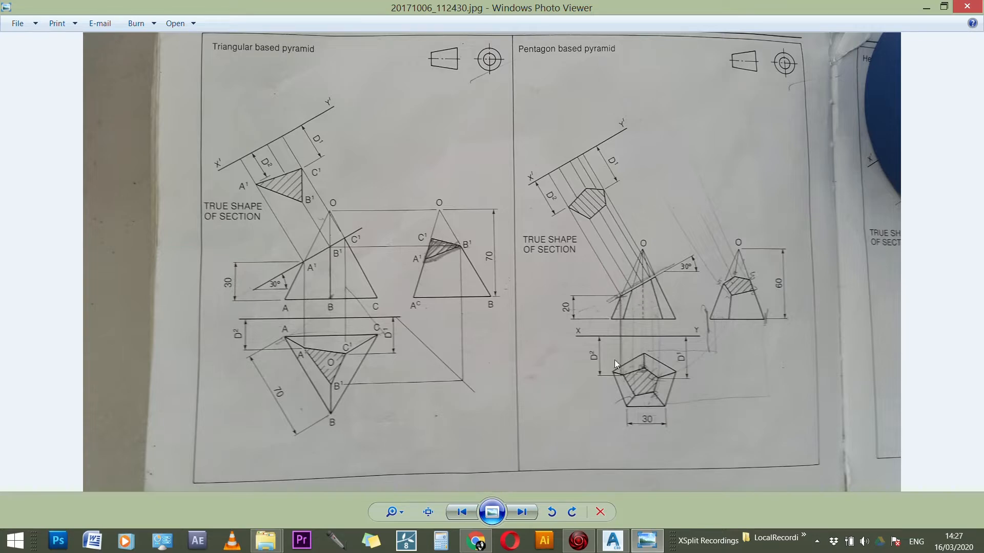
Step: Examine the pentagon based pyramid drawing in the photo, including its base plan, elevations, cutting plane and true shape of section
scroll(625, 146, "up", 3)
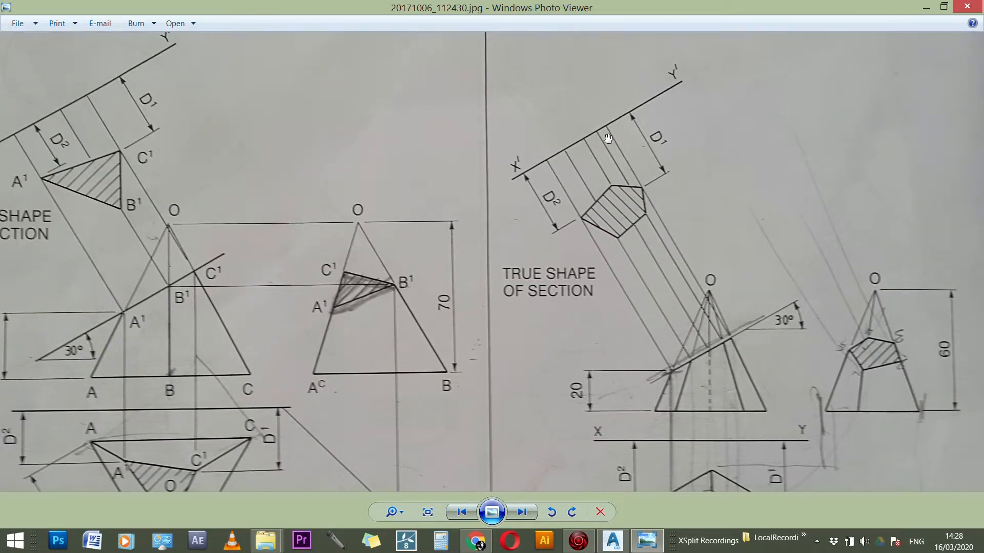
scroll(644, 251, "down", 3)
scroll(627, 198, "up", 3)
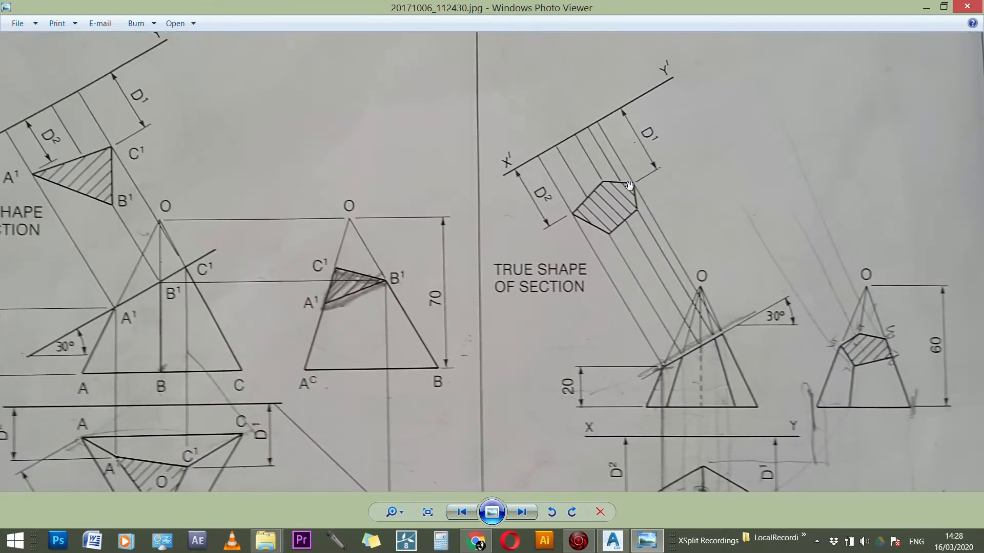
scroll(444, 226, "down", 3)
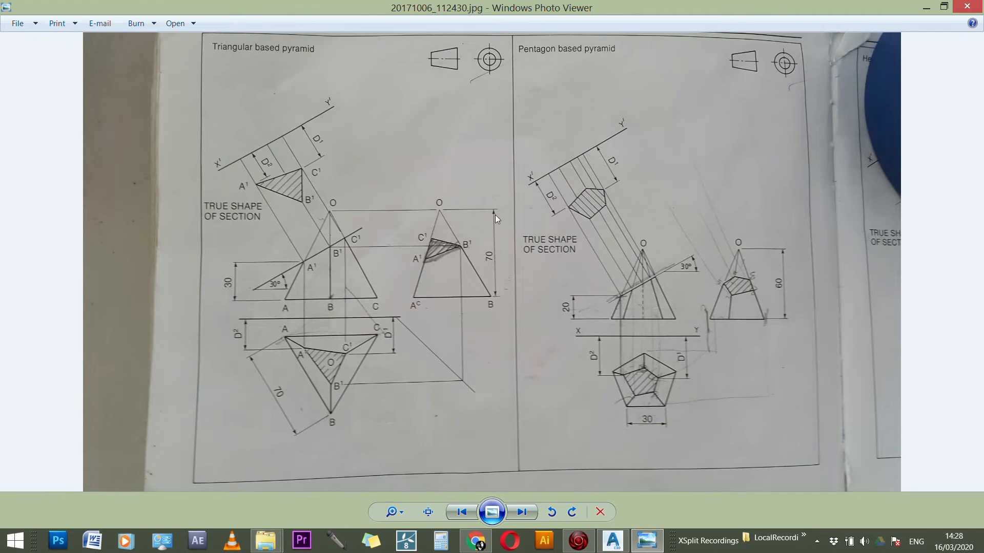
scroll(642, 360, "up", 3)
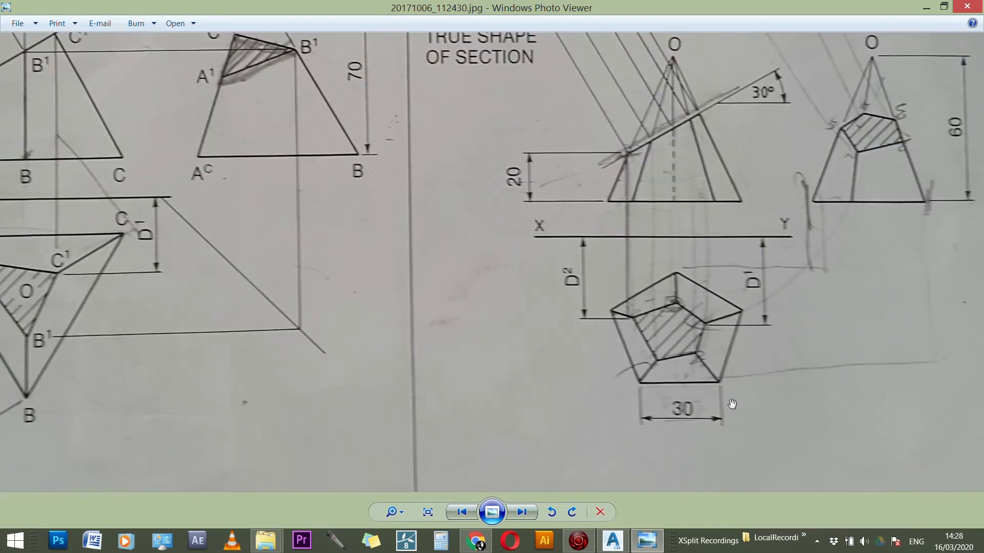
scroll(731, 405, "up", 2)
scroll(461, 361, "down", 1)
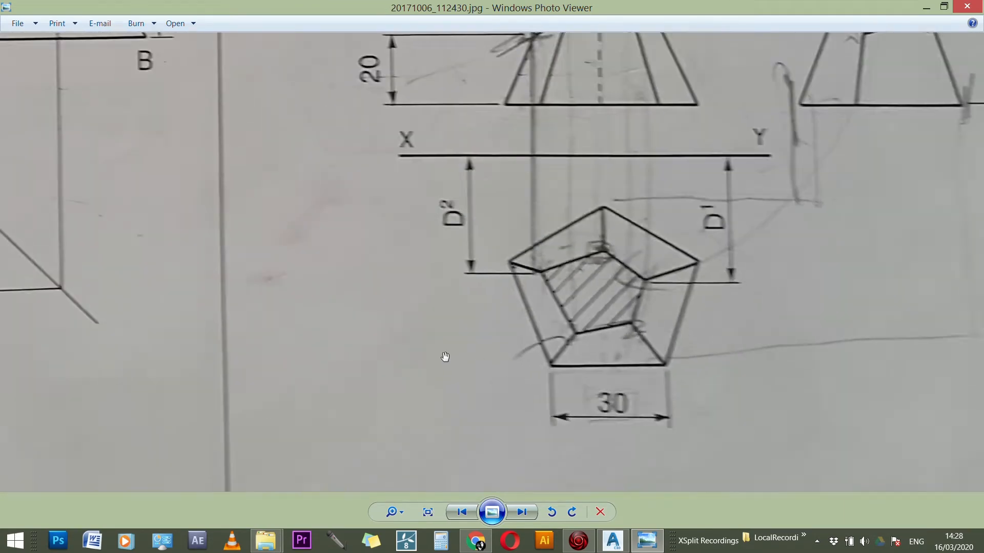
scroll(445, 357, "down", 1)
scroll(519, 373, "down", 4)
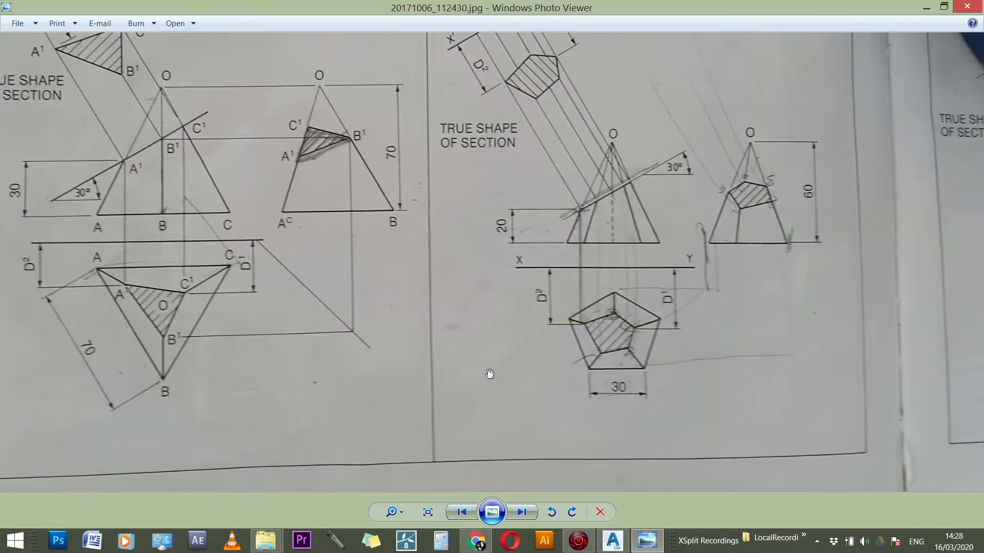
scroll(656, 405, "up", 4)
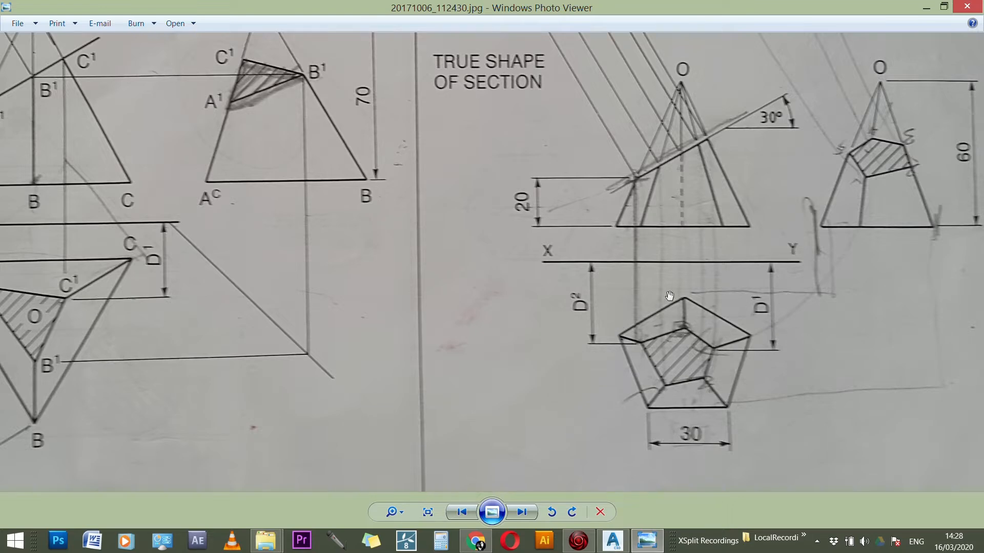
Step: Switch to the Drawing1 drawing in AutoCAD Civil 3D and show the empty sheet area
left_click(614, 547)
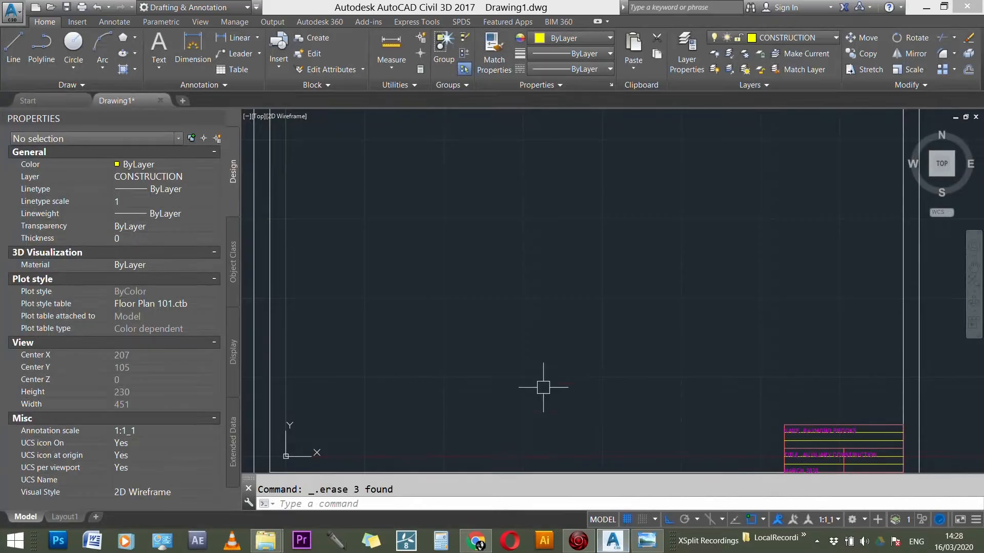
scroll(433, 294, "down", 2)
scroll(434, 305, "up", 3)
key("Escape")
type("l")
key("Return")
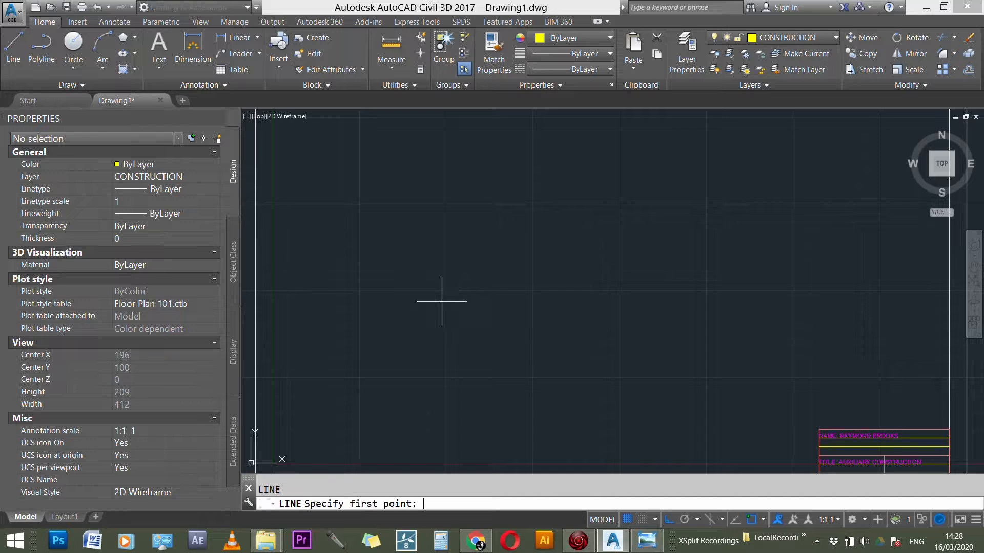
left_click(433, 195)
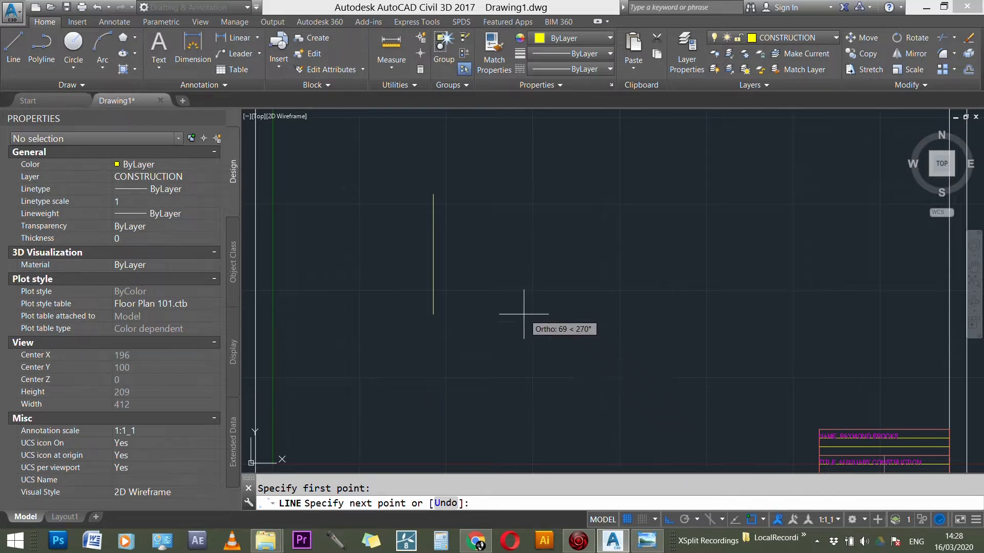
key("Escape")
Step: Draw a long vertical construction line near the left side of the sheet
type("L")
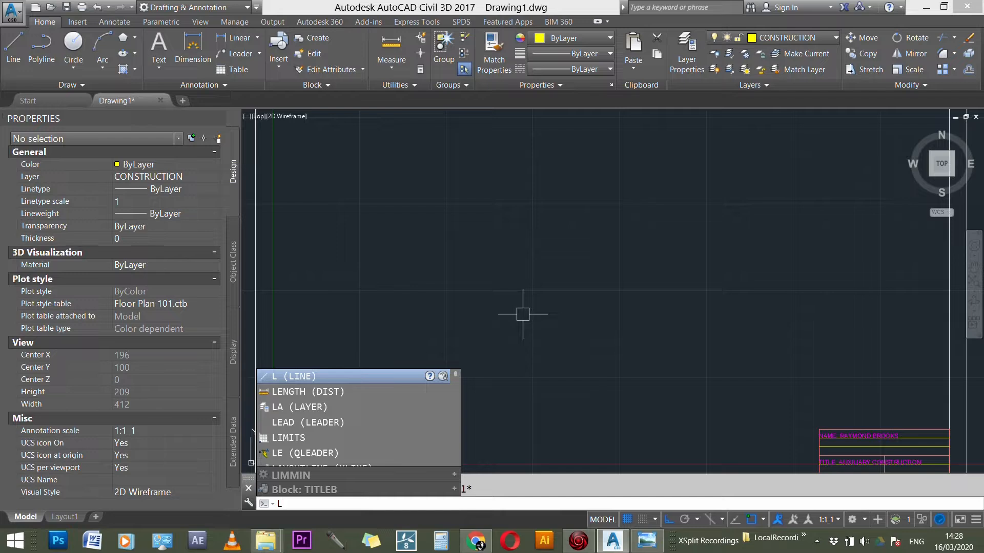
key("Return")
left_click(377, 163)
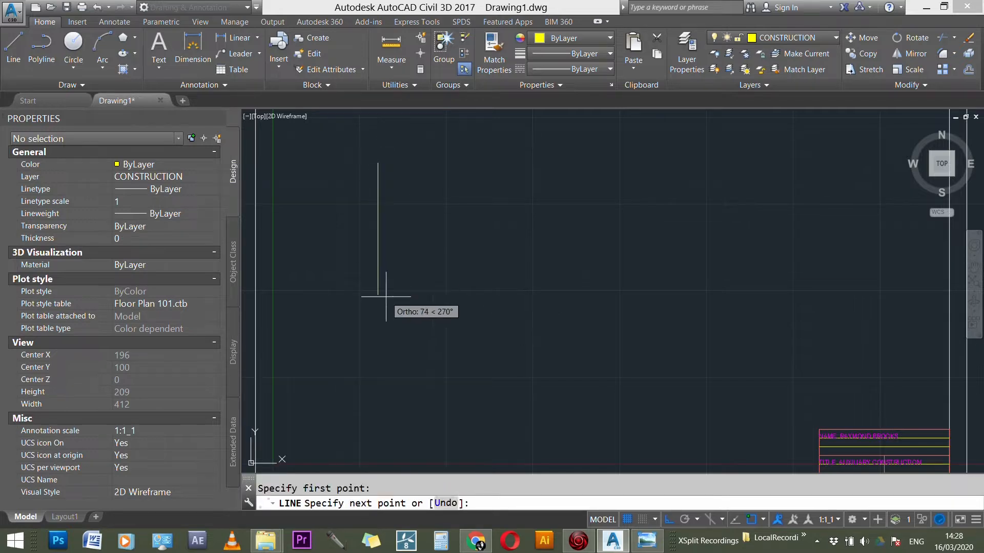
left_click(392, 432)
key("Escape")
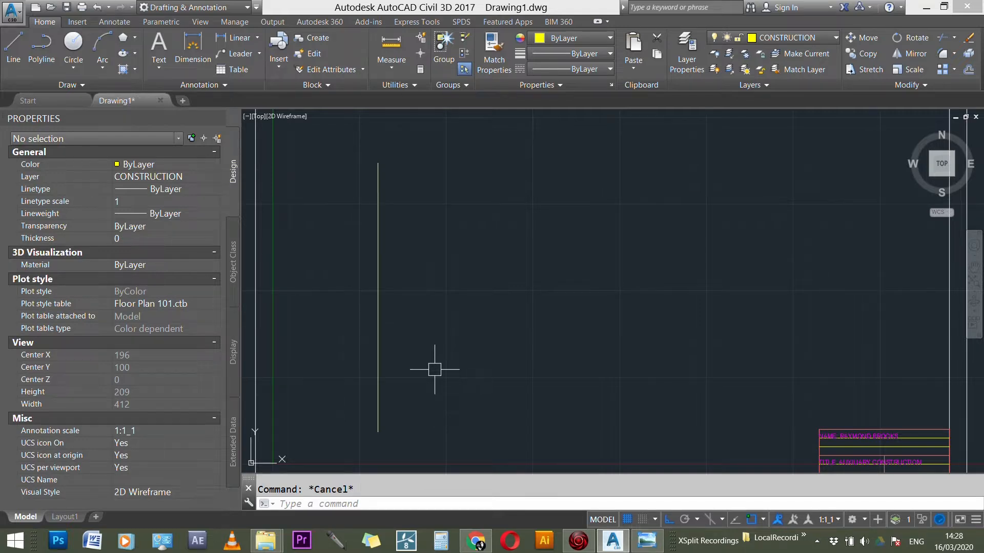
Step: Offset the vertical construction line 30 to its right
type("O")
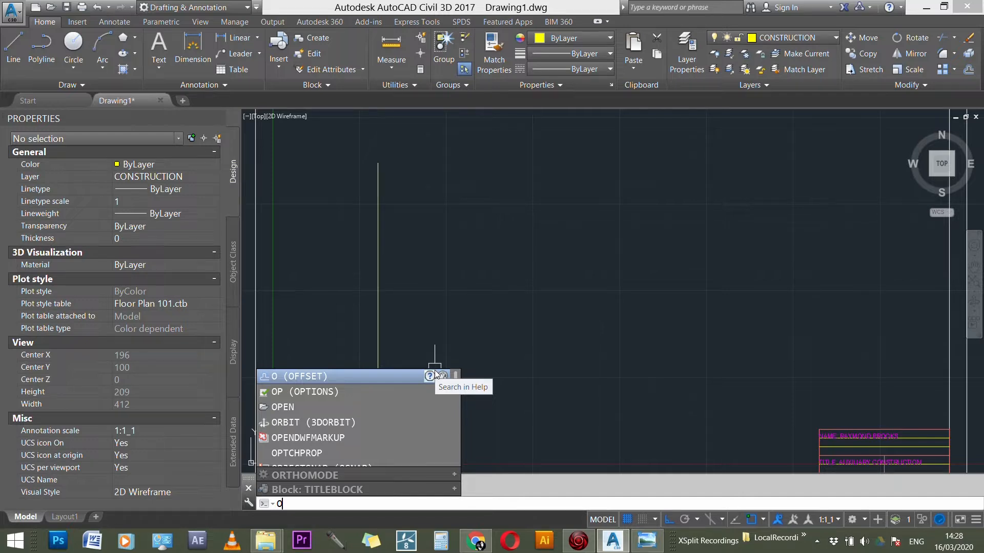
key("Return")
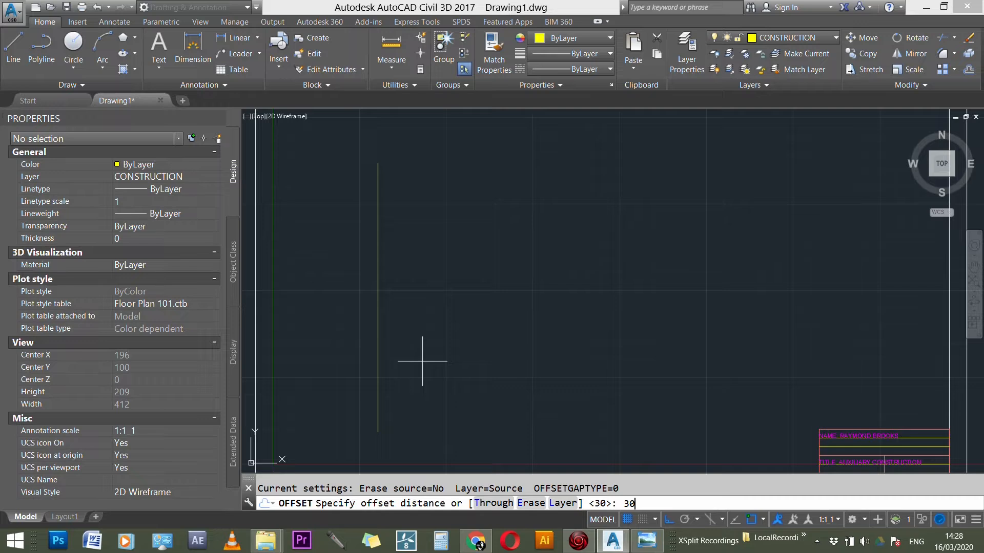
type("30")
key("Return")
left_click(379, 369)
left_click(509, 372)
key("Escape")
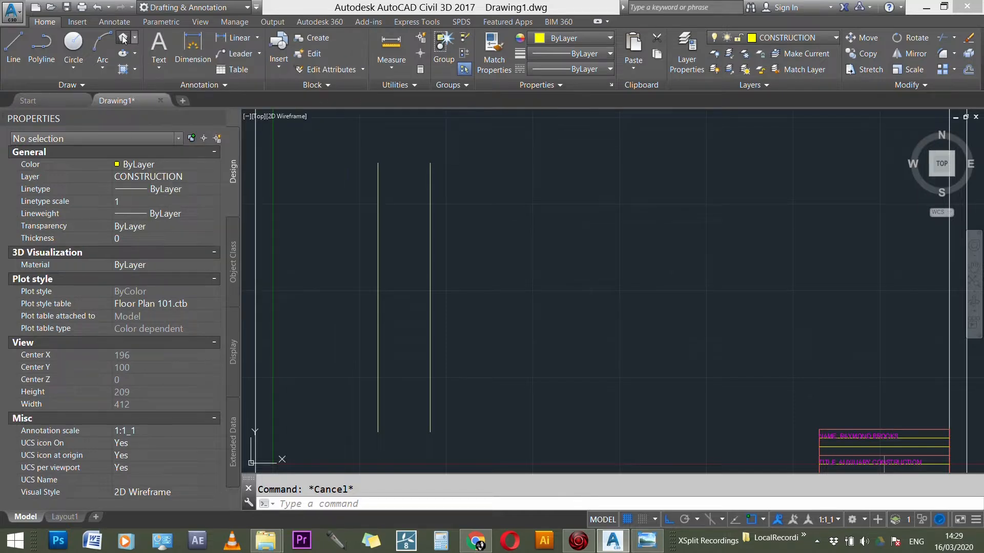
Step: Draw a five-sided polygon by its edge, from the lower endpoint of the left construction line to that of the right one
left_click(123, 38)
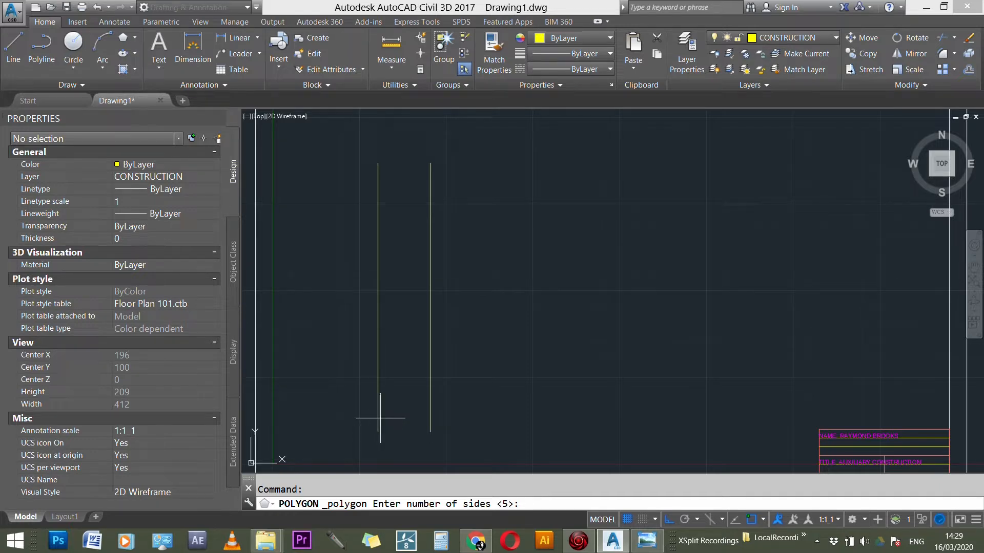
key("Return")
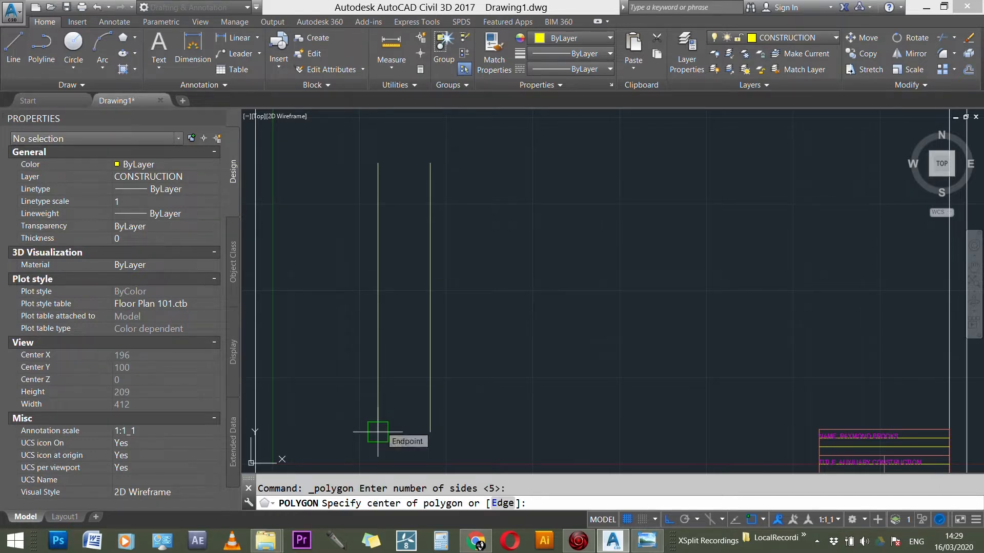
type("E")
key("Return")
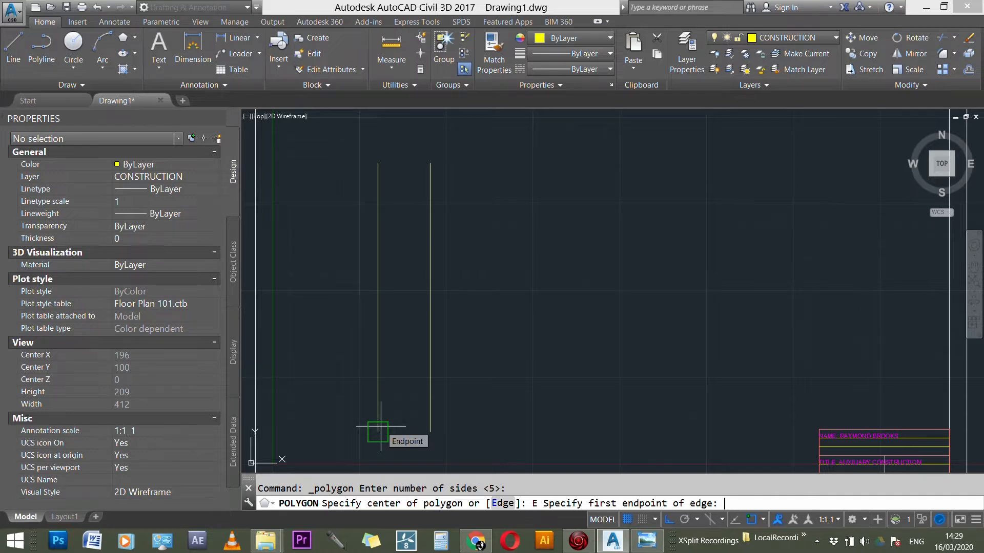
left_click(377, 432)
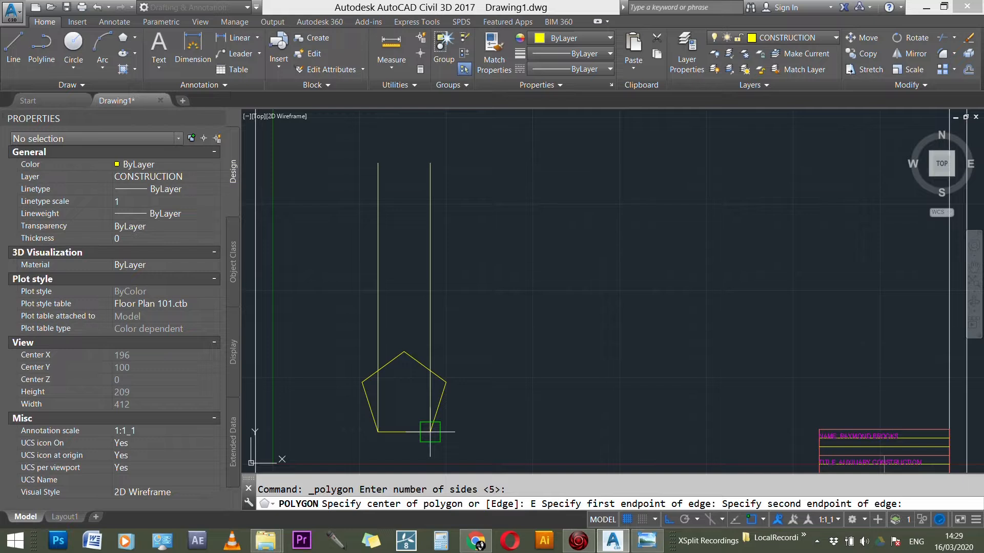
scroll(430, 432, "up", 2)
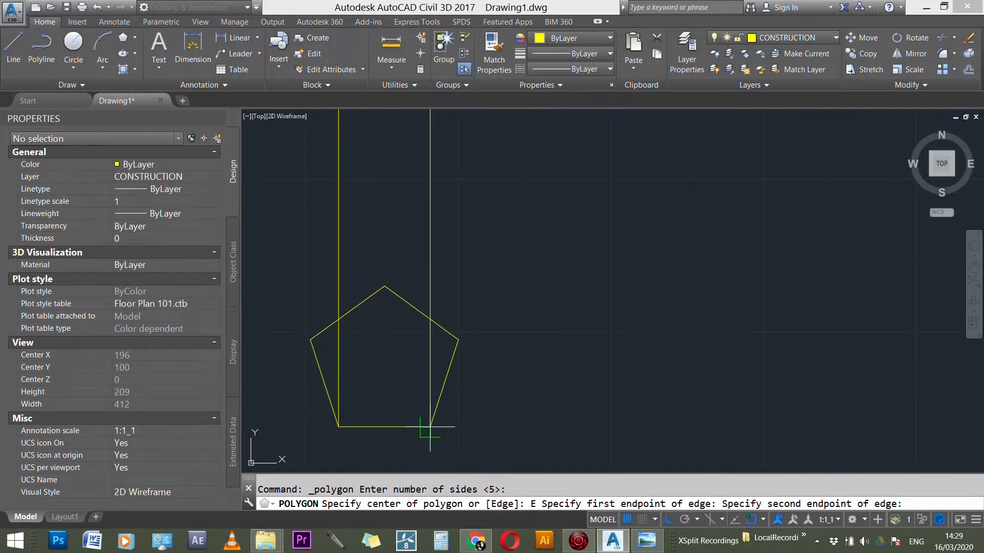
left_click(430, 426)
key("Escape")
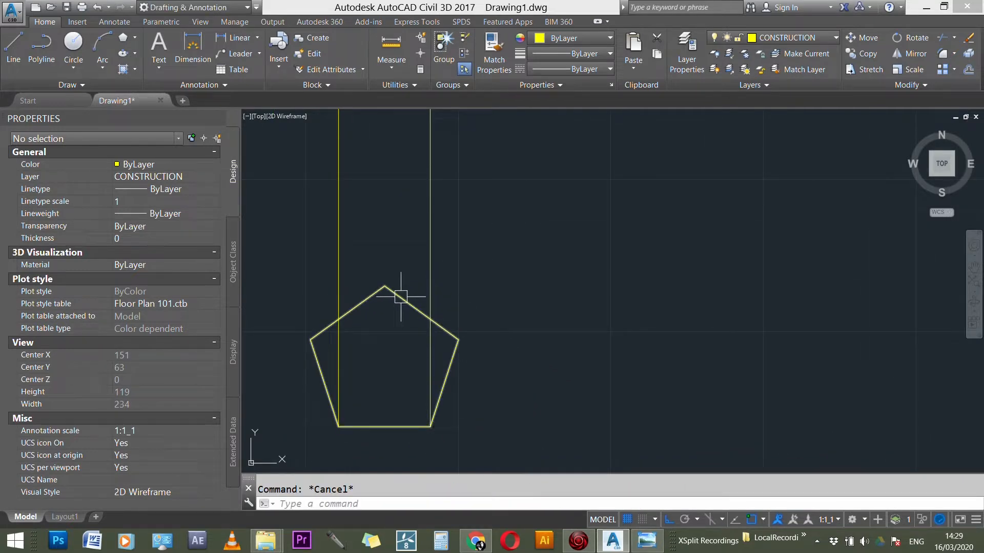
Step: Measure the distance between the two ends of the pentagon's bottom edge
type("DI")
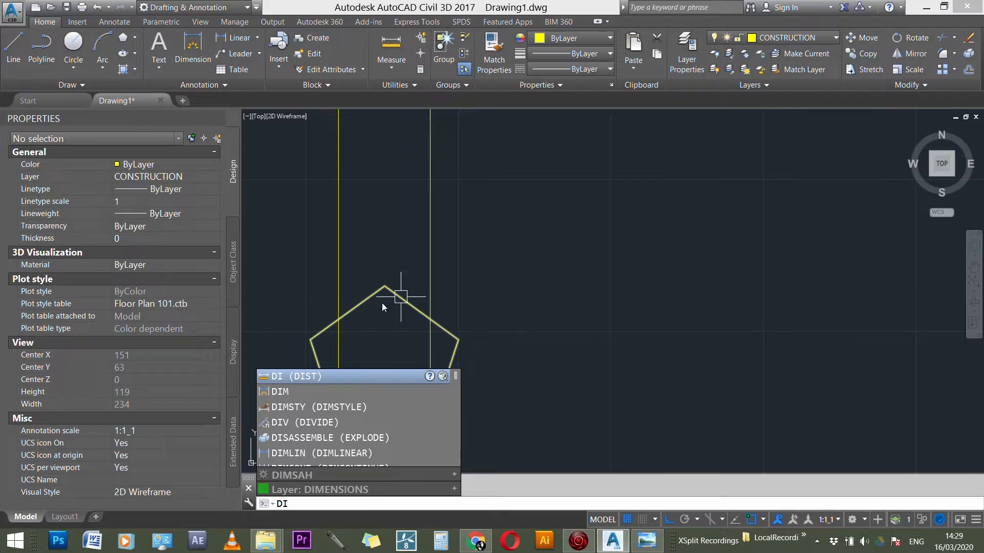
left_click(301, 376)
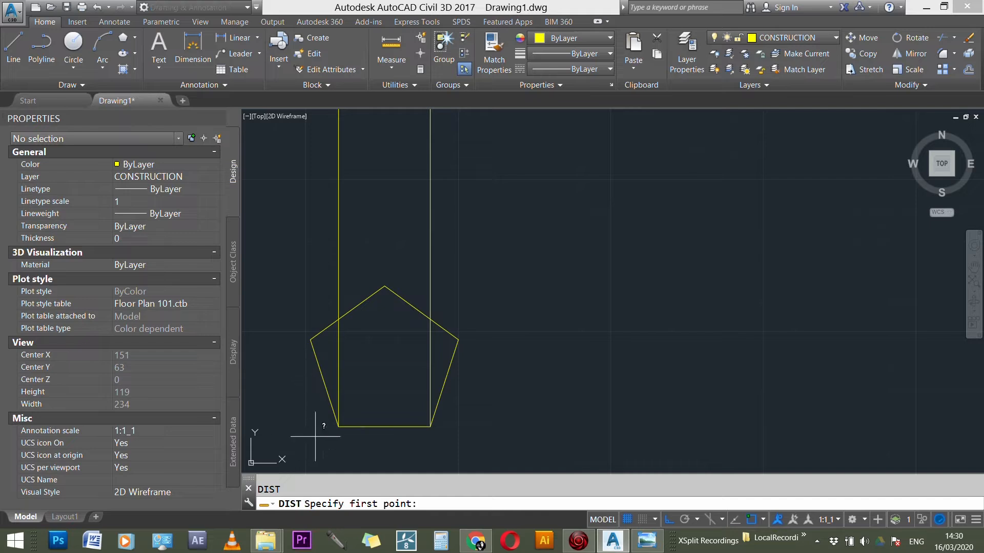
left_click(338, 426)
left_click(430, 426)
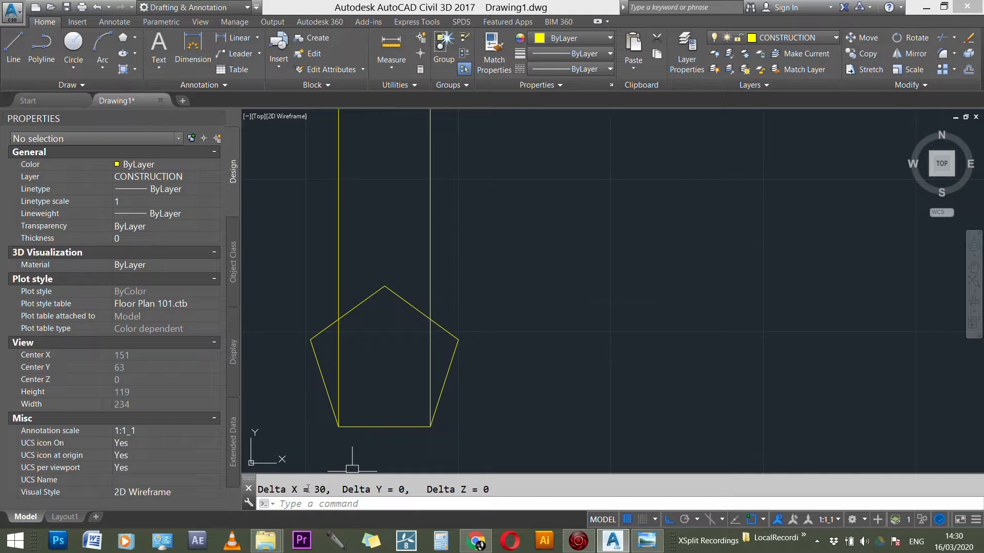
key("Escape")
Step: Delete the two vertical construction lines above the pentagon
left_click(459, 246)
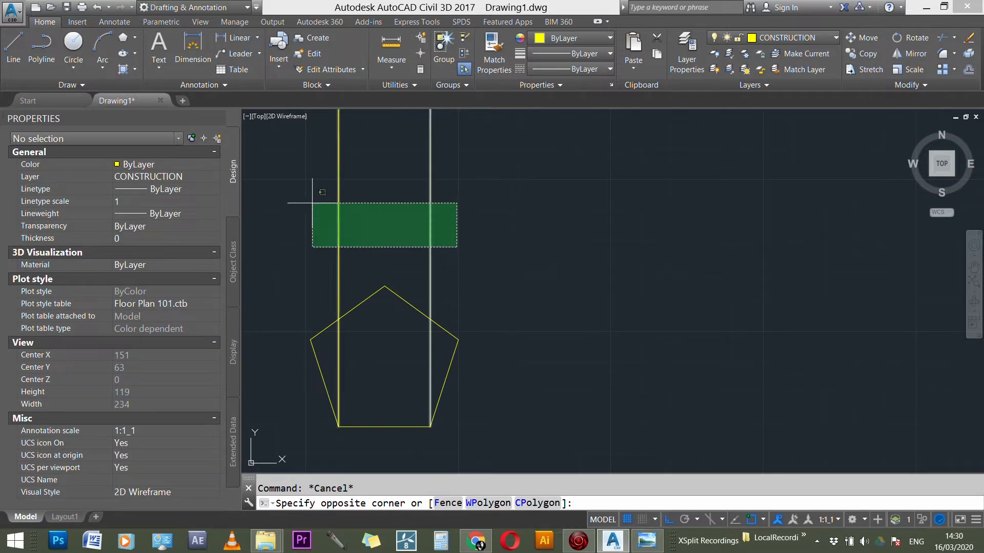
left_click(310, 199)
key("Delete")
scroll(647, 336, "down", 2)
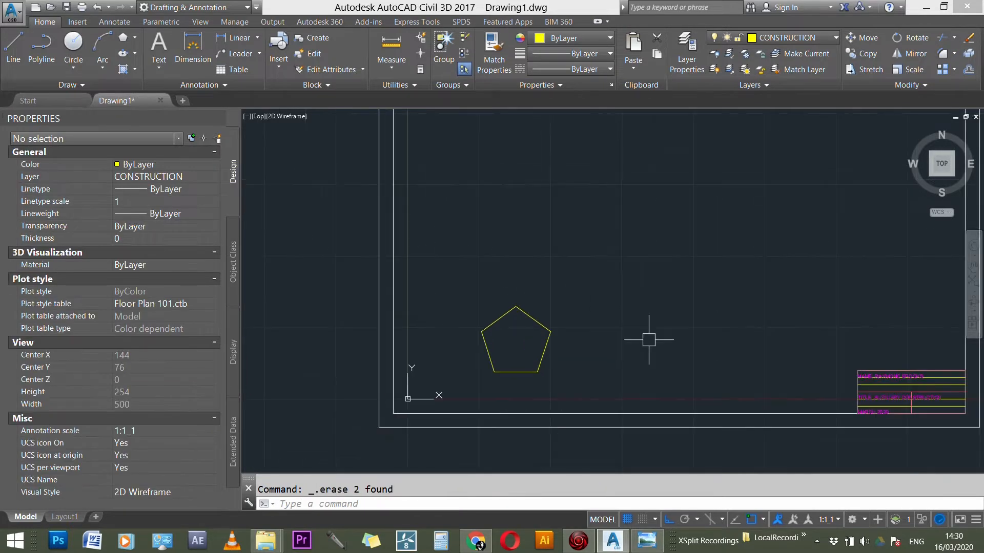
Step: Move the pentagon straight up from its bottom edge to a higher position on the sheet
scroll(587, 337, "up", 1)
key("Escape")
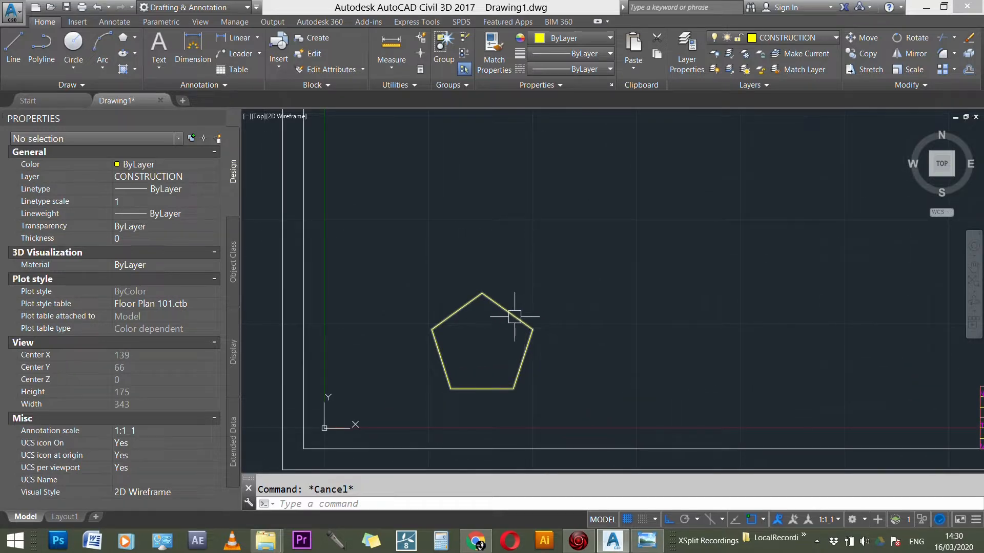
type("M")
key("Return")
left_click(514, 317)
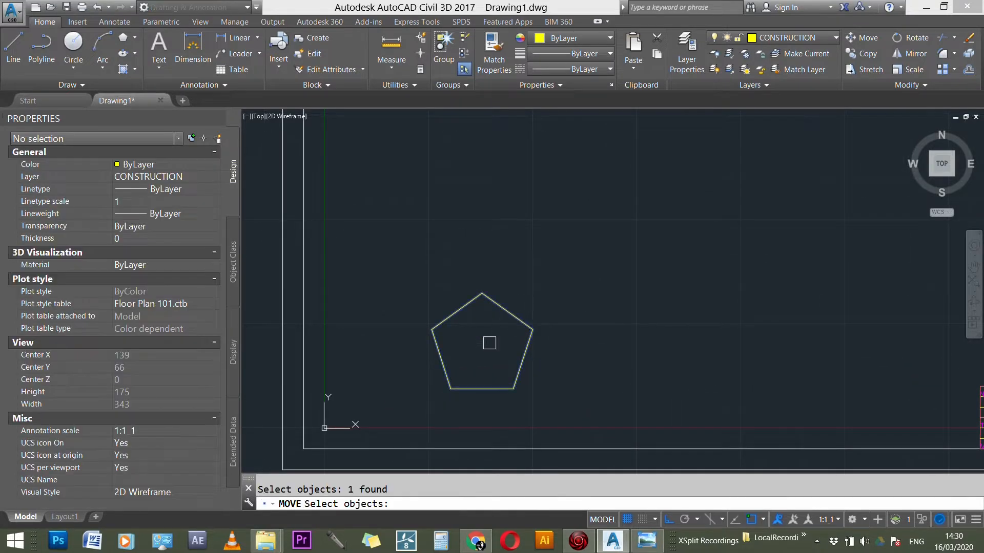
key("Return")
left_click(480, 390)
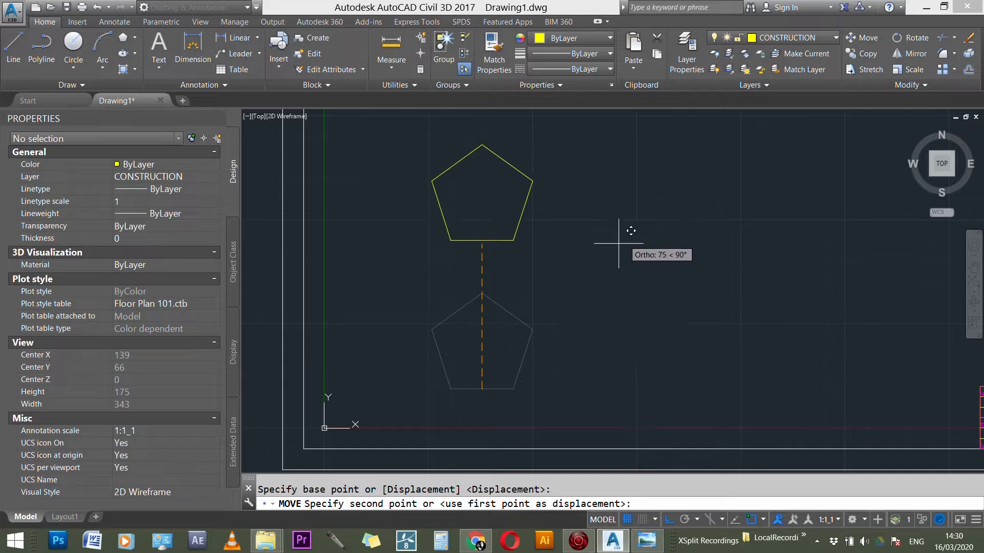
scroll(513, 350, "down", 2)
left_click(514, 284)
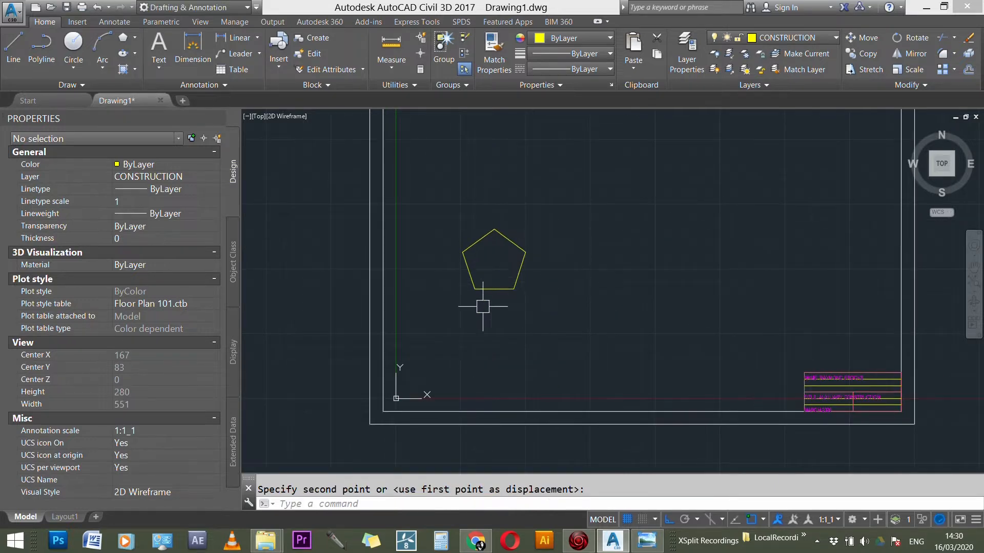
Step: Draw a line 10 mm up from the pentagon's top corner, continuing with a horizontal segment about 142 mm long to the right
scroll(467, 296, "down", 3)
scroll(456, 273, "up", 3)
scroll(456, 274, "up", 3)
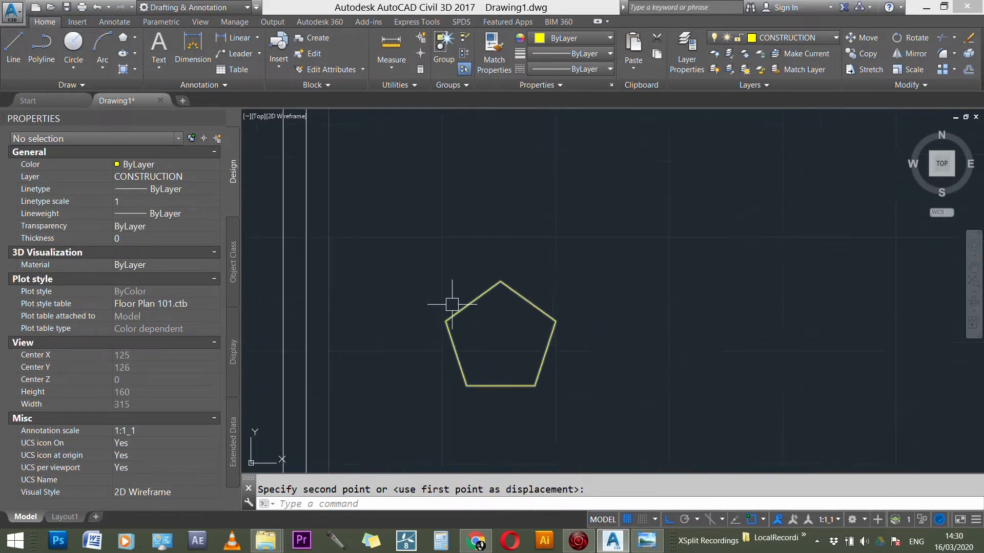
scroll(513, 354, "up", 3)
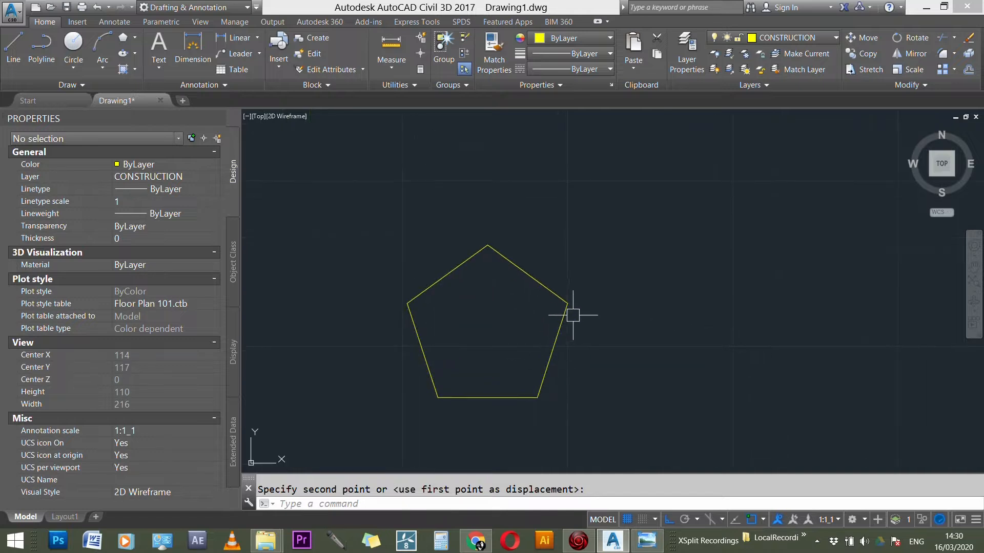
left_click(569, 294)
key("Escape")
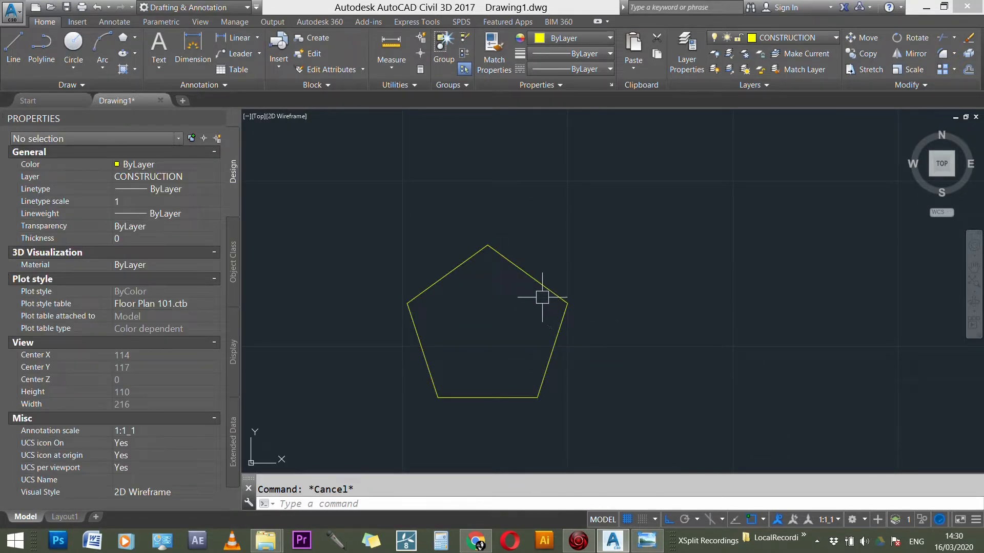
type("l")
key("Return")
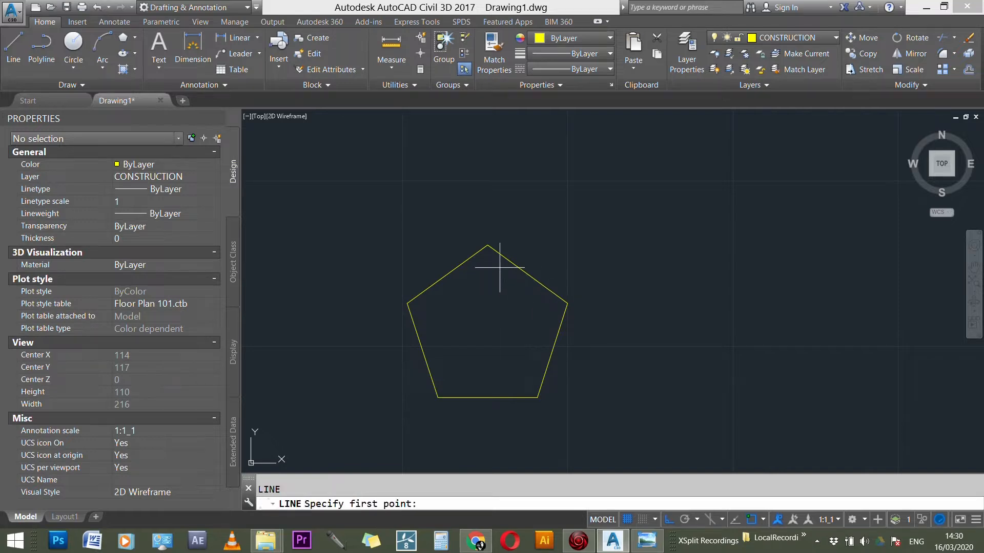
left_click(488, 245)
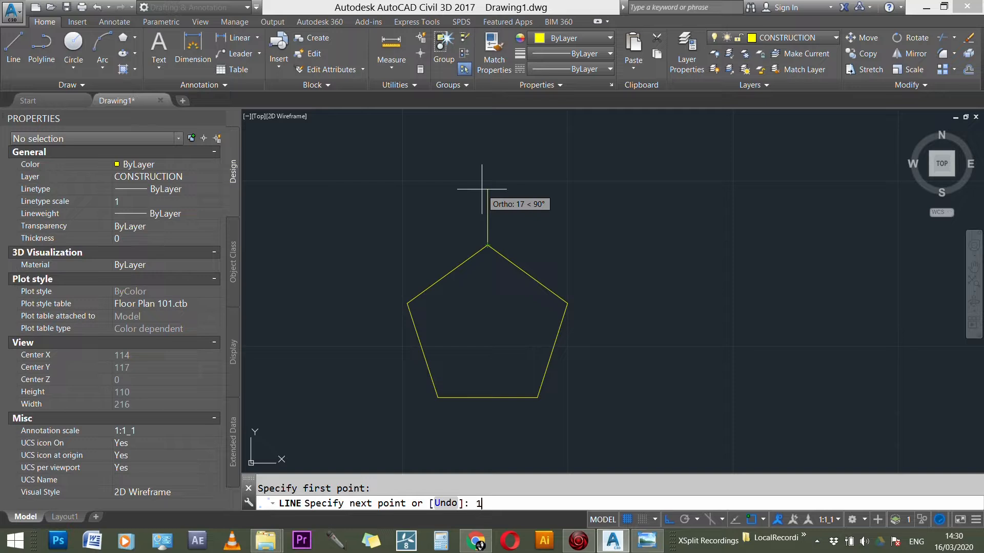
type("10")
key("Return")
scroll(615, 241, "down", 3)
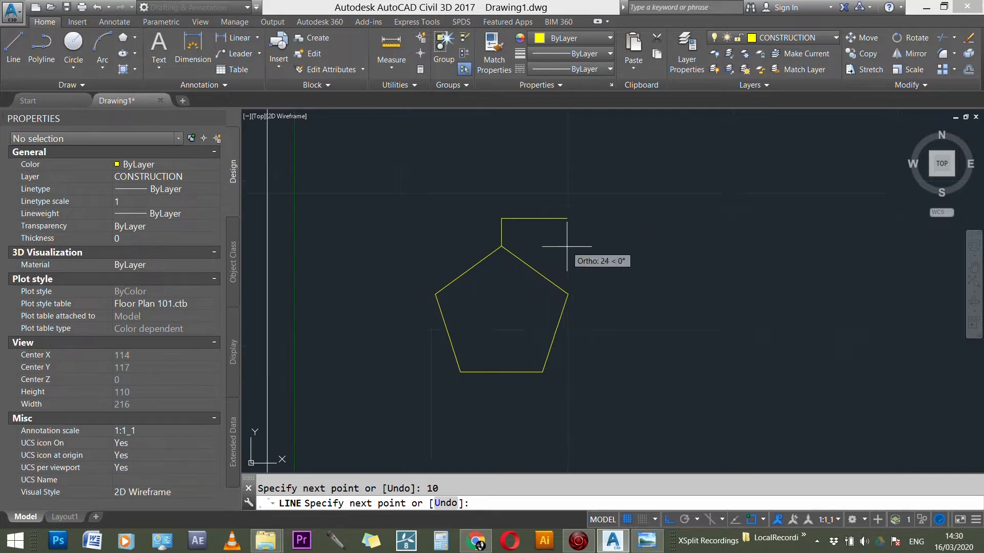
left_click(789, 229)
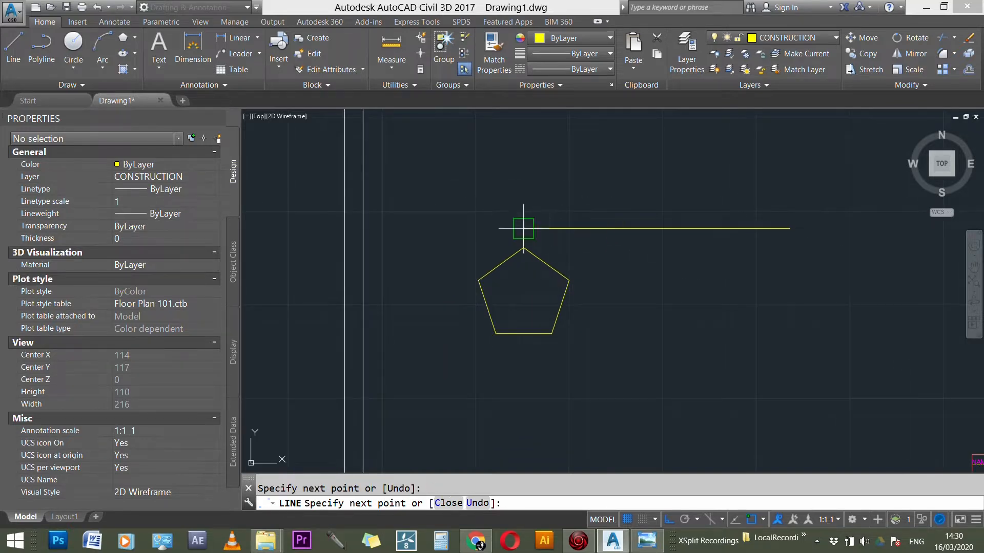
key("Escape")
Step: Stretch the left end of the horizontal line leftward past the sheet's left border
left_click(548, 229)
left_click(523, 229)
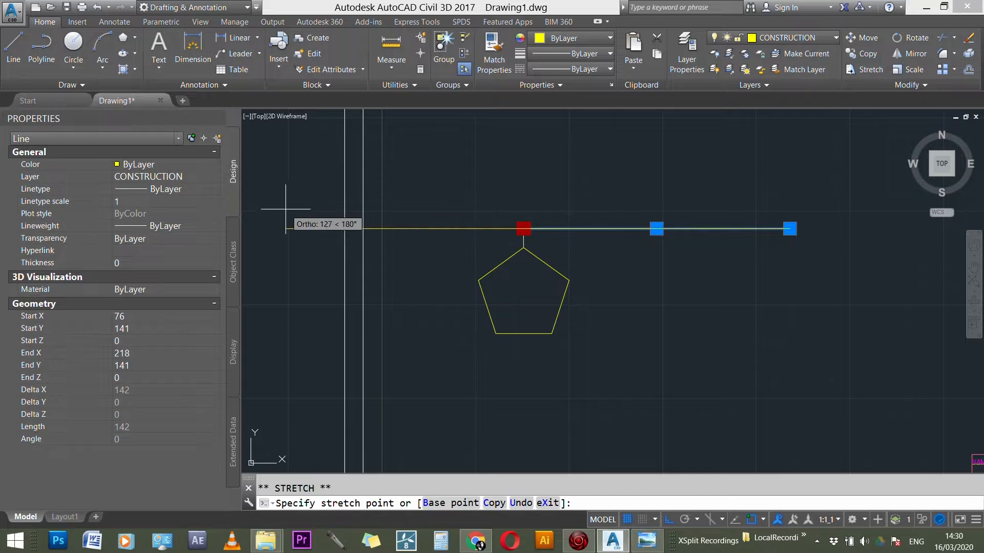
left_click(279, 229)
key("Escape")
Step: Delete the short vertical line between the pentagon's top corner and the horizontal line
scroll(544, 238, "up", 3)
left_click(551, 243)
key("Delete")
scroll(574, 251, "down", 3)
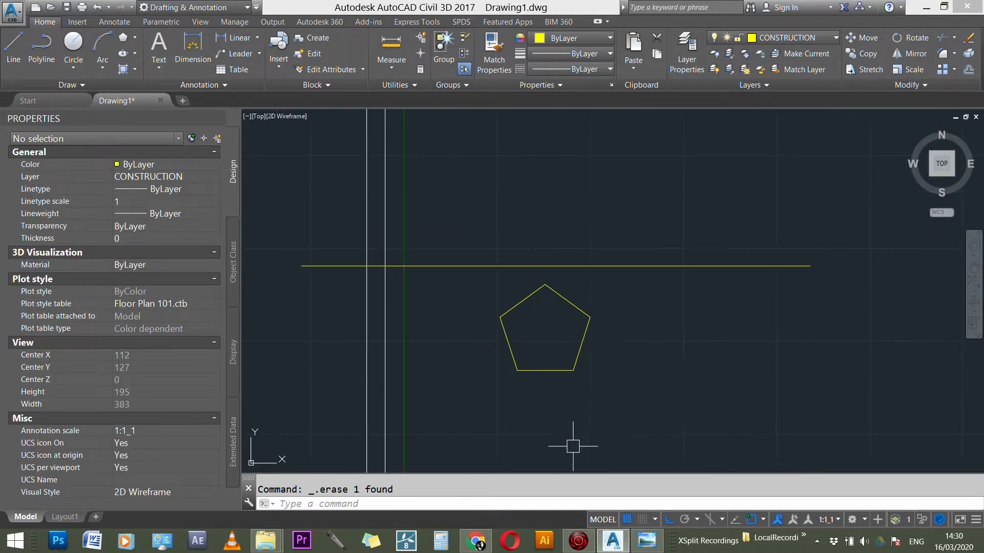
Step: Switch to Windows Photo Viewer and examine the XY line, the pentagon plan and the front elevation of the sectioned pyramid
left_click(641, 546)
scroll(673, 259, "down", 2)
scroll(674, 259, "up", 3)
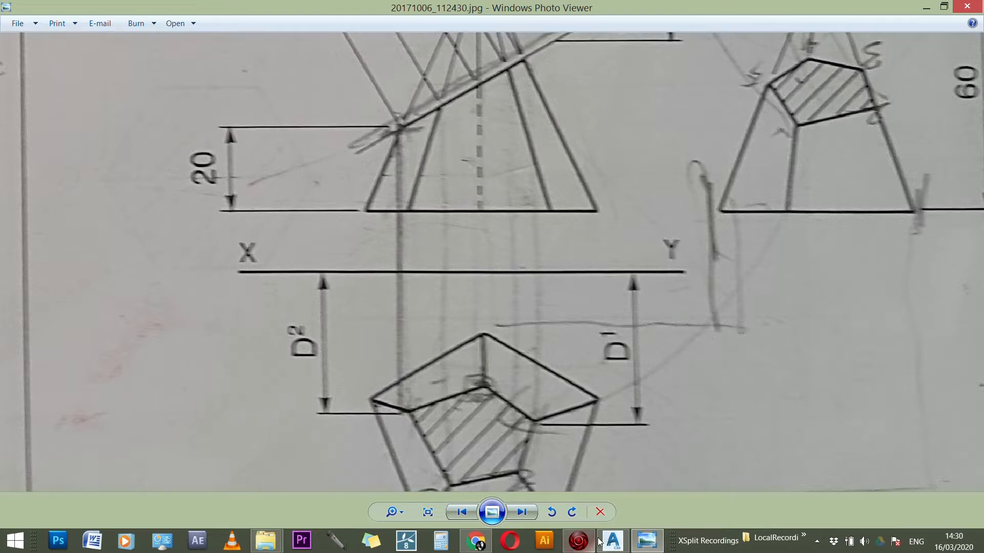
scroll(451, 295, "down", 2)
scroll(549, 254, "up", 1)
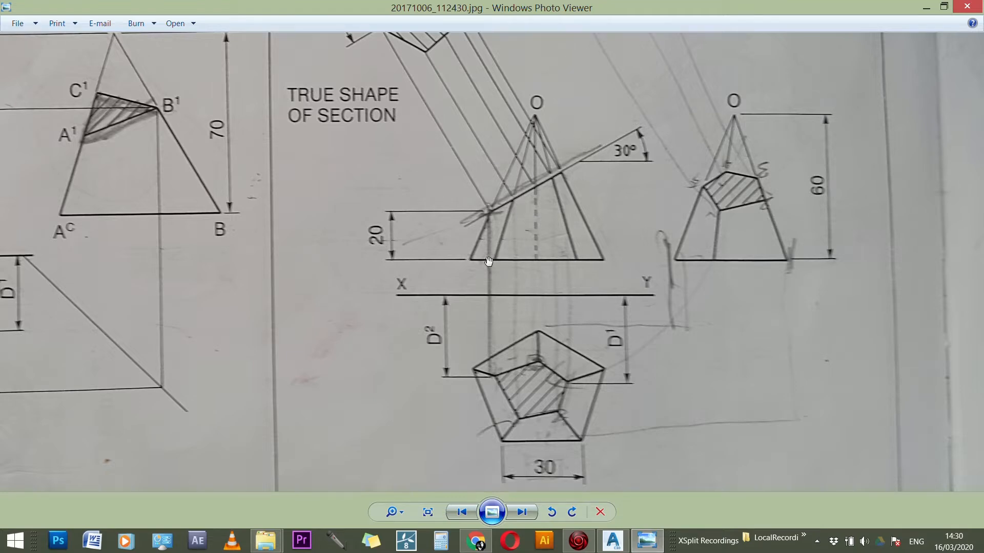
scroll(535, 260, "down", 1)
scroll(651, 220, "up", 2)
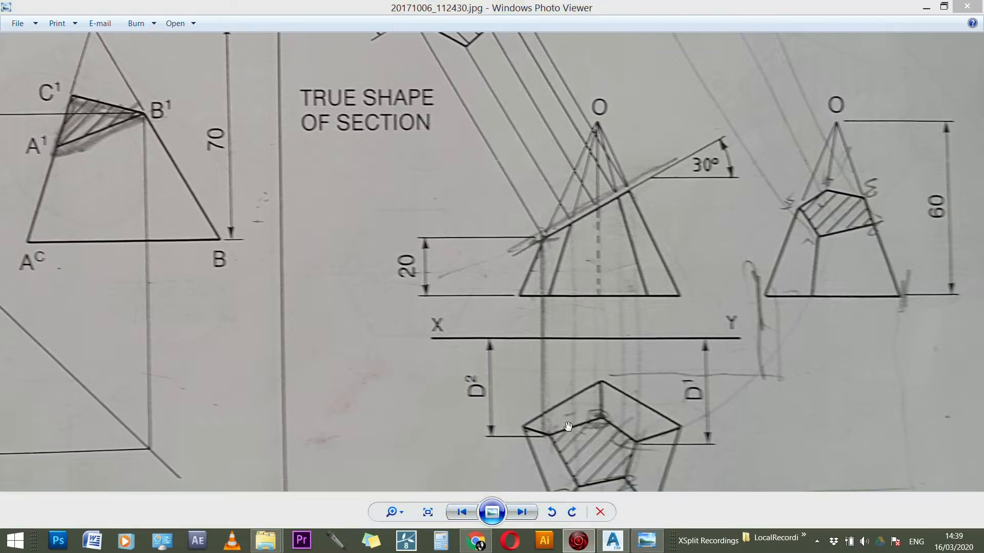
left_click(527, 337)
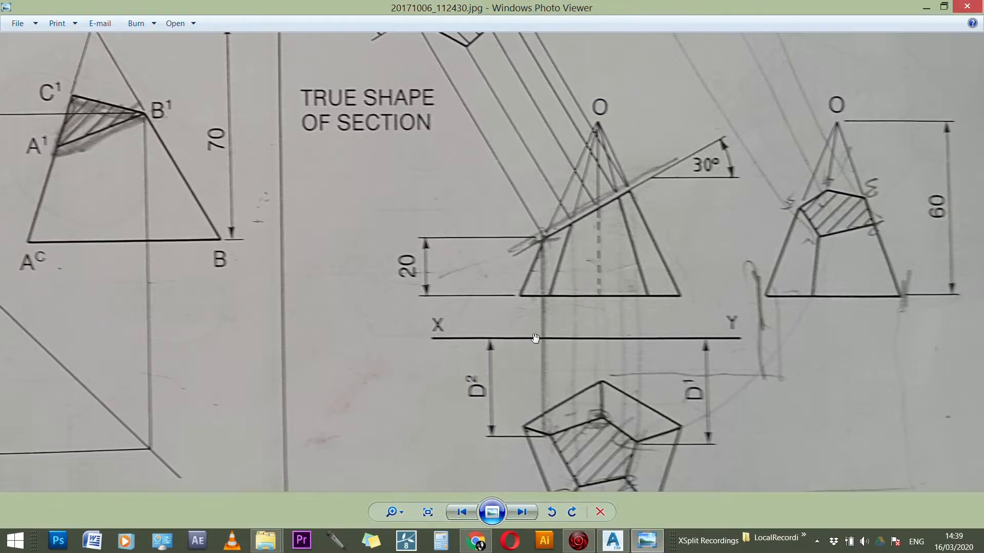
scroll(535, 341, "down", 7)
scroll(554, 363, "up", 2)
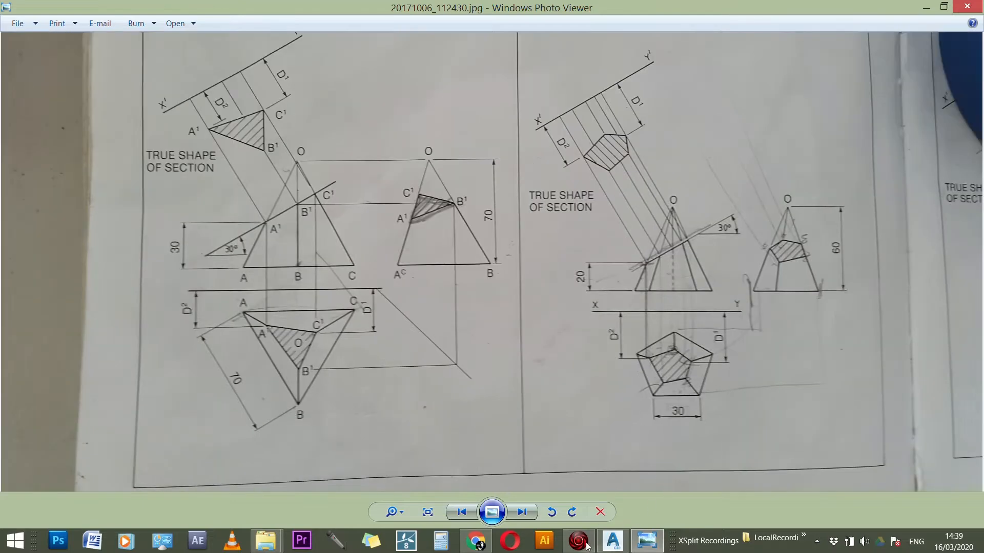
Step: Switch back to AutoCAD and draw a vertical projection line from the pentagon's right corner up past the horizontal XY line
left_click(614, 541)
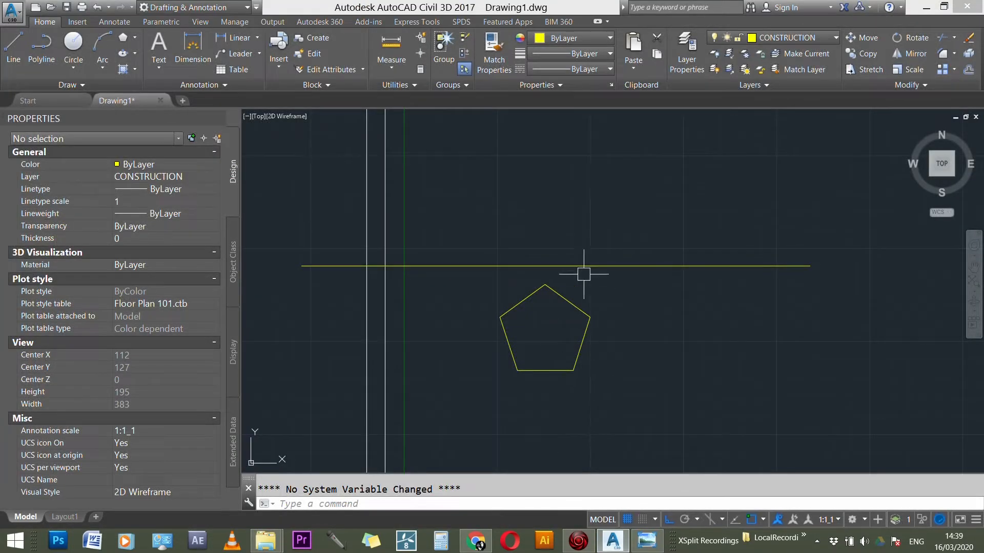
scroll(574, 265, "up", 2)
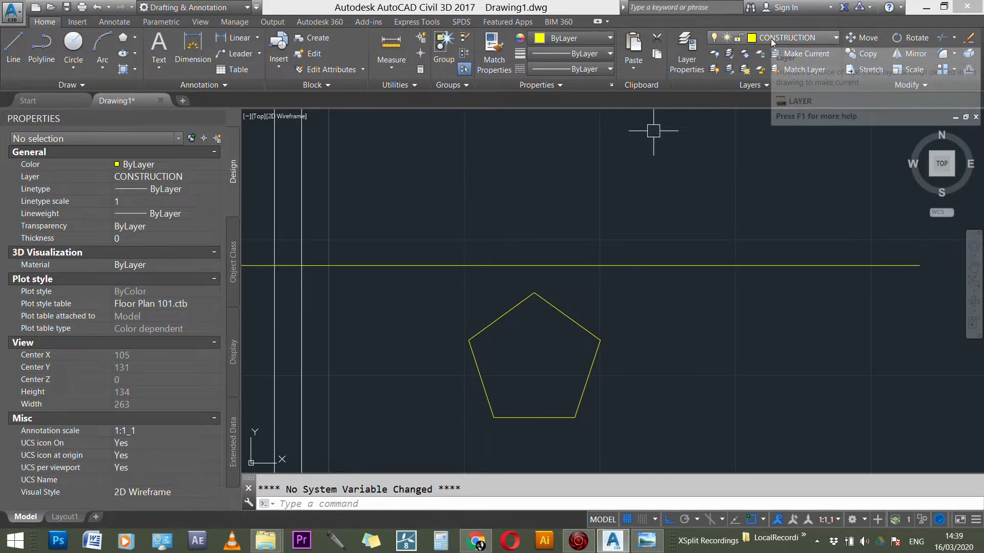
left_click(771, 39)
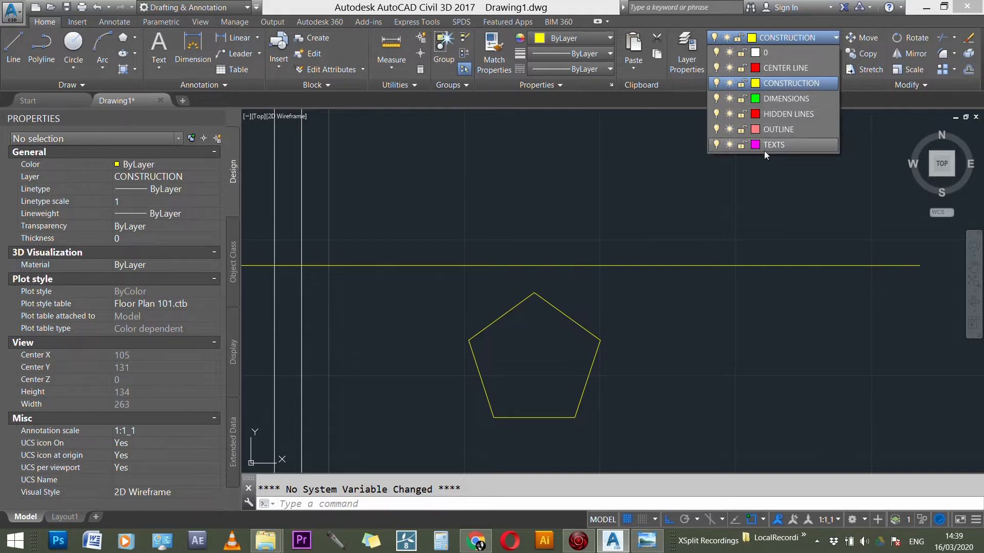
left_click(614, 291)
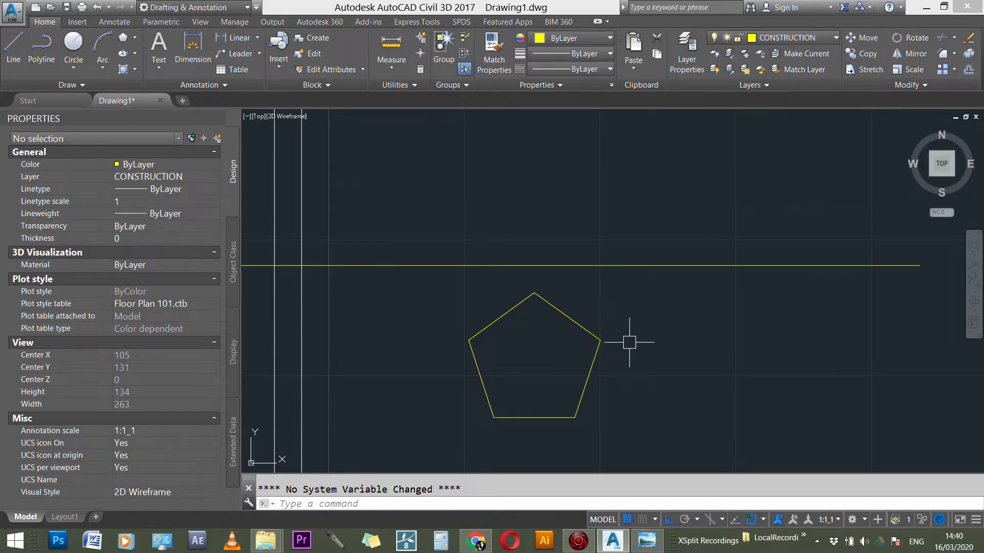
type("L")
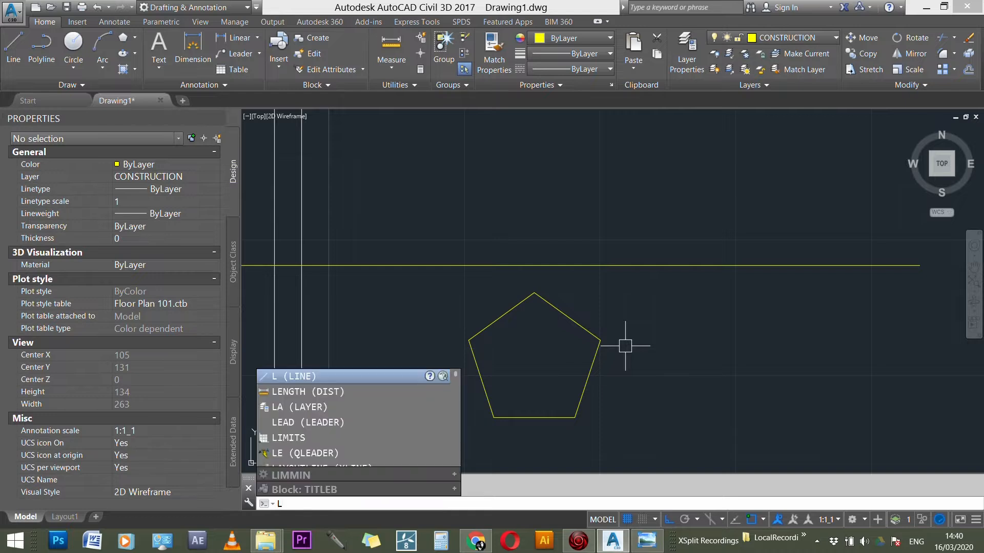
key("Return")
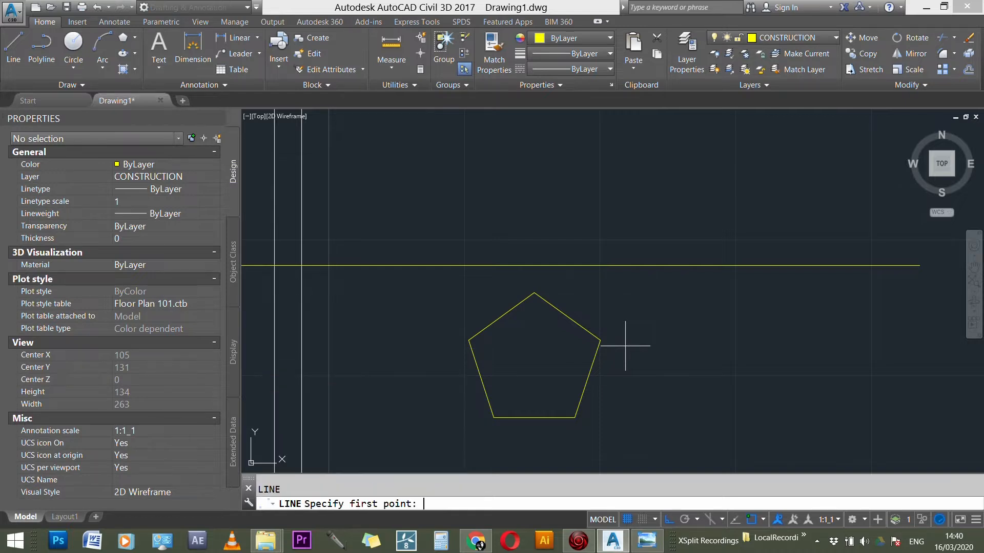
left_click(600, 341)
left_click(600, 154)
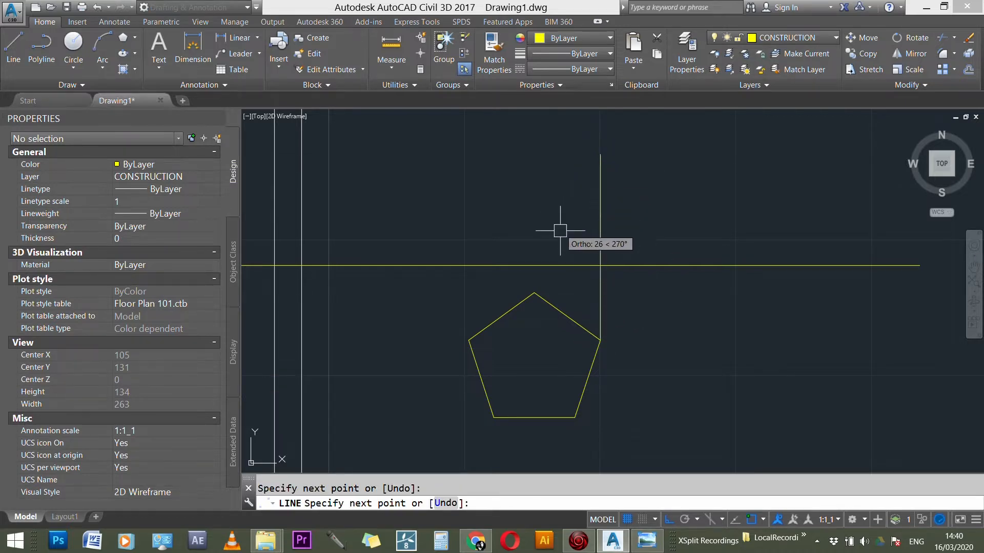
key("Return")
key("Return")
Step: Draw vertical projection lines from the pentagon's top corner and left corner up past the horizontal XY line
left_click(534, 293)
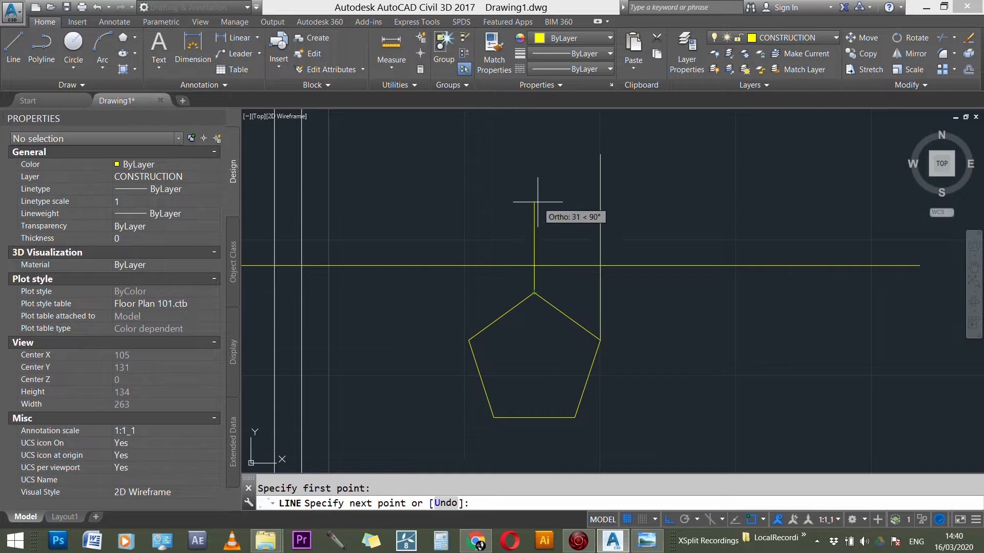
left_click(534, 163)
key("Escape")
key("Return")
left_click(469, 340)
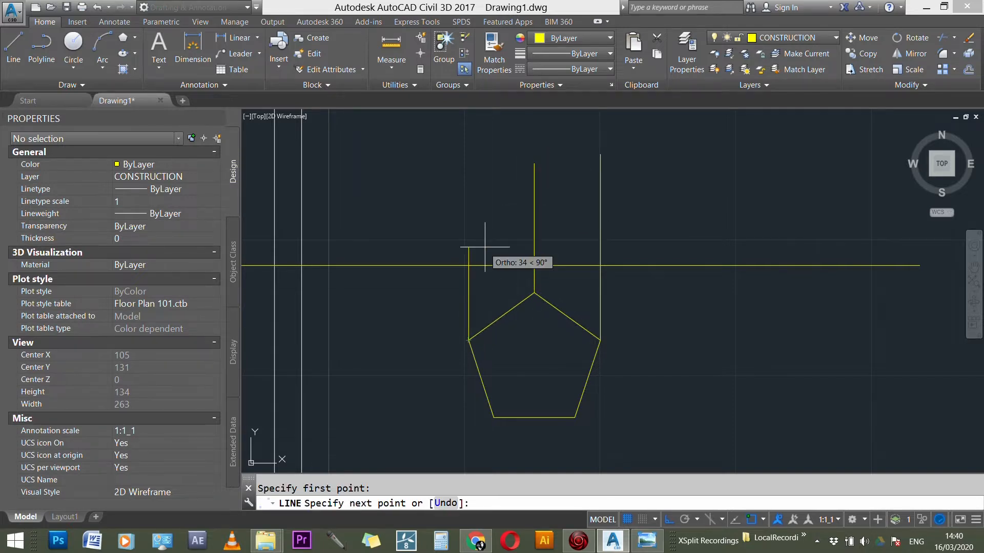
left_click(476, 149)
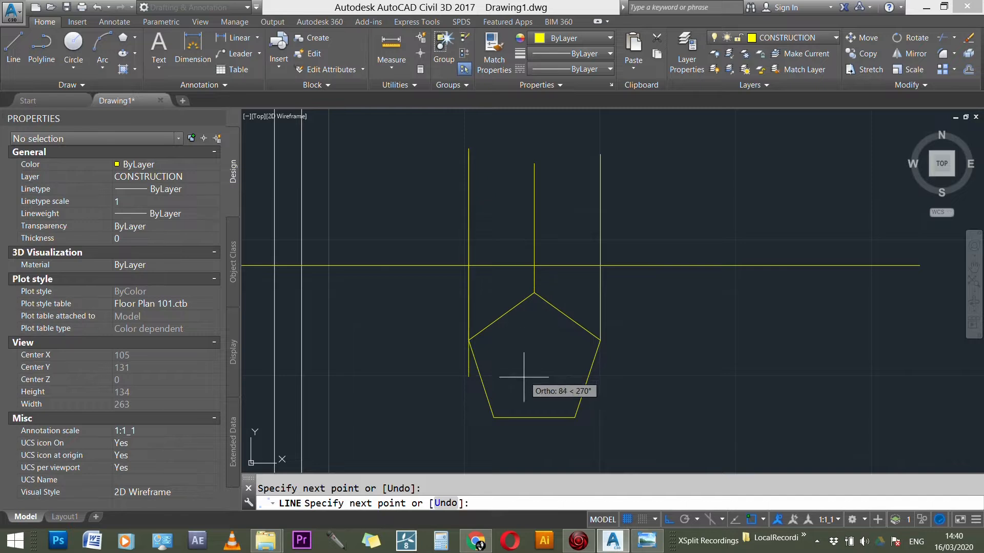
key("Return")
key("Return")
Step: Draw vertical projection lines from both ends of the pentagon's bottom edge up past the horizontal XY line
left_click(494, 416)
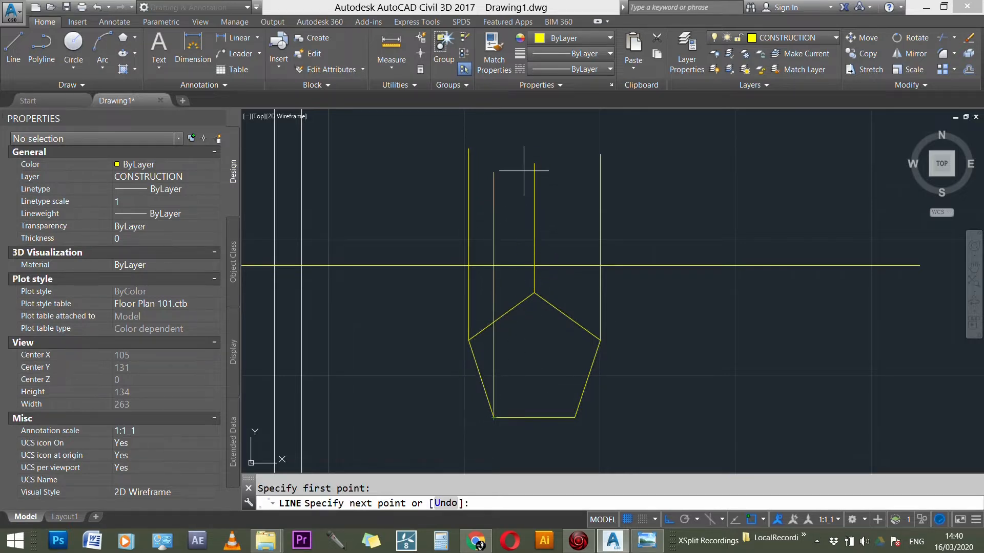
left_click(504, 145)
key("Return")
key("Return")
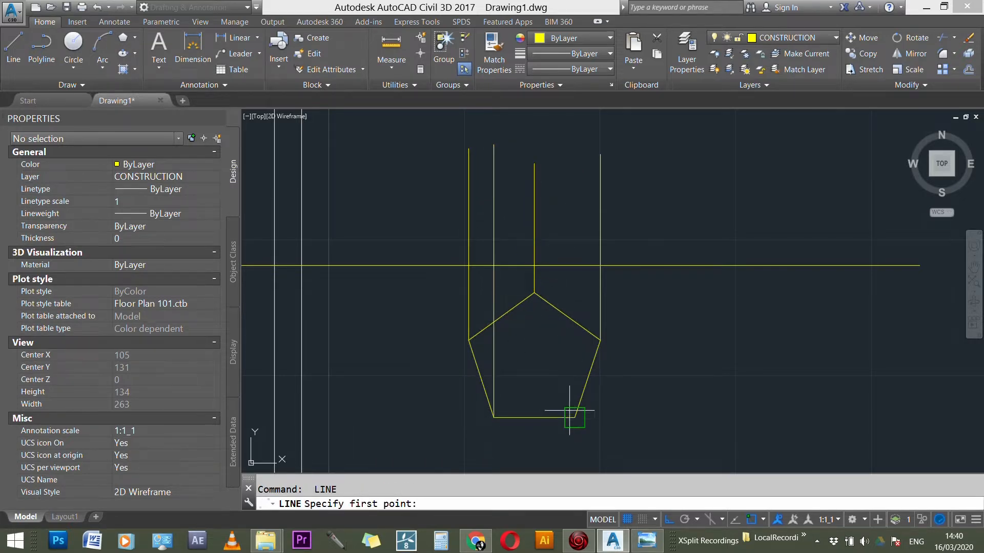
left_click(575, 417)
left_click(574, 158)
key("Escape")
scroll(610, 287, "down", 1)
scroll(611, 293, "down", 3)
scroll(638, 260, "up", 4)
type("o")
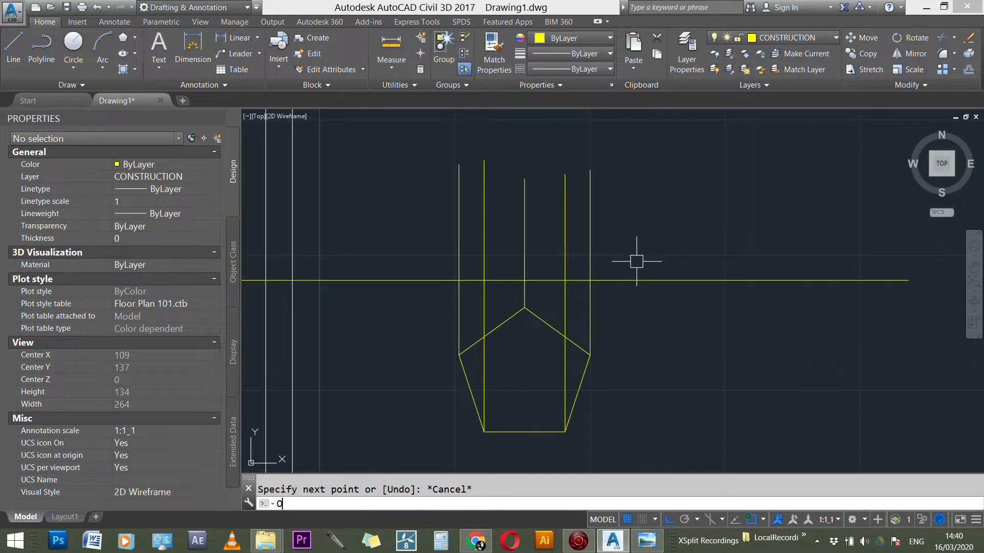
key("Return")
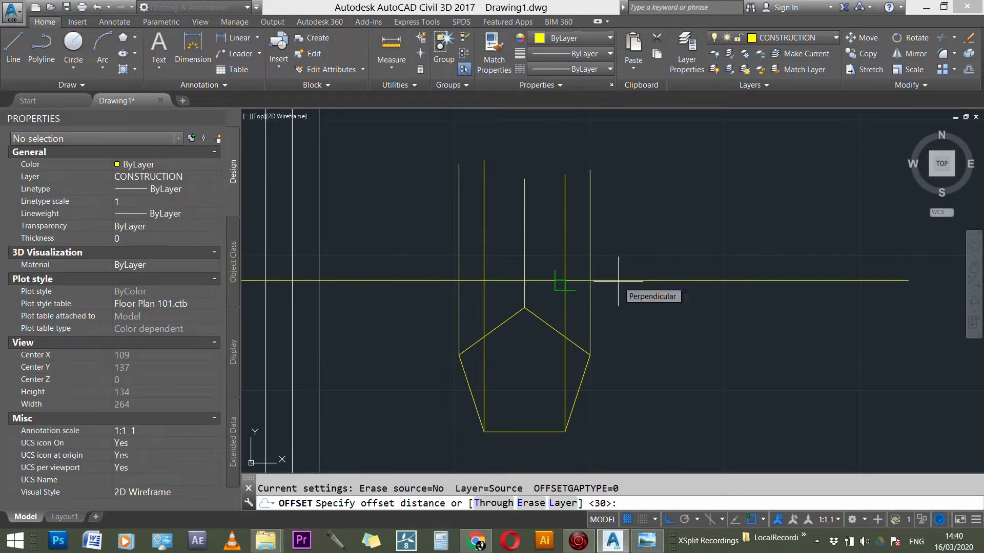
key("Escape")
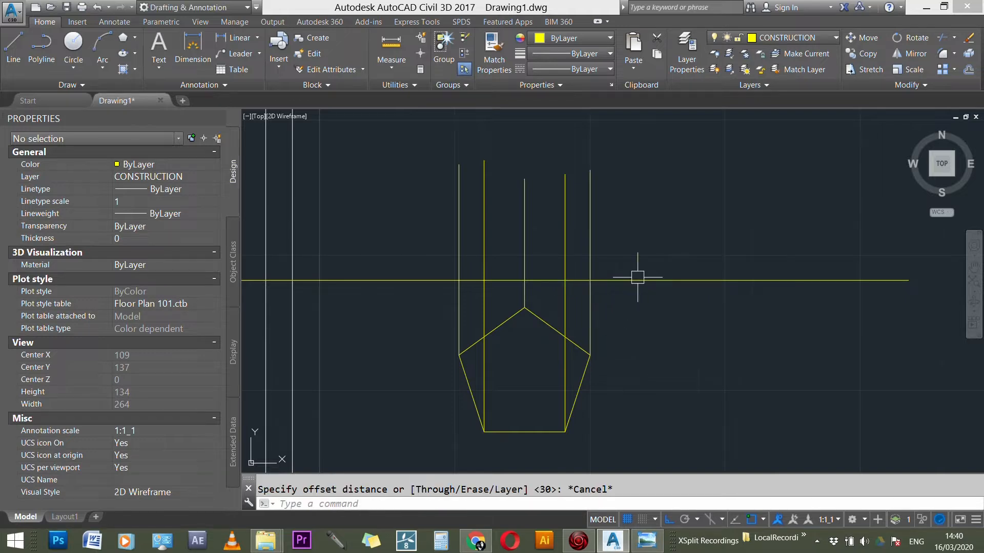
left_click(628, 281)
scroll(738, 312, "down", 1)
scroll(676, 279, "up", 2)
key("Escape")
Step: Offset the horizontal XY line upward by 10 mm
type("o")
key("Return")
type("10")
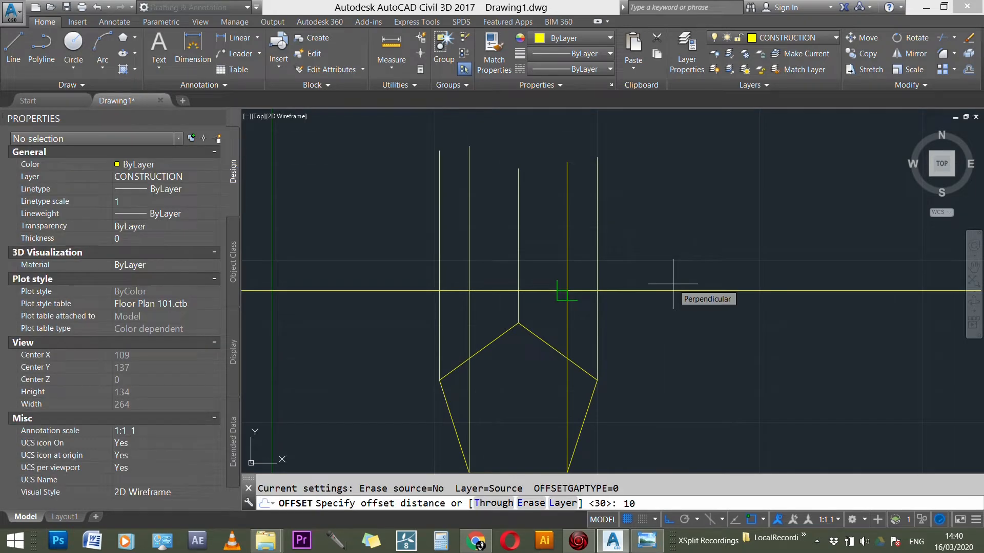
key("Return")
left_click(672, 285)
left_click(632, 232)
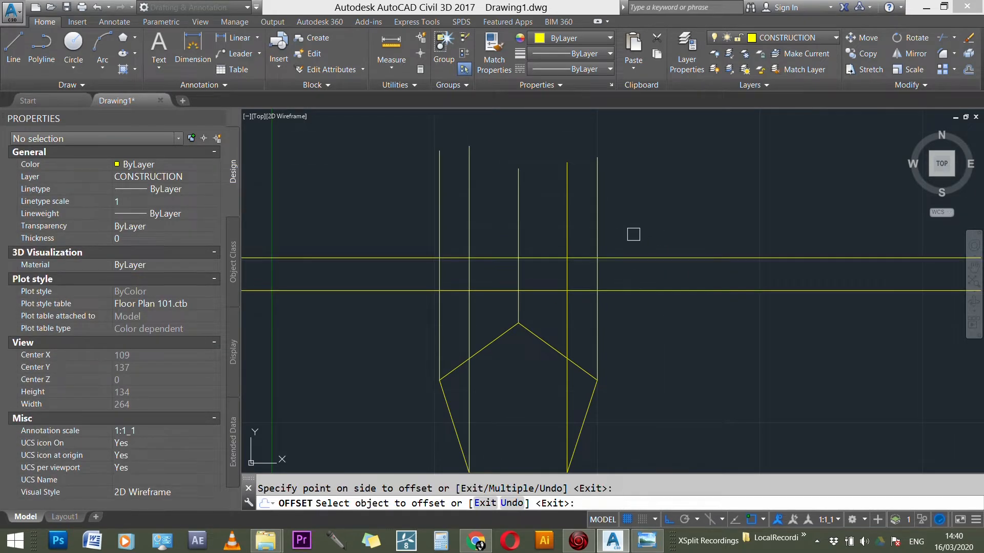
key("Escape")
scroll(614, 287, "down", 3)
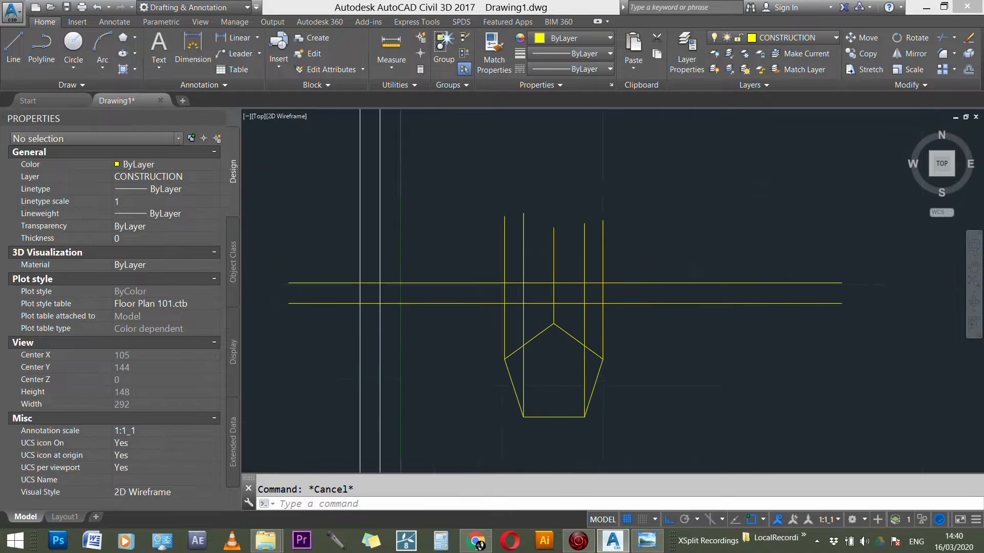
Step: Switch to Windows Photo Viewer and examine the pentagon pyramid's elevations for its overall height, section height and cutting angle
left_click(657, 545)
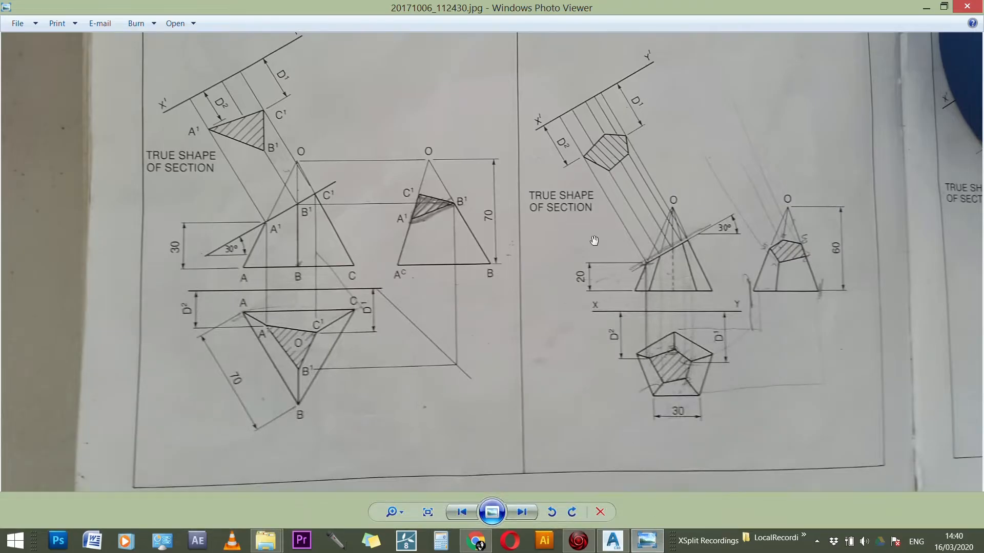
scroll(866, 248, "up", 3)
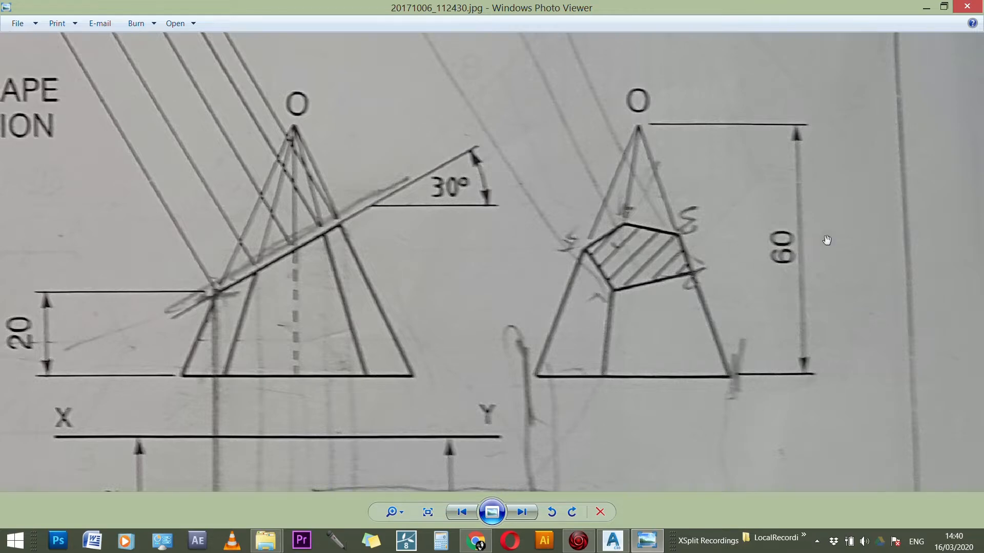
scroll(824, 343, "down", 1)
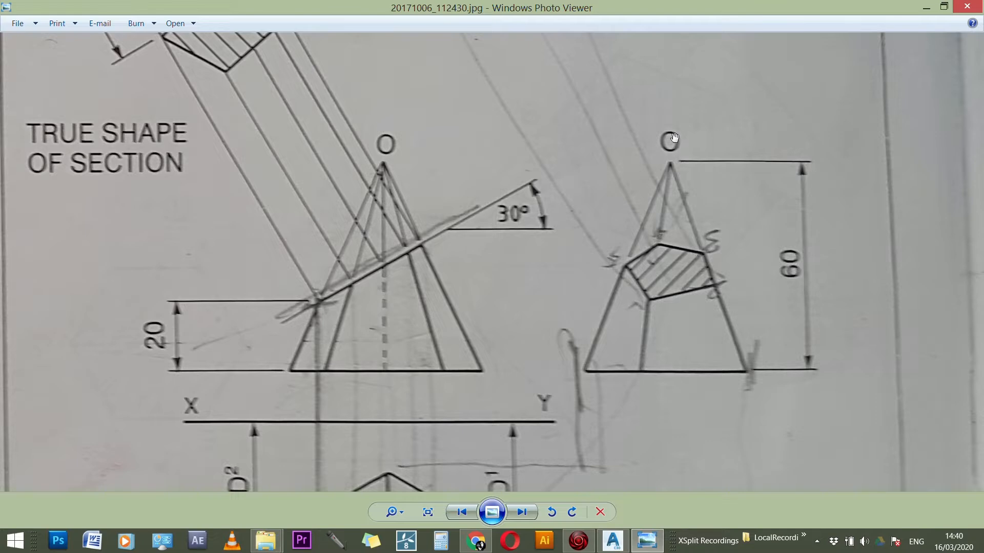
scroll(678, 139, "down", 2)
scroll(399, 292, "up", 2)
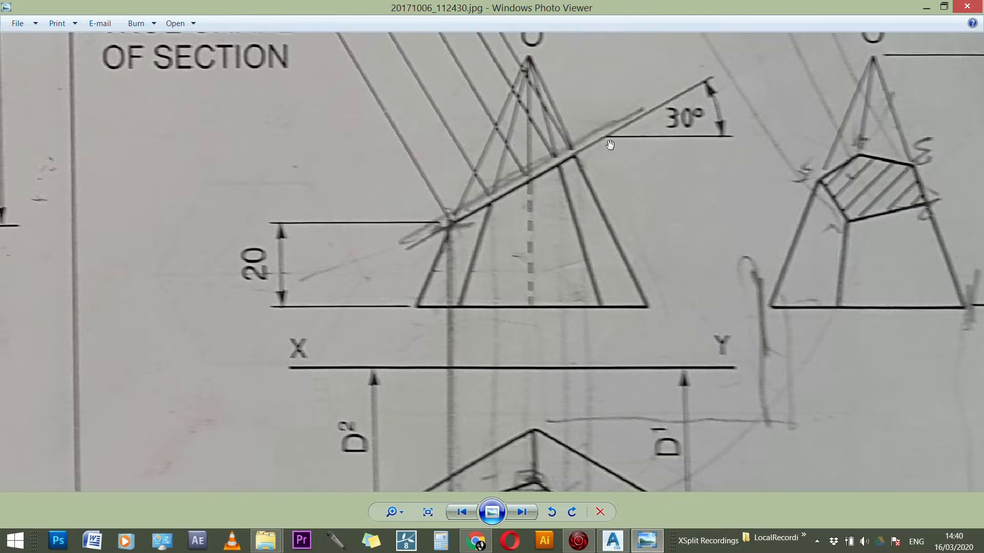
scroll(559, 267, "down", 4)
scroll(557, 293, "down", 2)
scroll(641, 352, "up", 4)
scroll(628, 356, "up", 3)
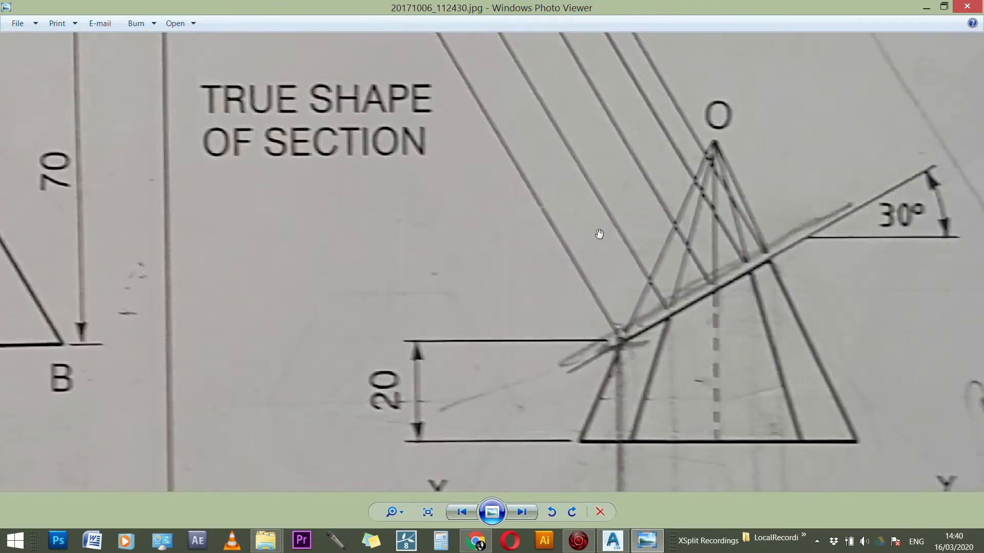
scroll(392, 230, "down", 3)
Step: Switch back to AutoCAD and offset the elevation base line, just above the XY line, upward by 60 mm
left_click(616, 546)
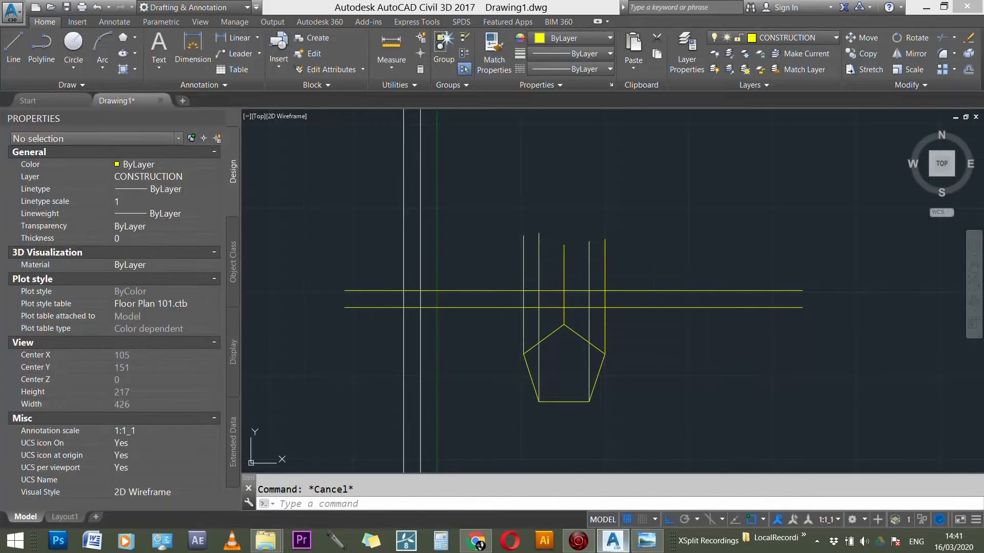
scroll(635, 290, "up", 2)
type("o")
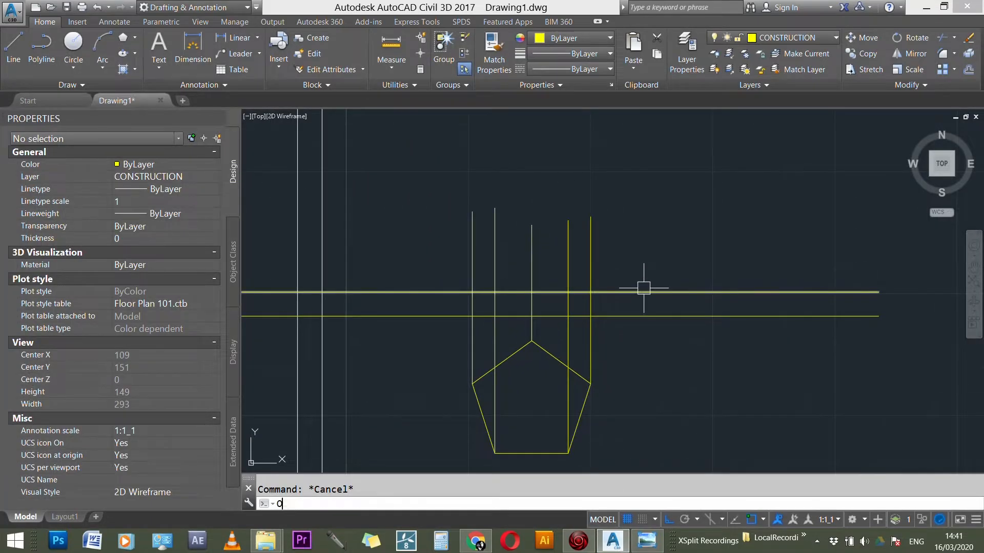
key("Return")
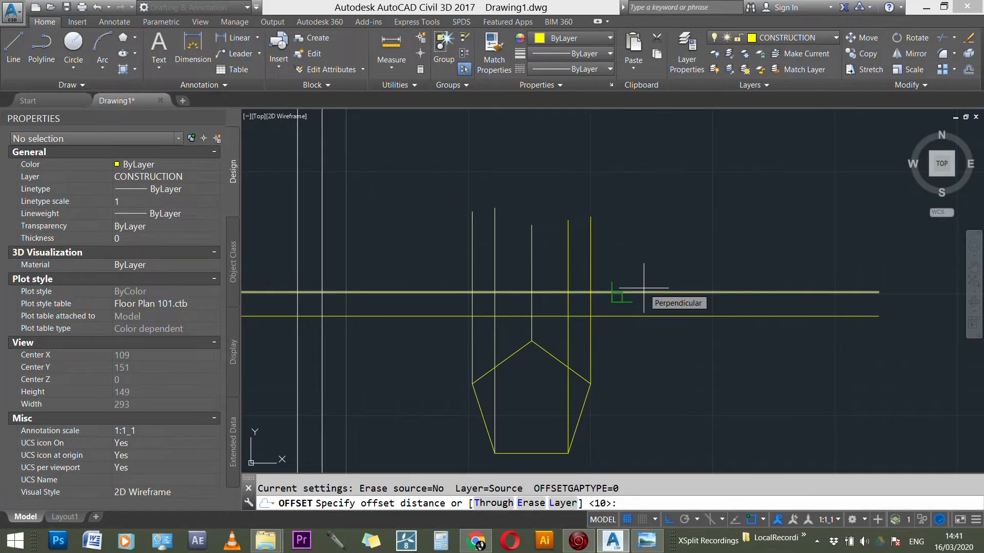
type("60")
key("Return")
left_click(646, 290)
left_click(656, 202)
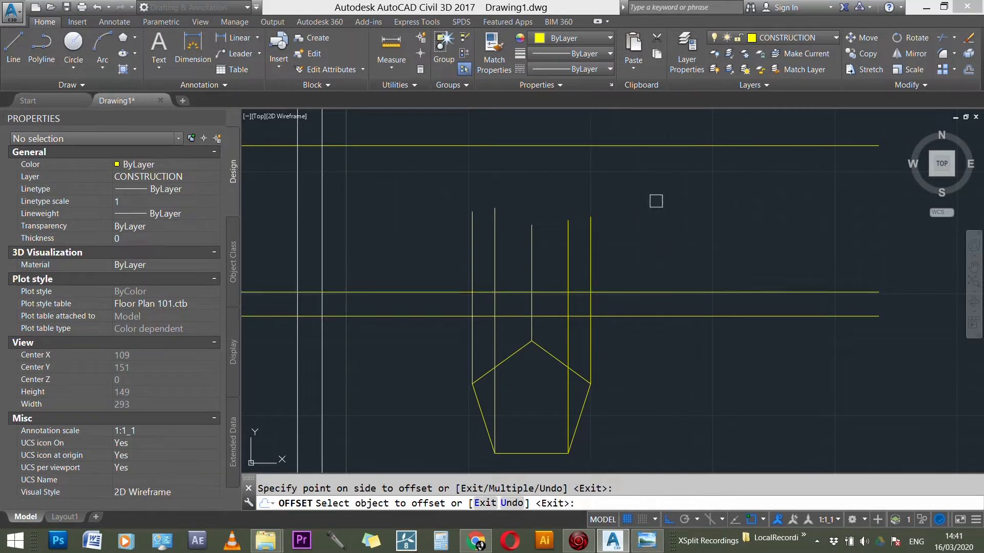
key("Escape")
key("Escape")
Step: Stretch the upper end of the pentagon's middle projection line to the uppermost horizontal line
left_click(532, 238)
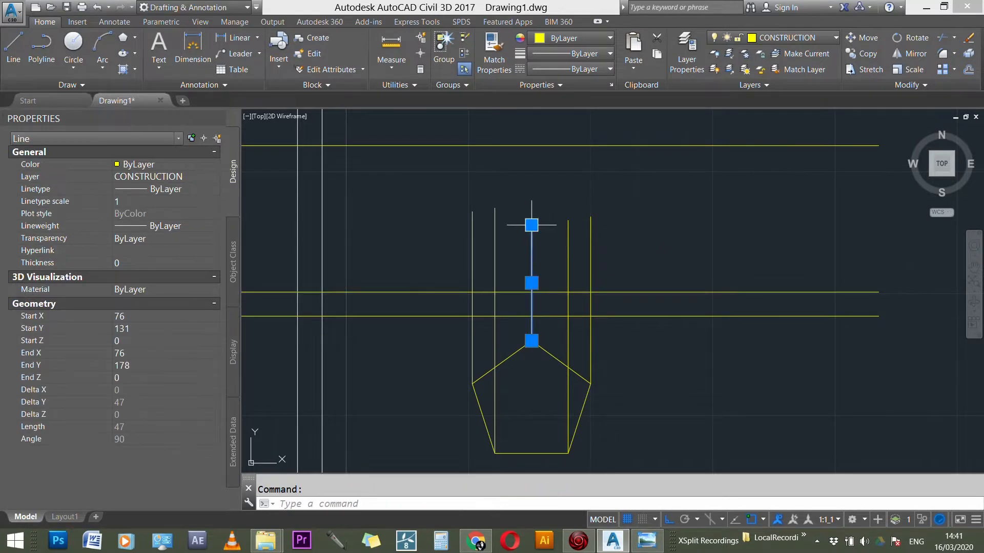
left_click(531, 226)
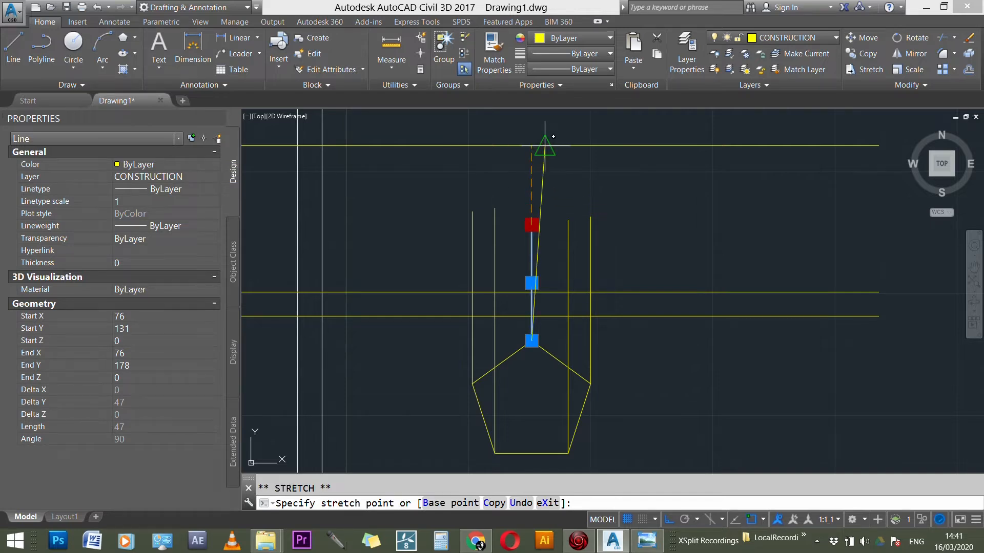
left_click(531, 145)
key("Escape")
key("Escape")
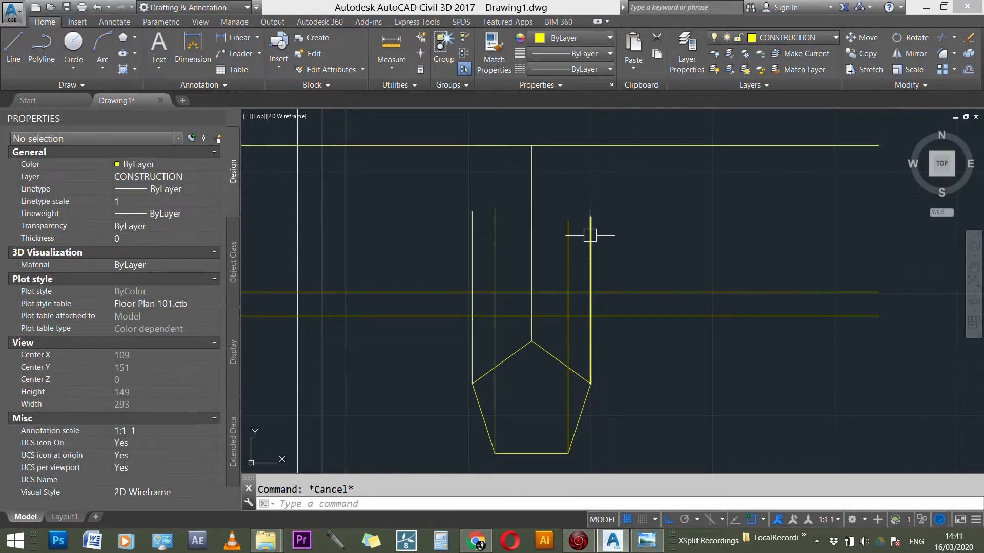
Step: Lengthen the middle projection line at both ends, to below the pentagon and above the uppermost horizontal line
left_click(532, 168)
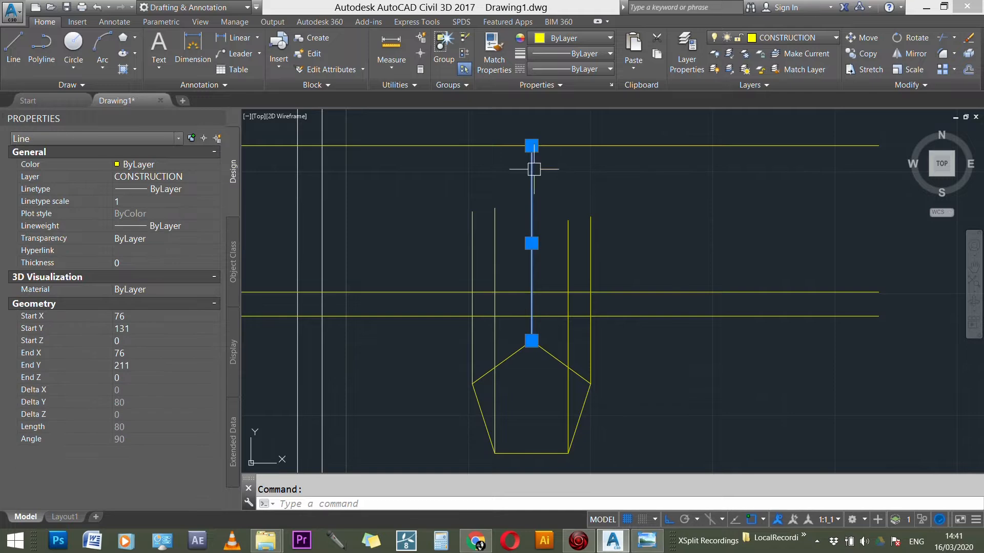
scroll(531, 335, "down", 2)
scroll(529, 326, "down", 1)
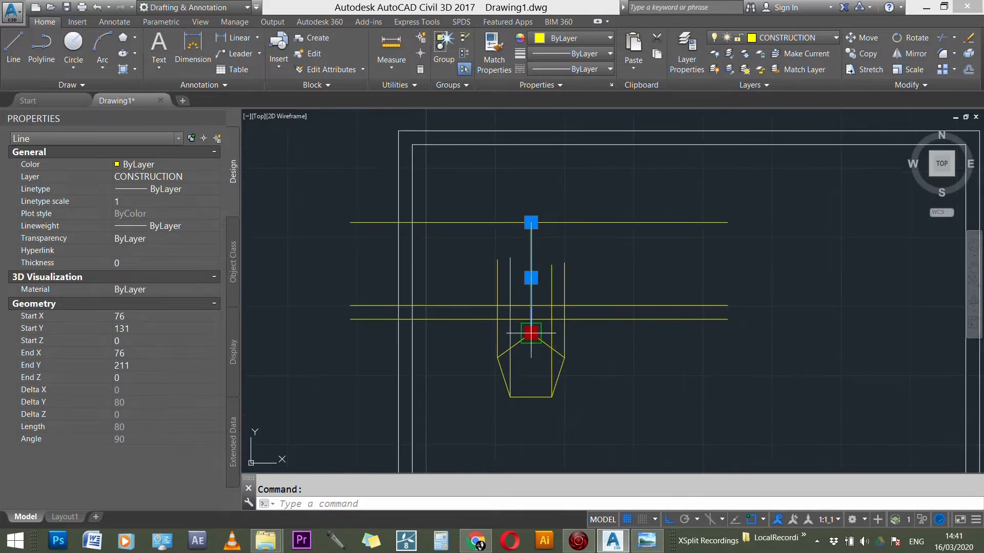
left_click(530, 331)
left_click(535, 461)
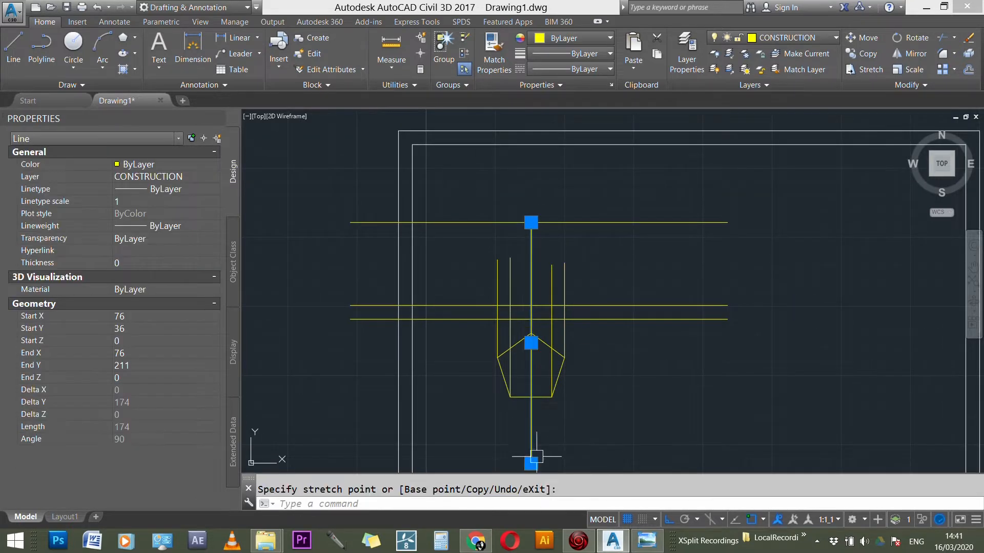
left_click(531, 222)
left_click(531, 157)
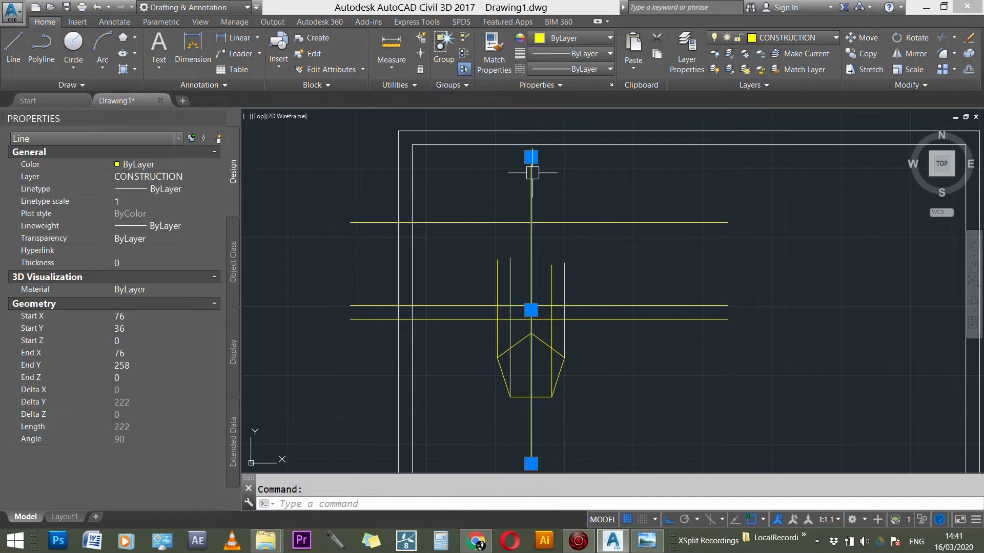
Step: Move the lengthened middle line to the CENTER LINE layer
left_click(783, 38)
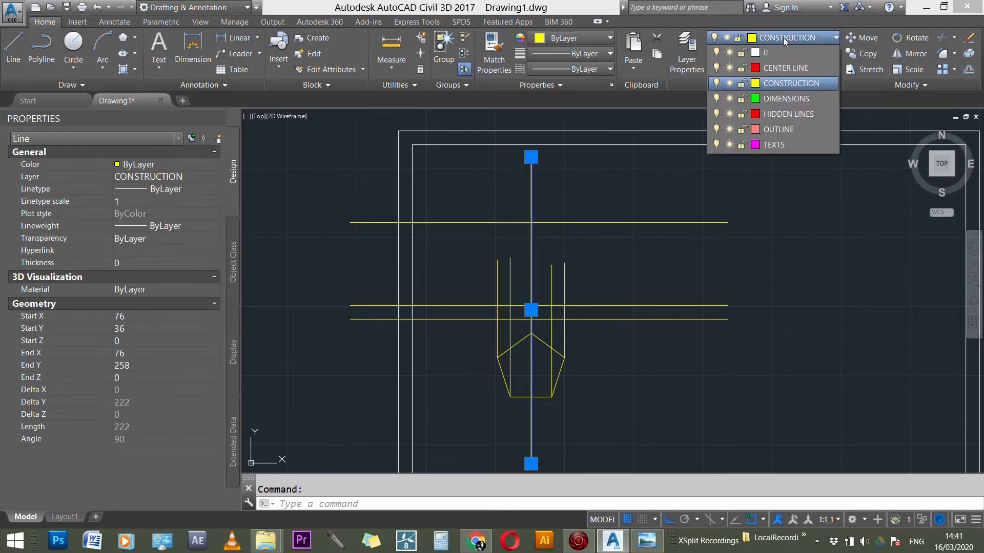
left_click(788, 69)
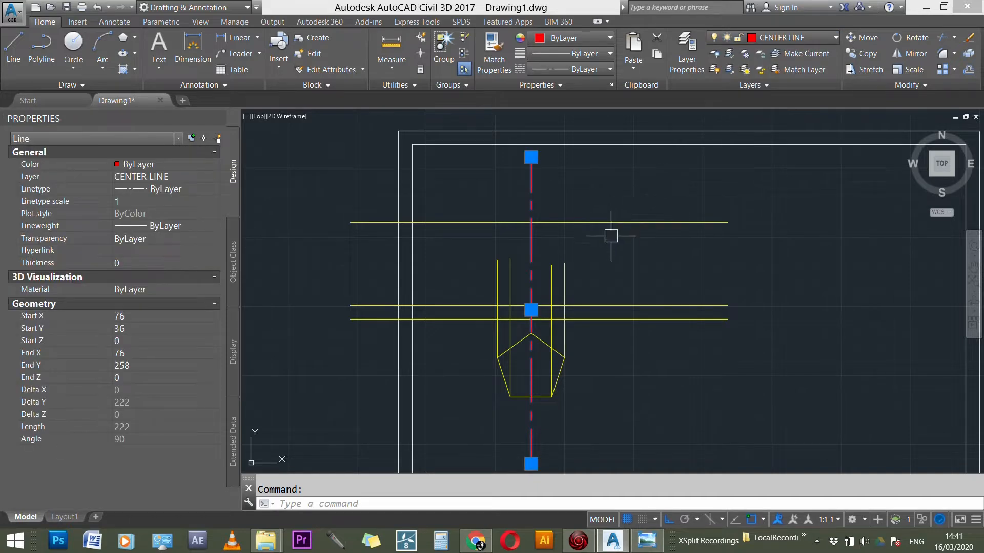
key("Escape")
scroll(568, 332, "up", 4)
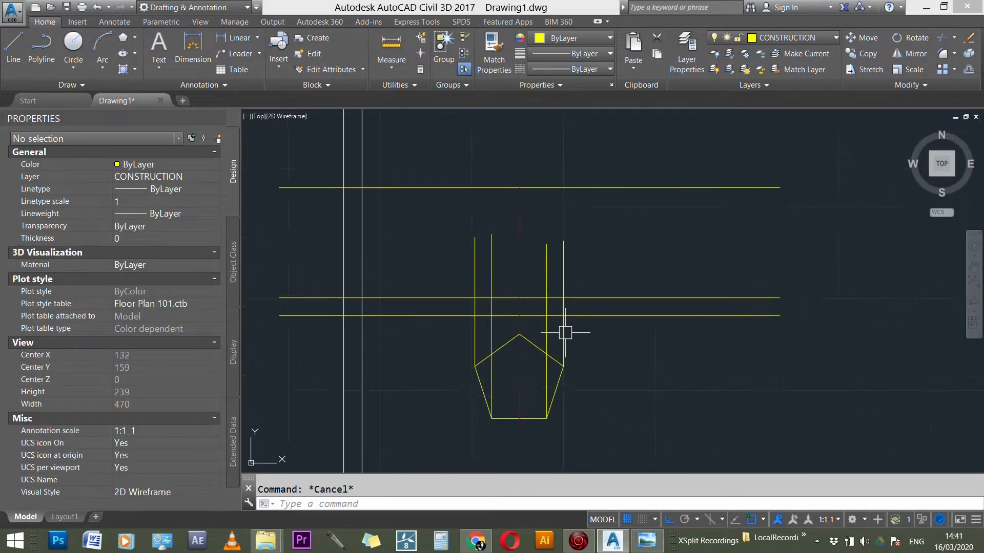
scroll(565, 332, "down", 2)
scroll(564, 292, "up", 2)
scroll(567, 314, "down", 2)
scroll(576, 309, "up", 2)
scroll(576, 309, "down", 2)
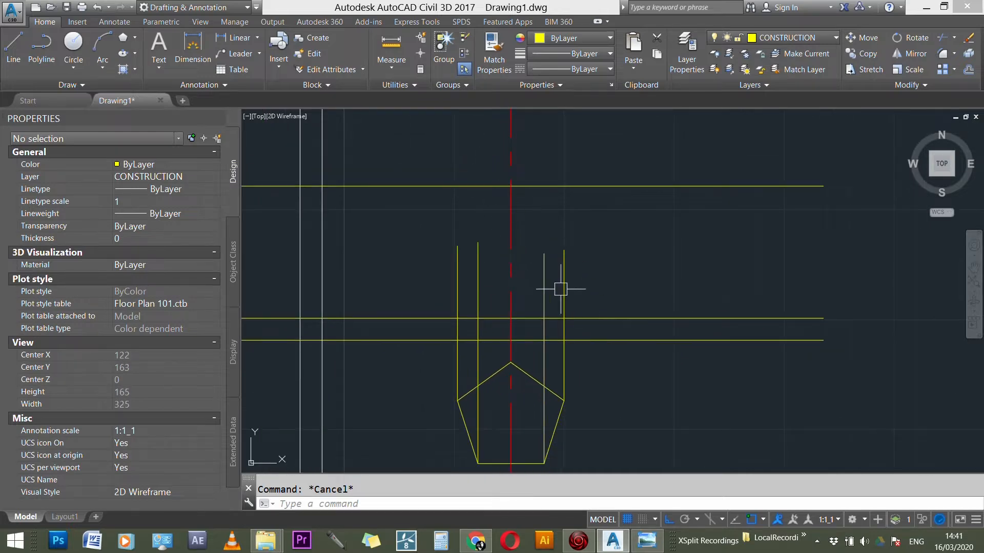
scroll(577, 327, "up", 1)
scroll(431, 319, "up", 1)
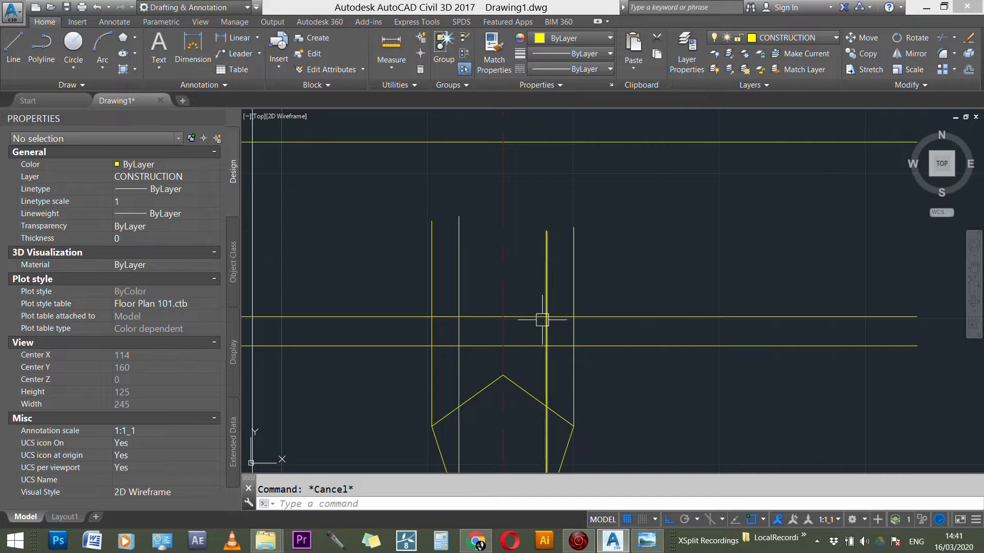
scroll(574, 317, "down", 1)
scroll(574, 318, "up", 1)
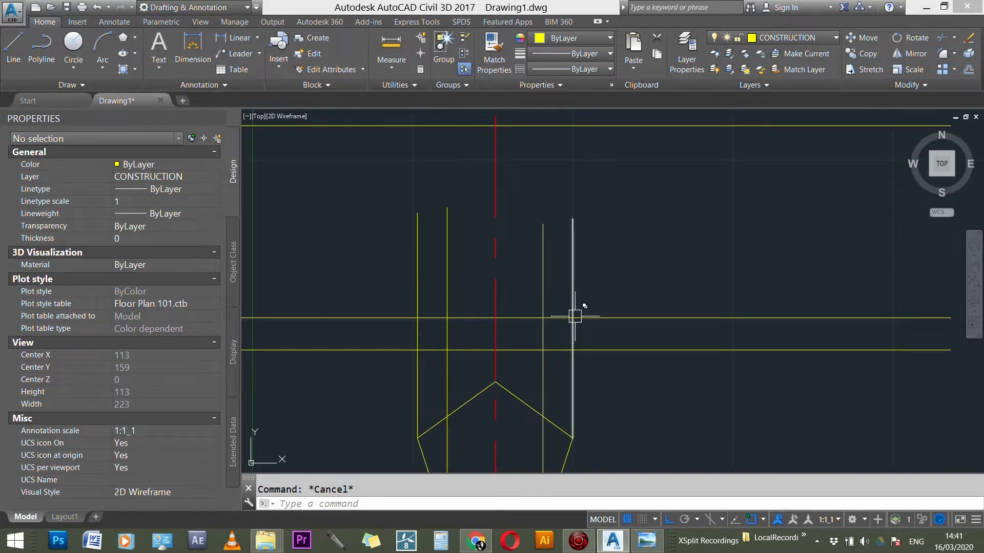
Step: Shorten the projection line from the pentagon's right corner so its upper end sits on the elevation base line
left_click(574, 229)
left_click(573, 219)
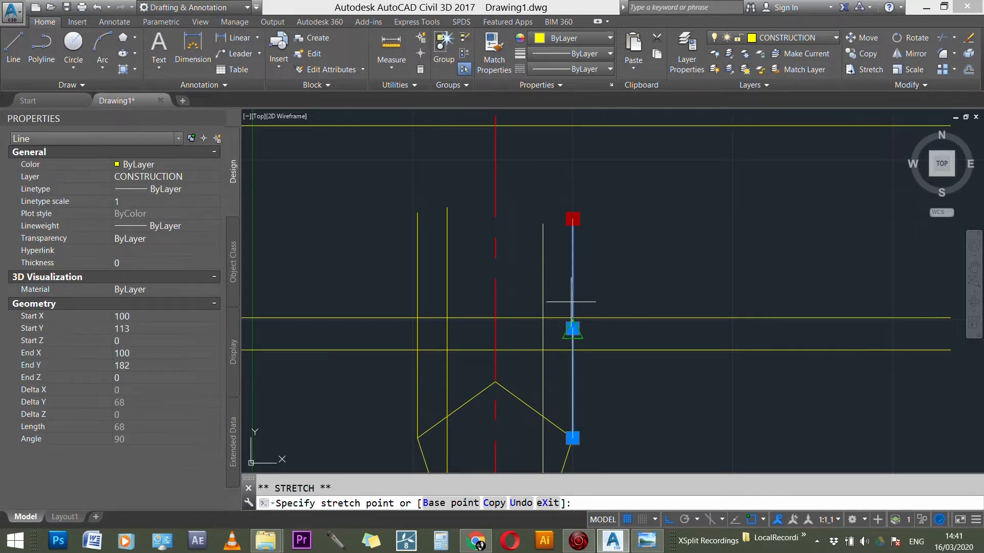
left_click(572, 318)
key("Escape")
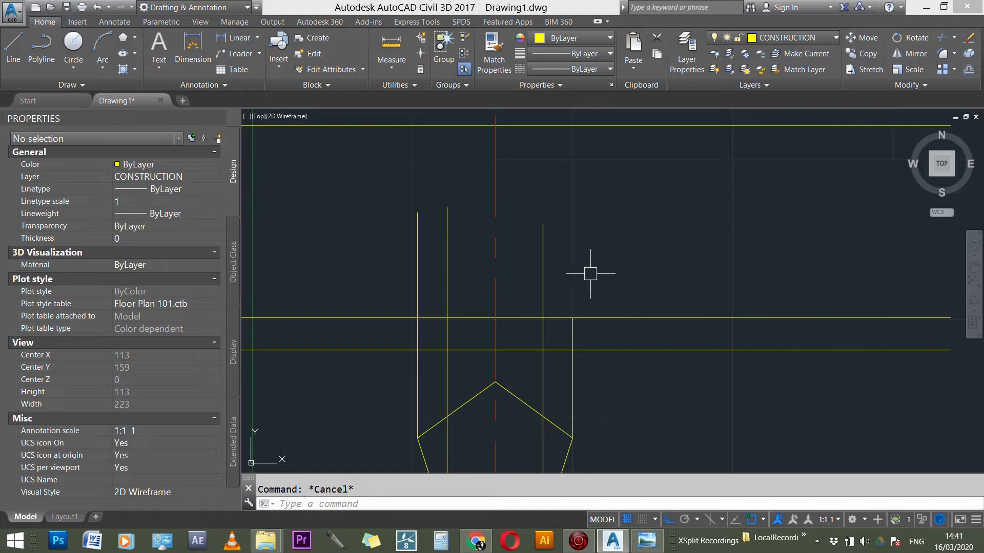
Step: Trim the other three projection lines where they extend above the elevation base line
type("TR")
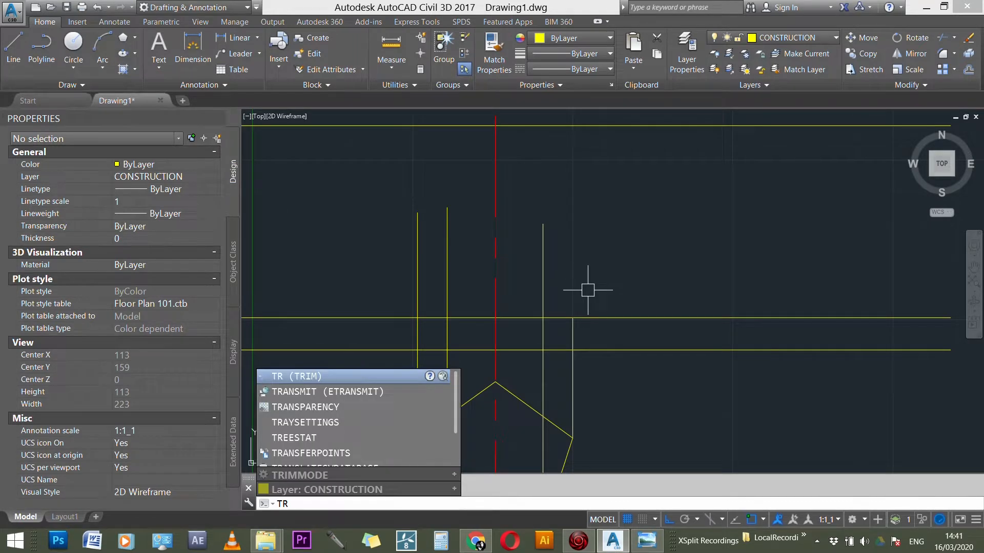
key("Return")
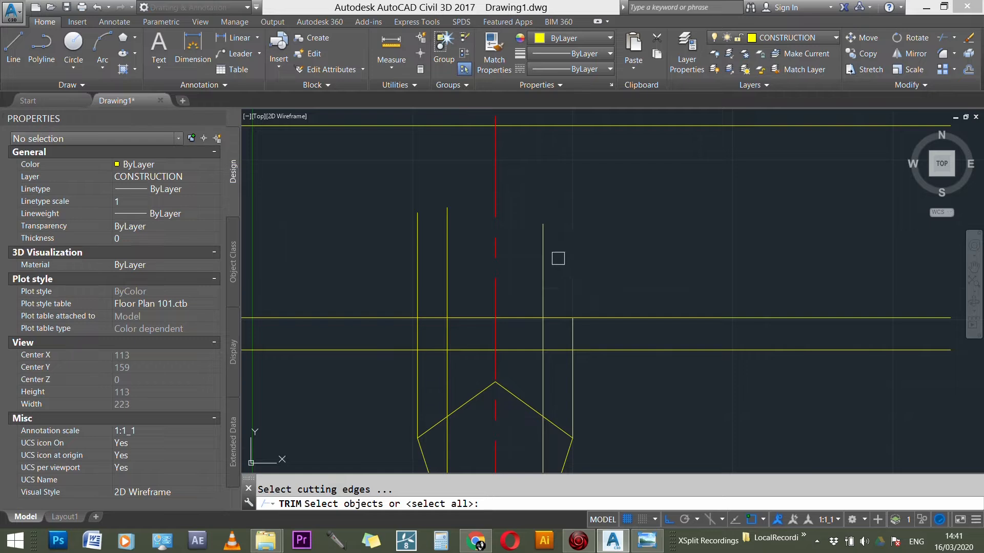
left_click(542, 253)
left_click(446, 254)
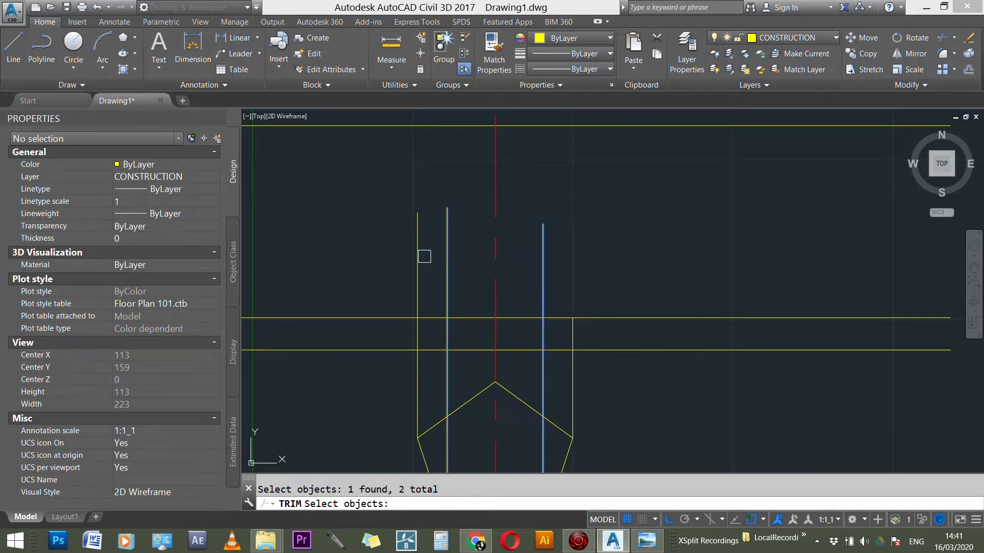
left_click(418, 256)
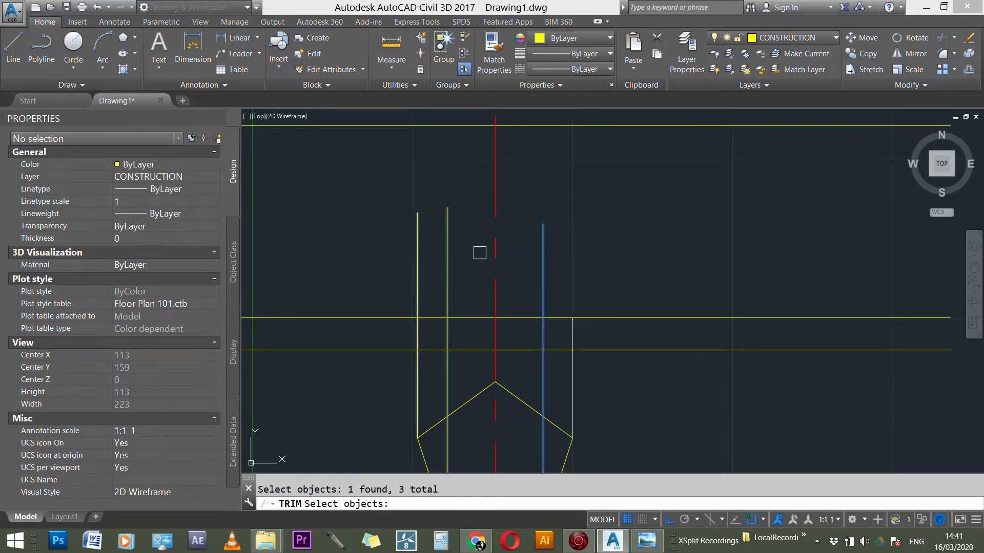
left_click(476, 317)
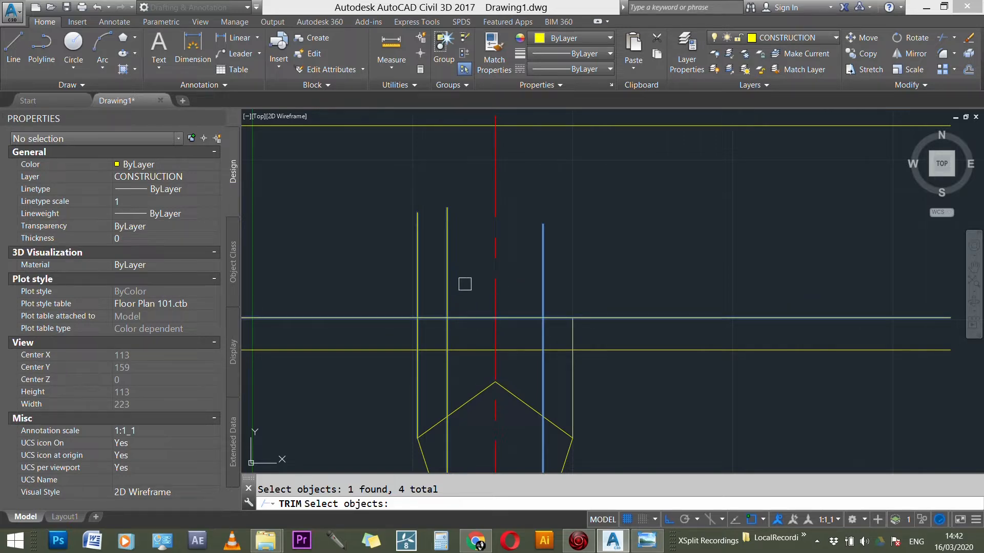
key("Return")
left_click(448, 279)
left_click(418, 268)
left_click(538, 266)
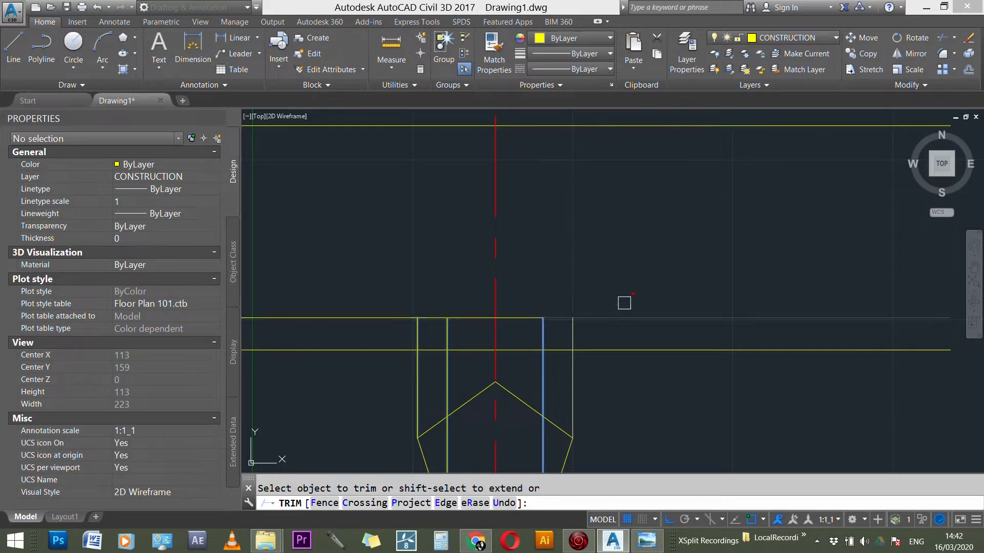
key("Escape")
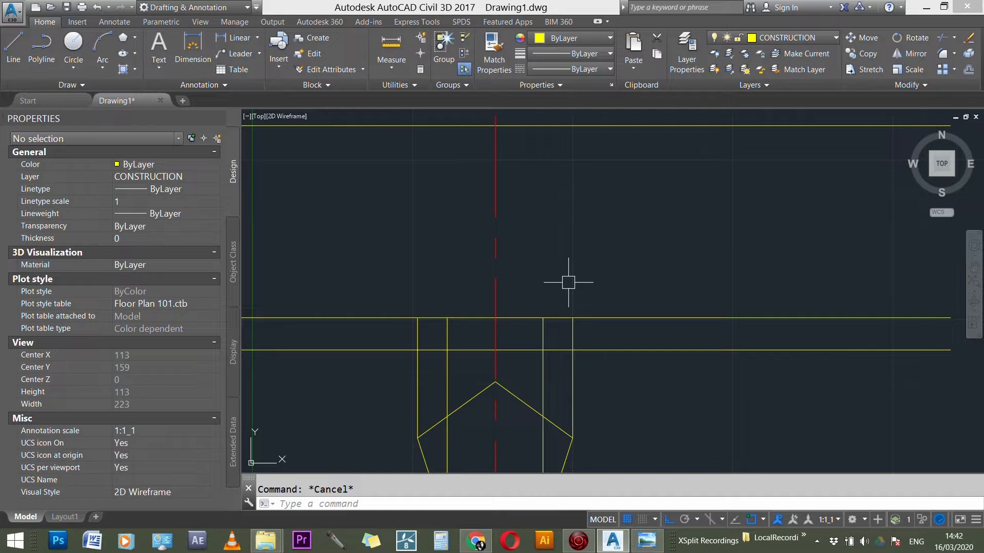
Step: Draw the pyramid's two outer sloping edges from the outermost projection lines on the base line to the apex on the centre line
type("L")
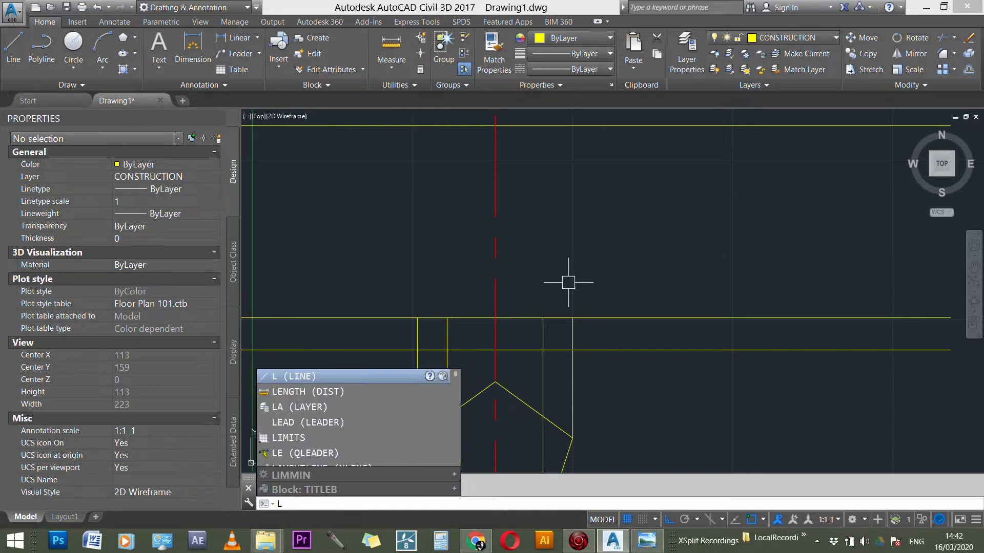
key("Return")
left_click(572, 318)
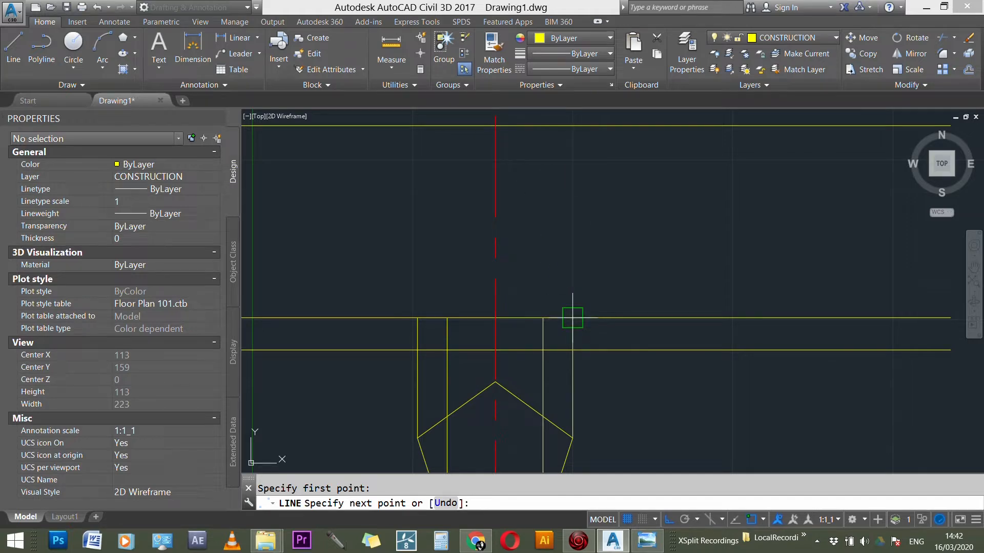
left_click(495, 126)
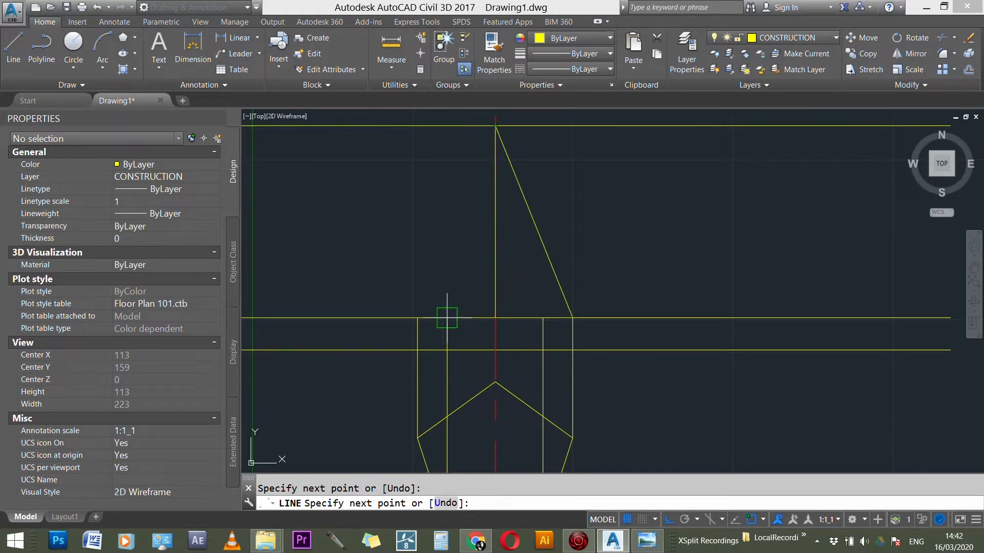
key("Return")
key("Return")
left_click(418, 318)
left_click(495, 126)
key("Return")
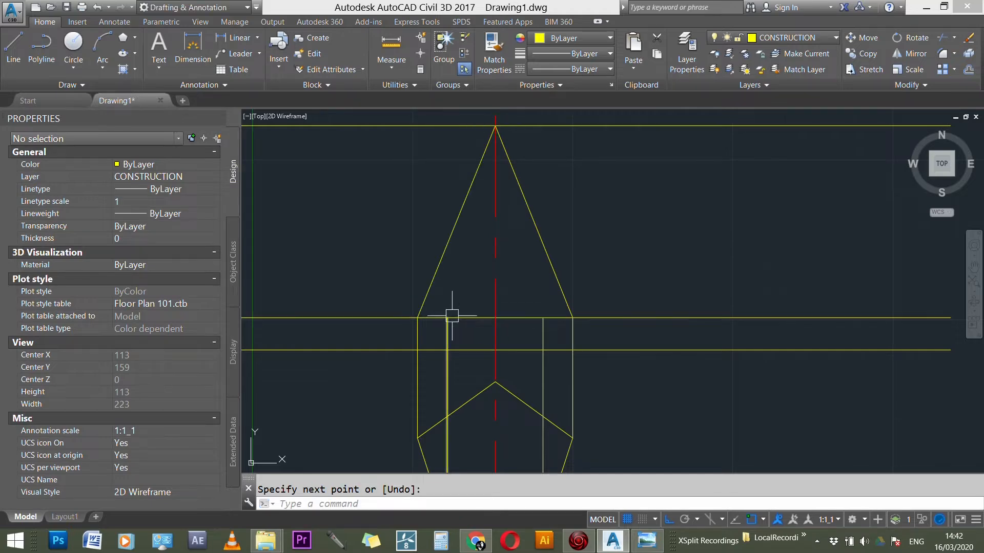
Step: Draw the pyramid's two inner sloping edges from the inner projection lines on the base line to the apex, following the photographed sheet
left_click(640, 546)
left_click(642, 547)
left_click(647, 542)
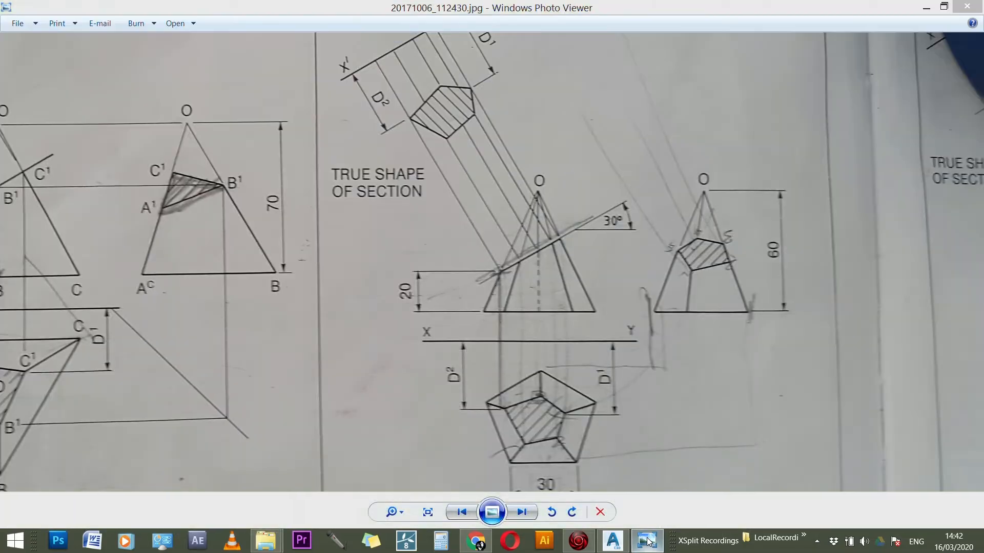
left_click(646, 542)
key("space")
left_click(495, 125)
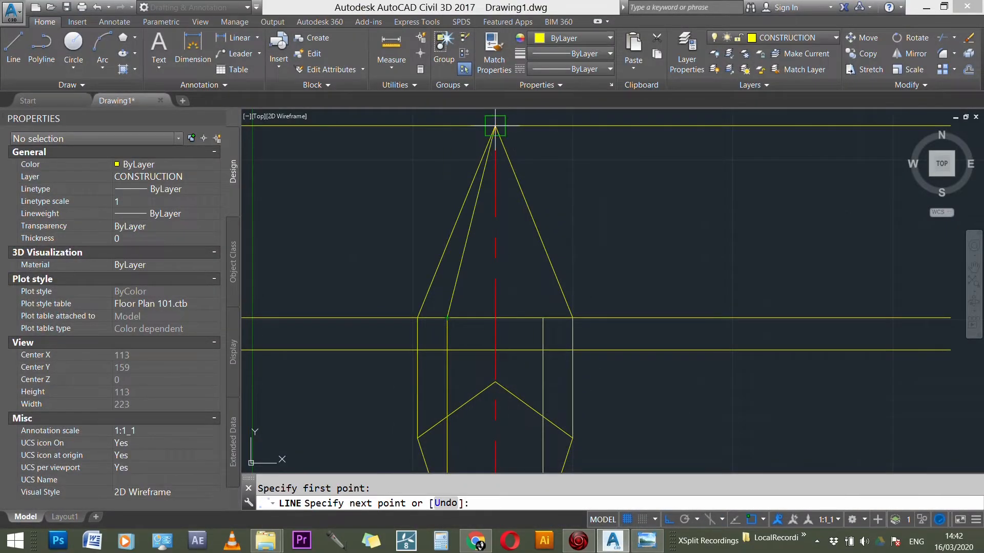
key("space")
key("space")
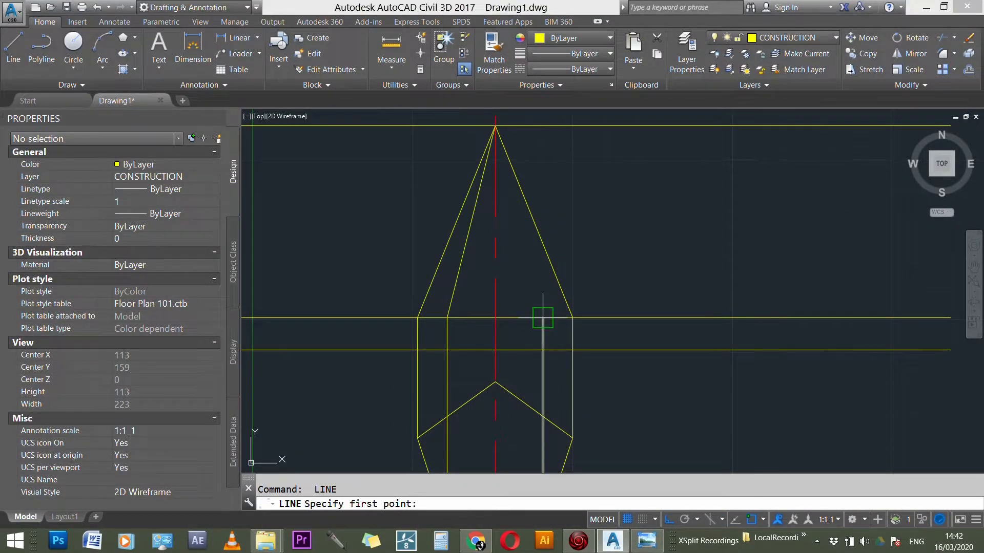
left_click(543, 318)
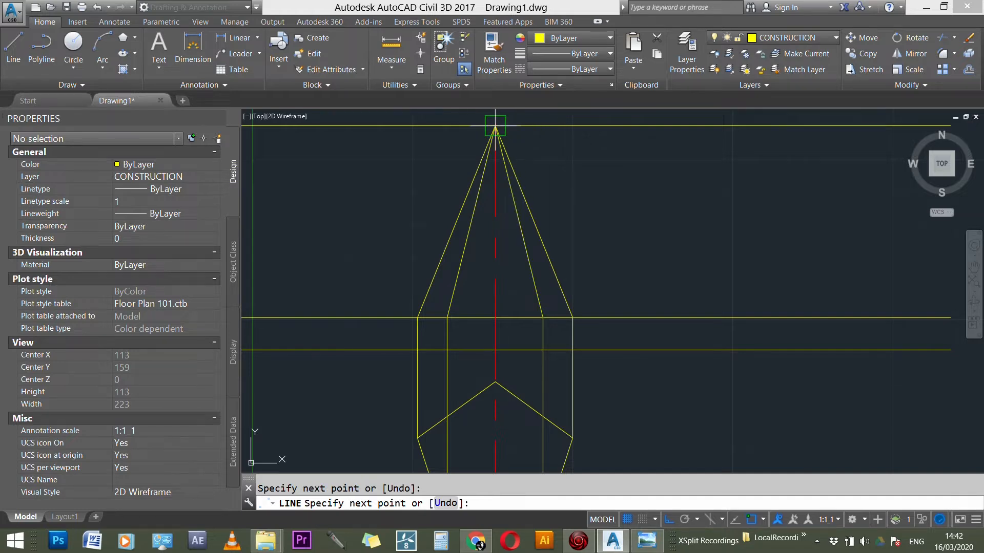
key("Escape")
Step: Trim the elevation base line on both sides so it spans only between the two outermost projection lines
scroll(543, 281, "down", 1)
scroll(512, 322, "up", 1)
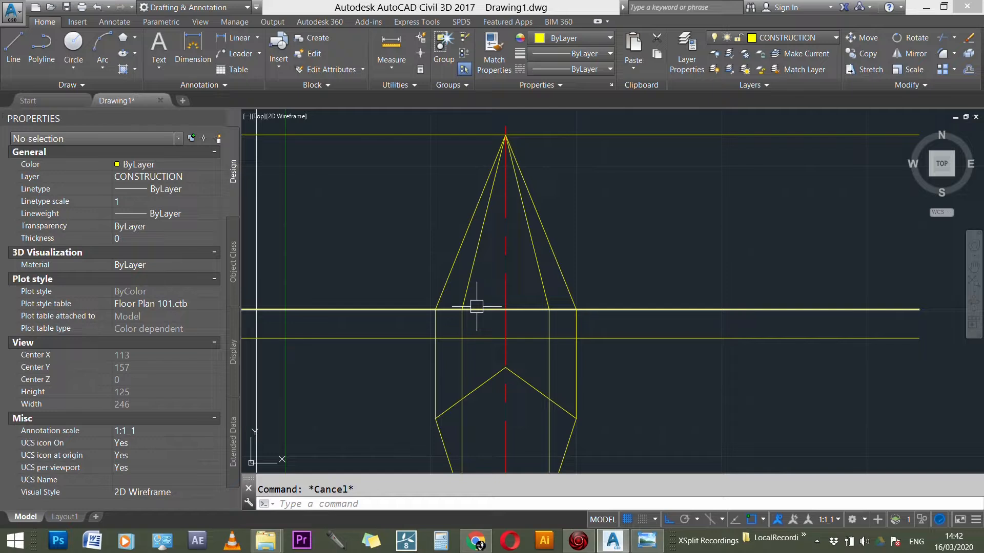
type("tr")
key("space")
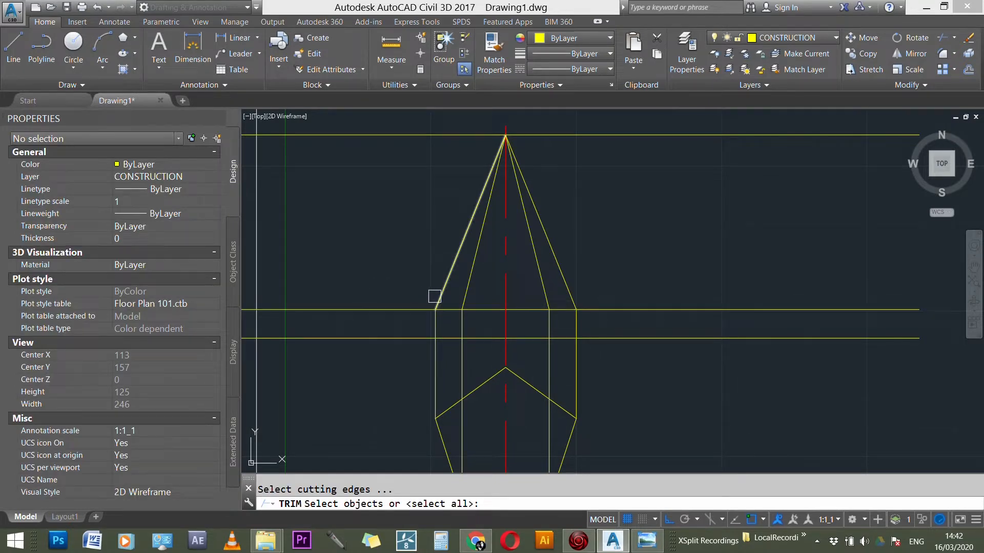
left_click(435, 324)
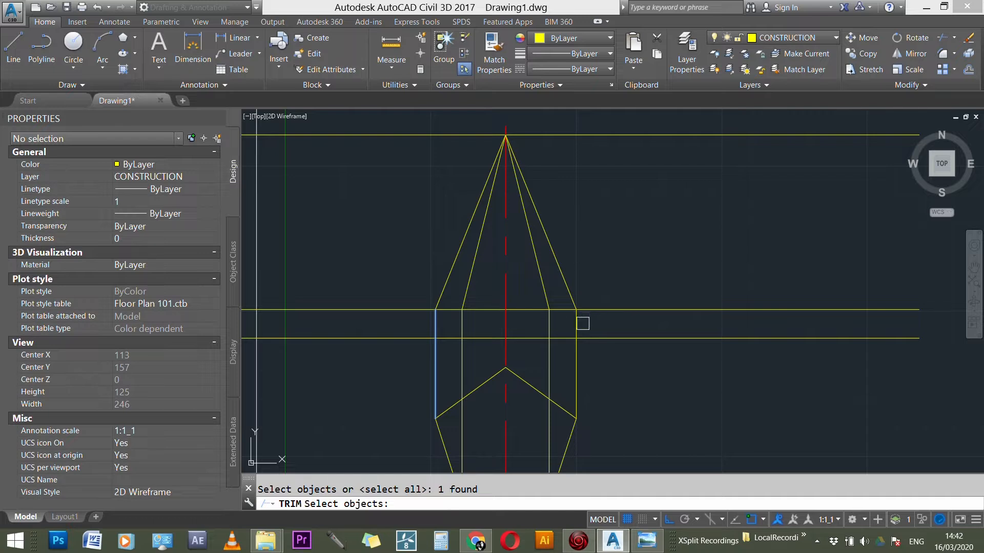
left_click(577, 324)
left_click(601, 310)
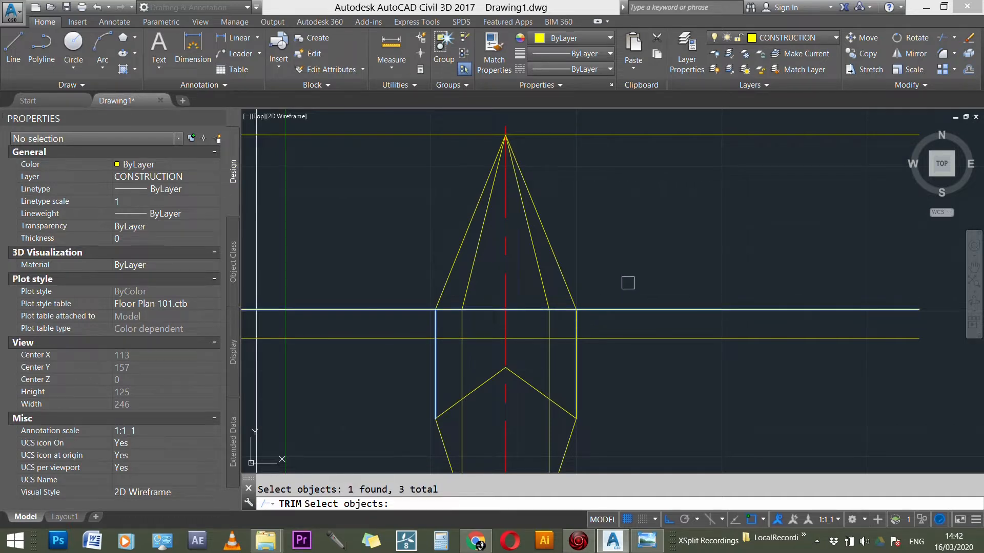
key("Return")
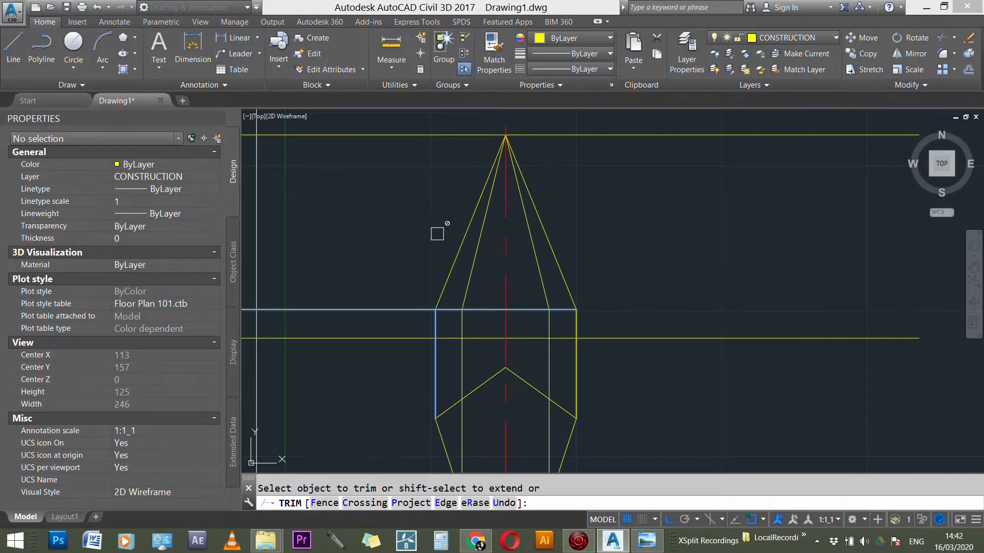
left_click(407, 307)
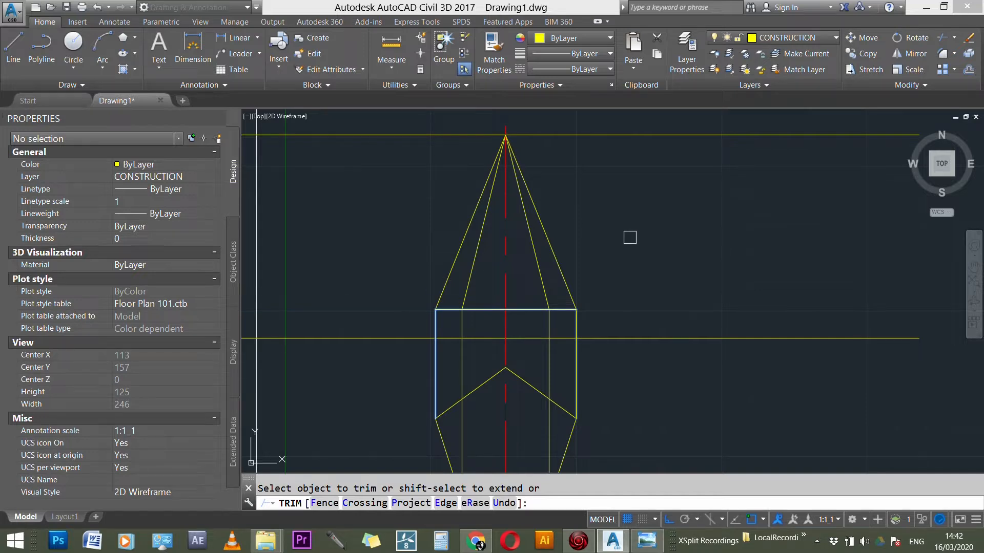
key("Escape")
Step: Delete the long horizontal construction line passing through the apex
scroll(589, 236, "down", 2)
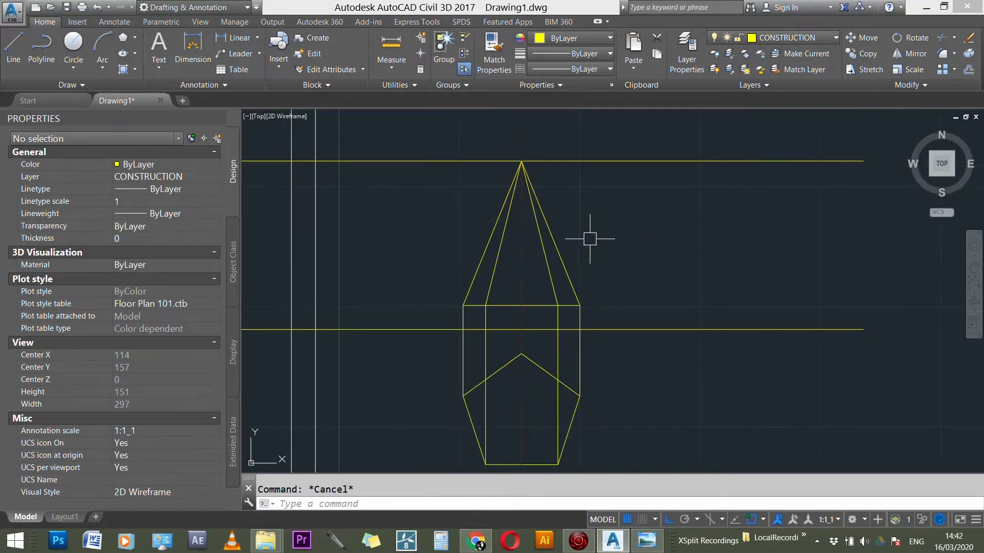
left_click(565, 162)
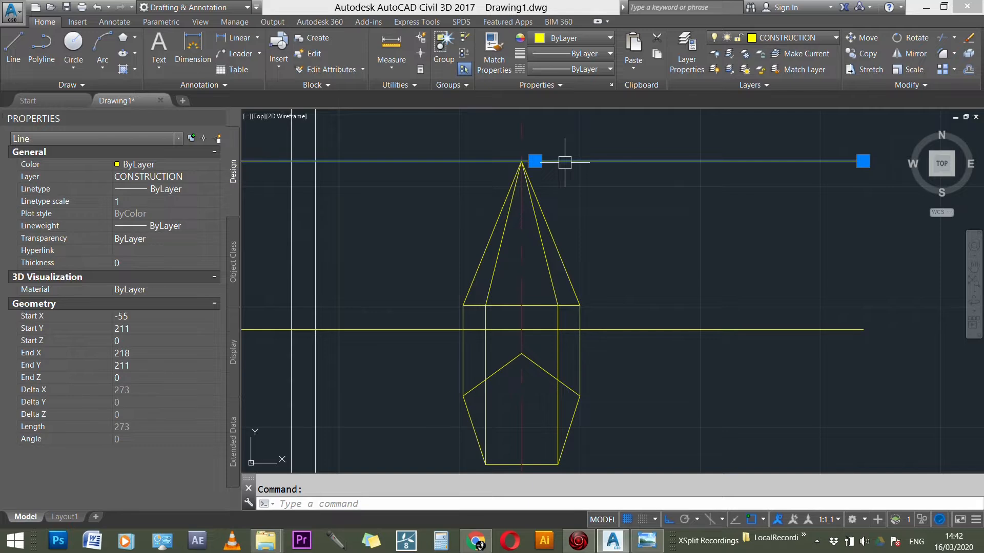
key("Delete")
Step: Offset the pyramid's base line 20 mm upward
scroll(658, 285, "down", 1)
scroll(507, 305, "up", 3)
left_click(506, 310)
type("o")
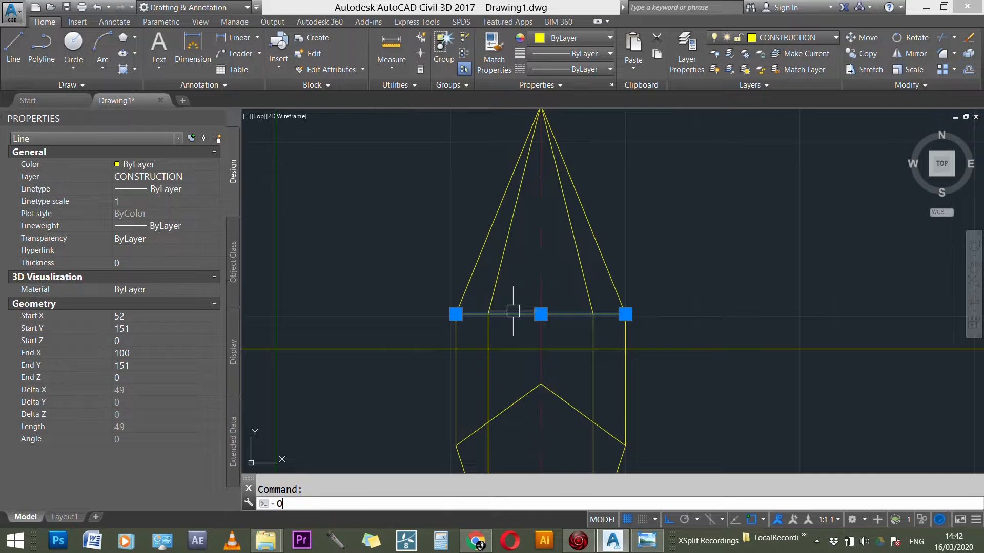
key("Return")
type("2")
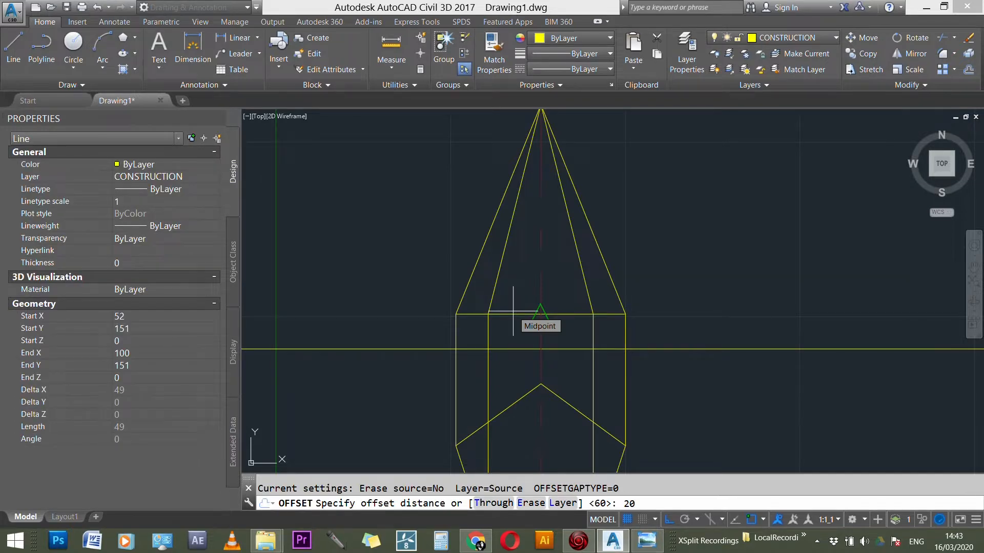
type("0")
key("Return")
left_click(519, 314)
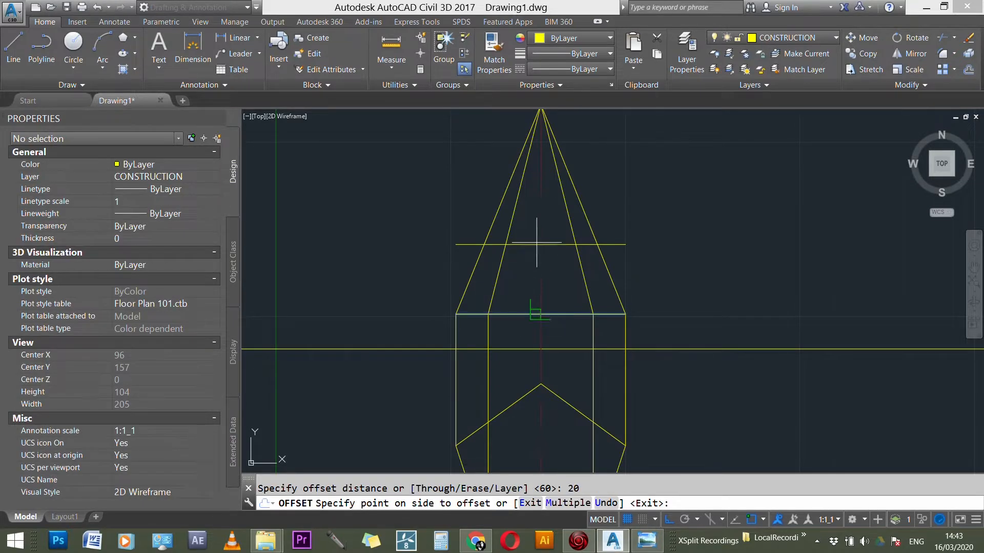
left_click(460, 202)
scroll(509, 253, "up", 3)
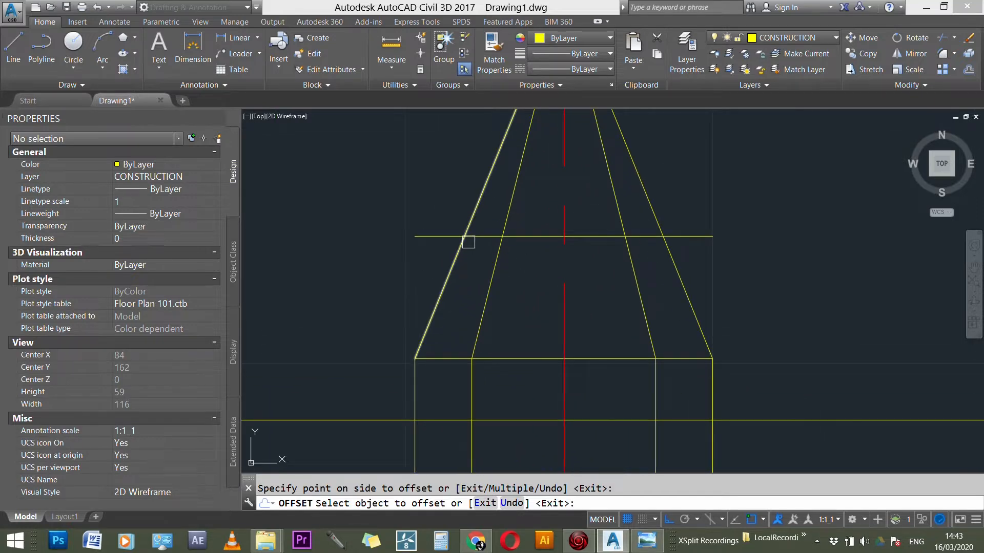
key("Escape")
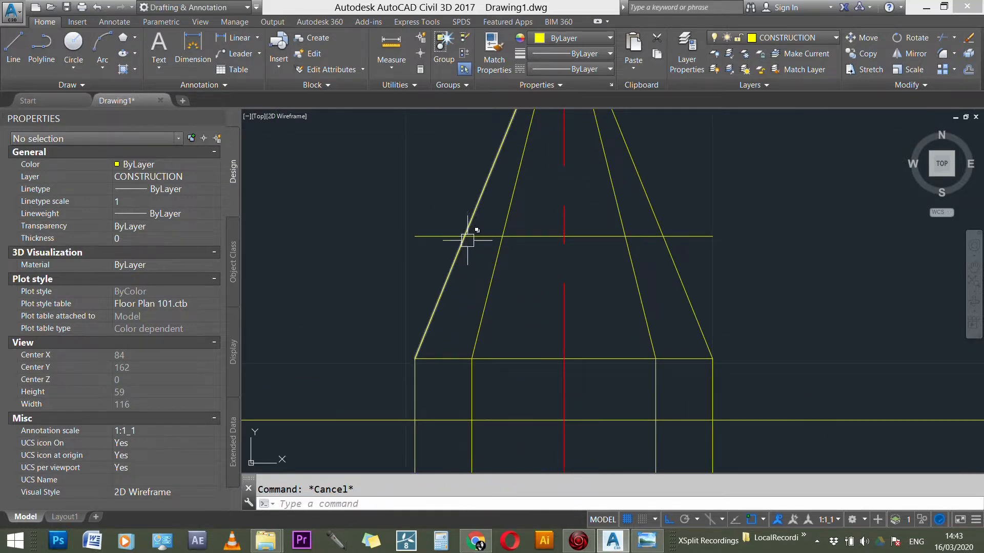
left_click(451, 235)
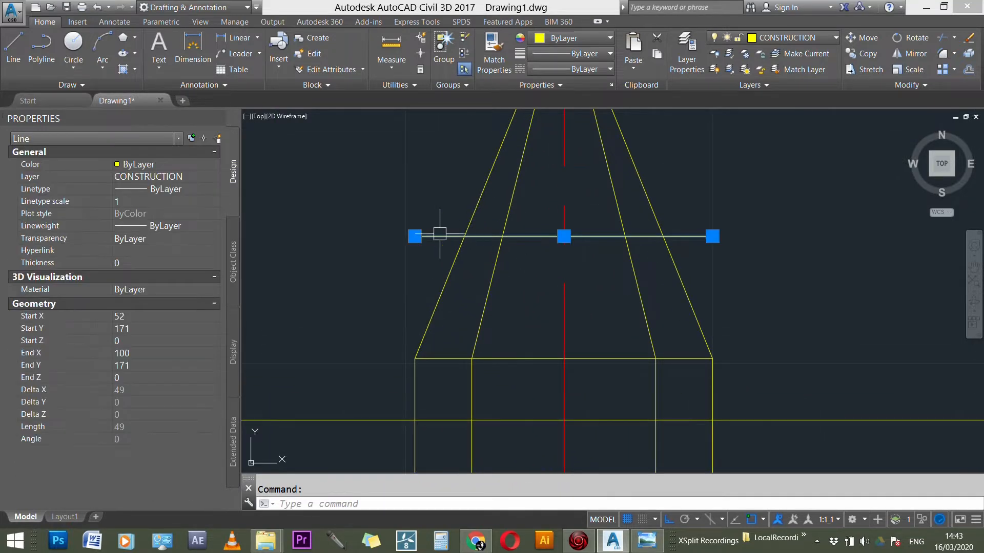
left_click(471, 222)
scroll(461, 247, "up", 1)
scroll(461, 246, "up", 2)
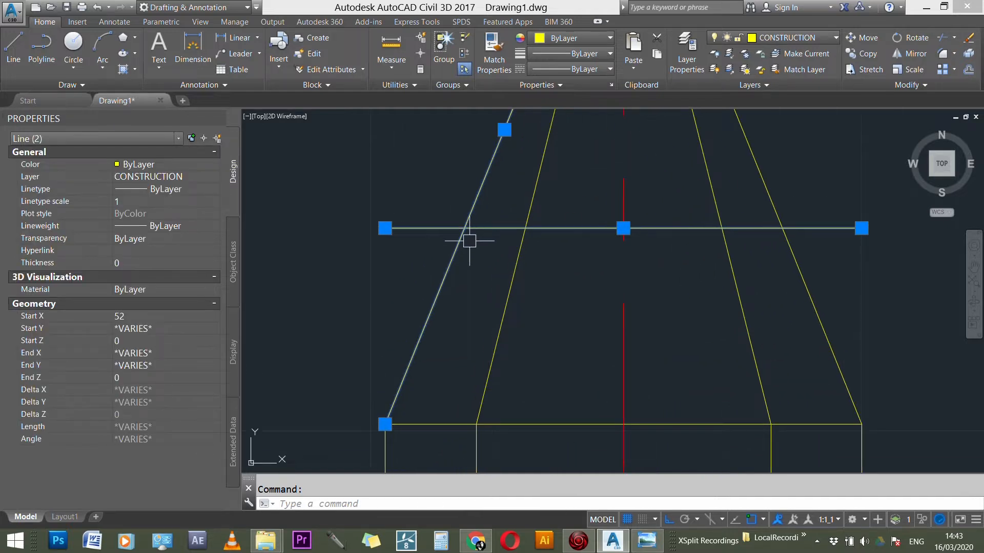
scroll(451, 267, "down", 3)
scroll(448, 286, "down", 2)
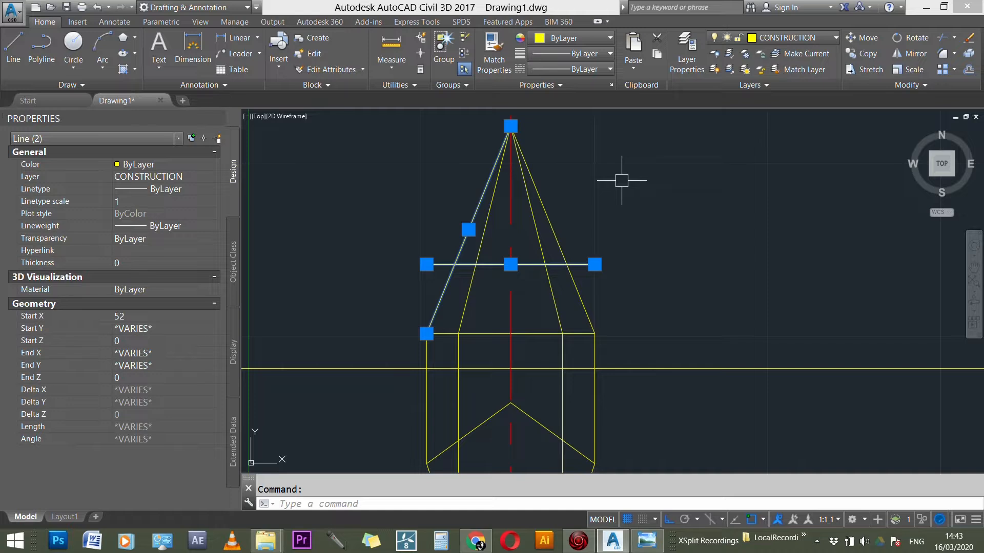
key("Escape")
type("l")
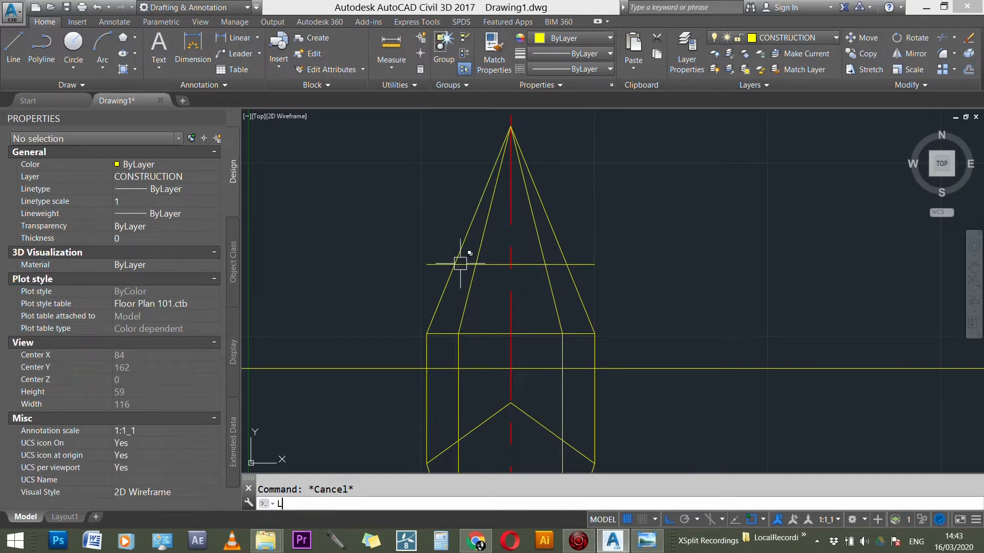
key("Return")
left_click(454, 264)
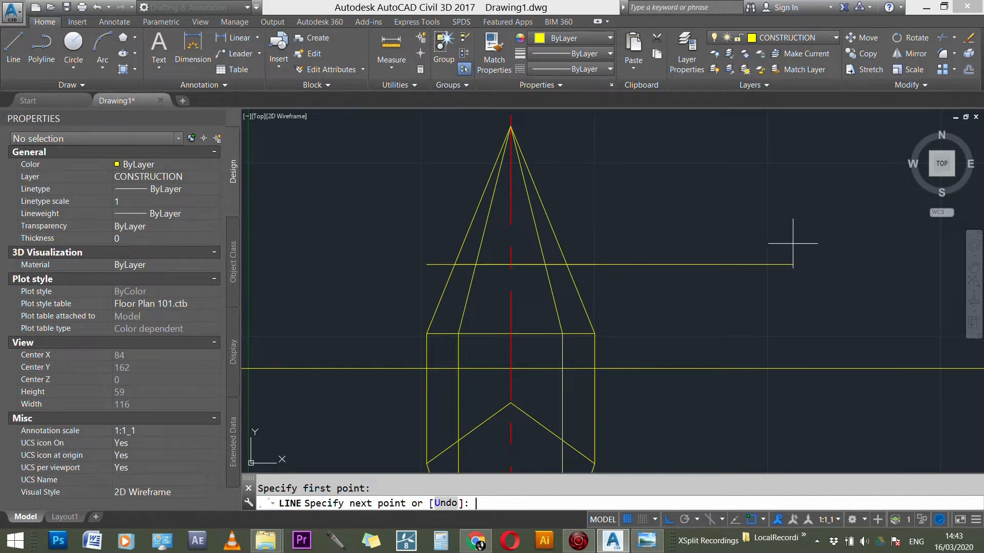
key("Return")
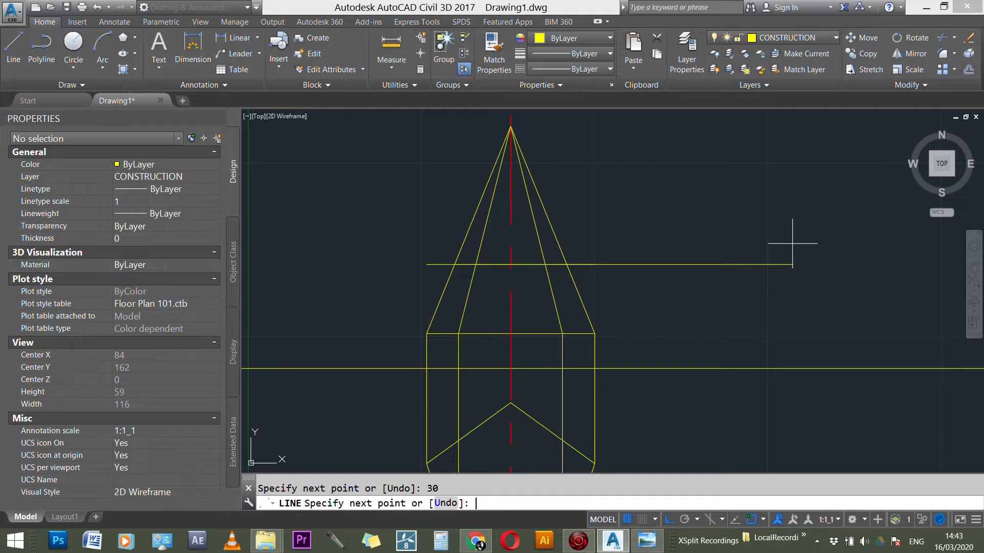
key("Escape")
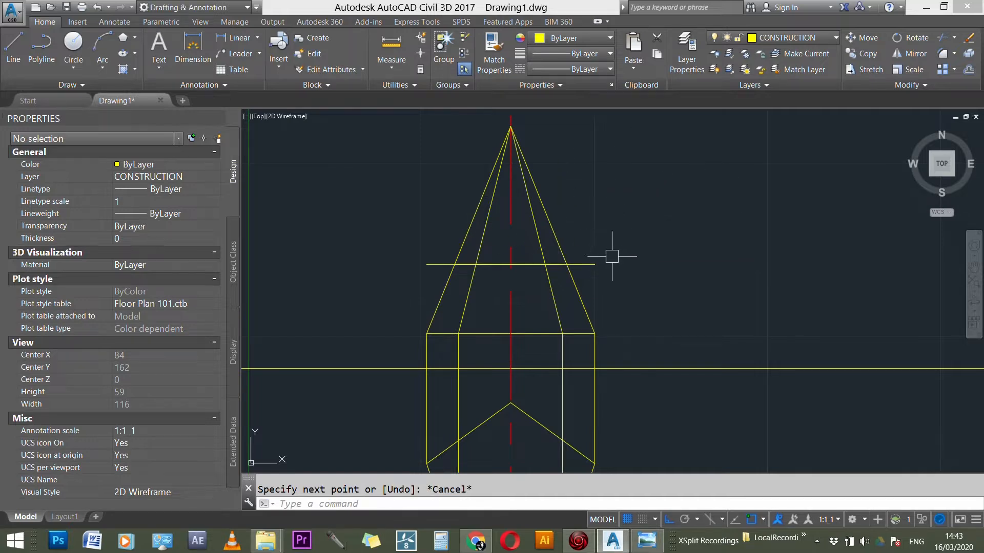
Step: Draw a section line at 30° from where the 20 mm offset line crosses the left outer edge, ending beyond the right outer edge
scroll(436, 255, "up", 1)
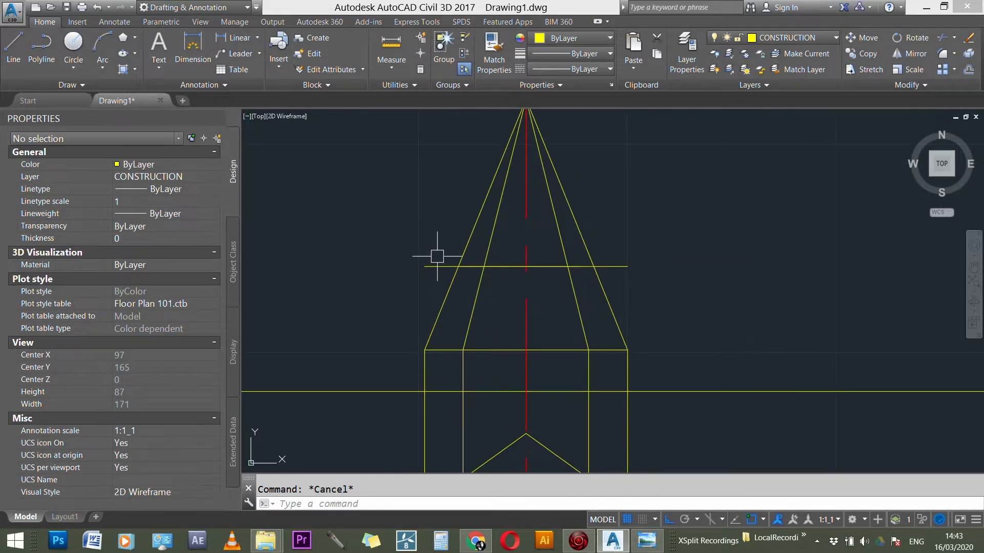
type("l")
key("Return")
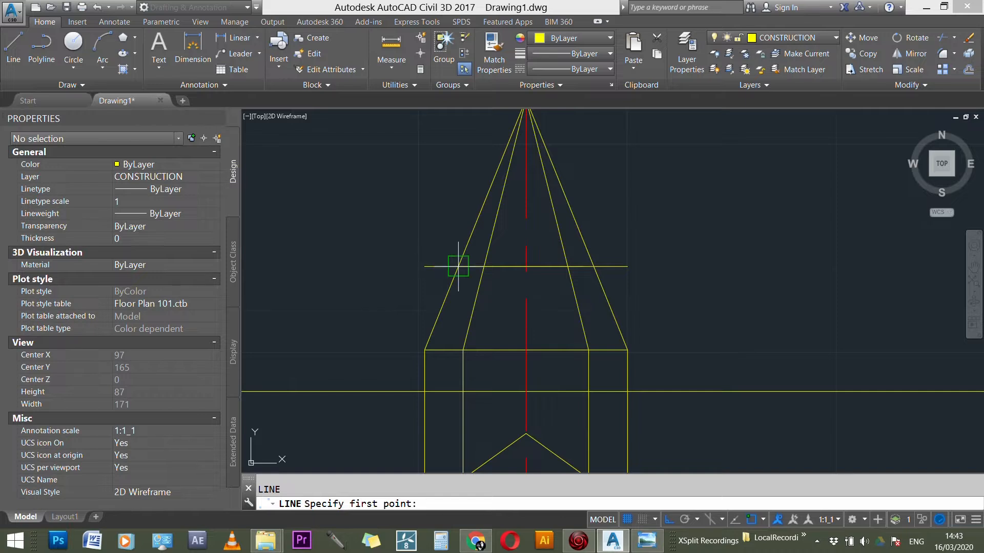
left_click(459, 266)
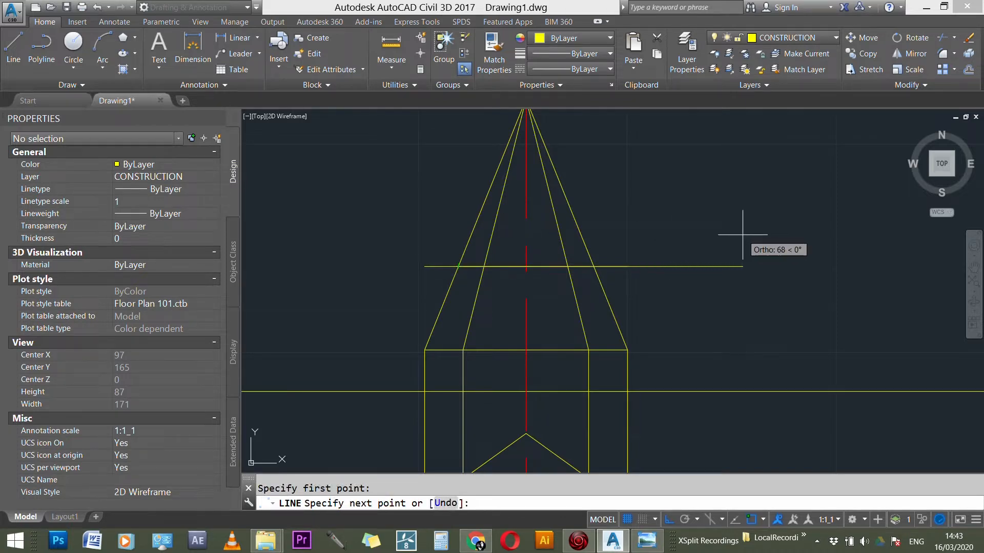
type("<")
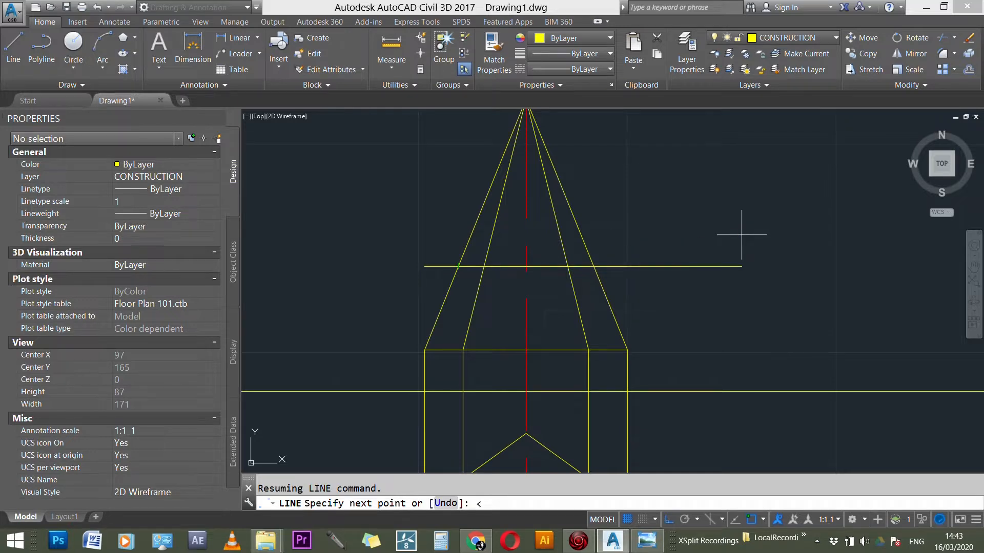
type("30")
key("Return")
left_click(670, 146)
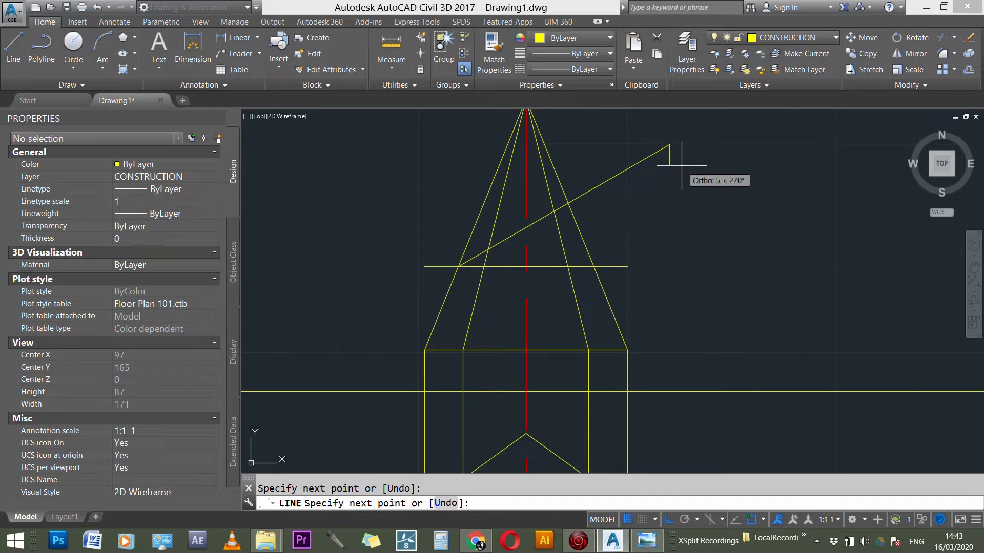
key("Escape")
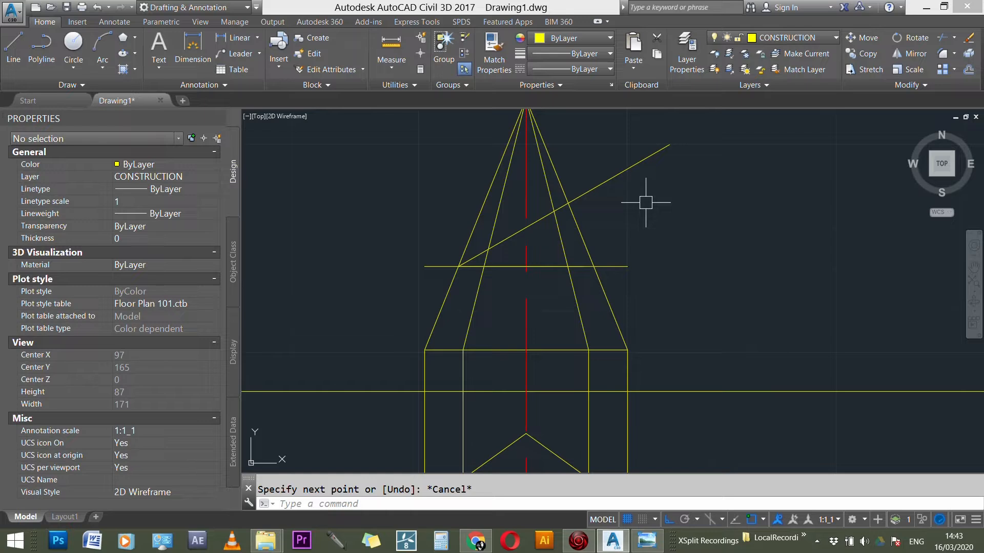
type("l")
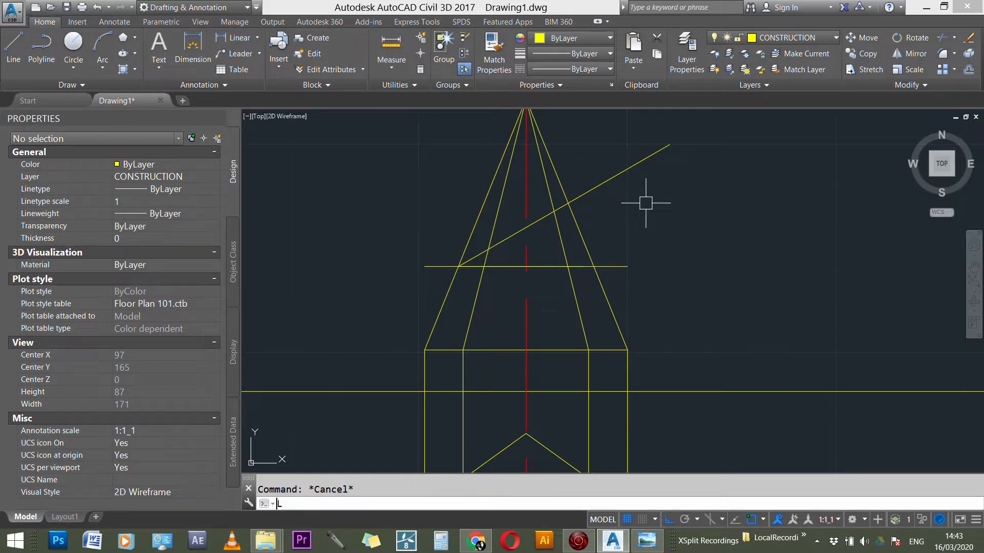
key("Return")
left_click(650, 301)
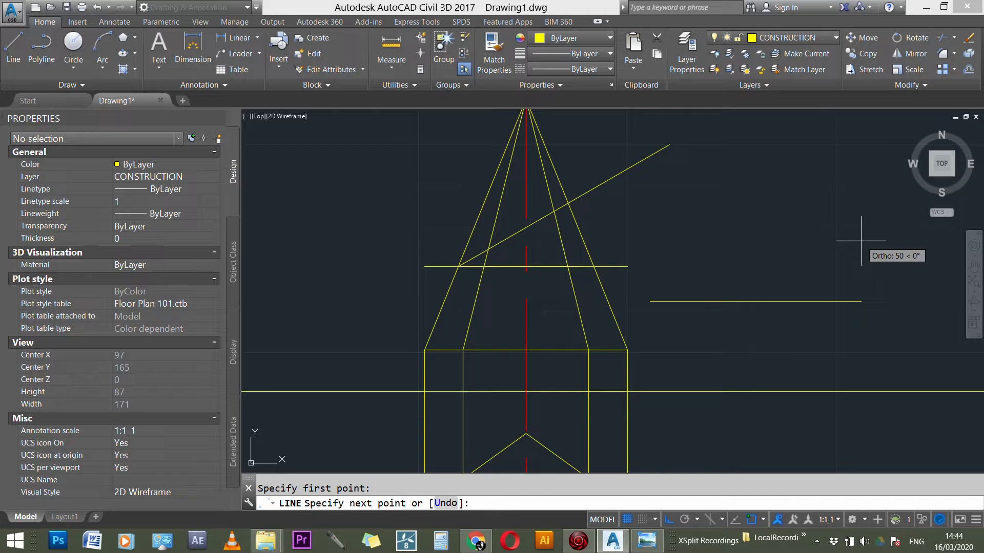
key("Escape")
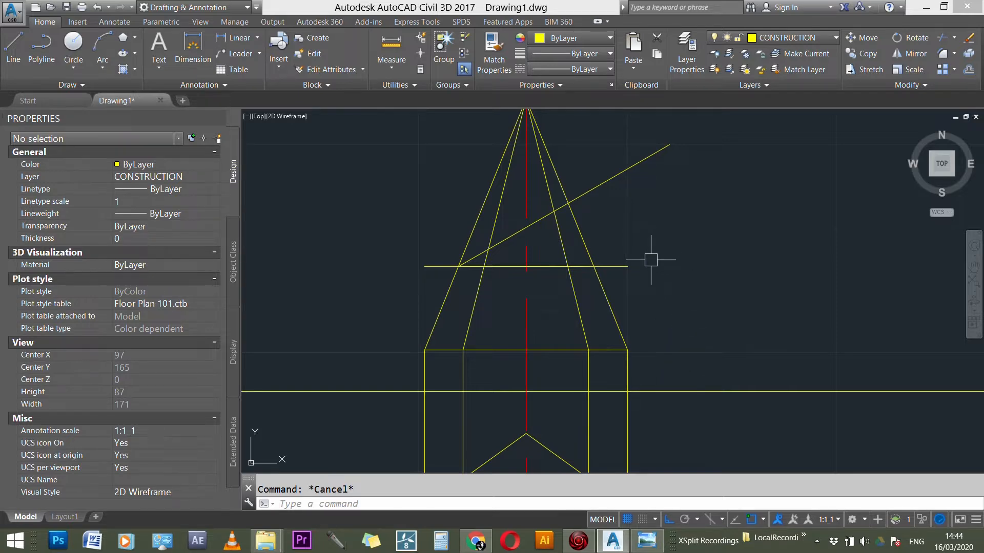
Step: Trim the section line's excess beyond the right outer edge and delete the line offset 20 mm above the base
type("tr")
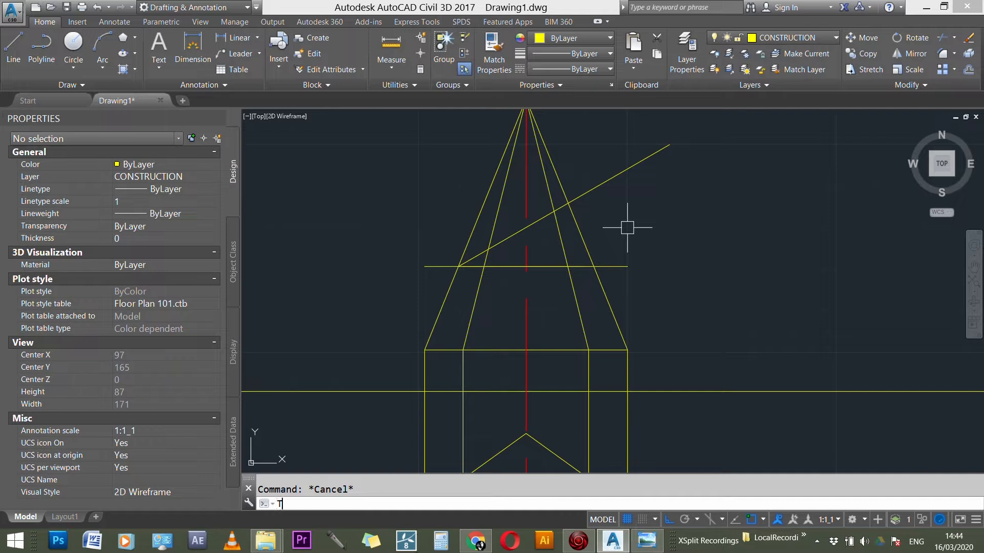
key("Return")
left_click(566, 218)
left_click(588, 194)
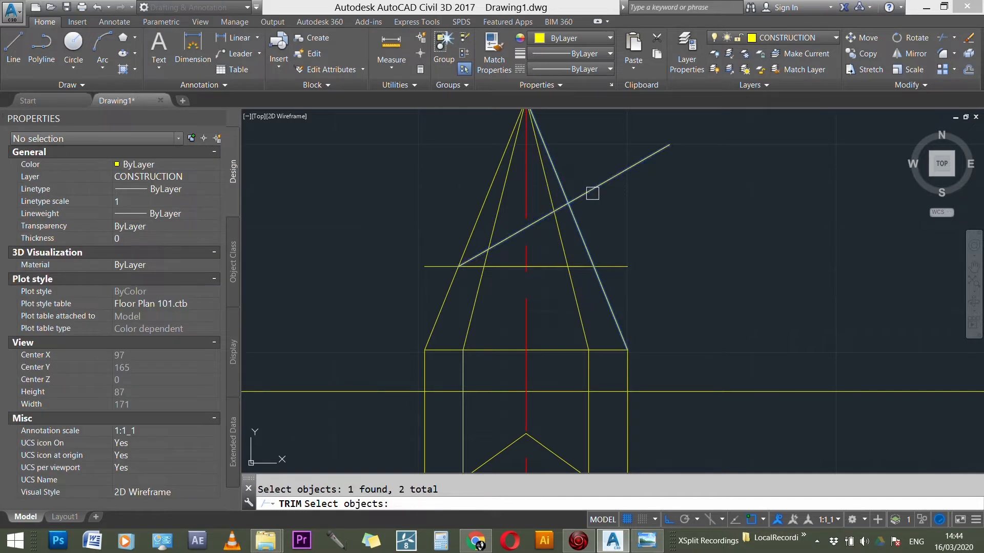
key("Return")
left_click(588, 195)
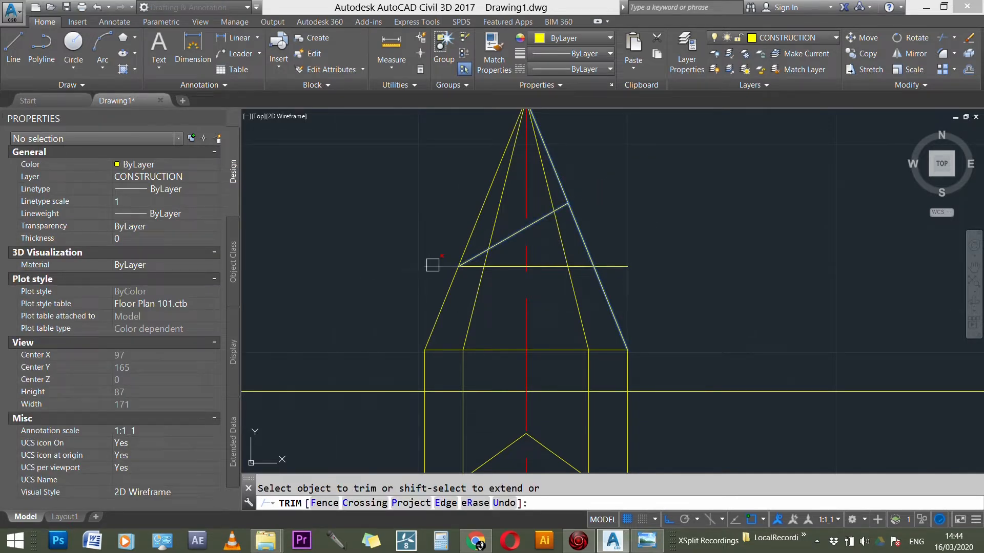
key("Escape")
left_click(549, 265)
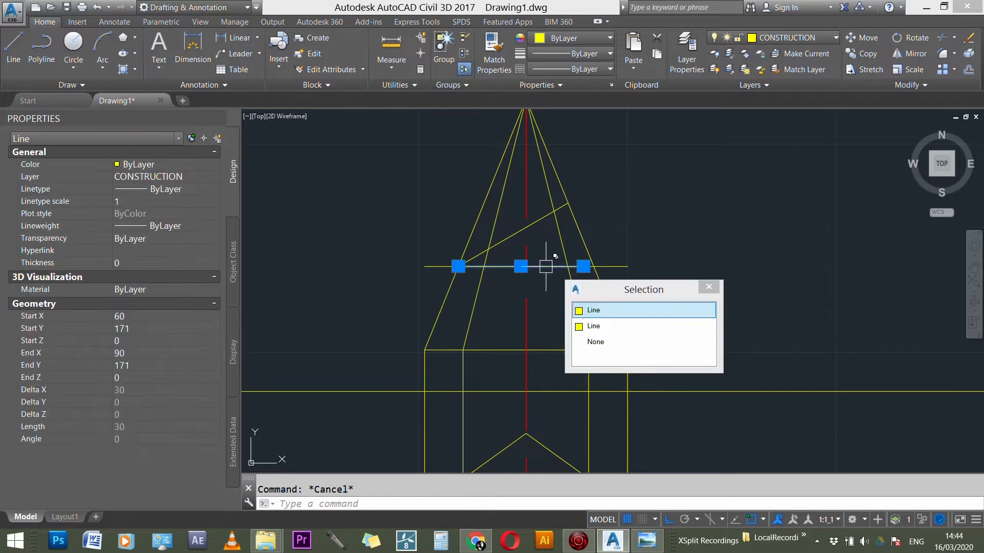
key("Delete")
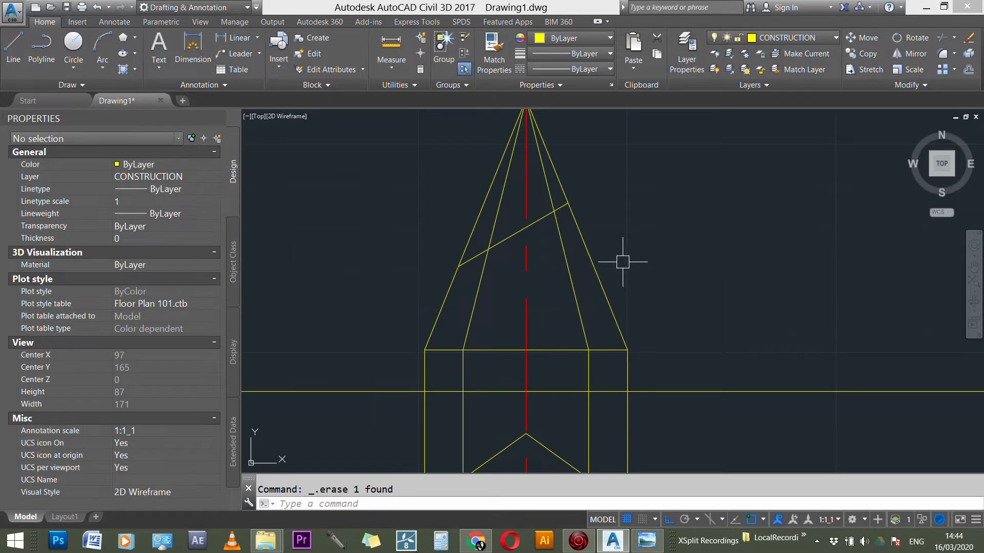
Step: Examine the 30° section line against the pyramid's edges and the plan below
scroll(627, 272, "down", 3)
scroll(641, 216, "up", 3)
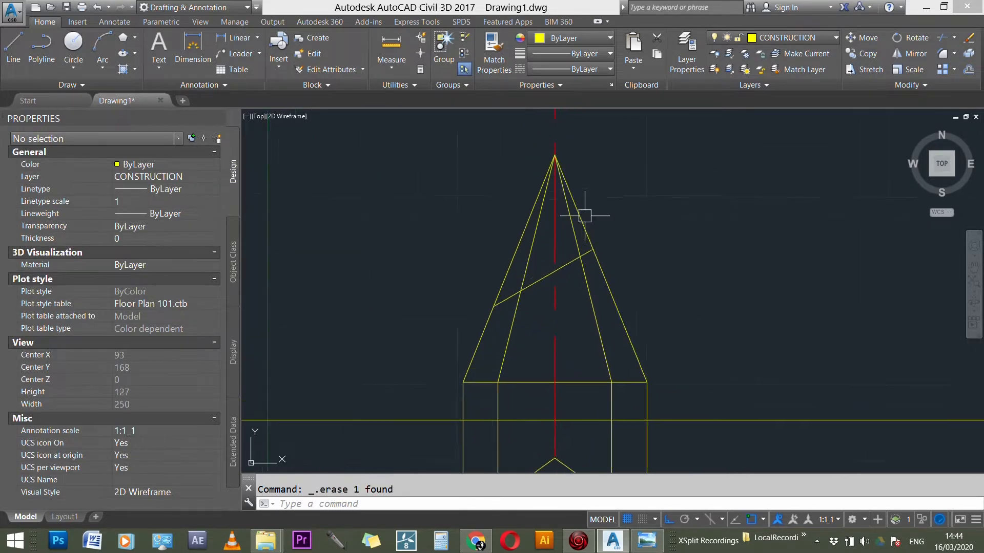
scroll(503, 272, "up", 3)
scroll(609, 258, "down", 4)
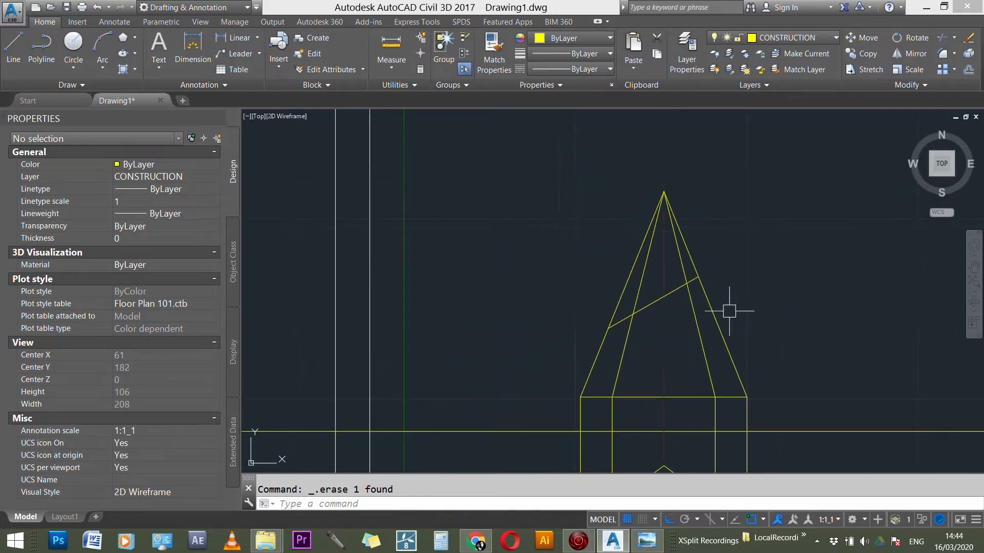
scroll(531, 234, "down", 3)
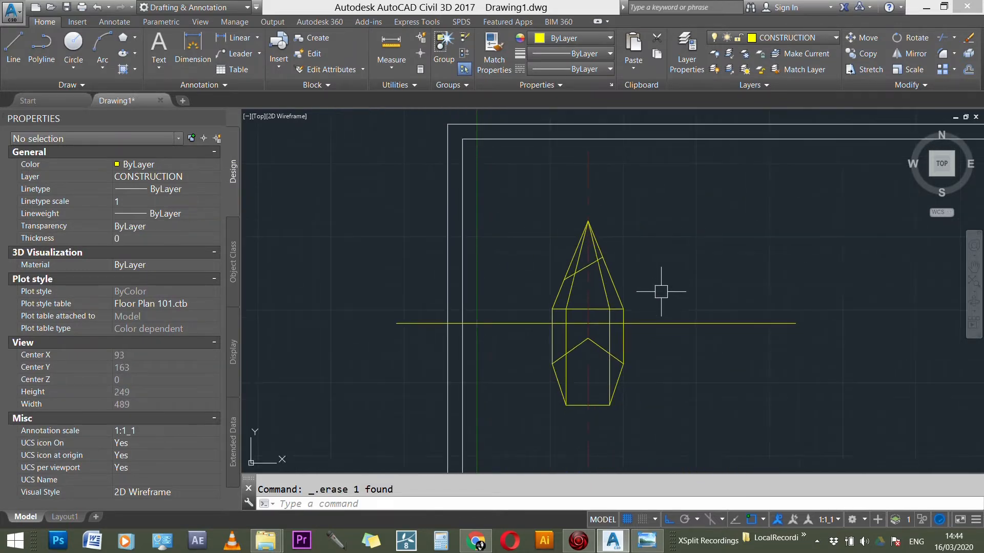
scroll(669, 352, "up", 1)
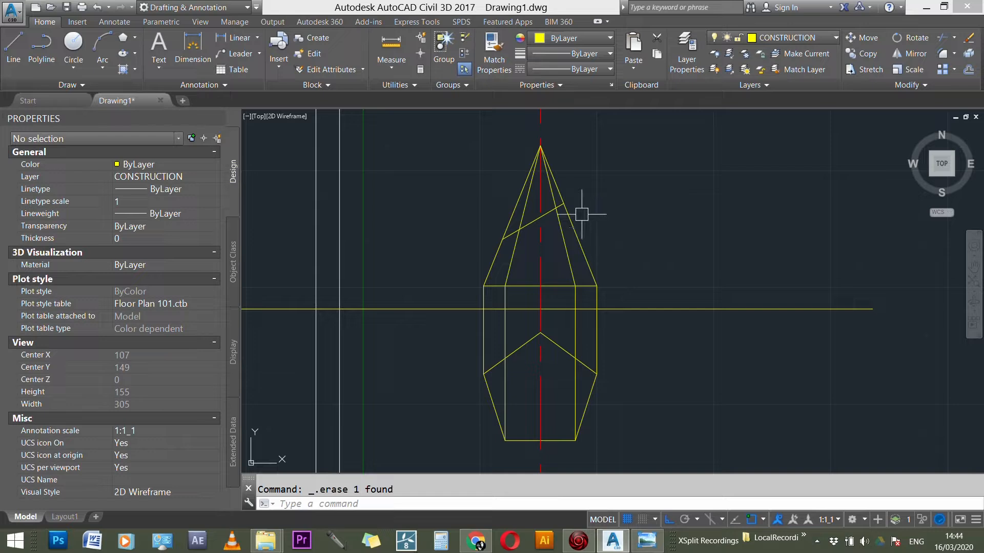
scroll(592, 222, "up", 1)
scroll(555, 222, "up", 2)
scroll(604, 329, "down", 2)
scroll(574, 225, "up", 3)
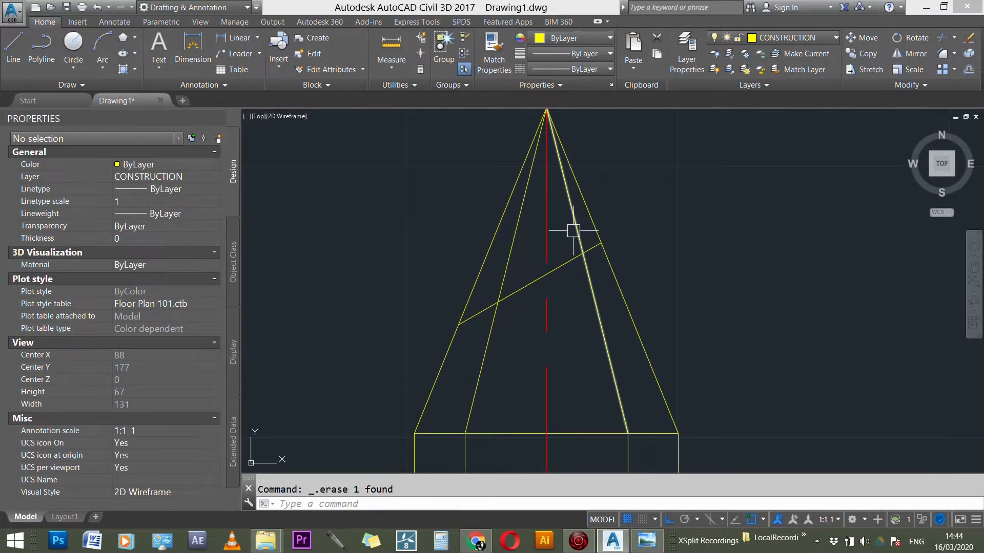
left_click(563, 262)
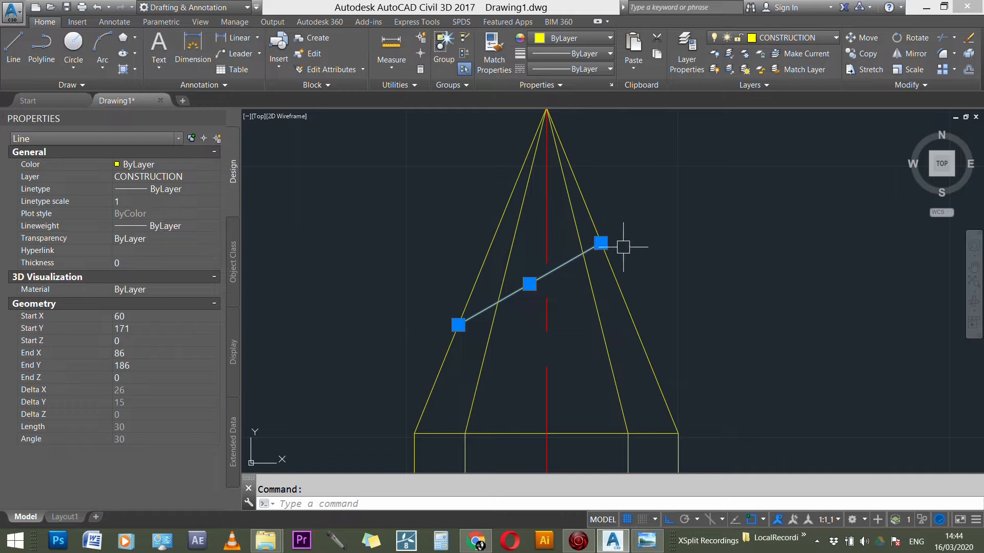
key("Escape")
Step: Trim away the parts of the four pyramid edges above the section line
type("tr")
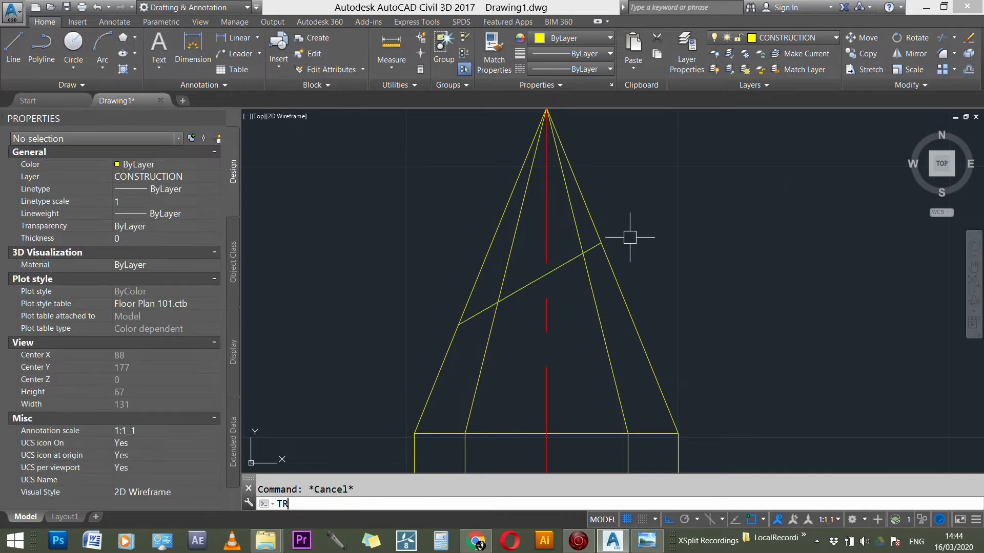
key("Return")
left_click(564, 264)
left_click(580, 239)
left_click(588, 223)
left_click(489, 233)
key("Return")
left_click(501, 236)
left_click(516, 231)
left_click(573, 215)
left_click(588, 208)
key("Escape")
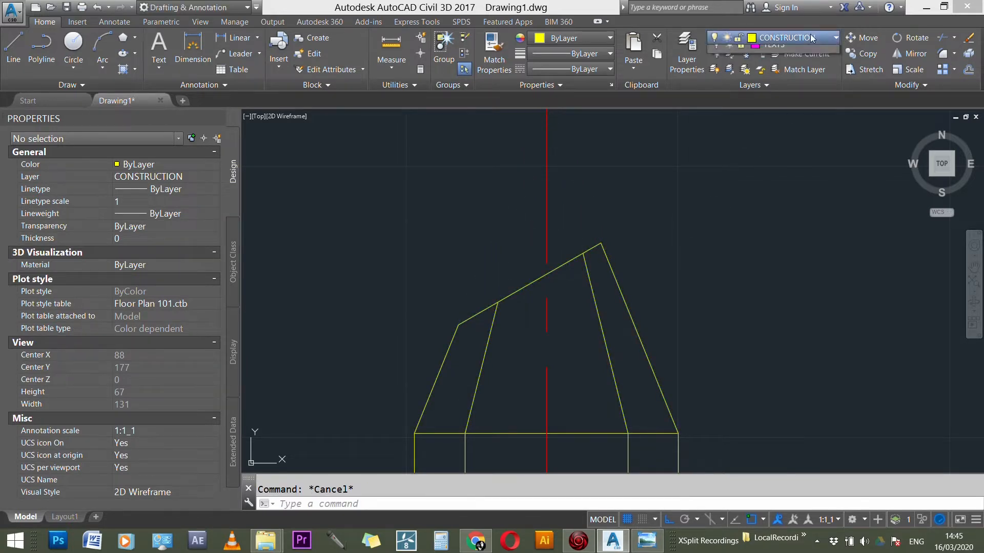
Step: Try to draw a line on the HIDDEN LINES layer from the section line's upper end towards the missing apex
left_click(820, 39)
left_click(775, 115)
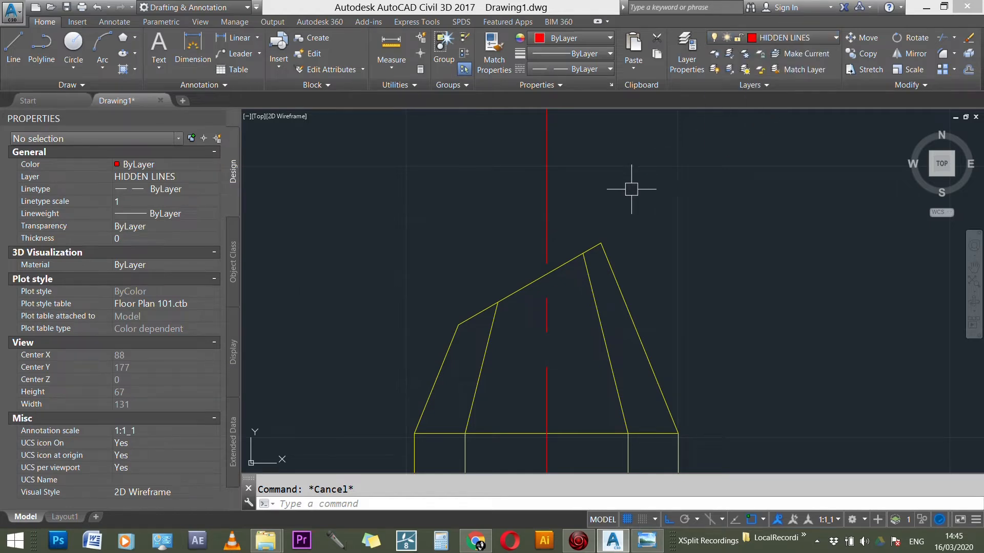
type("l")
key("Return")
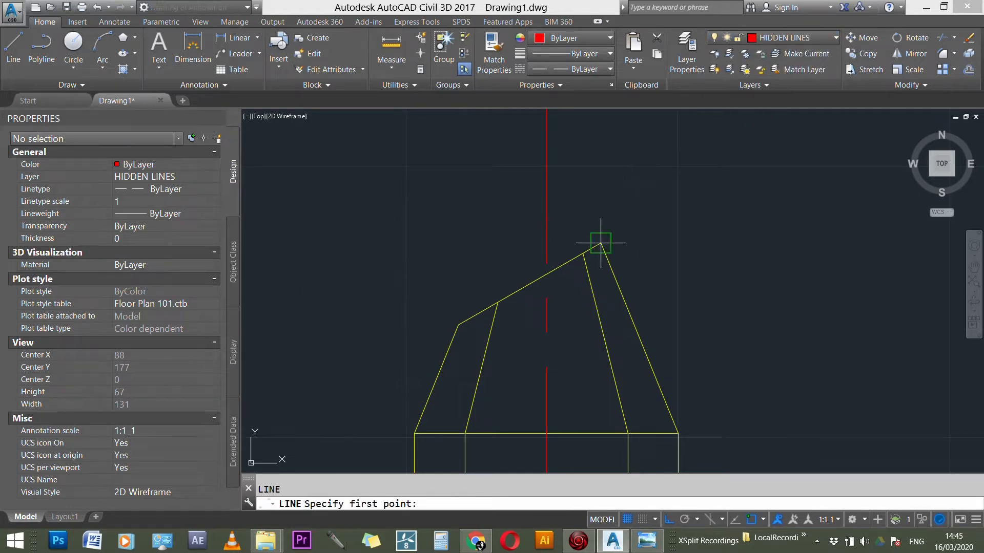
left_click(601, 243)
scroll(803, 380, "down", 3)
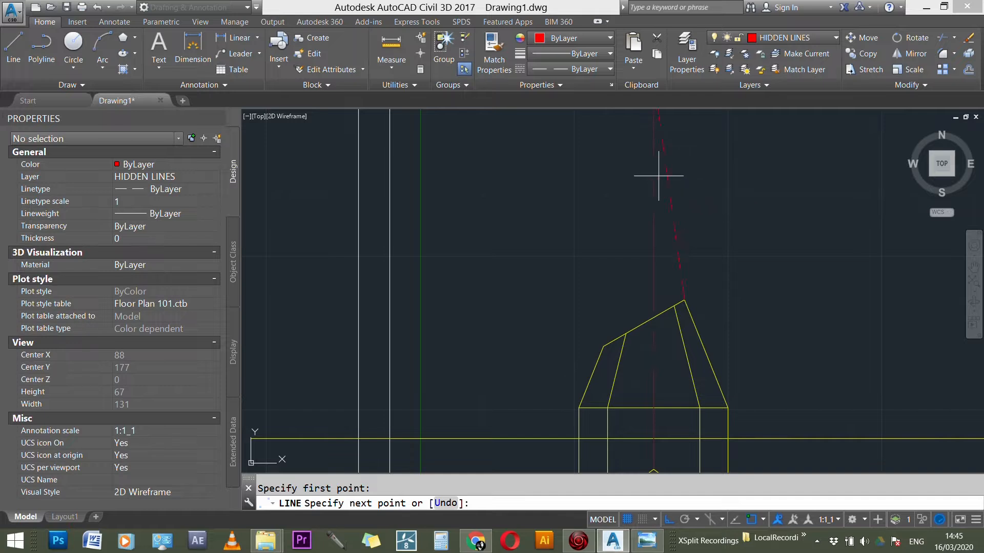
scroll(671, 210, "down", 2)
key("Escape")
Step: Undo the switch to the HIDDEN LINES layer and the trimming of the four pyramid edges
scroll(704, 257, "up", 1)
scroll(706, 256, "down", 2)
scroll(705, 257, "up", 7)
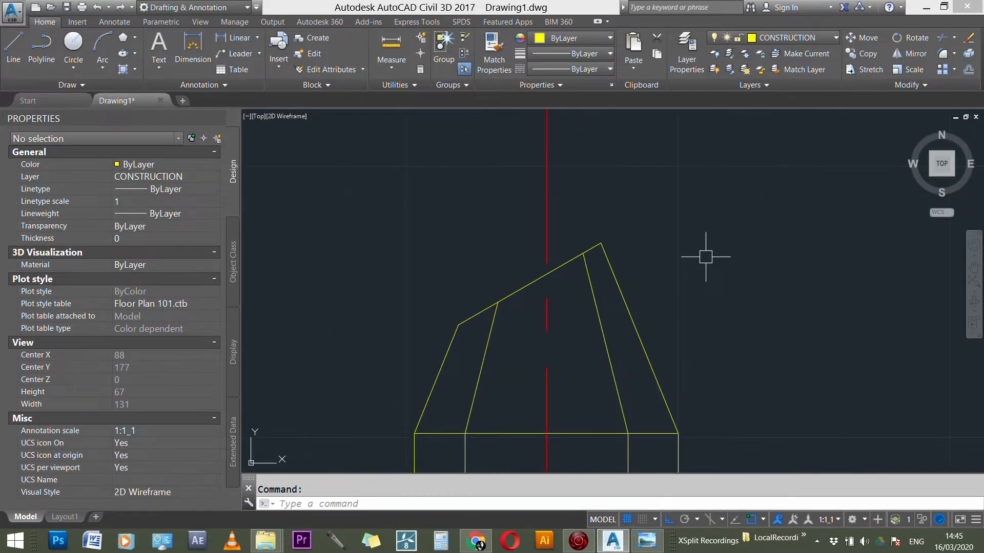
scroll(706, 257, "down", 3)
scroll(615, 172, "up", 2)
key("Escape")
Step: Draw a horizontal construction line about 39 mm long ending at the pyramid's apex
type("l")
key("Return")
left_click(586, 154)
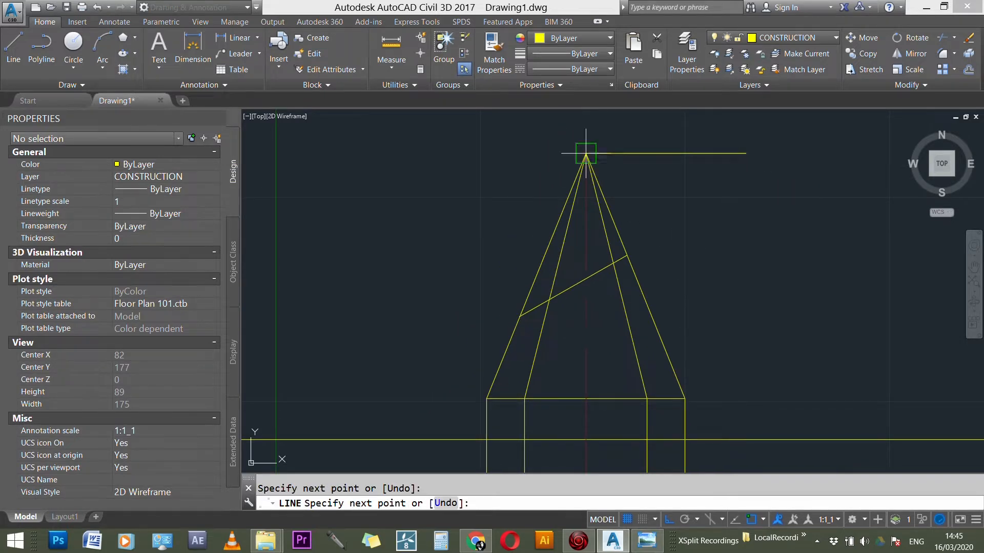
left_click(617, 154)
key("Escape")
Step: Stretch the horizontal apex line leftward past the apex to about 83 mm long as a reference for the apex position
left_click(589, 154)
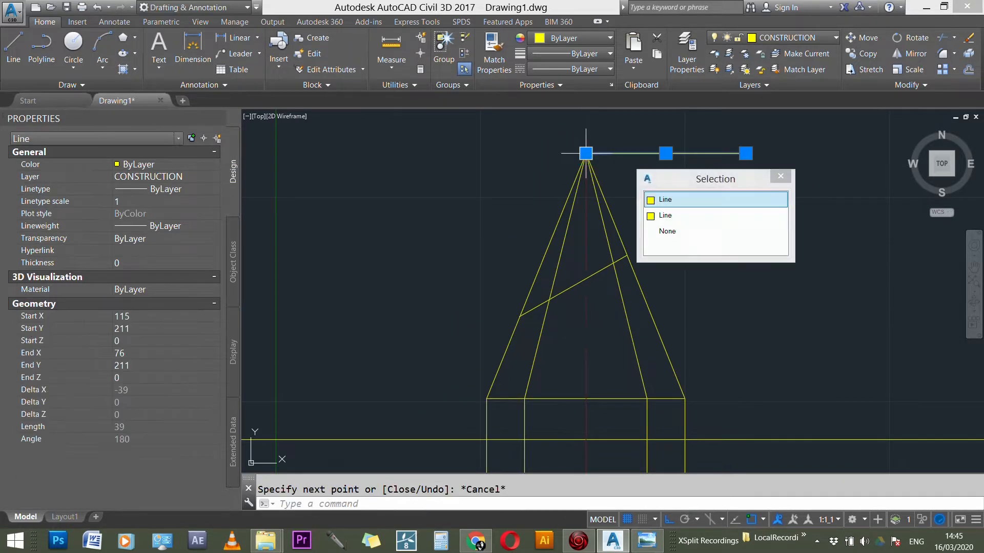
left_click(658, 197)
left_click(586, 153)
key("Escape")
key("Escape")
left_click(630, 205)
key("Escape")
Step: Trim the four pyramid edges back to the section line, removing their parts up to the apex
type("tr")
key("Return")
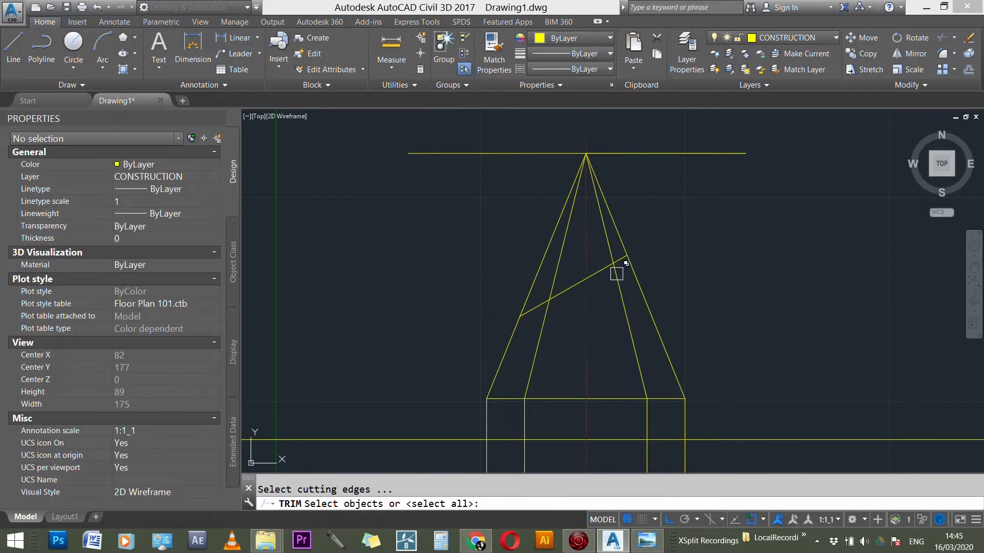
left_click(611, 249)
left_click(619, 229)
left_click(602, 234)
left_click(563, 241)
left_click(544, 239)
key("Return")
left_click(548, 240)
left_click(569, 214)
left_click(603, 225)
key("Escape")
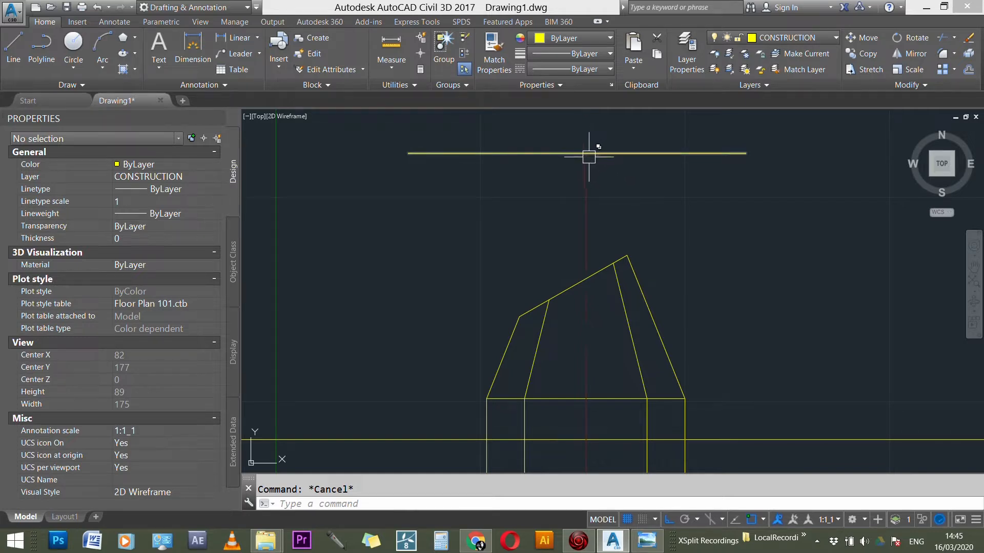
Step: On the HIDDEN LINES layer, draw the cut-off outer edges from the section line's upper end to the apex and down to its lower end
type("l")
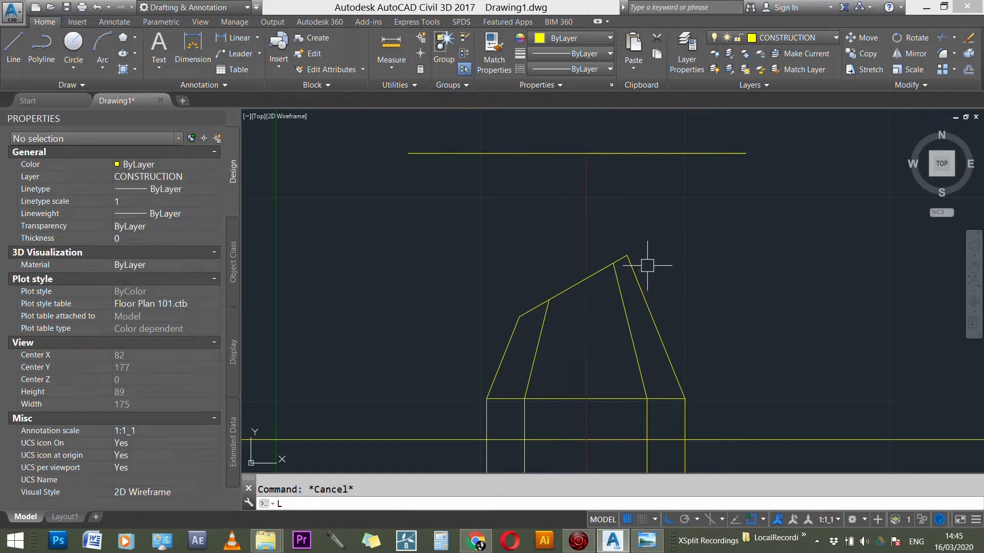
key("Return")
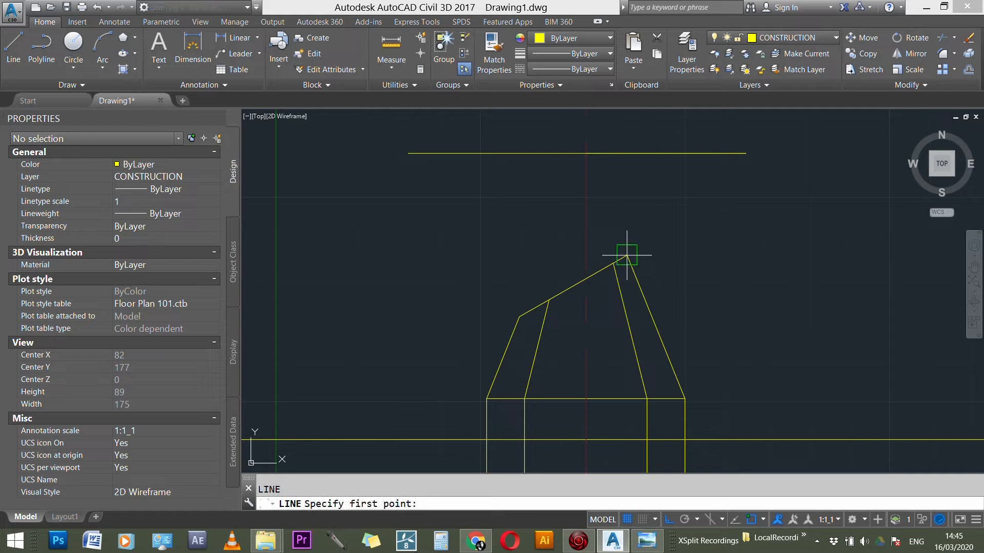
left_click(810, 38)
left_click(768, 112)
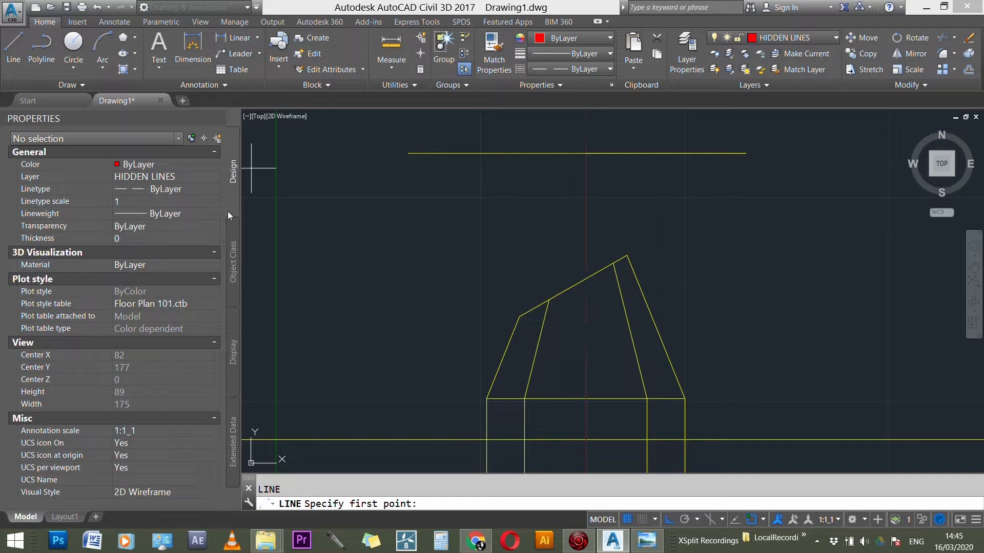
type("l")
key("Return")
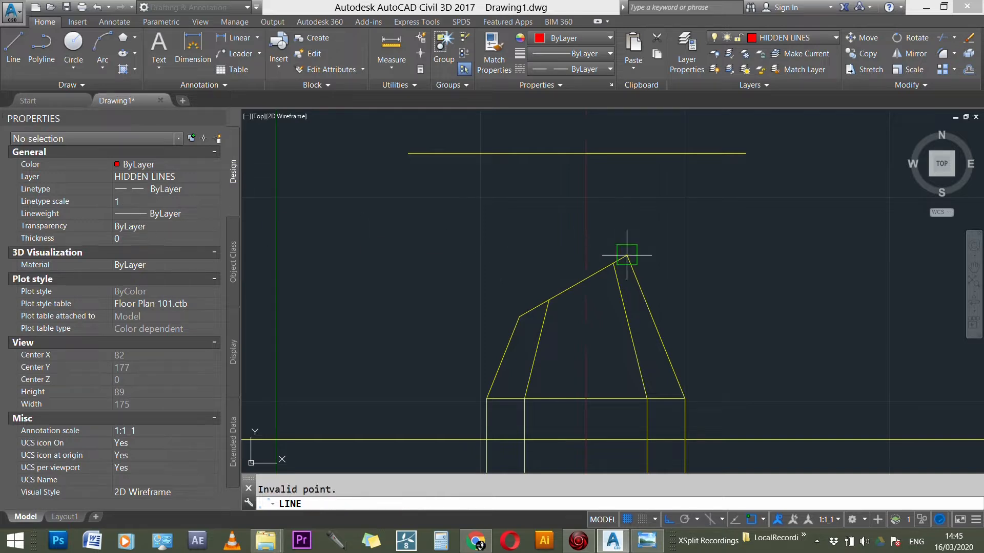
left_click(627, 254)
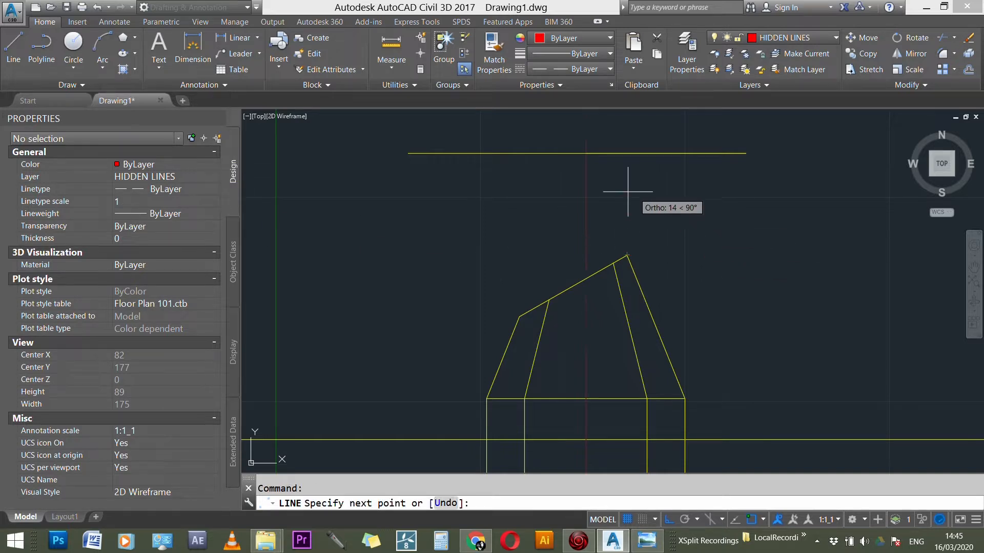
left_click(586, 153)
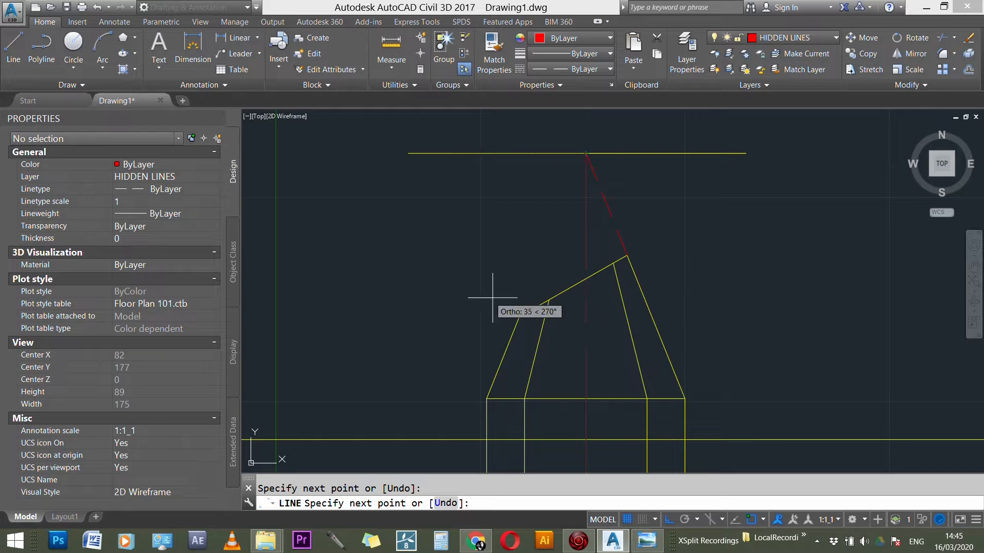
left_click(519, 317)
key("Escape")
Step: Draw the two cut-off inner edges as hidden lines between the section line and the apex
key("Return")
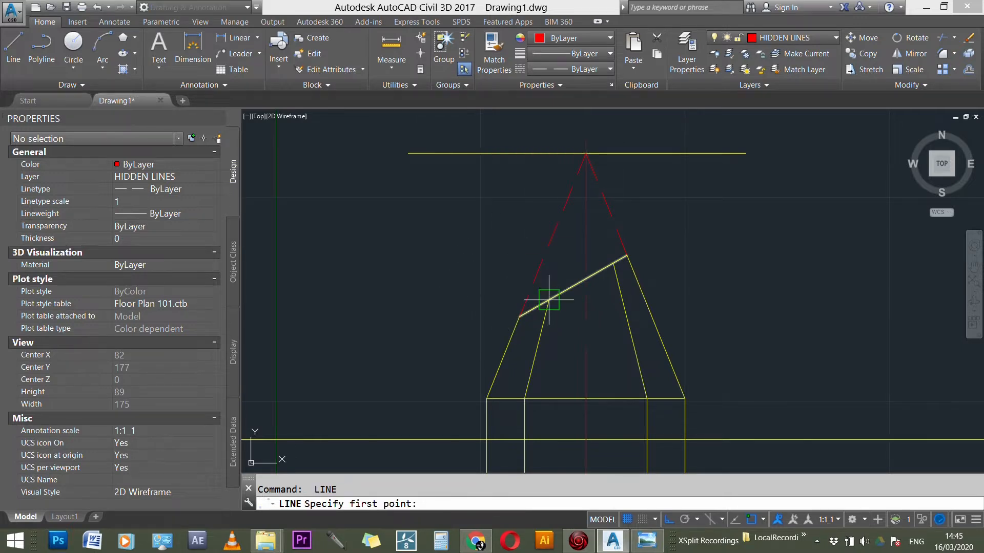
left_click(586, 154)
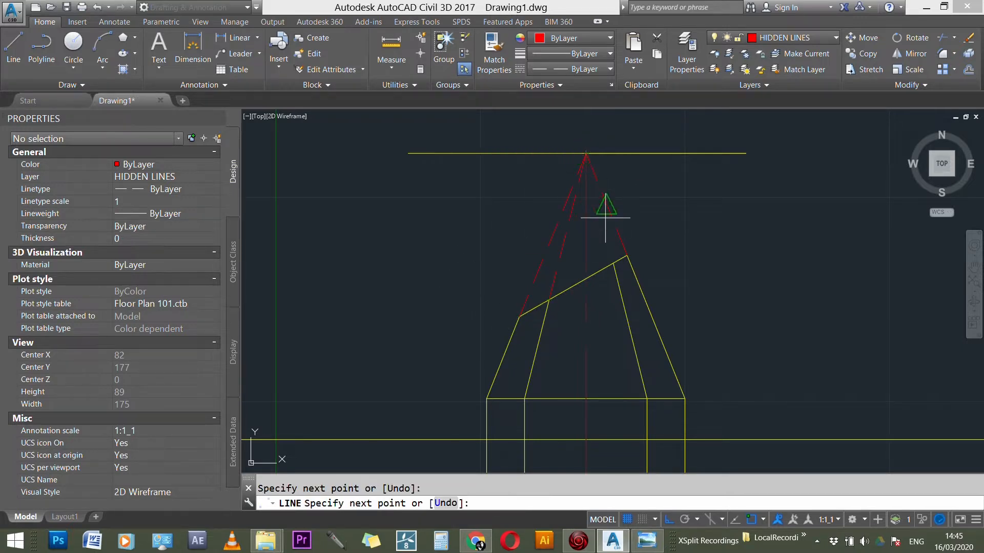
key("Escape")
key("Return")
left_click(613, 264)
left_click(585, 153)
key("Escape")
Step: Delete the full-length horizontal construction line through the apex
scroll(446, 307, "down", 3)
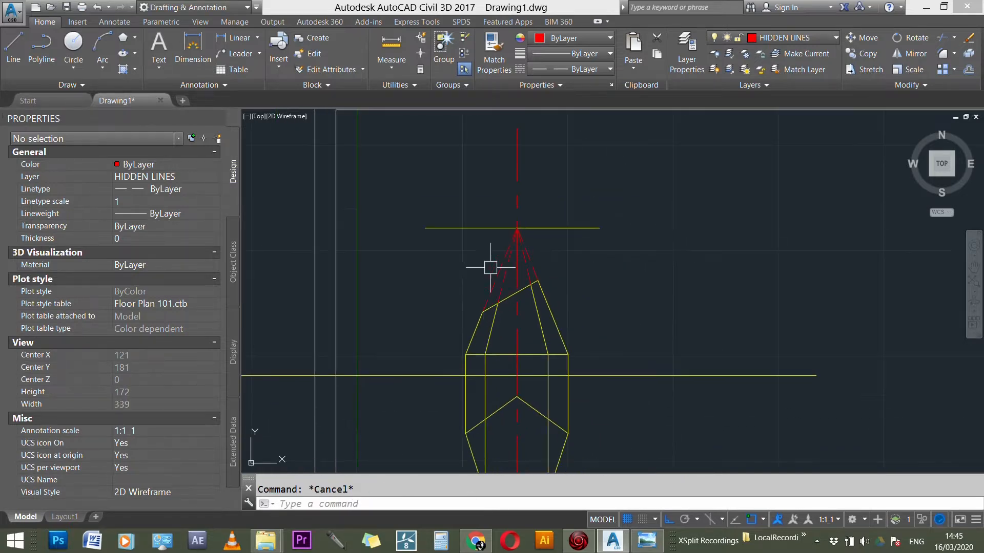
scroll(491, 267, "up", 3)
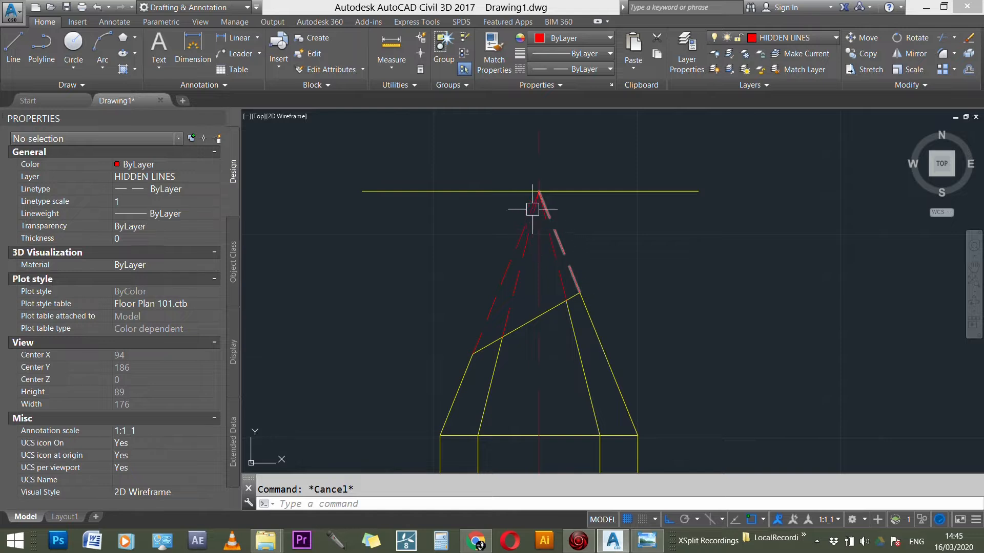
left_click(572, 191)
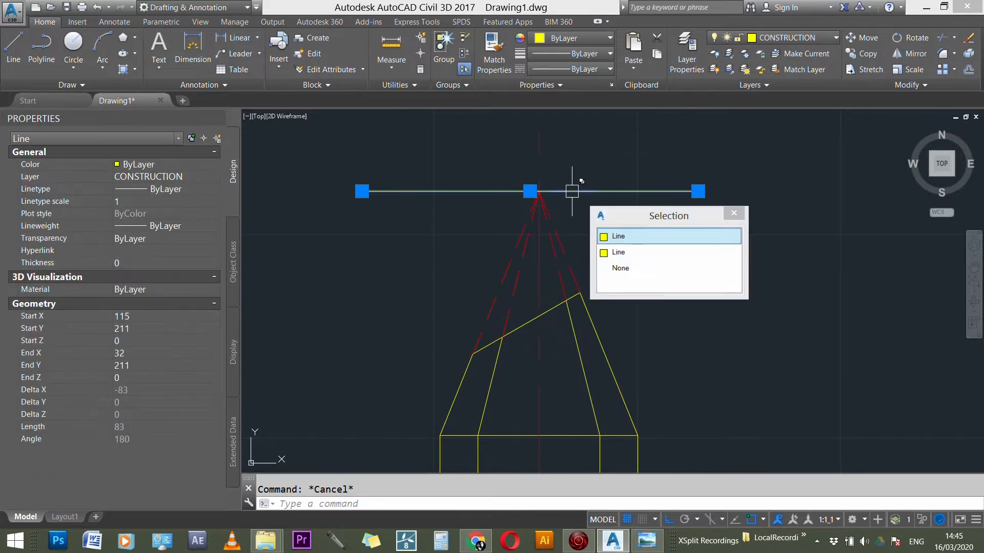
key("Delete")
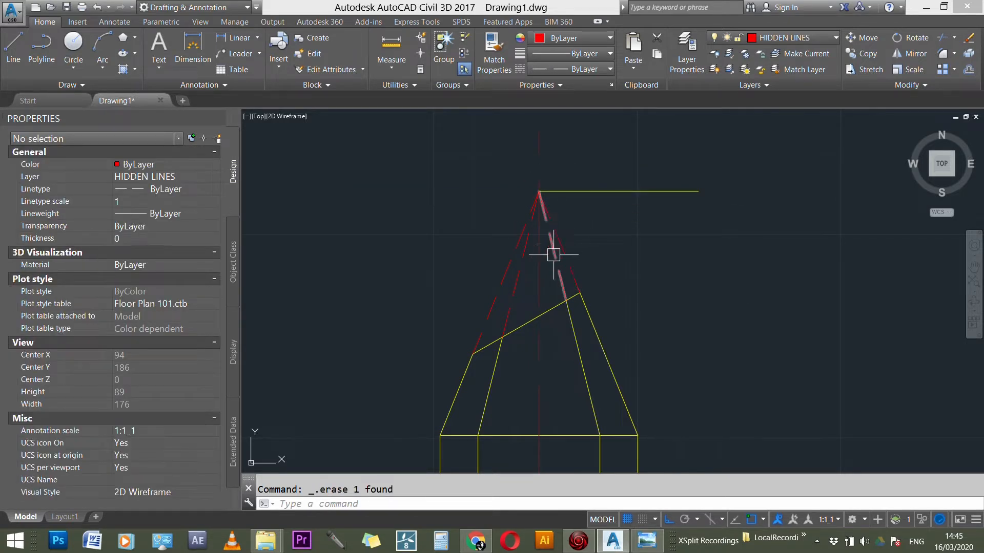
Step: Delete the remaining horizontal construction line that runs from the apex of the front elevation
scroll(562, 279, "up", 2)
left_click(560, 282)
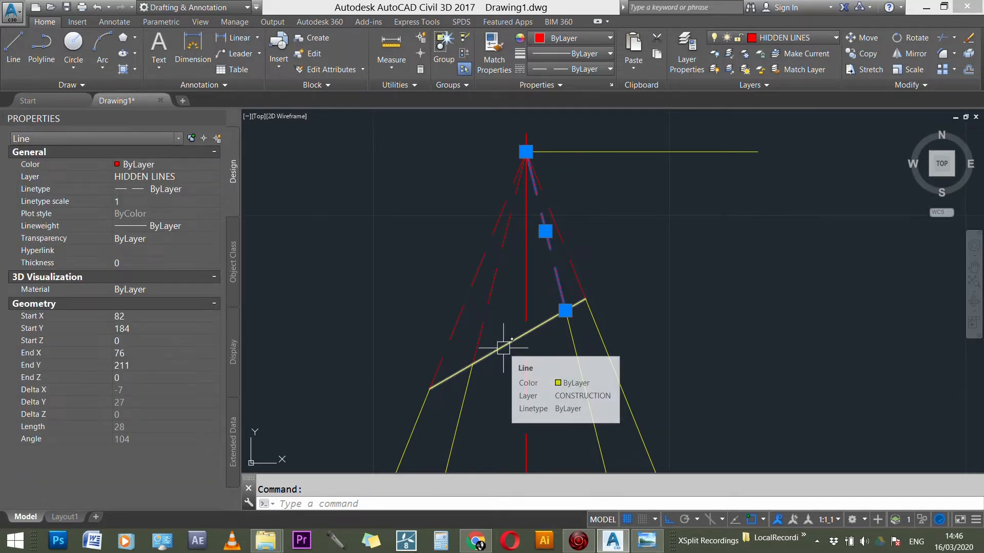
scroll(504, 348, "down", 1)
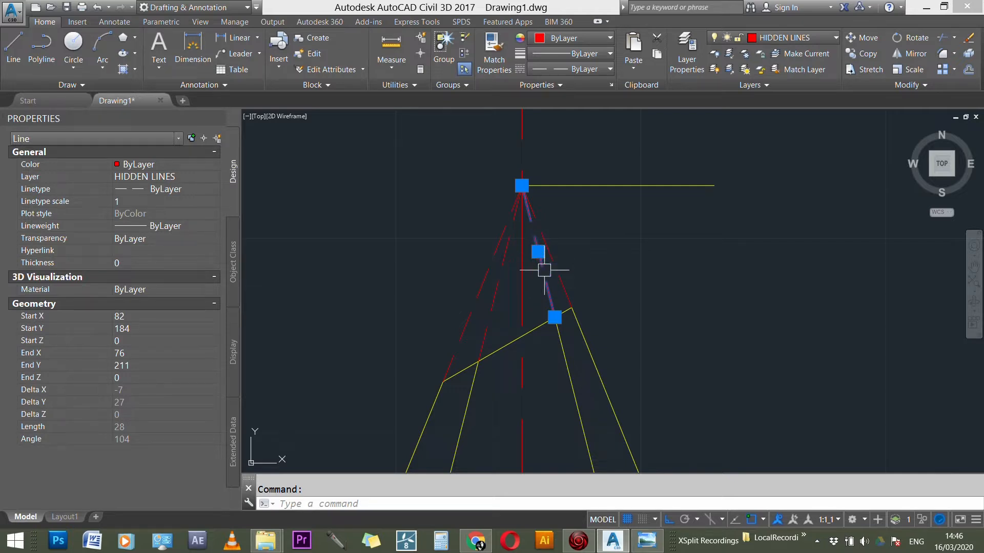
scroll(577, 187, "down", 2)
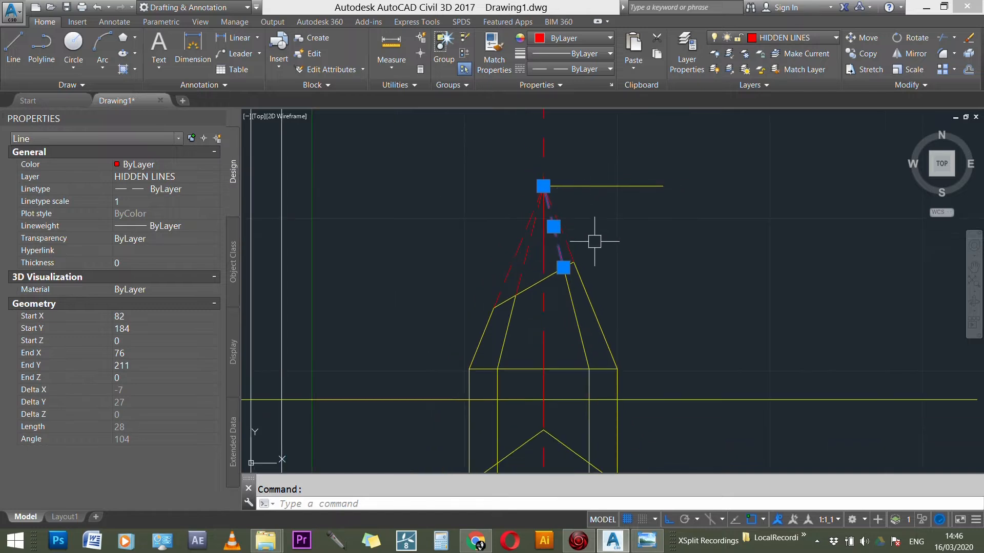
scroll(573, 237, "up", 1)
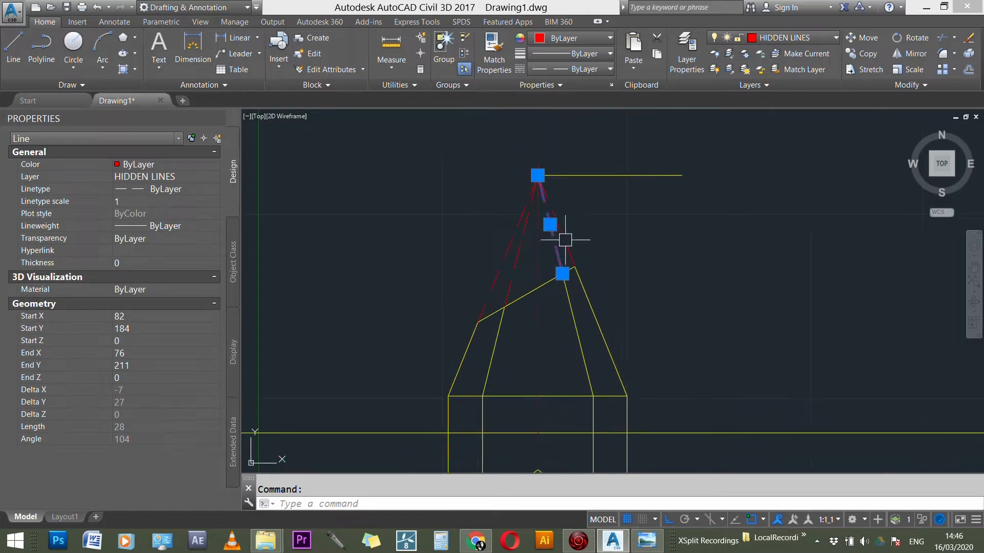
key("Escape")
left_click(579, 174)
key("Delete")
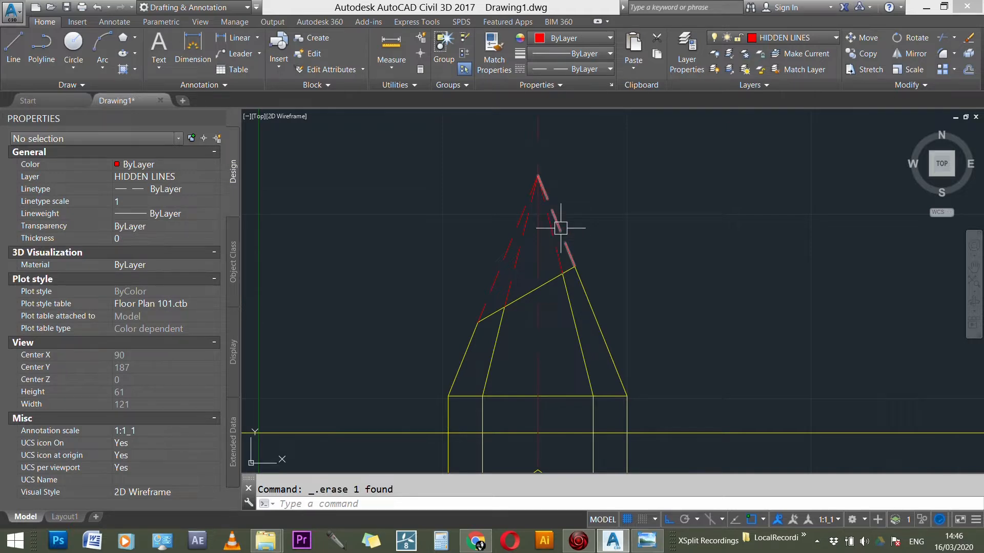
Step: Try a linetype scale of 2 on the left outer hidden edge, restore it to 1, and keep its linetype ByLayer
left_click(500, 266)
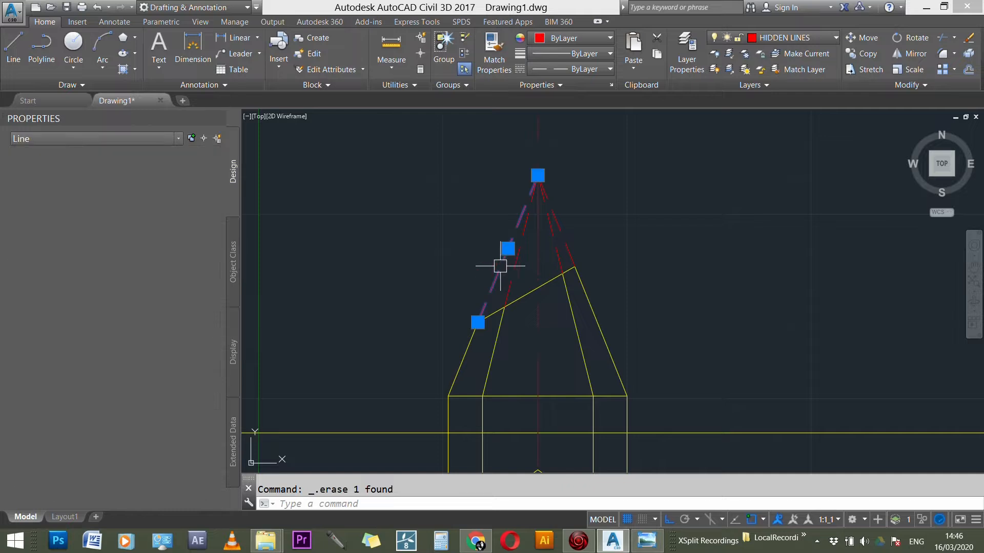
left_click(137, 202)
type("2")
key("Return")
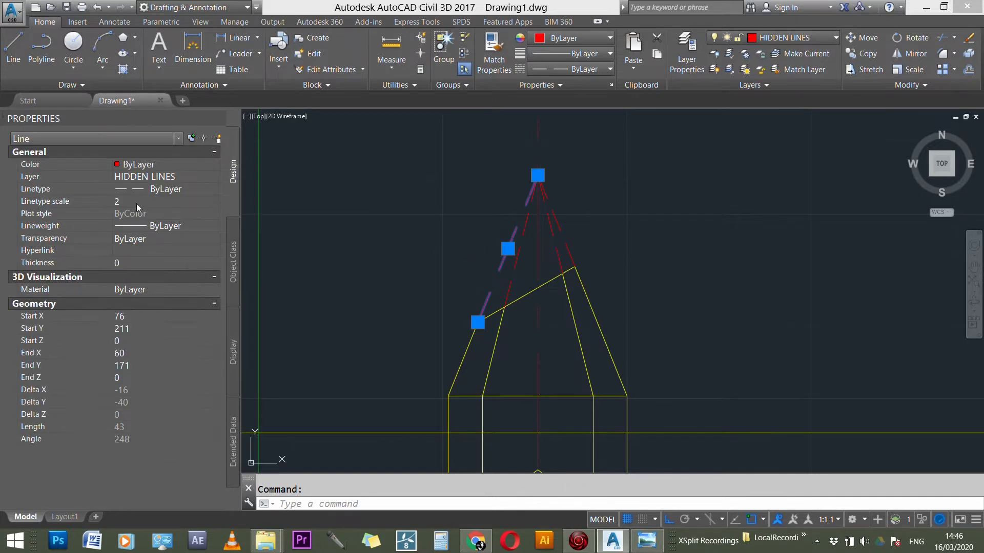
left_click(137, 202)
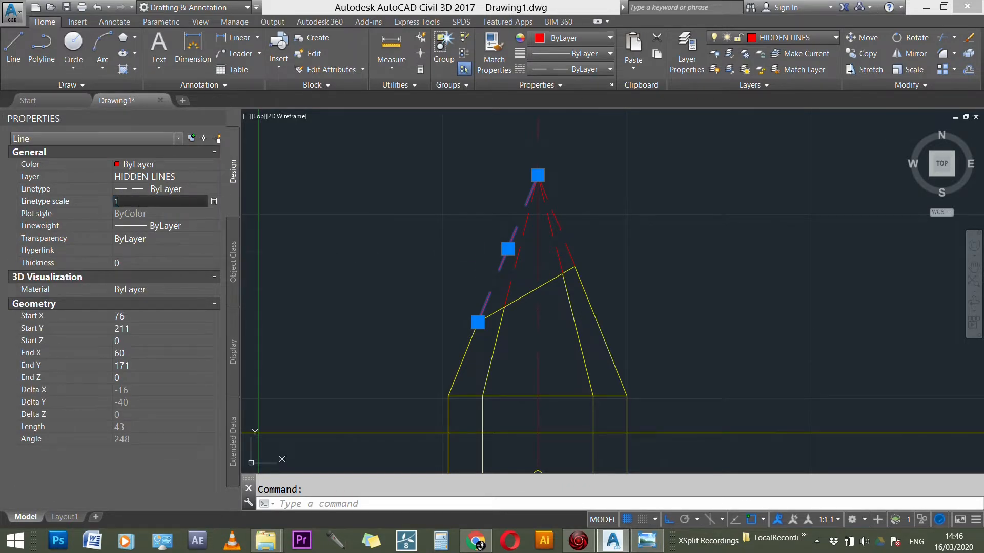
key("Return")
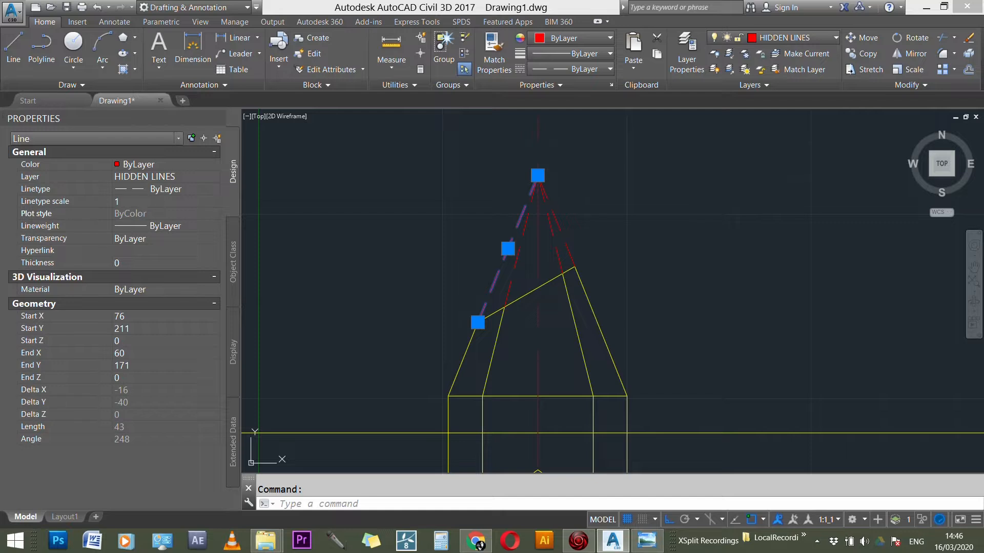
left_click(609, 70)
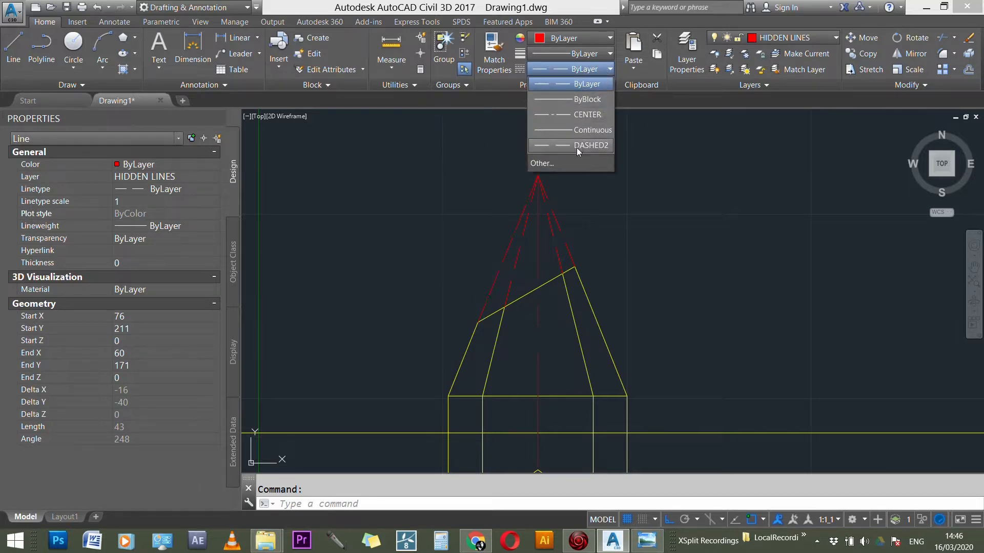
left_click(562, 85)
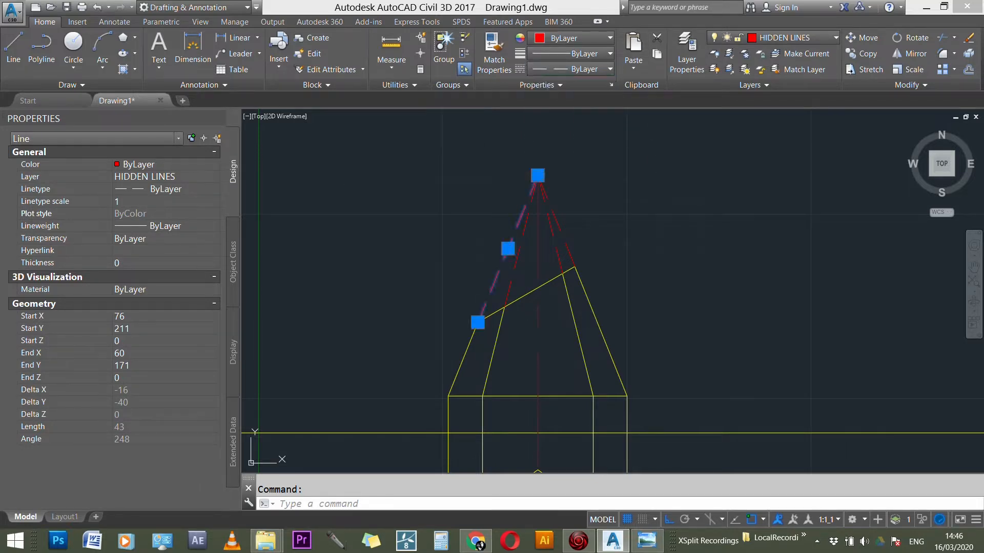
key("Escape")
Step: Make CONSTRUCTION the current layer
scroll(623, 246, "down", 6)
scroll(623, 279, "up", 4)
scroll(567, 330, "down", 2)
scroll(567, 330, "up", 2)
left_click(809, 36)
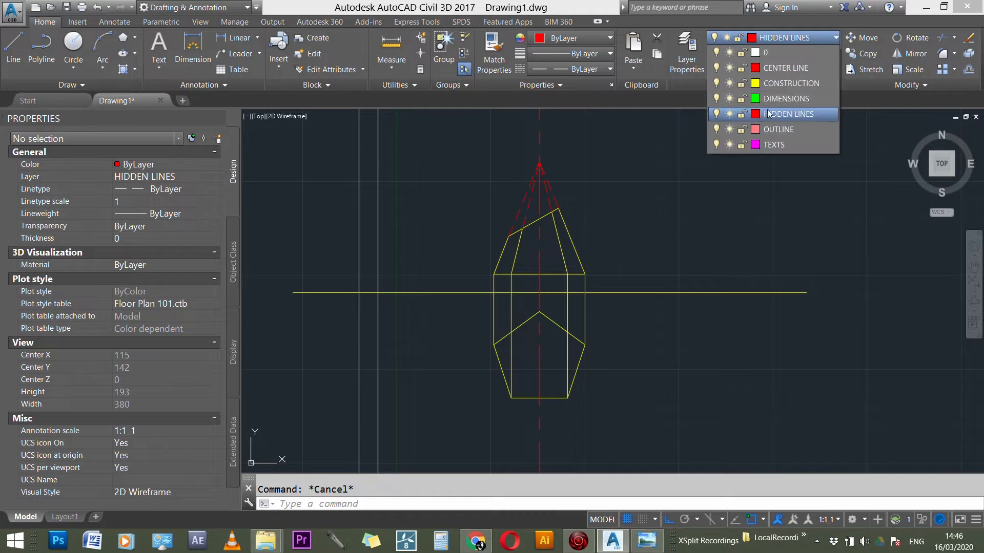
left_click(777, 85)
scroll(576, 333, "up", 2)
scroll(581, 346, "up", 4)
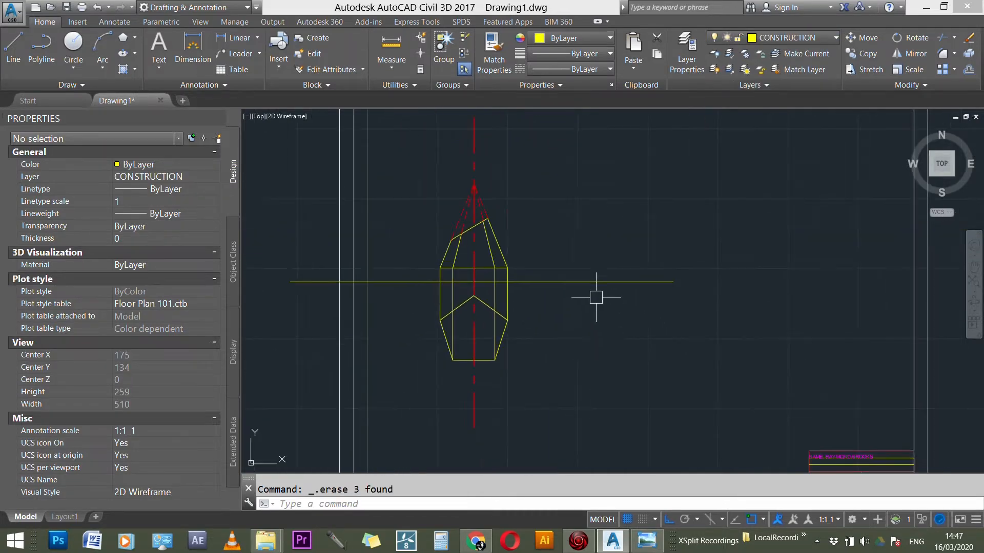
scroll(530, 254, "up", 2)
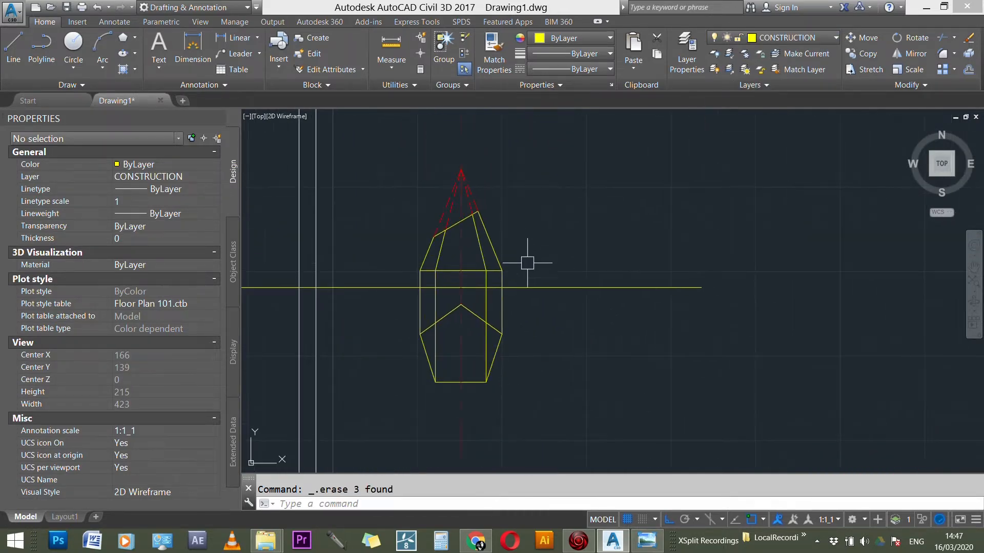
Step: Examine the side elevation and the slanted projection line of the pyramids in the Windows Photo Viewer reference, and return to the AutoCAD drawing
left_click(647, 540)
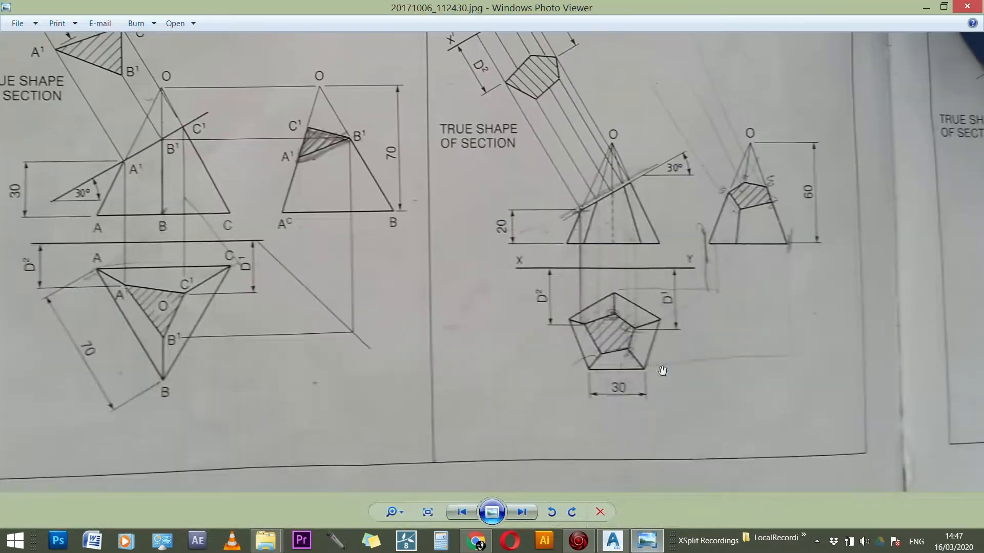
scroll(769, 197, "up", 2)
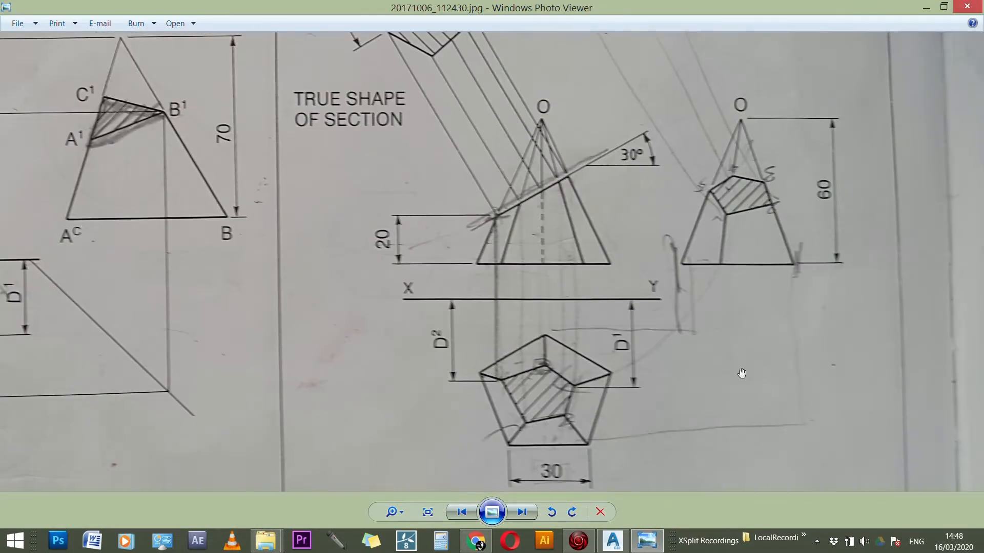
scroll(754, 372, "down", 3)
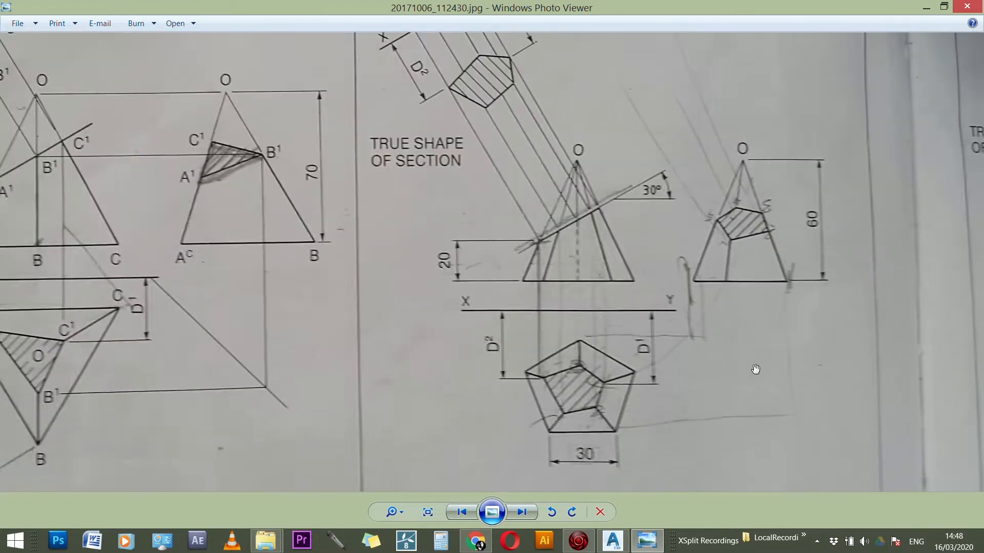
scroll(392, 339, "up", 2)
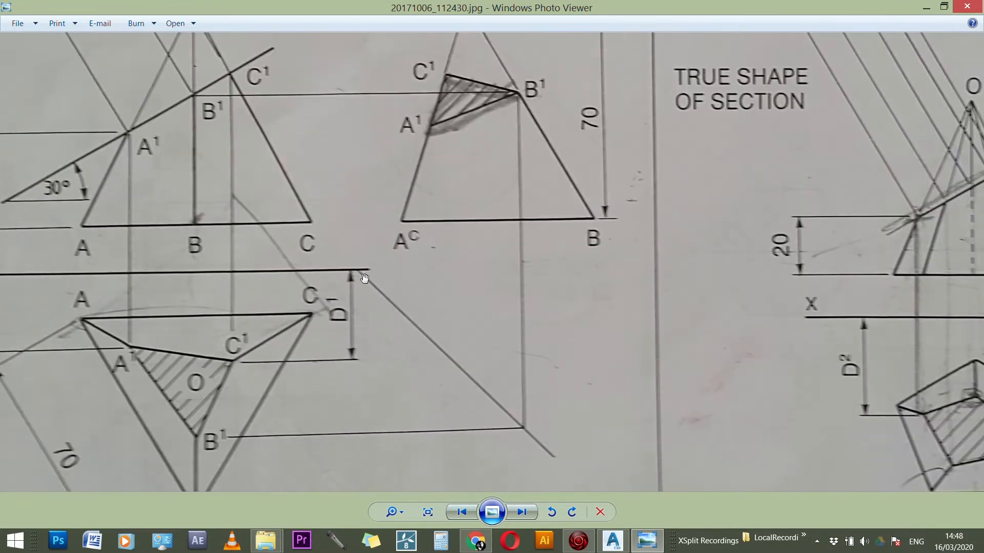
scroll(351, 258, "down", 2)
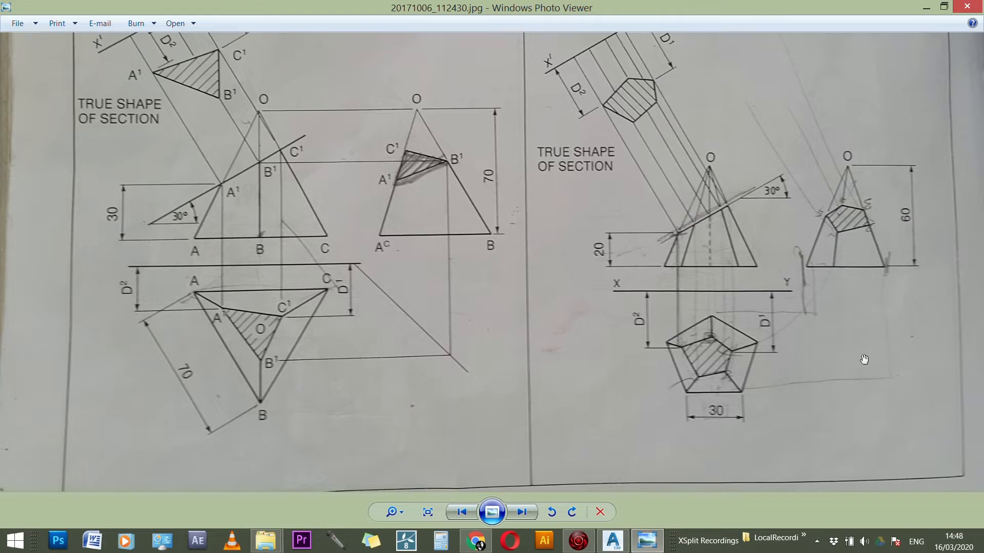
scroll(309, 306, "down", 3)
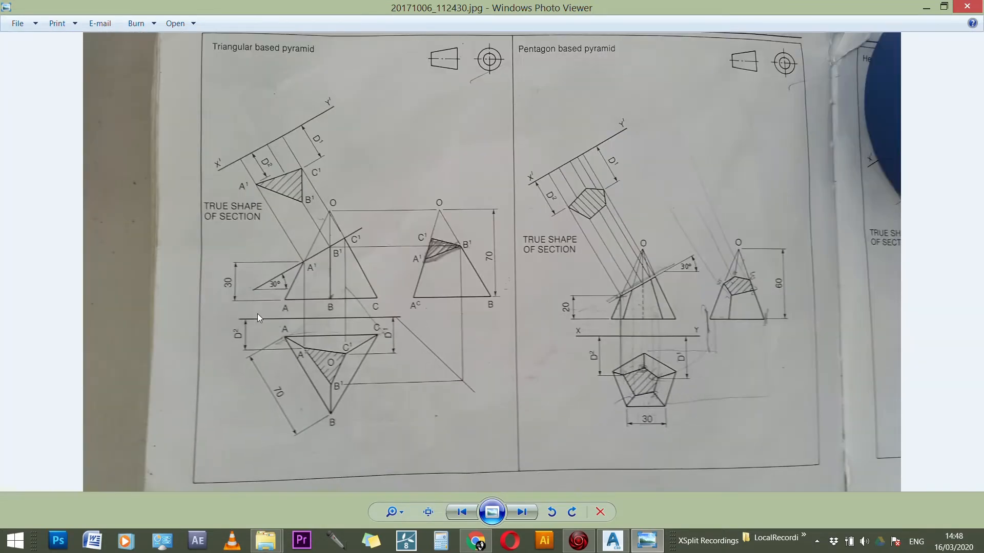
left_click(613, 542)
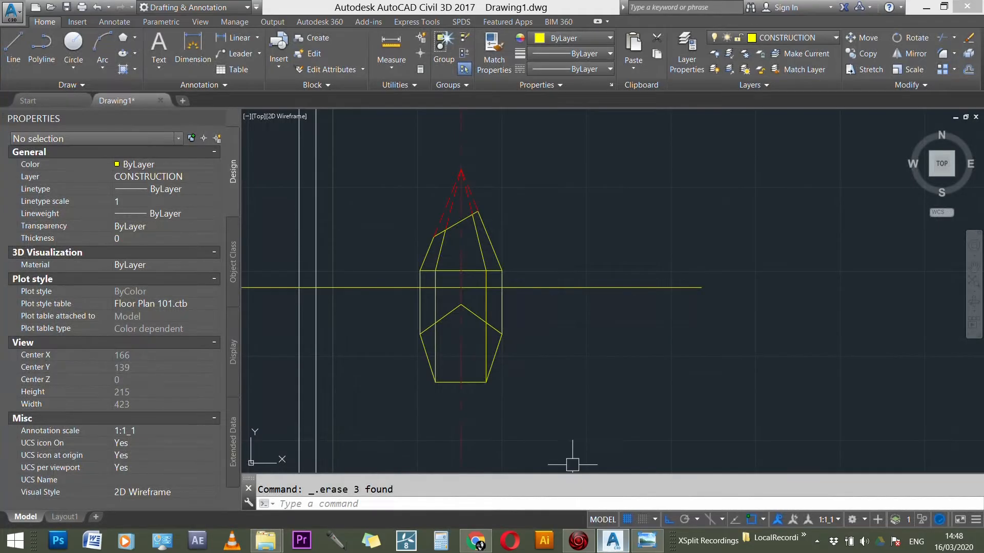
Step: Offset the rightmost vertical projection line between the plan and front elevation 10 units outward
scroll(531, 281, "up", 4)
scroll(531, 282, "down", 2)
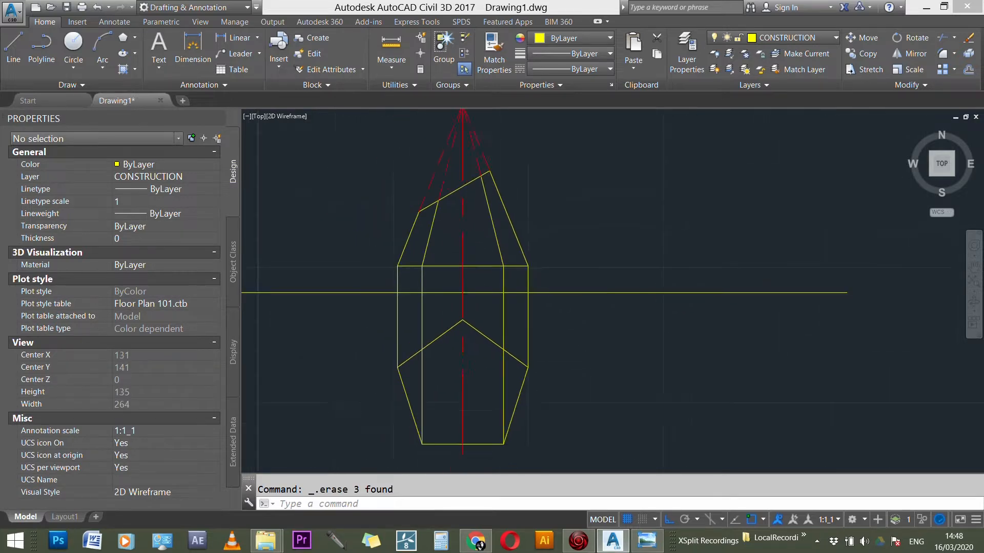
scroll(518, 270, "up", 3)
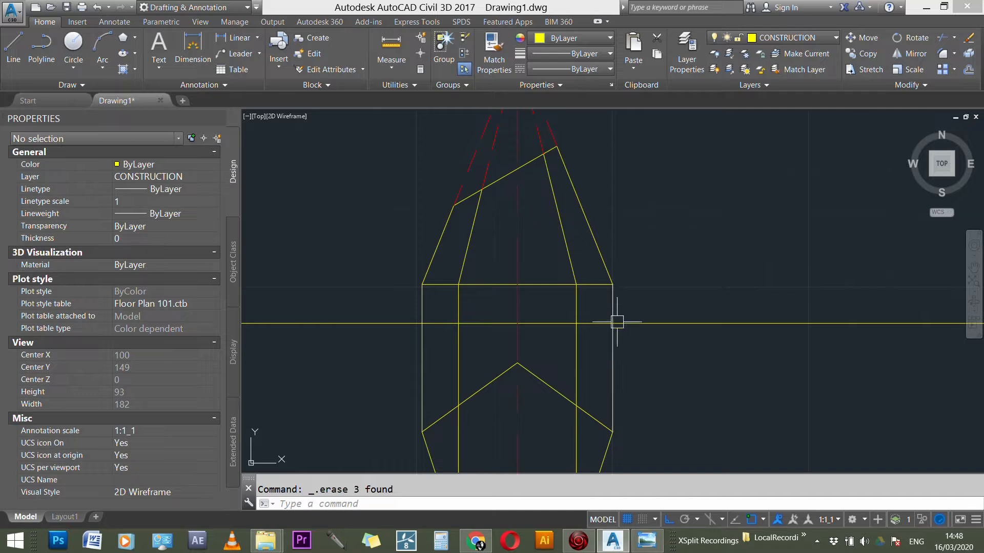
scroll(597, 325, "down", 2)
scroll(606, 400, "up", 2)
type("o")
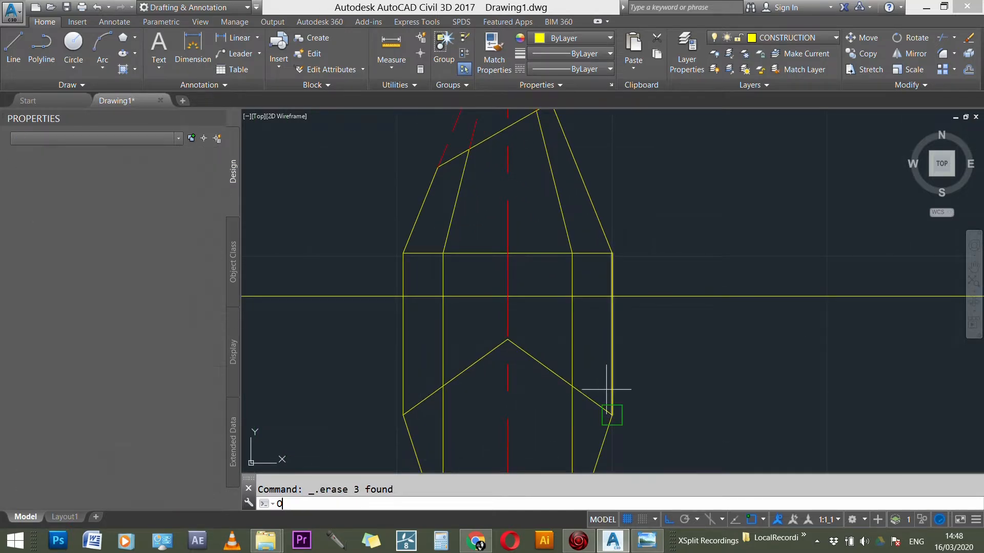
key("Return")
type("10")
key("Return")
left_click(614, 373)
left_click(666, 369)
key("Escape")
Step: Stretch both ends of the offset vertical line above and below the views to a total length of about 218
left_click(656, 343)
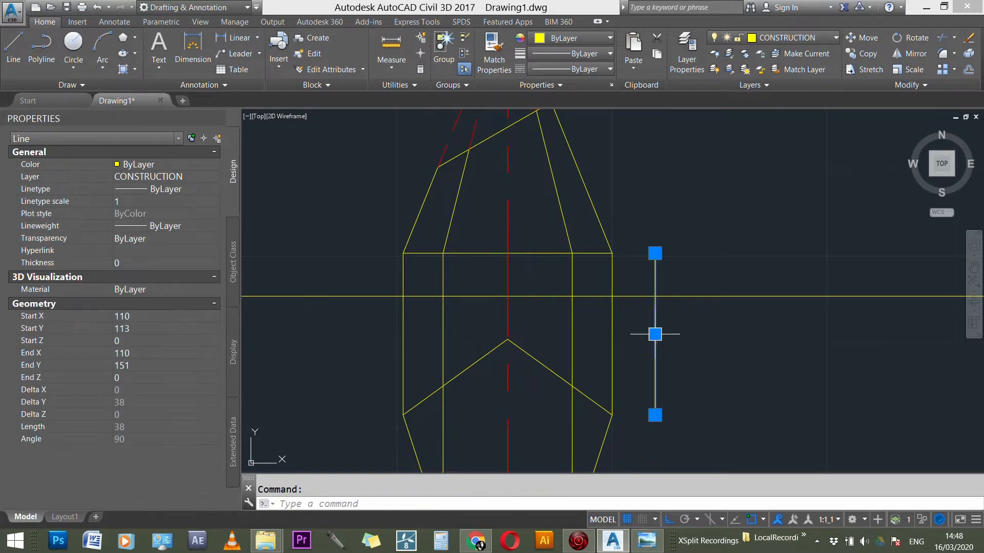
scroll(655, 338, "down", 2)
left_click(654, 285)
scroll(658, 336, "down", 2)
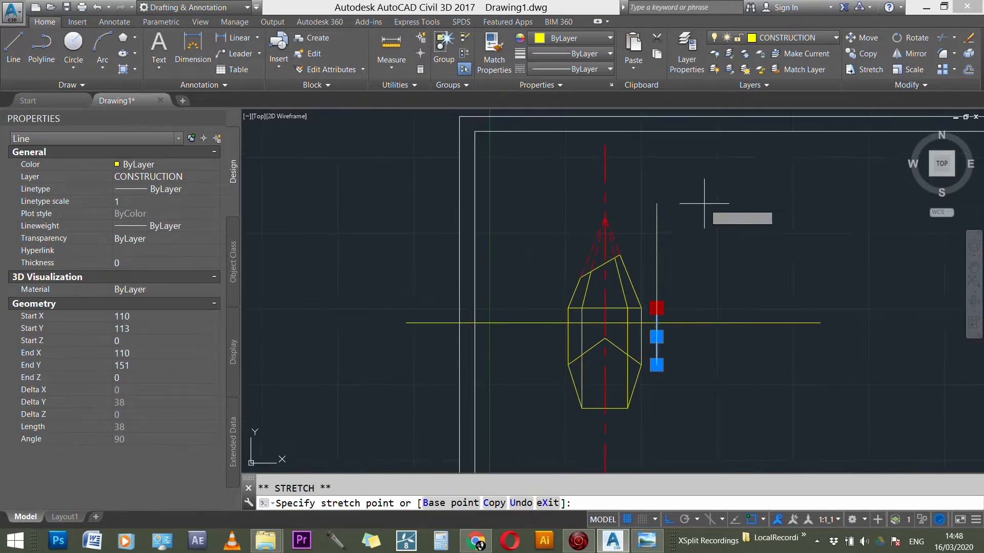
left_click(675, 174)
left_click(656, 365)
scroll(676, 252, "down", 1)
left_click(661, 409)
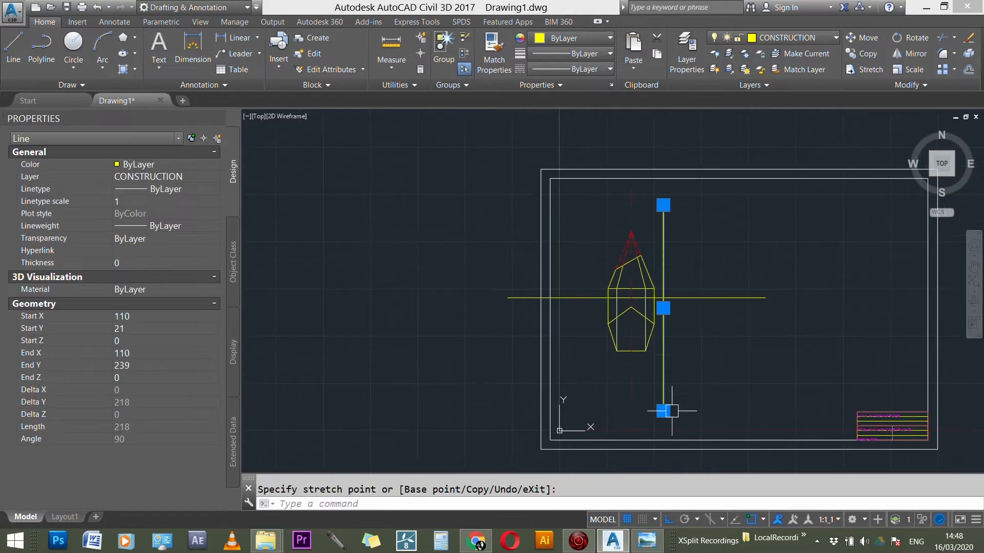
key("Escape")
Step: Draw a 45° construction line upward to the right from the intersection of the horizontal reference line and the offset vertical line
scroll(681, 301, "up", 2)
scroll(675, 300, "up", 3)
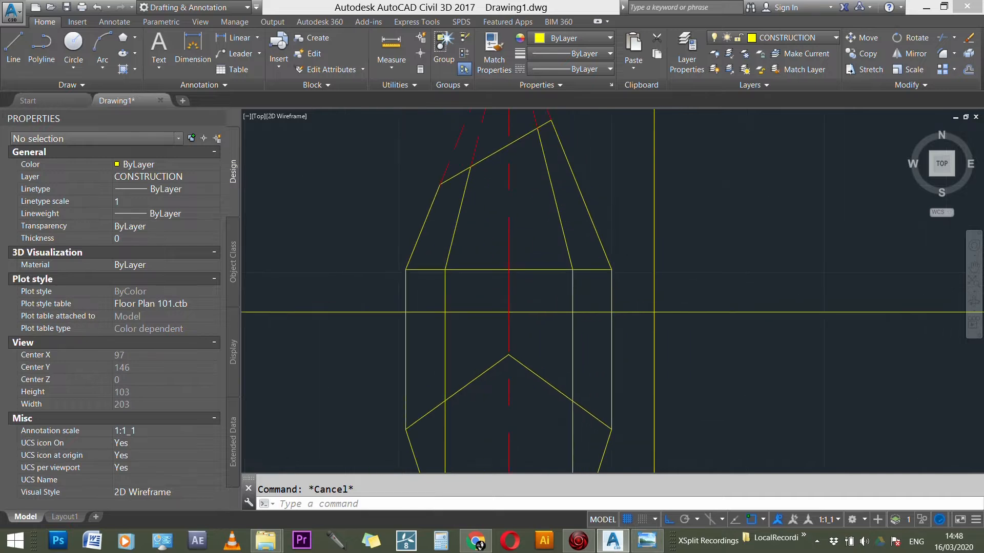
scroll(424, 271, "down", 3)
scroll(636, 264, "down", 1)
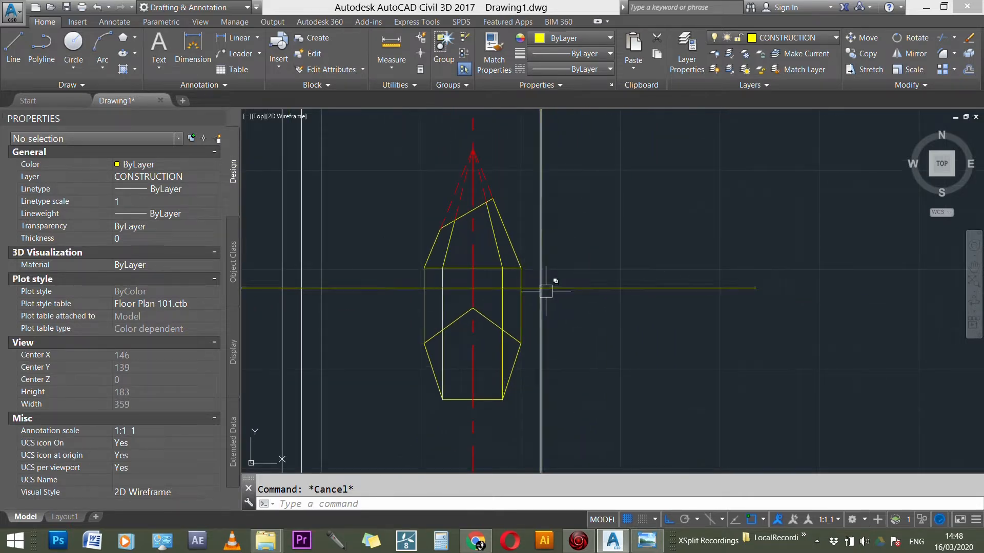
scroll(573, 303, "up", 3)
scroll(679, 325, "down", 6)
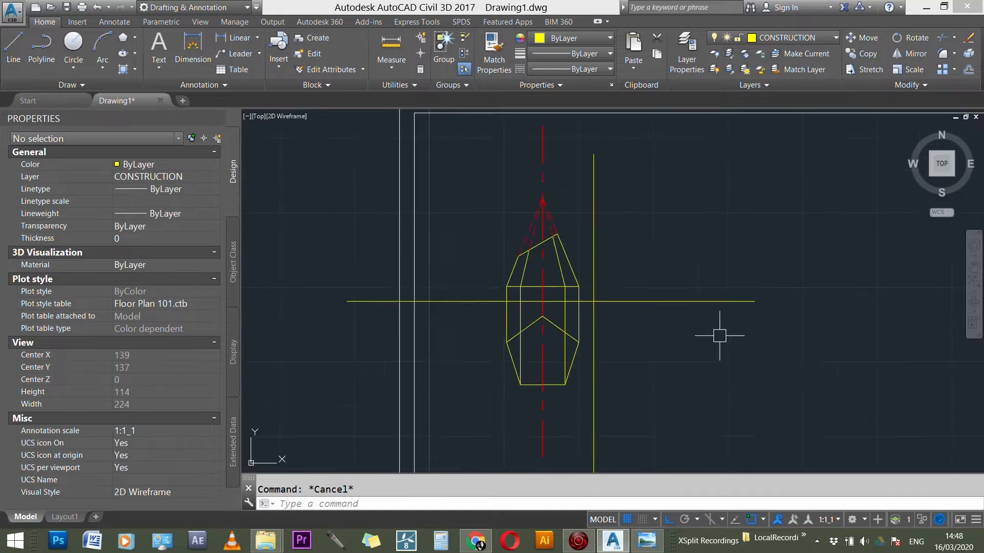
scroll(626, 403, "up", 1)
type("l")
key("Return")
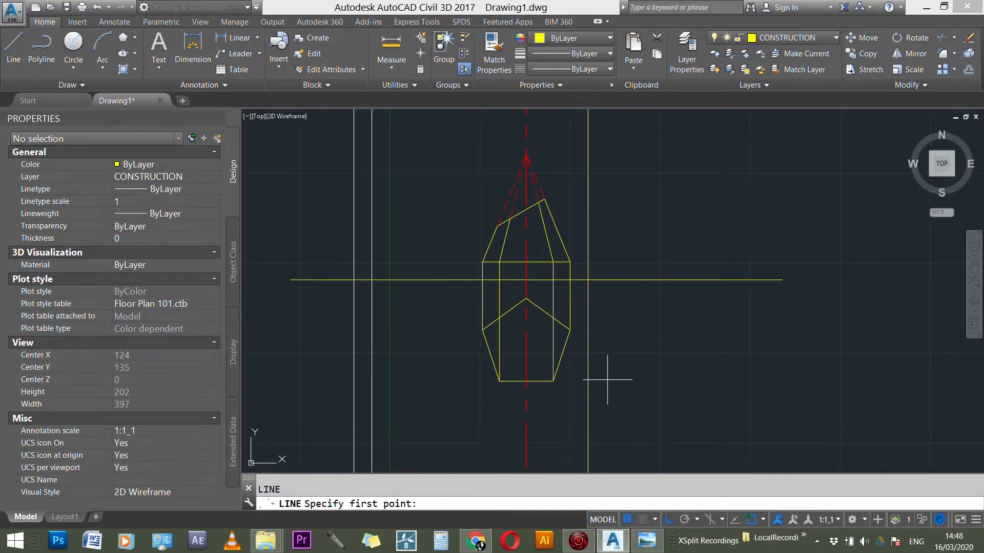
left_click(588, 280)
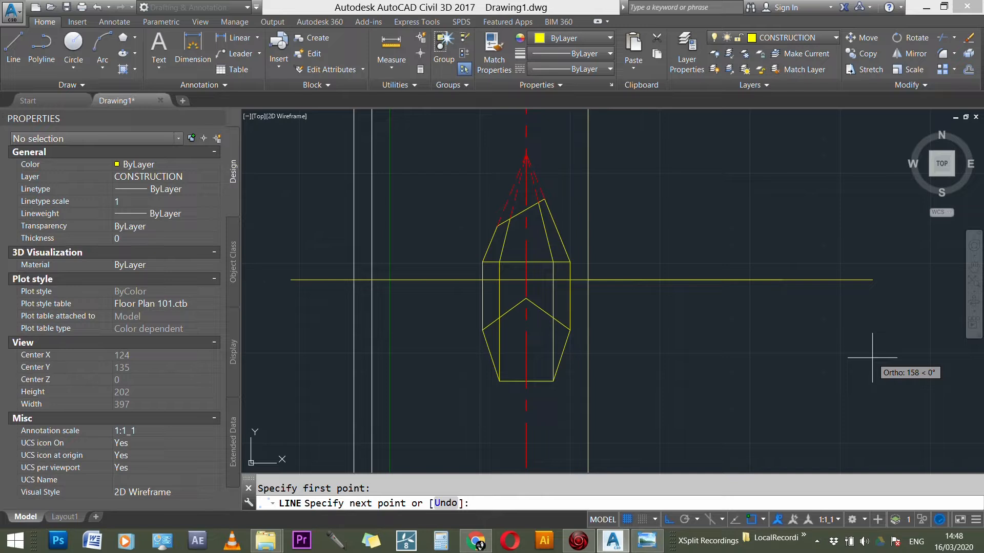
type("< 45")
key("Return")
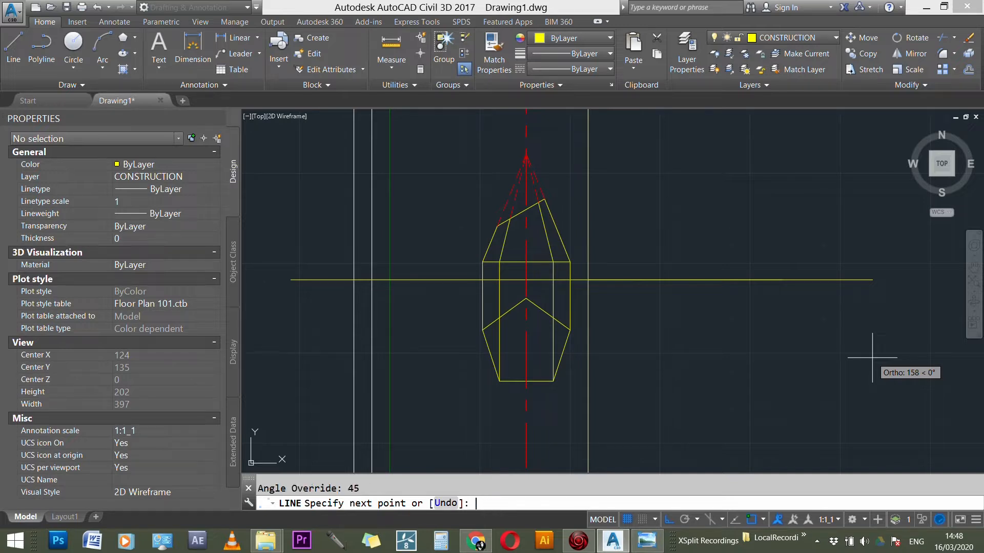
left_click(846, 155)
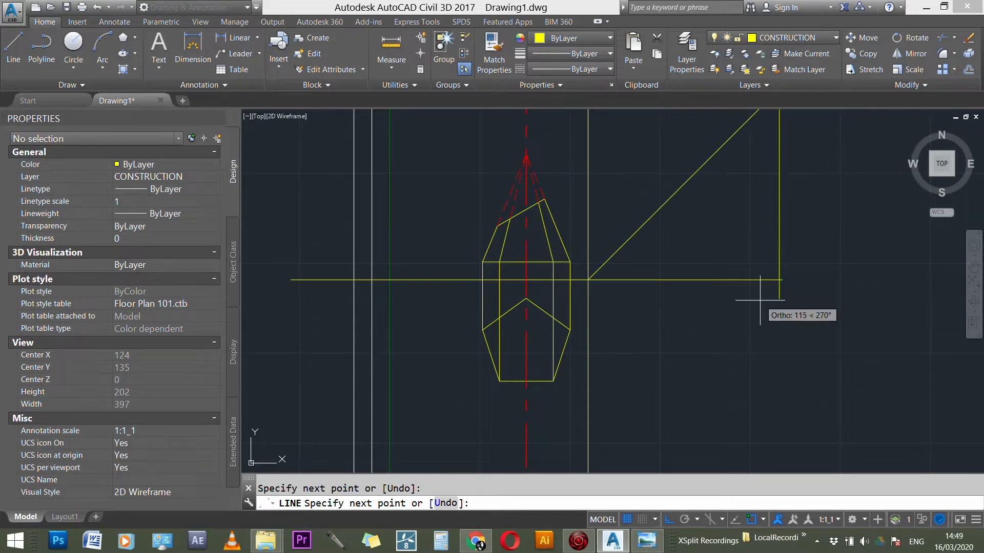
scroll(743, 341, "down", 2)
key("Escape")
Step: Mirror the 45° construction line below the horizontal reference line, erasing the source line
scroll(742, 319, "up", 1)
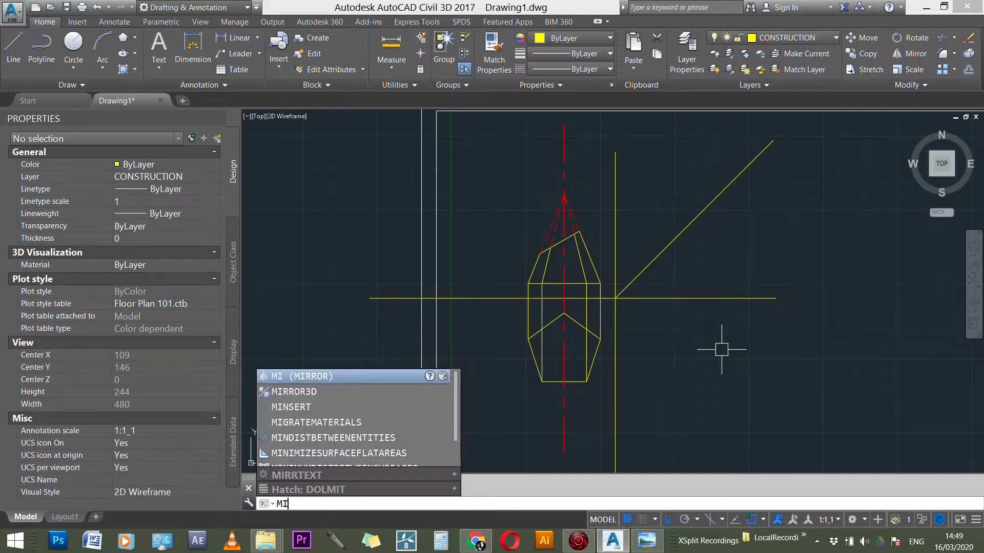
key("Return")
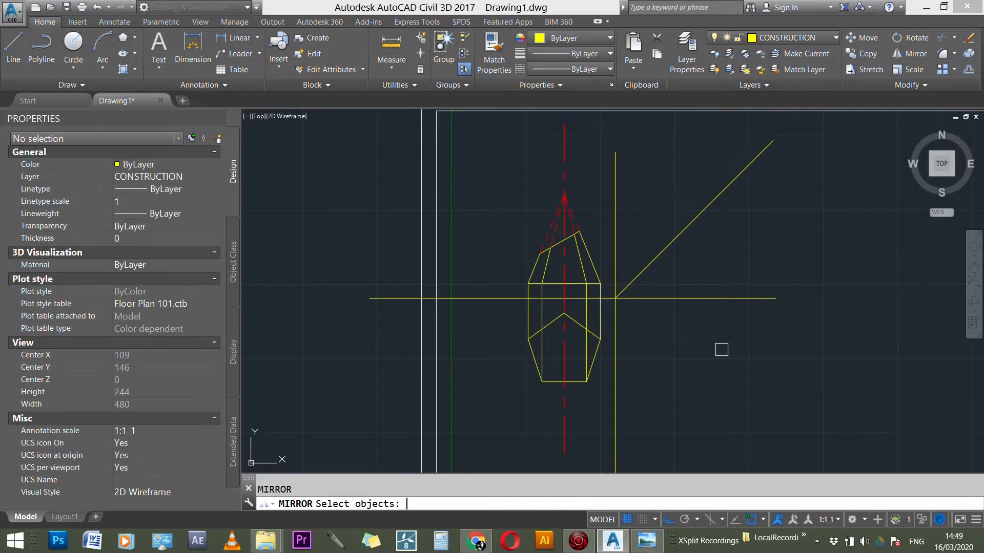
left_click(696, 214)
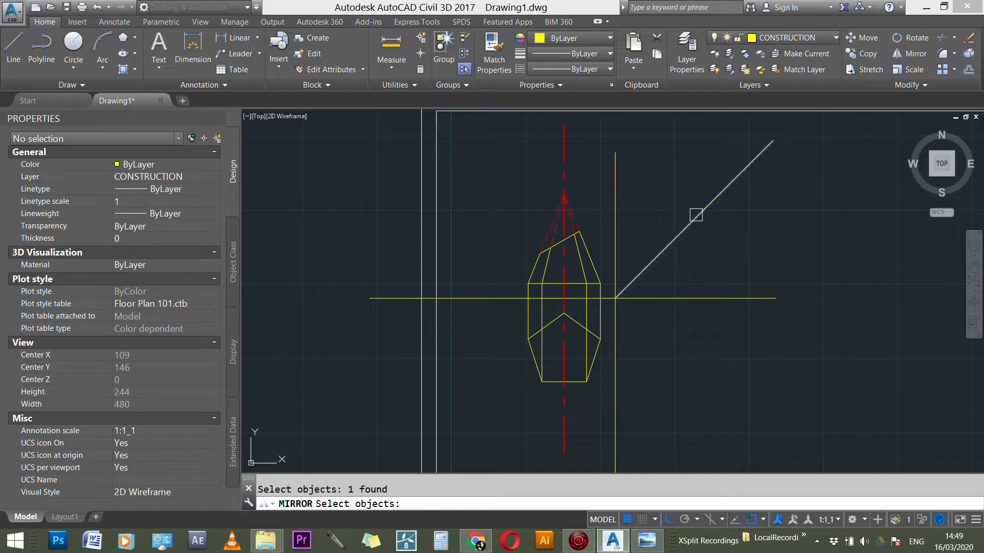
key("Return")
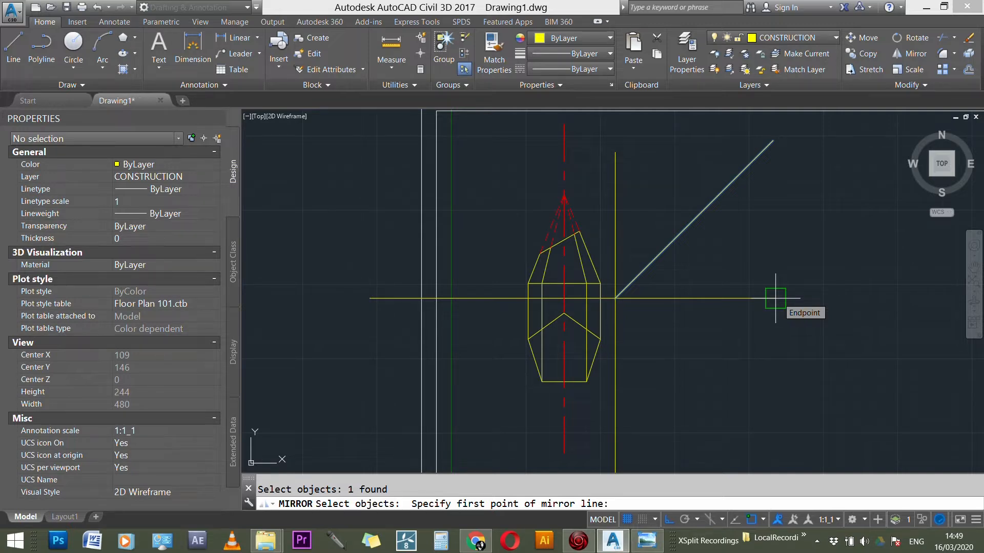
left_click(776, 298)
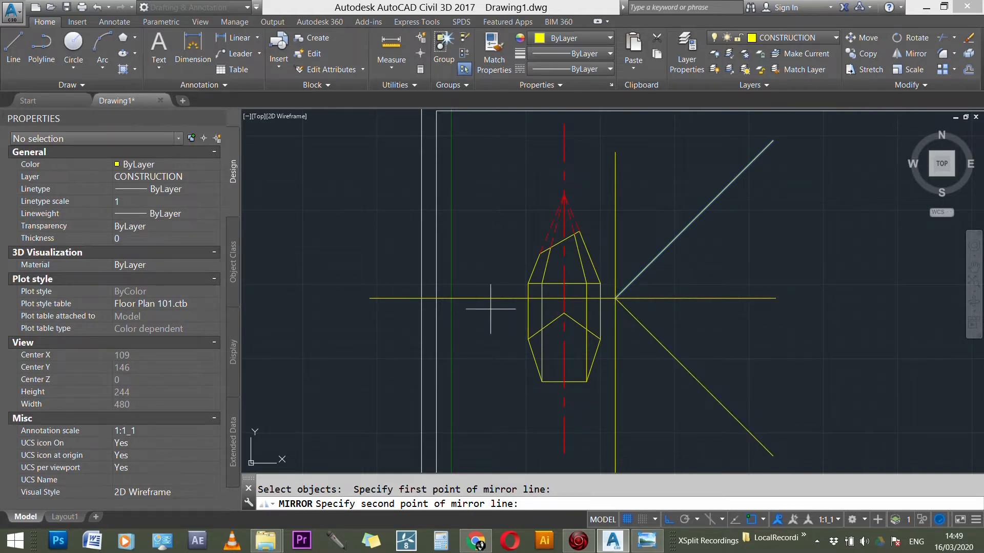
left_click(370, 298)
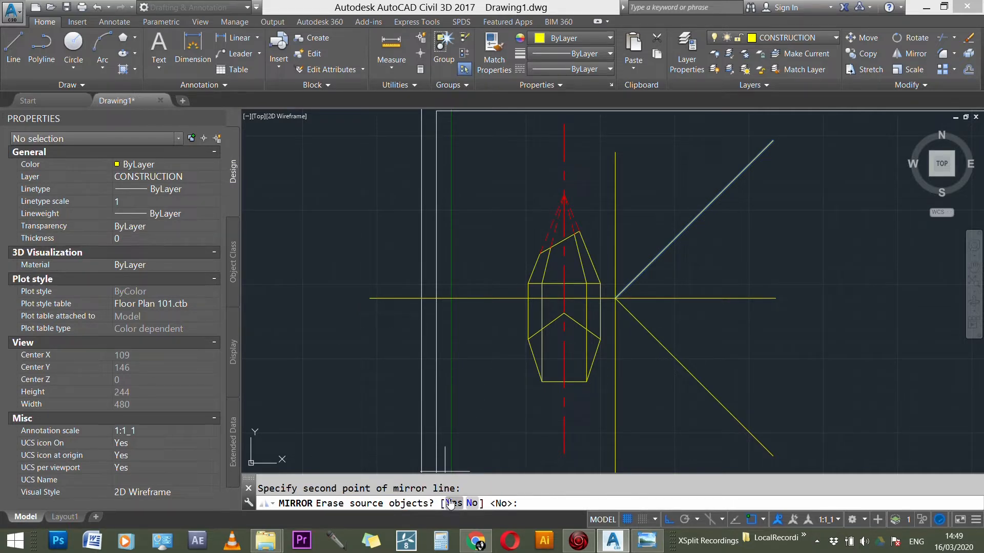
key("Return")
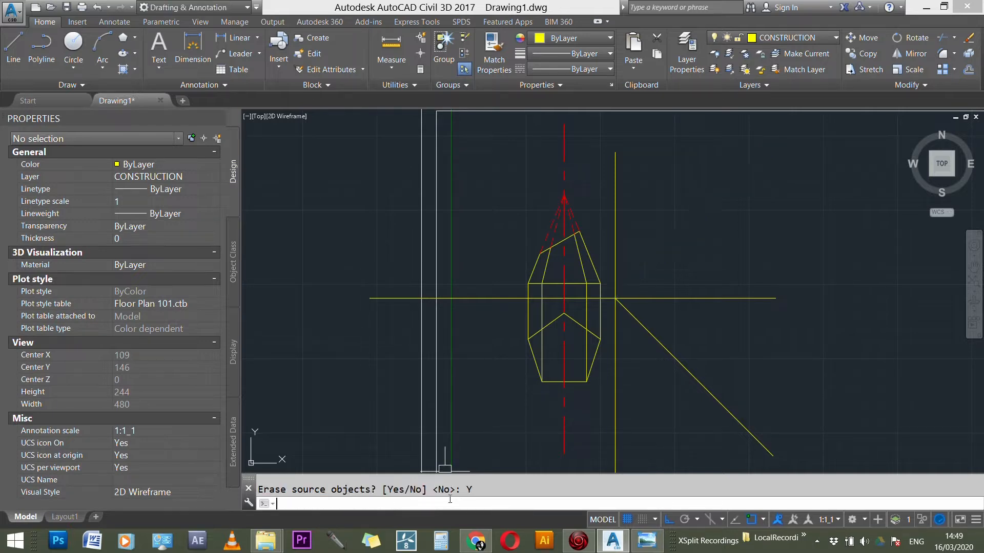
key("Escape")
Step: Draw a horizontal projection line from the plan pentagon's lower-right corner to beyond the 45° line
scroll(375, 234, "down", 3)
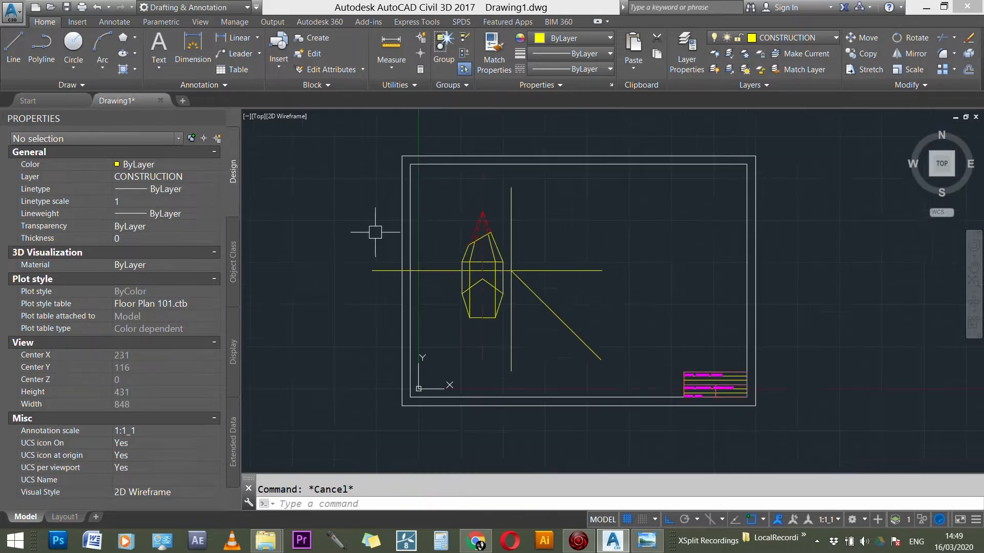
scroll(602, 319, "up", 3)
scroll(404, 312, "up", 2)
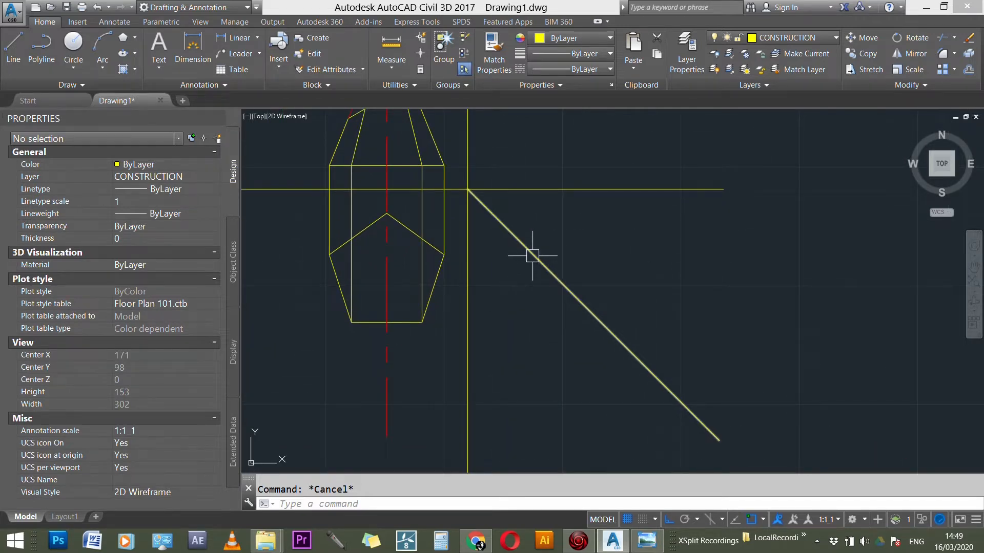
key("Return")
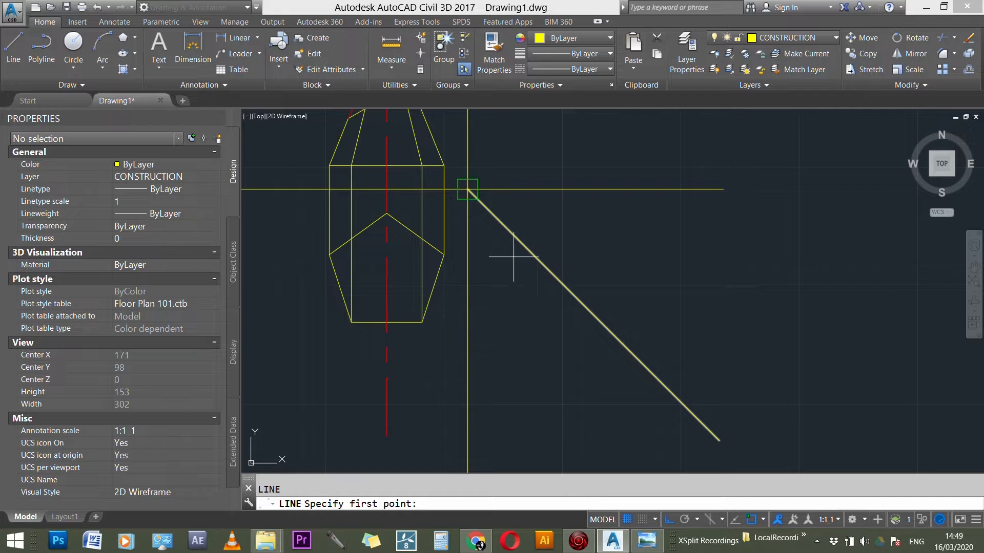
left_click(422, 323)
left_click(689, 322)
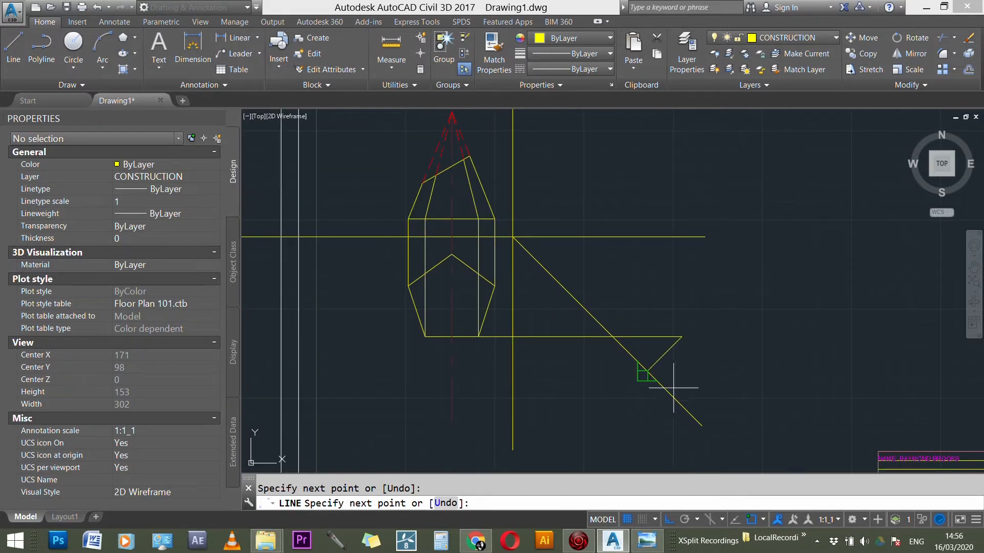
scroll(673, 388, "down", 1)
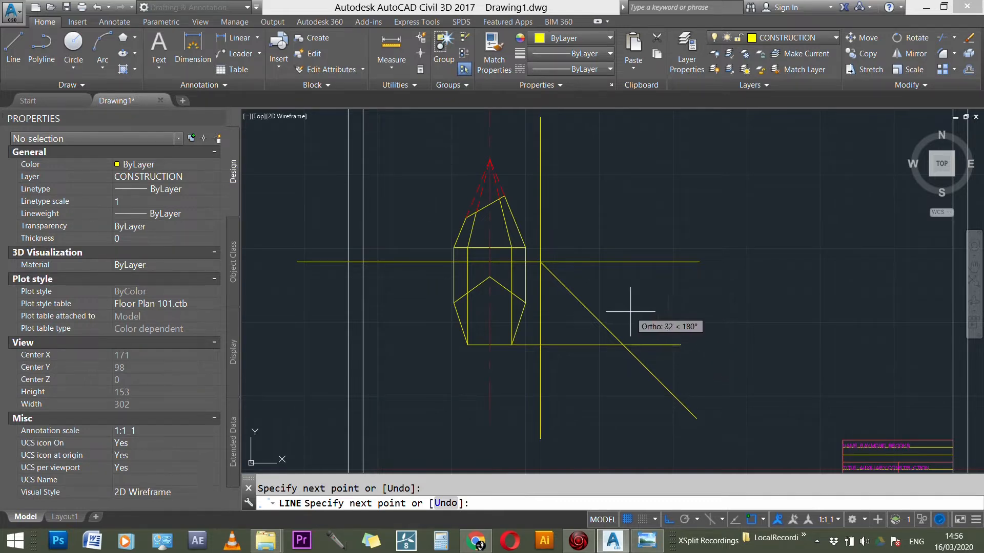
scroll(639, 332, "up", 1)
scroll(639, 331, "up", 1)
key("Escape")
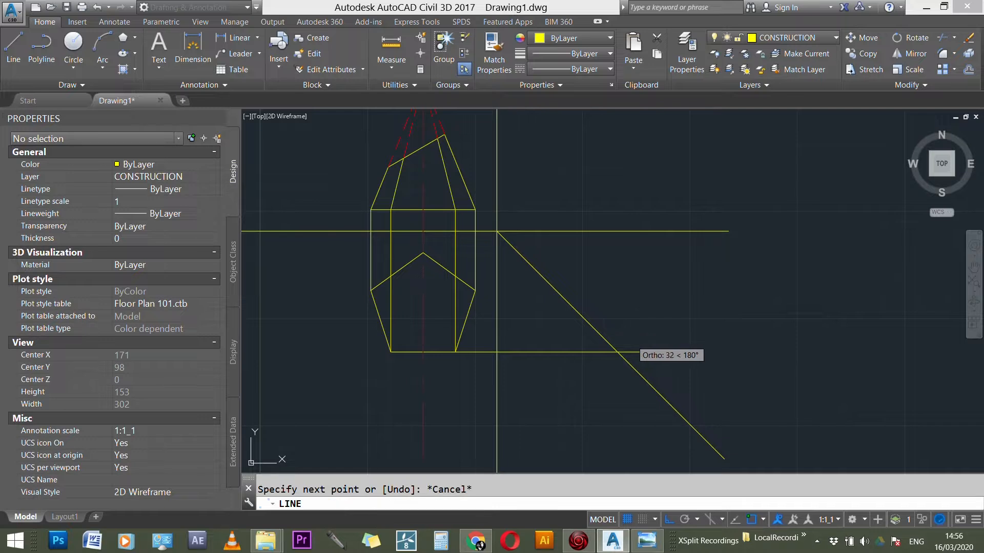
Step: Draw a horizontal projection line from the plan pentagon's rightmost corner across the 45° line
scroll(379, 278, "up", 2)
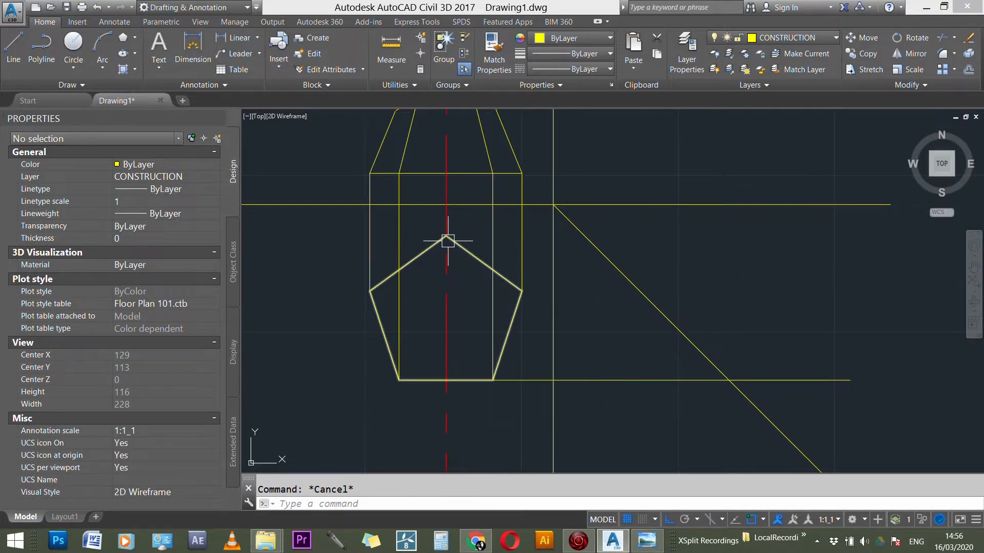
key("Return")
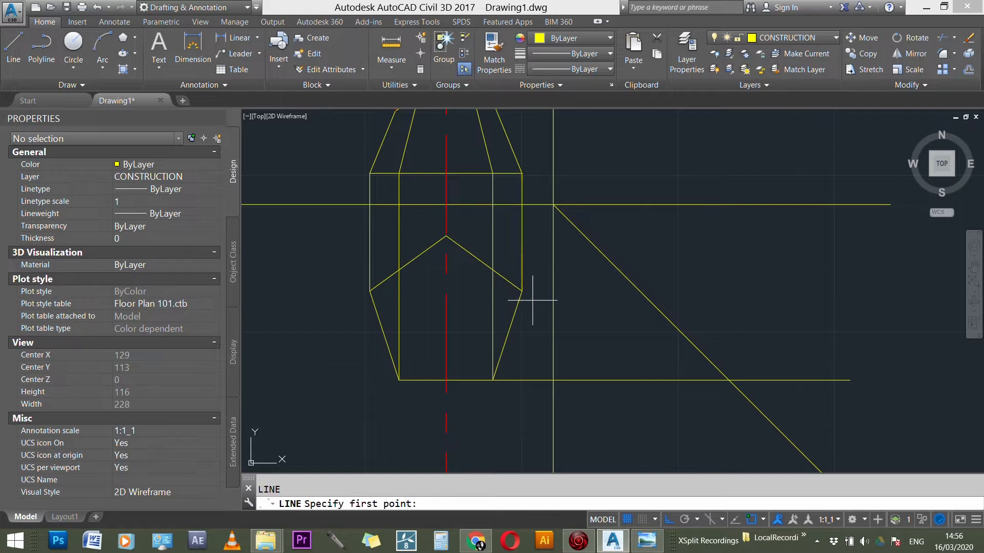
left_click(521, 291)
left_click(769, 291)
key("Escape")
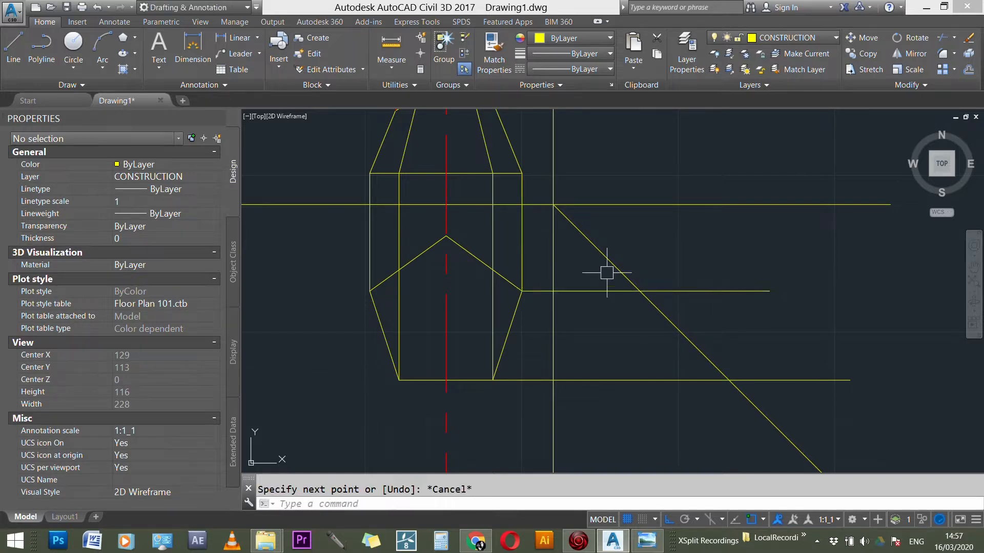
Step: Draw a horizontal projection line from the plan pentagon's top corner across the 45° line
key("Return")
left_click(446, 236)
left_click(663, 236)
key("Escape")
key("Return")
left_click(369, 291)
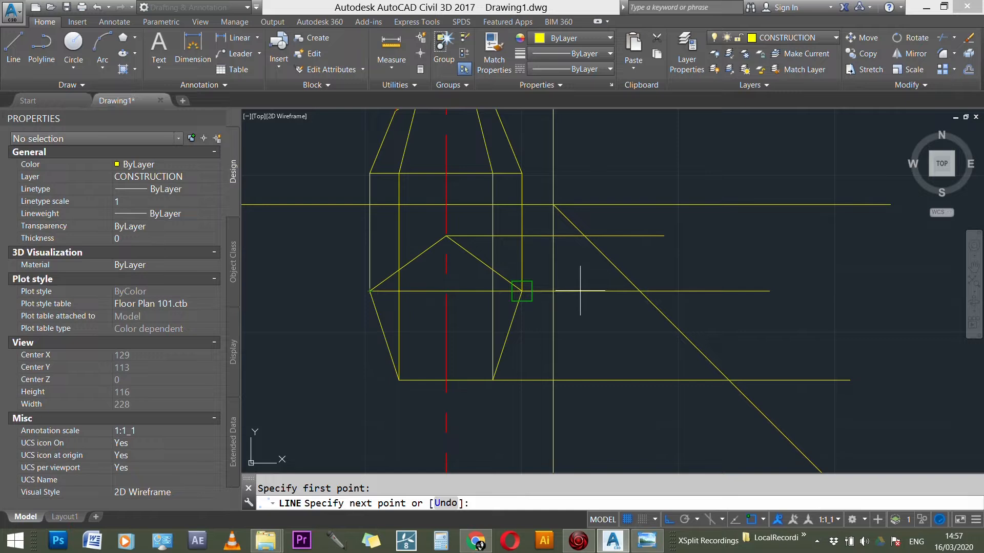
key("Escape")
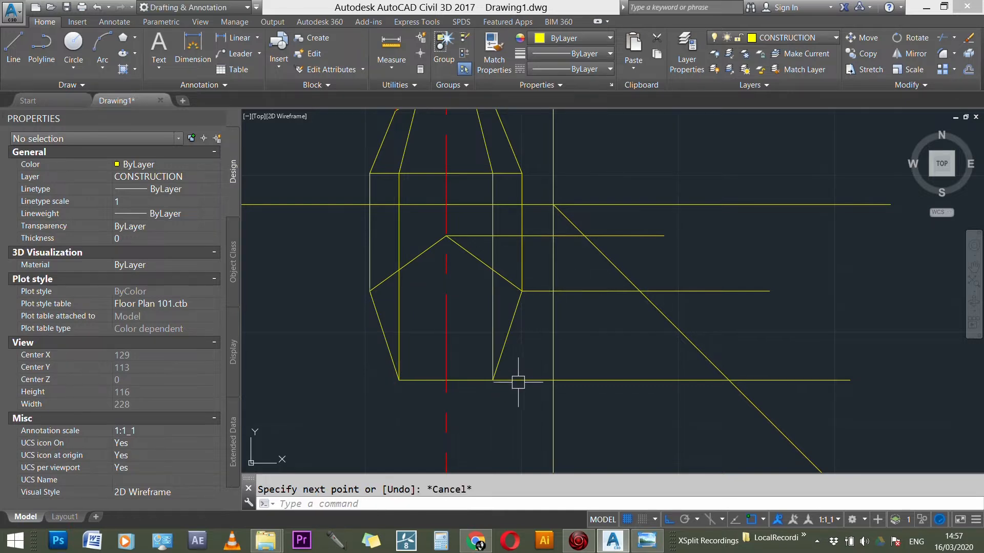
left_click(517, 380)
key("Escape")
Step: Make TEXTS the current layer
scroll(545, 387, "down", 3)
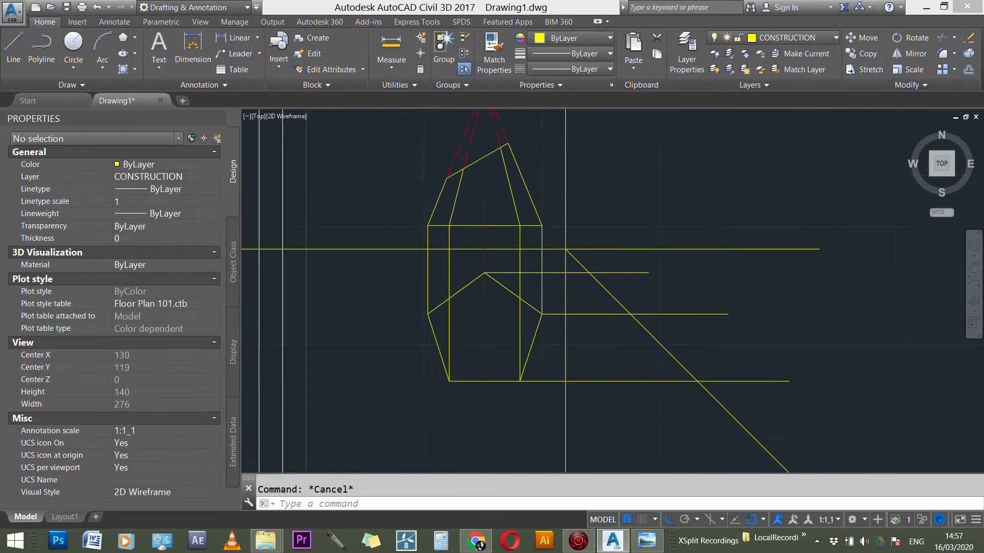
scroll(713, 352, "down", 1)
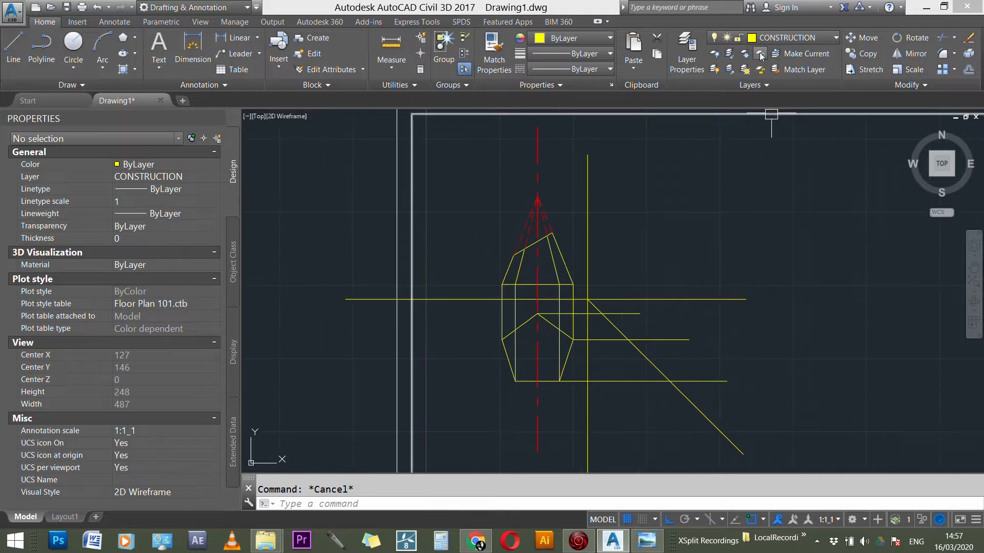
left_click(769, 38)
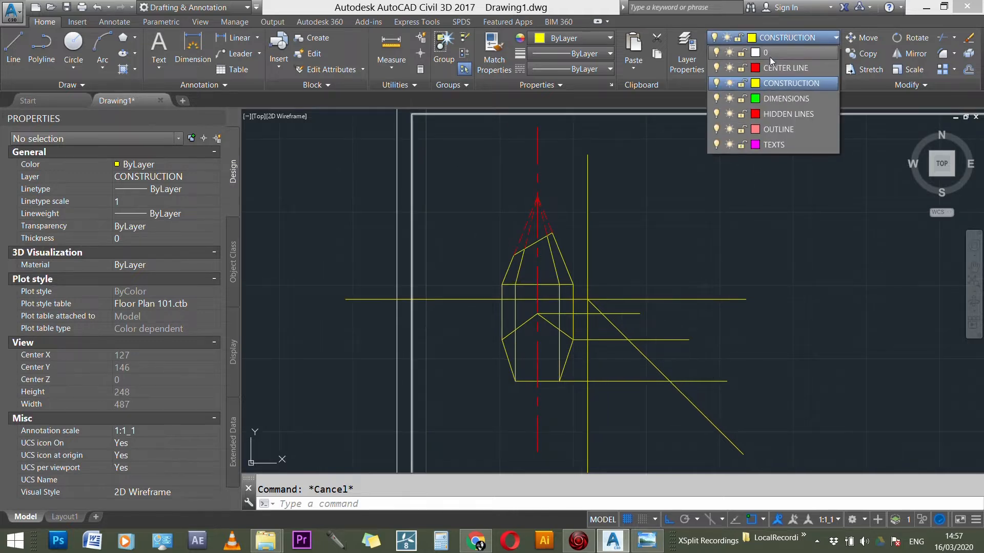
left_click(768, 141)
Step: Add the multiline text "A" outside the plan pentagon's leftmost corner with Middle Center justification
scroll(512, 303, "up", 4)
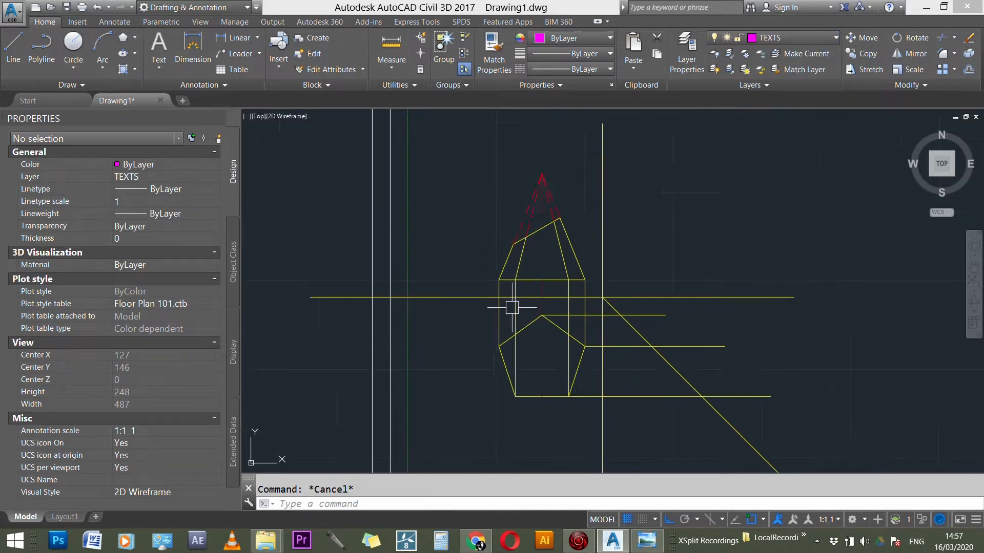
scroll(486, 260, "up", 6)
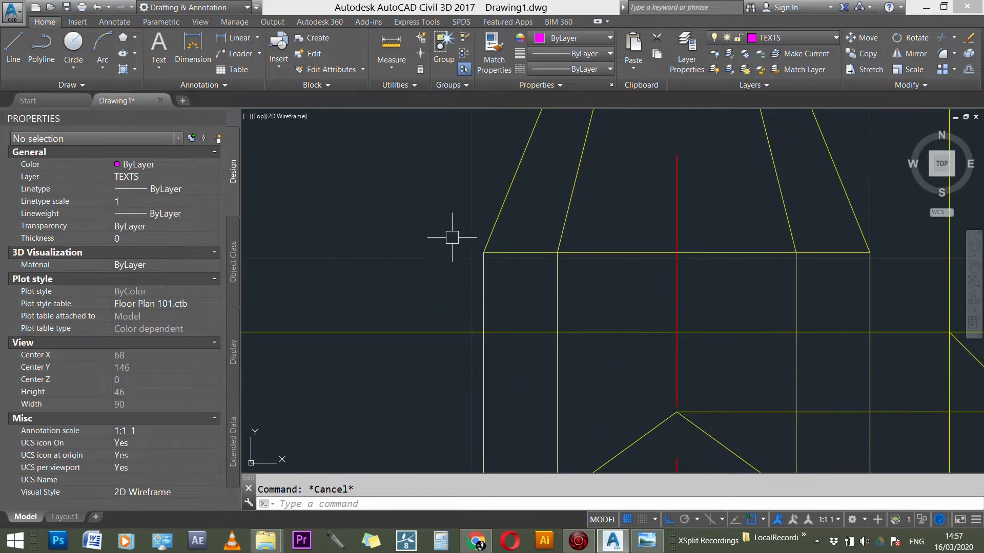
scroll(452, 238, "down", 8)
scroll(478, 368, "up", 1)
scroll(464, 396, "up", 2)
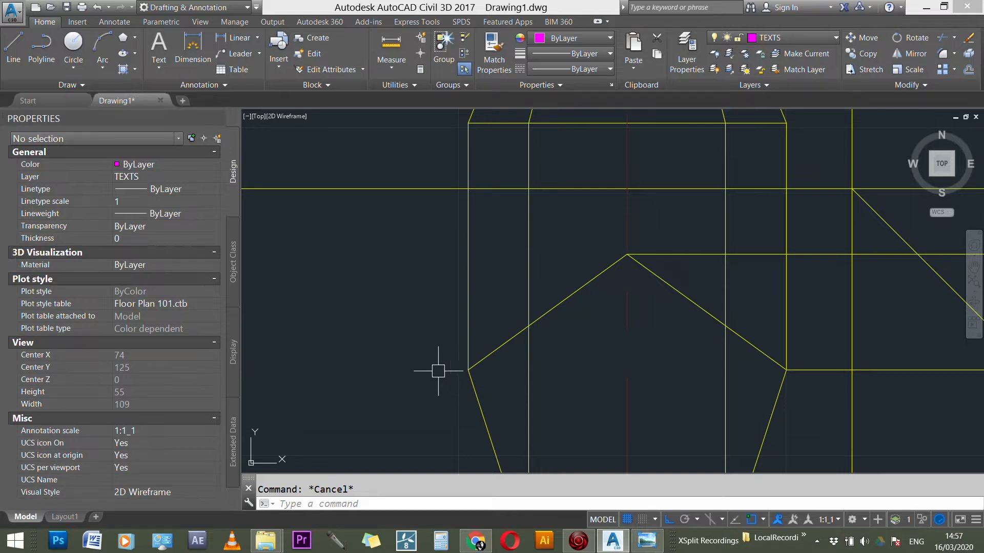
scroll(438, 370, "down", 2)
scroll(428, 361, "down", 1)
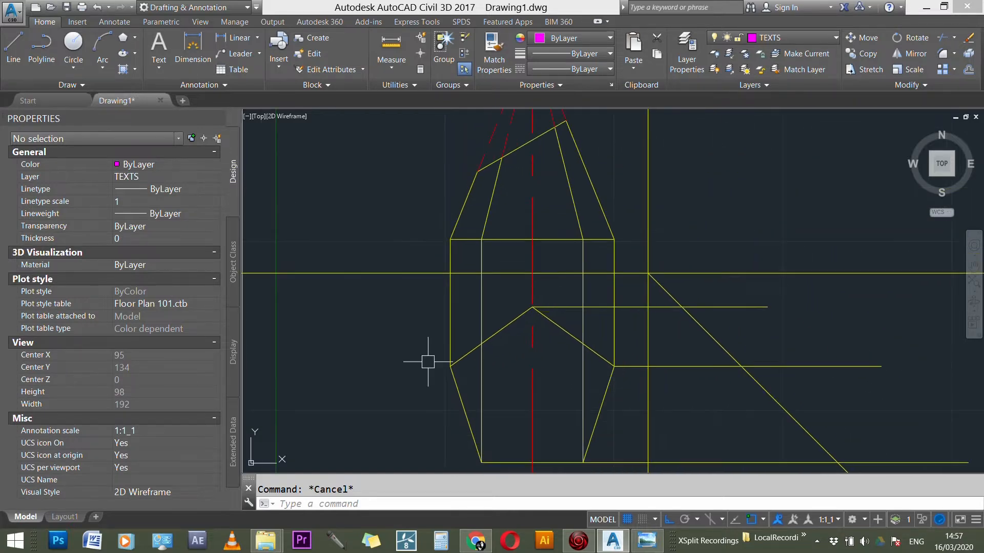
type("mt")
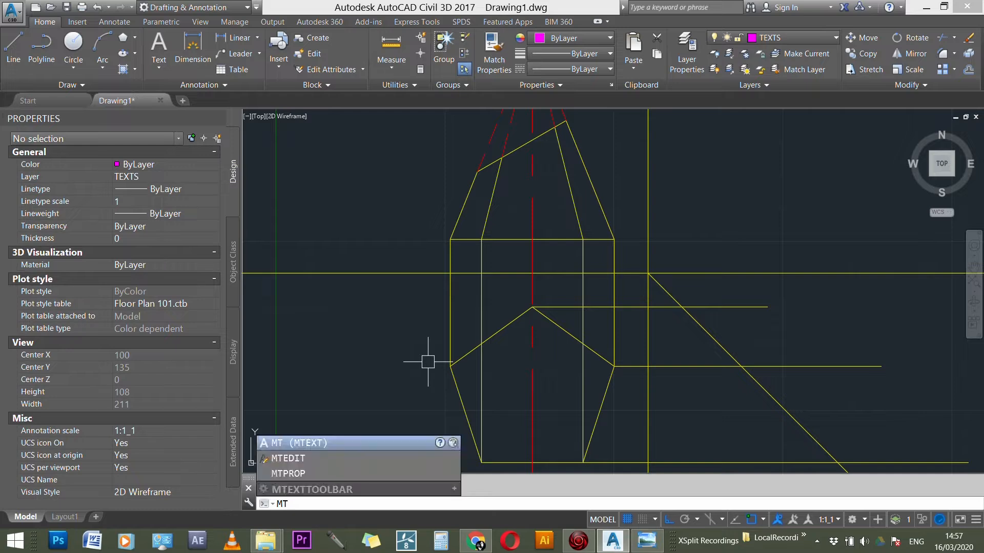
key("Return")
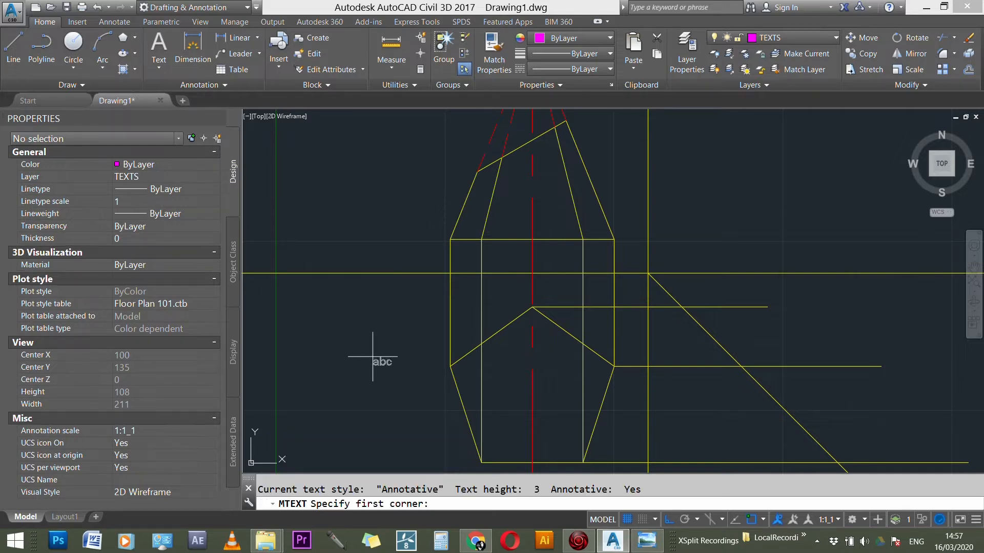
left_click(406, 360)
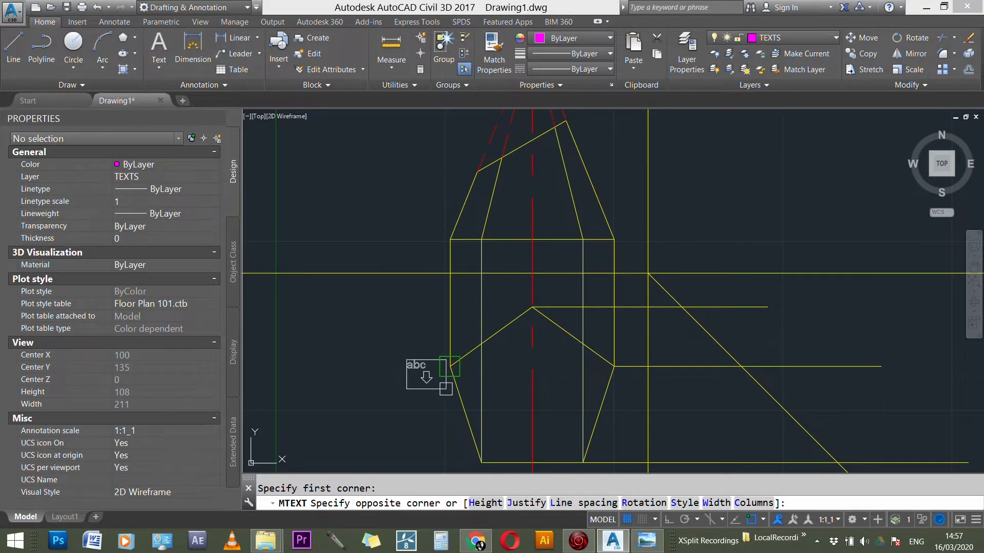
left_click(447, 389)
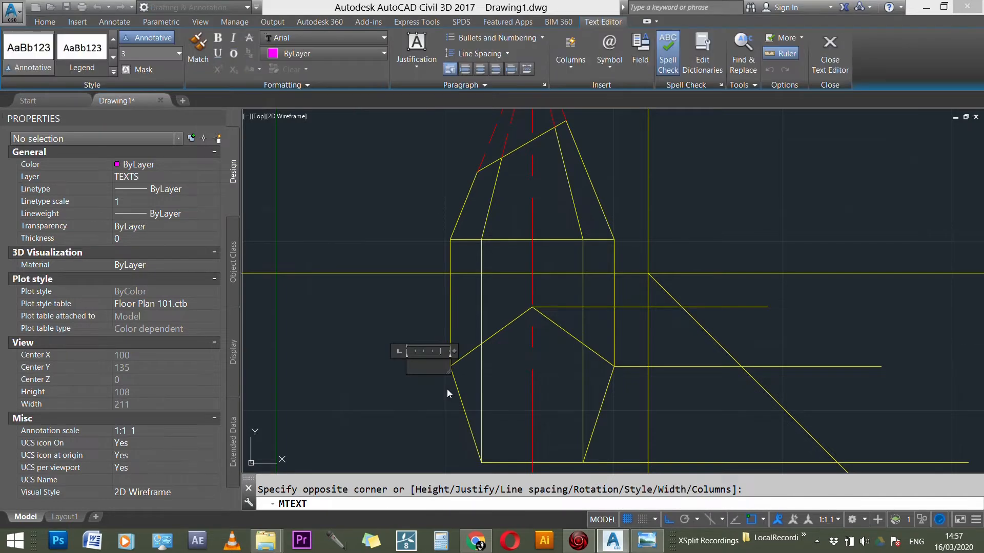
type("A")
left_click(416, 49)
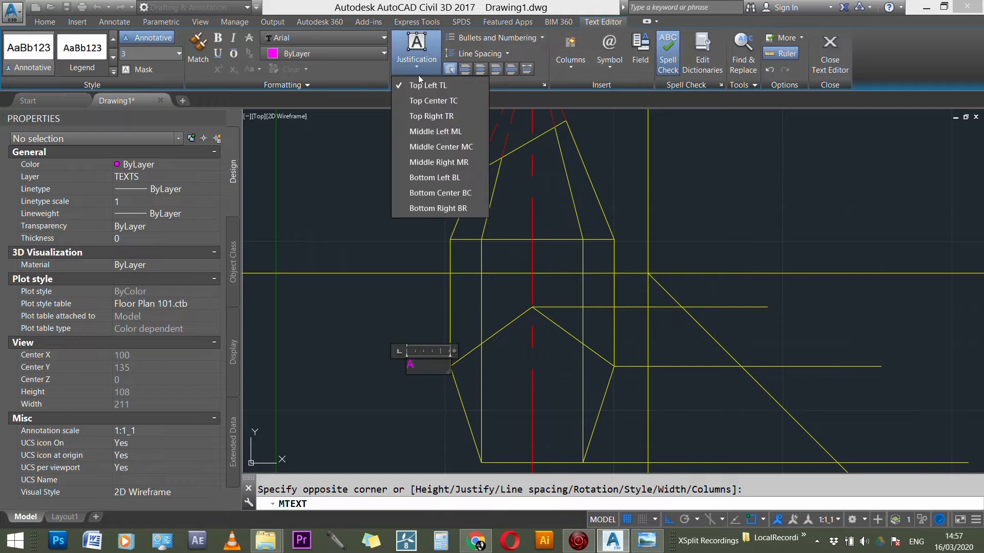
left_click(438, 147)
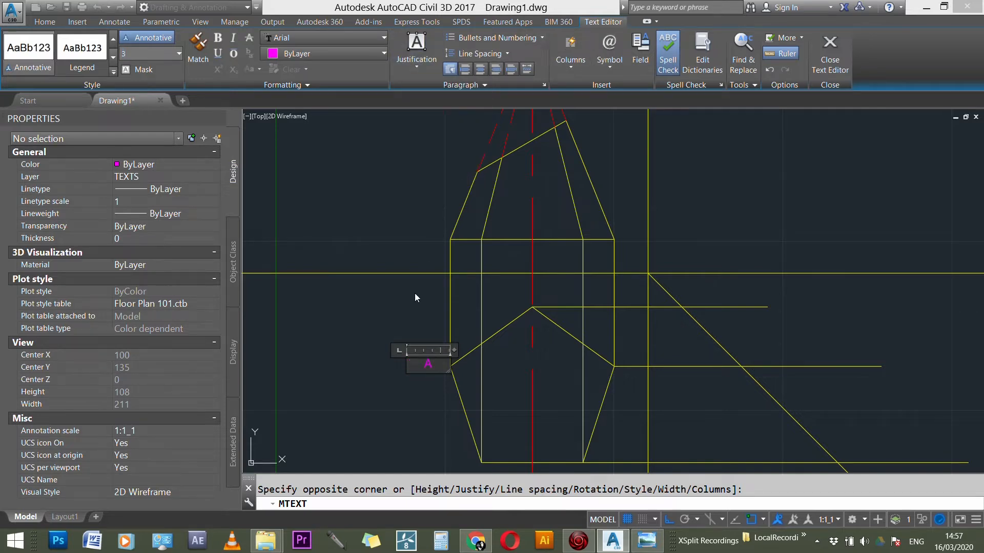
left_click(830, 56)
Step: Move the A label close beside the plan pentagon's leftmost corner
scroll(438, 396, "up", 5)
left_click(417, 317)
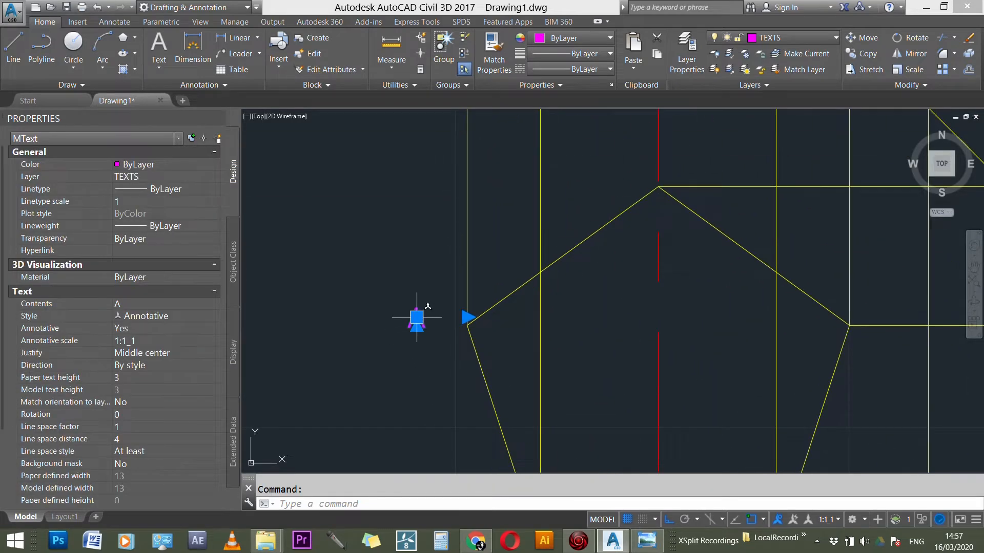
left_click(416, 318)
left_click(453, 322)
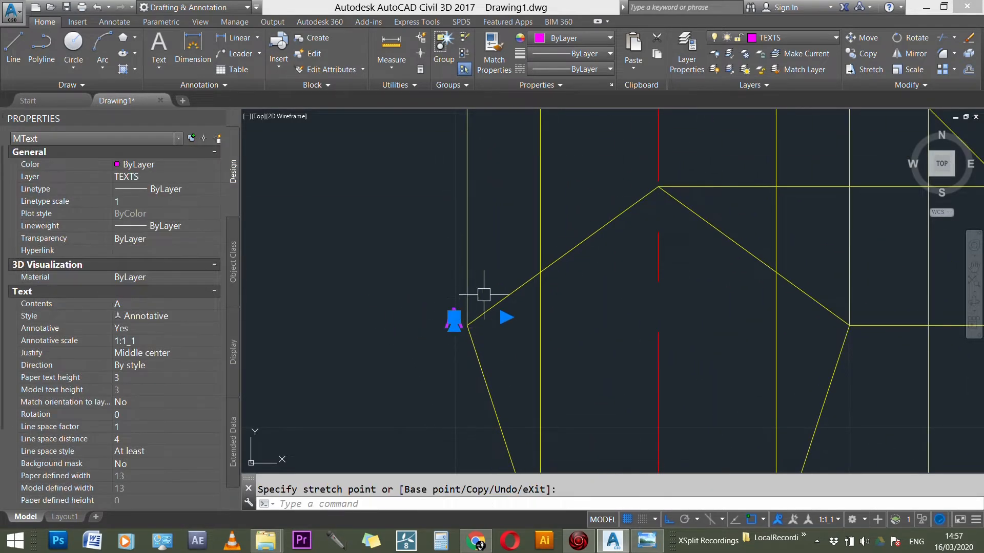
key("Escape")
key("Escape")
Step: Copy the A label from the leftmost corner to the other four corners of the plan pentagon
scroll(386, 231, "down", 3)
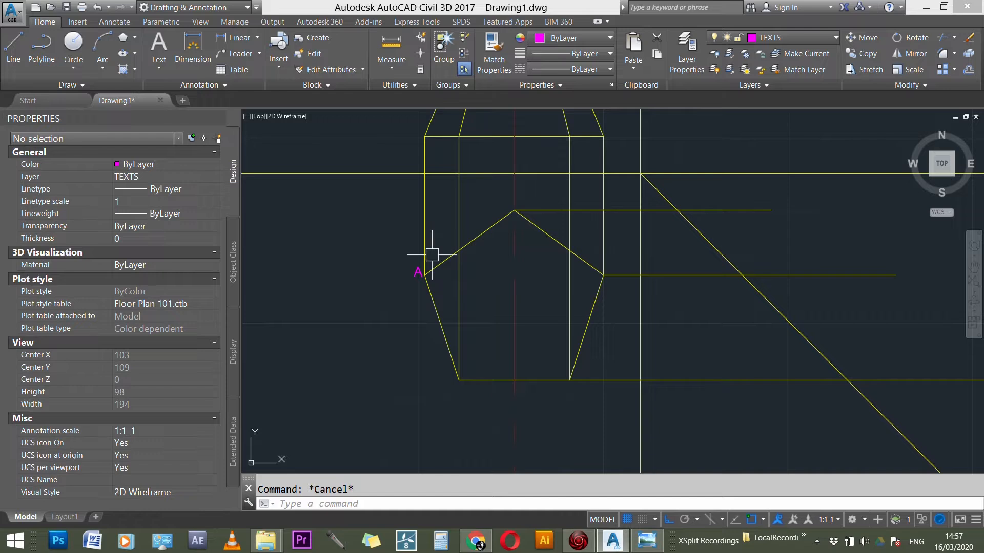
type("CO")
key("Return")
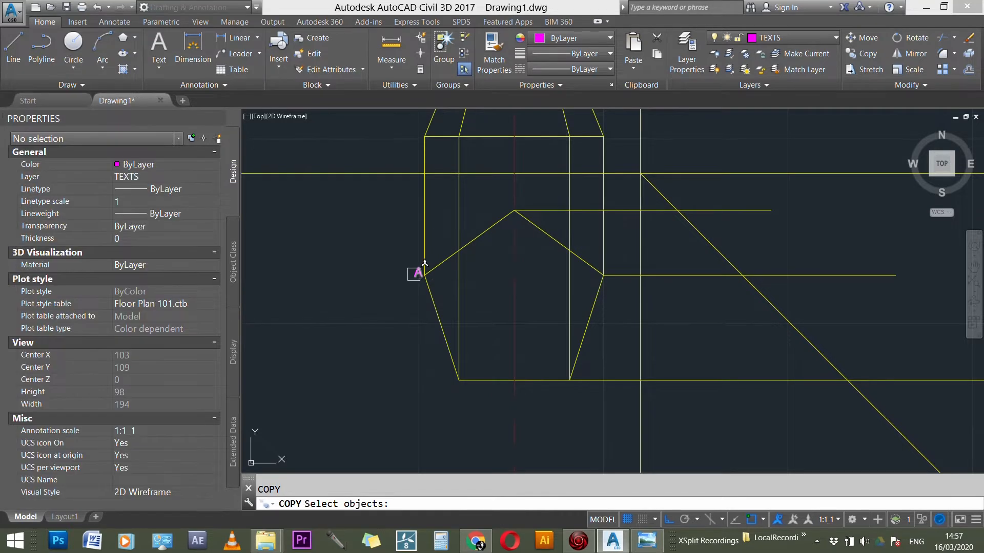
scroll(417, 274, "up", 2)
left_click(419, 271)
key("Return")
left_click(429, 276)
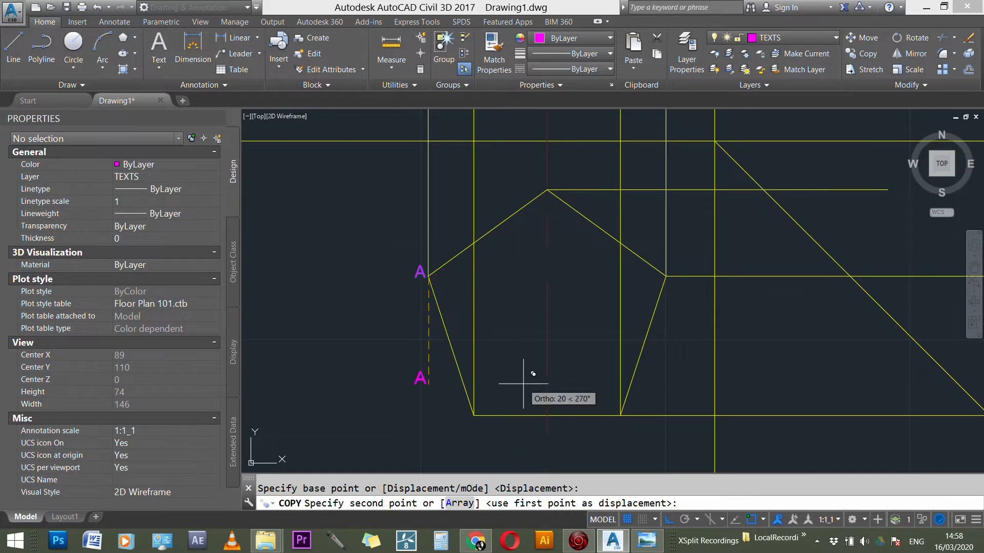
left_click(473, 415)
left_click(620, 415)
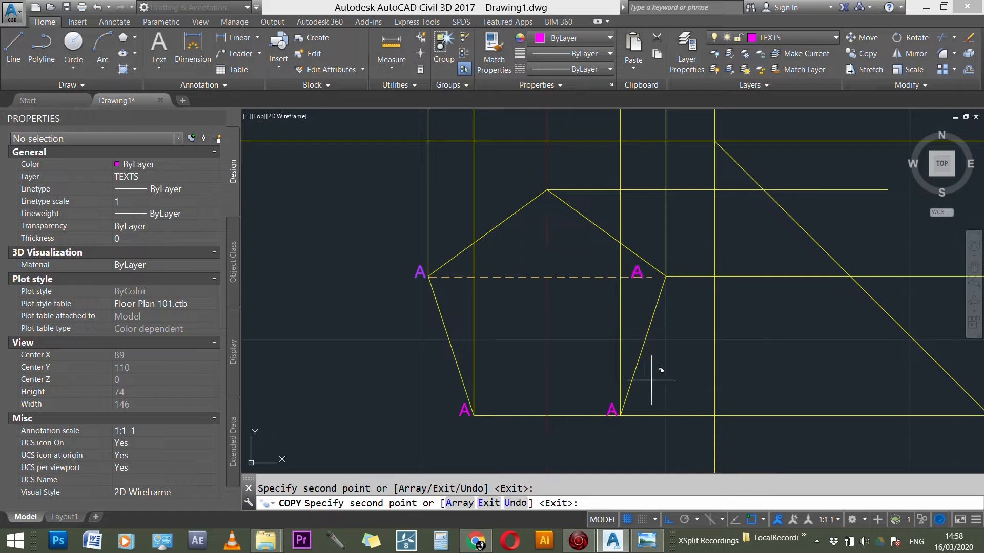
left_click(665, 271)
left_click(546, 190)
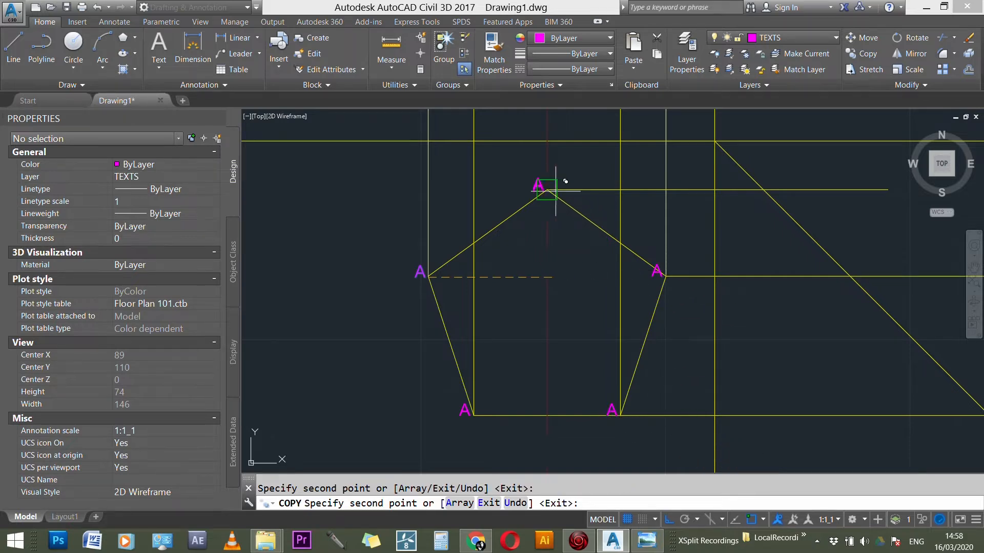
key("Escape")
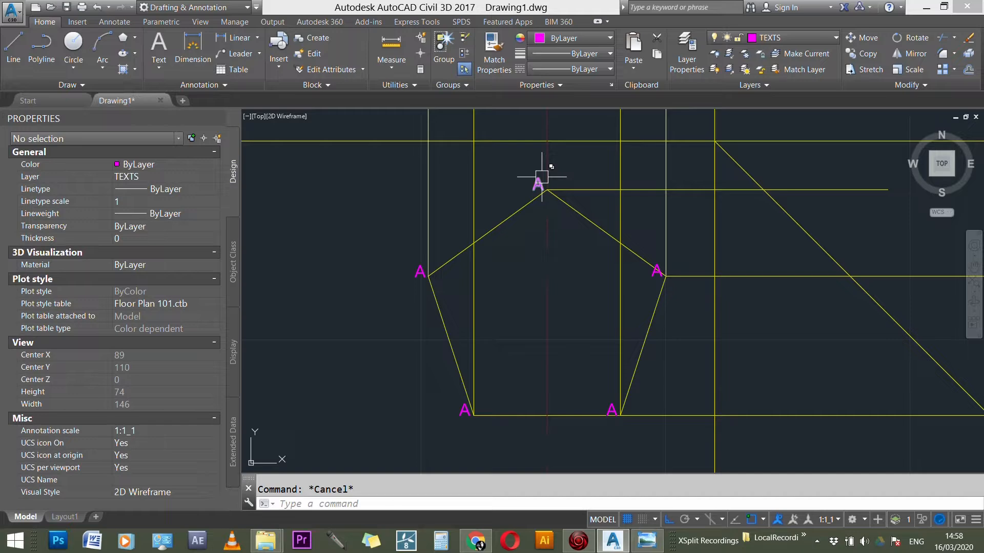
Step: Change the label at the plan pentagon's right corner to B and the lower-right corner's label to C
left_click(655, 273)
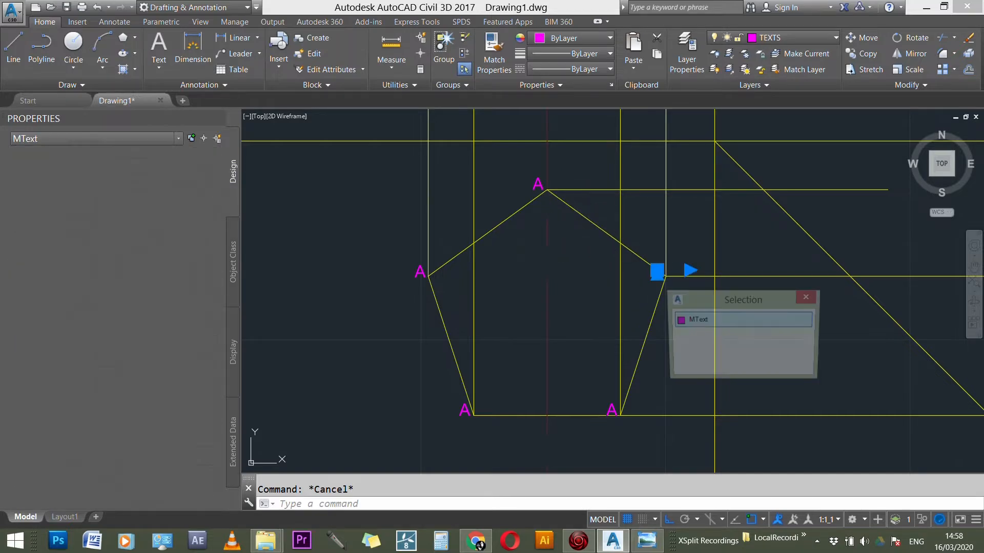
double_click(658, 273)
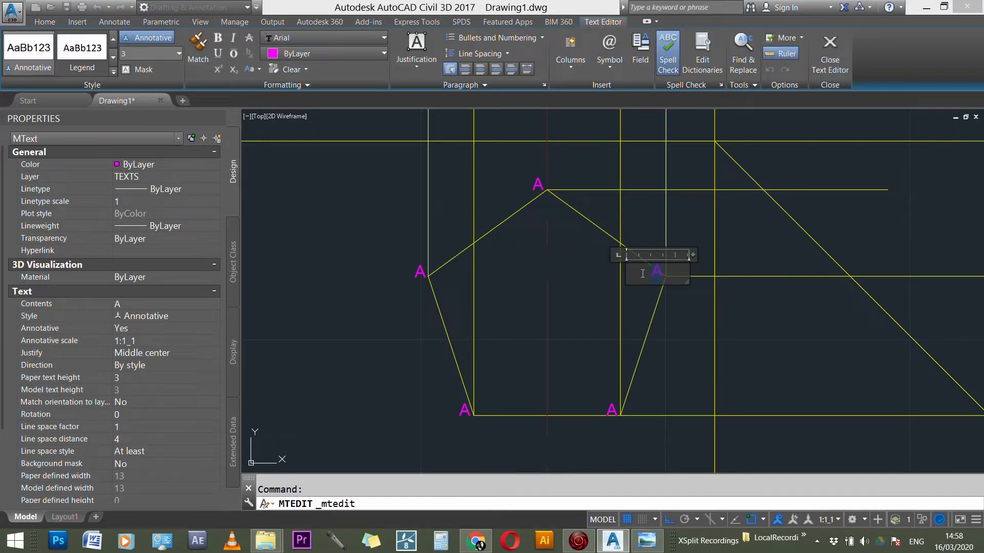
type("B")
left_click(622, 418)
double_click(613, 410)
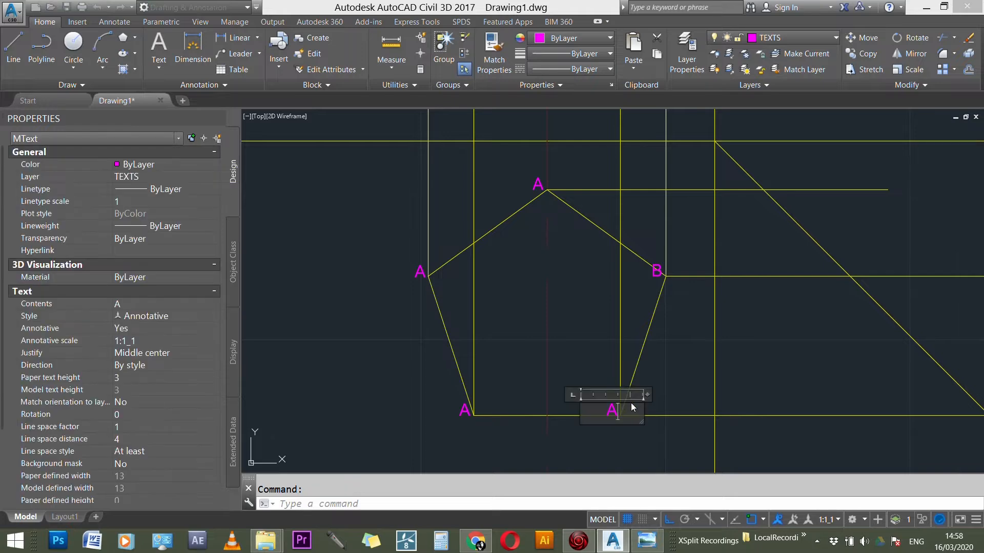
type("C")
left_click(439, 407)
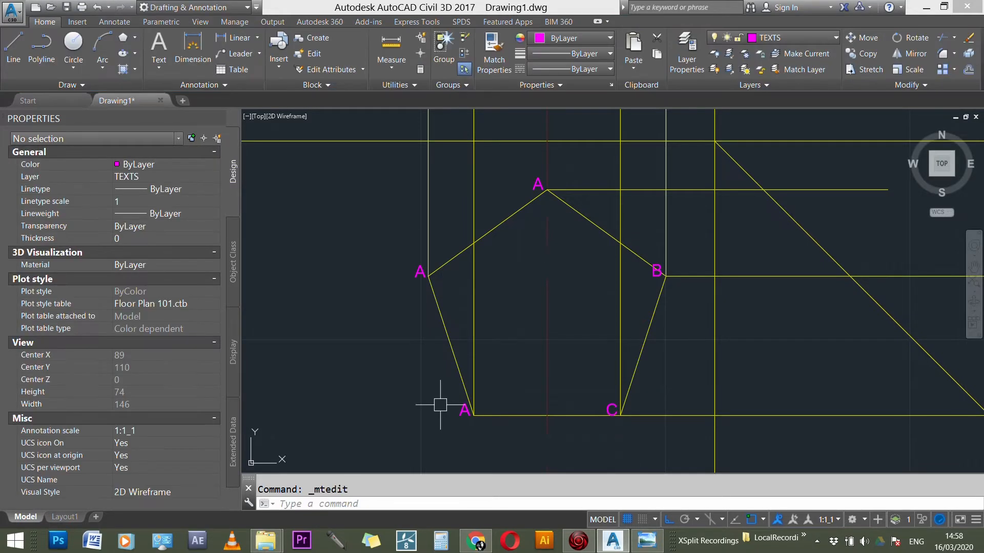
Step: Change the label at the plan pentagon's lower-left corner to D and the leftmost corner's label to E
double_click(466, 410)
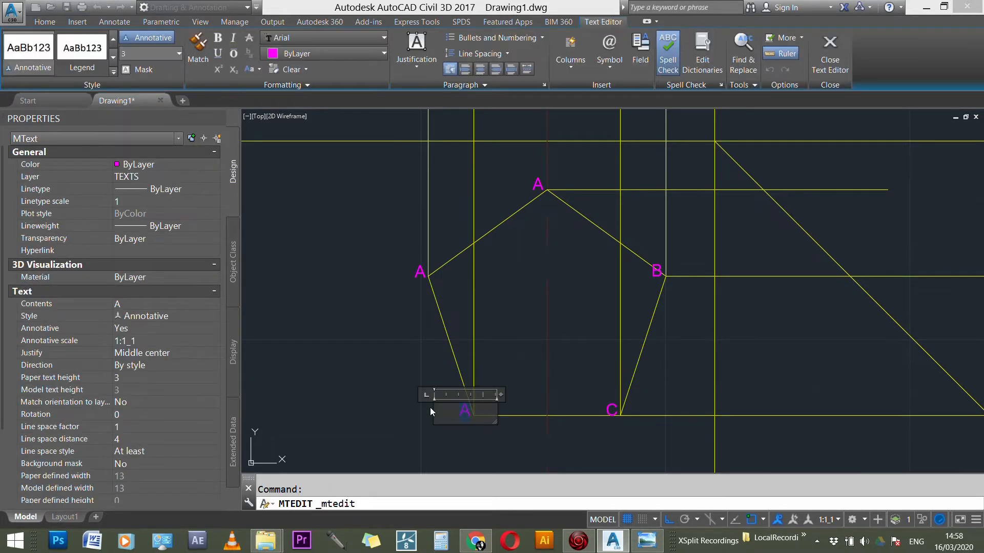
left_click(425, 216)
double_click(418, 270)
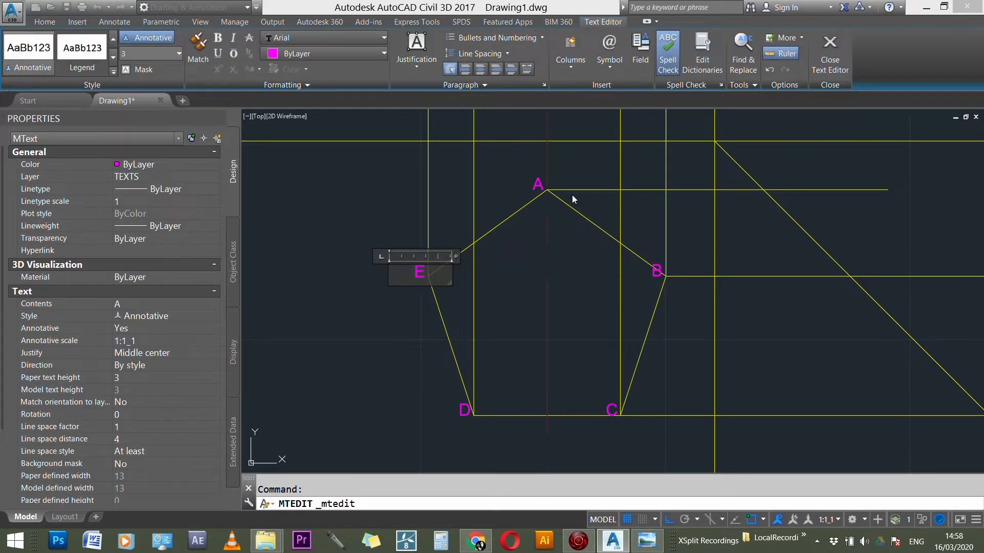
left_click(480, 162)
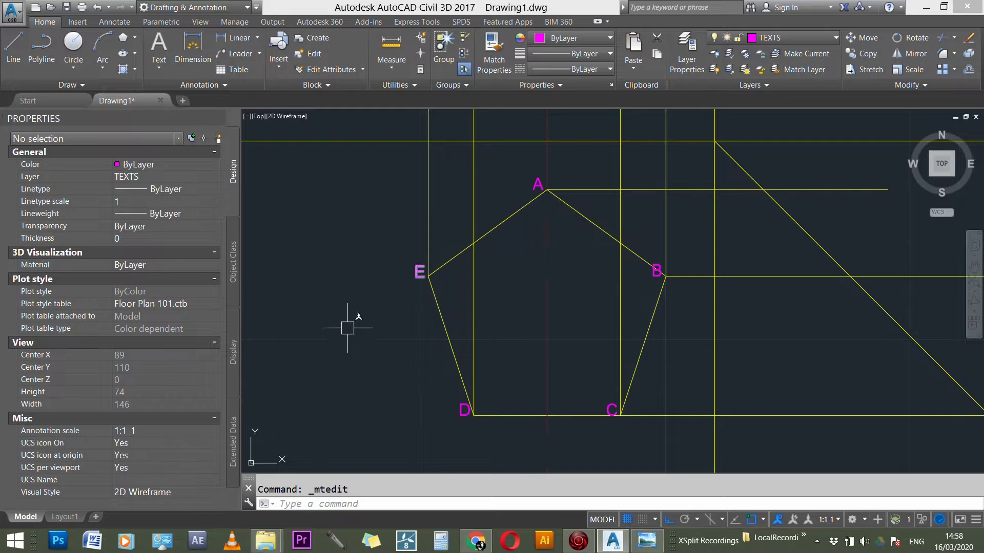
Step: Copy the A label from the pentagon's top corner to the five points along the front elevation's base line
scroll(382, 395, "down", 3)
scroll(494, 268, "up", 1)
scroll(503, 277, "down", 1)
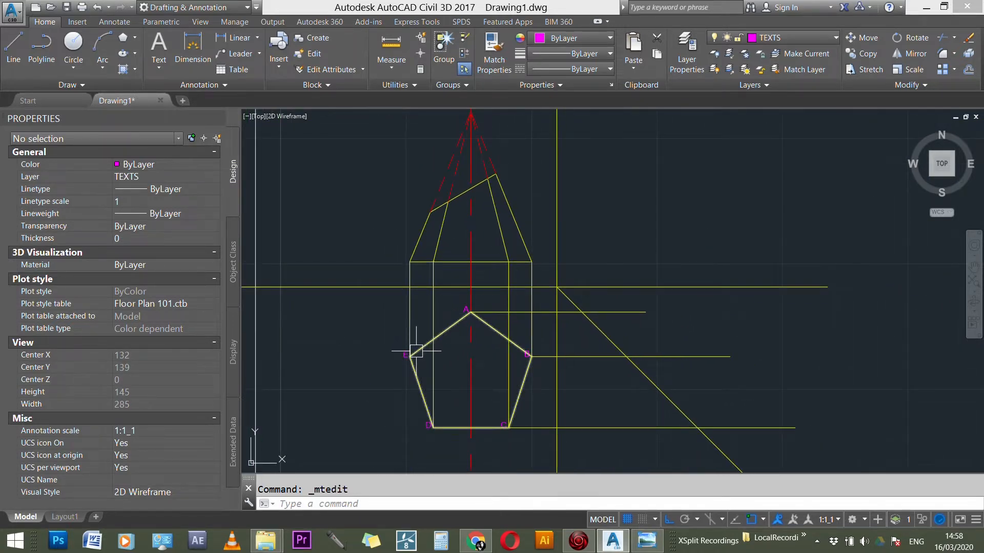
scroll(417, 351, "up", 1)
scroll(393, 368, "up", 2)
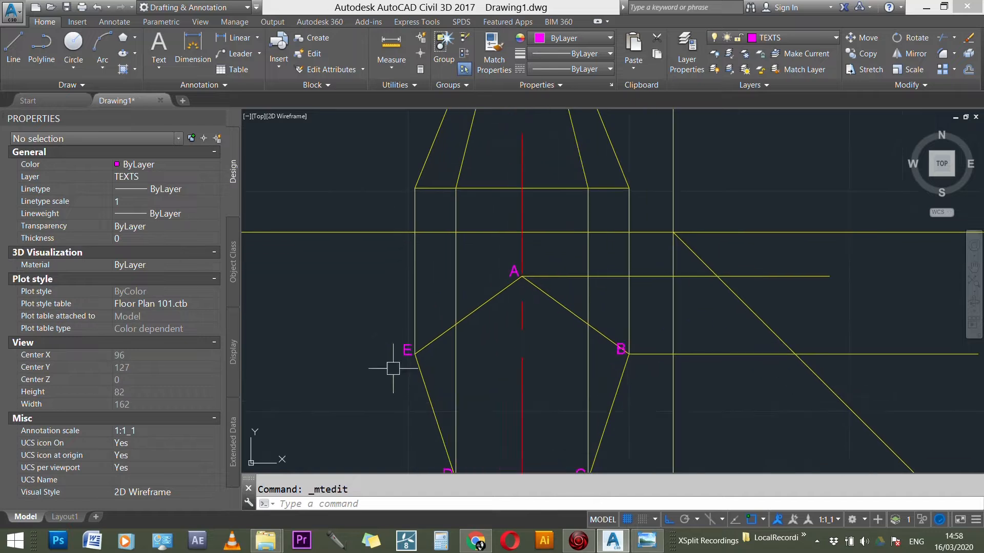
left_click(514, 270)
key("Escape")
type("CO")
key("Return")
left_click(514, 271)
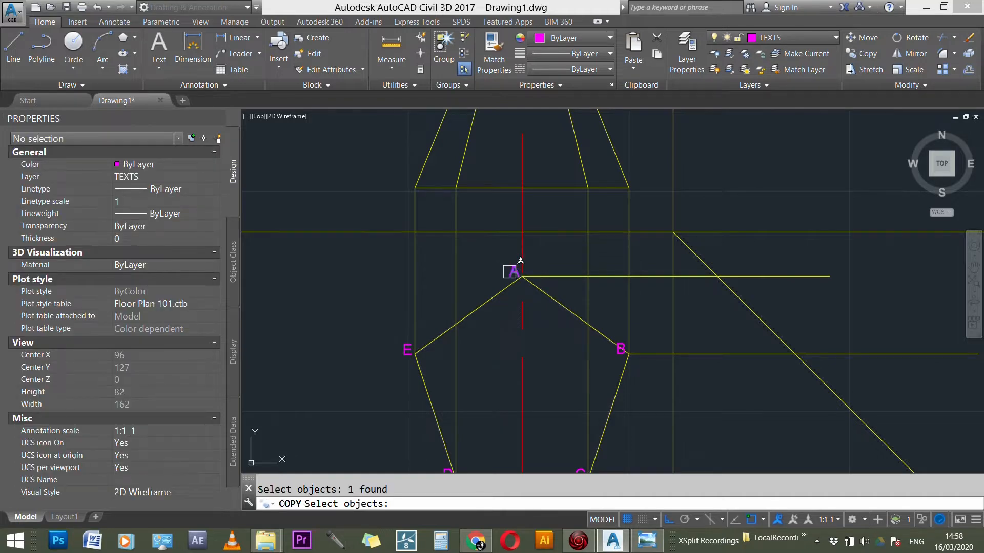
key("Return")
left_click(522, 277)
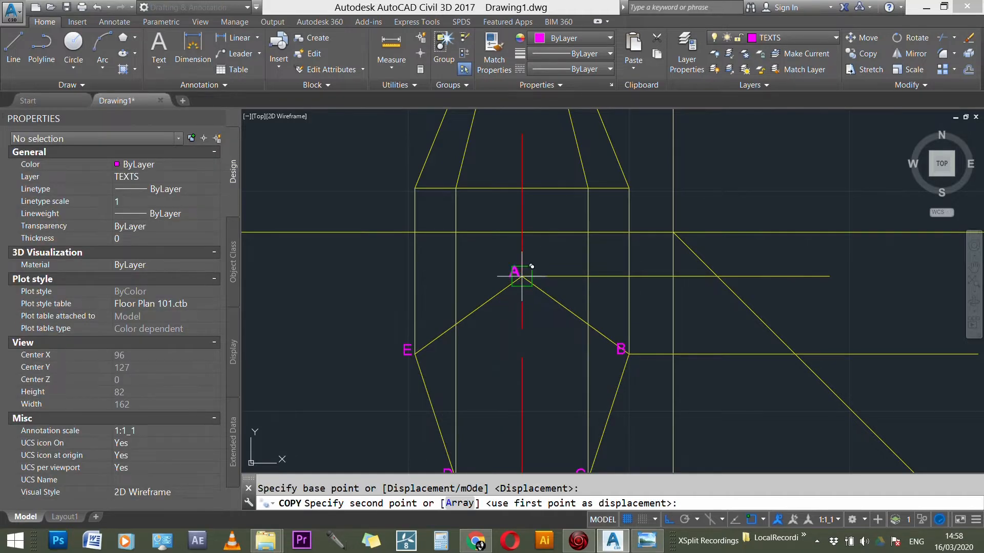
left_click(522, 189)
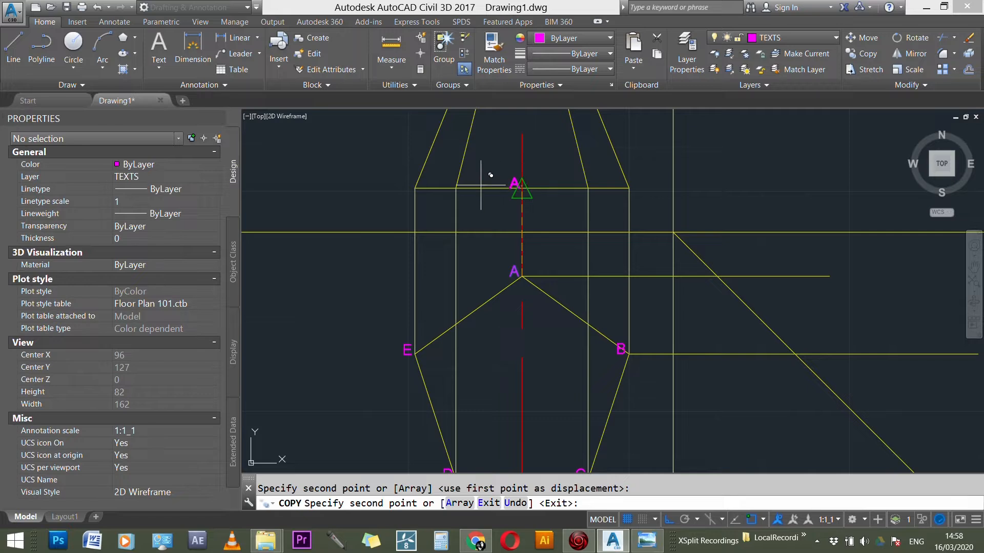
left_click(455, 189)
left_click(414, 189)
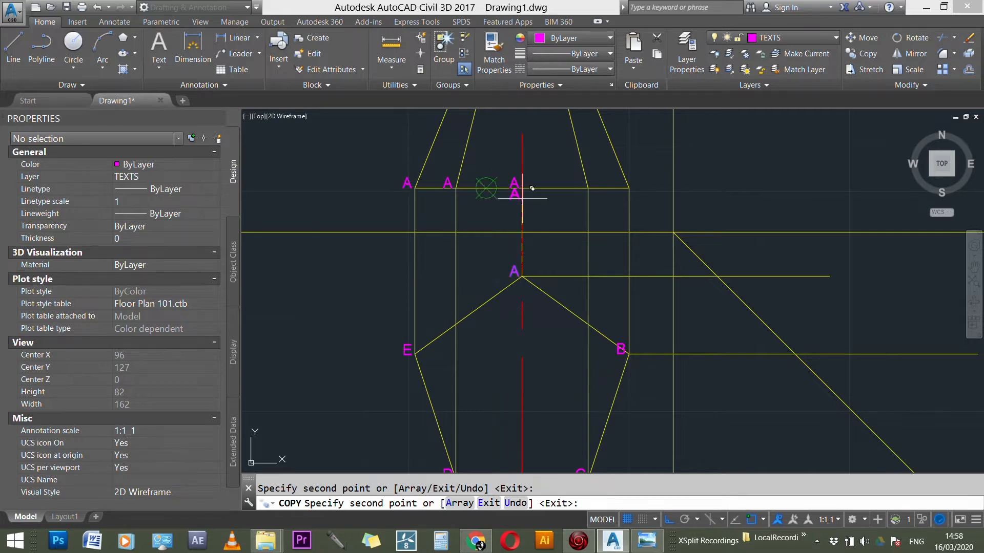
left_click(588, 188)
left_click(629, 189)
key("Escape")
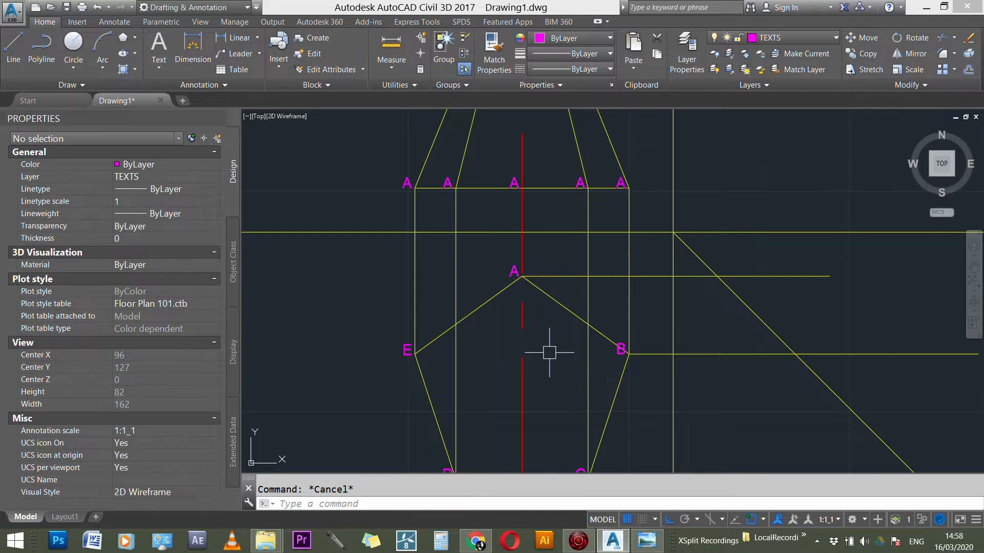
key("Escape")
Step: Change the two leftmost labels on the front elevation's base line to E and D, matching the plan corners below
scroll(546, 380, "down", 1)
scroll(529, 281, "down", 1)
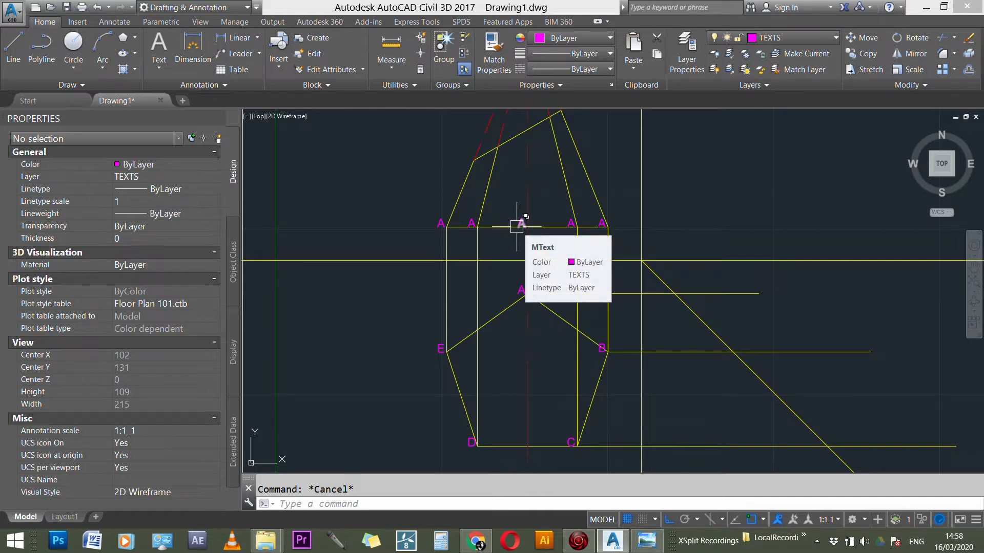
scroll(481, 377, "down", 2)
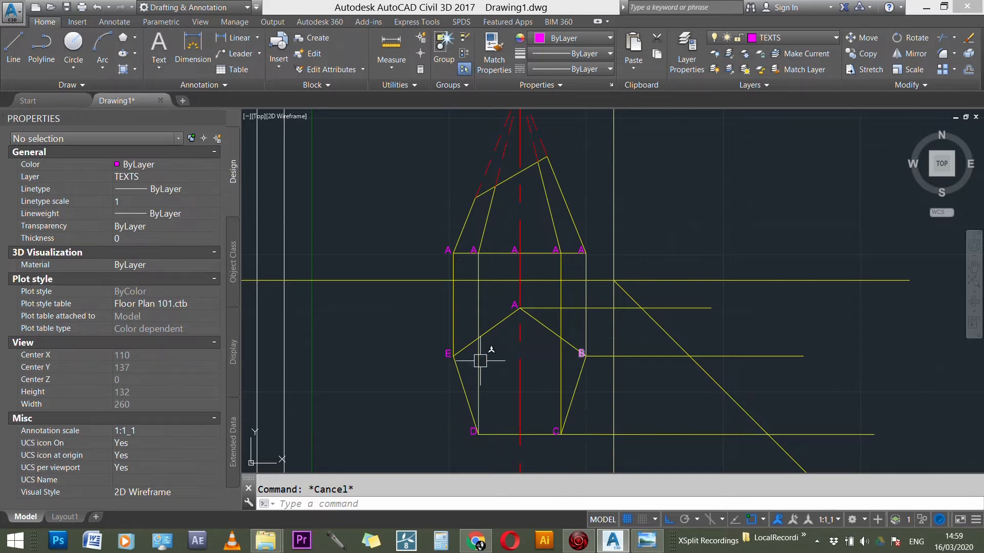
scroll(441, 248, "up", 2)
double_click(445, 251)
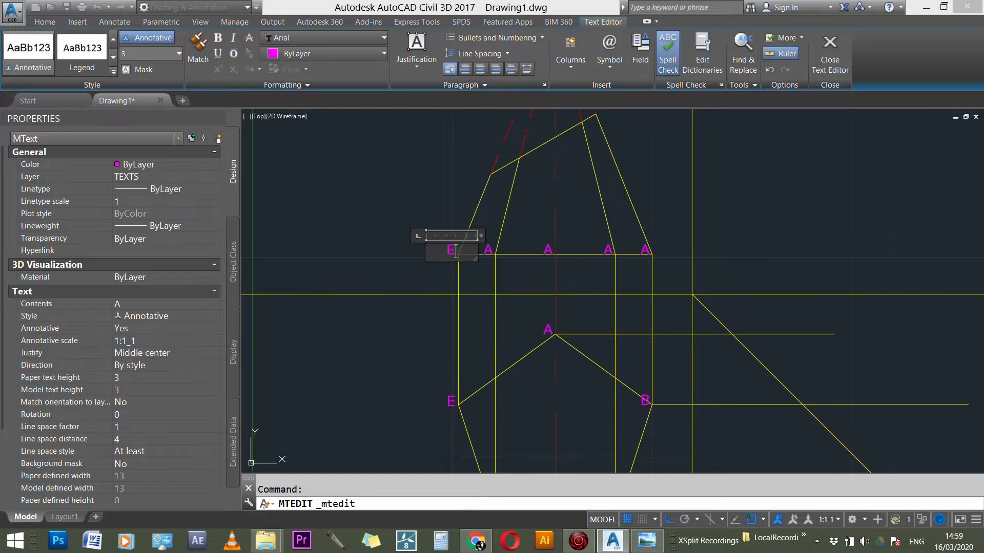
left_click(490, 247)
double_click(487, 246)
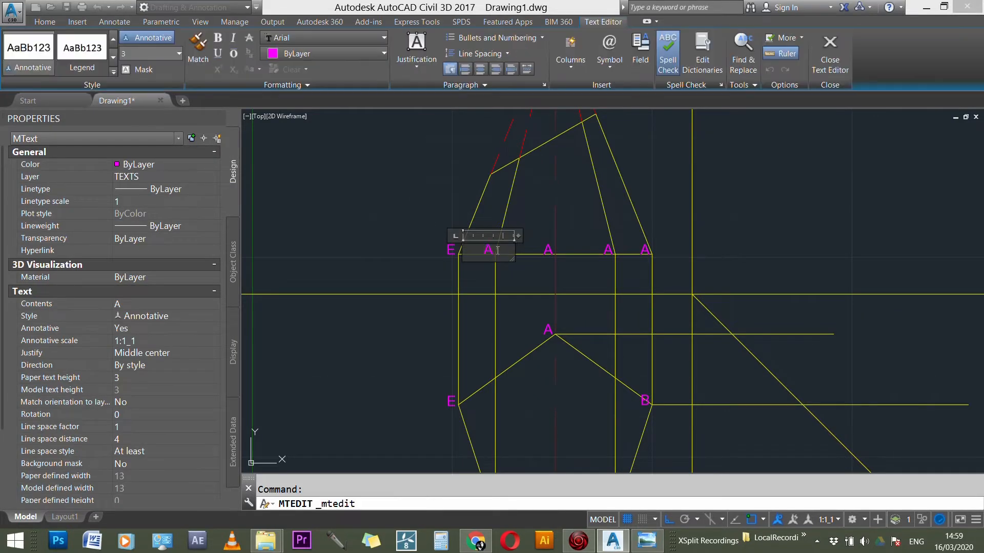
left_click(461, 207)
scroll(461, 206, "down", 2)
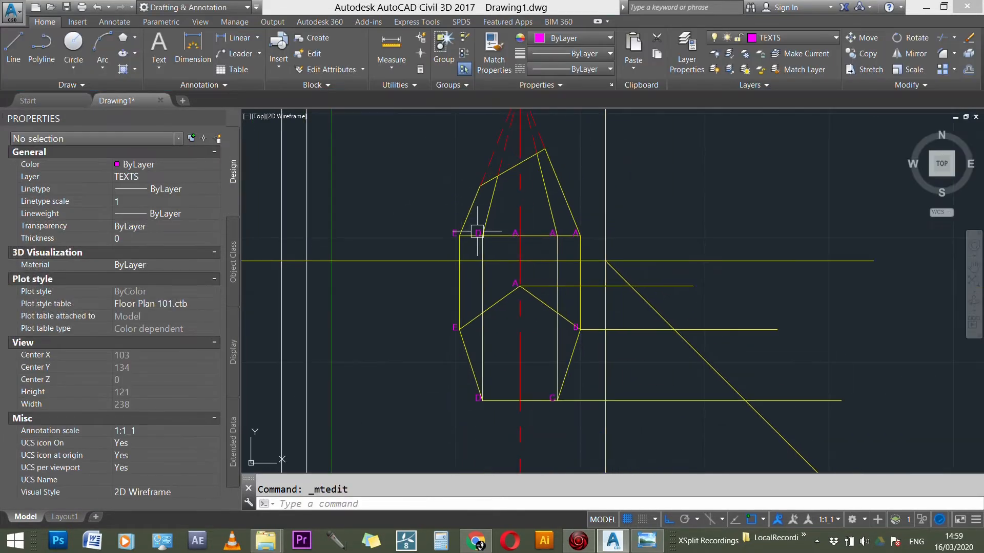
Step: Change the label on the elevation's base line directly above plan corner C to C
scroll(561, 372, "up", 2)
left_click(555, 379)
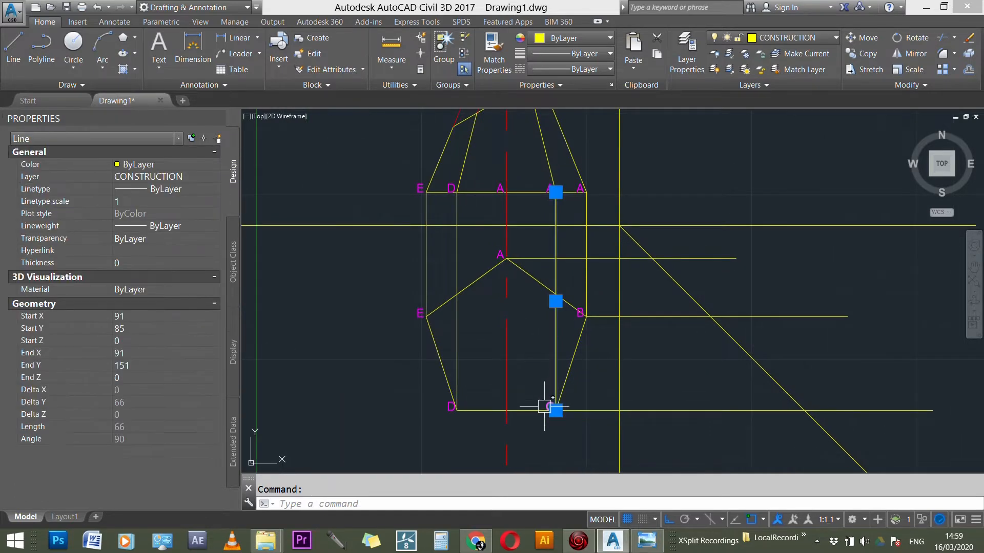
scroll(545, 408, "up", 2)
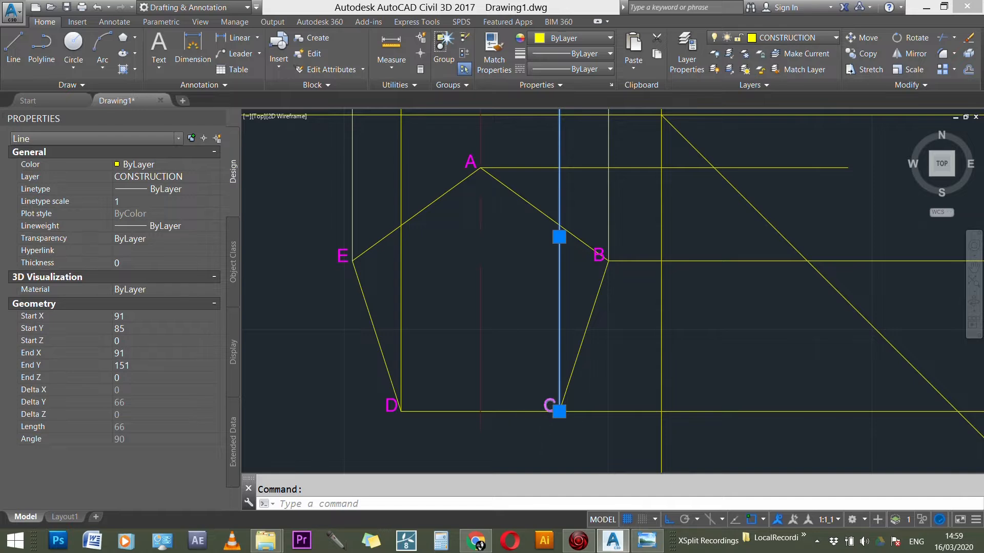
scroll(547, 406, "up", 3)
scroll(594, 418, "down", 5)
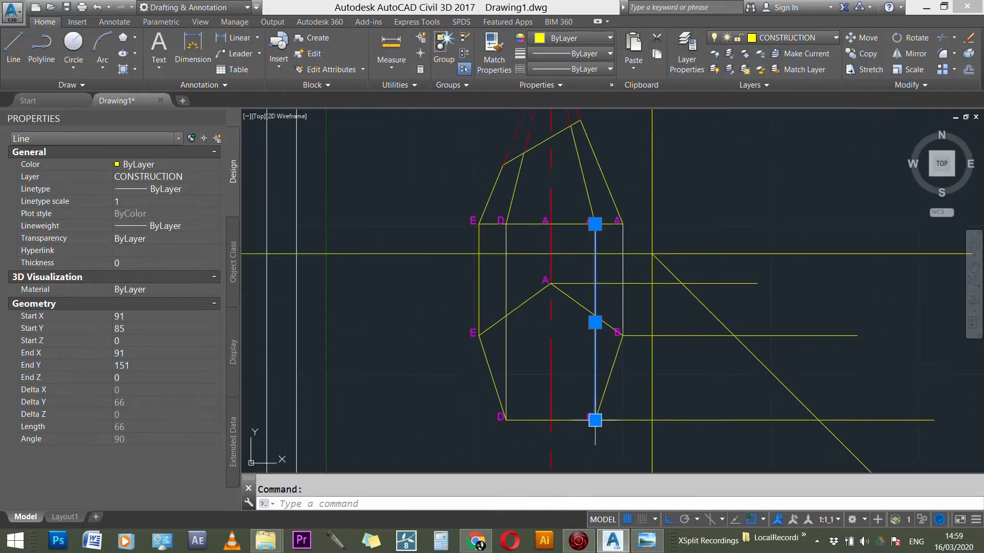
scroll(589, 215, "up", 3)
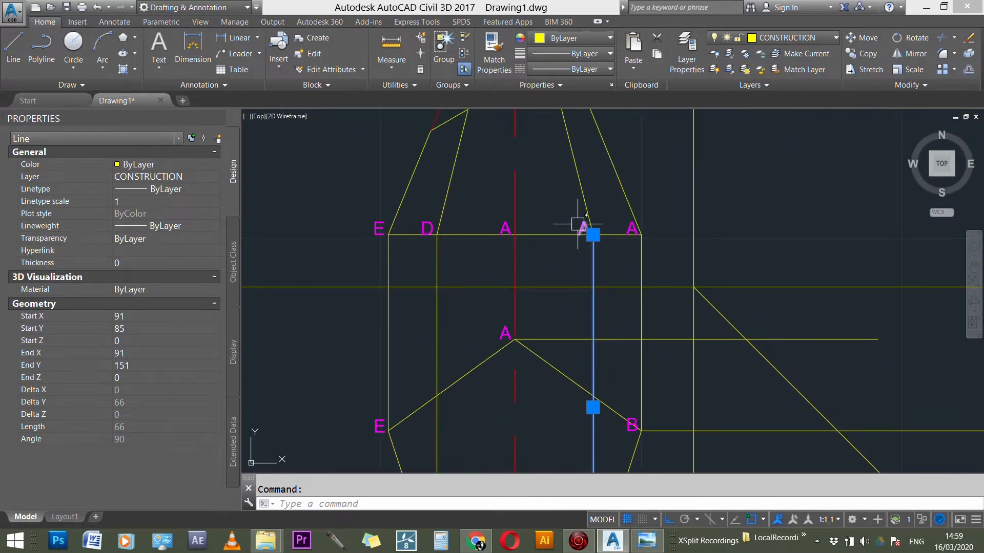
key("Escape")
double_click(582, 226)
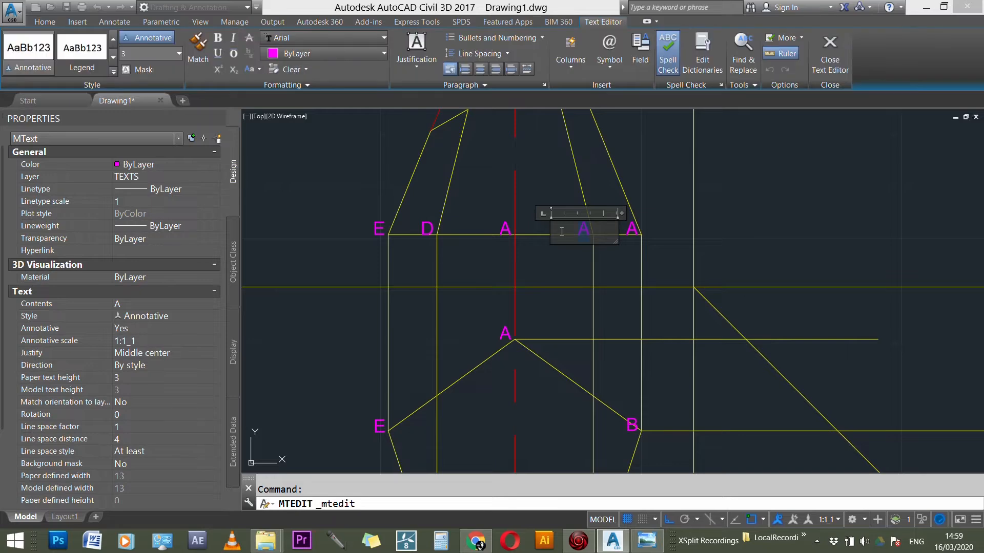
left_click(543, 275)
Step: Change the rightmost label on the front elevation's base line to B
scroll(589, 246, "up", 3)
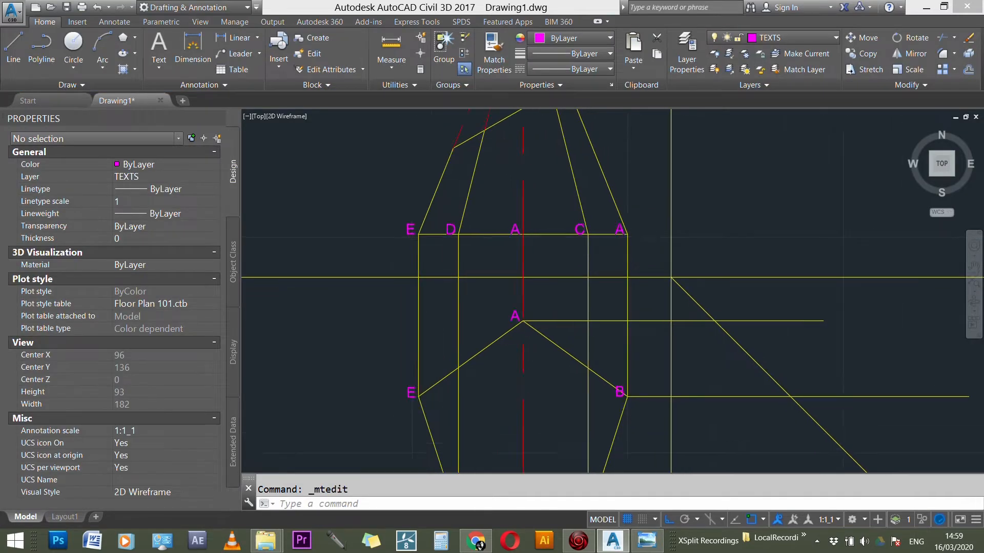
double_click(612, 231)
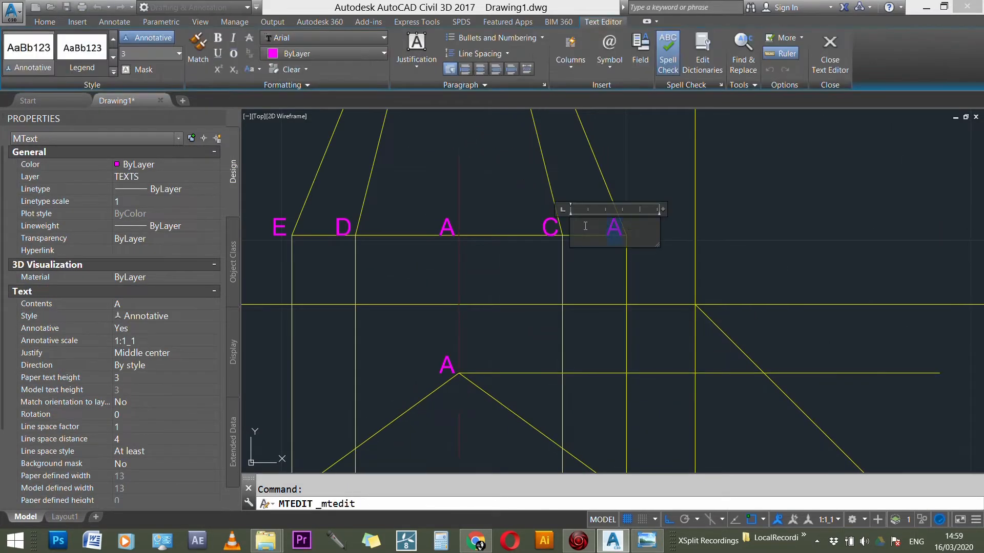
type("B")
left_click(682, 184)
Step: Delete the A label at the middle of the front elevation's base line
scroll(666, 197, "down", 3)
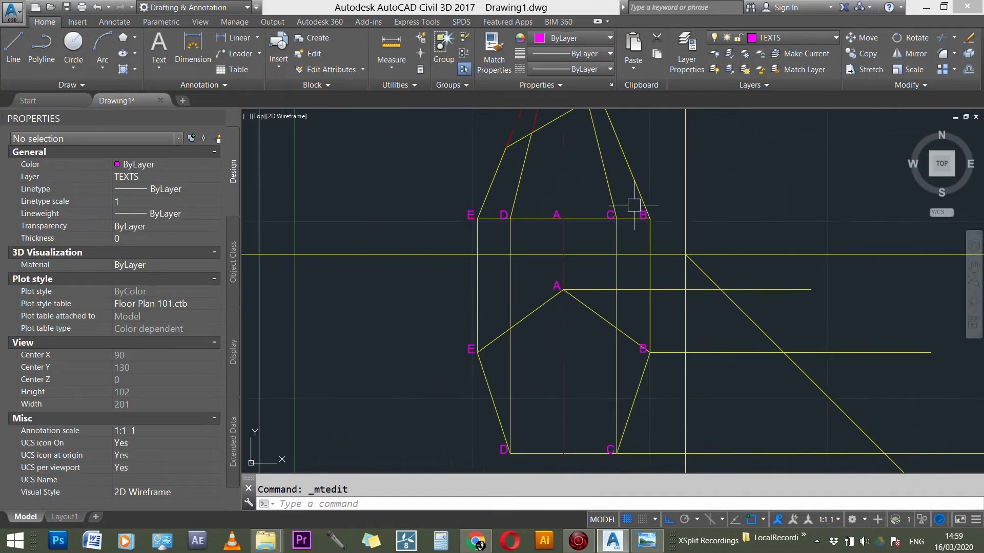
scroll(562, 208, "down", 2)
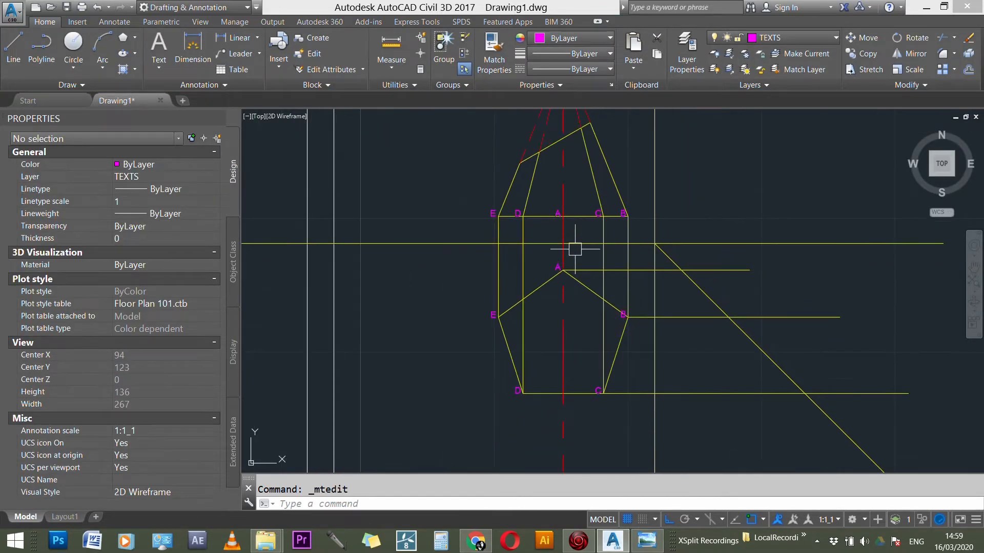
scroll(555, 204, "up", 3)
left_click(558, 219)
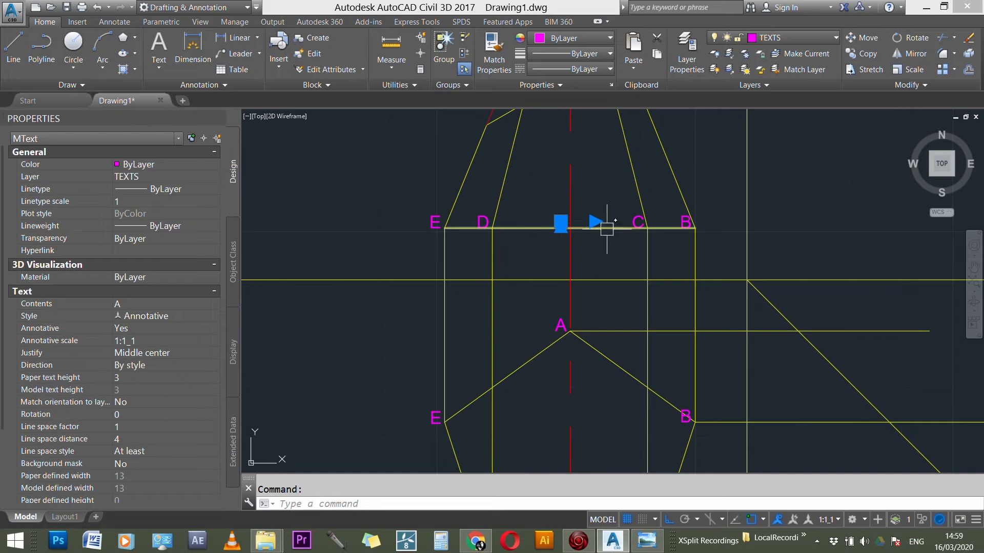
key("Delete")
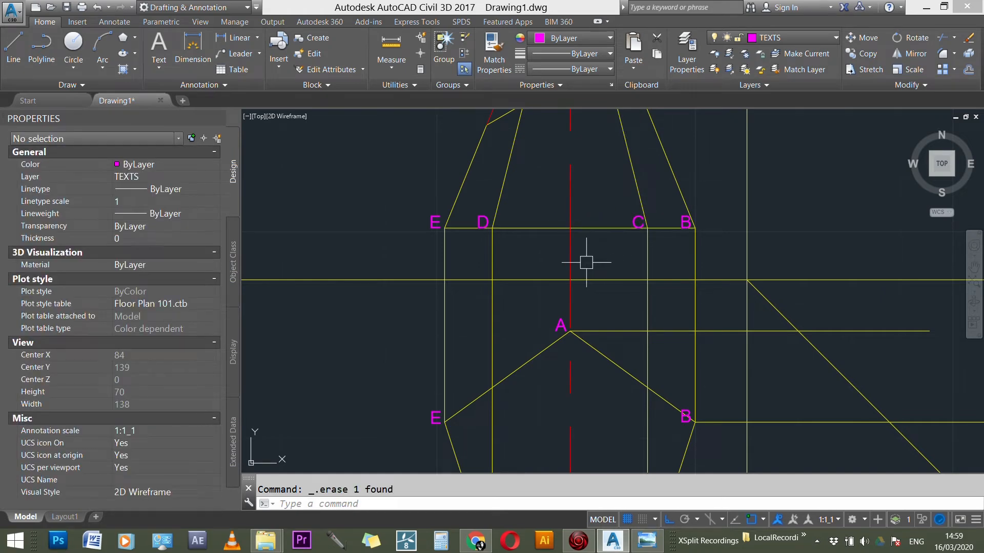
Step: Switch to Windows Photo Viewer and examine the front and side views of the pentagon based pyramid in the reference photo
scroll(526, 223, "down", 2)
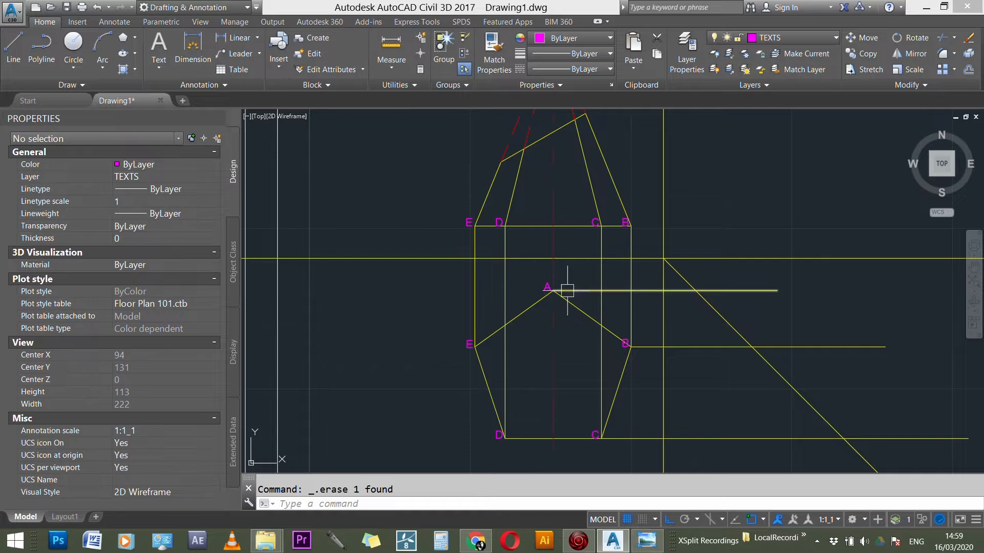
scroll(515, 314, "down", 3)
scroll(764, 347, "up", 4)
scroll(572, 303, "down", 2)
scroll(573, 306, "down", 1)
left_click(647, 541)
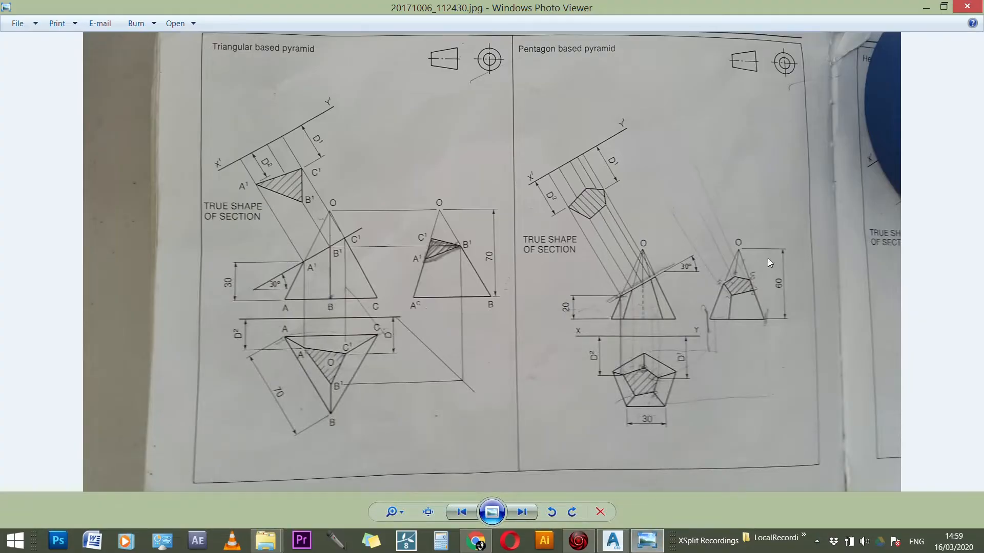
scroll(769, 304, "up", 8)
left_click_drag(580, 295, 347, 332)
scroll(359, 332, "down", 4)
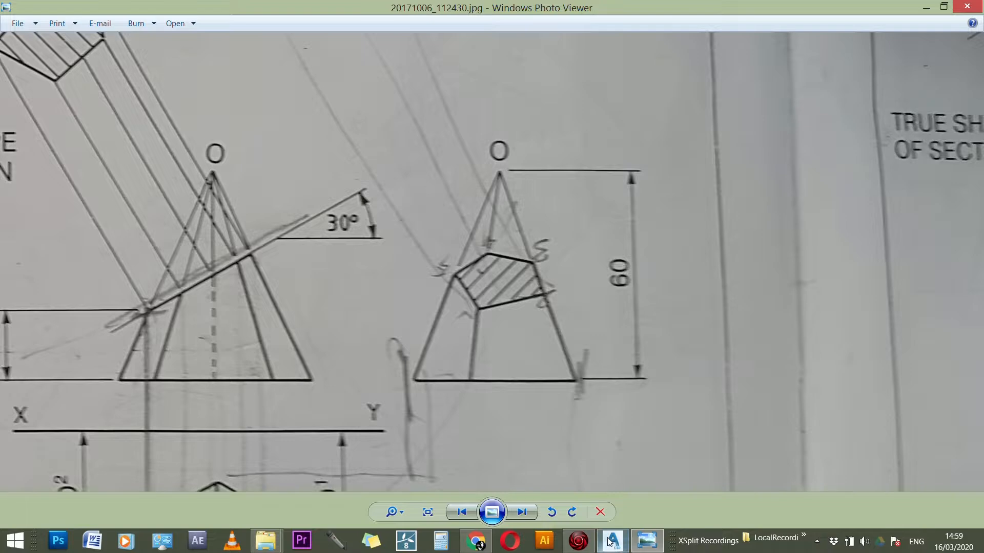
Step: Switch back to AutoCAD and trim the horizontal projection lines from plan corners A, B and C beyond the 45° line
left_click(609, 542)
scroll(593, 303, "up", 2)
type("tr")
key("Return")
left_click(565, 301)
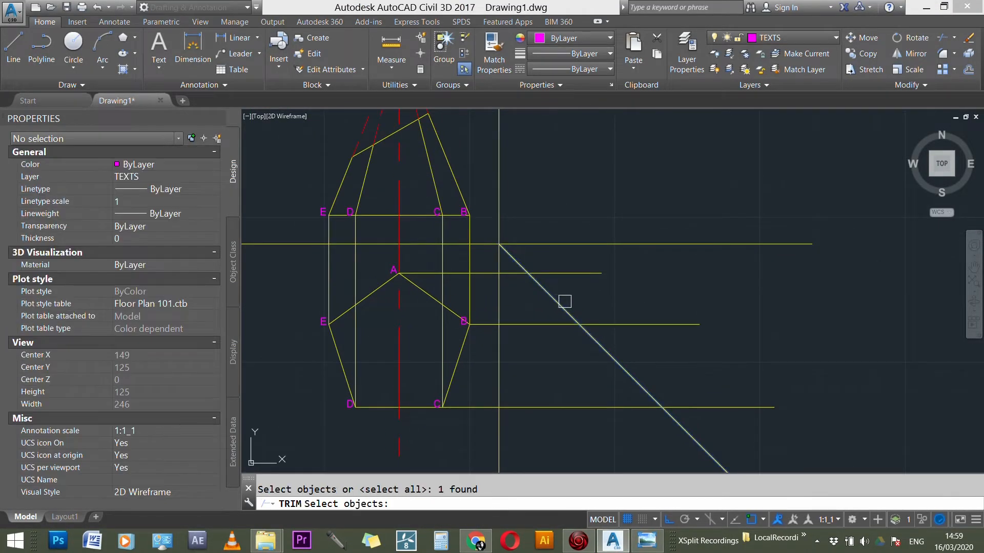
left_click(583, 277)
left_click(643, 325)
left_click(726, 407)
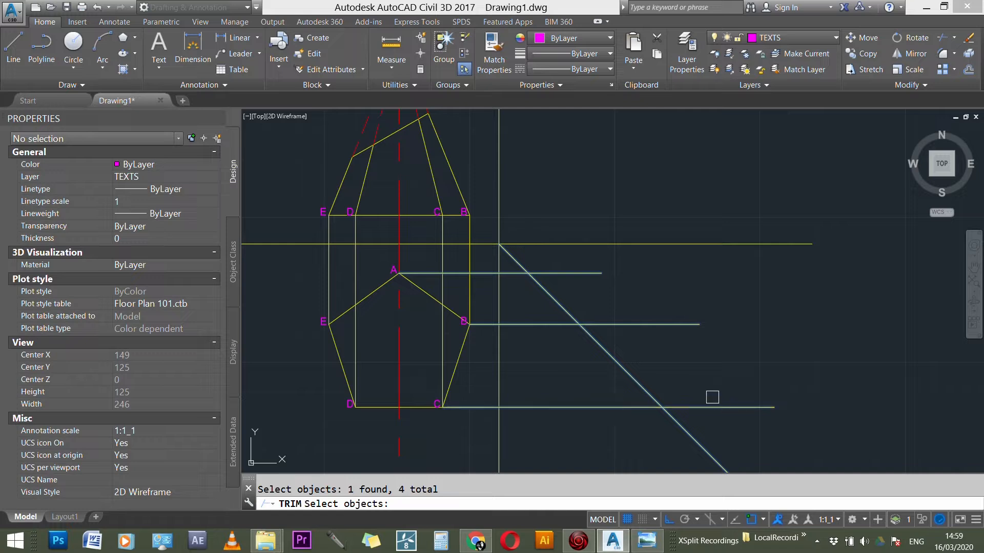
key("Return")
left_click(713, 405)
left_click(654, 325)
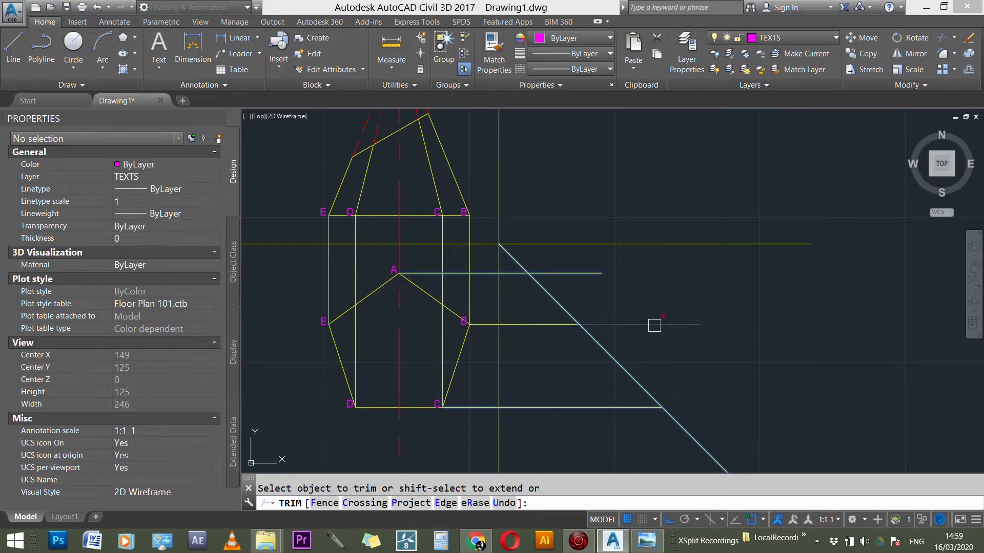
left_click(575, 274)
key("Escape")
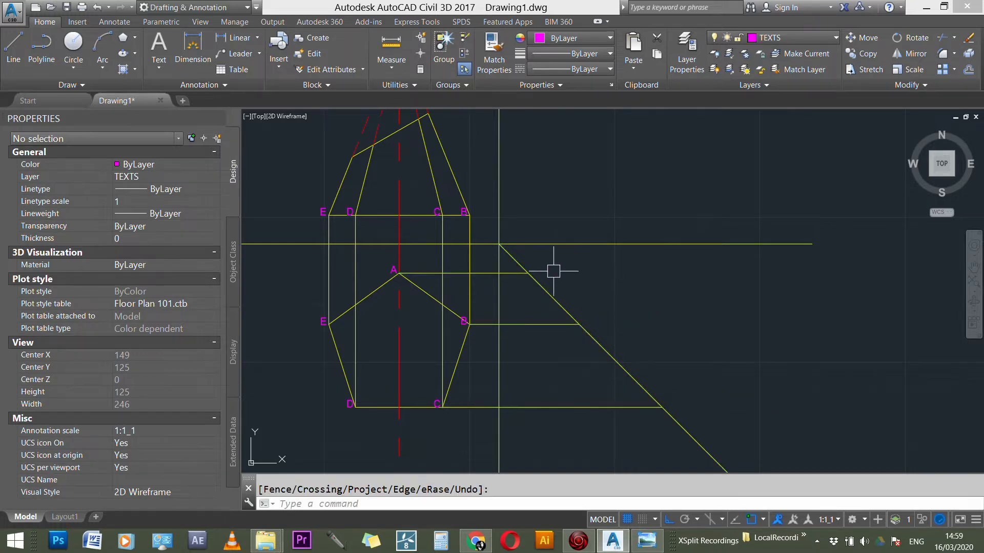
Step: Make CONSTRUCTION the current layer
key("Return")
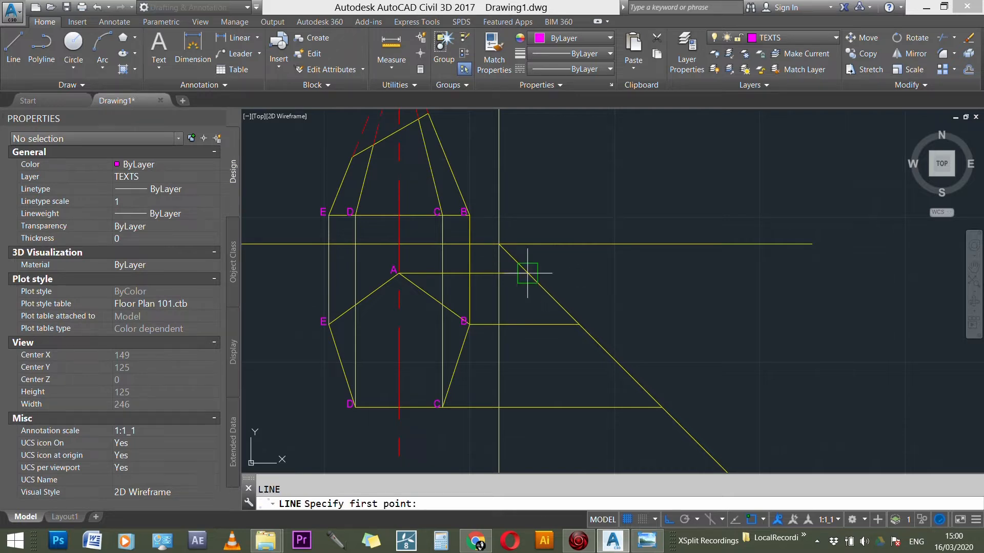
left_click(531, 273)
scroll(610, 359, "down", 3)
left_click(792, 38)
left_click(775, 84)
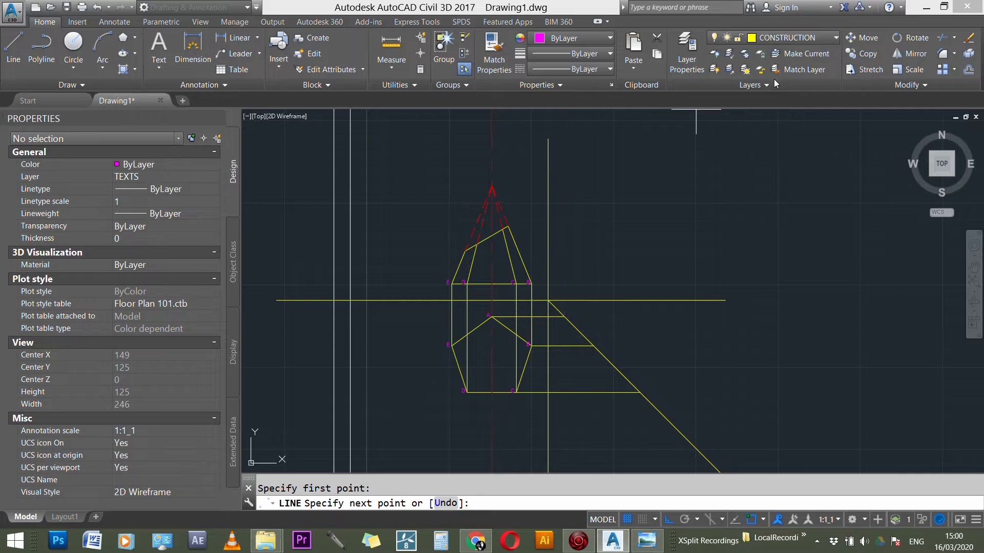
key("Escape")
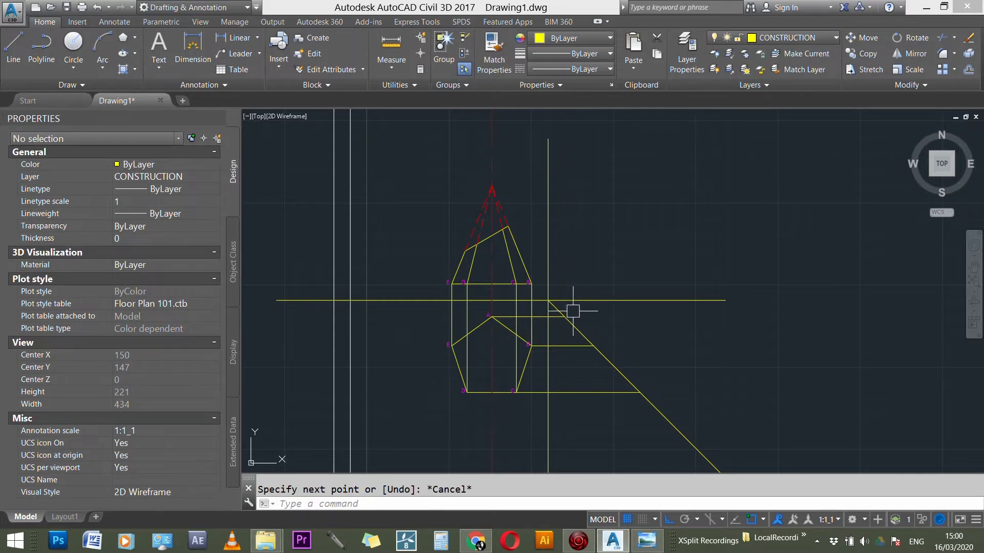
Step: Draw a vertical projection line upward from where corner A's horizontal projector meets the 45° line, ending above the elevation's base level
key("Return")
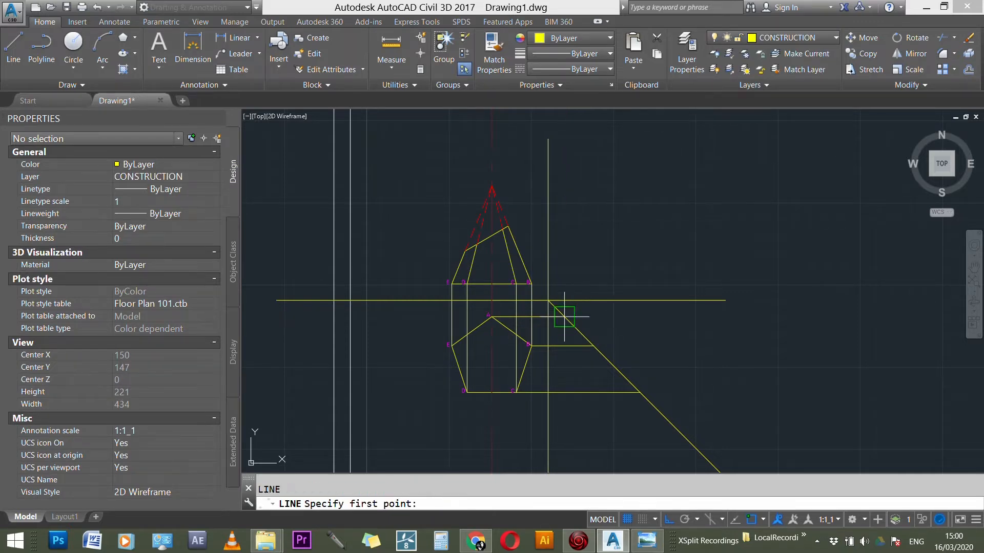
scroll(564, 317, "up", 3)
left_click(561, 321)
scroll(659, 318, "down", 3)
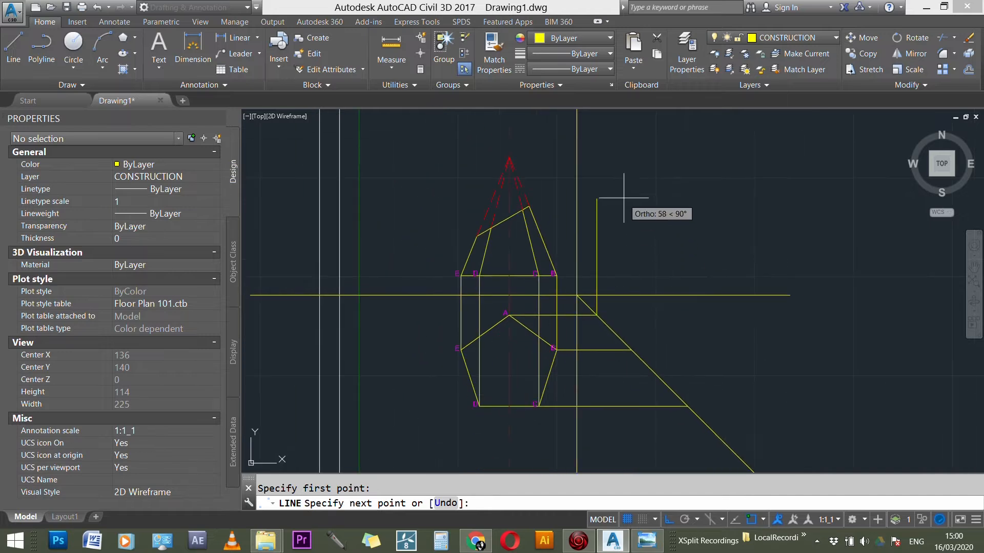
left_click(597, 233)
key("Escape")
Step: Draw vertical projection lines about 75 and 105 units long upward from where the B and C projectors meet the 45° line
key("Return")
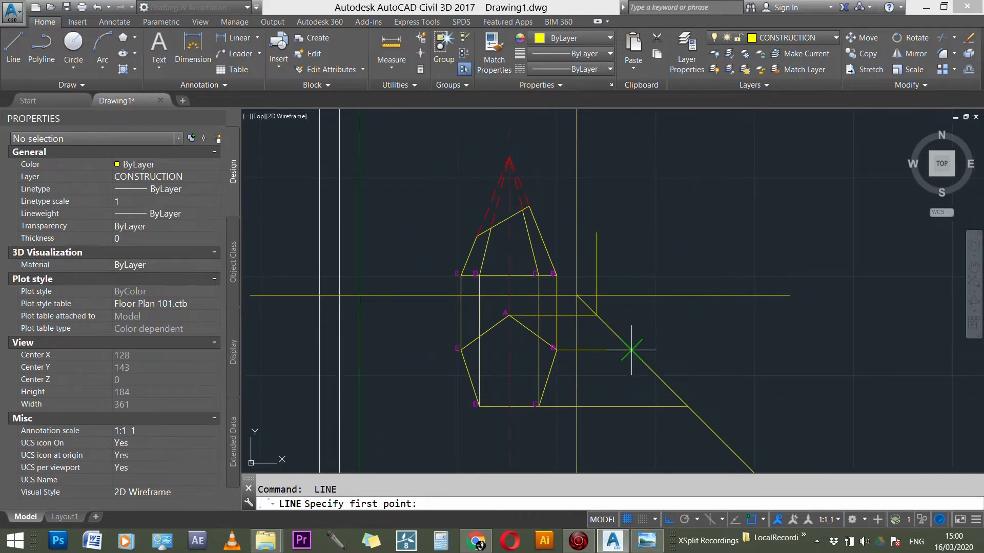
left_click(632, 350)
left_click(634, 202)
key("Escape")
key("Return")
left_click(687, 405)
left_click(661, 204)
key("Escape")
Step: Draw a horizontal line about 84 units long from the elevation's base corner B to beyond the outermost vertical projection line
scroll(576, 261, "up", 3)
key("Return")
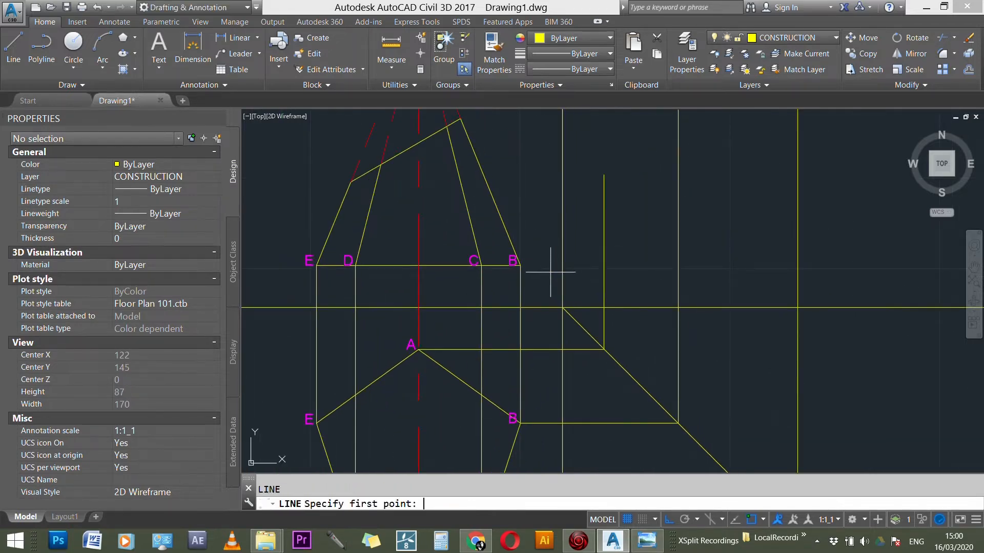
left_click(520, 266)
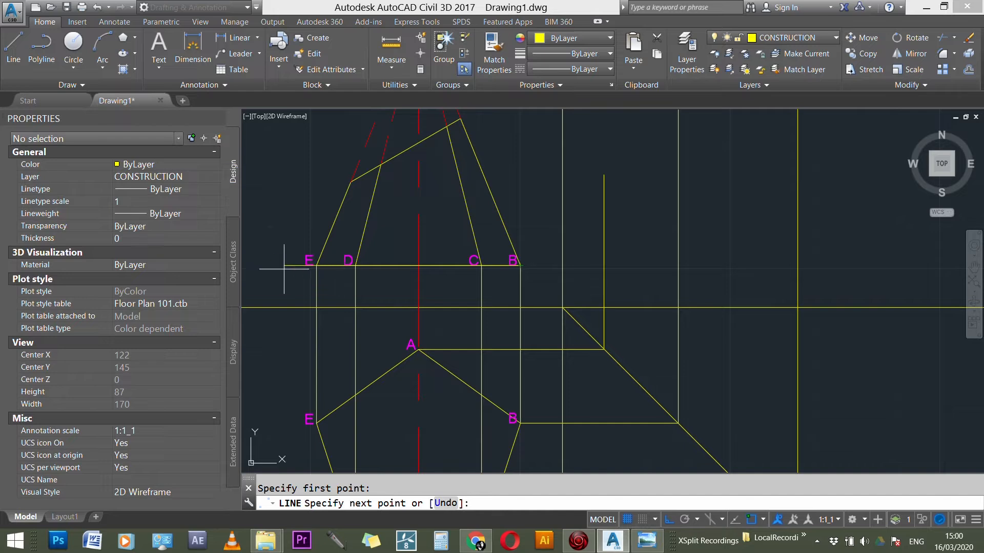
scroll(582, 277, "down", 2)
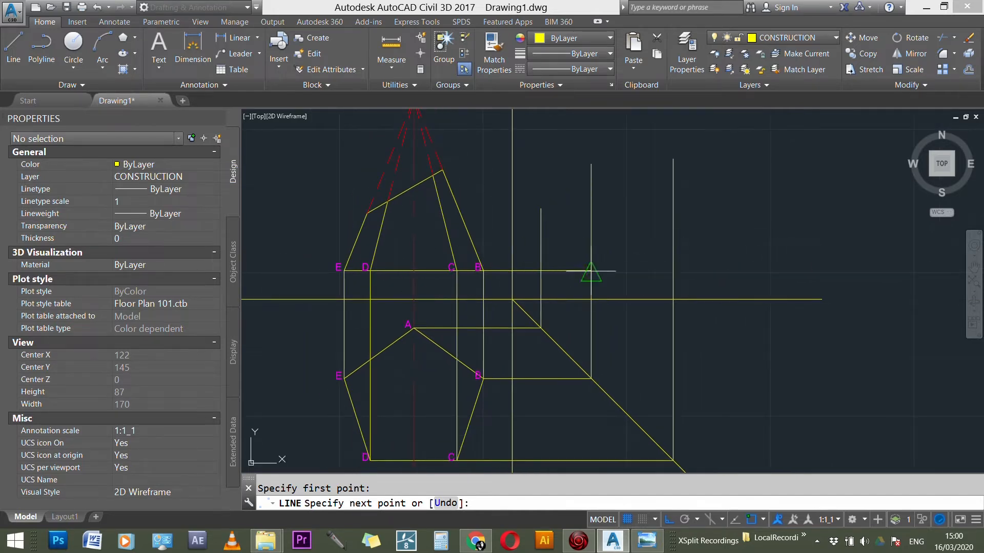
left_click(723, 268)
key("Escape")
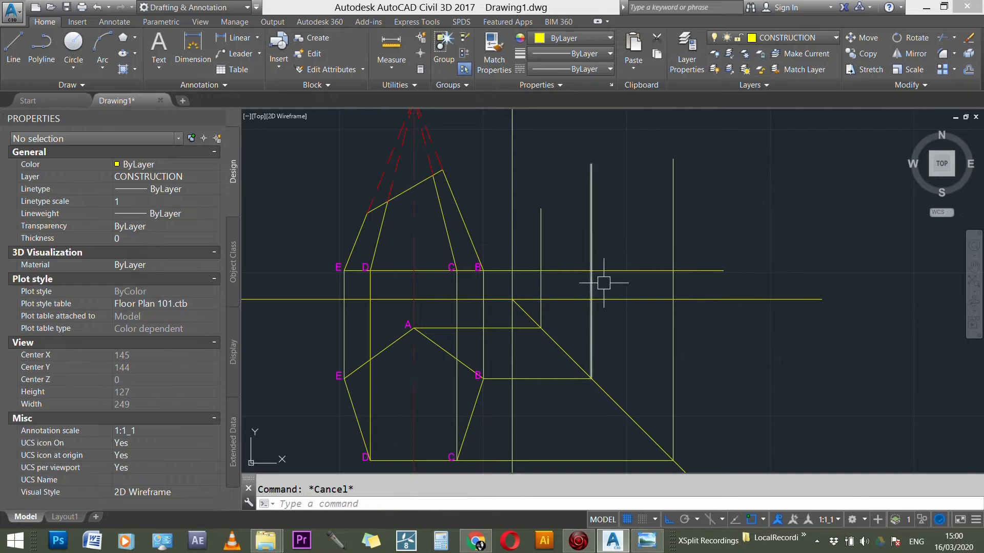
Step: Stretch both ends of the new horizontal line so it spans only from A's vertical projector to C's vertical projector
scroll(627, 299, "down", 2)
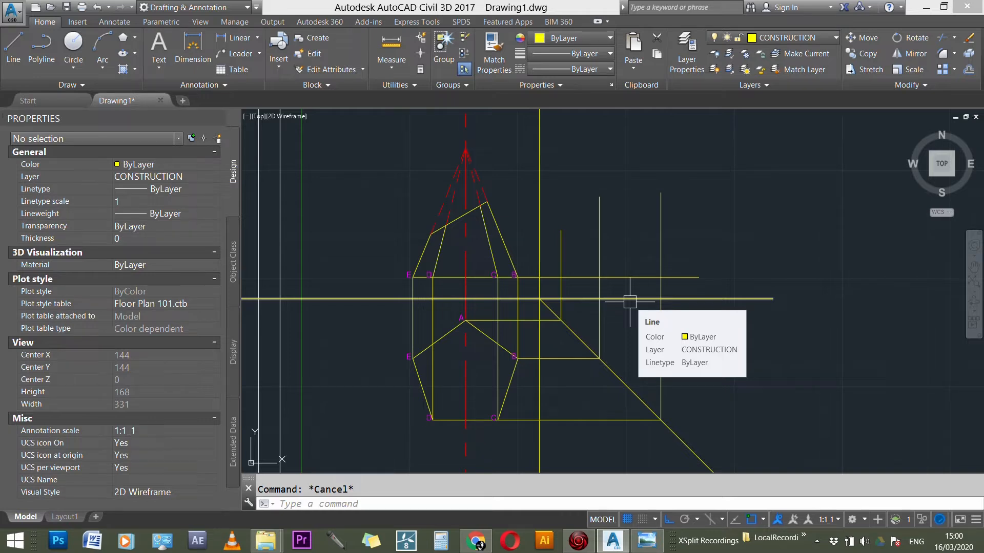
scroll(605, 285, "up", 3)
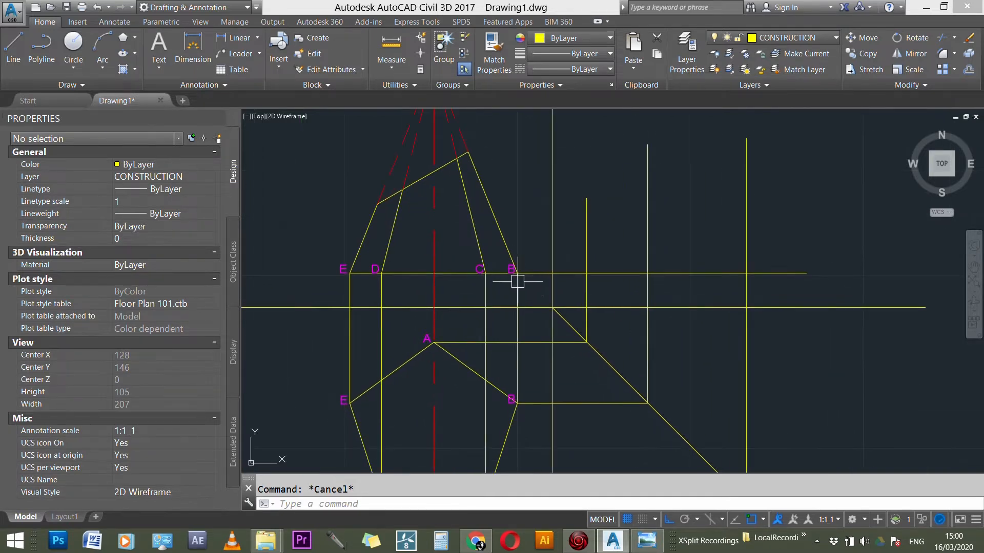
left_click(566, 275)
mouse_move(516, 275)
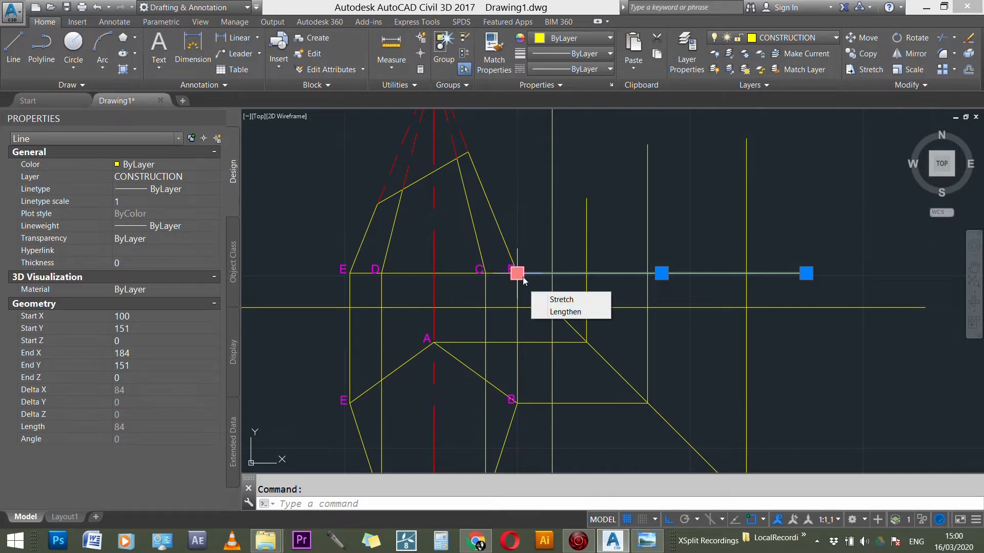
left_click(518, 274)
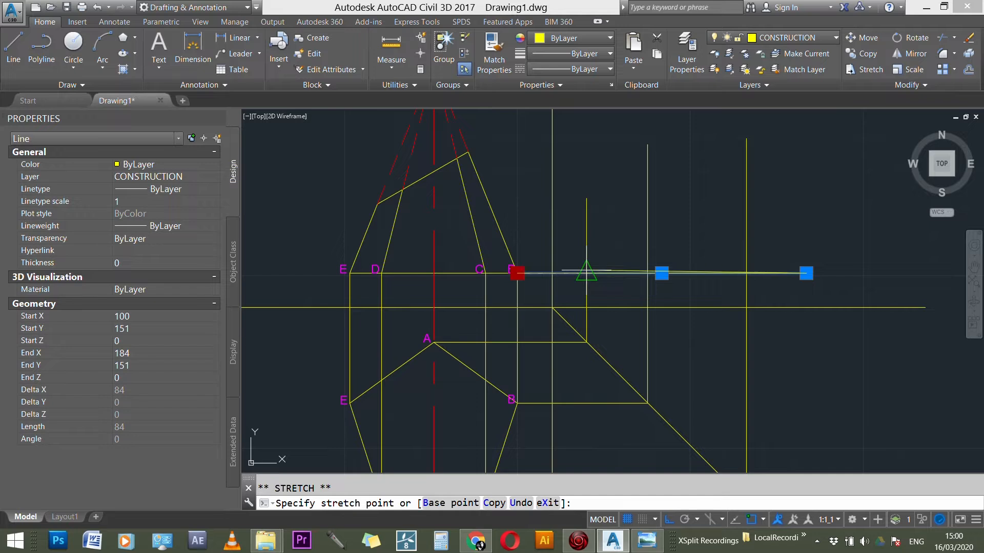
left_click(586, 273)
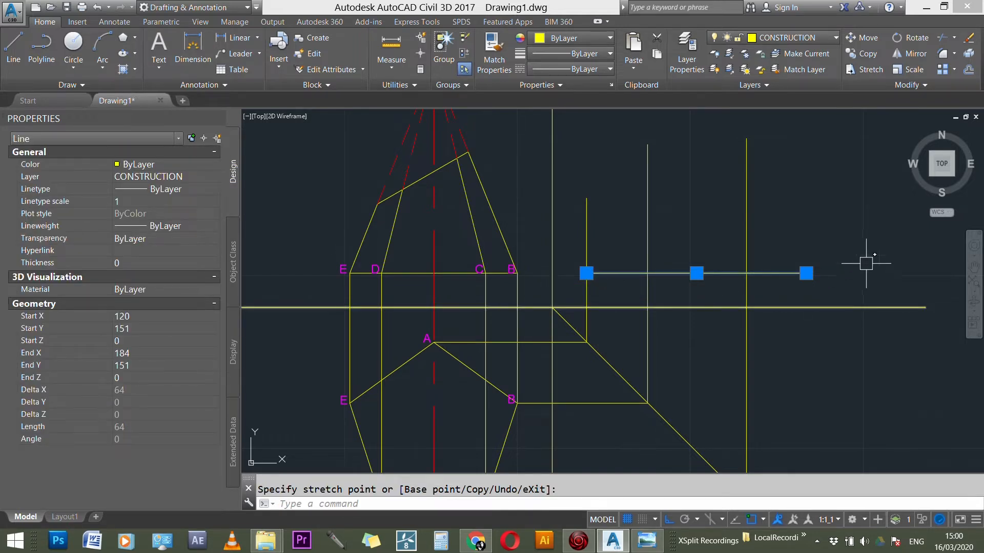
left_click(806, 274)
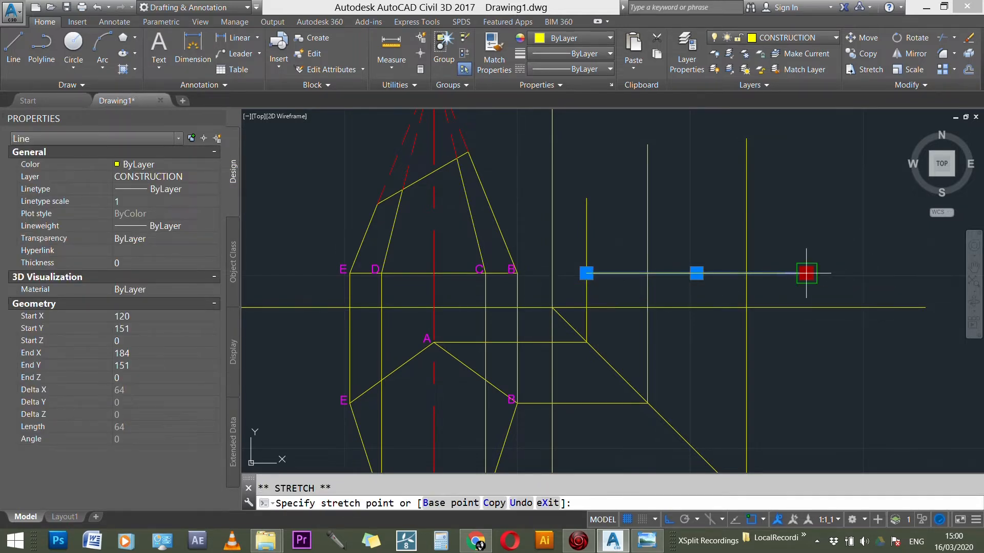
left_click(746, 273)
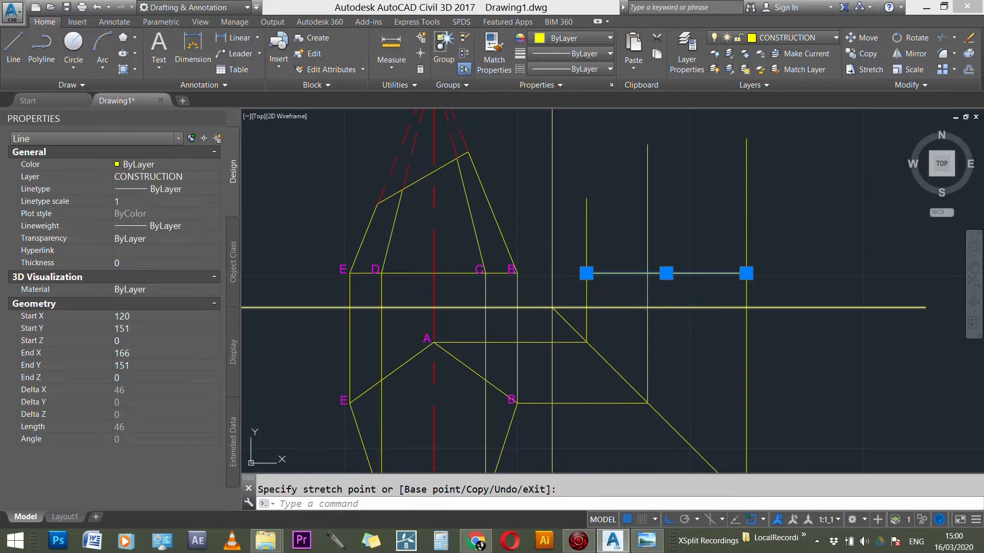
key("Escape")
scroll(575, 293, "down", 2)
scroll(672, 292, "up", 4)
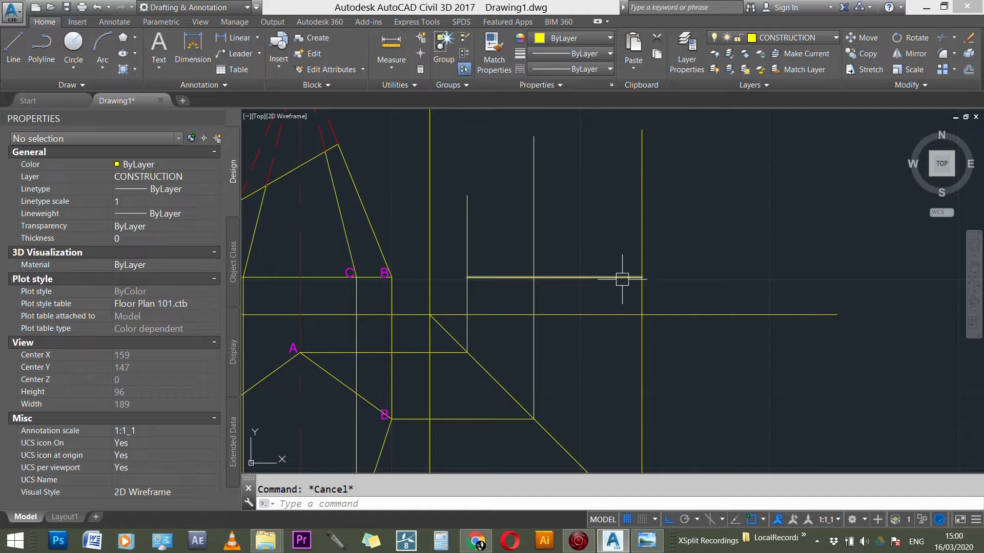
left_click(622, 278)
key("Escape")
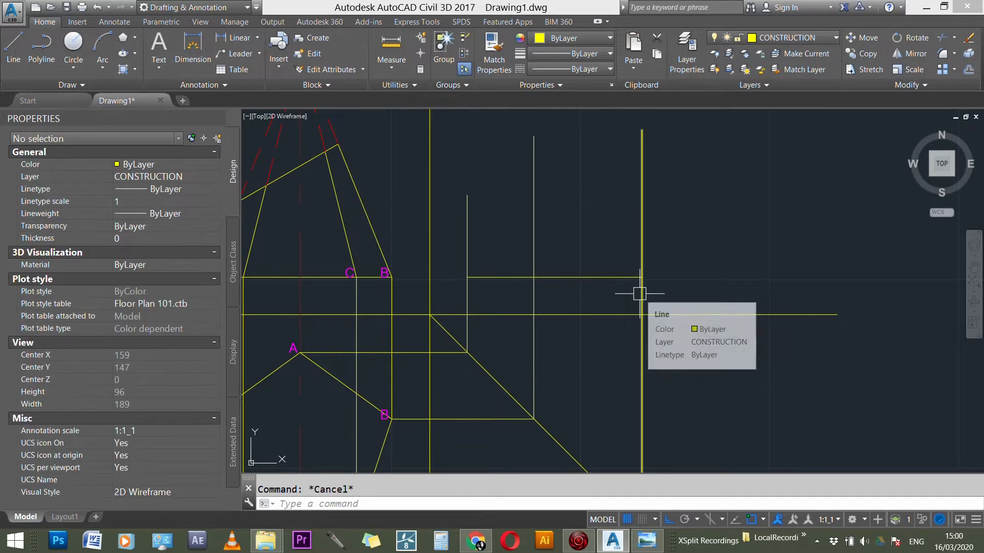
Step: Shorten the vertical projection line from B so its upper end meets the side view's base line
scroll(646, 292, "down", 2)
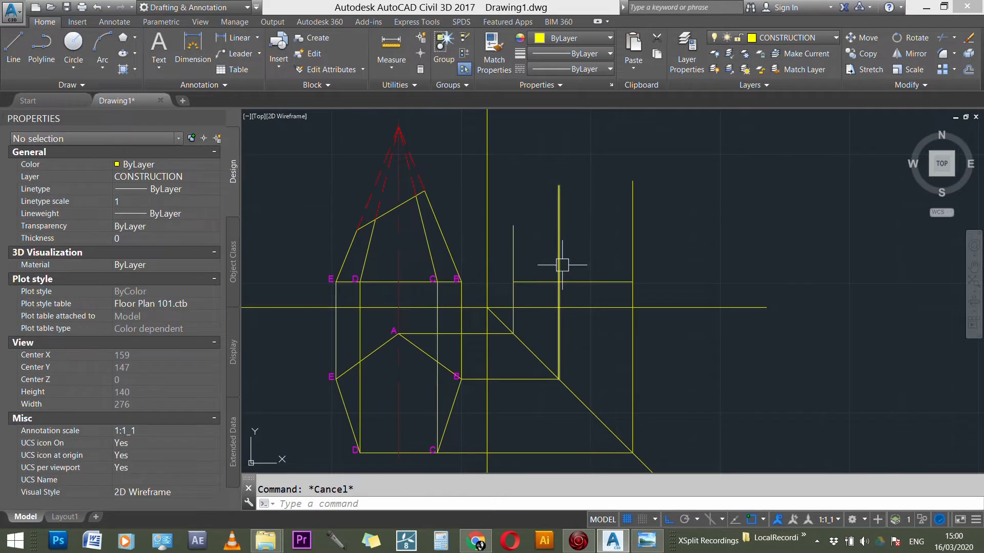
scroll(590, 246, "up", 3)
left_click(559, 144)
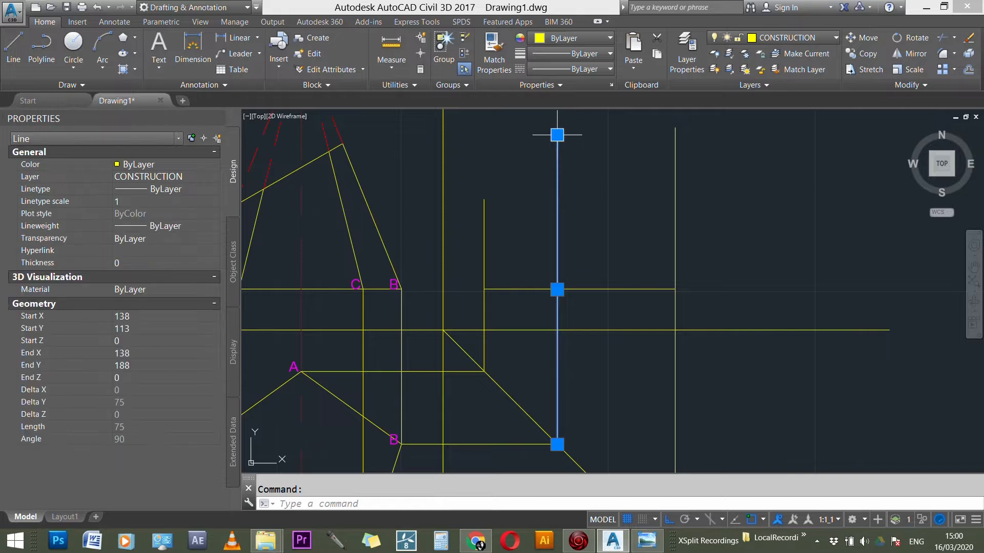
left_click(557, 135)
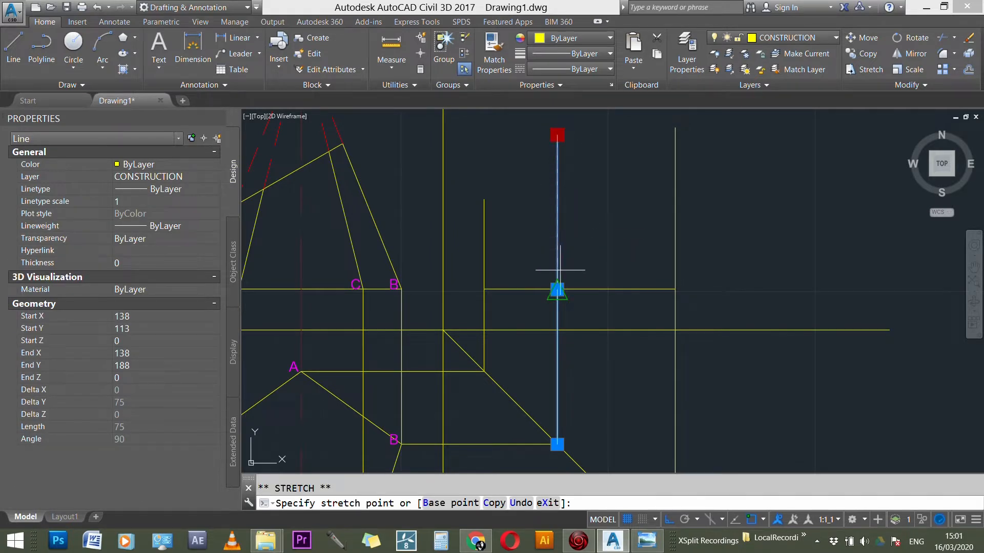
left_click(557, 290)
Step: Shorten A's vertical projection line so its upper end coincides with the left endpoint of the side view's base line
left_click(484, 239)
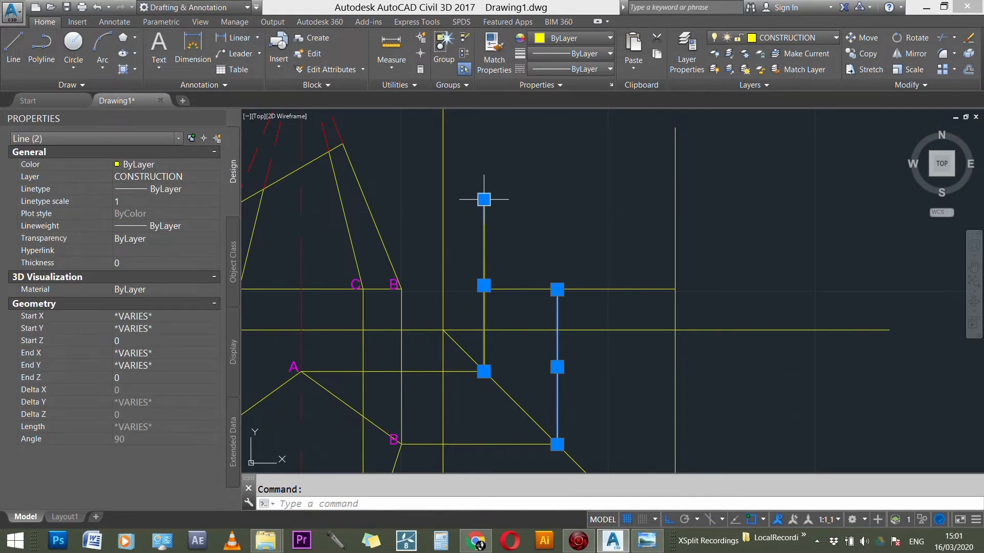
left_click(483, 284)
key("Escape")
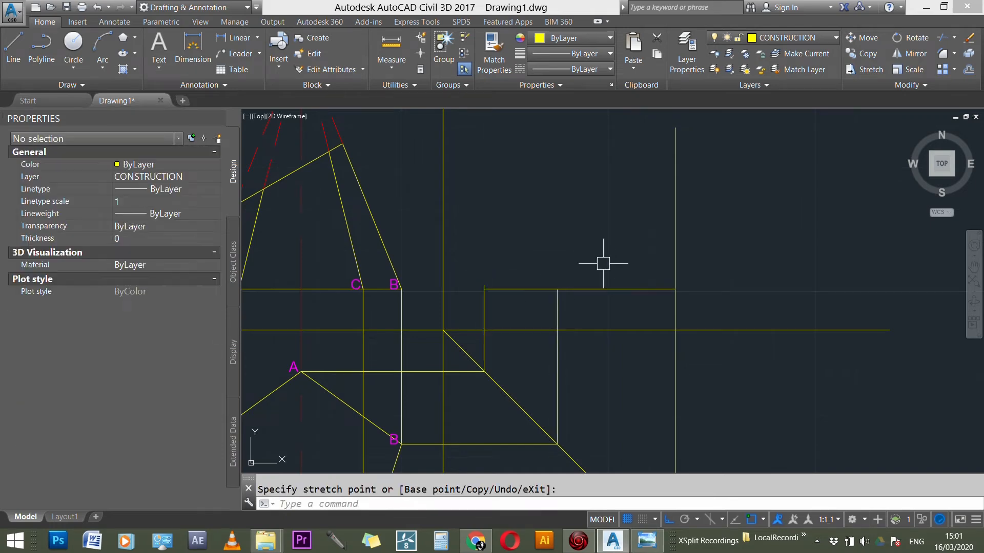
scroll(486, 303, "up", 3)
left_click(487, 257)
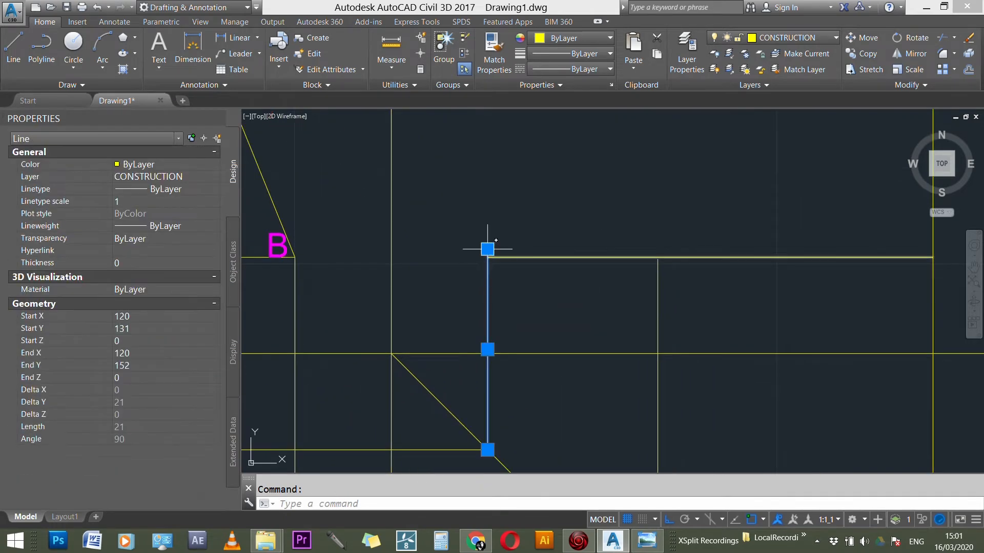
scroll(496, 254, "up", 1)
scroll(459, 244, "up", 3)
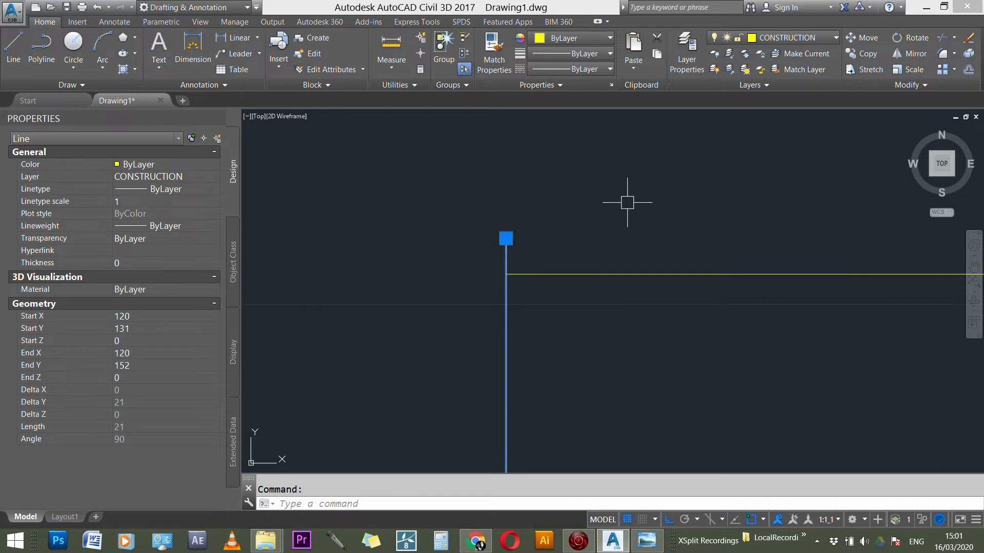
scroll(508, 242, "up", 2)
left_click(503, 240)
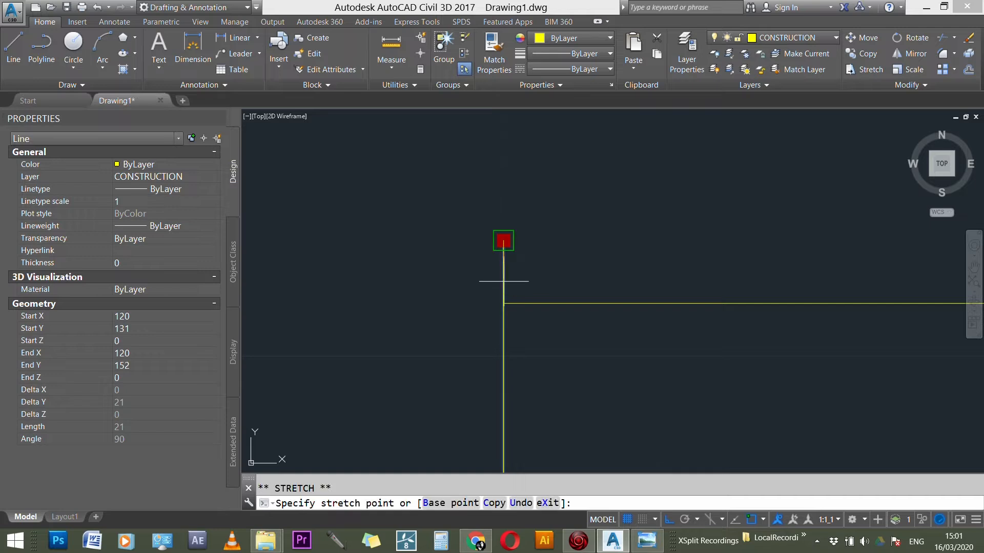
left_click(512, 295)
scroll(462, 290, "down", 3)
scroll(630, 246, "down", 2)
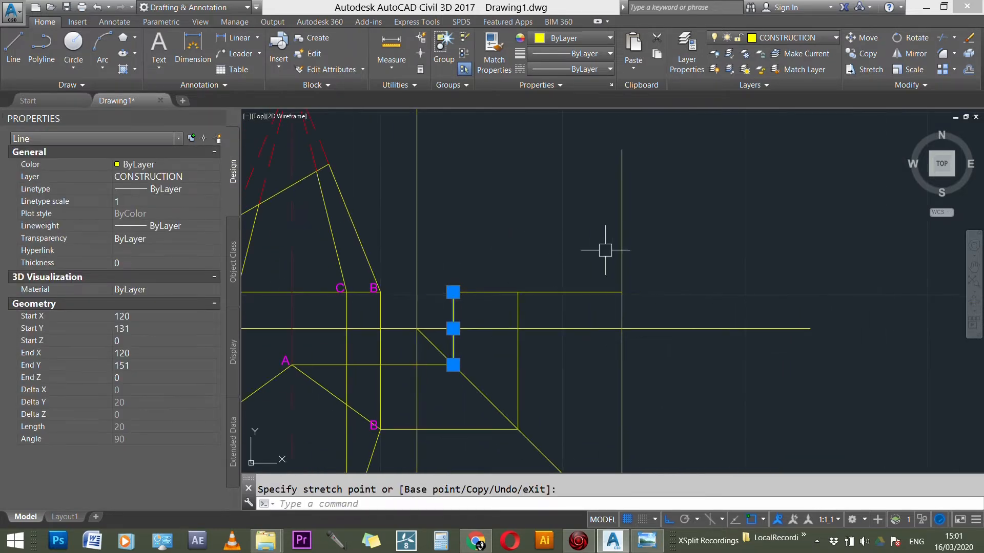
key("Escape")
Step: Shorten C's vertical projection line so its upper end coincides with the right endpoint of the side view's base line
left_click(623, 210)
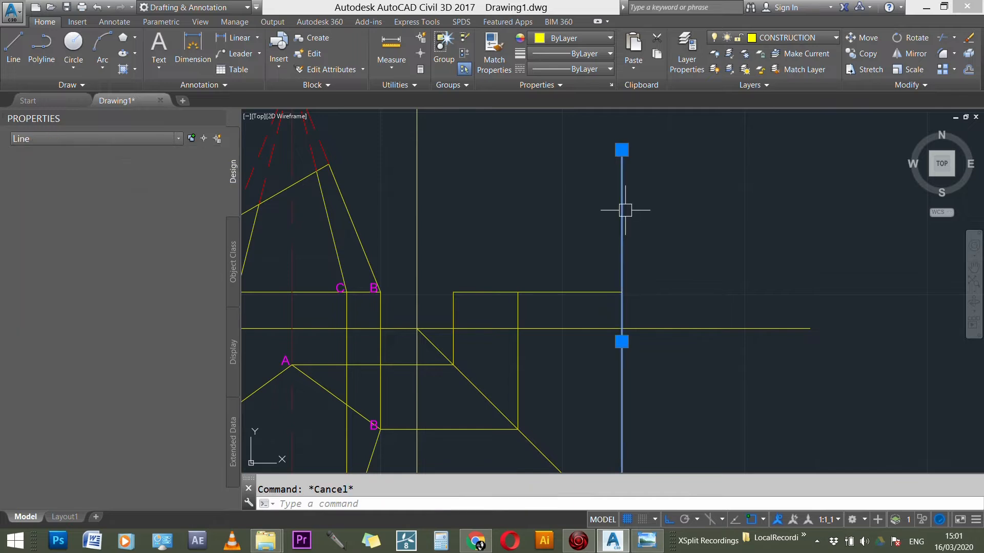
left_click(621, 149)
scroll(623, 141, "up", 3)
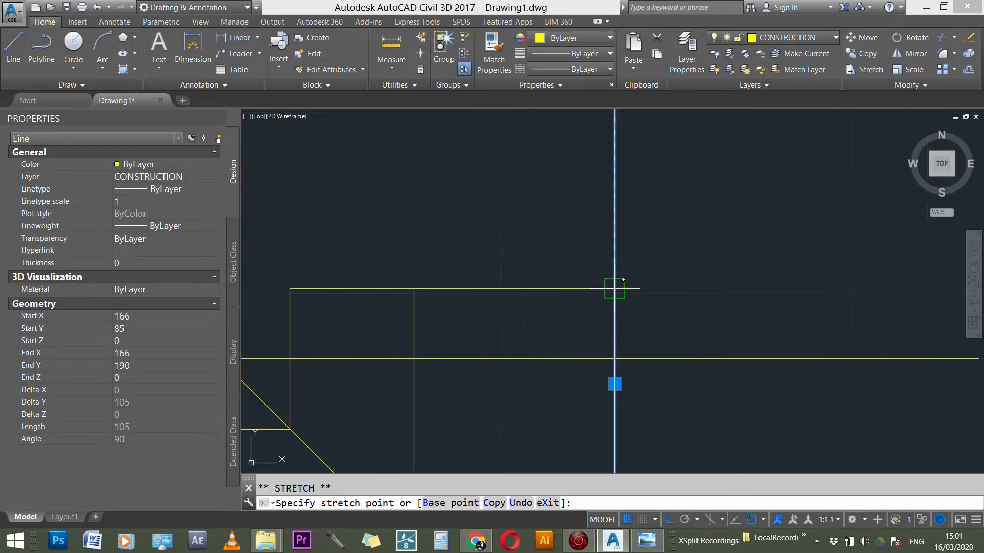
left_click(623, 279)
scroll(649, 370, "down", 4)
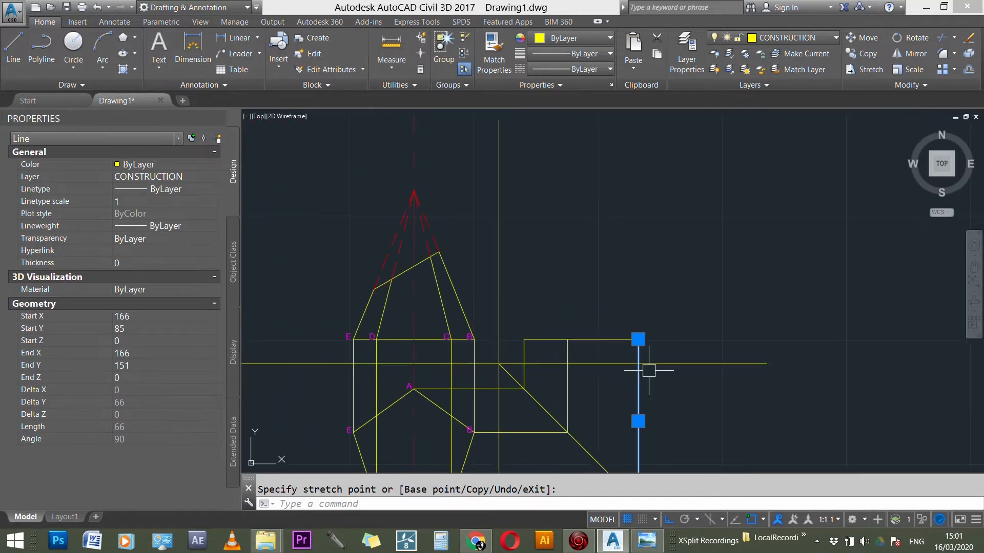
Step: Draw a horizontal projection line about 173 units long from the front view's apex across above the side view
scroll(441, 222, "down", 2)
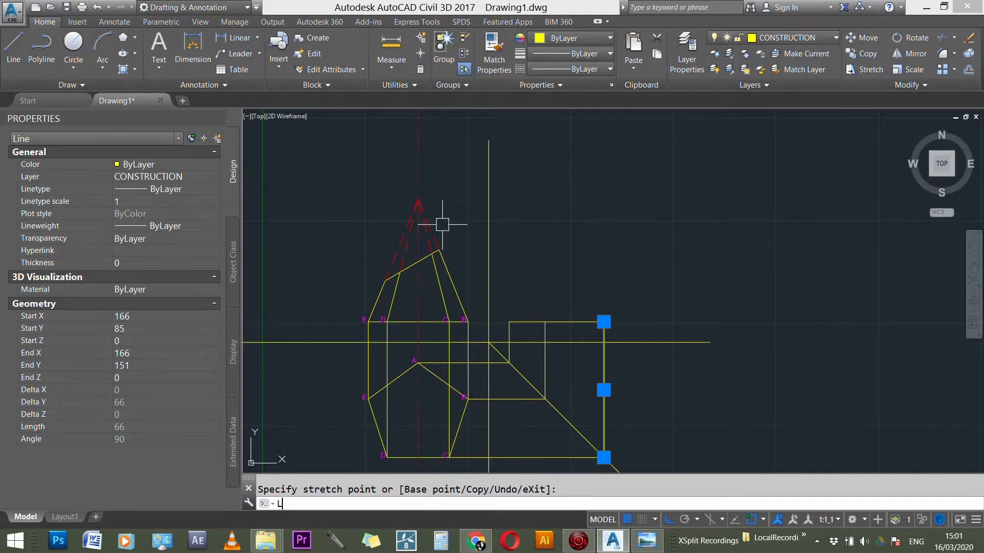
key("Return")
left_click(418, 199)
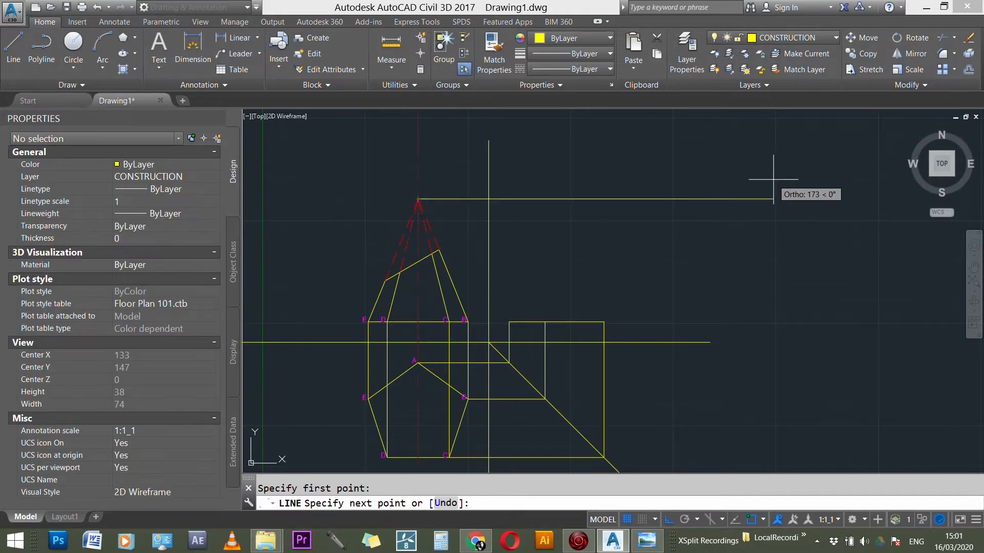
left_click(773, 198)
key("Escape")
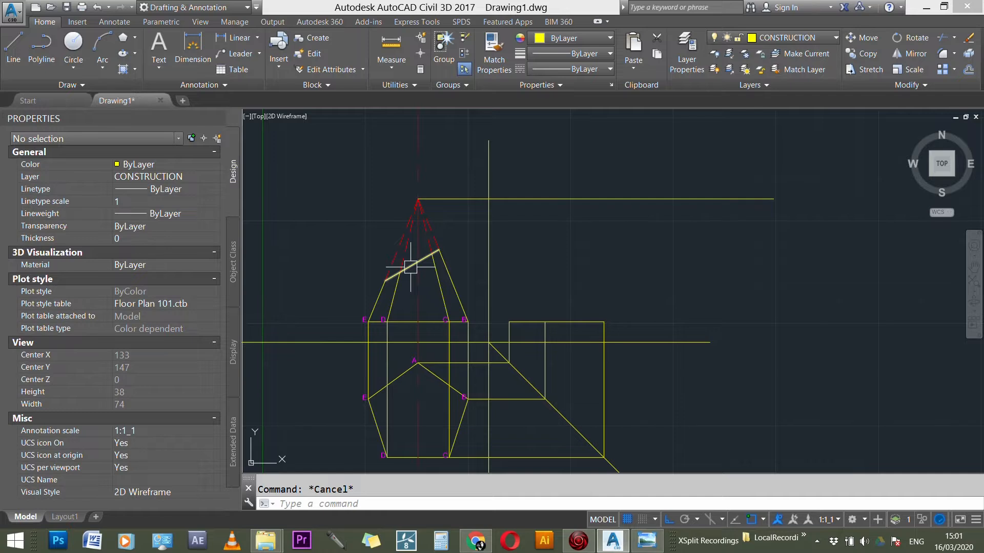
Step: Copy the C label from the front view's base to the three projected points on the side view's base line
scroll(411, 267, "up", 1)
scroll(412, 266, "up", 3)
scroll(429, 277, "down", 6)
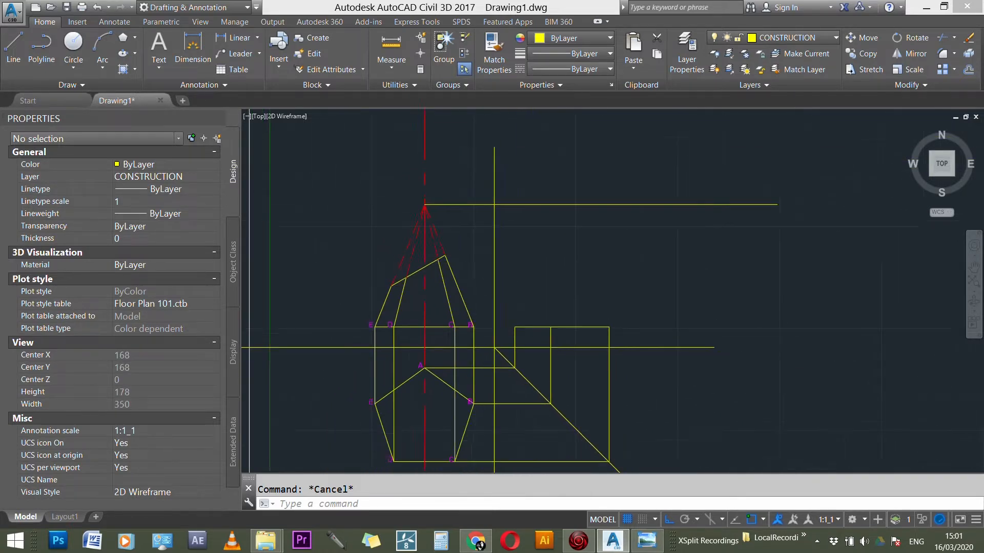
scroll(529, 468, "up", 3)
scroll(441, 439, "up", 1)
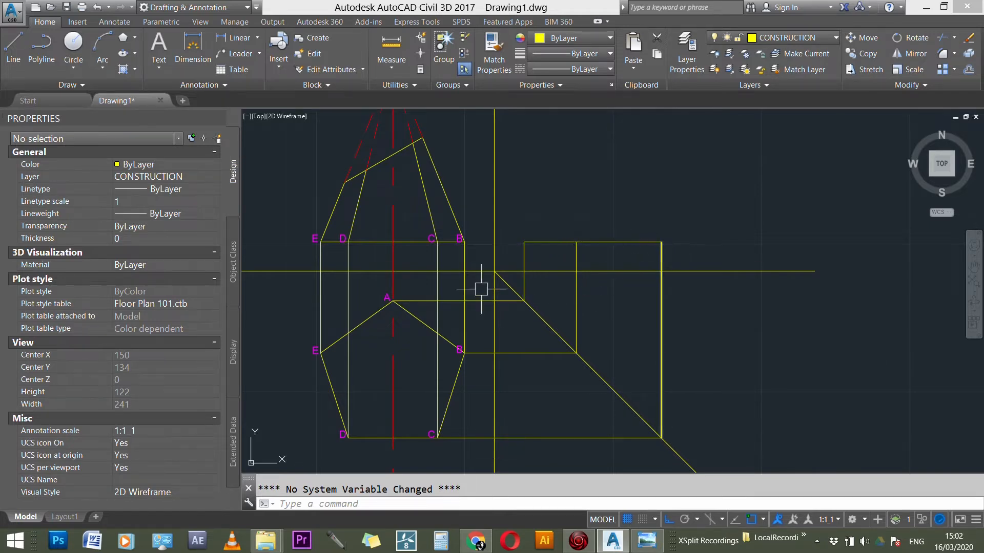
scroll(464, 241, "up", 2)
type("CO")
key("Return")
scroll(465, 249, "up", 3)
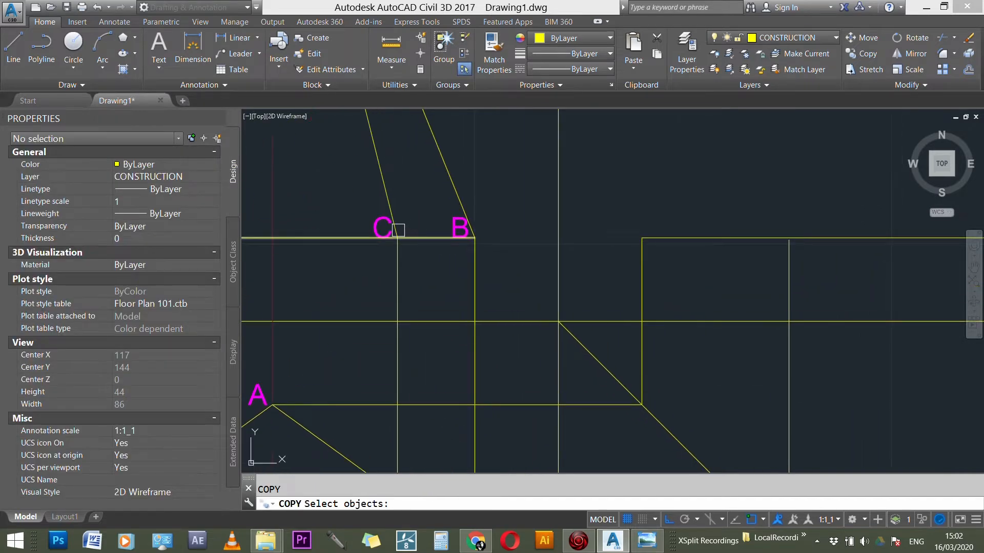
left_click(383, 226)
key("Return")
left_click(397, 237)
scroll(447, 222, "down", 7)
scroll(620, 220, "up", 2)
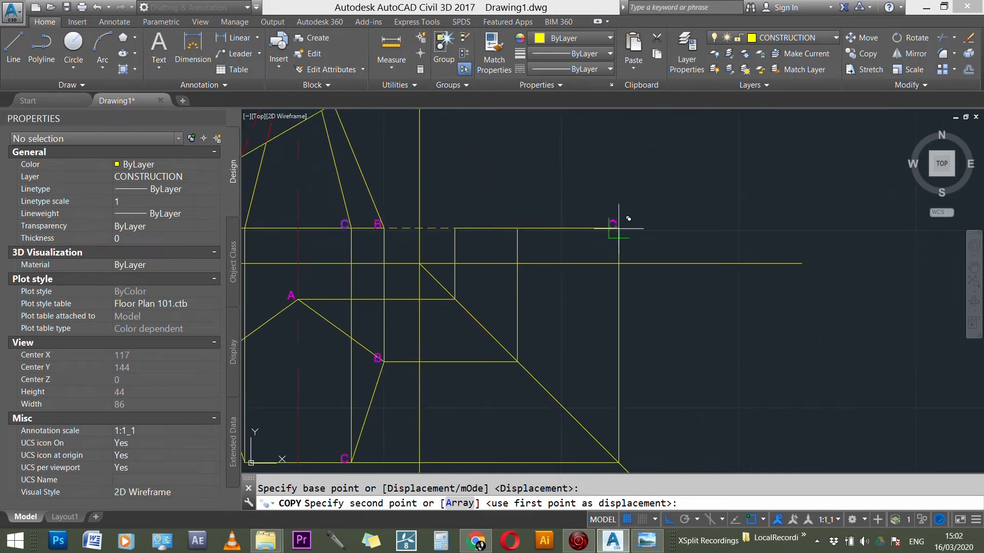
left_click(619, 228)
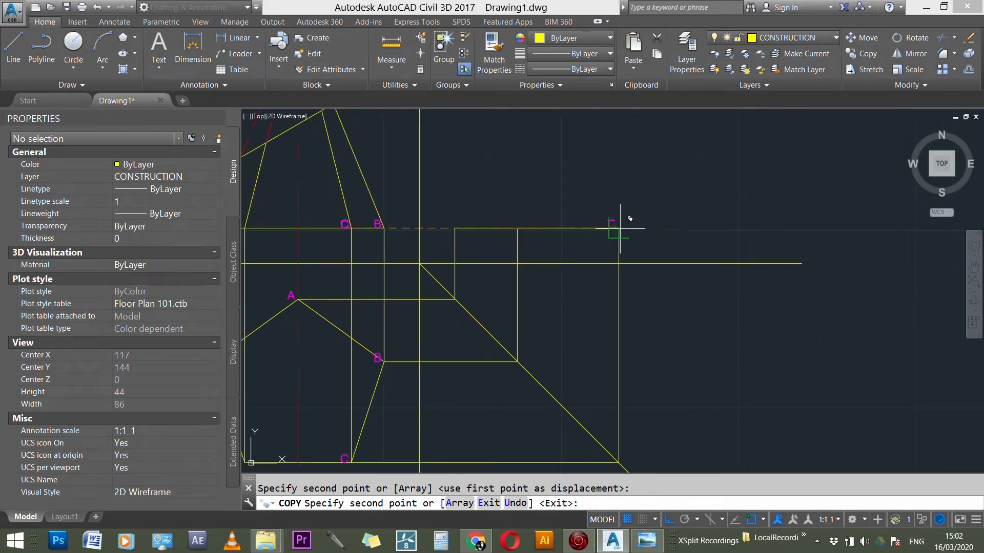
left_click(517, 229)
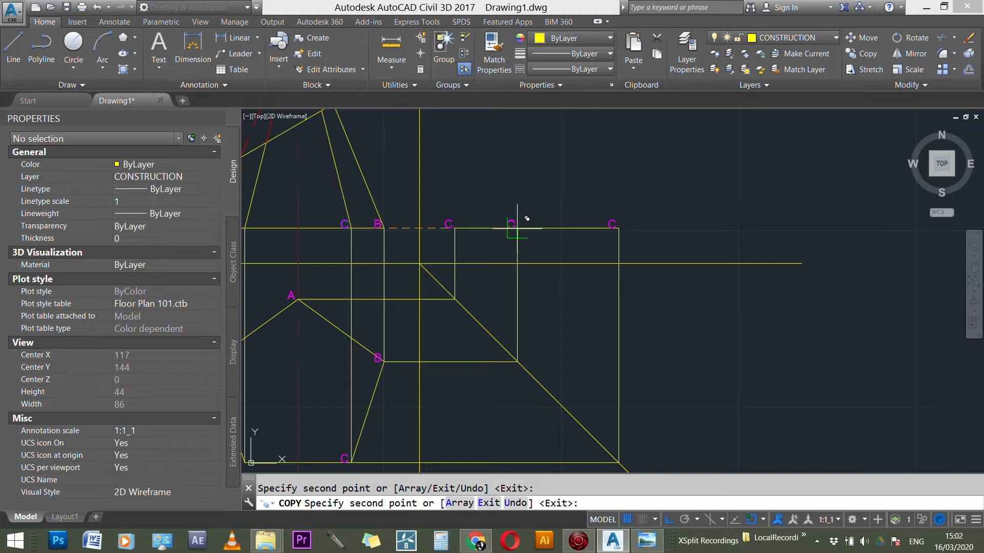
key("Escape")
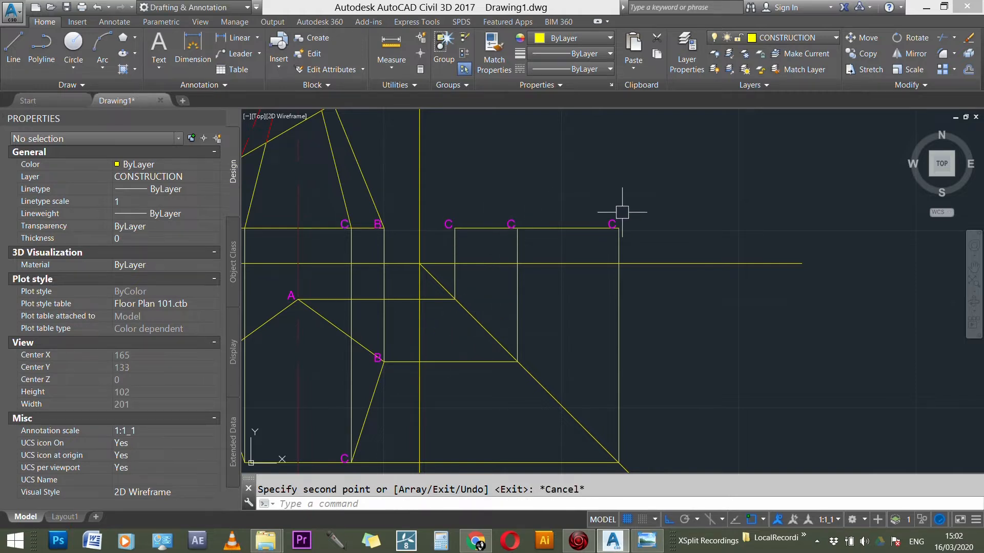
left_click(621, 238)
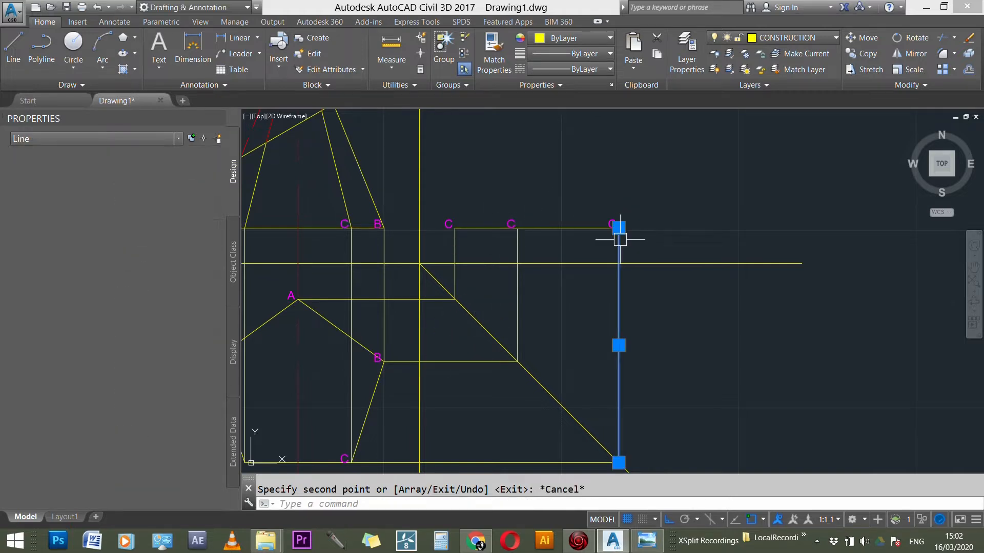
left_click(527, 463)
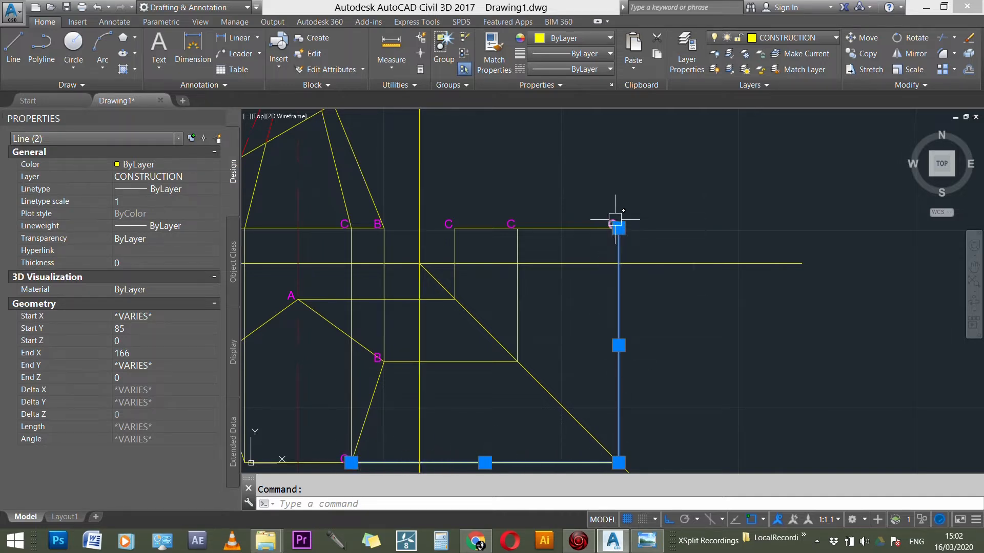
key("Escape")
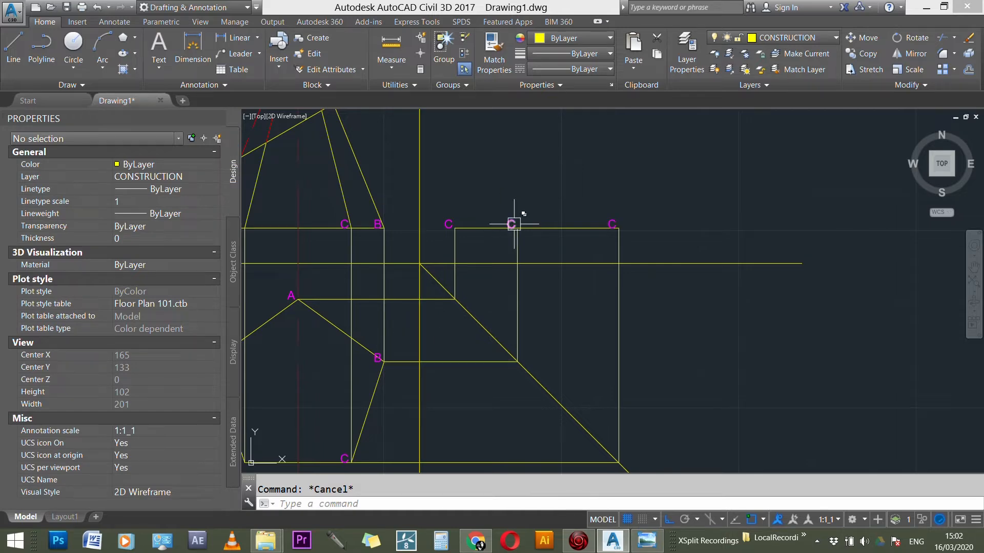
Step: Change the middle label on the side view's base line to B
double_click(491, 224)
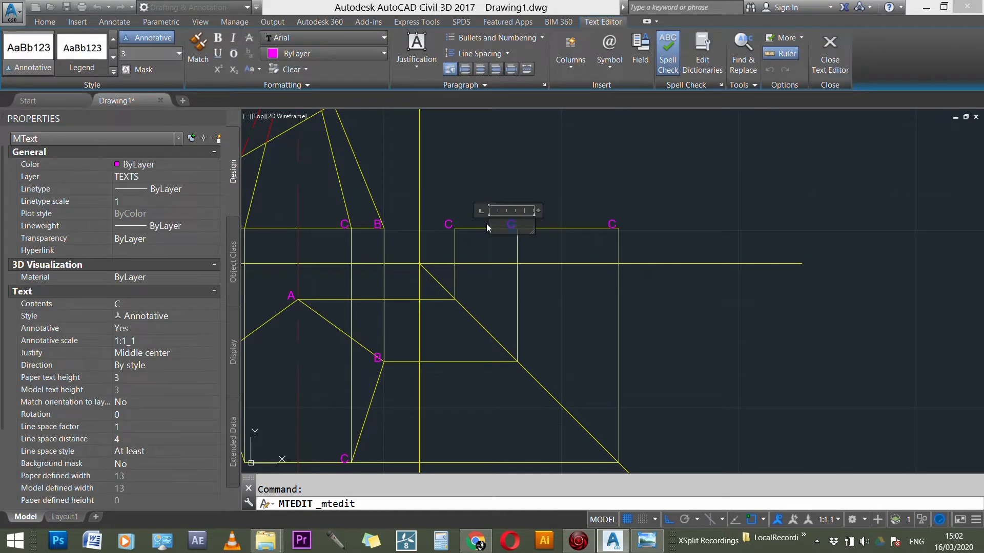
type("B")
left_click(462, 210)
Step: Change the label at the left end of the side view's base line to A
scroll(448, 215, "up", 2)
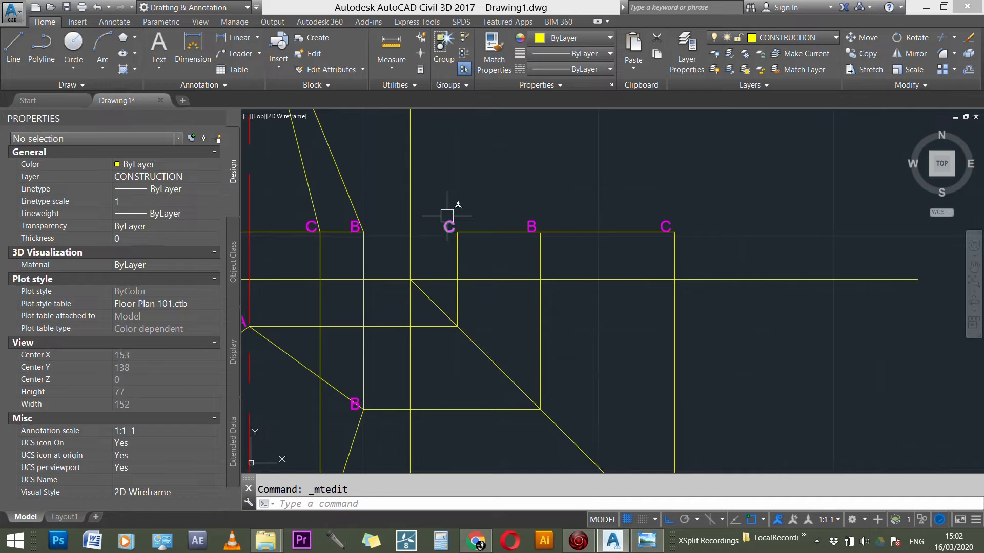
left_click(450, 226)
left_click(450, 226)
key("Escape")
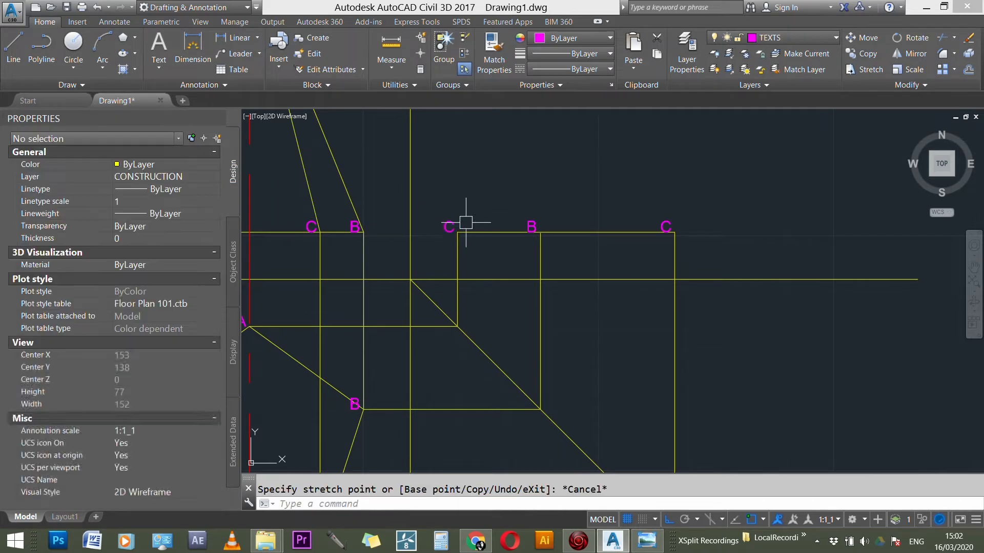
scroll(461, 226, "up", 2)
double_click(457, 223)
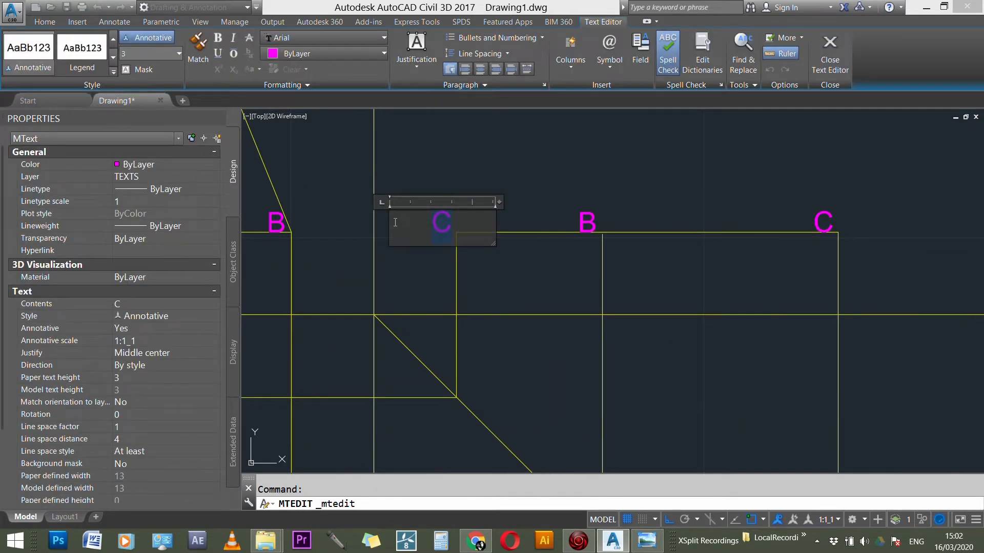
type("A")
left_click(512, 169)
Step: Examine the side view's base labels and the points where the front view's slanted edges meet the cutting line
scroll(648, 205, "down", 2)
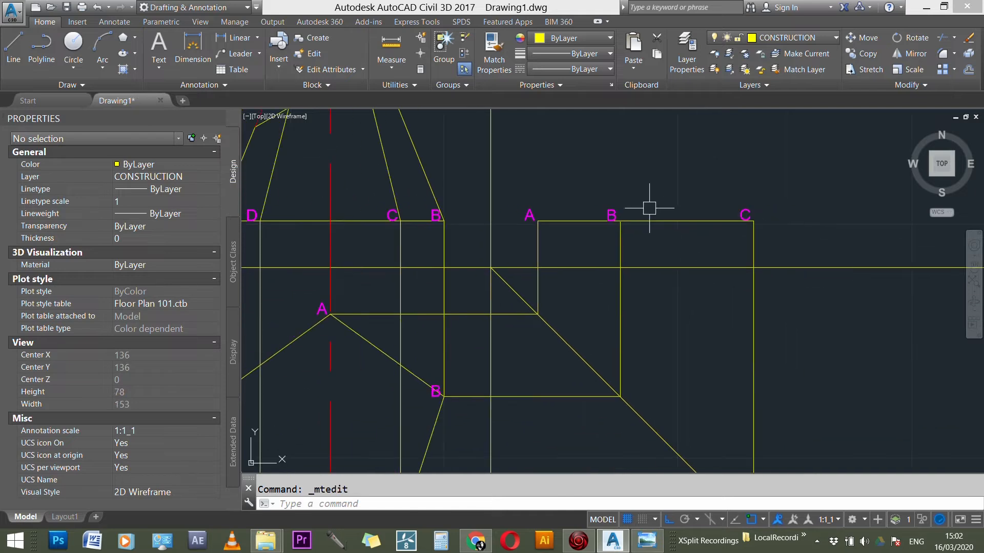
scroll(671, 213, "down", 2)
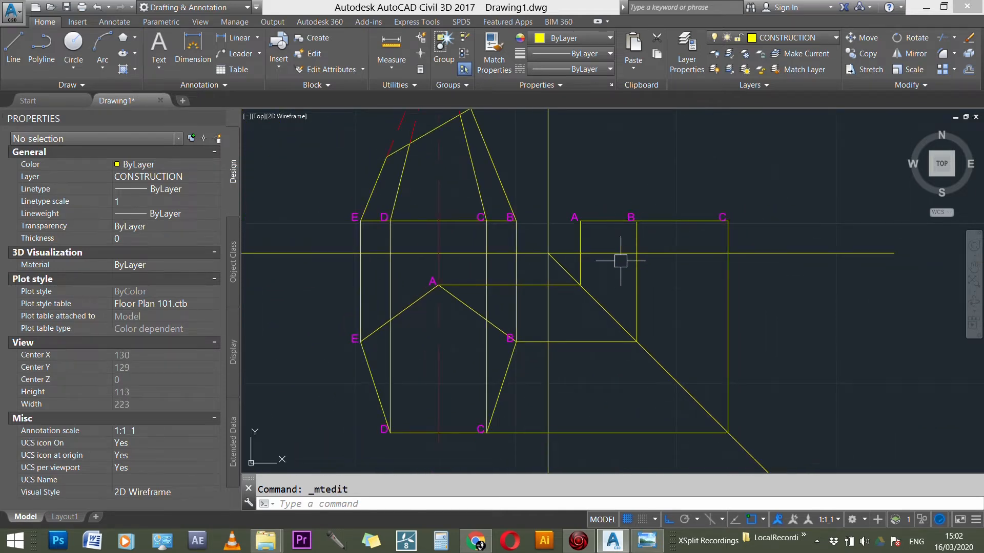
scroll(621, 292, "down", 2)
scroll(672, 233, "down", 2)
scroll(579, 127, "up", 5)
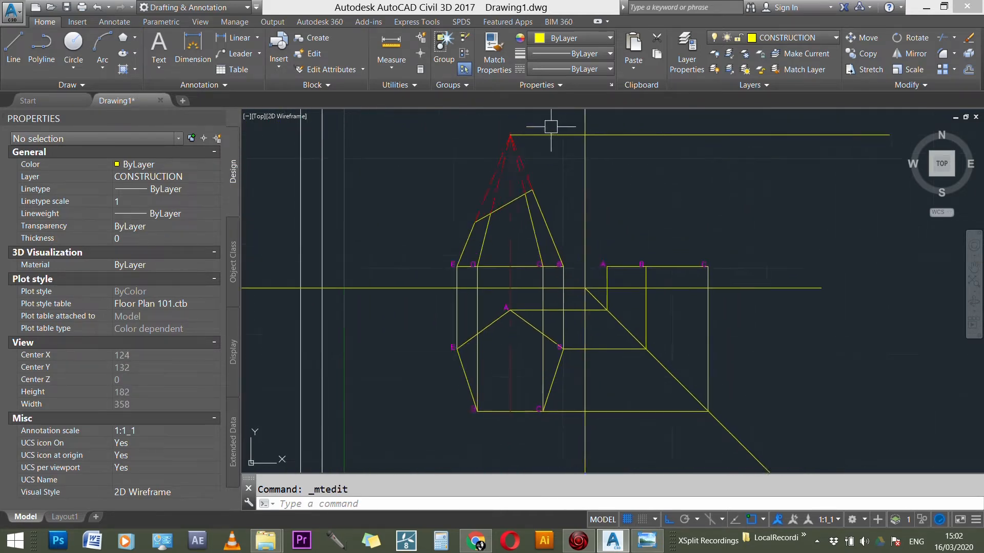
scroll(493, 226, "down", 4)
scroll(532, 207, "up", 3)
scroll(534, 220, "down", 2)
scroll(559, 220, "up", 5)
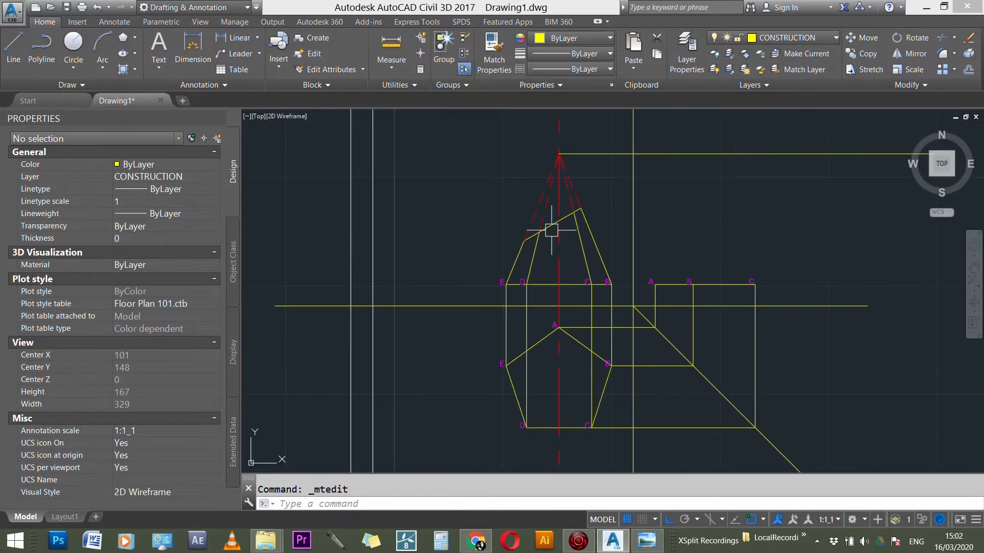
scroll(505, 242, "up", 4)
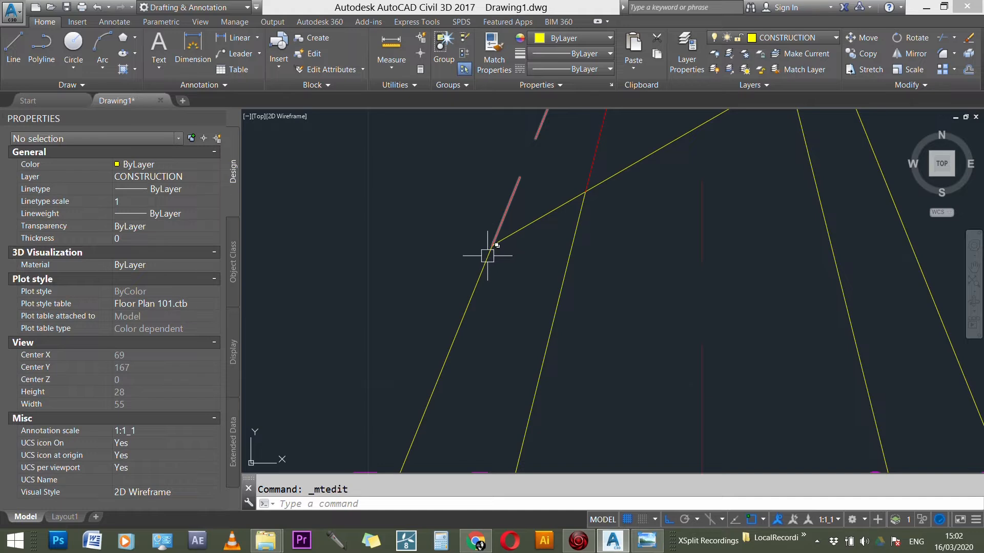
scroll(500, 272, "down", 3)
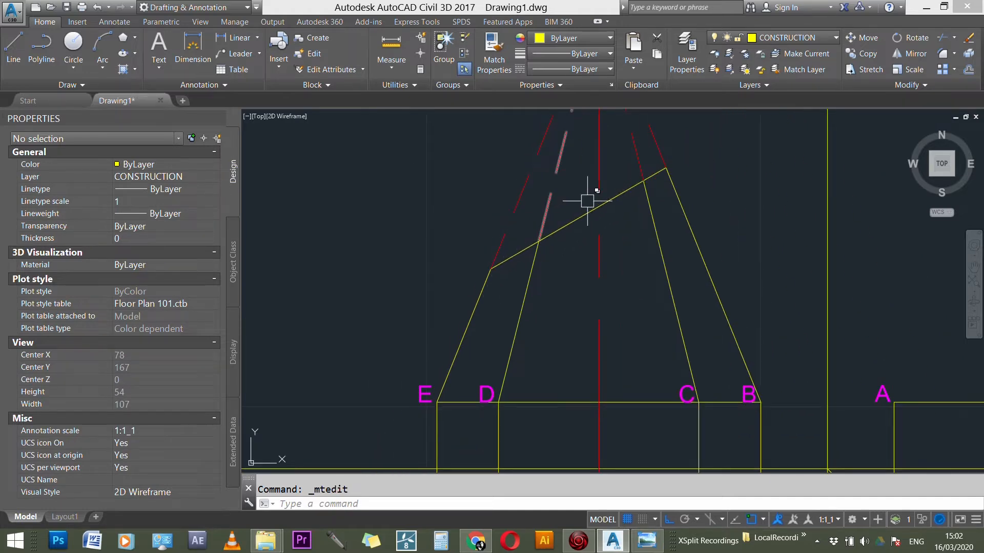
Step: Copy the D label from the front view's base to the four points where the slanted edges meet the cutting line
scroll(434, 317, "down", 1)
scroll(438, 333, "up", 1)
type("co")
key("Return")
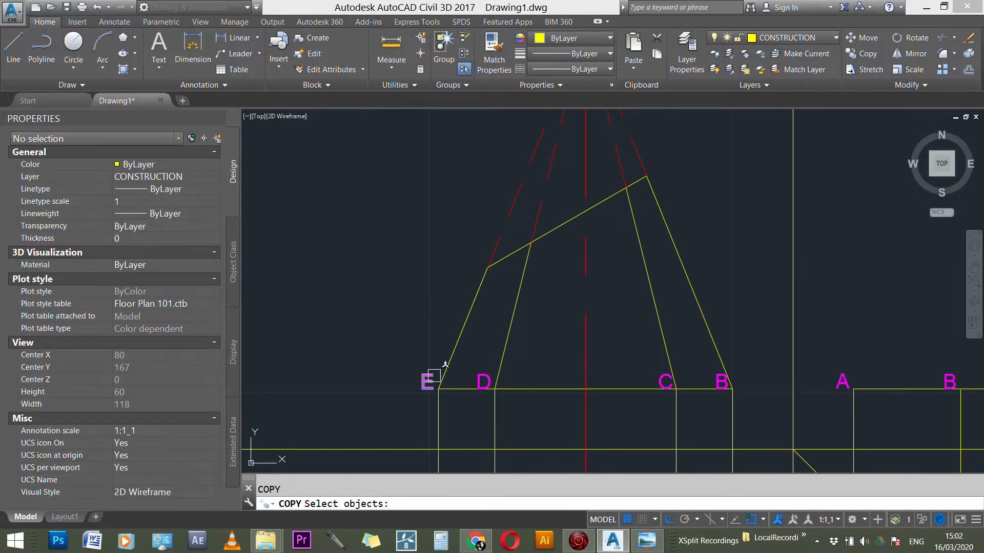
left_click(495, 382)
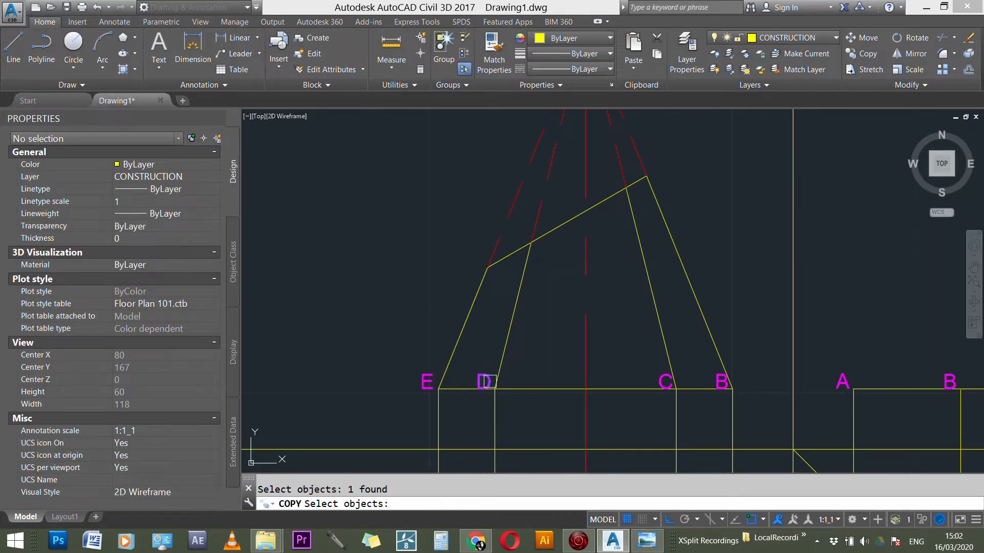
key("Return")
left_click(495, 390)
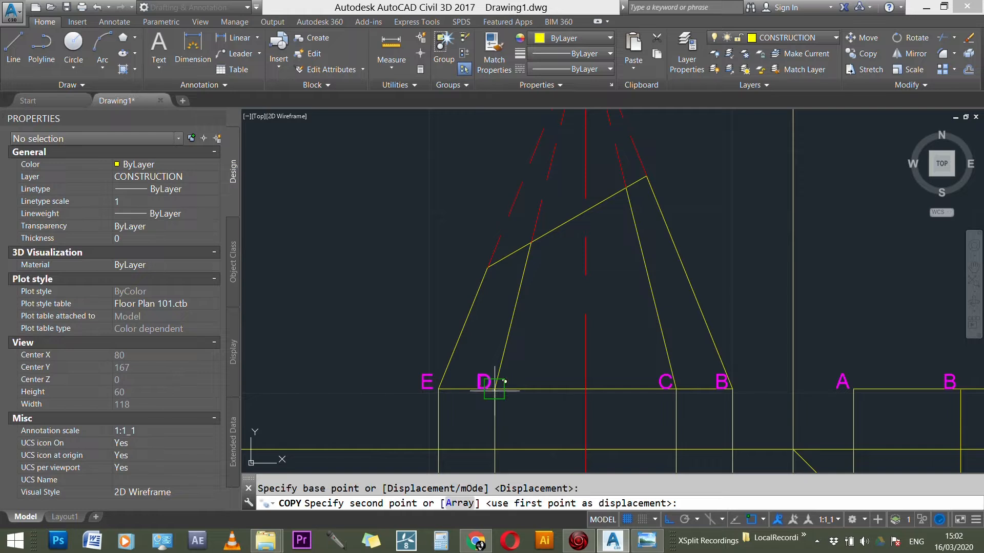
left_click(488, 267)
left_click(530, 243)
left_click(626, 188)
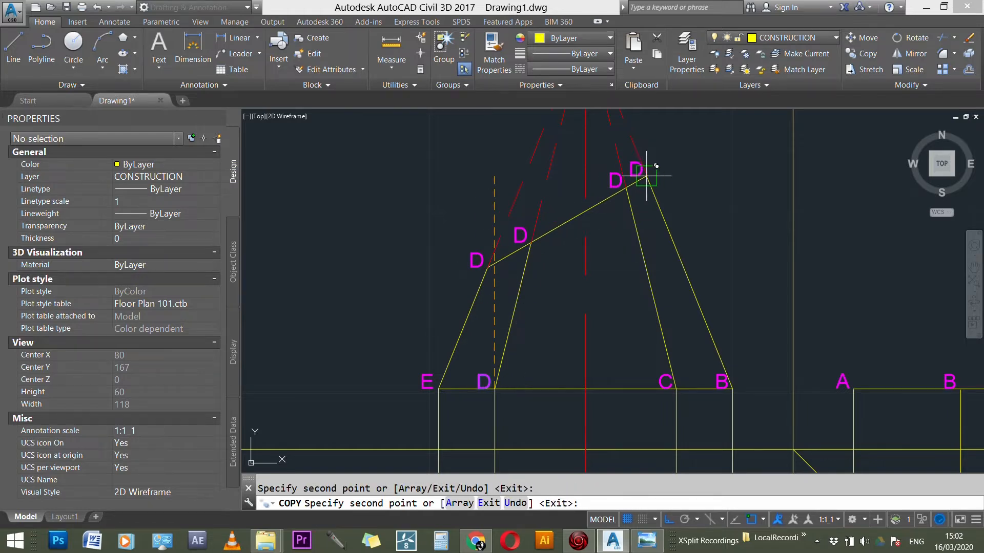
left_click(659, 180)
key("Escape")
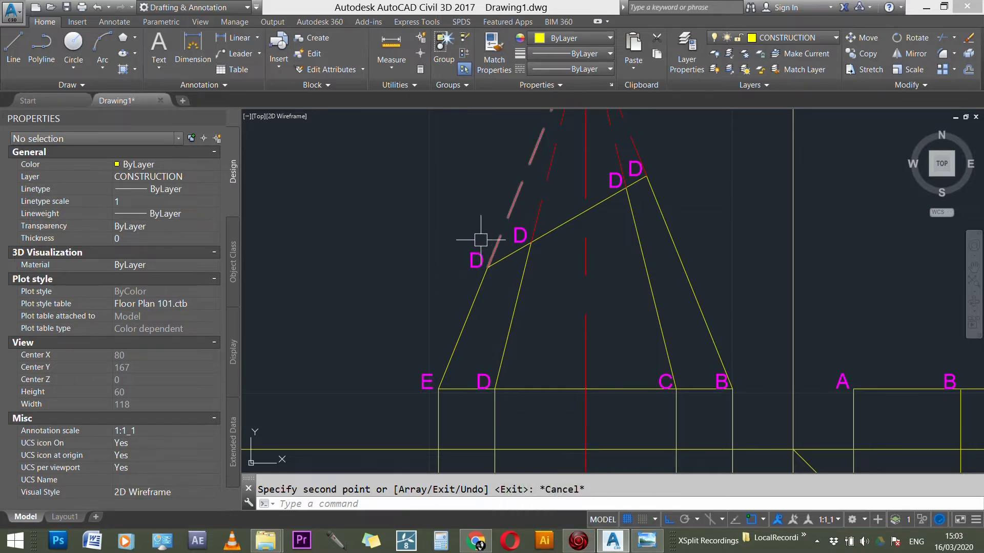
Step: Change the four copied labels along the front view's cutting line to 1, 2, 3 and 4 from left to right
double_click(476, 258)
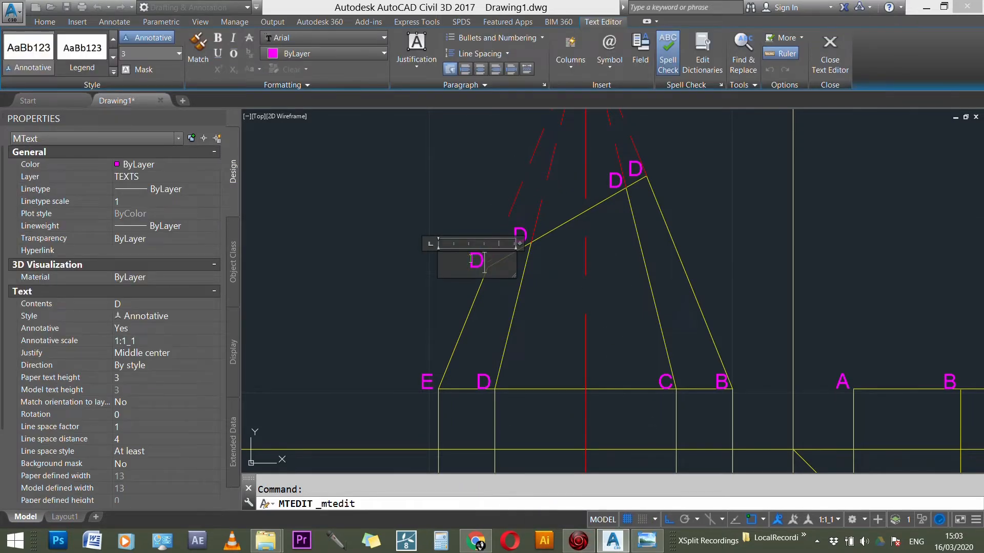
left_click(533, 246)
double_click(519, 236)
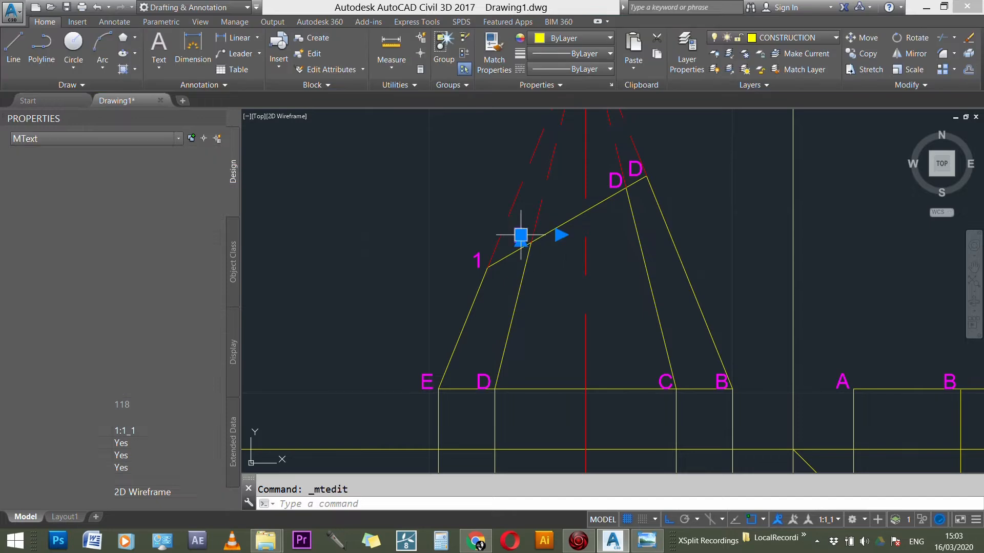
type("2")
left_click(492, 187)
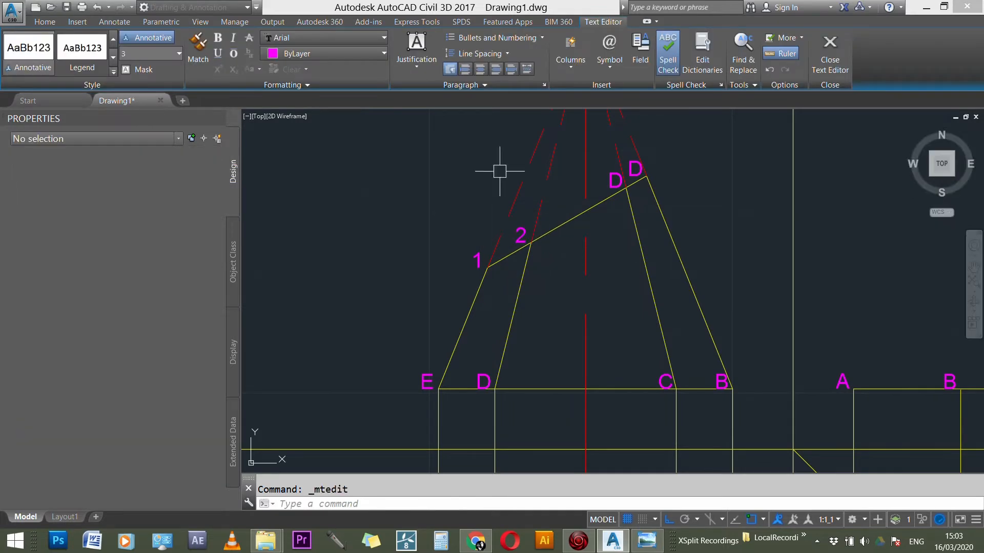
double_click(625, 184)
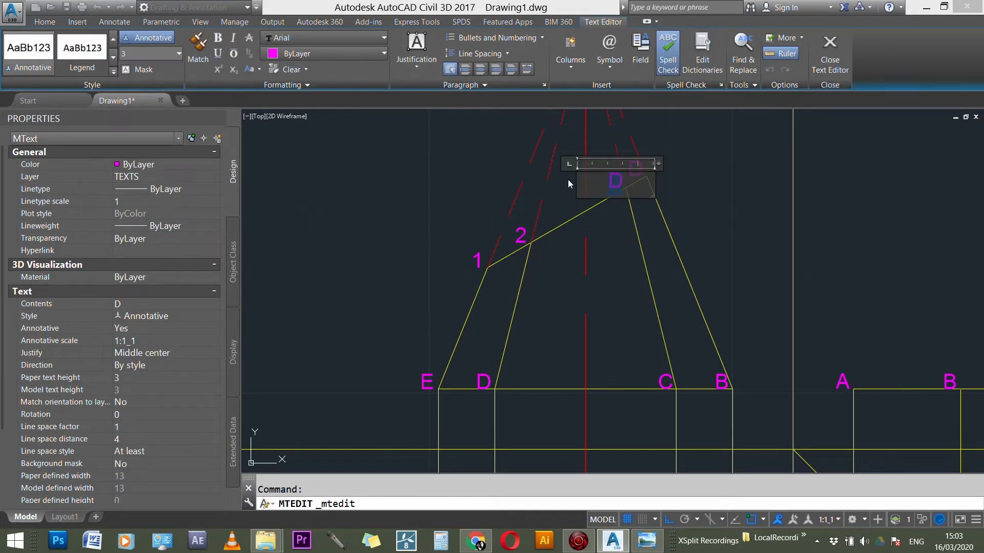
type("3")
left_click(684, 151)
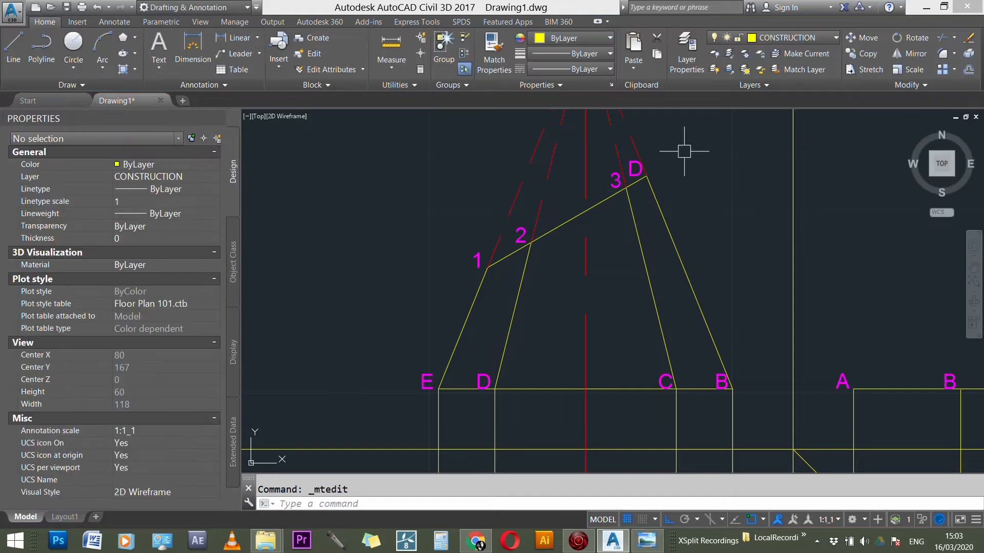
double_click(636, 167)
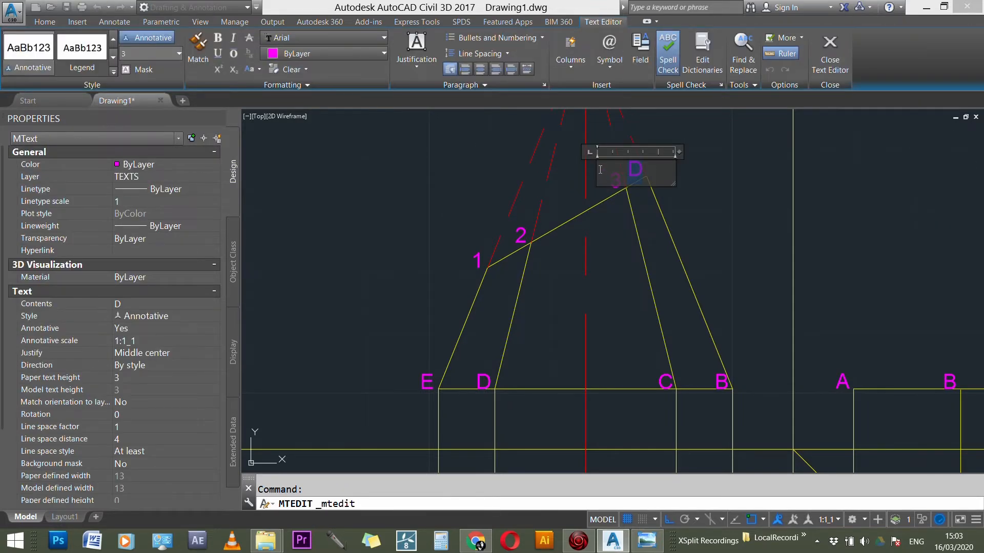
left_click(500, 152)
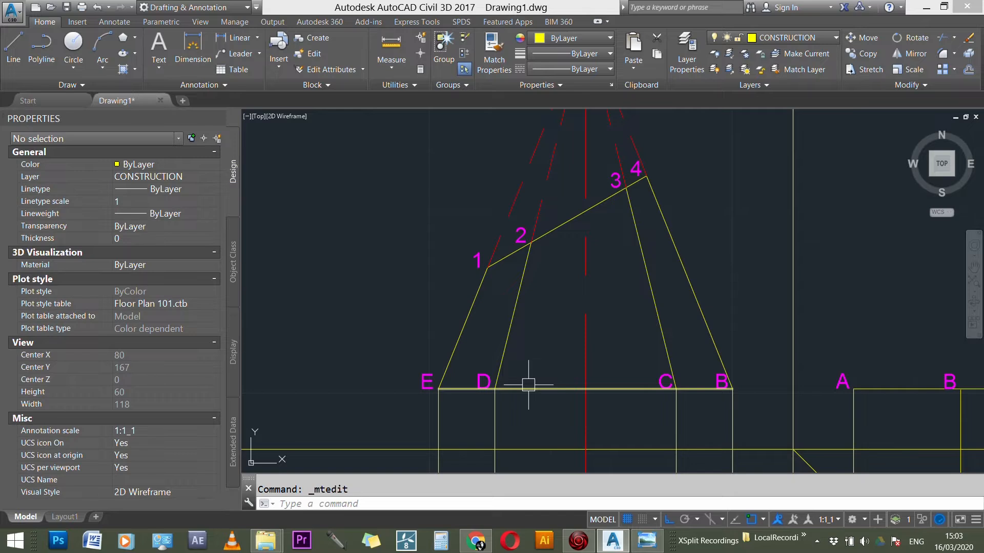
Step: Draw a horizontal projection line from point 1 on the front view's cutting line across the side view area
scroll(522, 396, "down", 2)
scroll(521, 396, "down", 1)
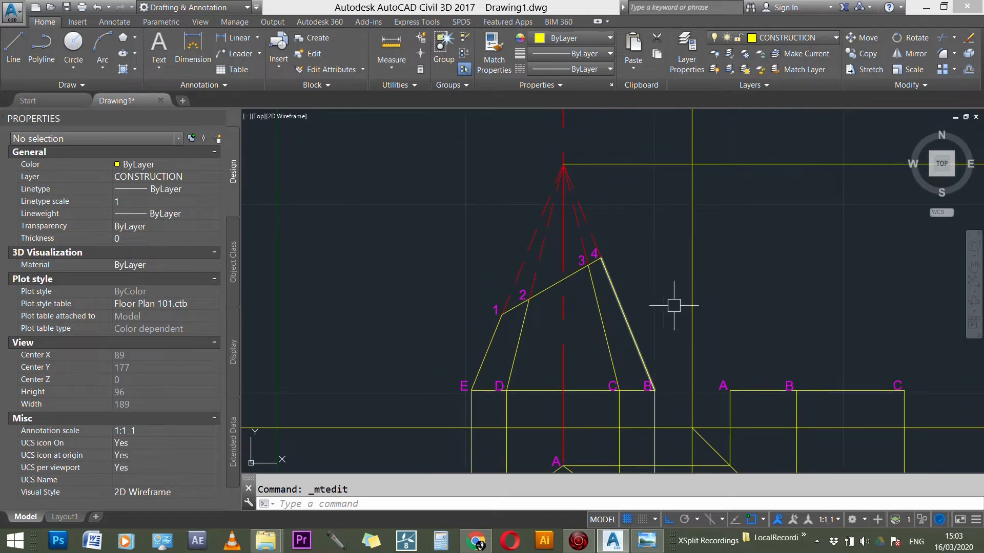
scroll(507, 279, "up", 1)
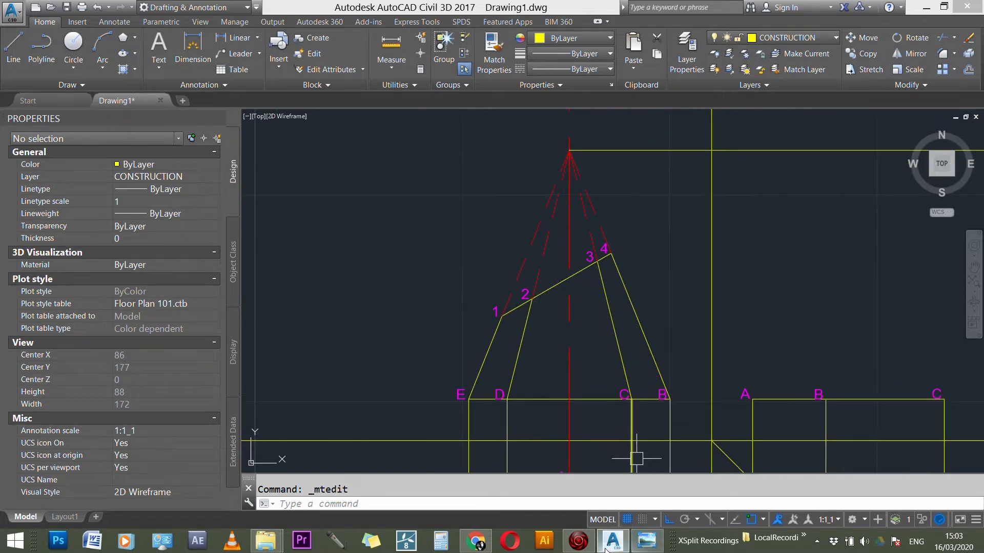
scroll(472, 311, "down", 3)
scroll(501, 230, "down", 2)
scroll(479, 276, "up", 2)
scroll(607, 282, "up", 1)
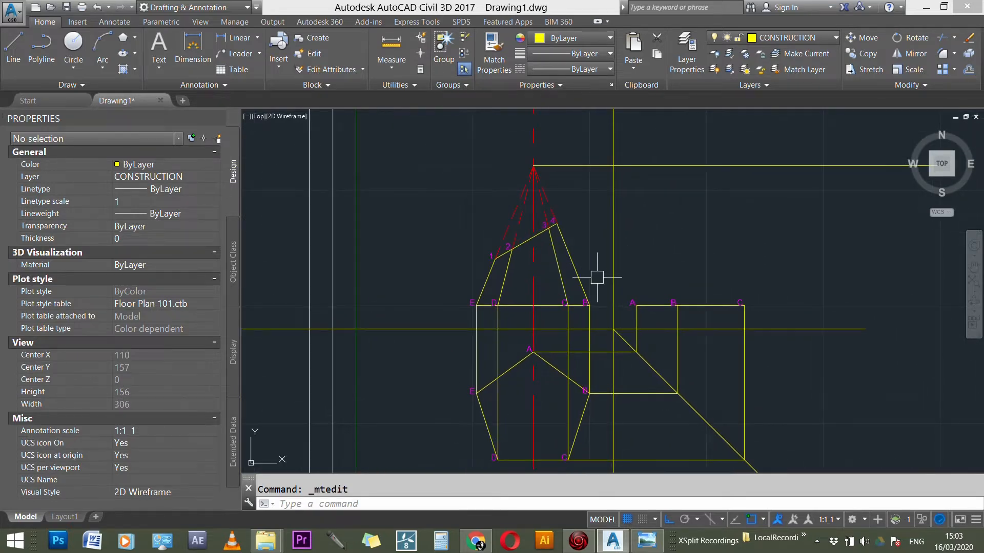
scroll(576, 255, "up", 1)
type("l")
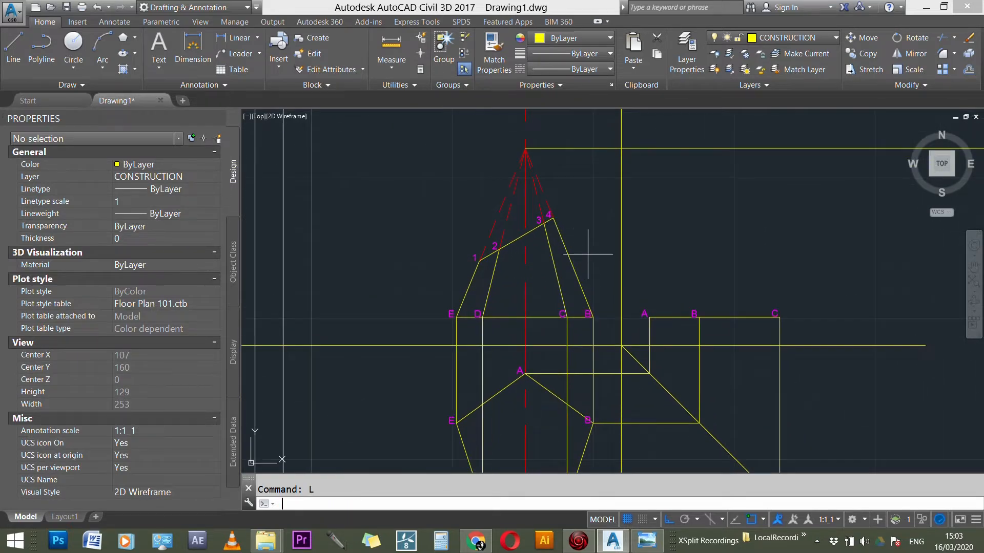
key("Return")
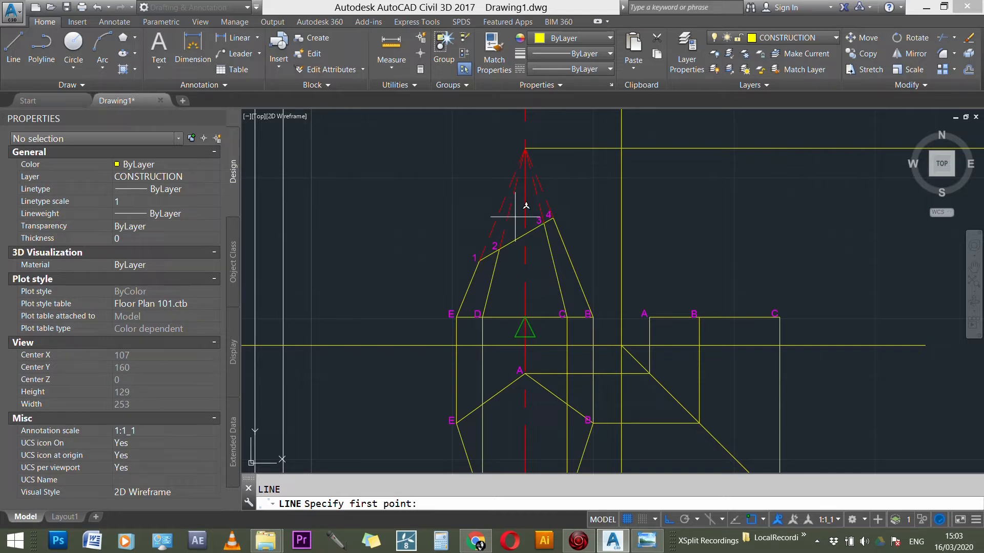
left_click(479, 261)
left_click(890, 261)
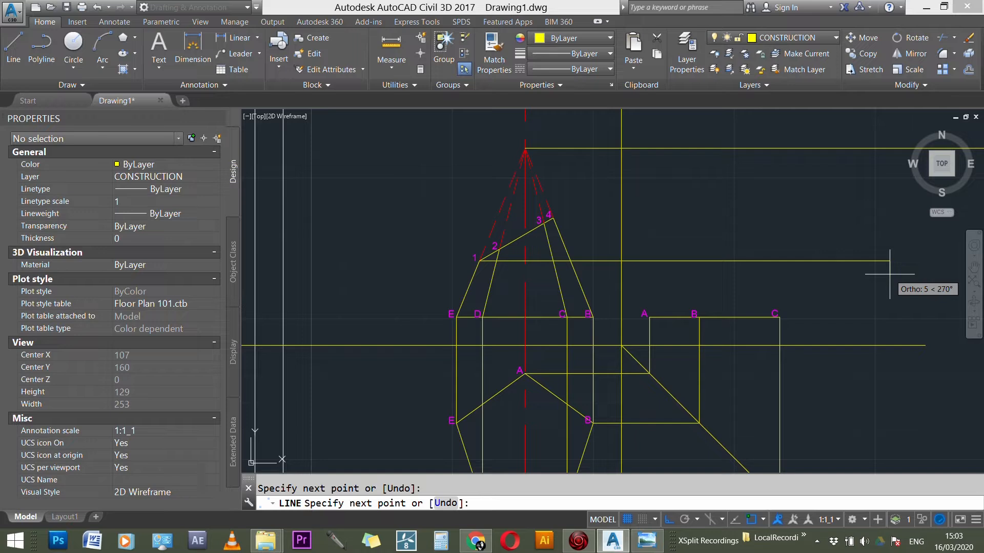
key("Escape")
Step: Draw horizontal projection lines from points 2 and 3 on the front view's cutting line across the side view area
key("Return")
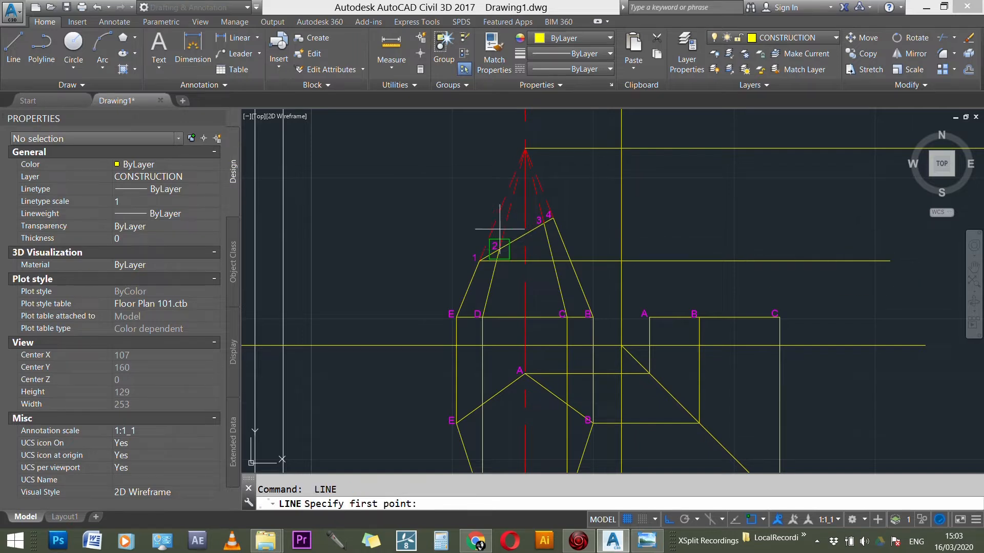
left_click(498, 249)
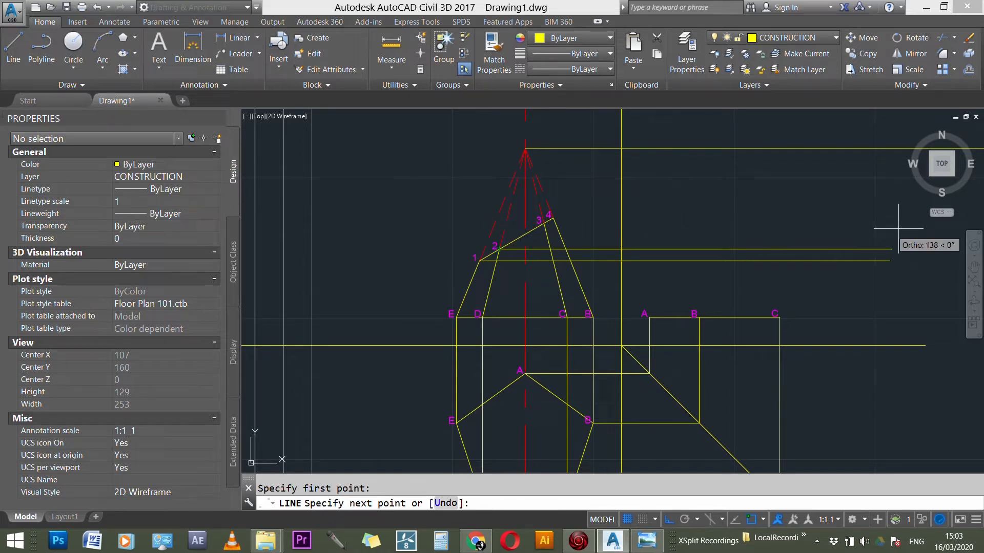
left_click(912, 249)
key("Escape")
key("Return")
left_click(544, 223)
left_click(973, 224)
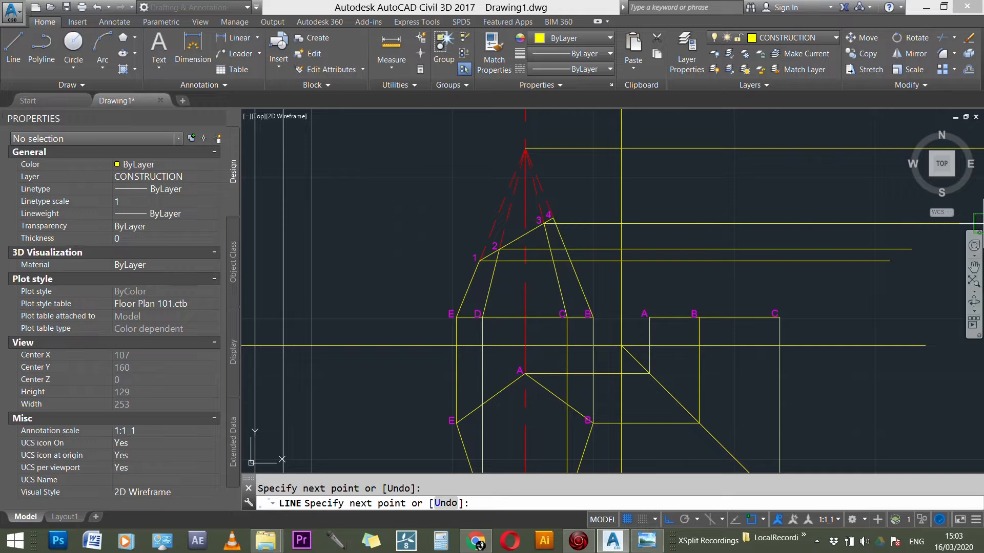
key("Escape")
Step: Draw a horizontal projection line from point 4 at the upper end of the cutting line across the side view area
key("Return")
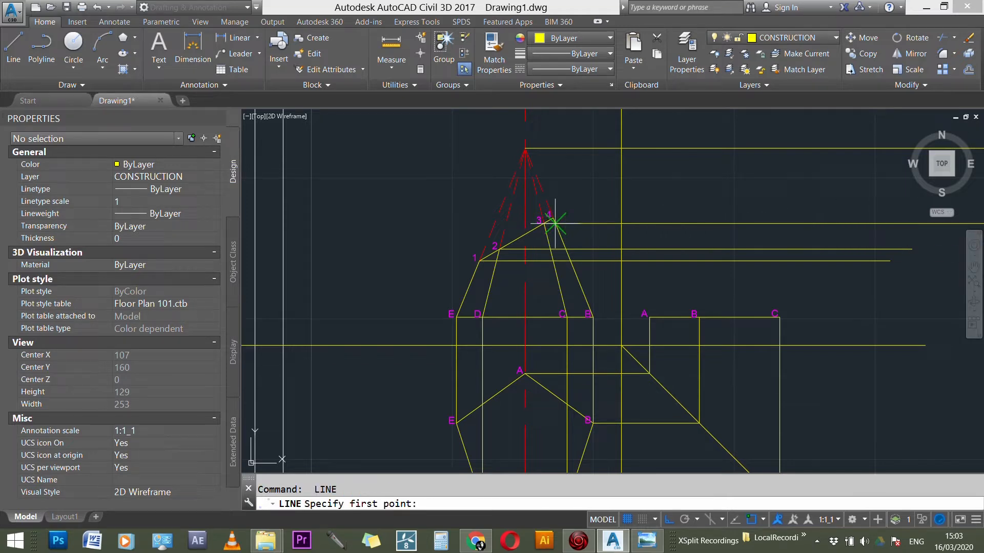
left_click(552, 218)
scroll(335, 177, "down", 2)
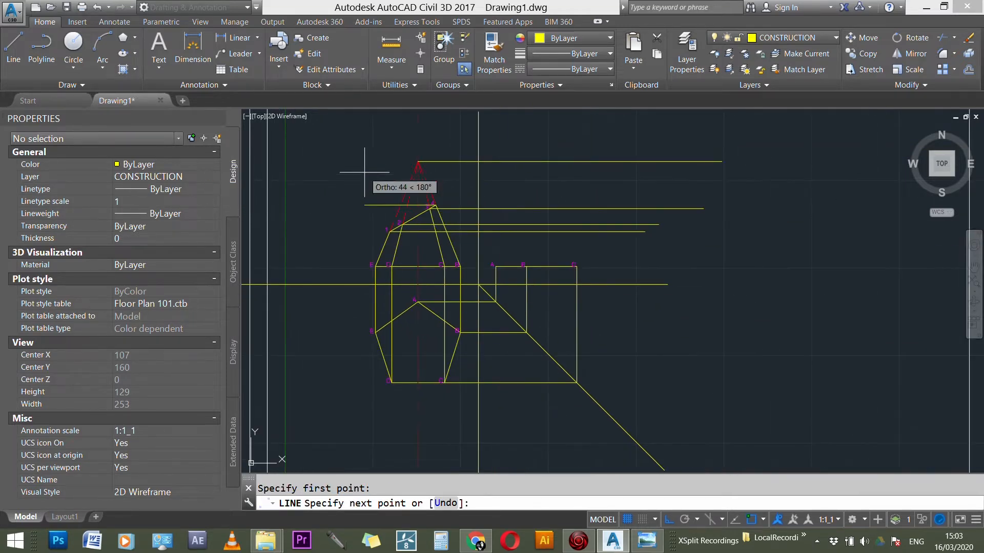
left_click(633, 192)
key("Escape")
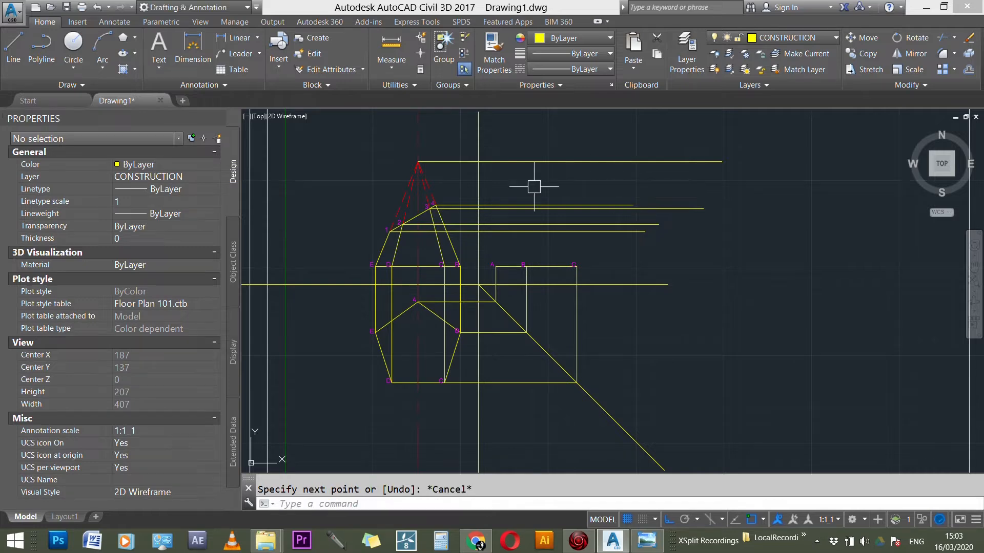
Step: Make CENTER LINE the current layer
scroll(392, 179, "up", 3)
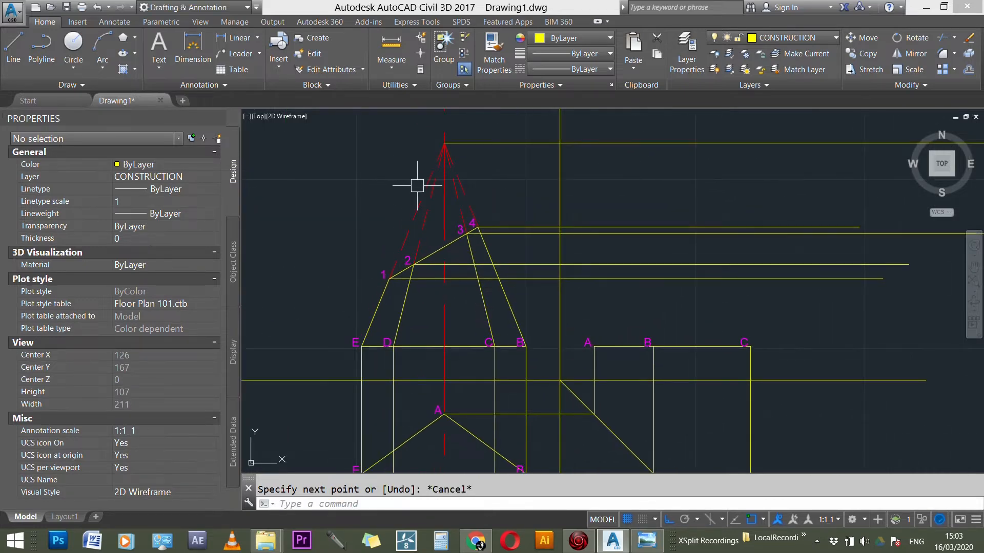
scroll(415, 187, "down", 3)
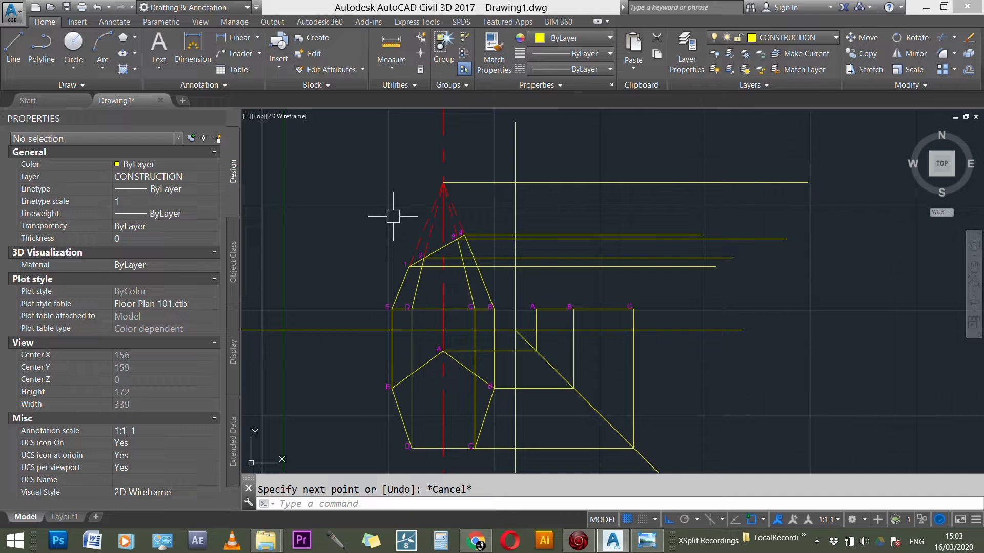
scroll(461, 252, "up", 4)
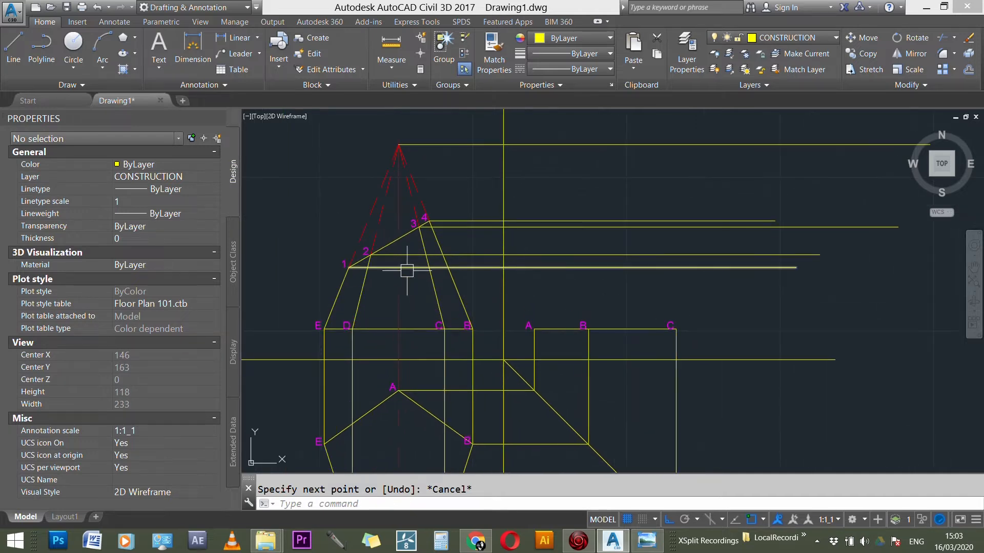
scroll(450, 231, "up", 1)
key("Escape")
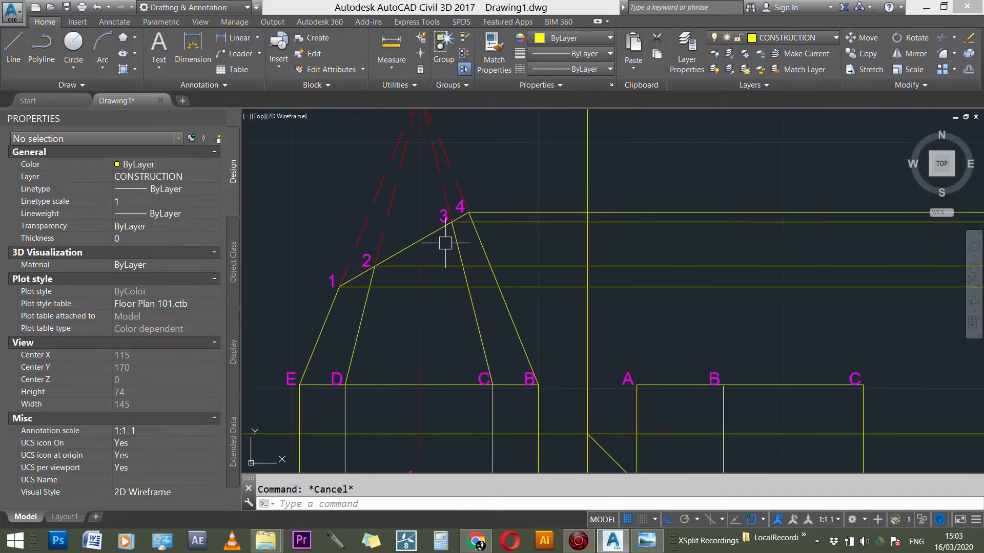
left_click(774, 37)
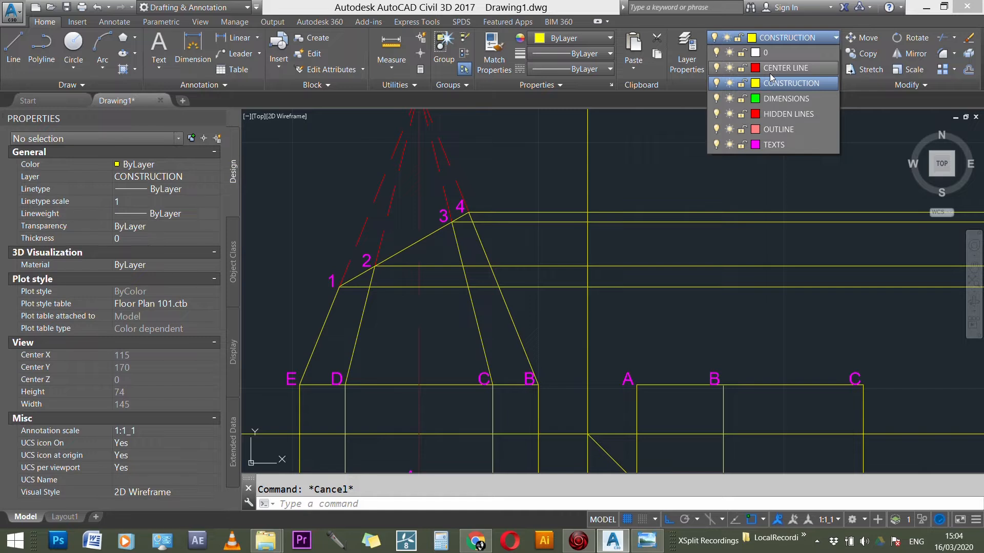
left_click(769, 71)
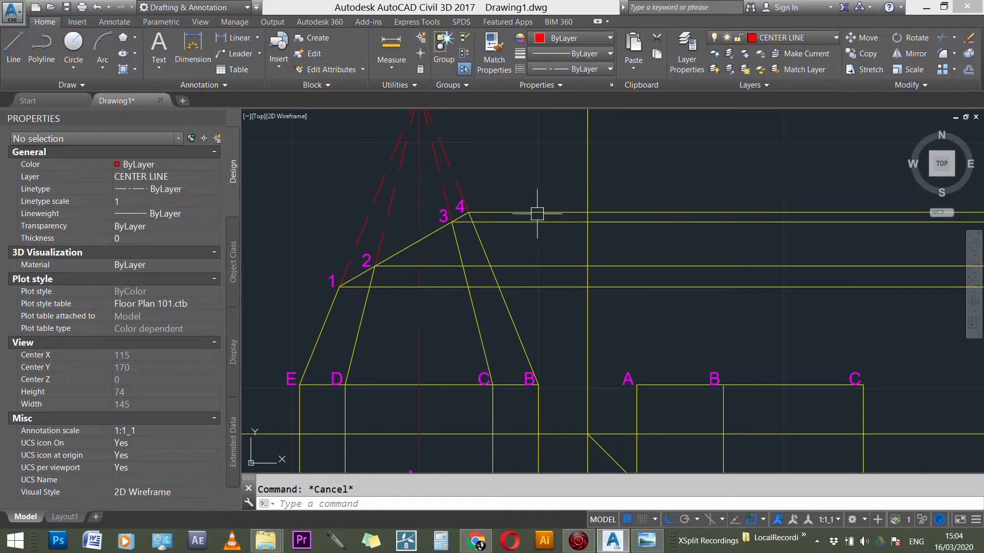
type("l")
key("Return")
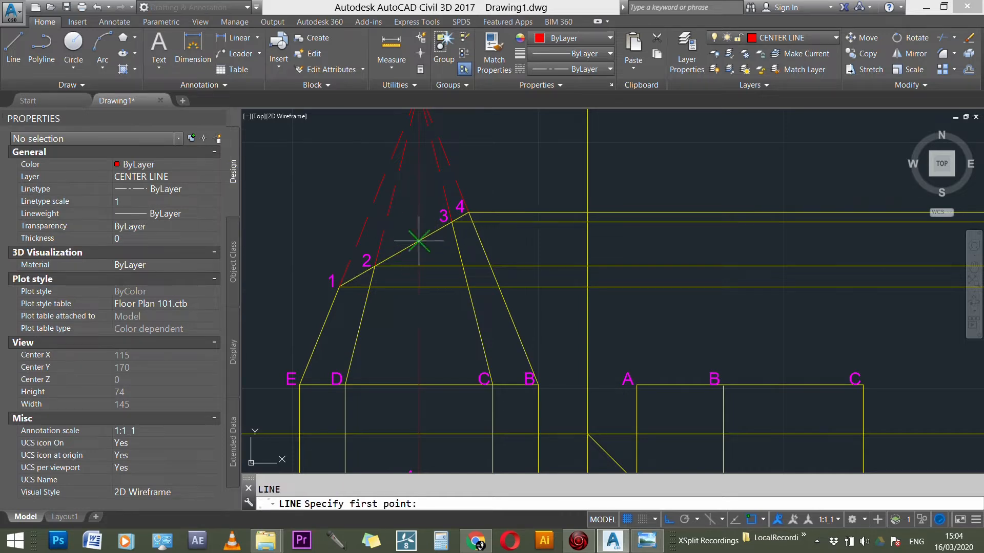
left_click(419, 240)
key("Escape")
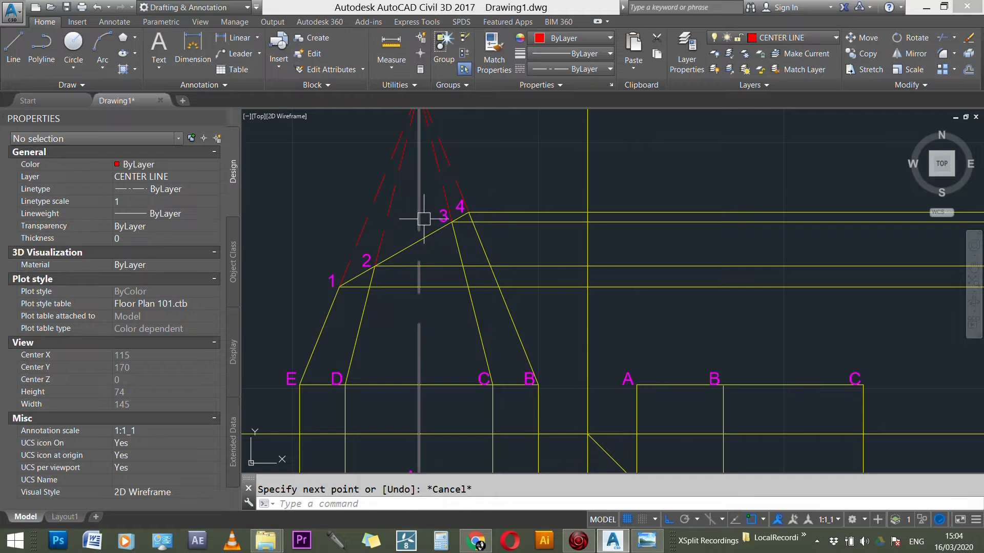
left_click(418, 226)
left_click(428, 238)
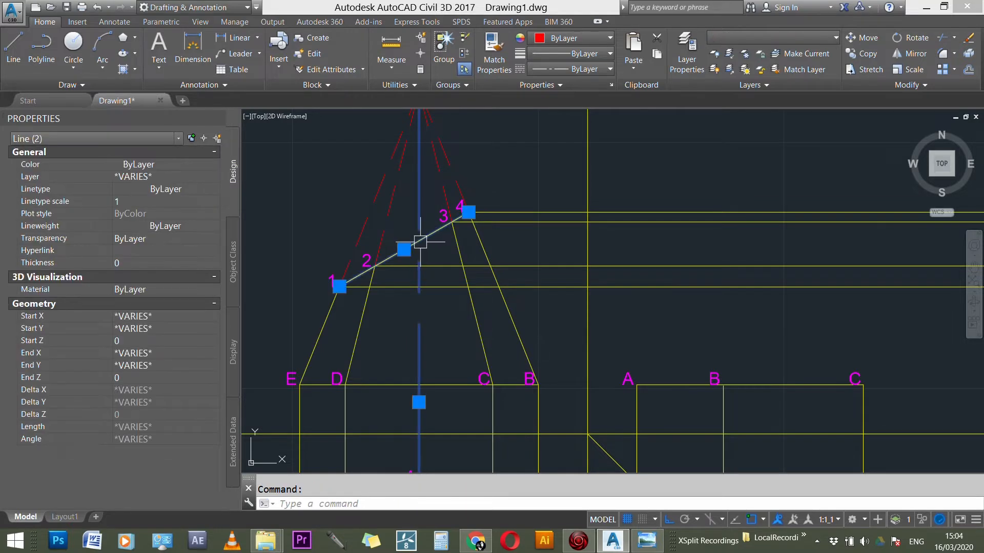
key("Escape")
Step: Draw a horizontal center line from the intersection of the front view's vertical axis and cutting line across the side view area
key("Return")
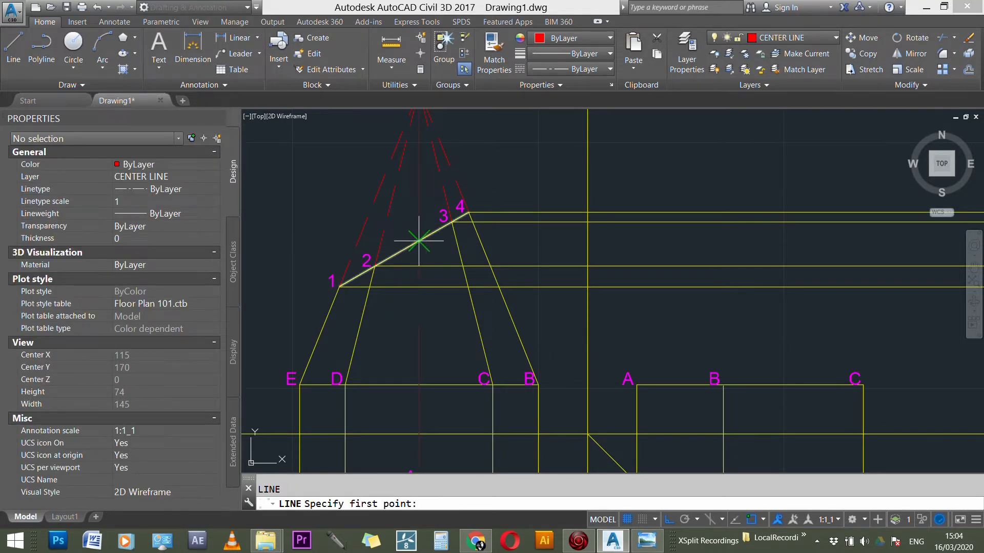
left_click(419, 241)
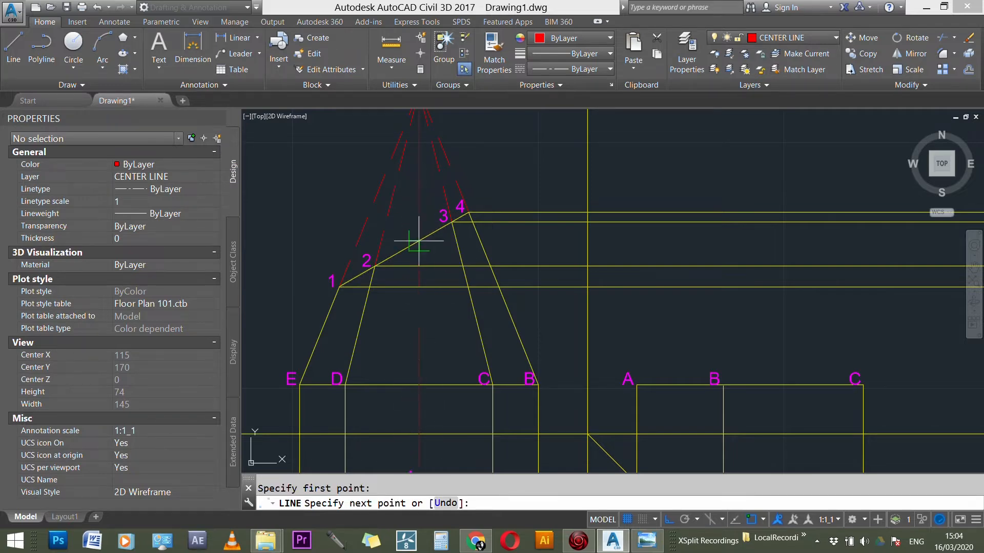
scroll(327, 229, "down", 3)
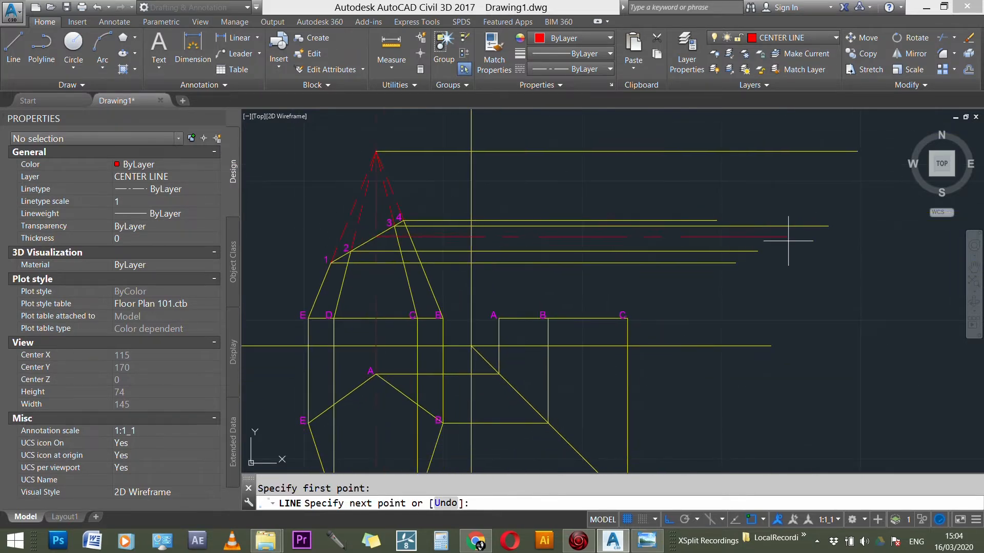
left_click(909, 252)
key("Escape")
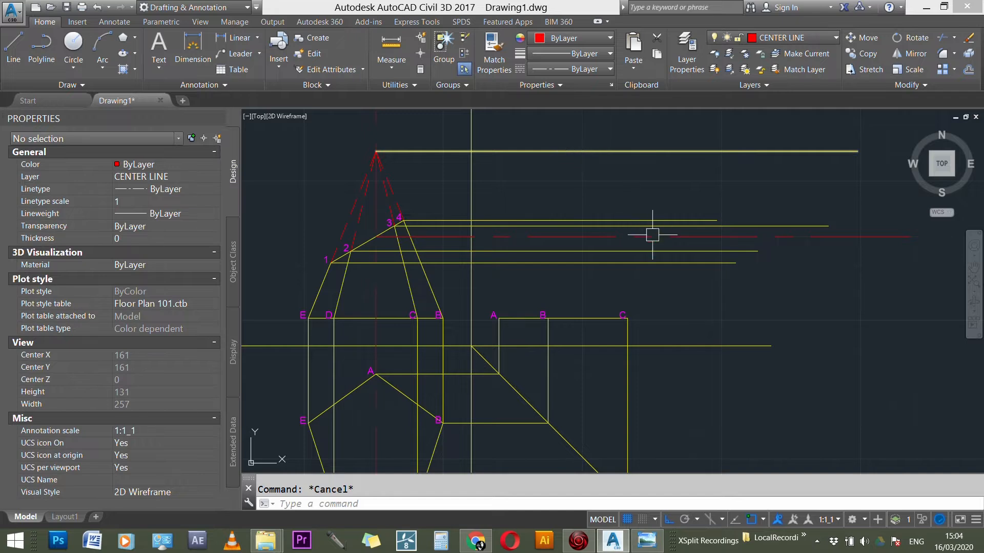
Step: Compare the projected lines with the side view in the reference photo in Windows Photo Viewer
scroll(654, 266, "down", 3)
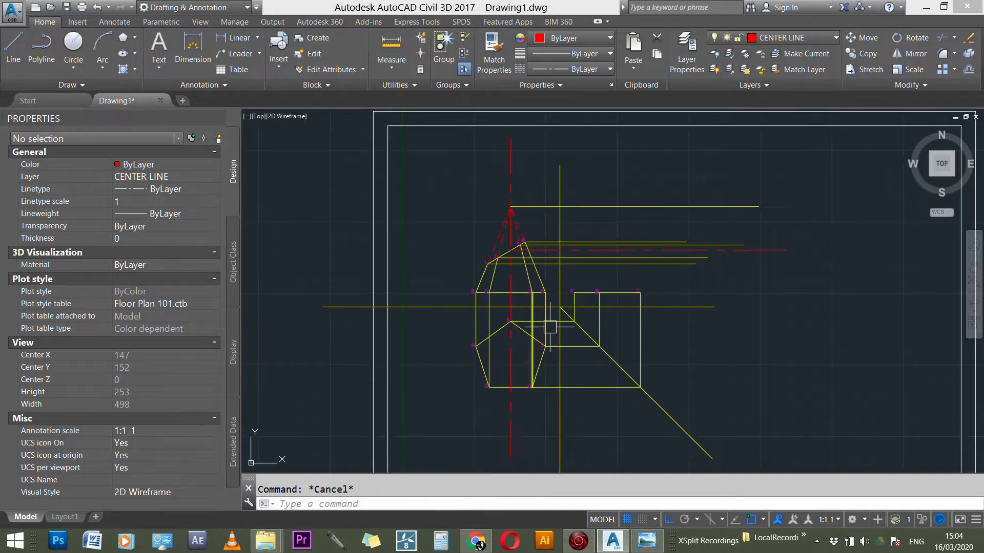
scroll(632, 226, "up", 3)
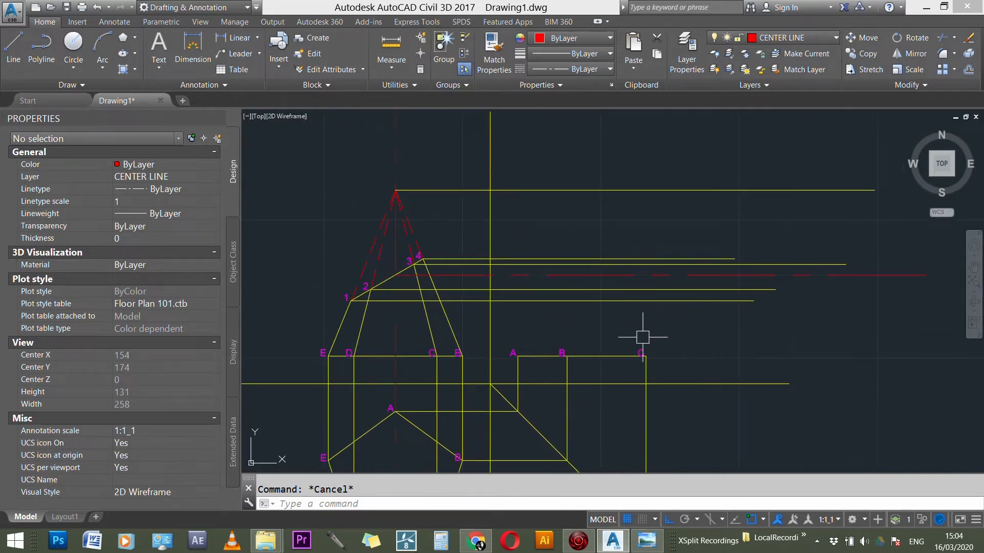
scroll(643, 338, "up", 1)
left_click(646, 546)
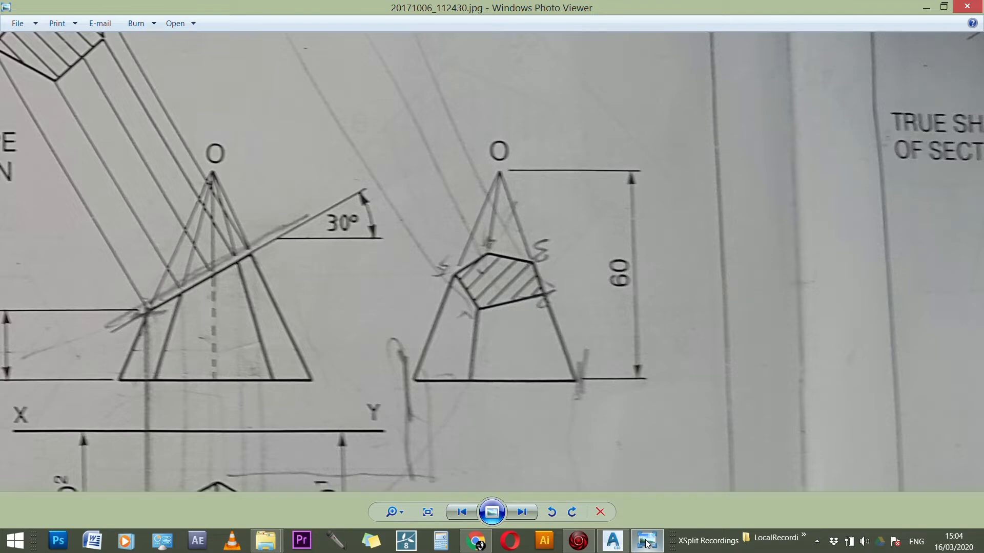
left_click(647, 544)
scroll(725, 246, "down", 3)
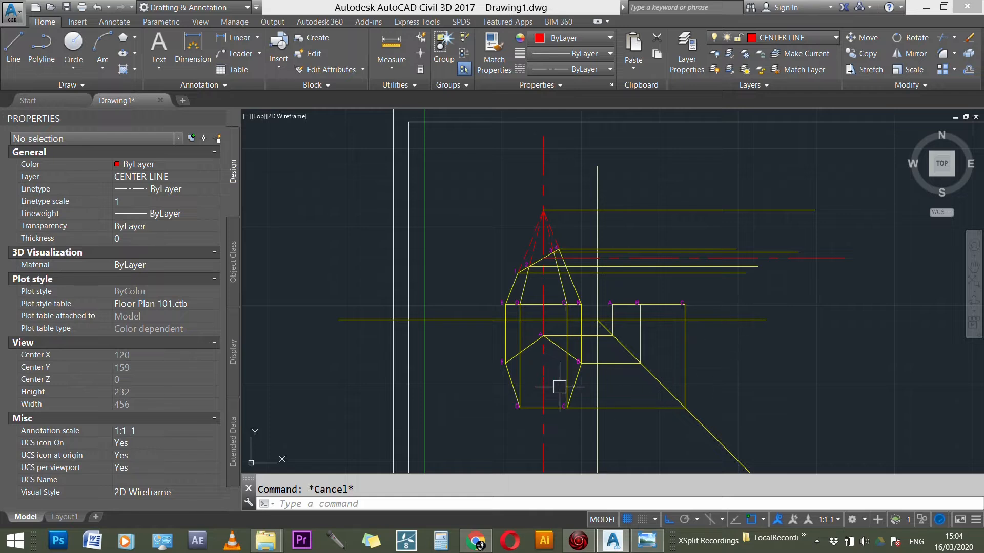
scroll(556, 390, "up", 2)
scroll(782, 166, "up", 3)
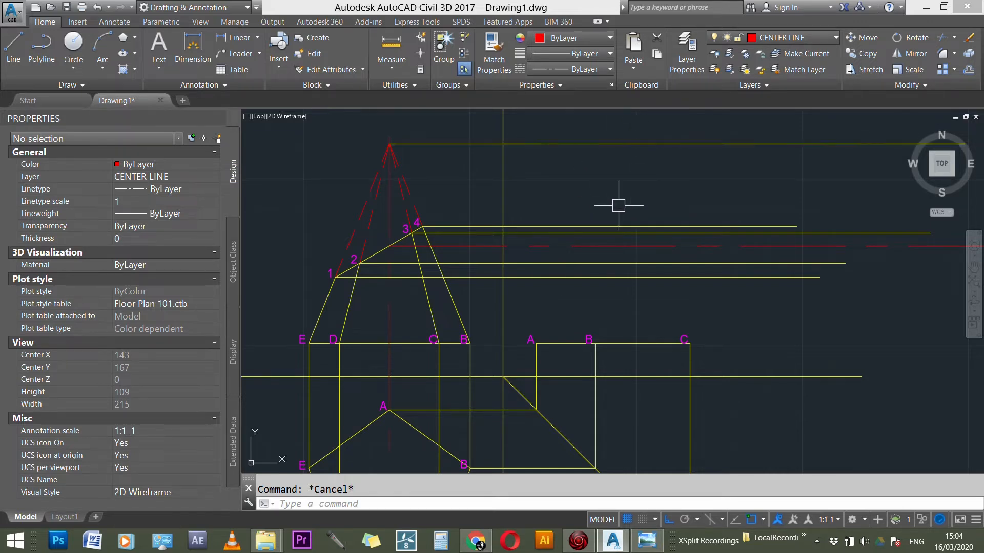
Step: Inspect the top view's base pentagon and its projection lines to the side view's base
scroll(618, 205, "down", 2)
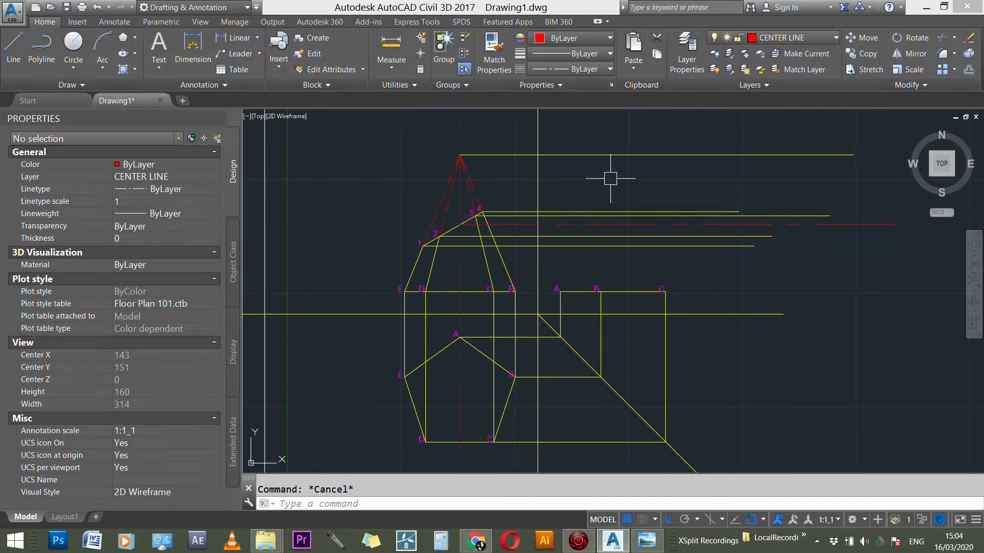
scroll(640, 210, "down", 2)
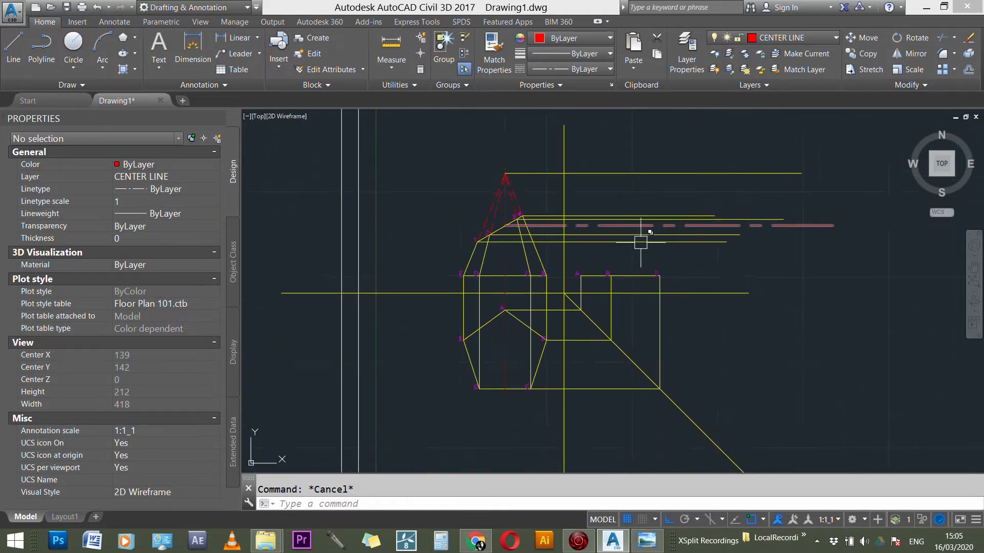
scroll(536, 367, "up", 3)
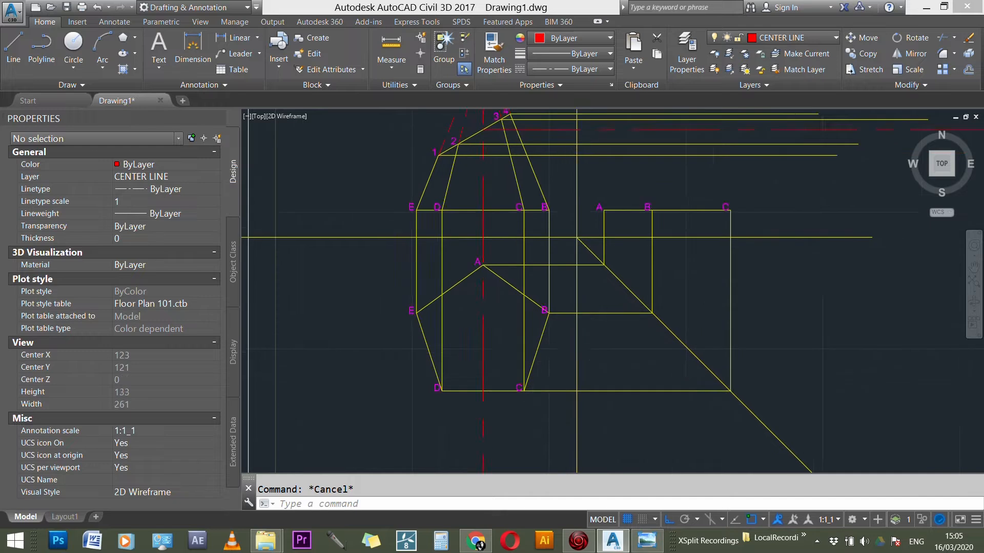
left_click(538, 345)
mouse_move(539, 348)
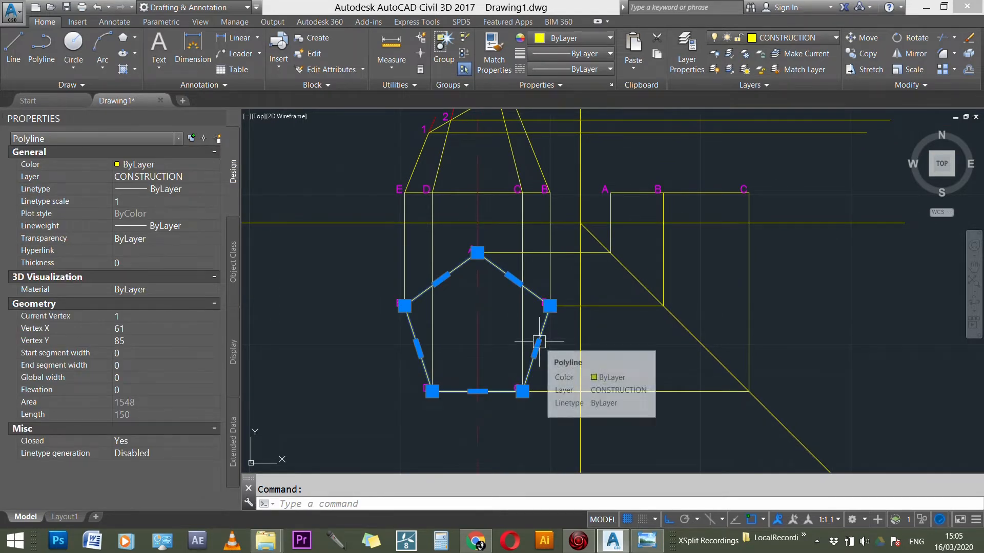
key("Escape")
scroll(487, 277, "up", 1)
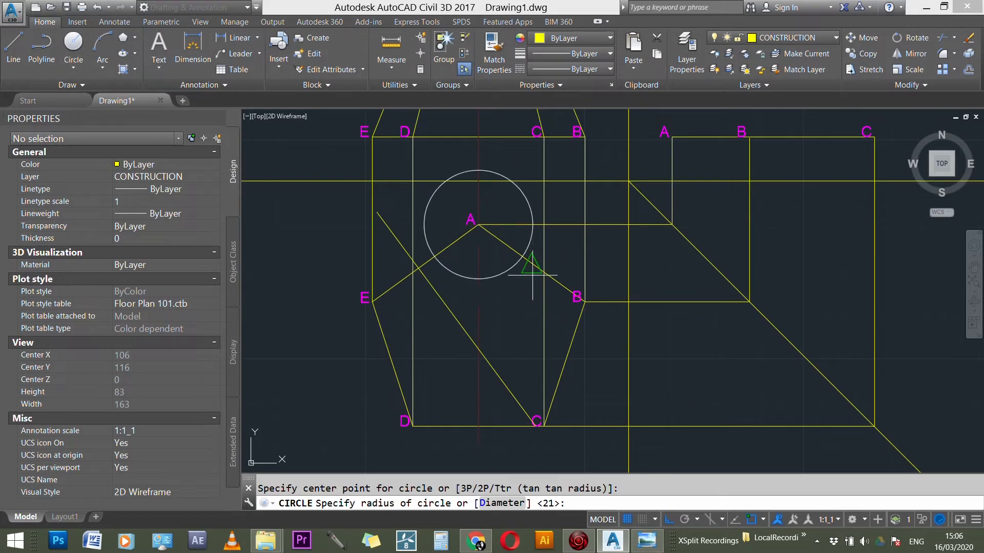
Step: Draw a circle centered on vertex A of the top view's pentagon, with a radius of about 19
scroll(537, 297, "up", 3)
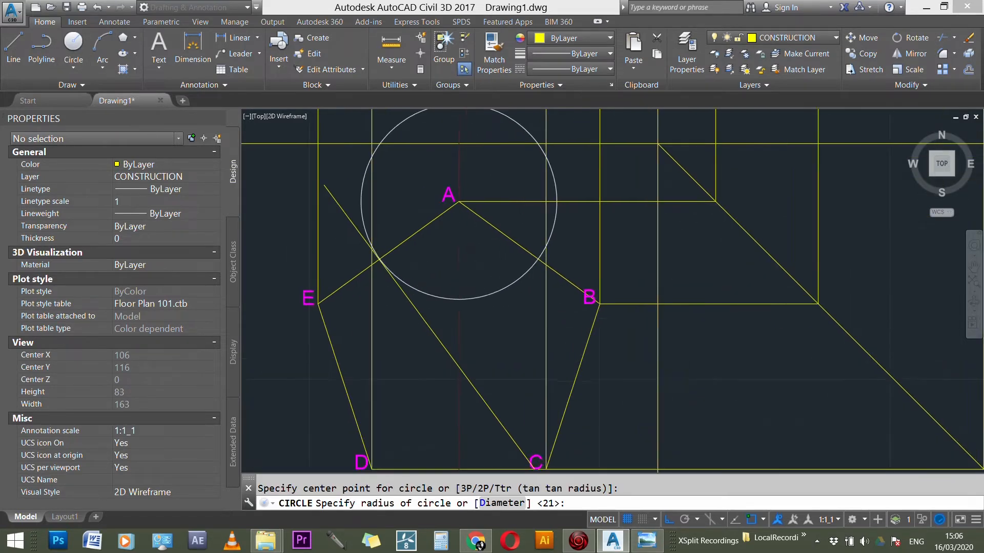
left_click(529, 312)
key("Escape")
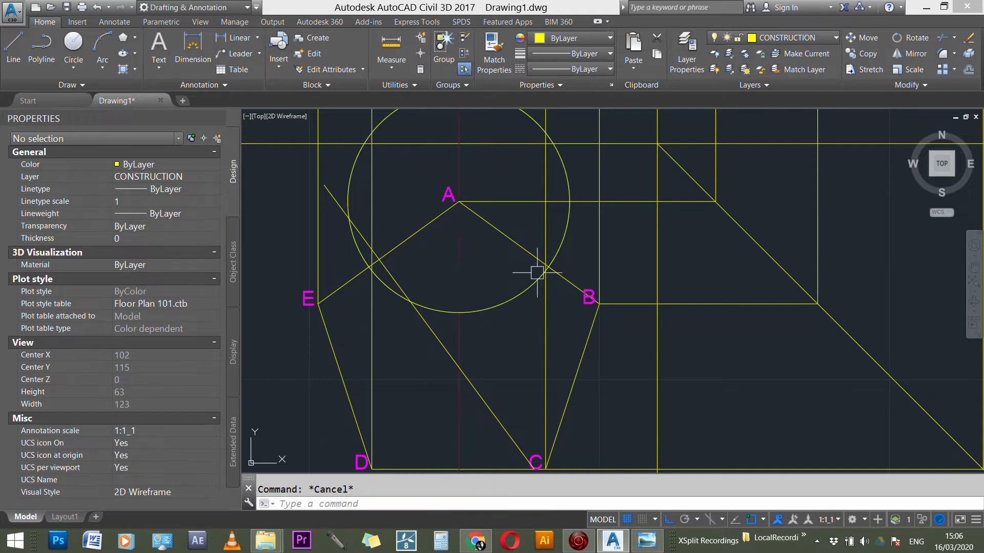
key("Return")
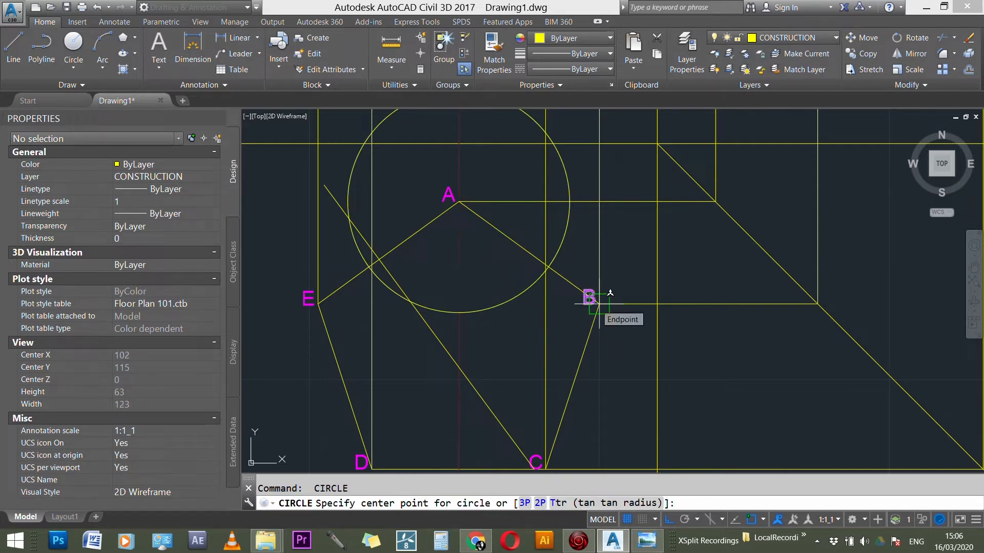
type("co")
key("Return")
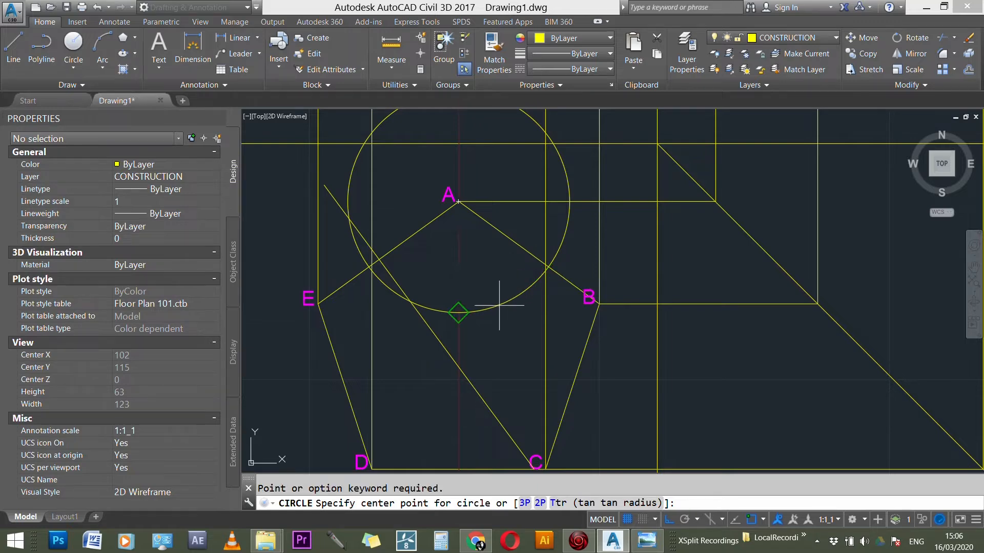
key("Escape")
Step: Copy the circle from its center at vertex A to vertex B of the pentagon
left_click(498, 306)
type("c")
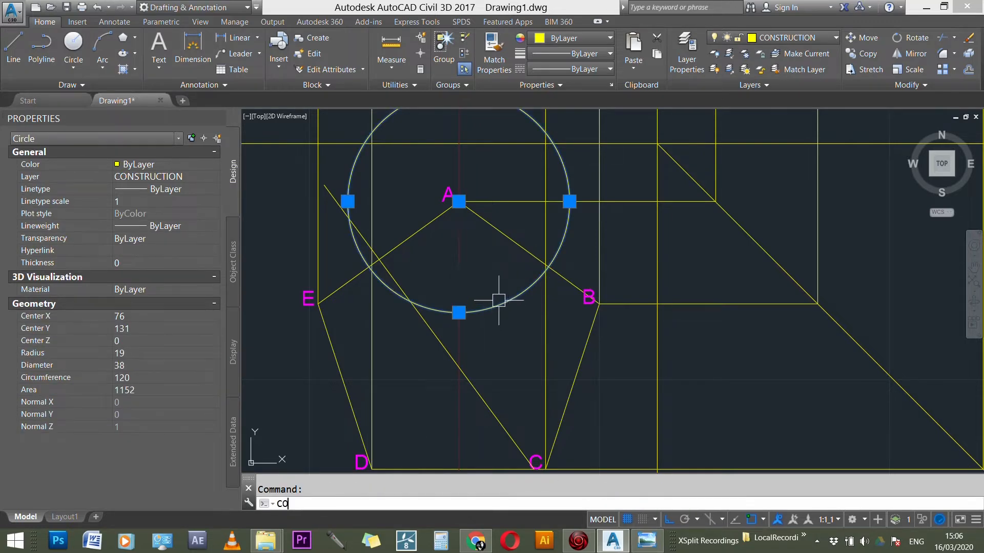
key("Return")
left_click(459, 201)
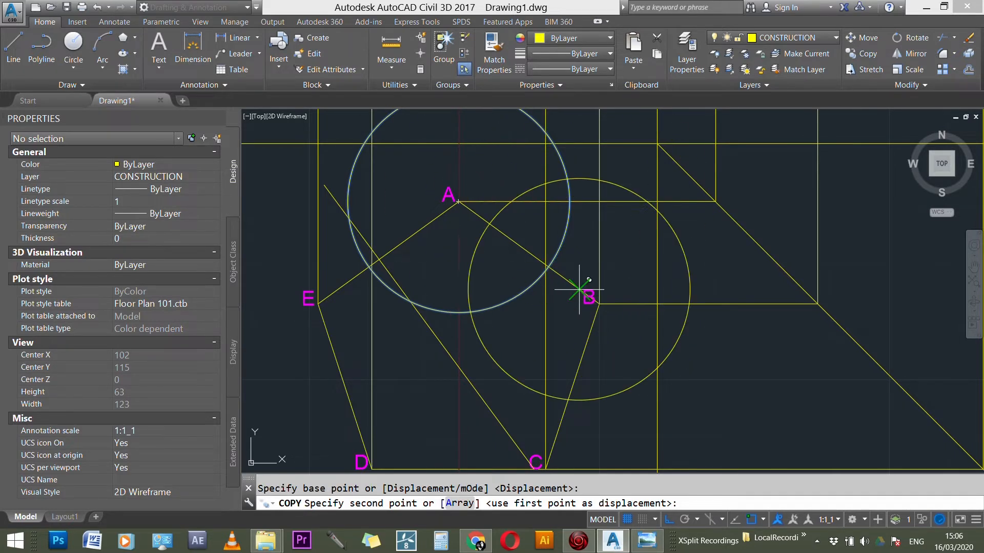
scroll(608, 294, "up", 3)
left_click(608, 309)
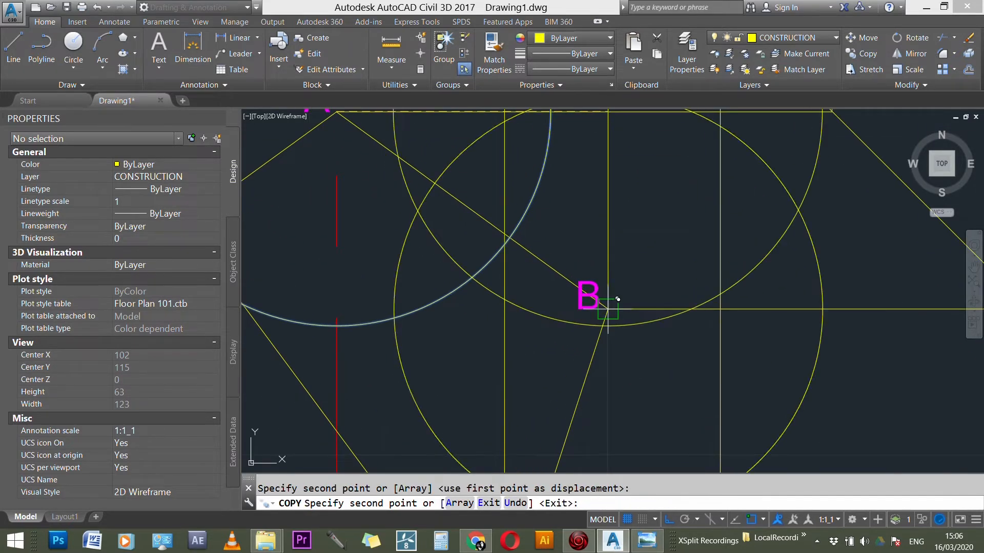
scroll(605, 302, "down", 4)
key("Escape")
Step: Draw a line through the two intersections of the circles to bisect pentagon edge AB
type("l")
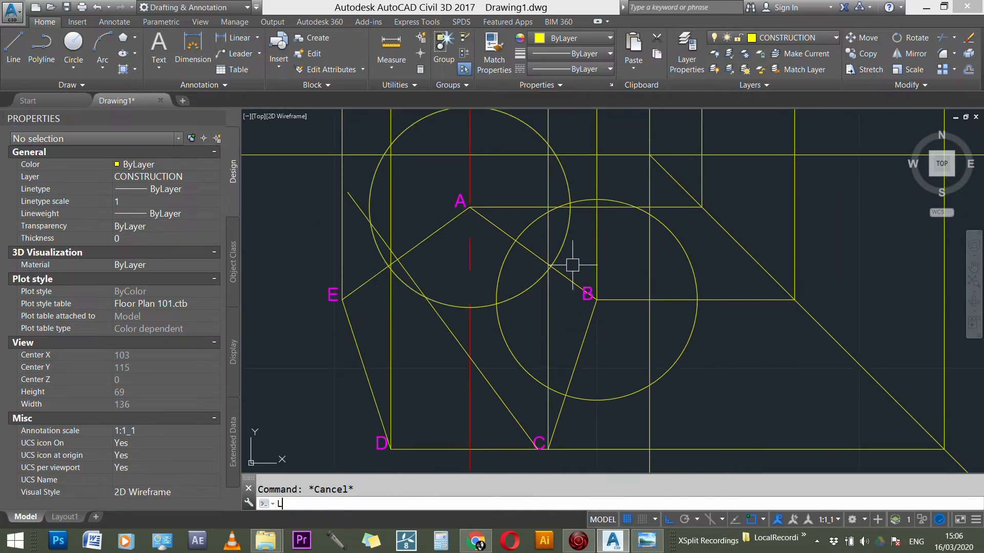
key("Return")
scroll(569, 208, "up", 3)
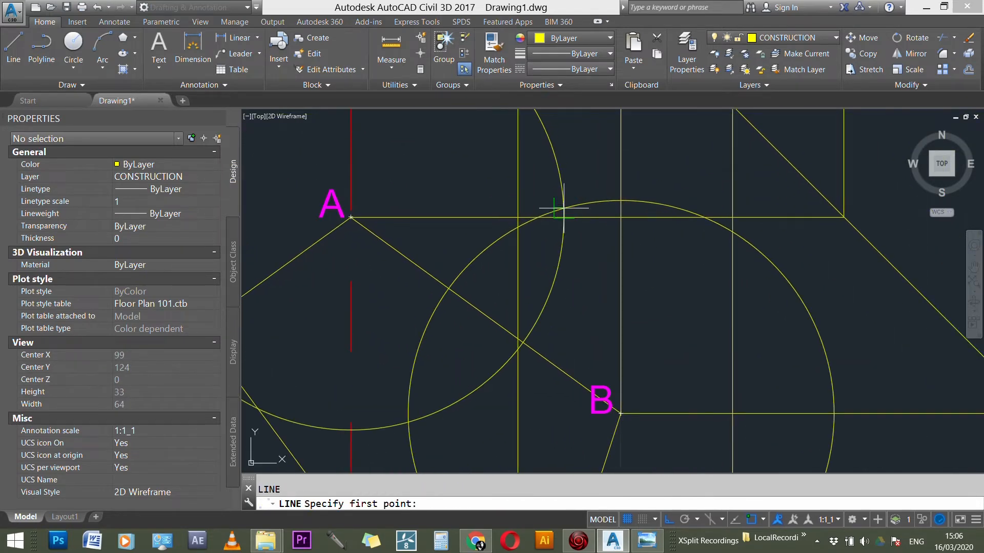
left_click(561, 207)
scroll(604, 165, "down", 3)
left_click(517, 285)
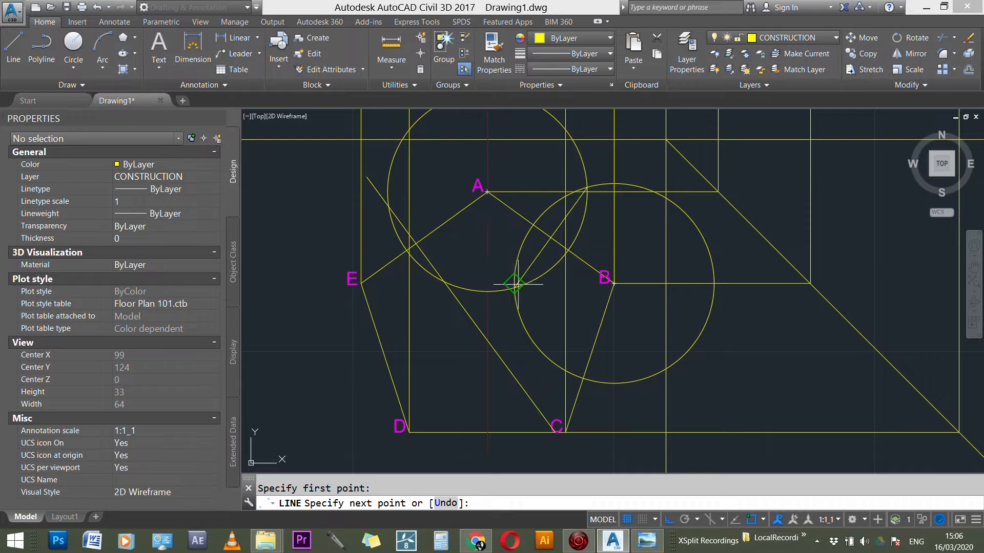
key("Escape")
Step: Extend the bisector of edge AB down to the pentagon at vertex D
type("ex")
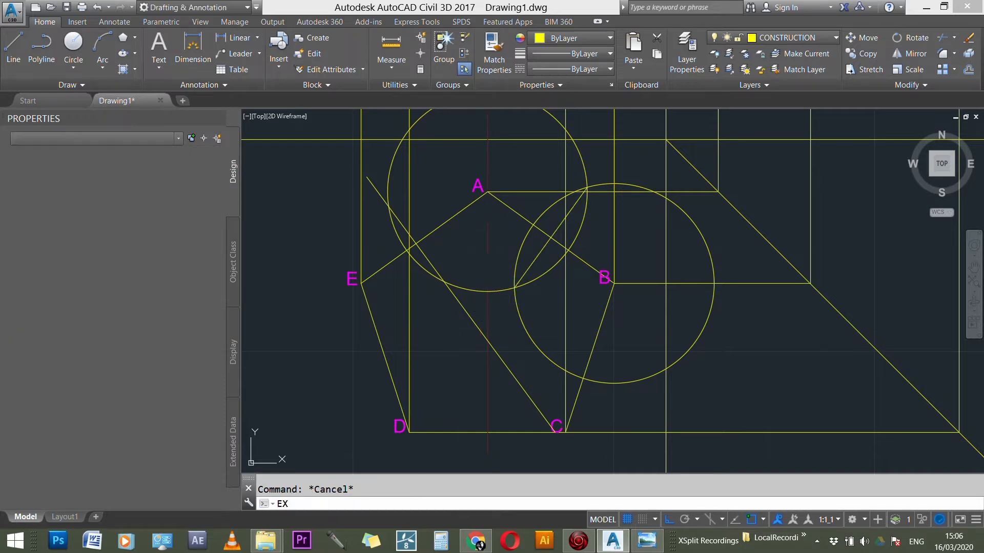
key("Return")
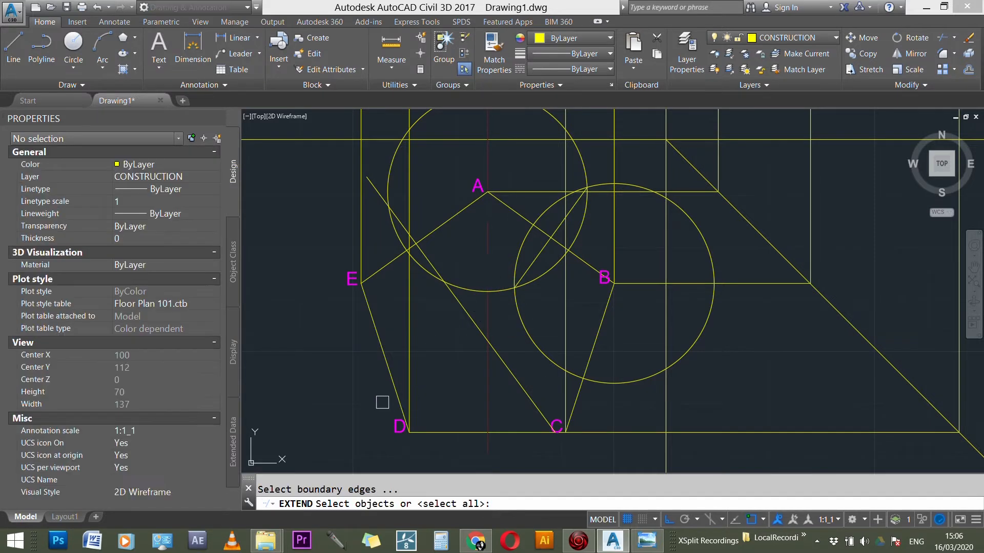
left_click(423, 428)
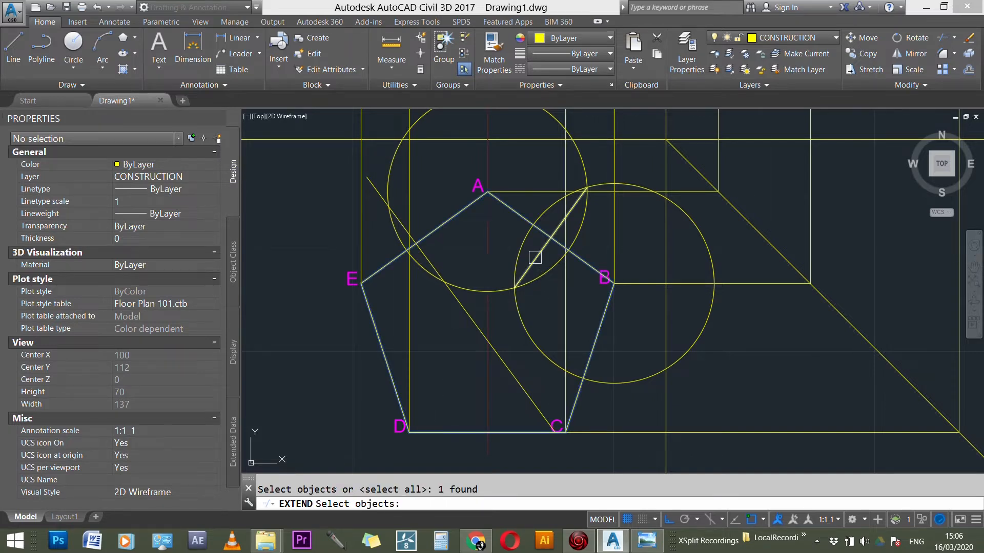
left_click(535, 257)
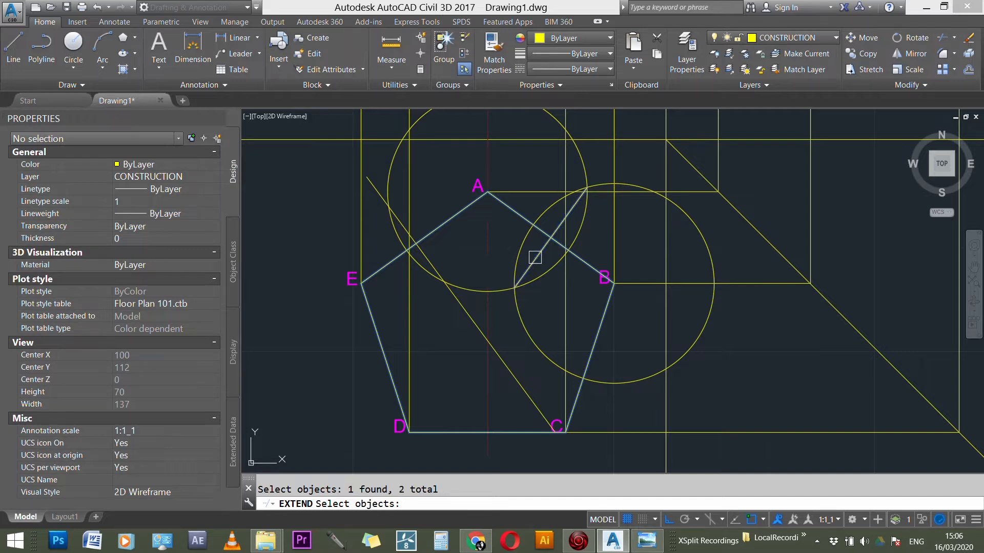
key("Return")
left_click(535, 257)
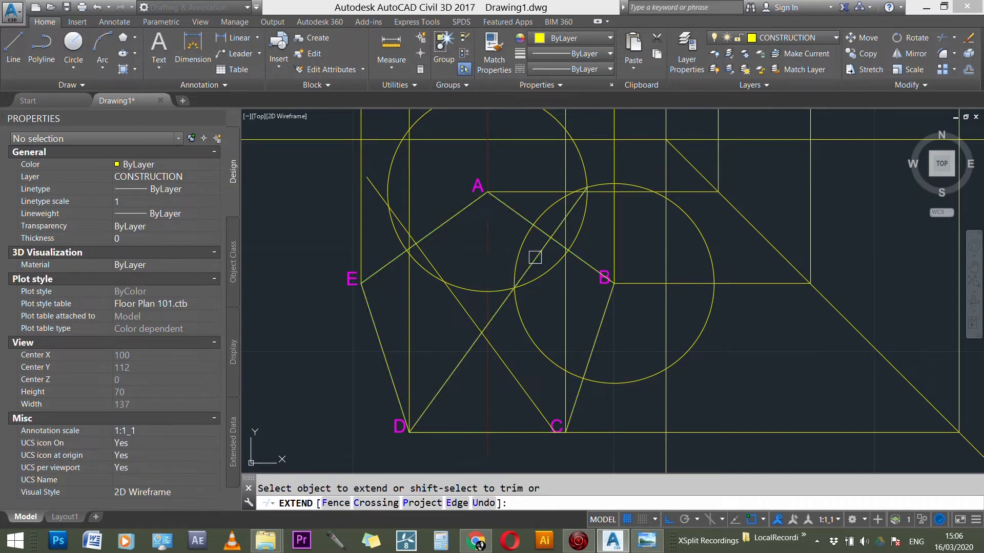
key("Escape")
Step: Examine where the two bisectors cross relative to the top view's vertical center line
scroll(451, 336, "up", 5)
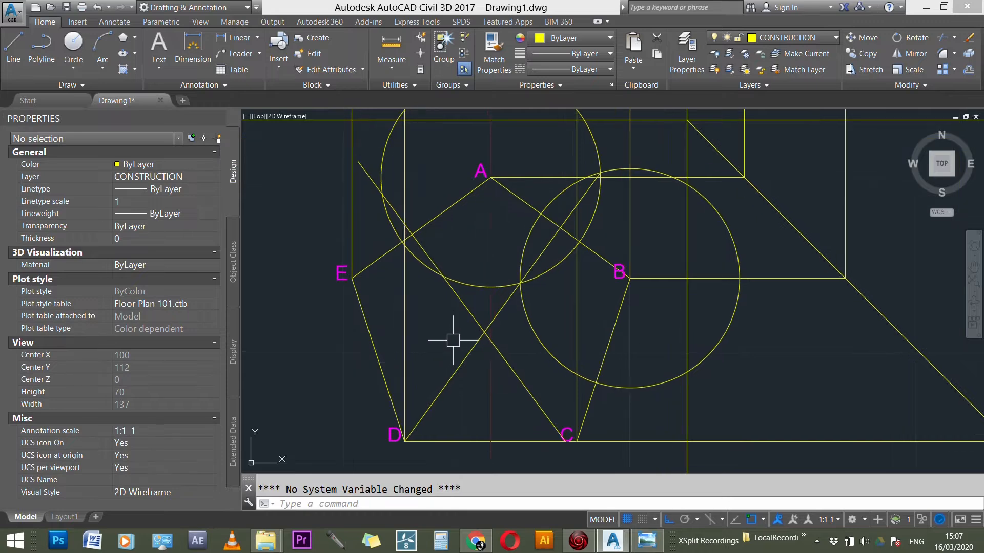
scroll(491, 313, "down", 3)
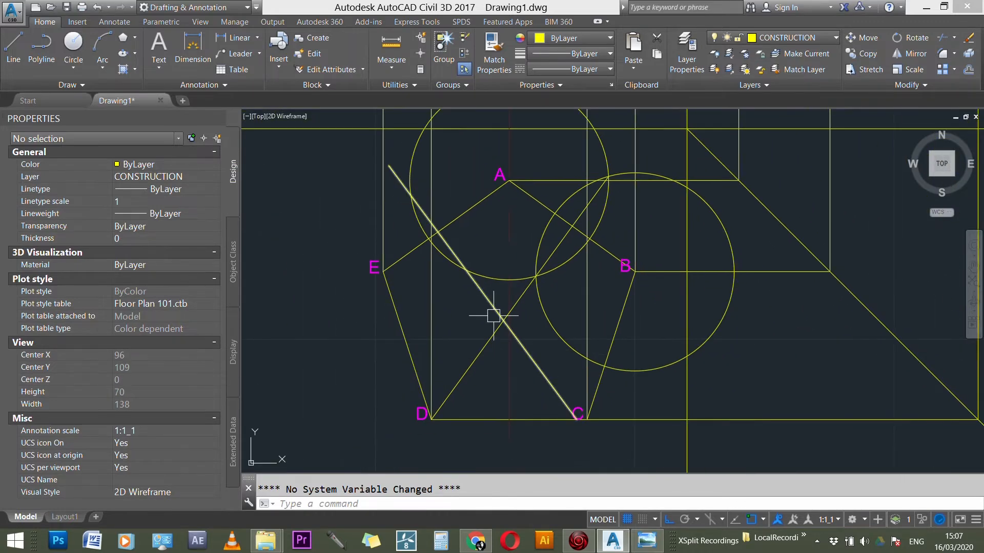
key("Escape")
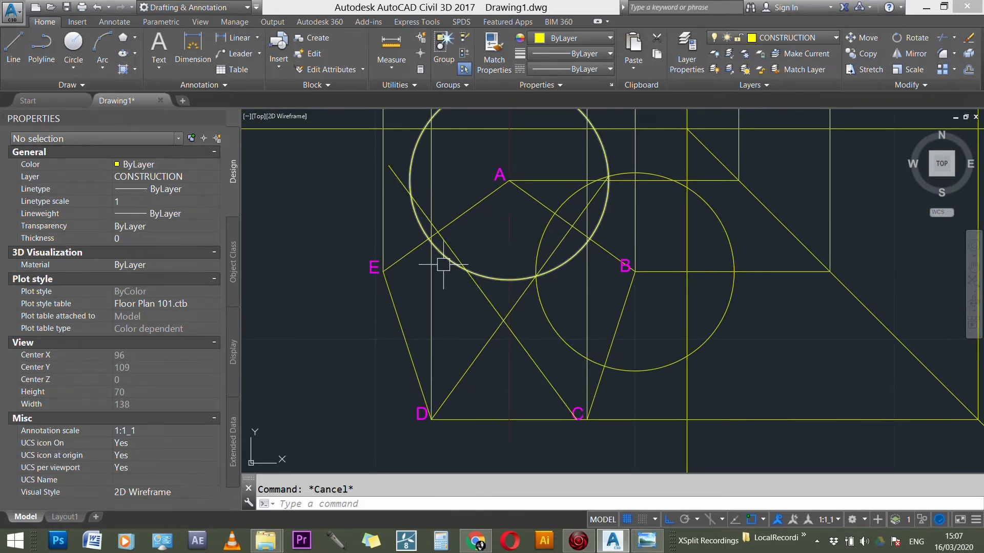
scroll(568, 311, "down", 2)
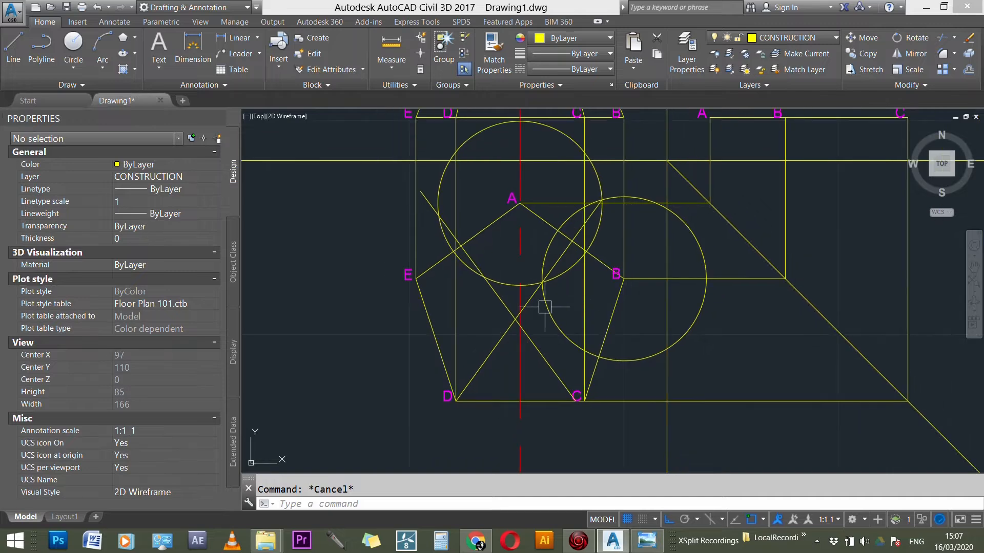
scroll(544, 307, "up", 3)
scroll(498, 332, "up", 1)
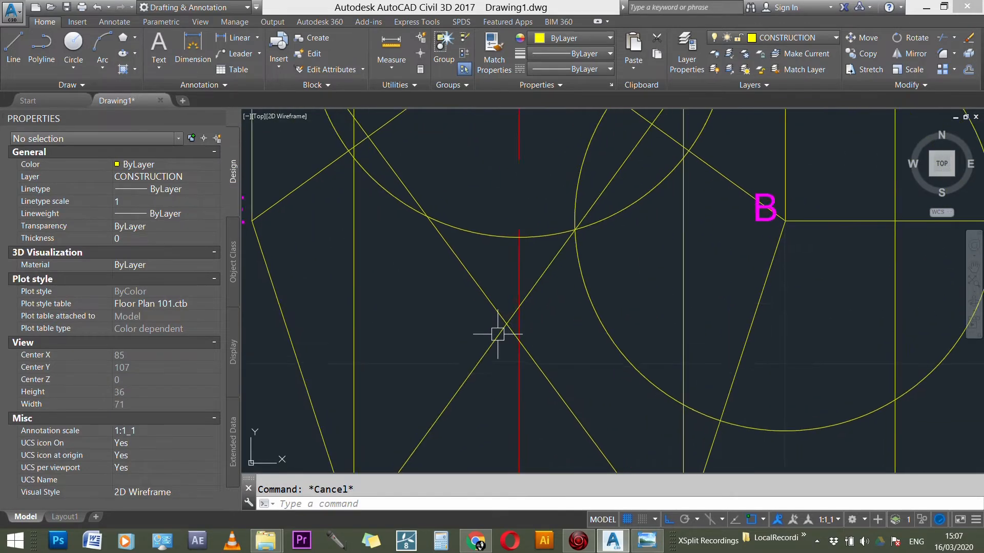
scroll(497, 333, "down", 3)
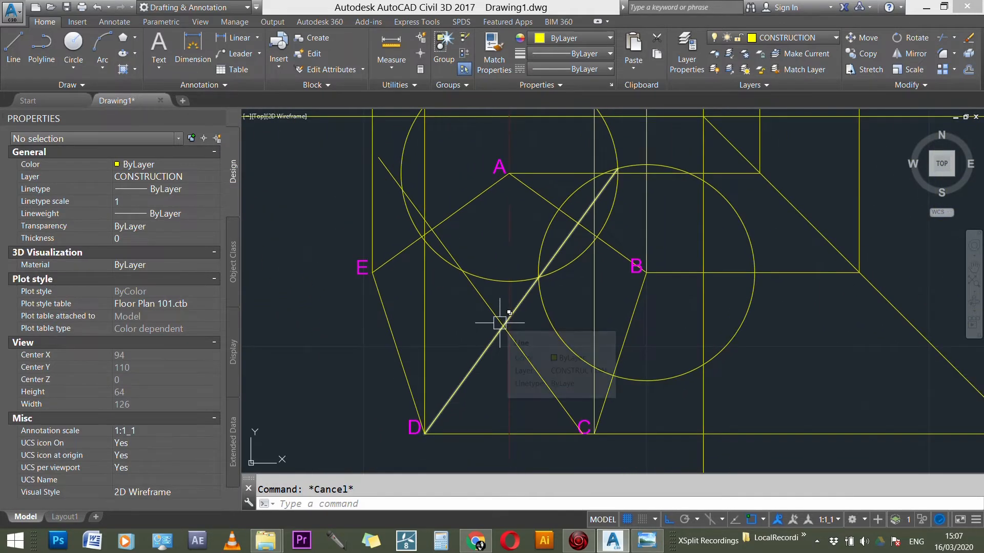
Step: Draw a vertical marker line about 3 units long upward from the middle of pentagon edge EA
type("L")
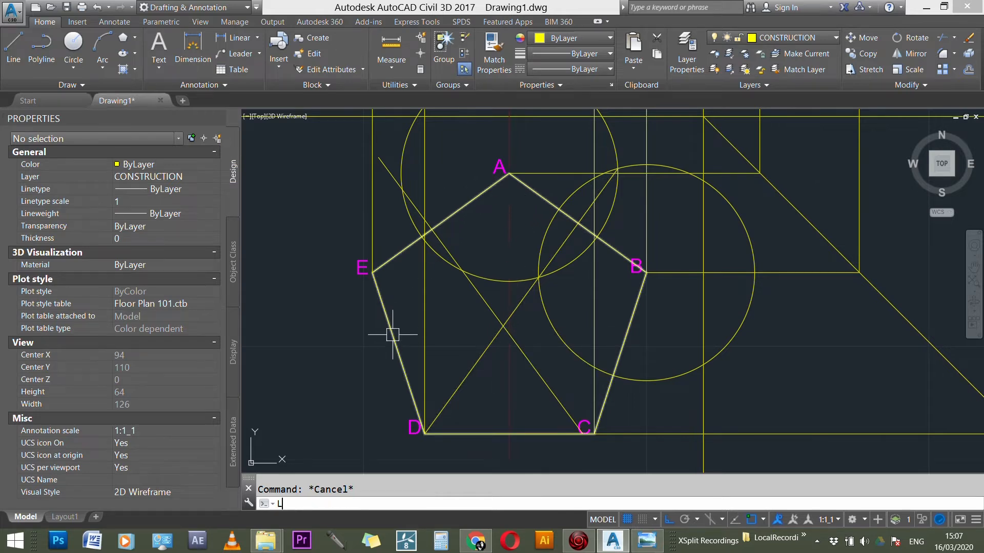
key("Return")
key("Escape")
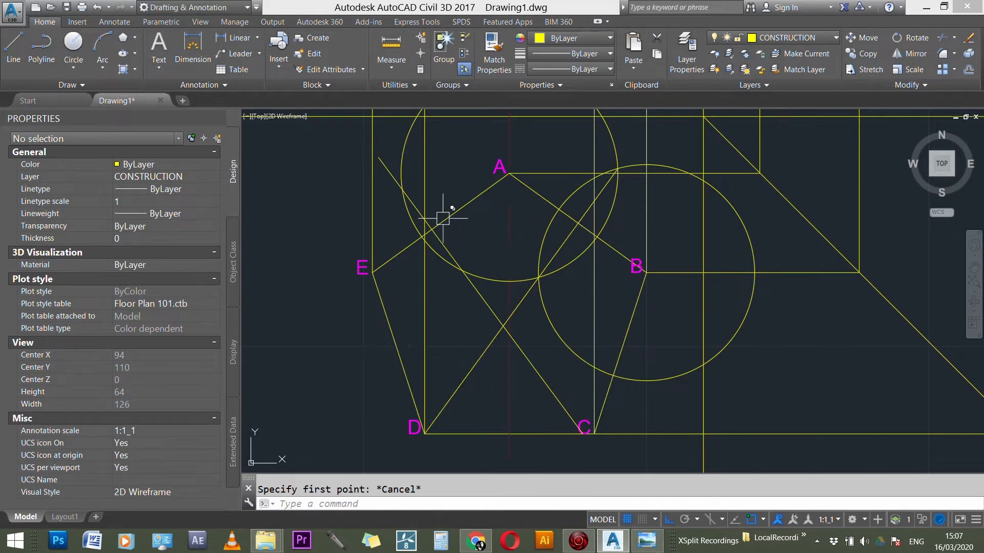
key("space")
left_click(440, 223)
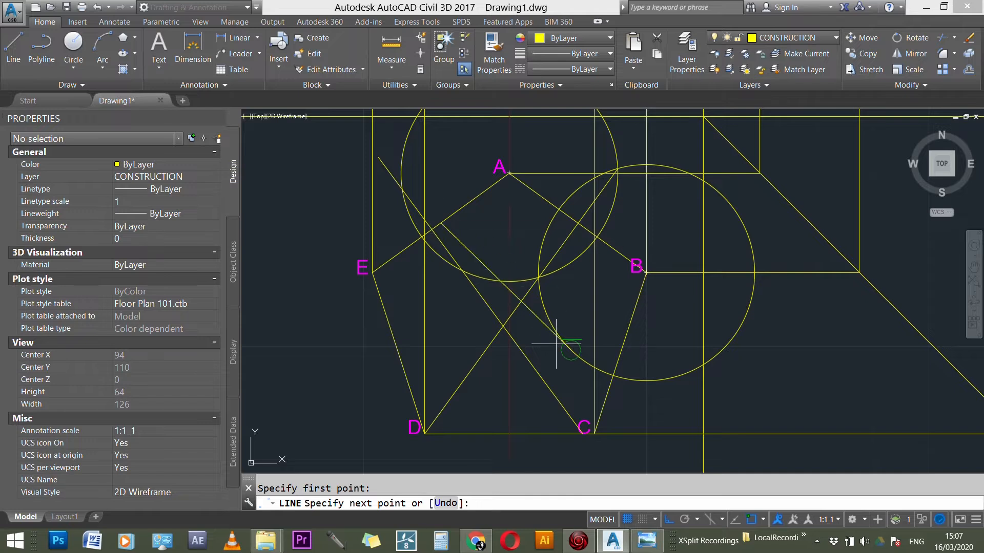
left_click(442, 218)
key("Escape")
Step: Move the bisector of edge EA from its crossing with that edge to the lower end of the marker line
scroll(450, 226, "up", 3)
scroll(451, 226, "up", 2)
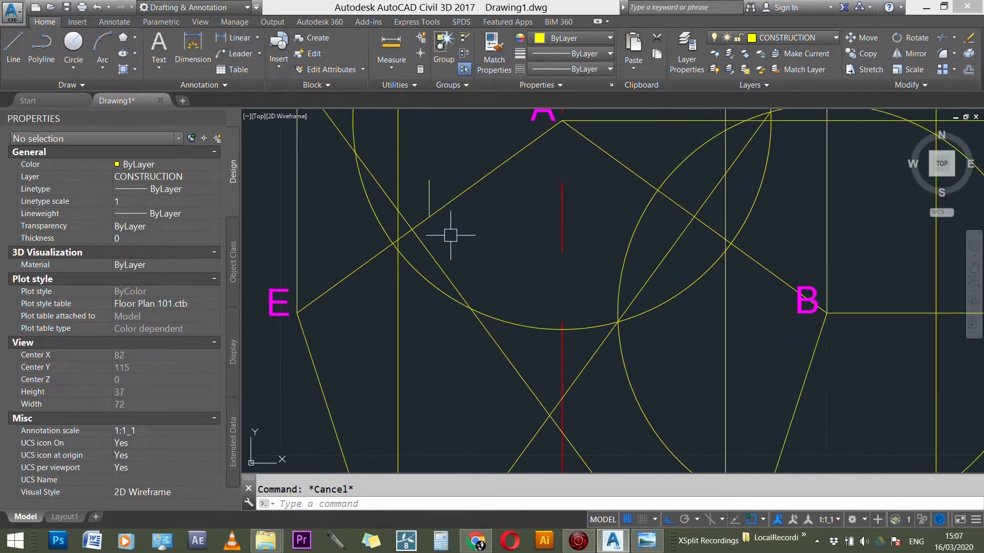
type("m")
key("Return")
left_click(423, 242)
key("Return")
left_click(411, 227)
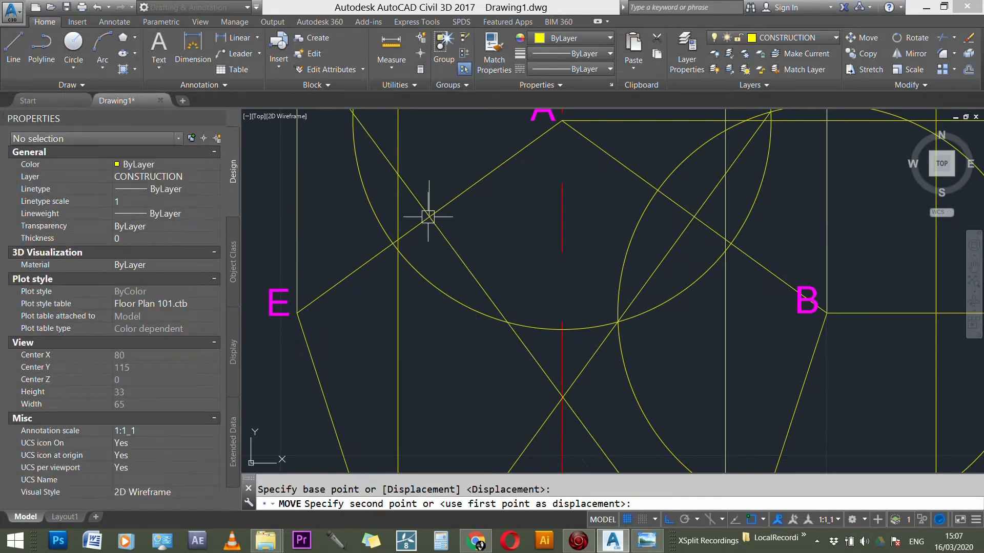
left_click(433, 205)
scroll(434, 201, "down", 3)
key("Escape")
Step: Erase the short marker line on edge EA and both construction circles around A and B
scroll(435, 194, "up", 2)
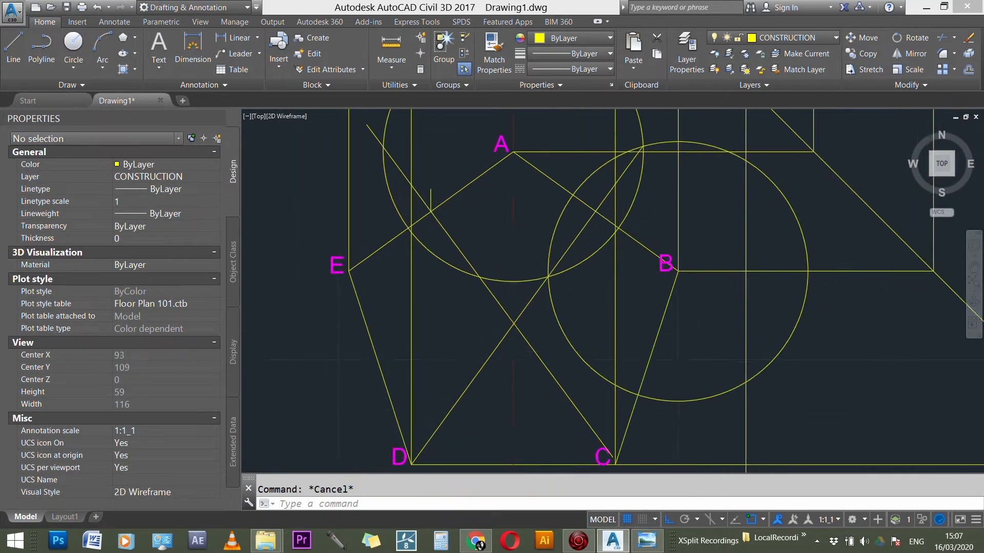
left_click(432, 195)
scroll(671, 266, "down", 3)
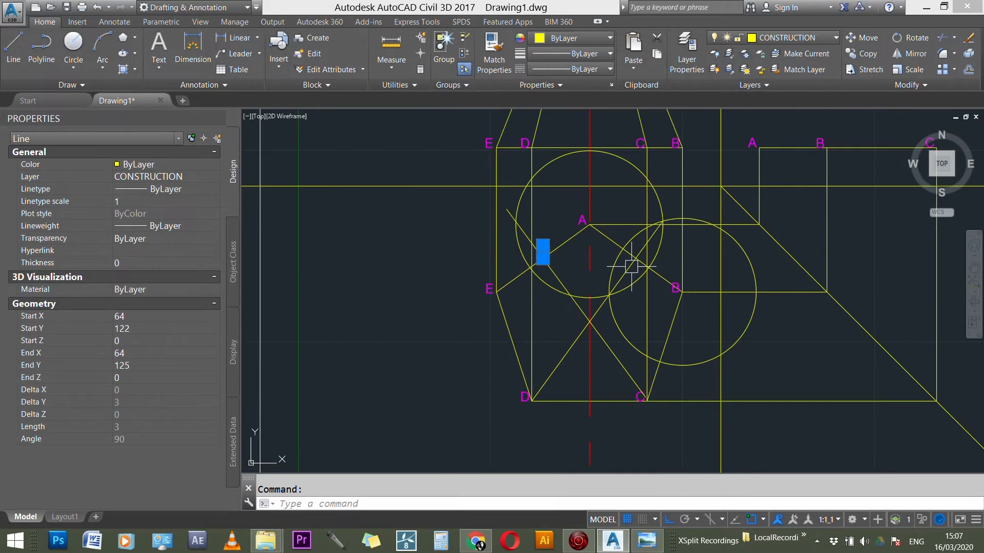
left_click(658, 194)
left_click(744, 244)
key("Delete")
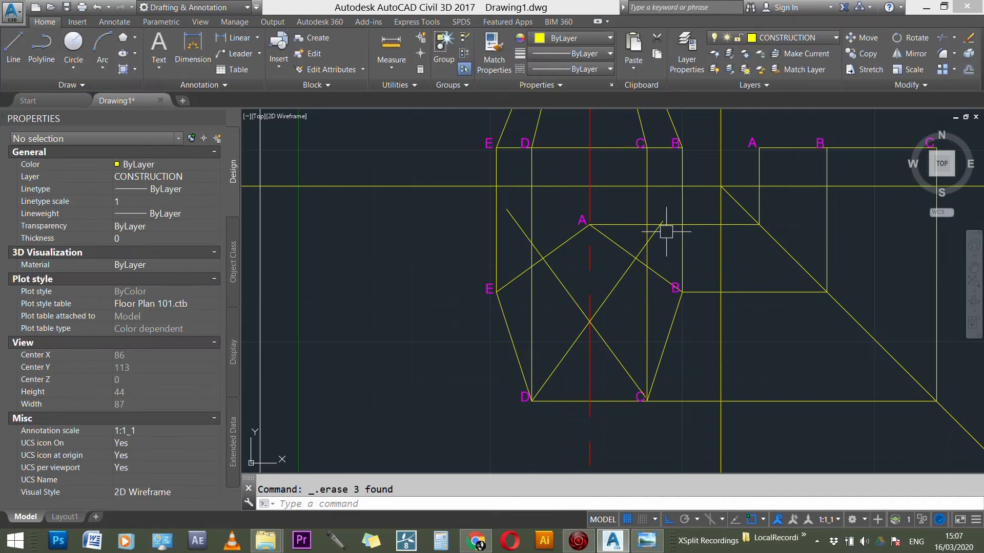
Step: Turn on the Midpoint object snap
scroll(666, 370, "up", 1)
scroll(673, 379, "up", 1)
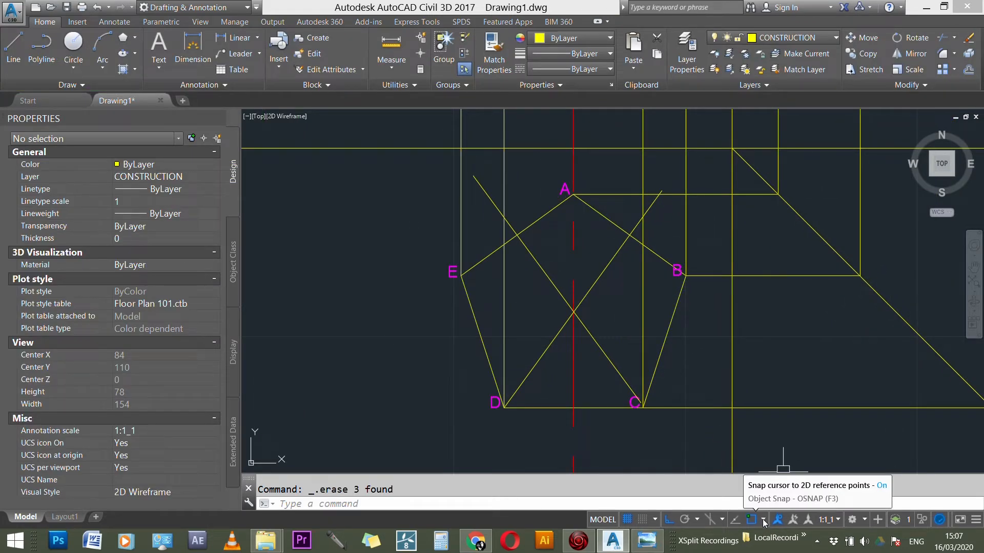
left_click(764, 520)
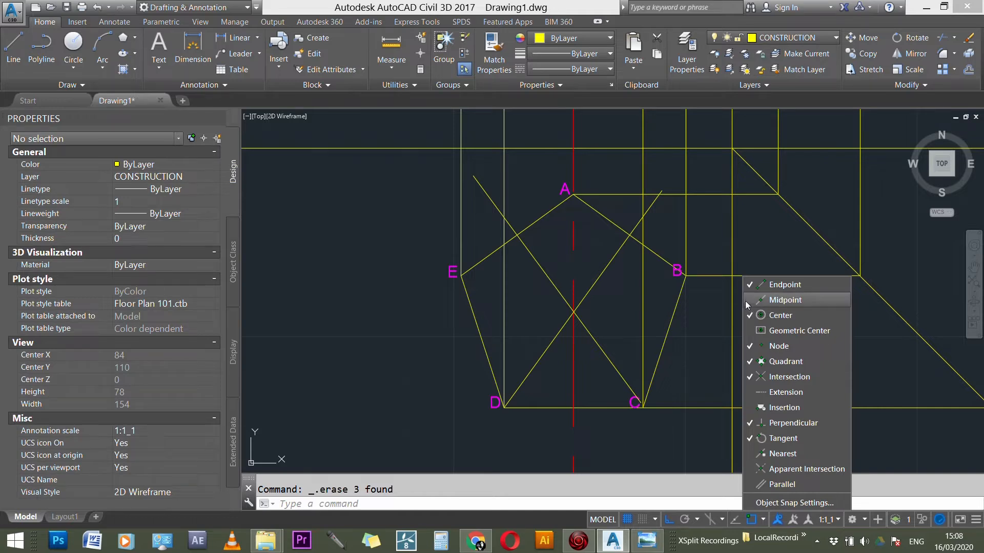
key("Escape")
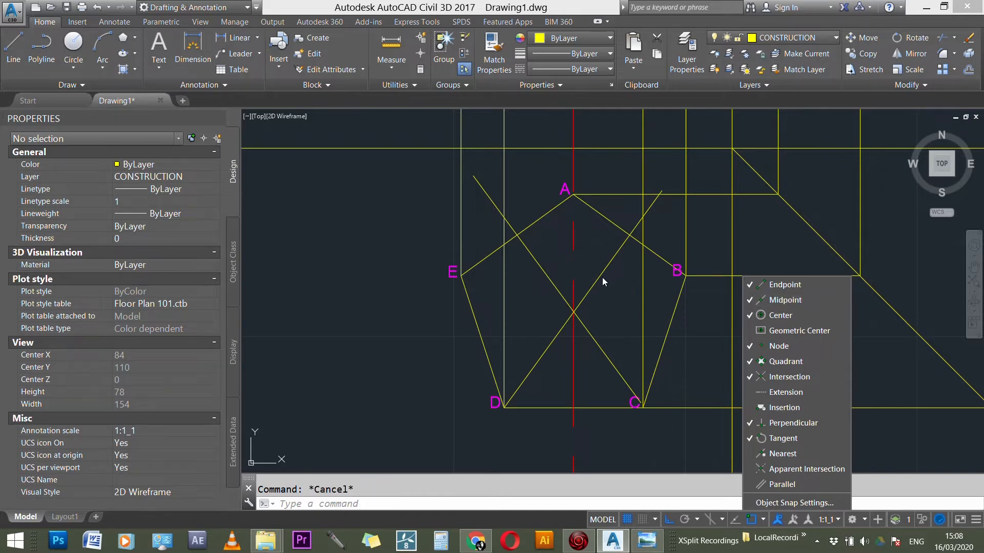
left_click(718, 236)
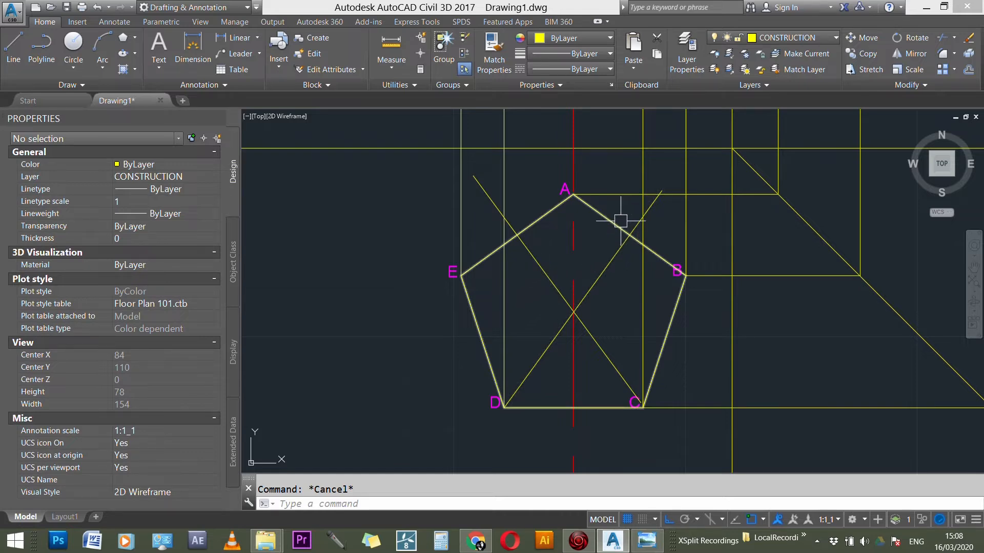
type("l")
key("Return")
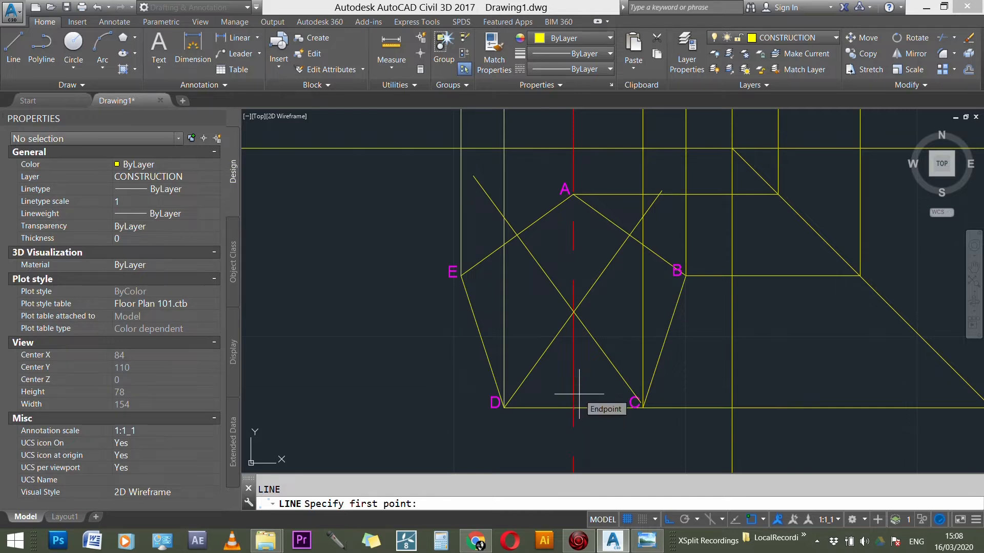
key("Escape")
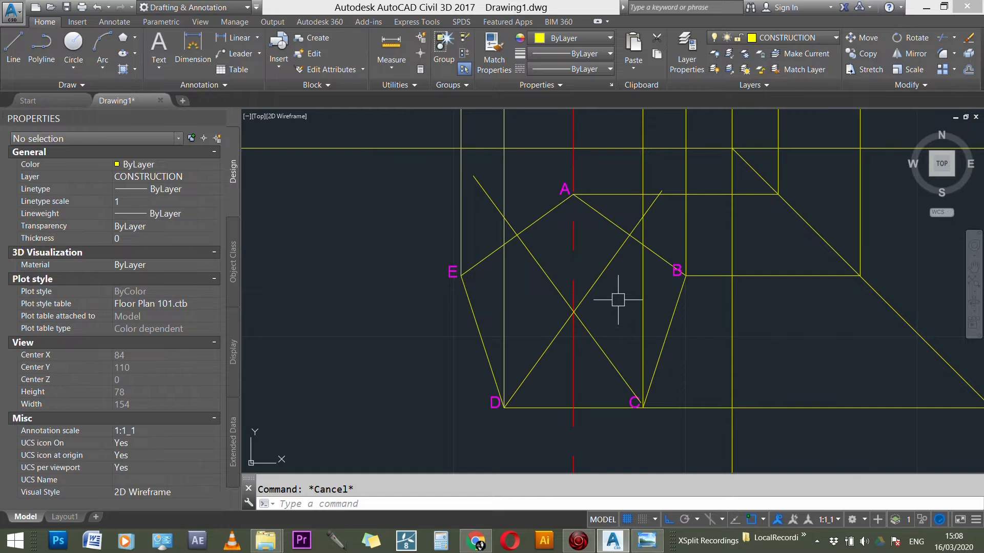
scroll(573, 312, "up", 3)
scroll(572, 312, "down", 2)
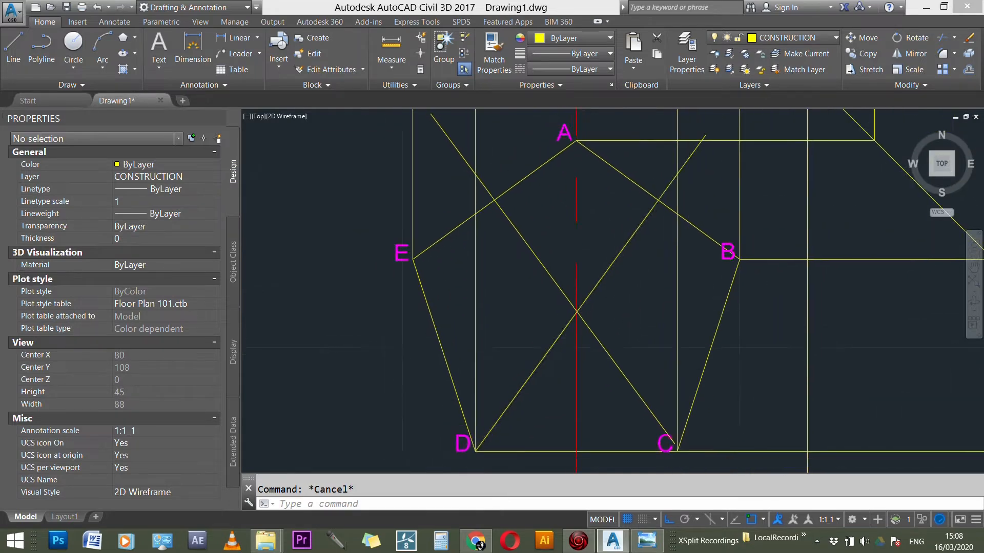
scroll(574, 311, "up", 2)
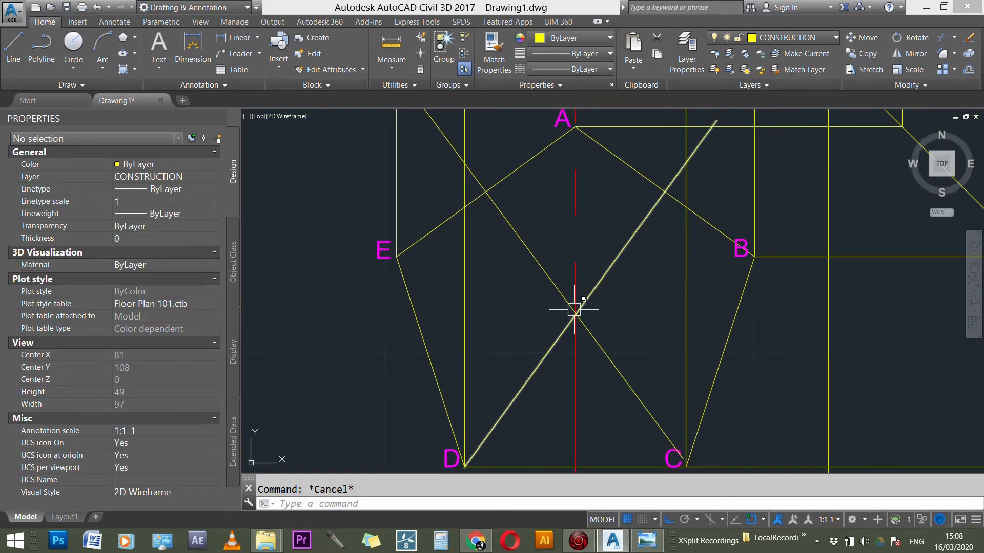
type("l")
key("Return")
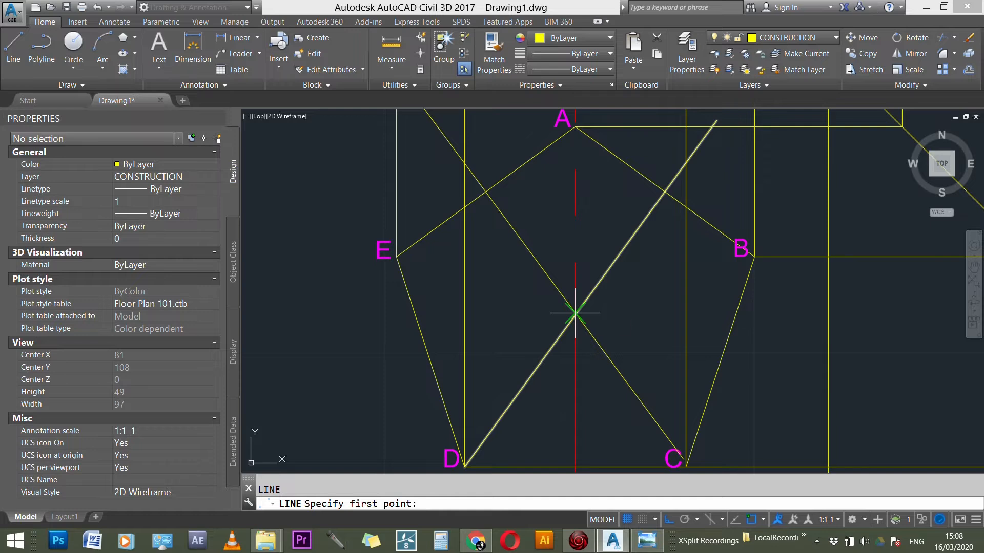
key("Escape")
Step: Copy the label E from pentagon corner E to the crossing point of the two bisectors
type("co")
key("Return")
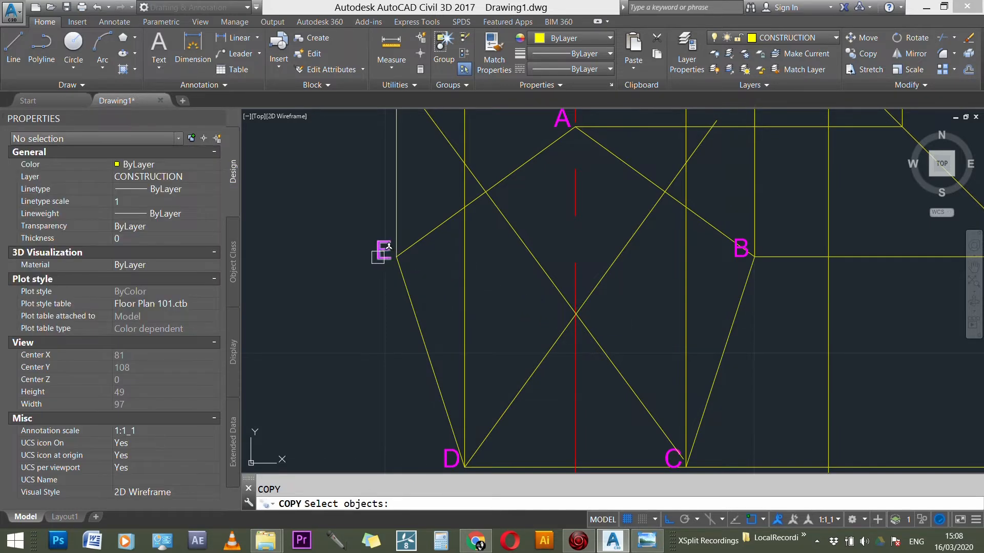
left_click(377, 256)
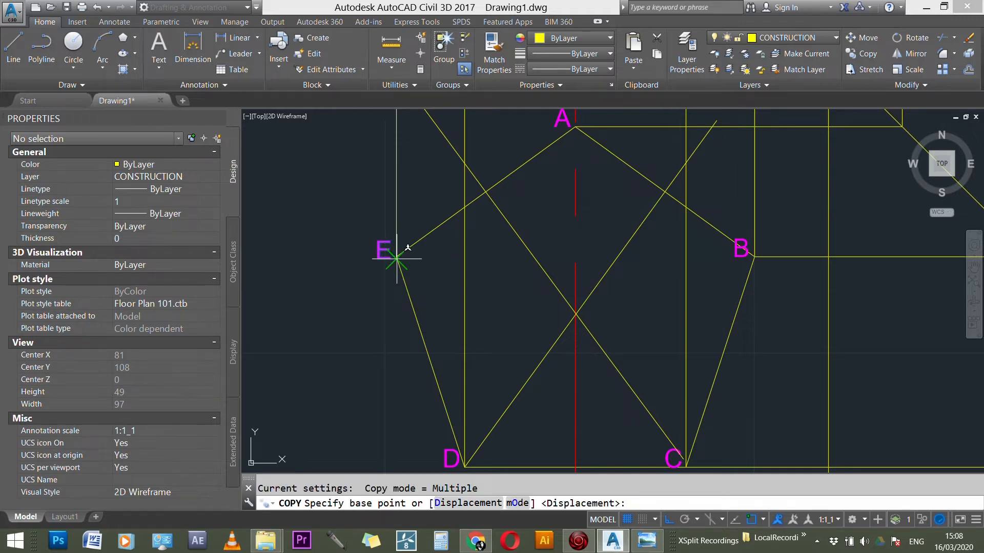
left_click(396, 258)
left_click(575, 313)
key("Escape")
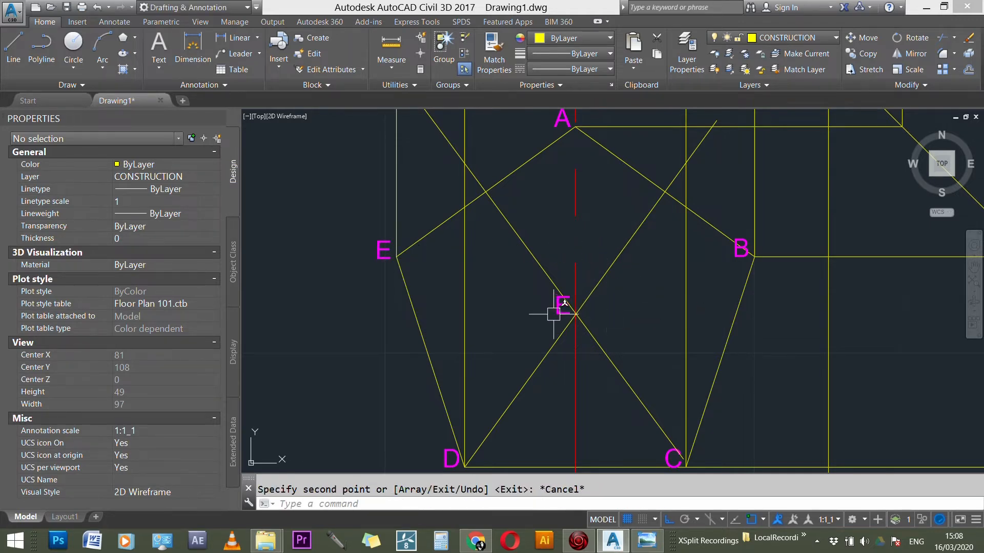
Step: Change the copied label at the bisectors' crossing to O and close the text editor
double_click(564, 307)
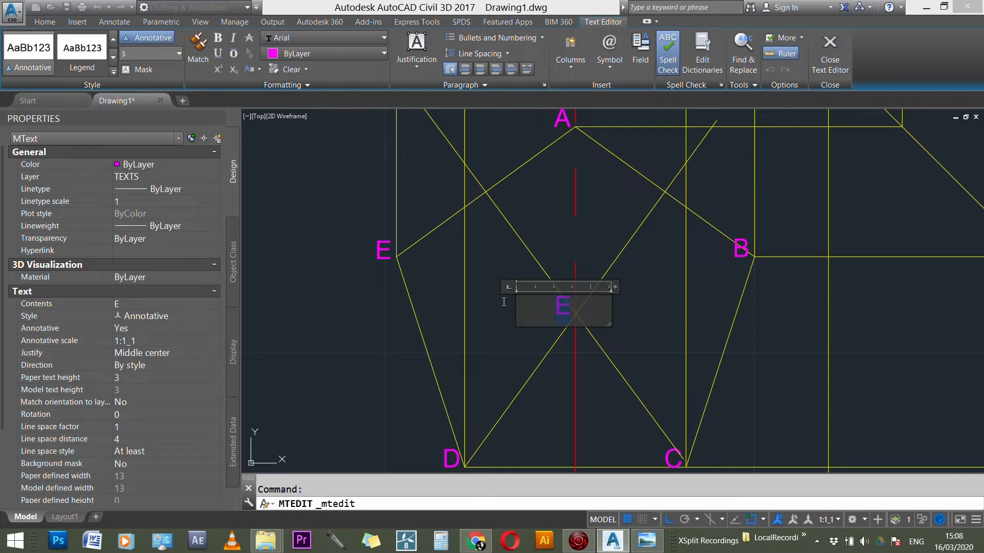
type("O")
key("Return")
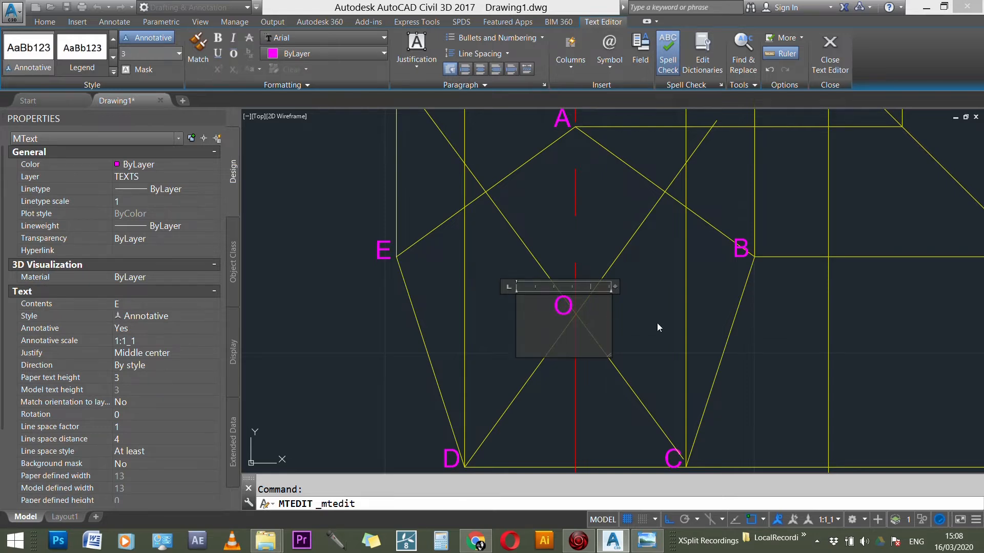
key("BackSpace")
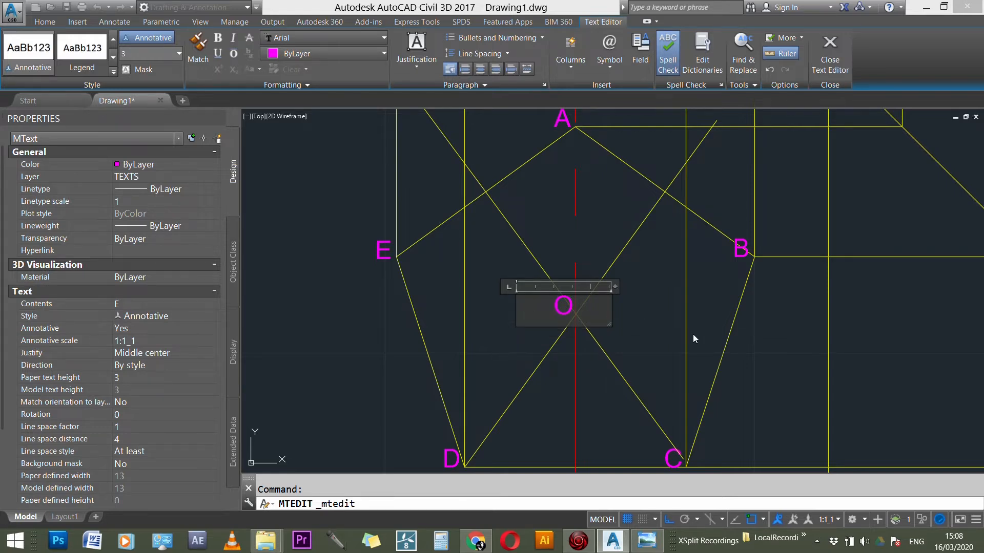
left_click(834, 59)
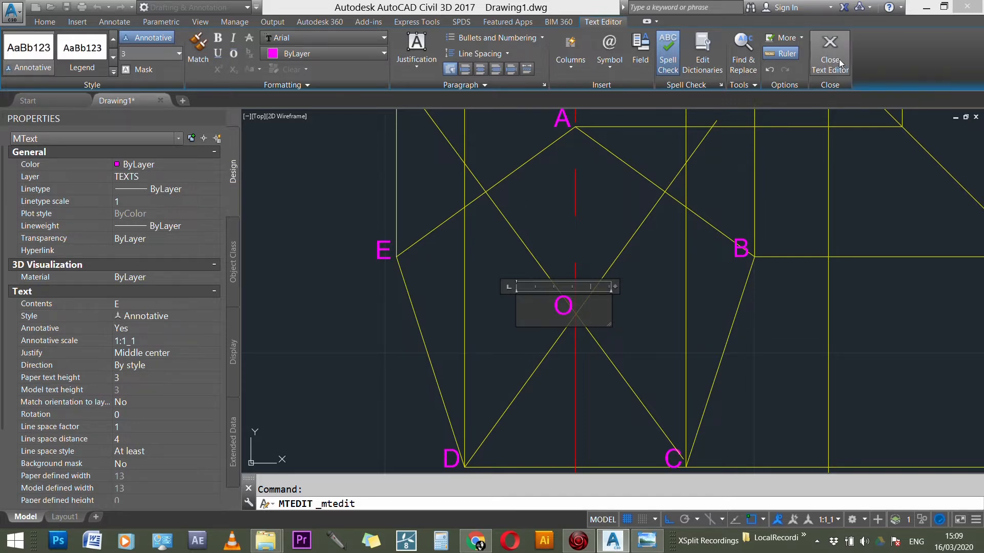
left_click(830, 78)
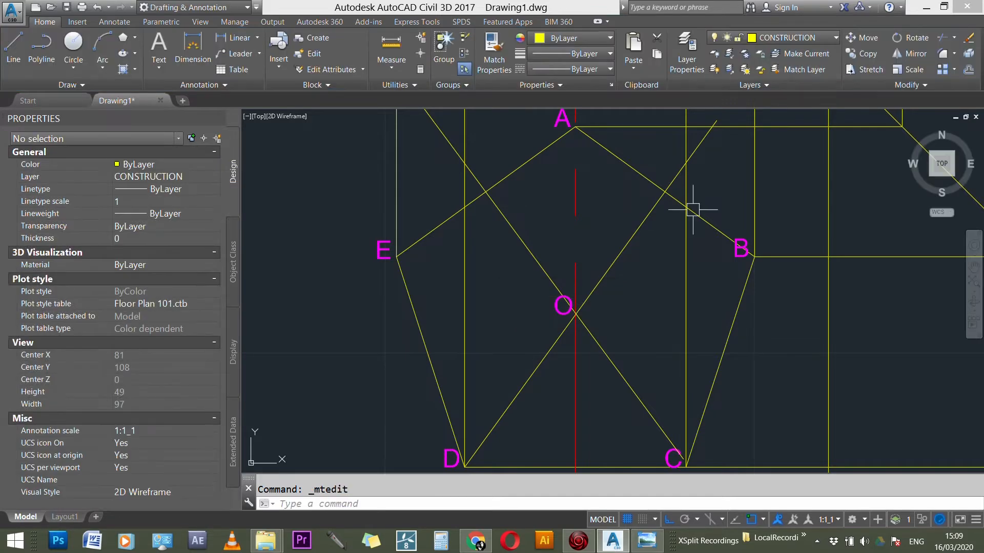
key("Escape")
Step: Stretch the lower end of the bisector through O onto pentagon corner C
scroll(552, 267, "down", 2)
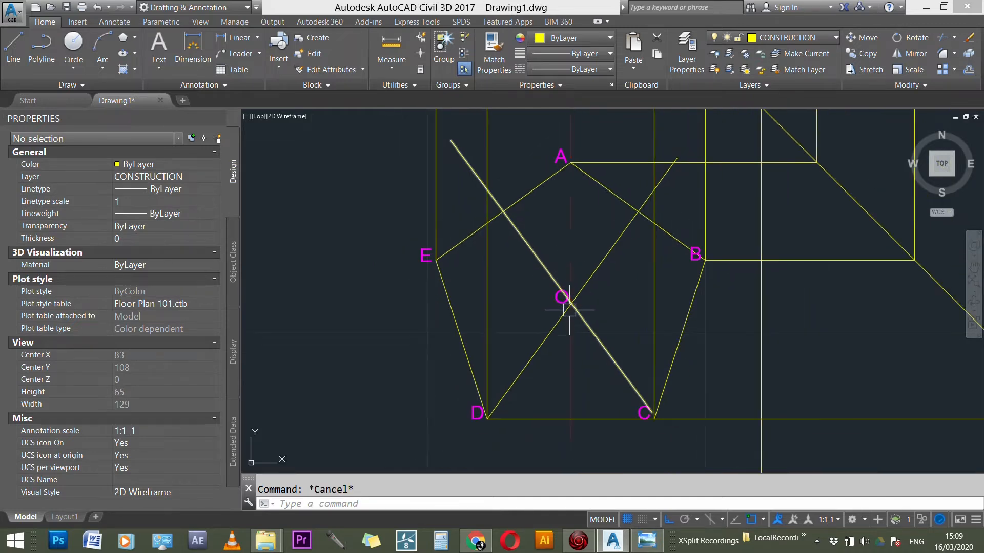
scroll(574, 297, "up", 9)
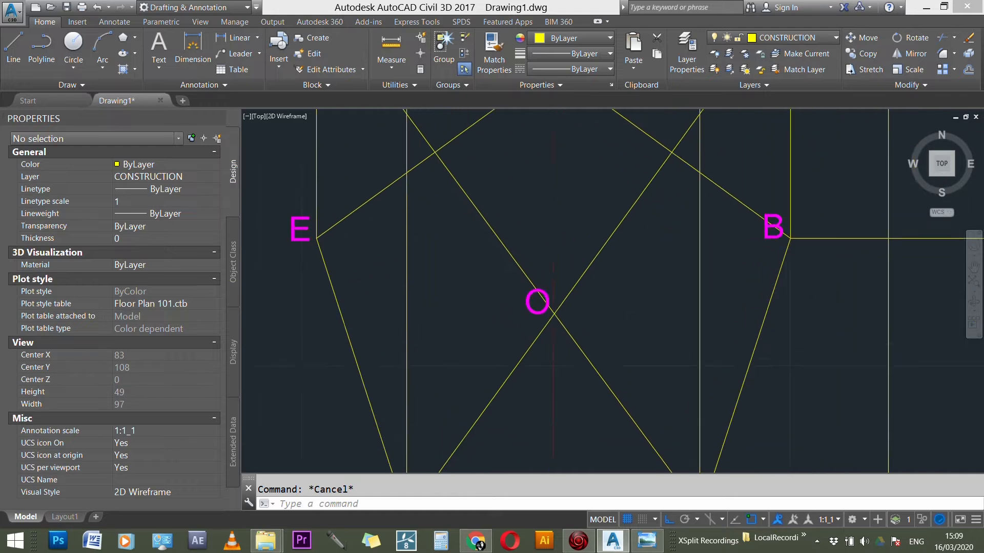
scroll(608, 220, "down", 8)
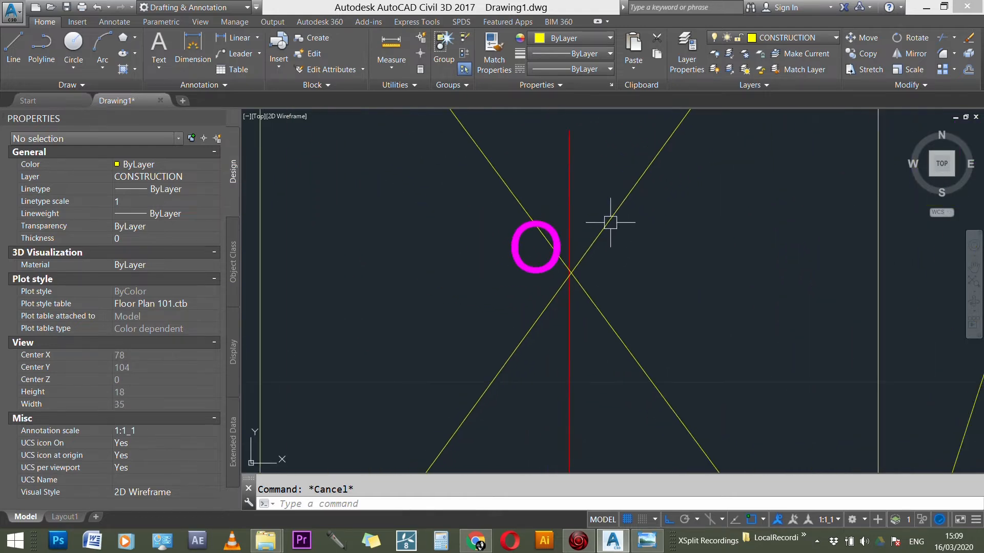
scroll(665, 321, "up", 2)
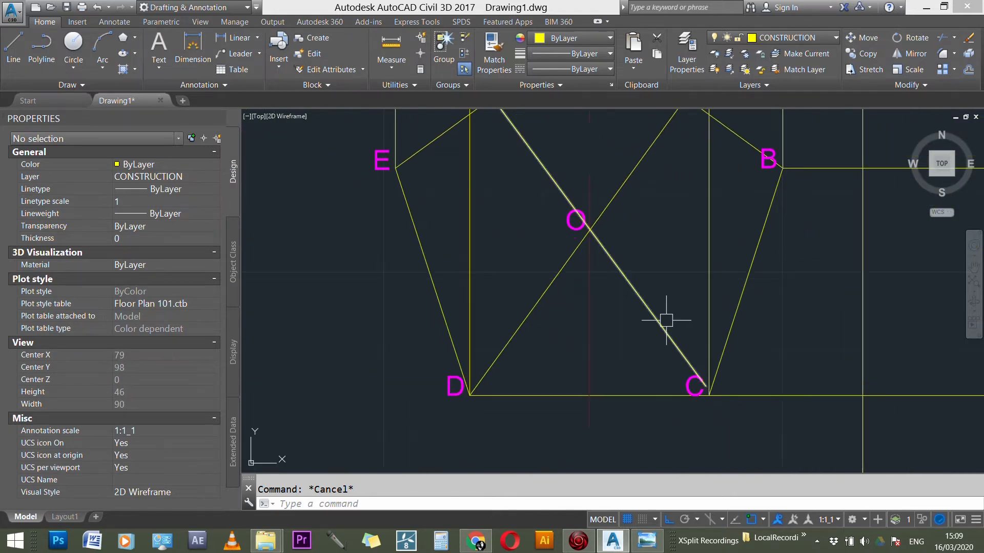
left_click(659, 334)
left_click(703, 385)
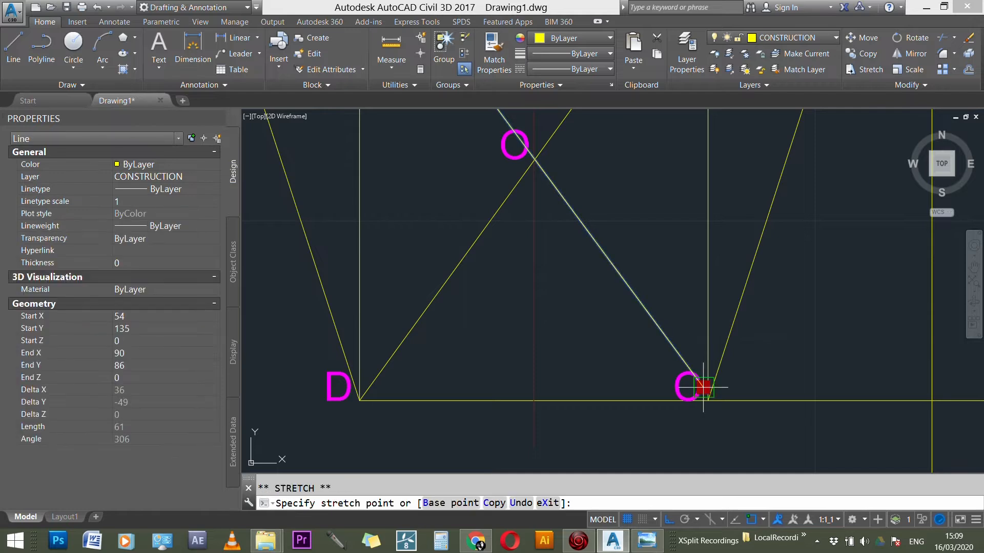
left_click(720, 390)
key("Escape")
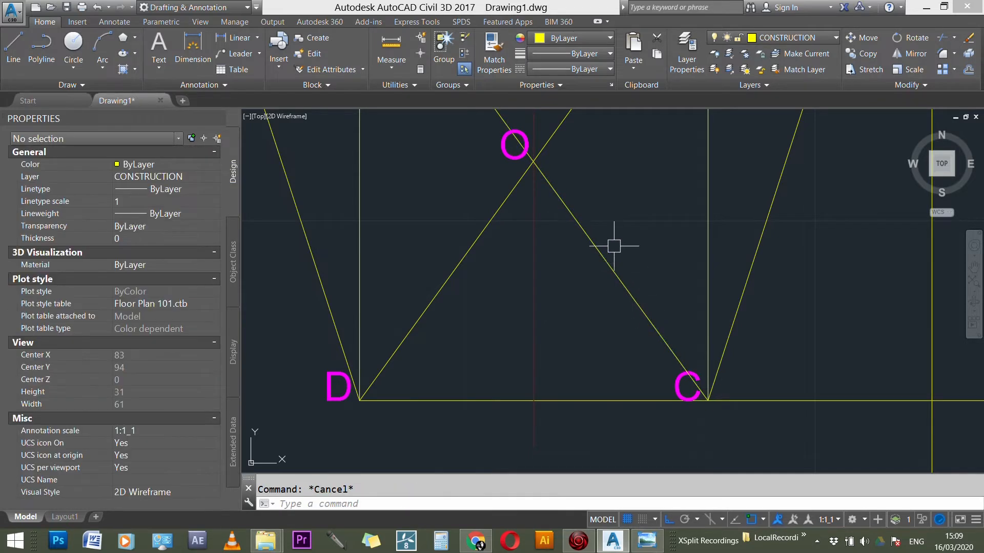
Step: Draw a line from pentagon corner B to the center point O
scroll(568, 189, "up", 3)
scroll(569, 201, "down", 6)
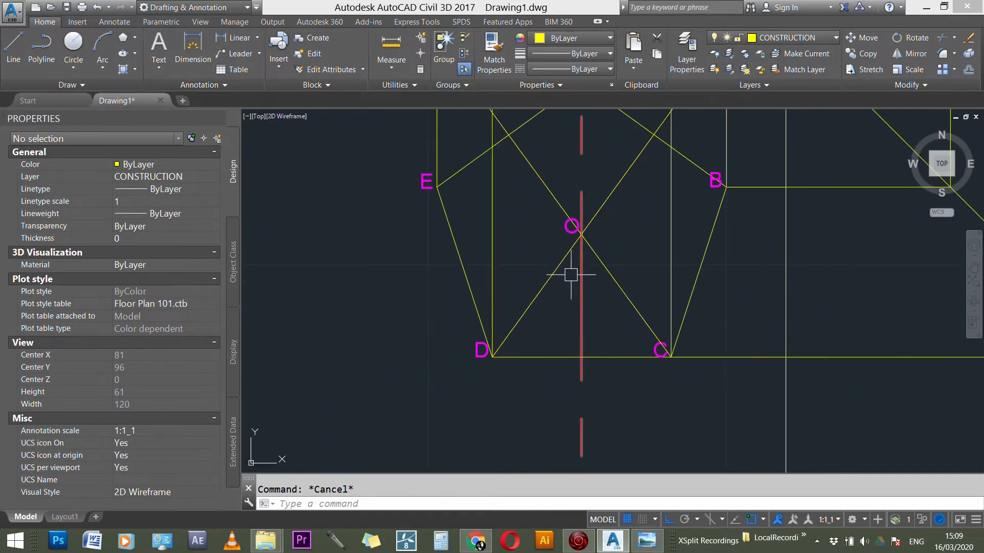
type("l")
key("Return")
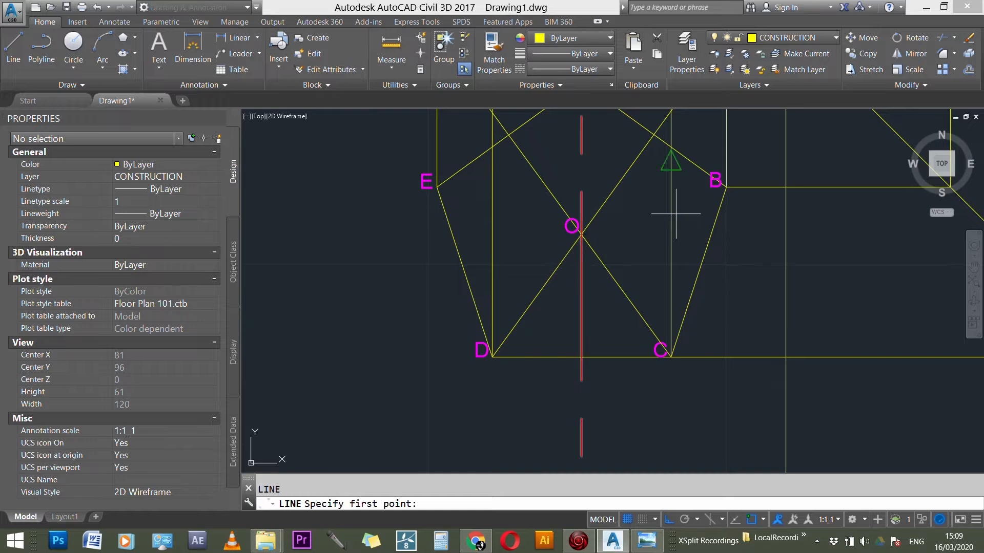
left_click(725, 187)
left_click(581, 234)
key("Escape")
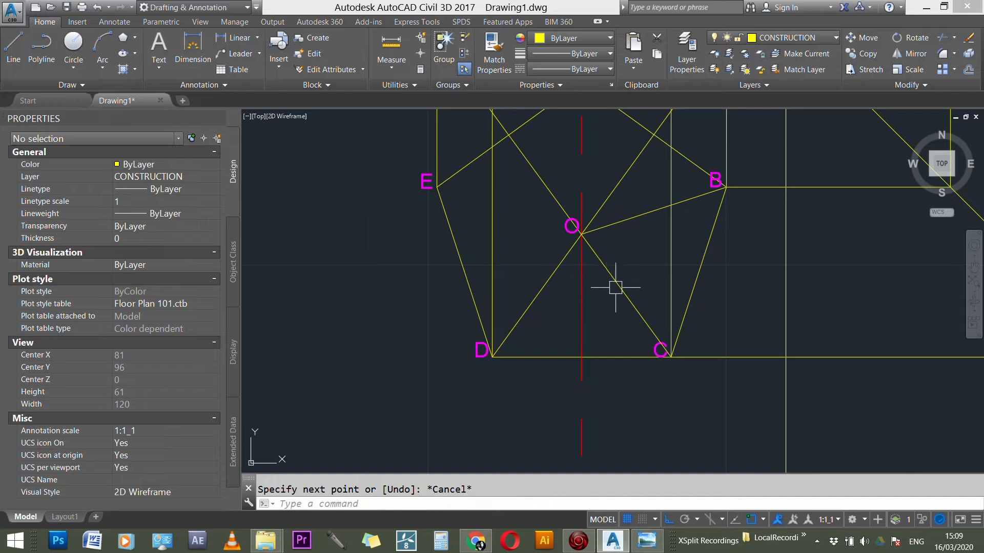
Step: Draw a line from the center point O to pentagon corner E
key("Return")
scroll(520, 343, "down", 2)
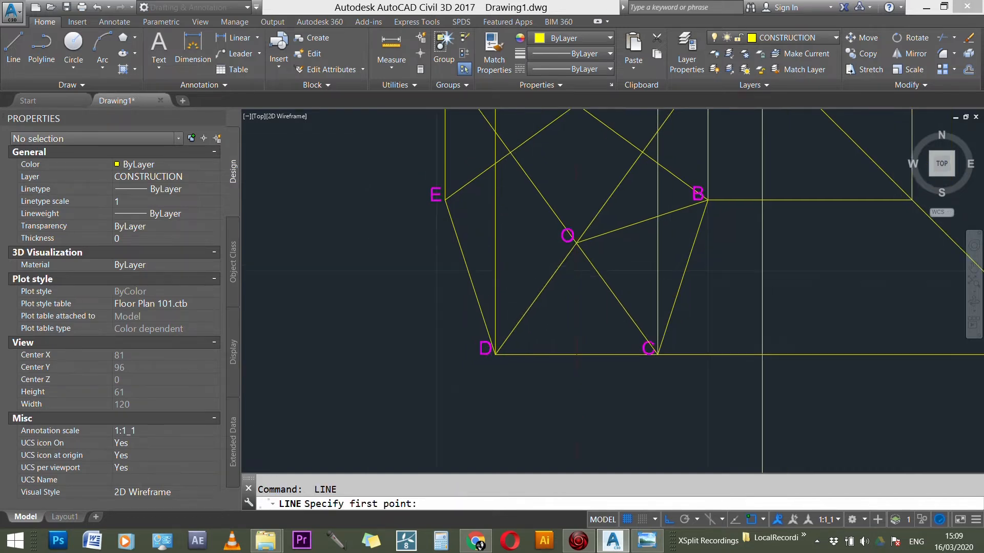
scroll(540, 268, "up", 2)
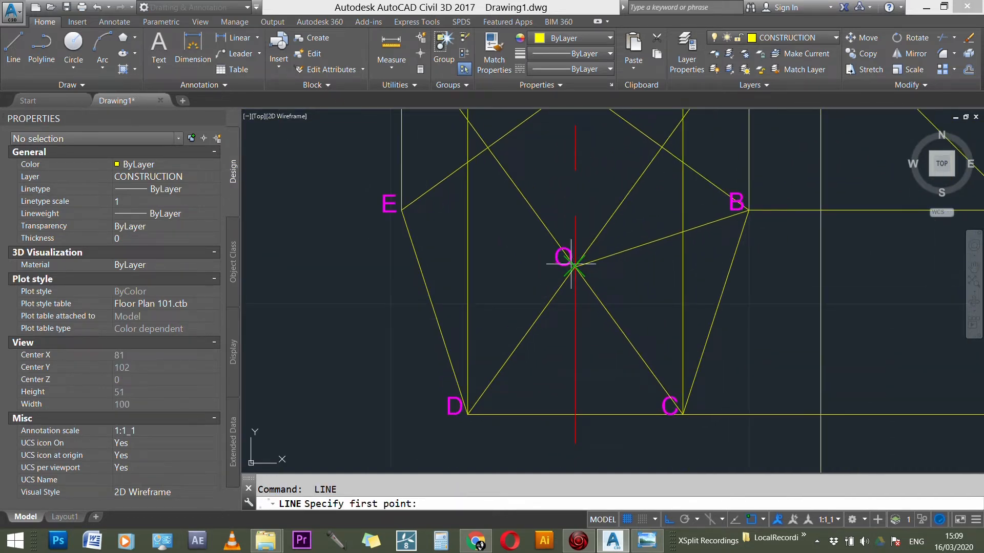
left_click(575, 266)
left_click(402, 209)
scroll(565, 306, "down", 2)
key("Return")
key("Return")
Step: Draw a line from the center point O to pentagon corner A
left_click(572, 284)
left_click(574, 172)
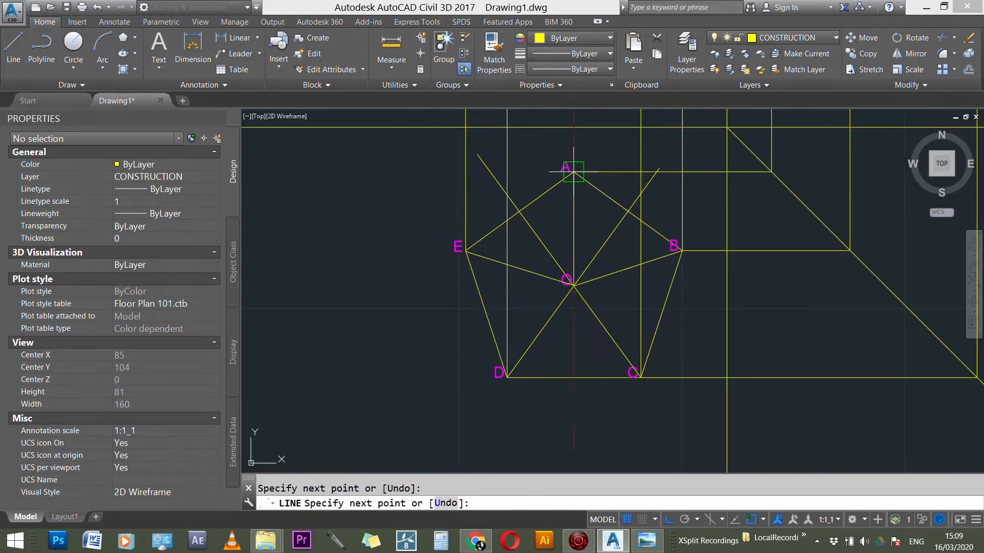
key("Escape")
left_click(615, 222)
scroll(596, 259, "up", 2)
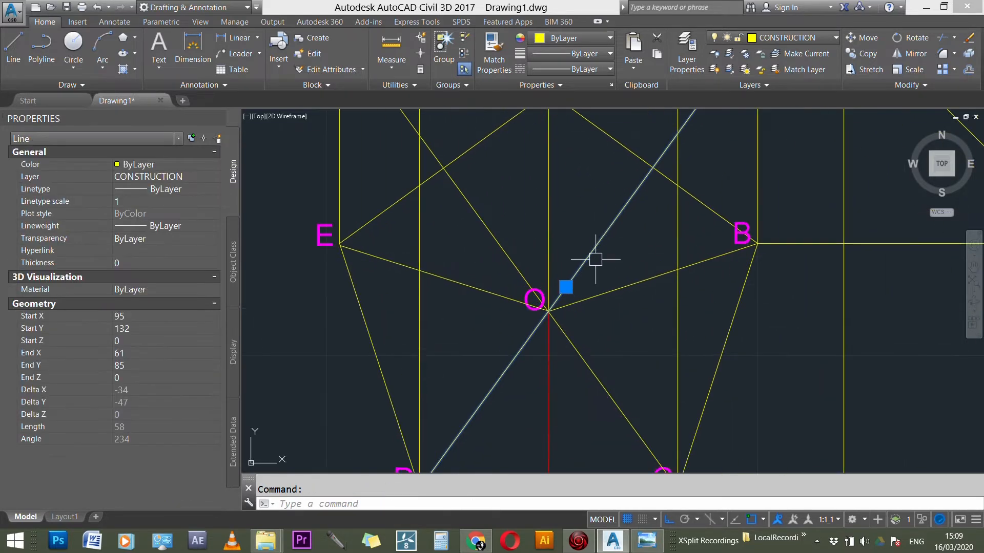
key("Escape")
scroll(530, 292, "down", 3)
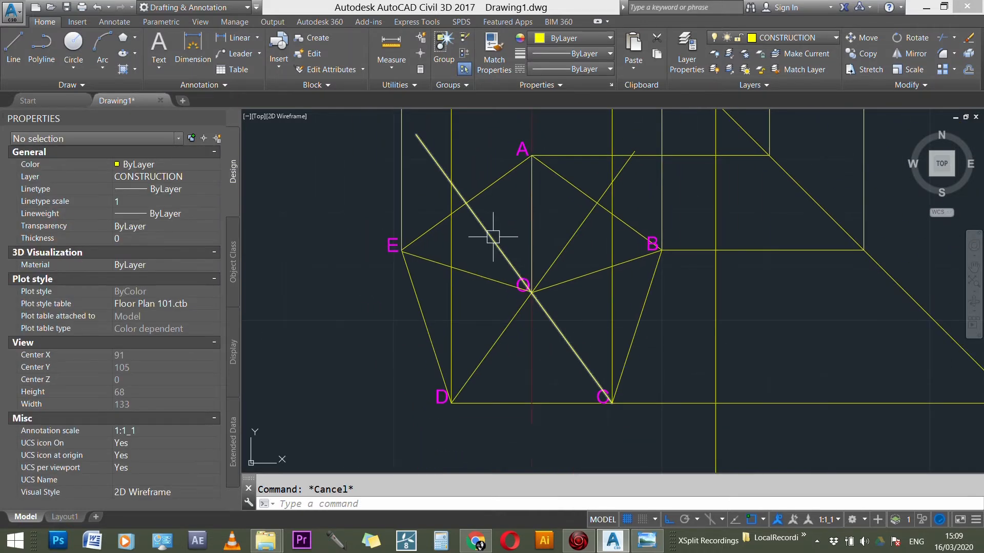
left_click(438, 156)
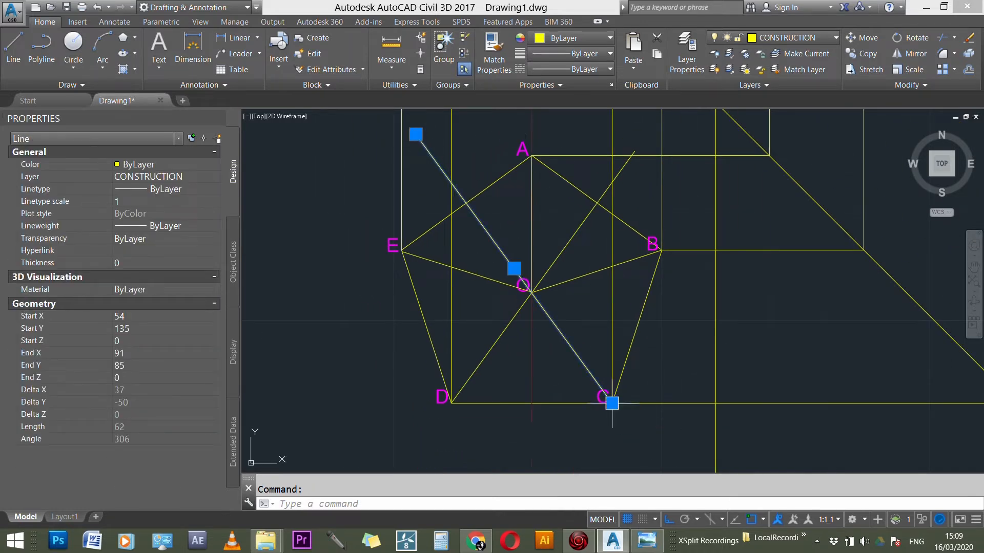
scroll(520, 163, "up", 2)
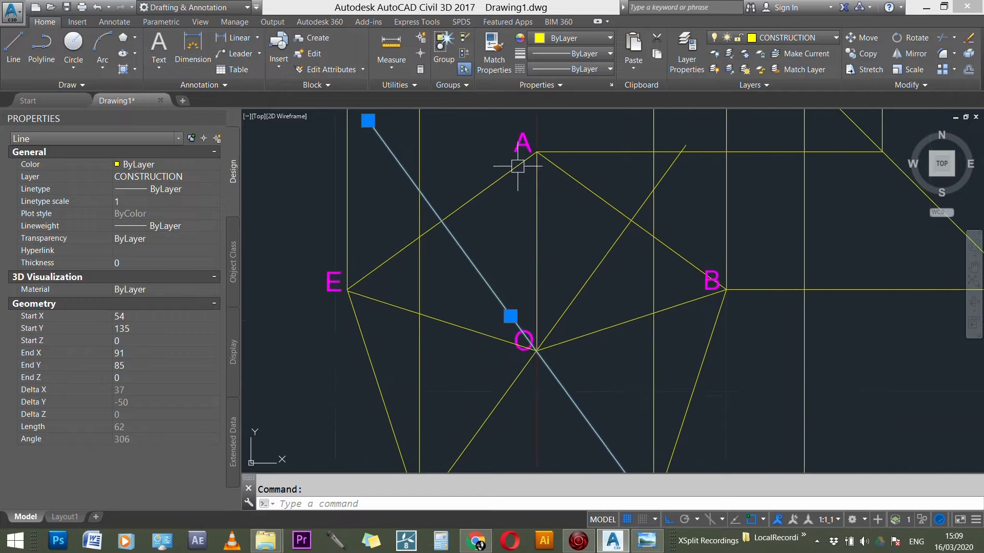
scroll(520, 313, "down", 3)
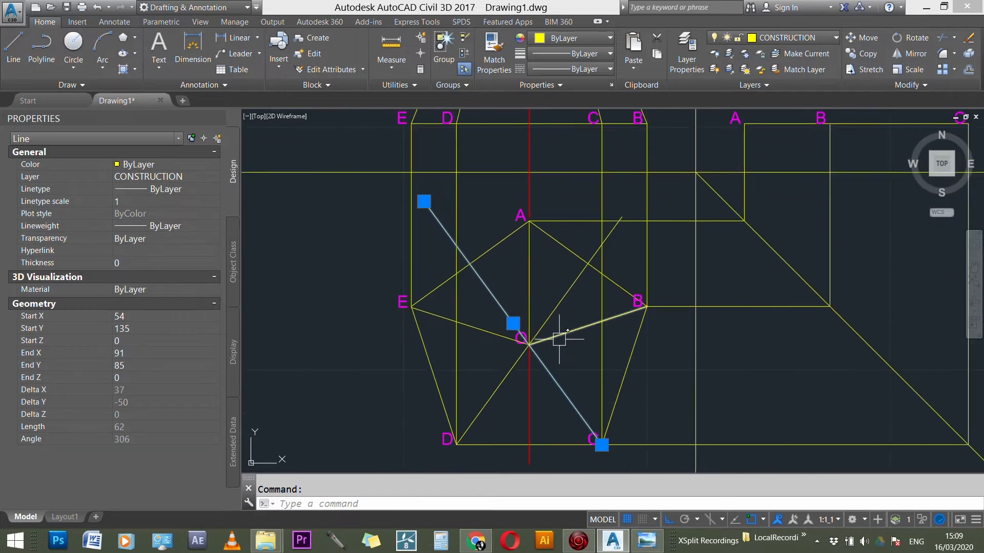
scroll(556, 348, "up", 3)
scroll(553, 358, "down", 3)
key("Escape")
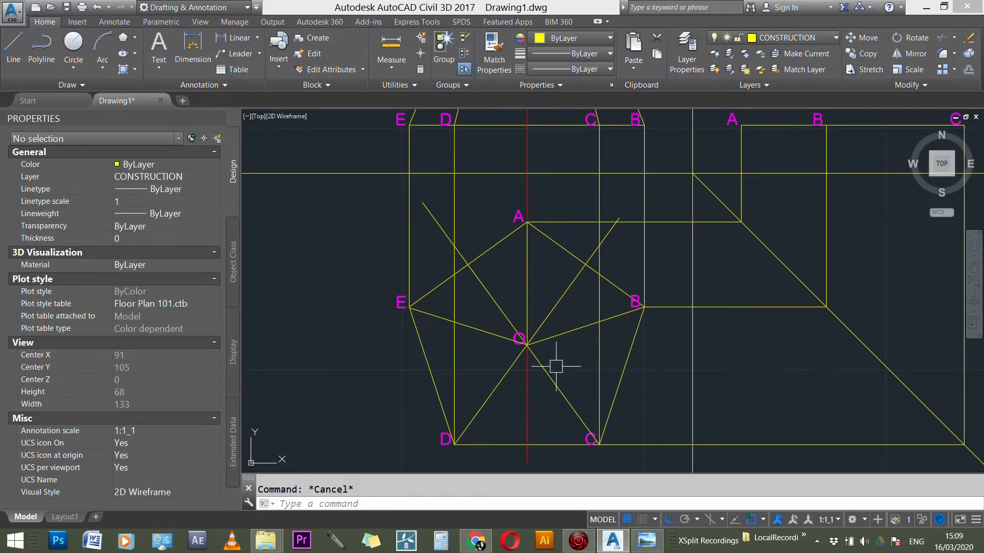
Step: Fillet the bisectors running to C and D into a corner at O, trimming off their parts above O
type("F")
key("Return")
left_click(555, 374)
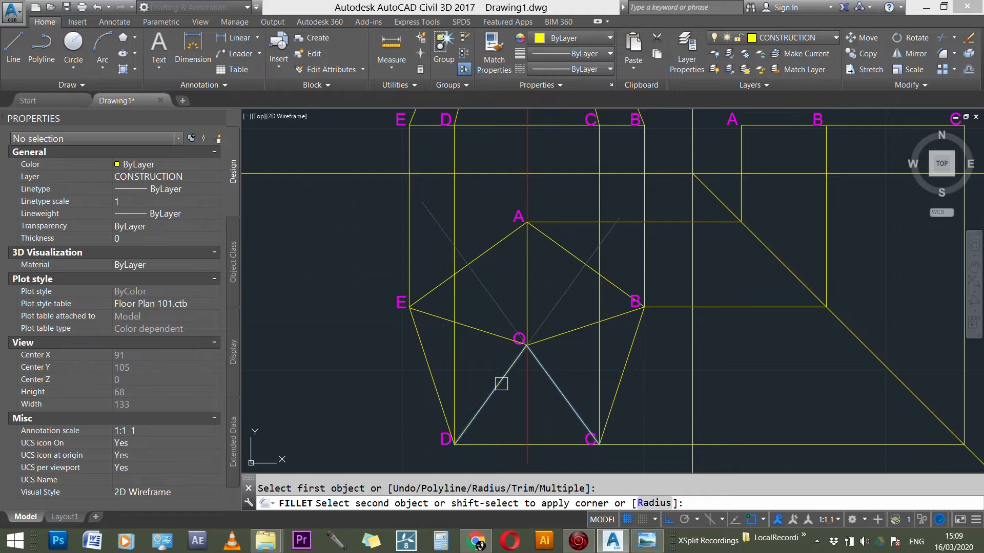
left_click(498, 384)
scroll(569, 345, "up", 1)
scroll(567, 346, "down", 1)
scroll(568, 332, "down", 3)
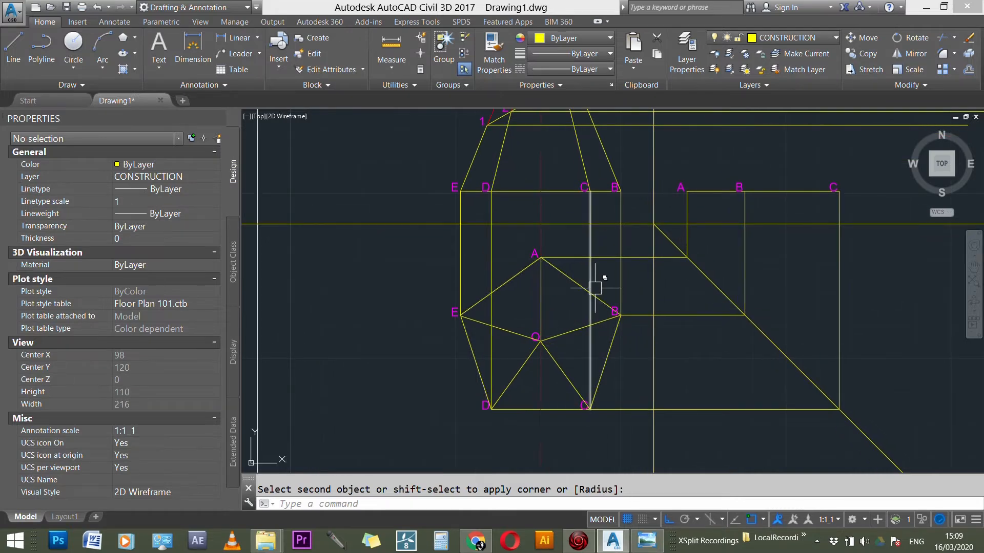
key("Escape")
Step: Erase the four vertical projection lines linking corners E, D, C and B of the pentagon to the front view
left_click(589, 269)
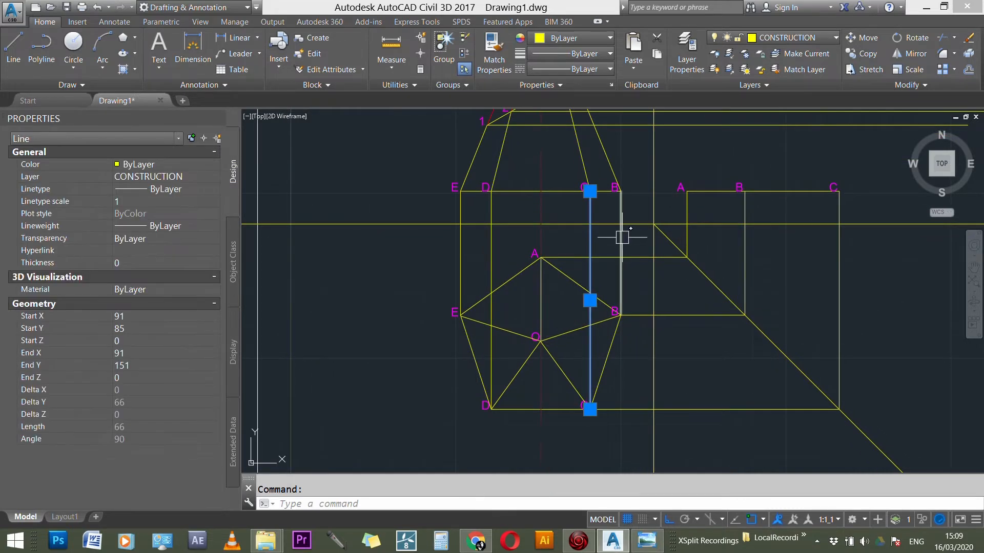
left_click(621, 237)
left_click(491, 248)
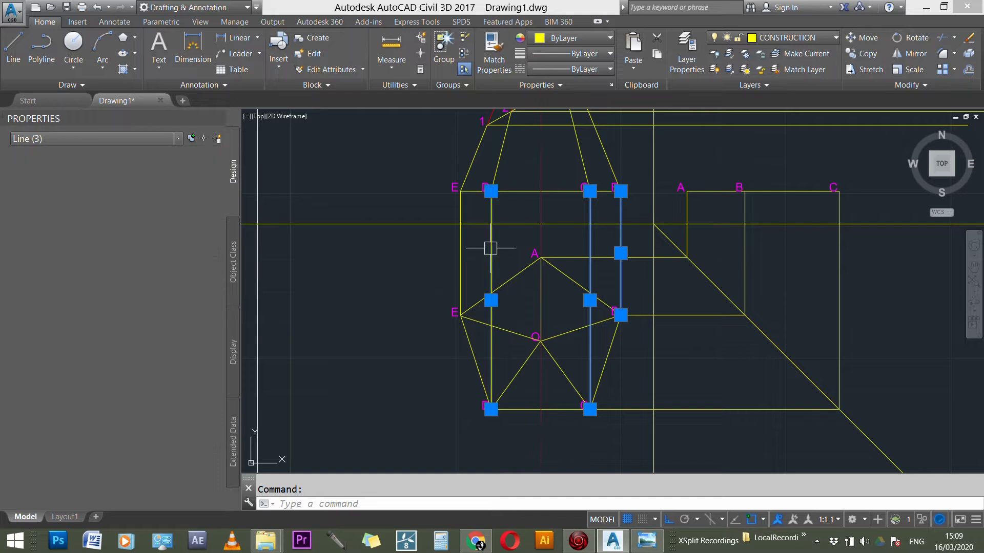
left_click(461, 255)
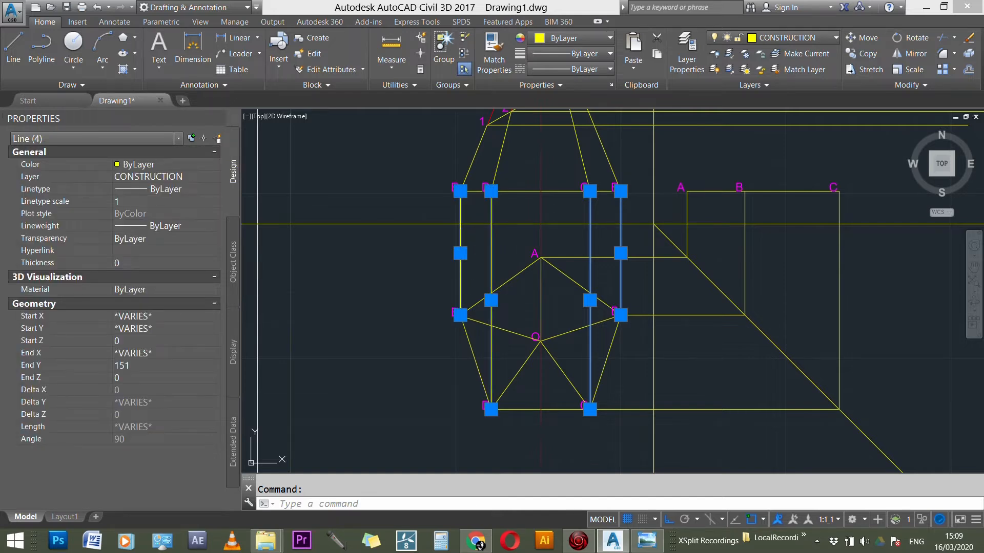
key("Delete")
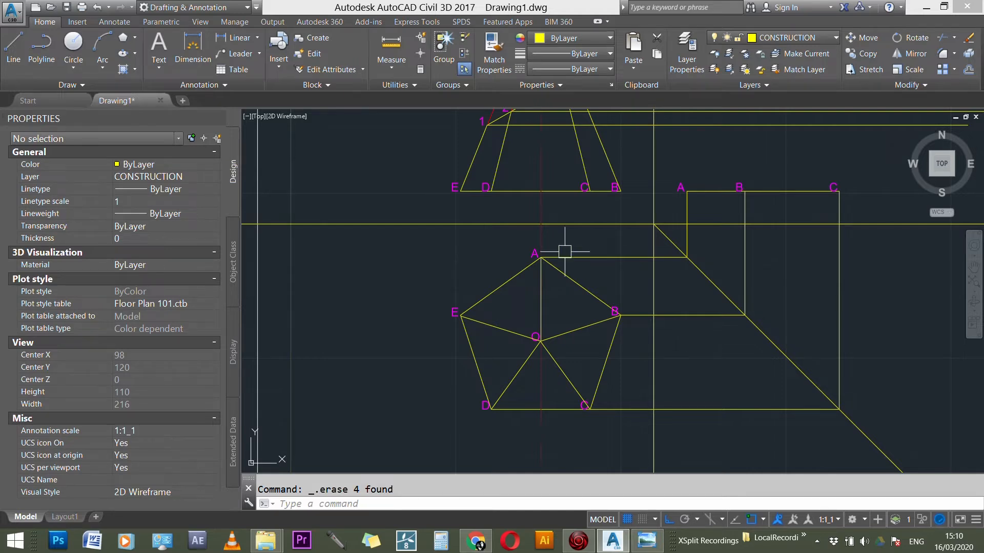
scroll(573, 342, "up", 3)
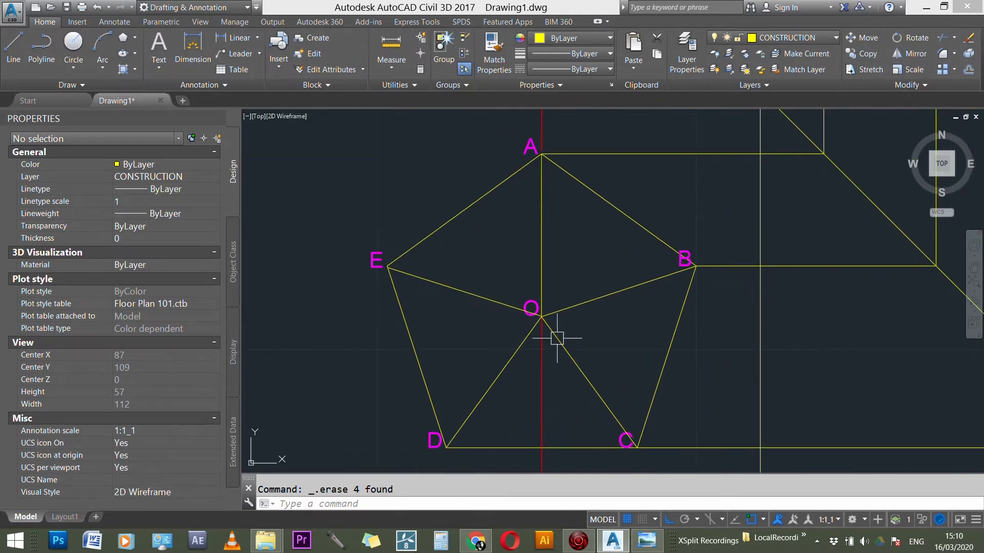
scroll(537, 330, "up", 3)
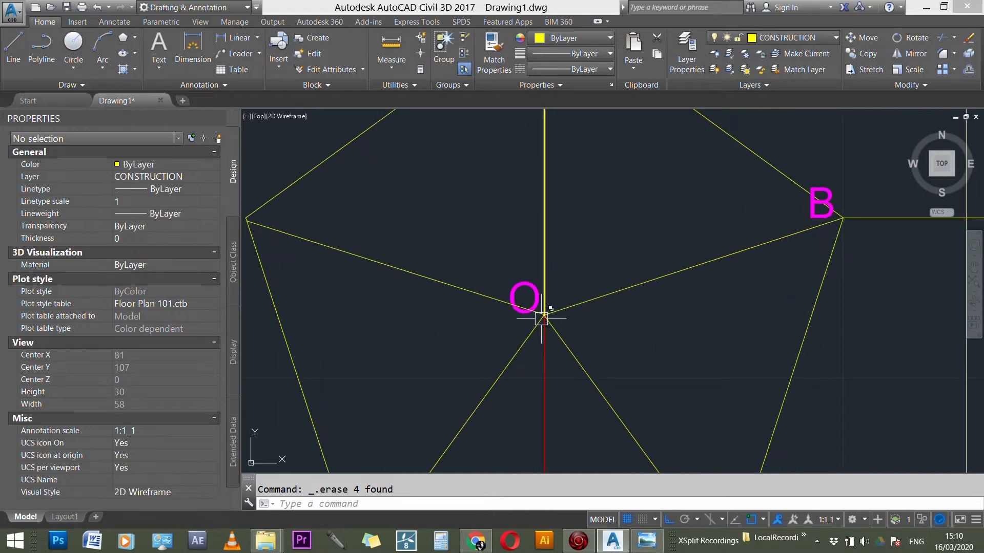
scroll(541, 321, "down", 9)
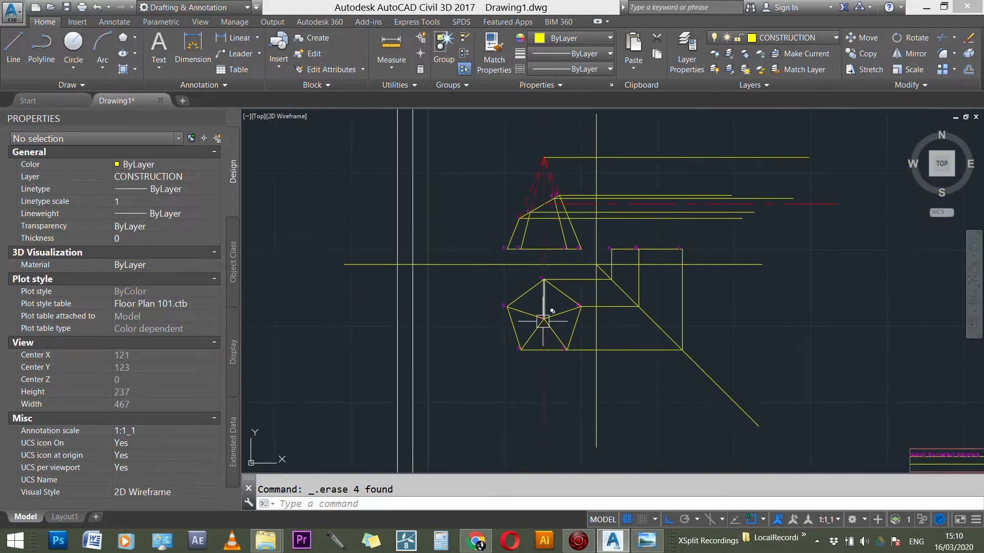
scroll(542, 322, "up", 4)
scroll(545, 314, "down", 2)
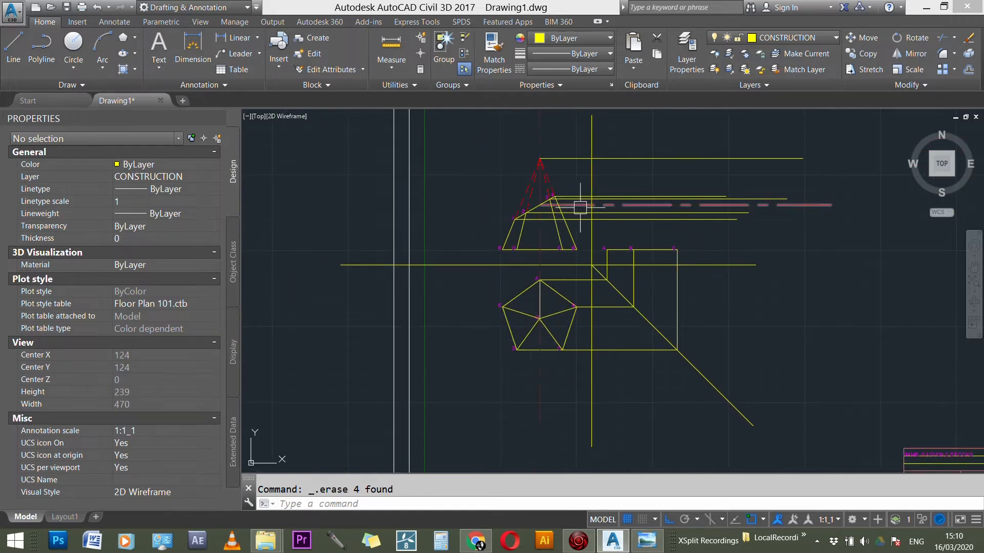
Step: Copy the front view's horizontal center line from its start point on the cutting line to the pentagon's center O
scroll(563, 200, "up", 3)
scroll(563, 200, "up", 2)
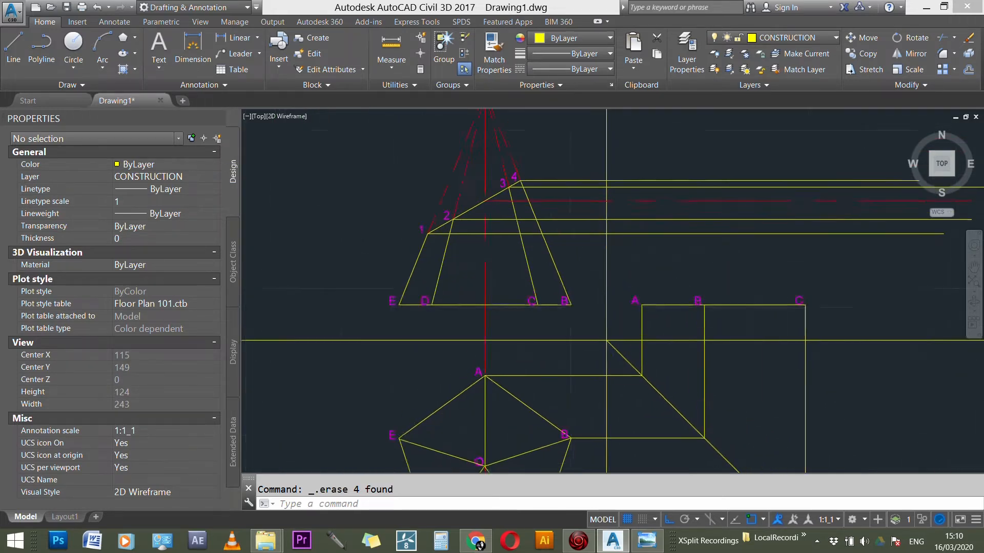
left_click(558, 201)
type("C")
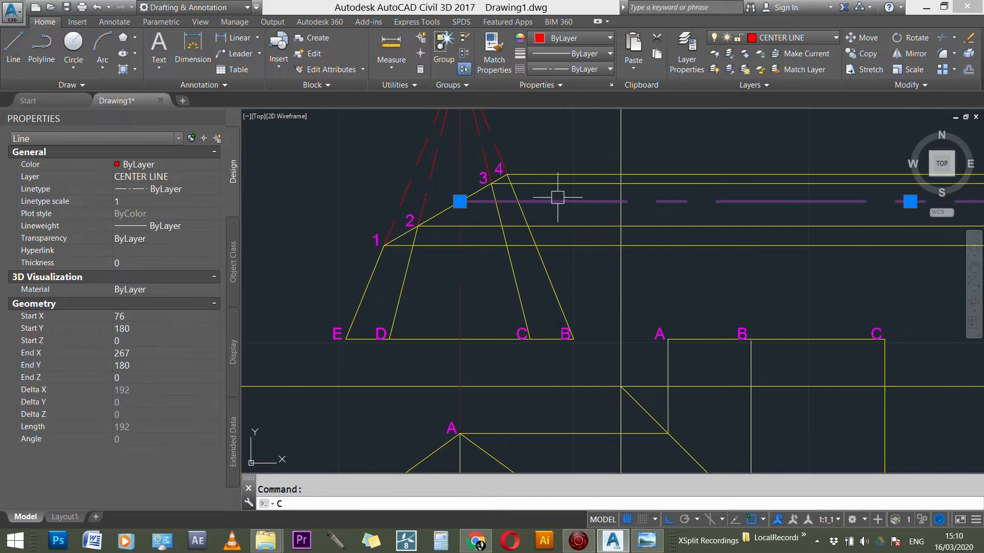
type("o")
key("Return")
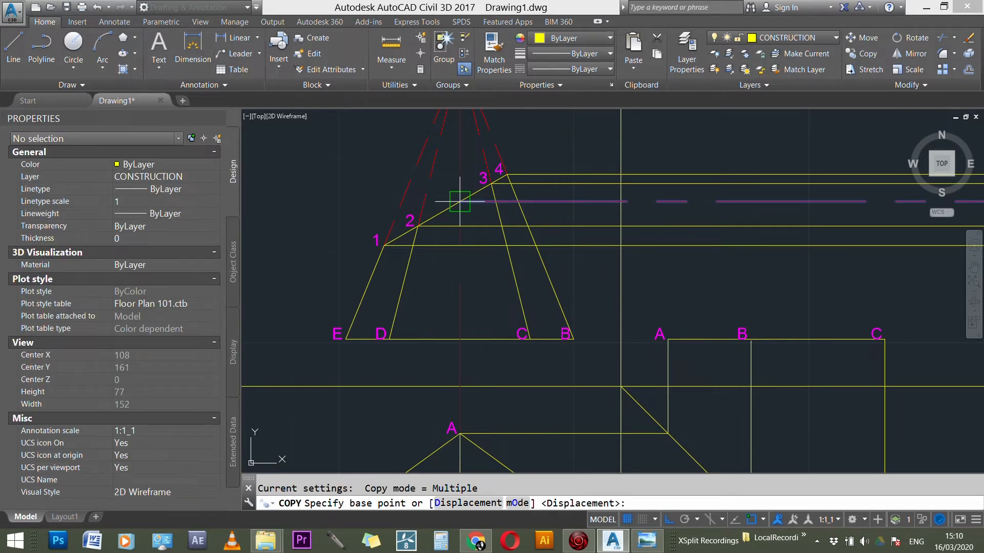
left_click(460, 201)
scroll(518, 159, "down", 4)
scroll(538, 250, "up", 3)
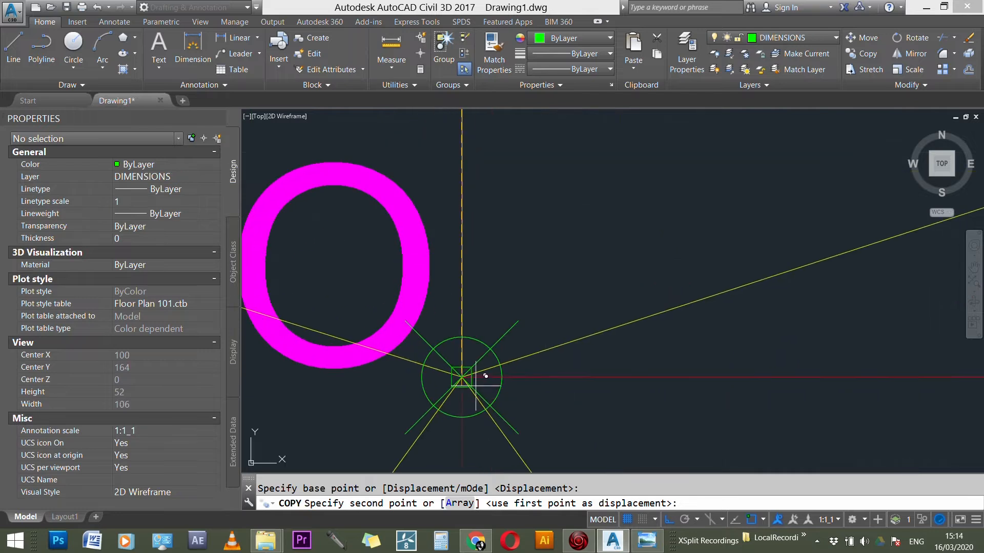
scroll(468, 363, "up", 3)
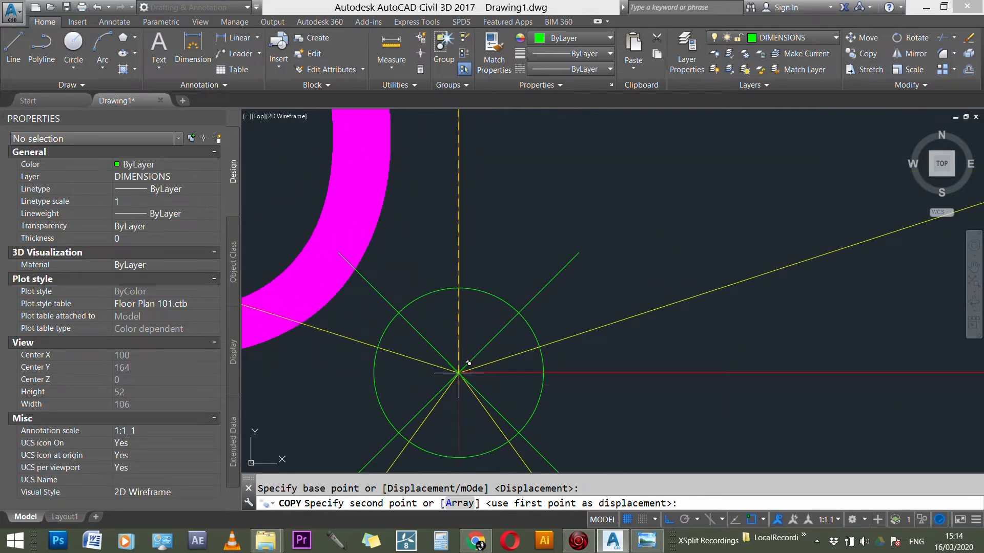
left_click(459, 372)
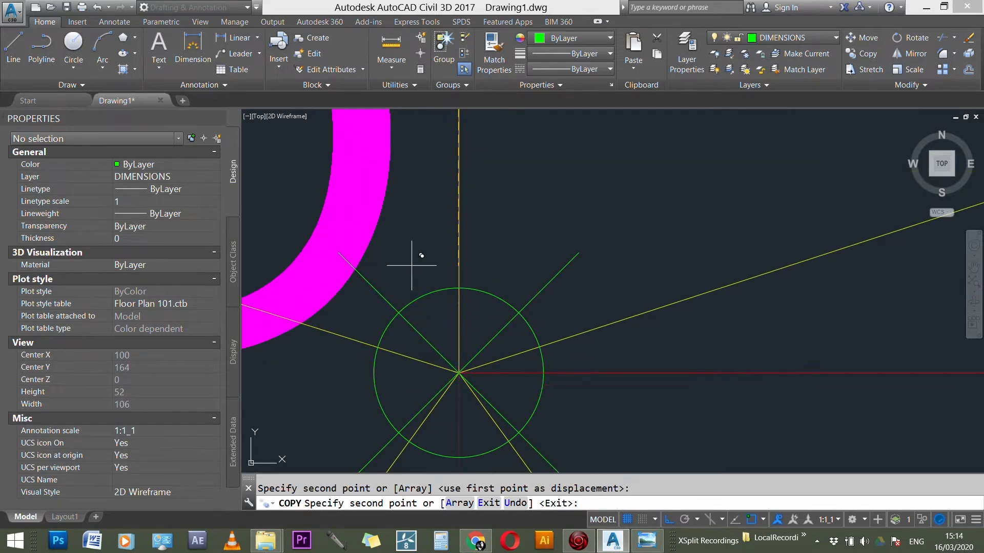
scroll(438, 300, "down", 7)
scroll(429, 307, "down", 6)
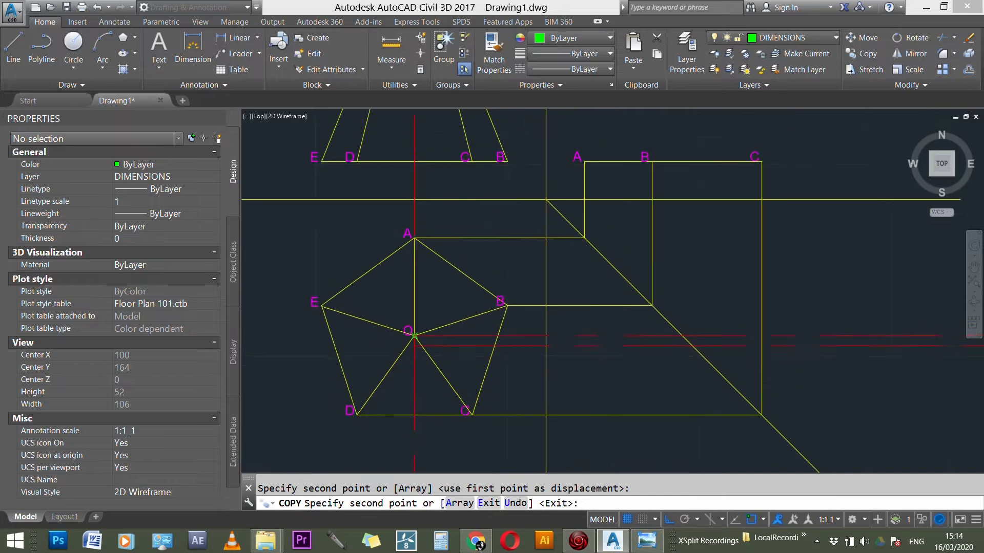
key("Escape")
scroll(411, 376, "down", 4)
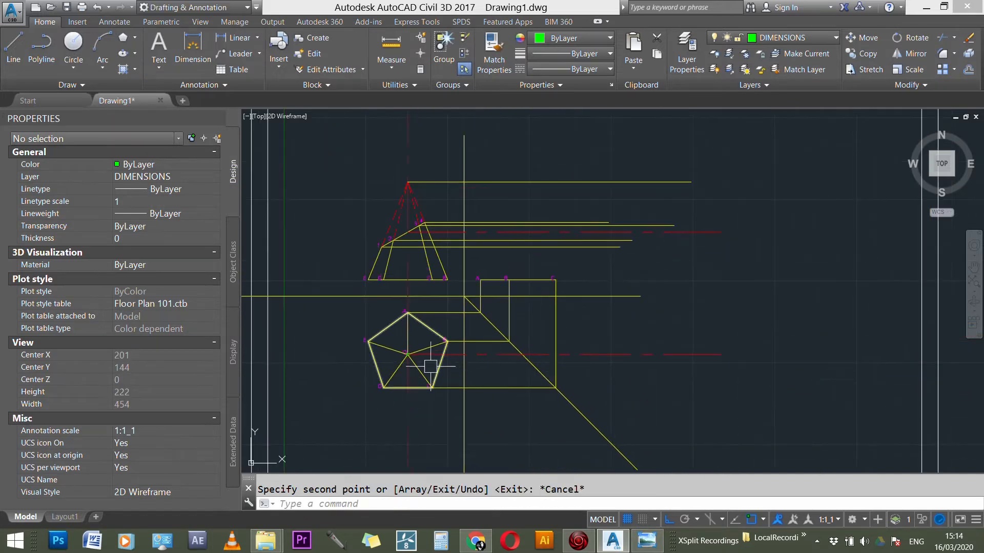
scroll(417, 361, "up", 5)
scroll(588, 352, "up", 3)
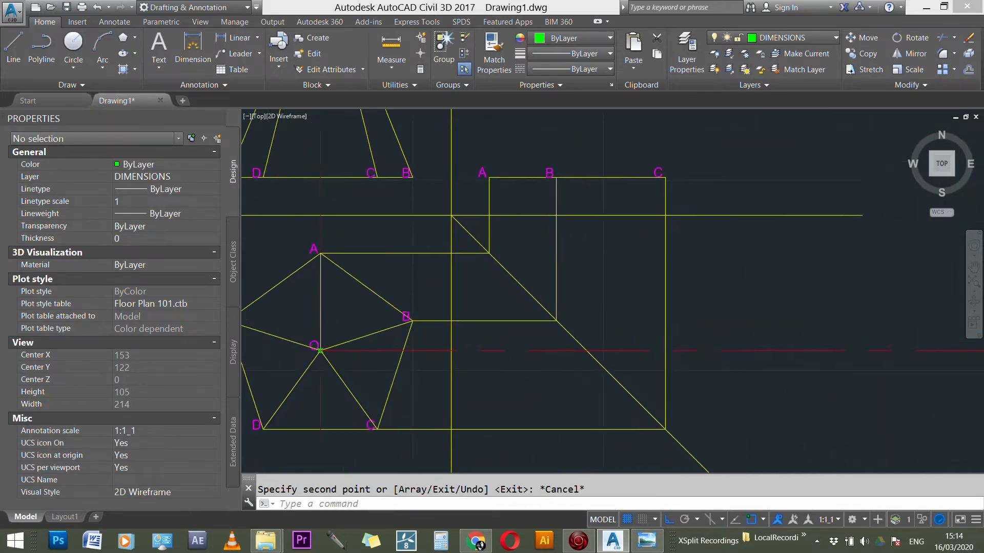
scroll(559, 330, "down", 3)
scroll(574, 346, "down", 2)
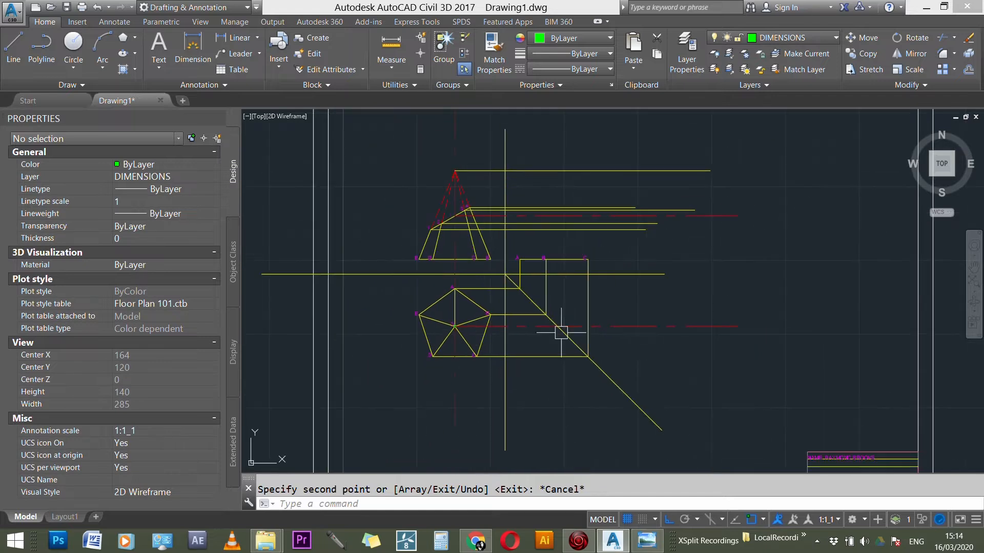
left_click(602, 378)
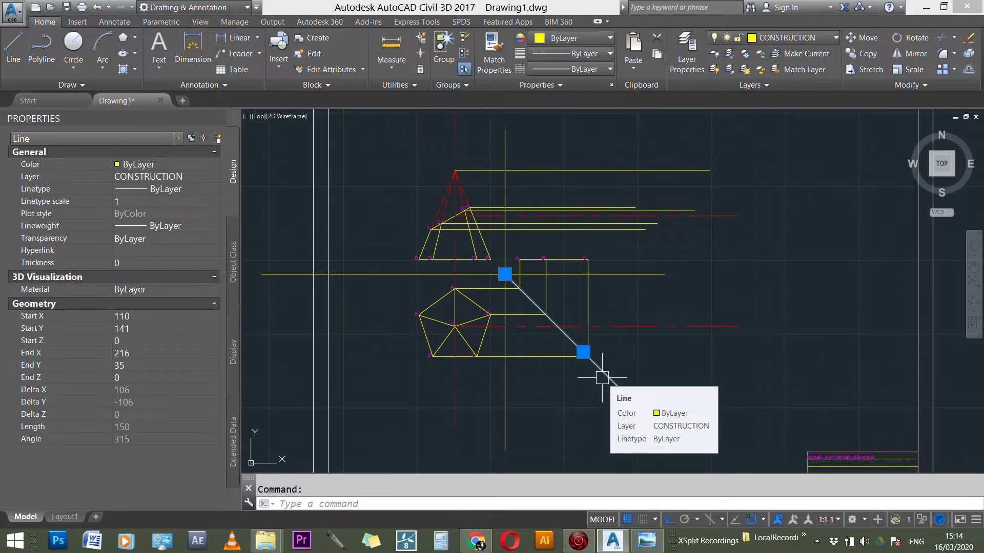
scroll(569, 324, "up", 3)
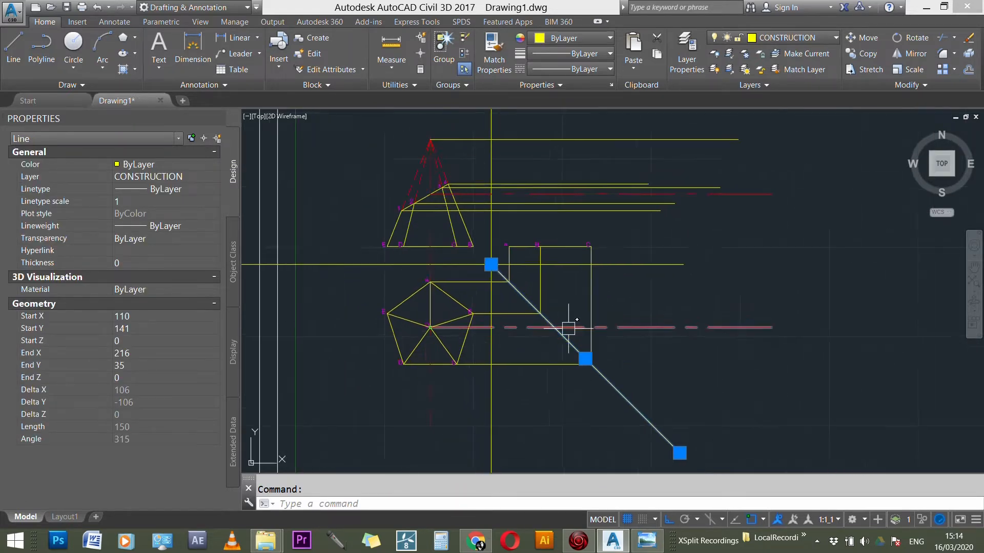
key("Escape")
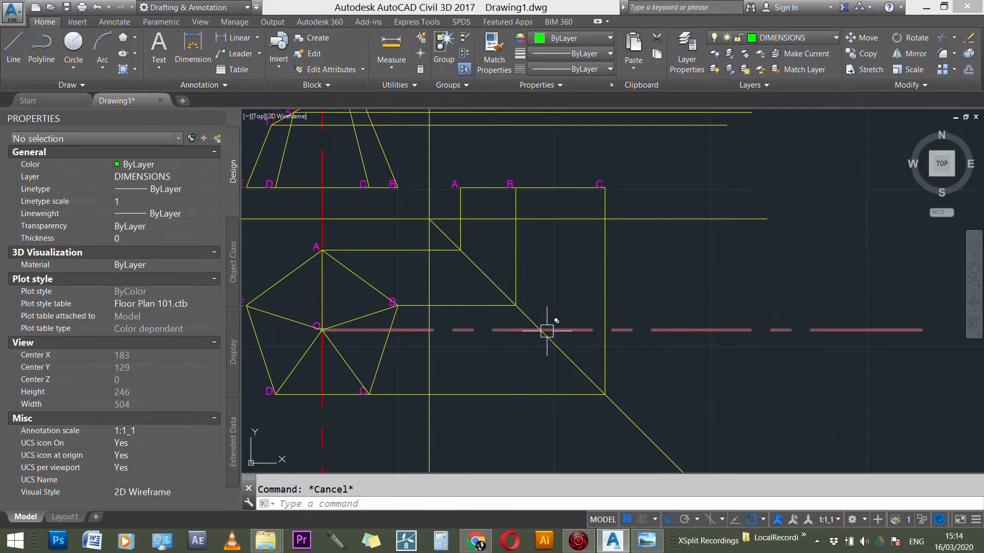
Step: Draw a vertical line about 145 units upward from where the copied center line crosses the diagonal projection line
scroll(542, 332, "up", 5)
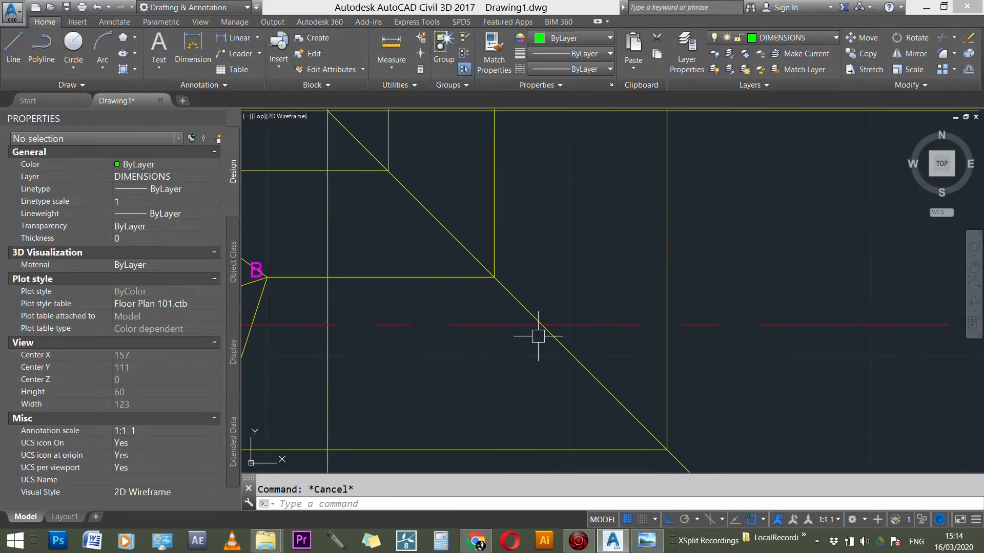
type("l")
key("Return")
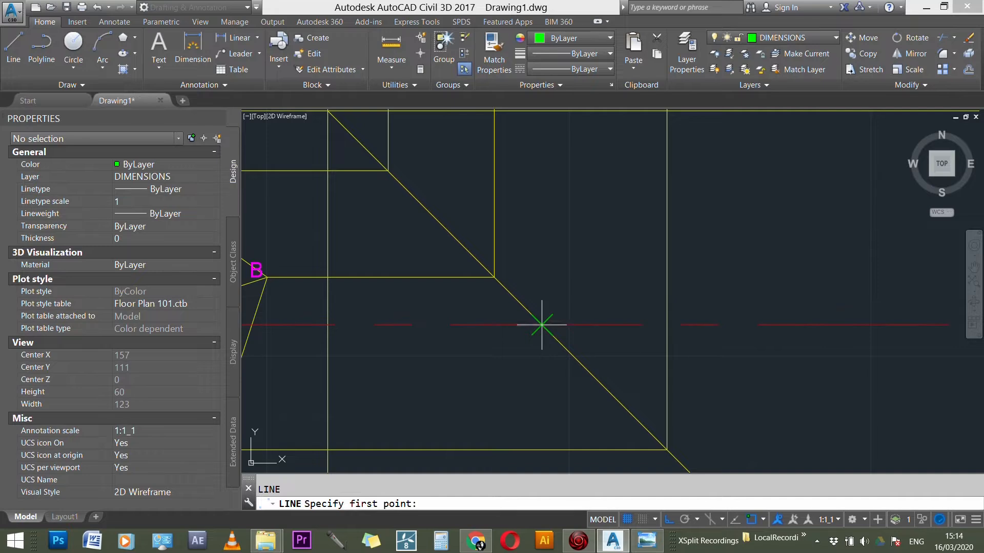
left_click(542, 324)
scroll(561, 374, "down", 6)
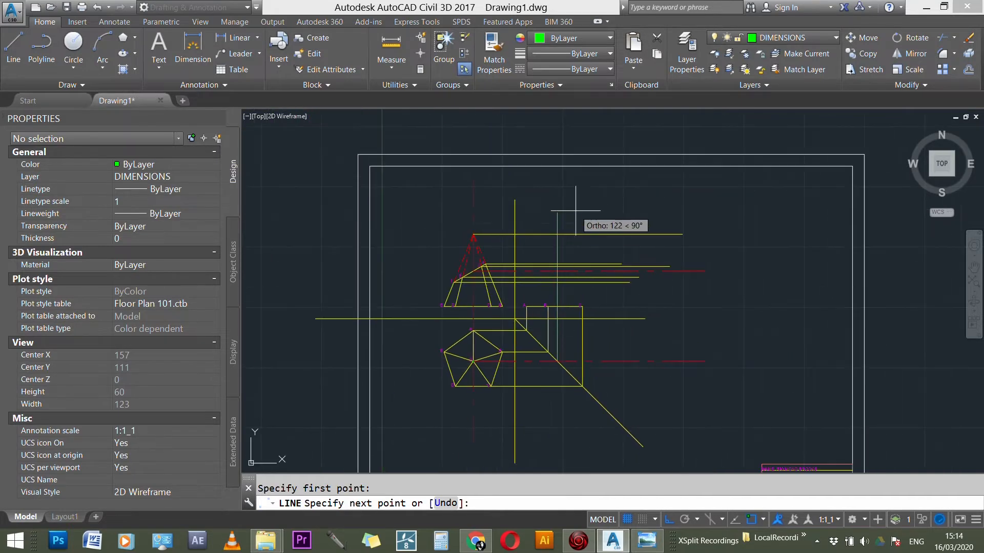
left_click(566, 186)
key("Escape")
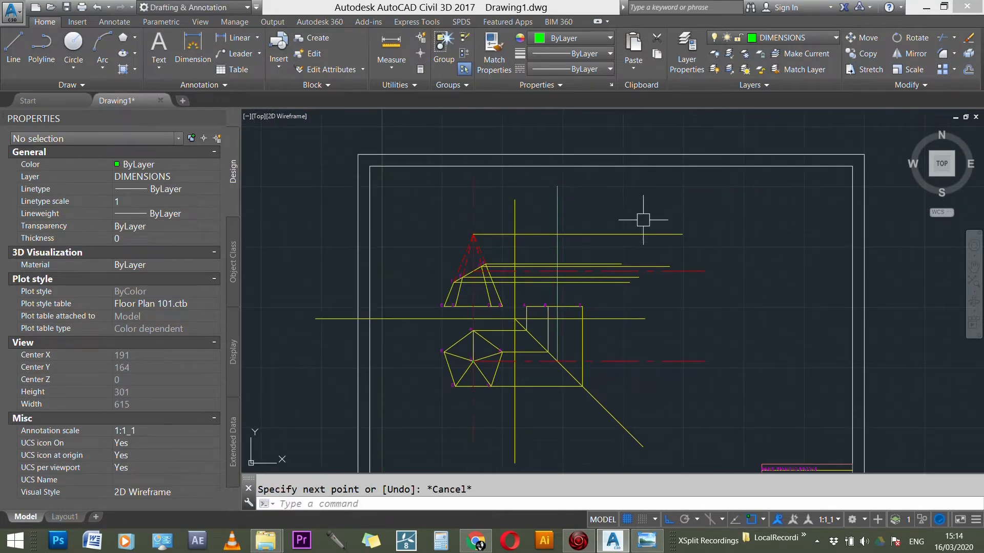
Step: Make CENTER LINE the current layer
left_click(817, 37)
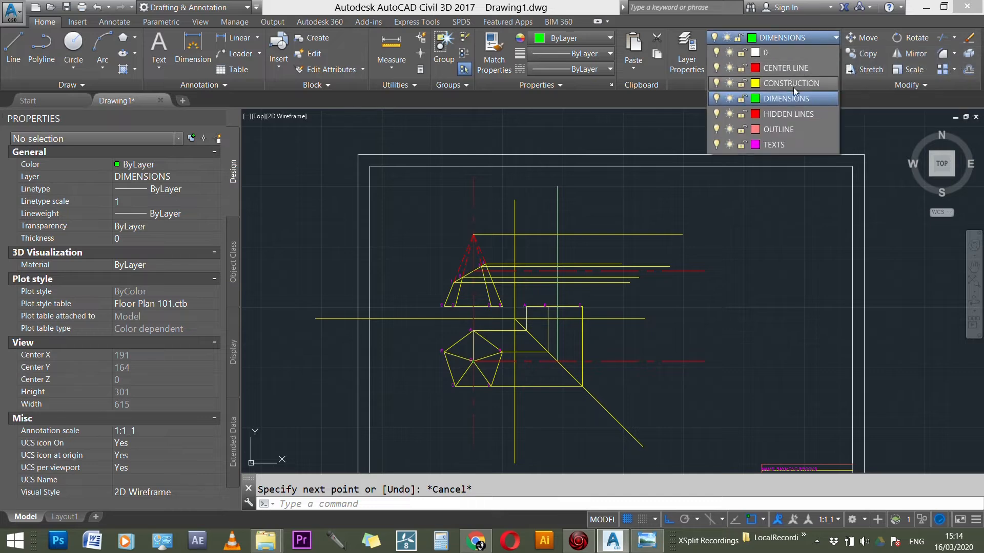
left_click(795, 69)
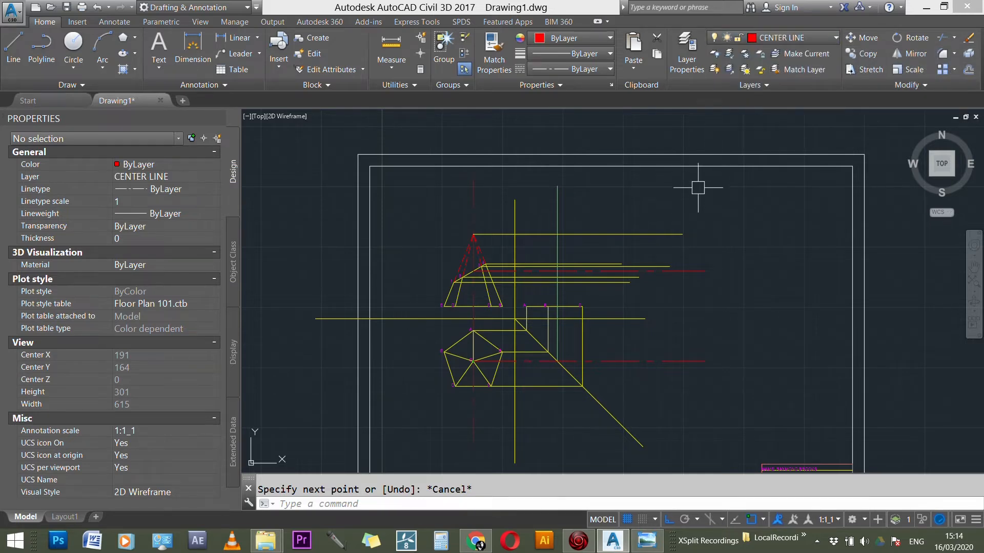
scroll(577, 304, "up", 2)
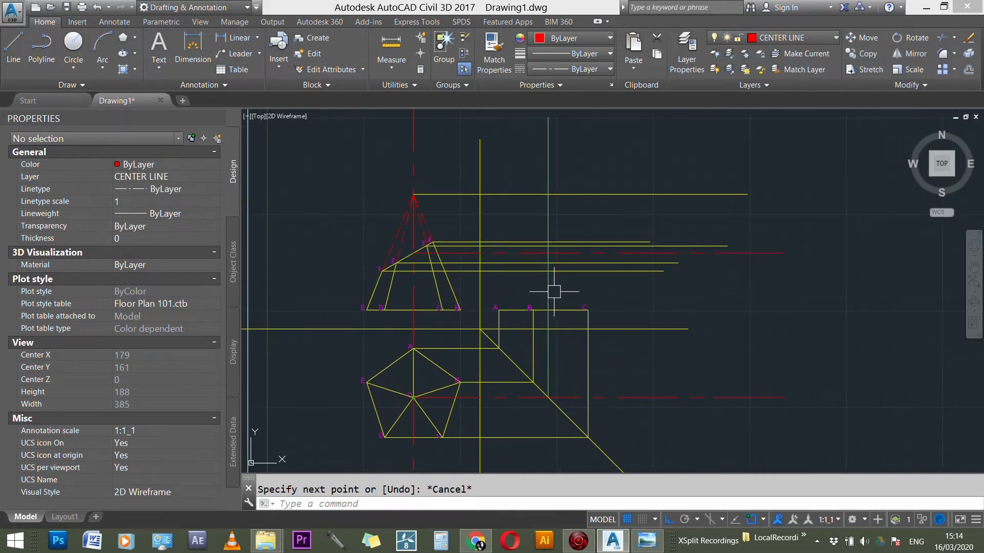
key("Escape")
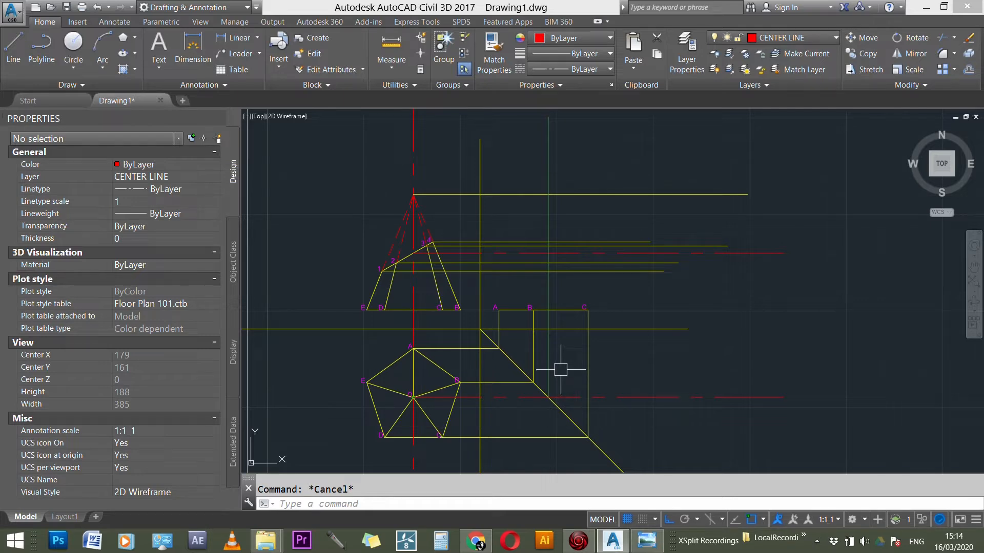
left_click(548, 358)
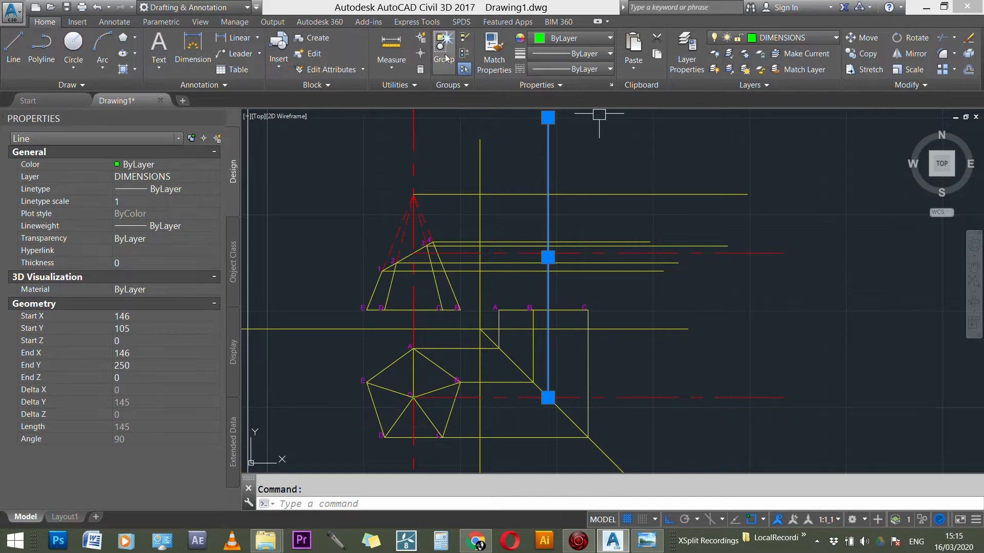
left_click(495, 61)
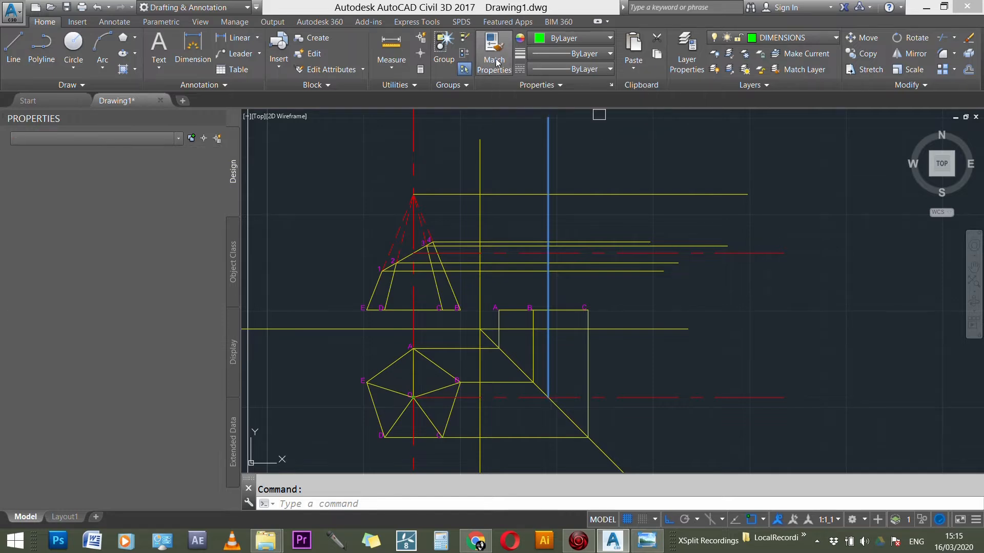
left_click(734, 247)
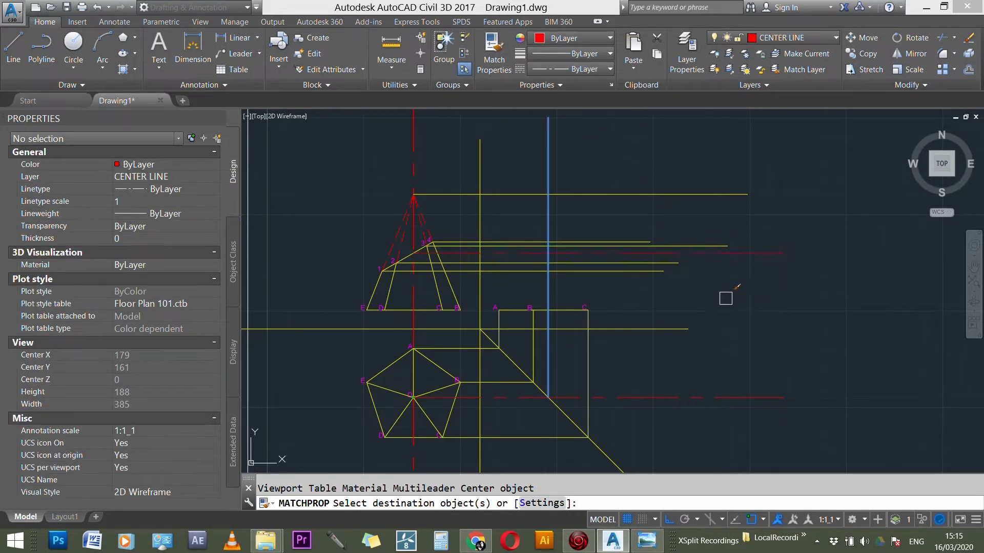
key("Escape")
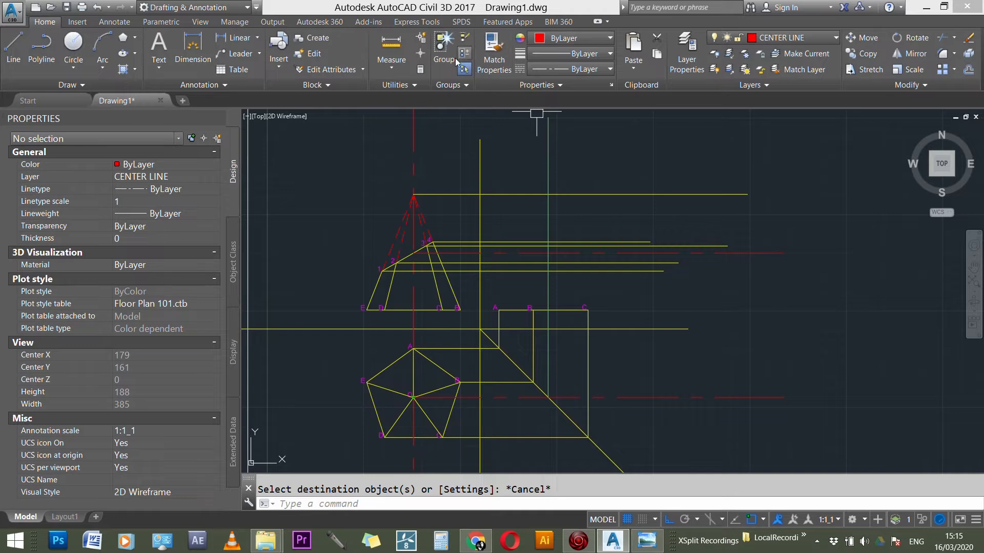
Step: Match the new vertical line's properties to those of the existing red center line
left_click(495, 58)
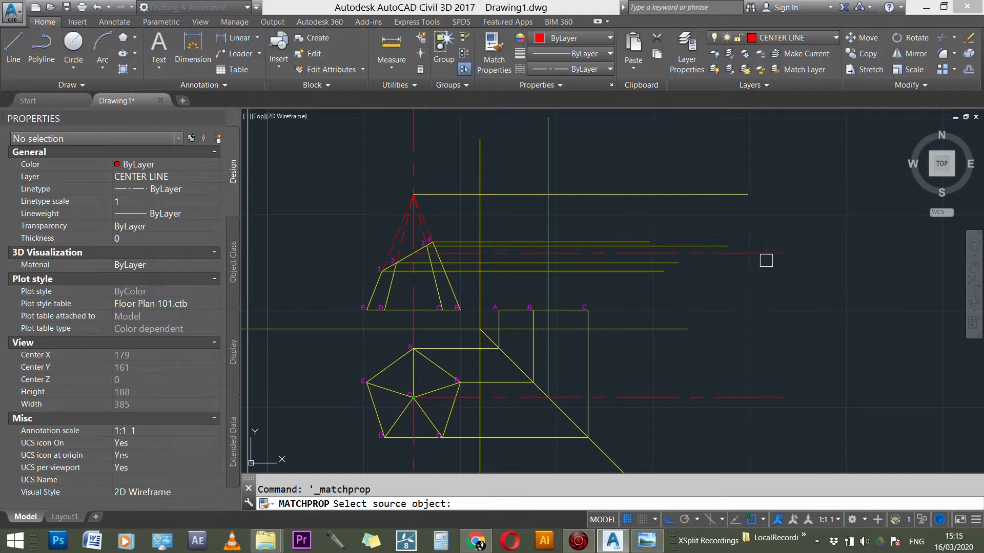
Step: Try matching the vertical projection line's properties to the front view's horizontal center line, and undo the match
left_click(702, 254)
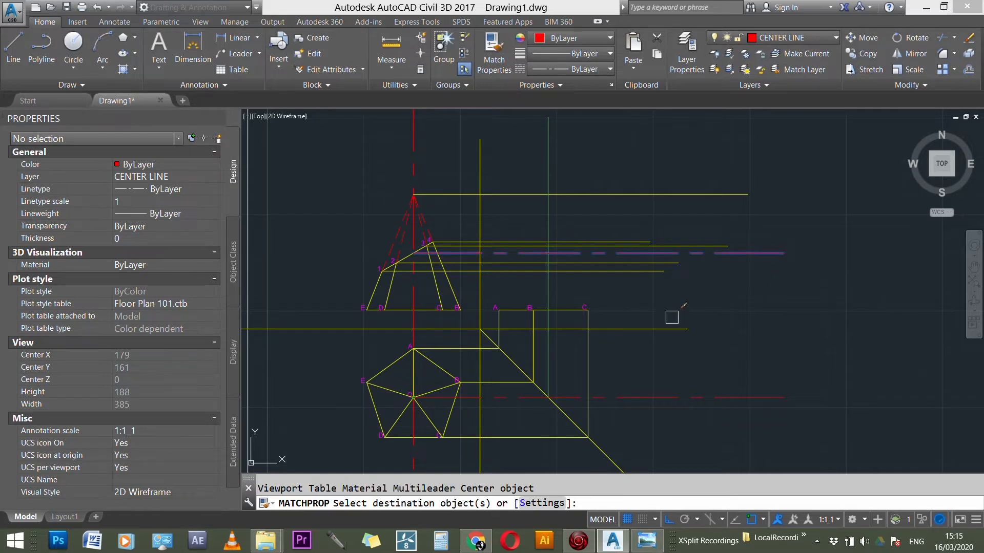
left_click(550, 359)
key("Escape")
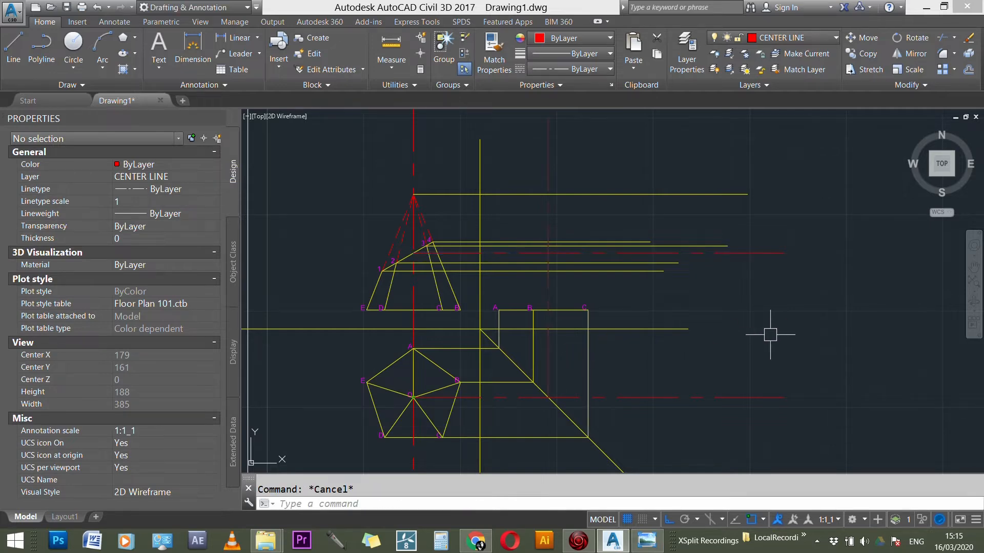
key("ctrl+z")
key("Escape")
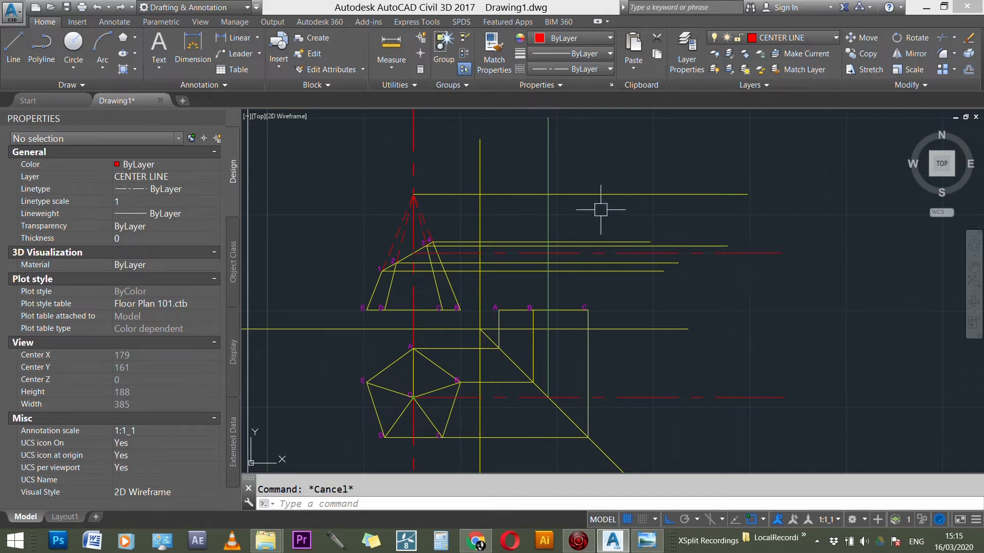
Step: Move the vertical projection line in the side view to the CENTER LINE layer
left_click(554, 218)
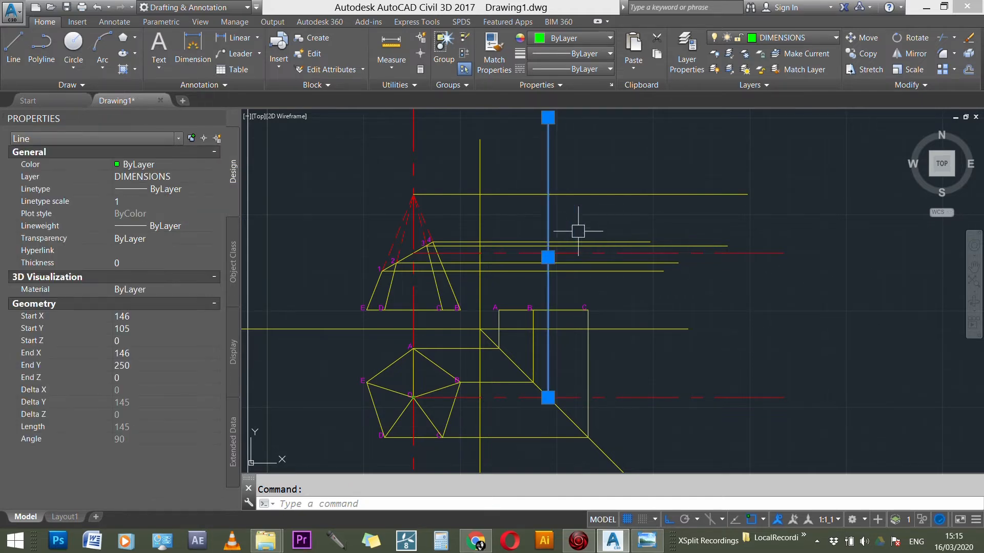
left_click(807, 36)
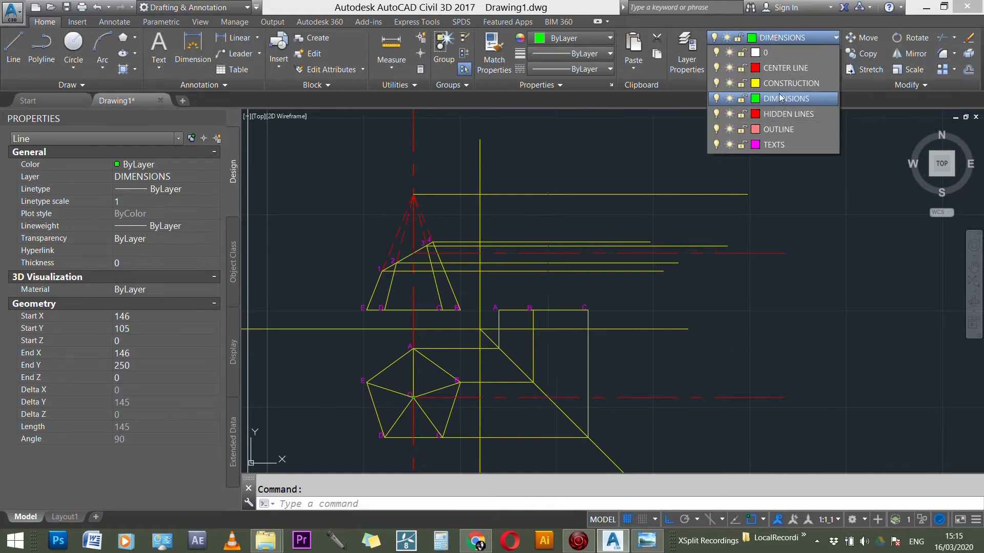
left_click(782, 67)
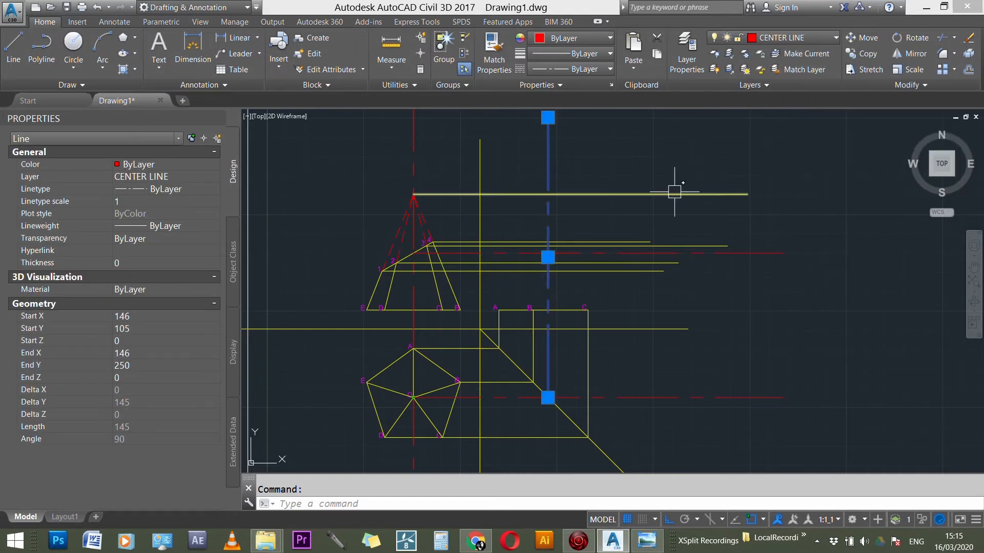
key("Escape")
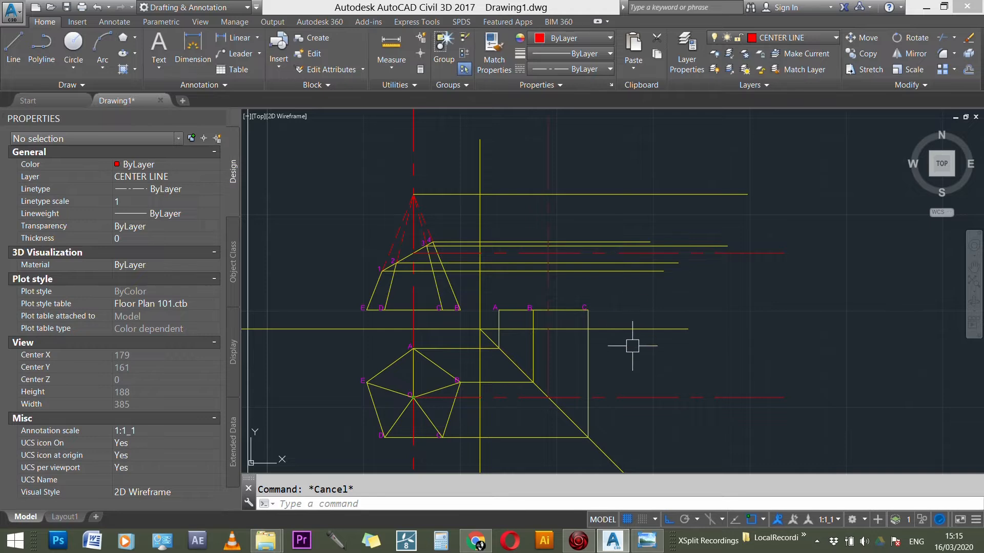
Step: Fillet the horizontal center line from O with the vertical center line at radius 0 so they meet in a corner on the diagonal
scroll(632, 346, "down", 1)
scroll(537, 322, "up", 3)
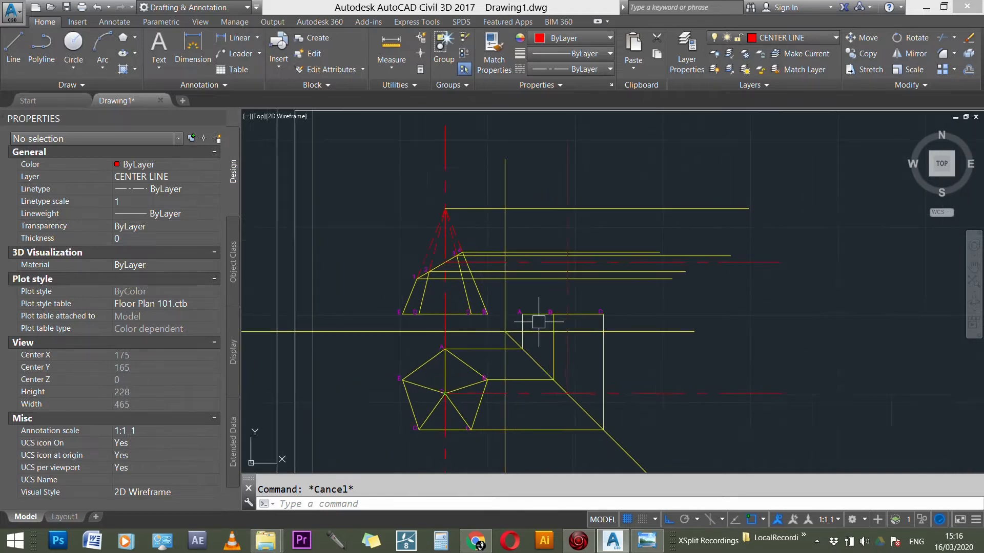
scroll(537, 323, "up", 1)
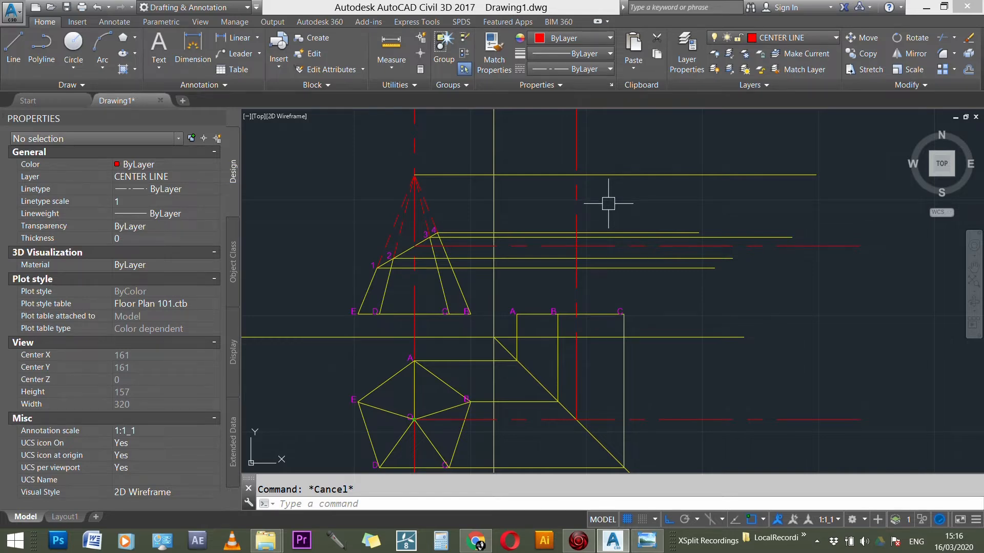
scroll(626, 274, "up", 2)
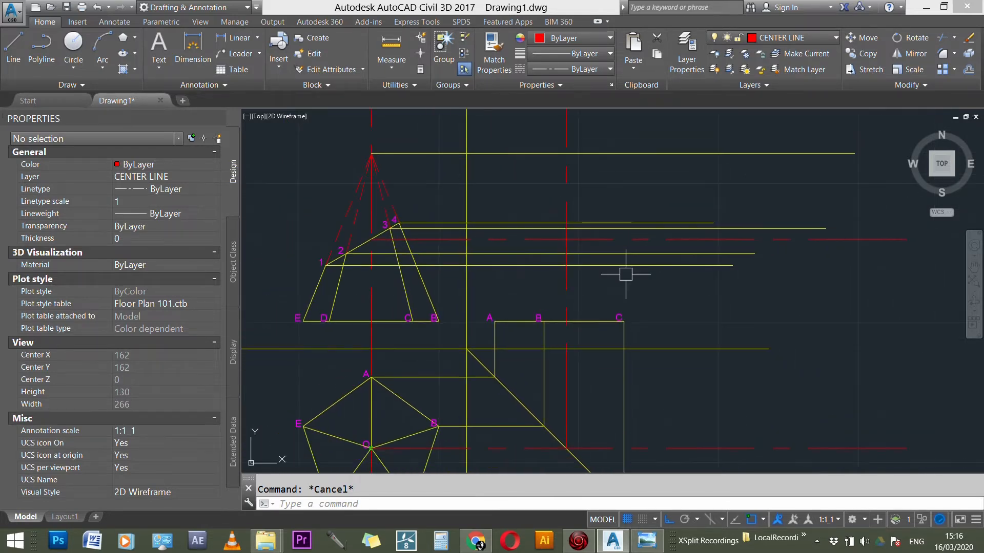
scroll(634, 272, "down", 3)
scroll(647, 376, "up", 3)
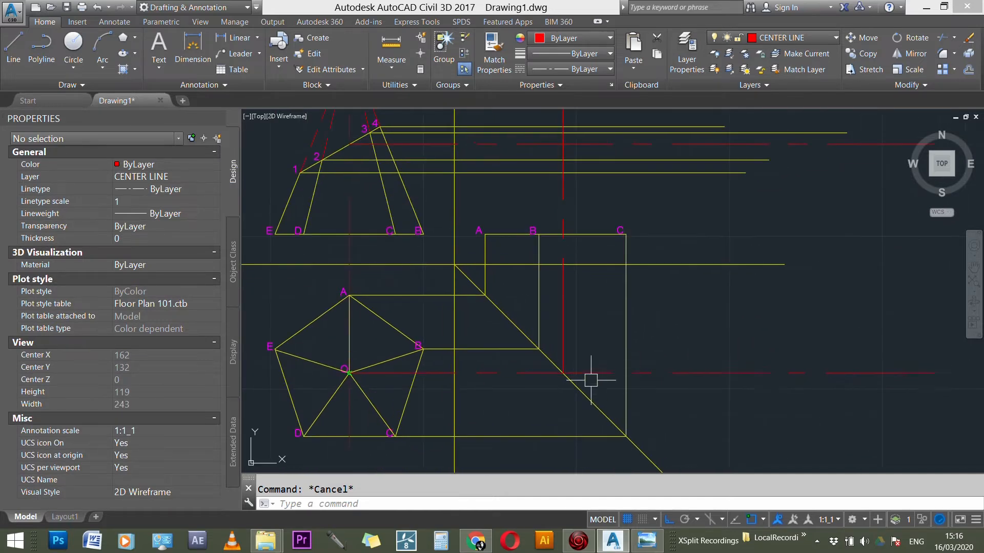
left_click(590, 373)
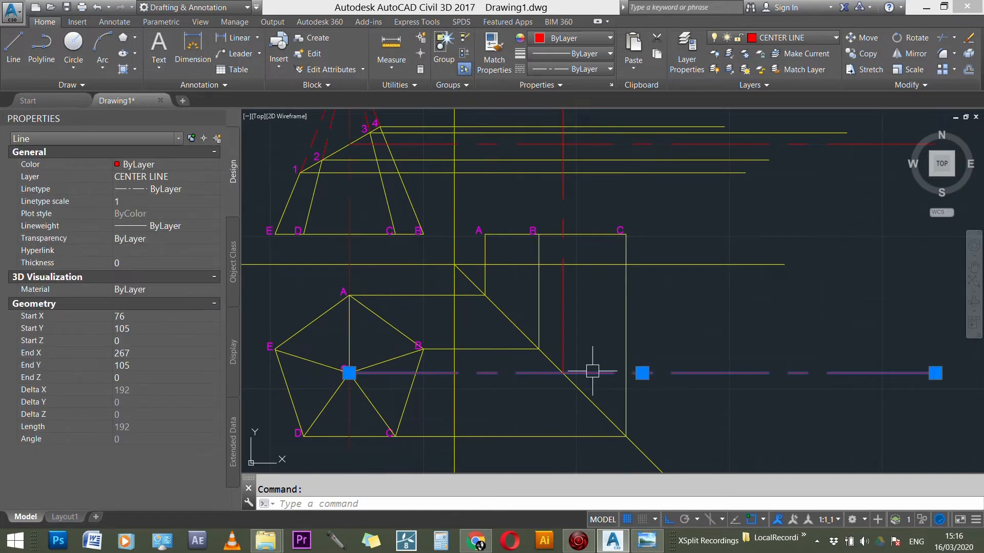
key("Escape")
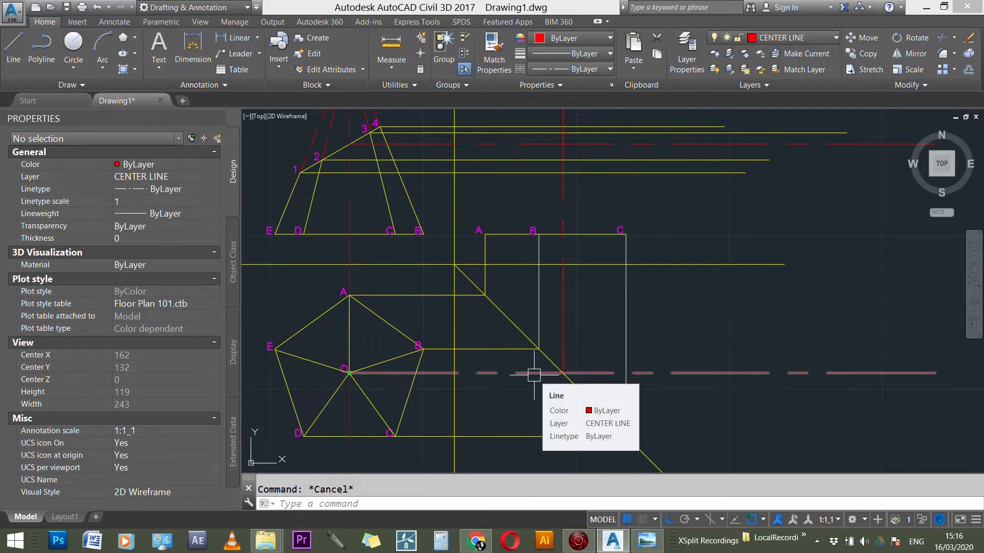
type("f")
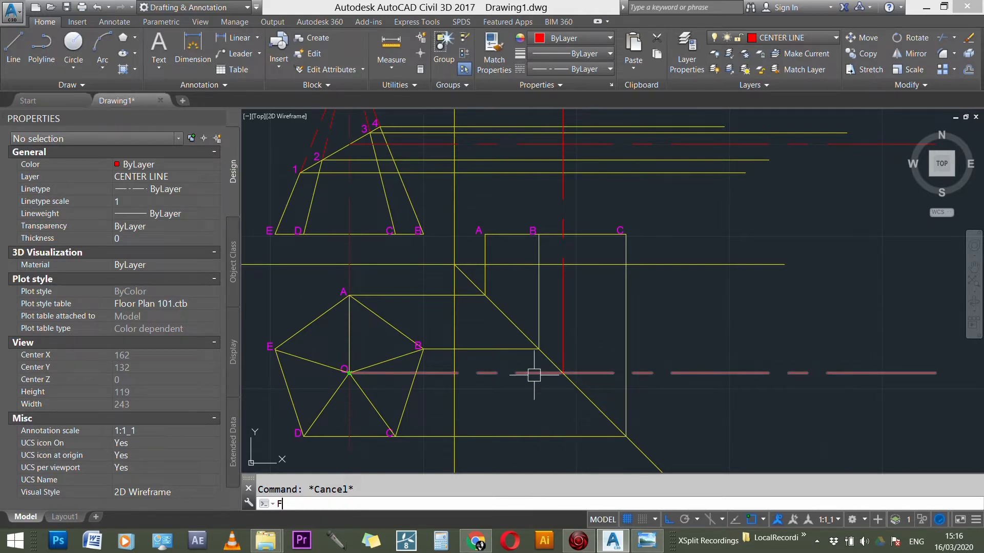
key("Return")
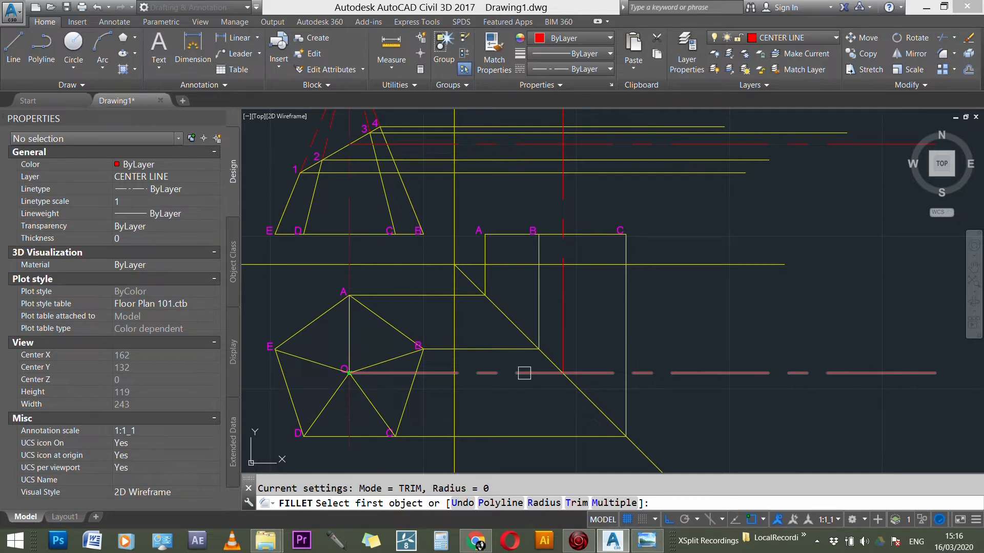
left_click(524, 373)
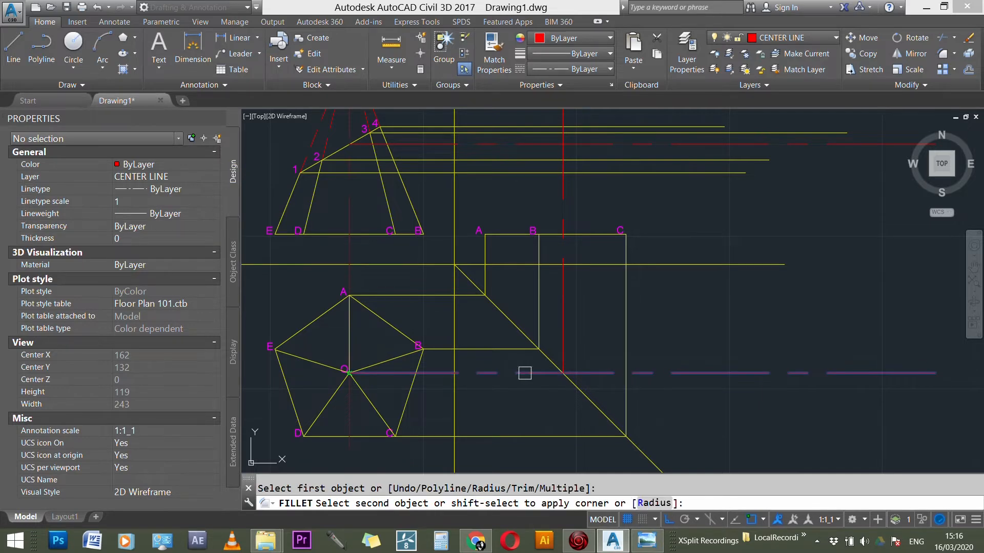
left_click(567, 324)
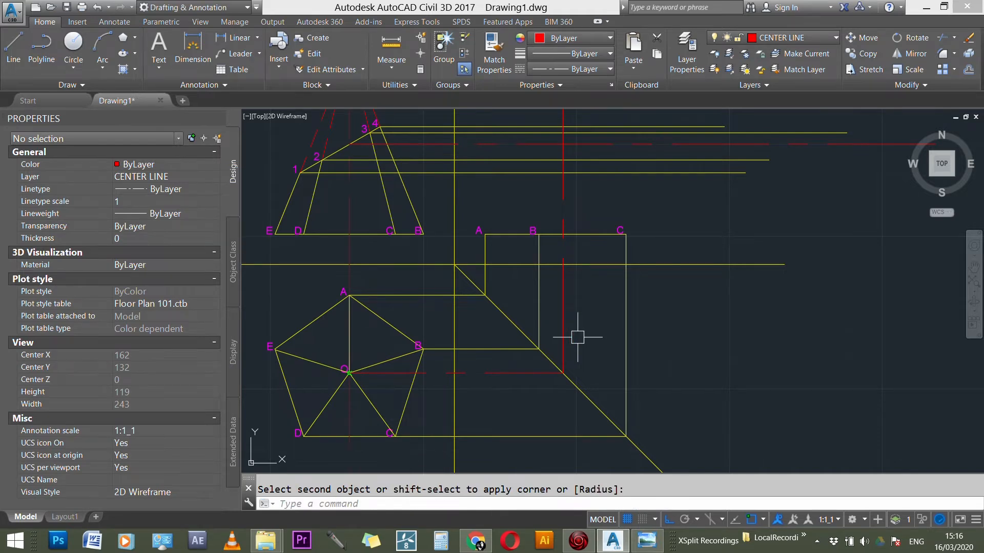
key("Escape")
Step: Draw lines from side view base points A, B and C to the apex where the center line crosses the top projection line
scroll(577, 339, "down", 4)
scroll(580, 212, "up", 3)
scroll(579, 228, "up", 1)
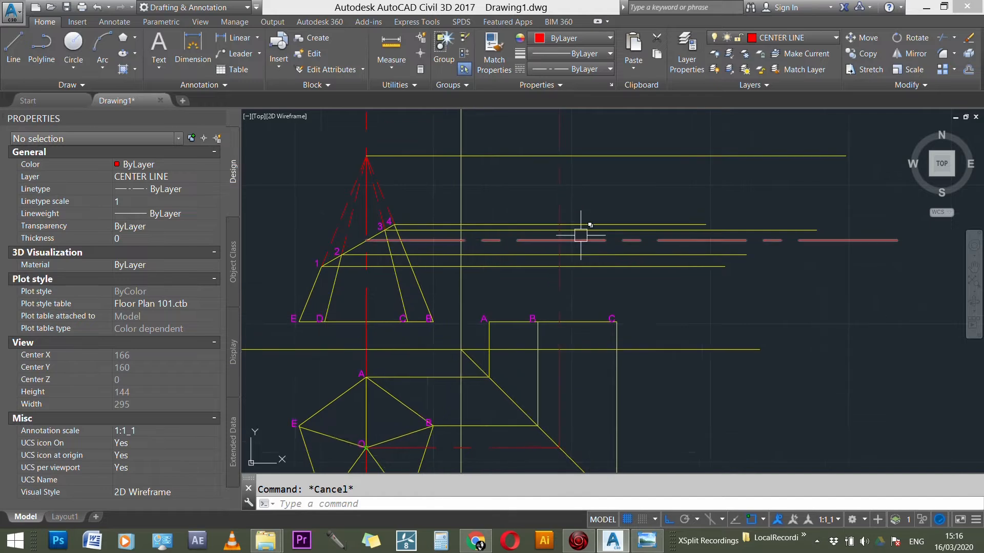
type("l")
key("Return")
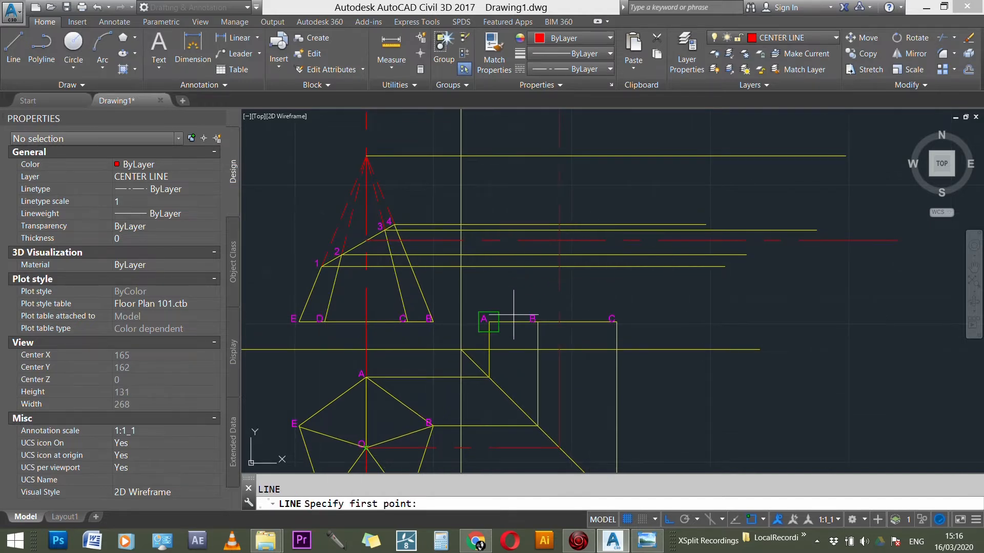
left_click(489, 322)
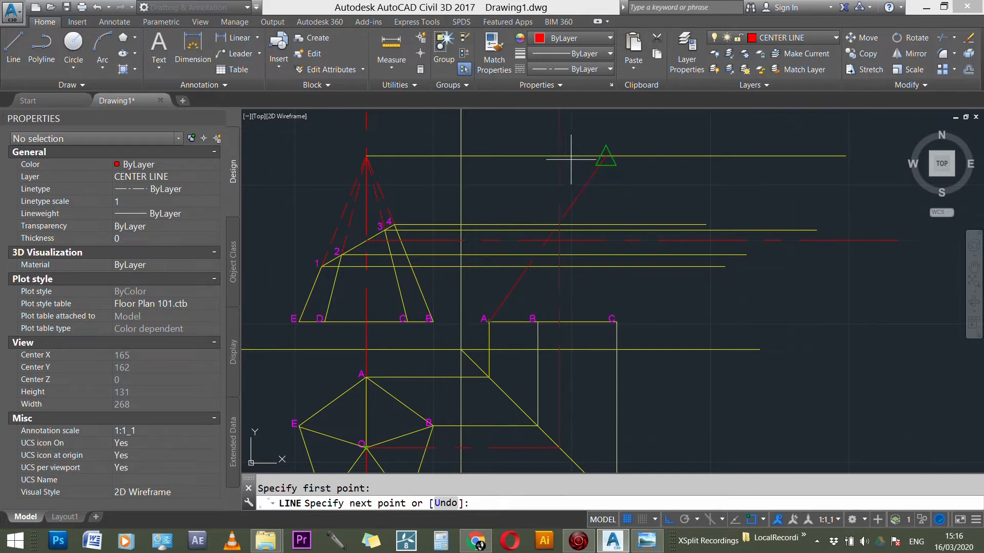
key("Escape")
key("Return")
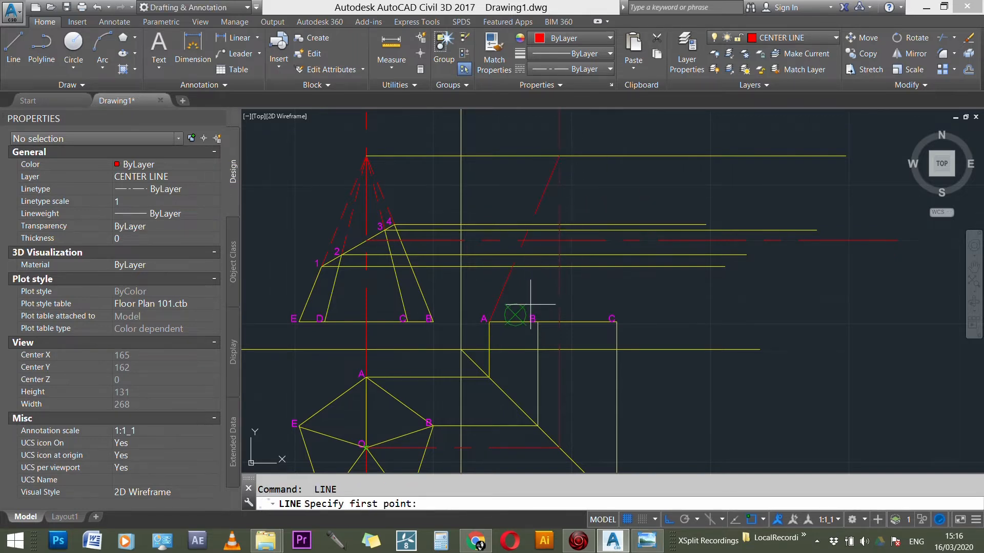
left_click(559, 269)
left_click(559, 156)
key("Escape")
key("Return")
left_click(617, 322)
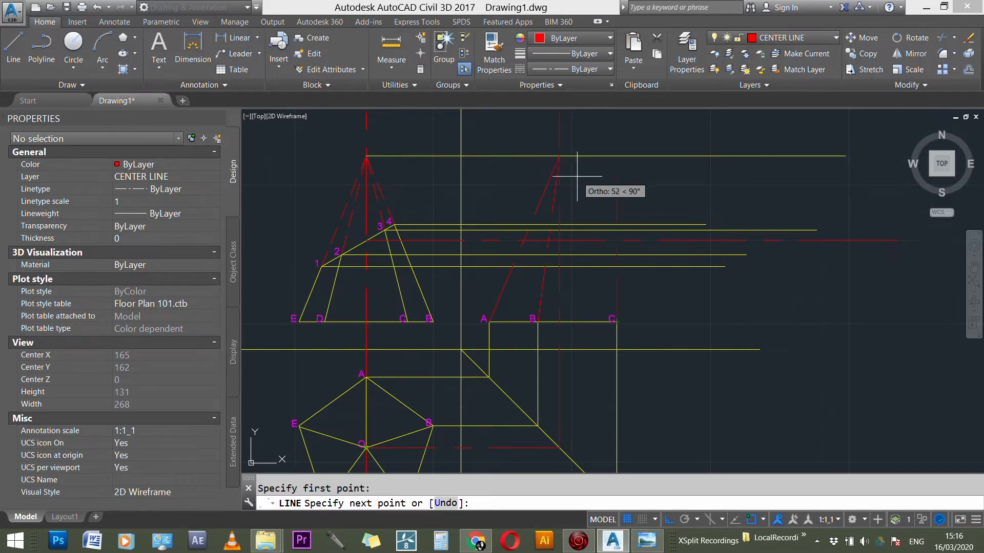
left_click(559, 155)
key("Escape")
Step: Move the three side view edge lines from A, B and C to the CONSTRUCTION layer
scroll(556, 164, "down", 1)
scroll(550, 162, "down", 5)
scroll(569, 162, "up", 5)
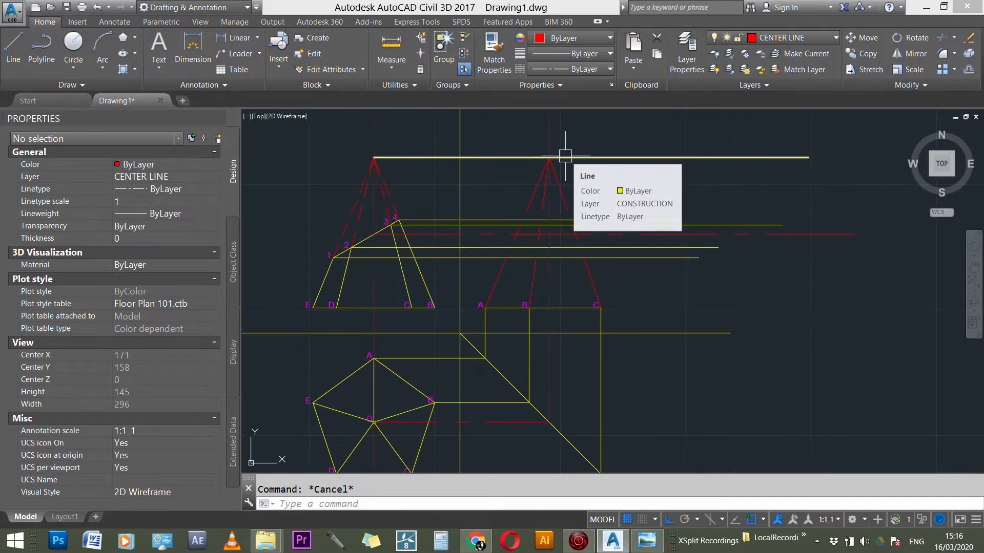
scroll(567, 159, "up", 2)
scroll(570, 170, "down", 3)
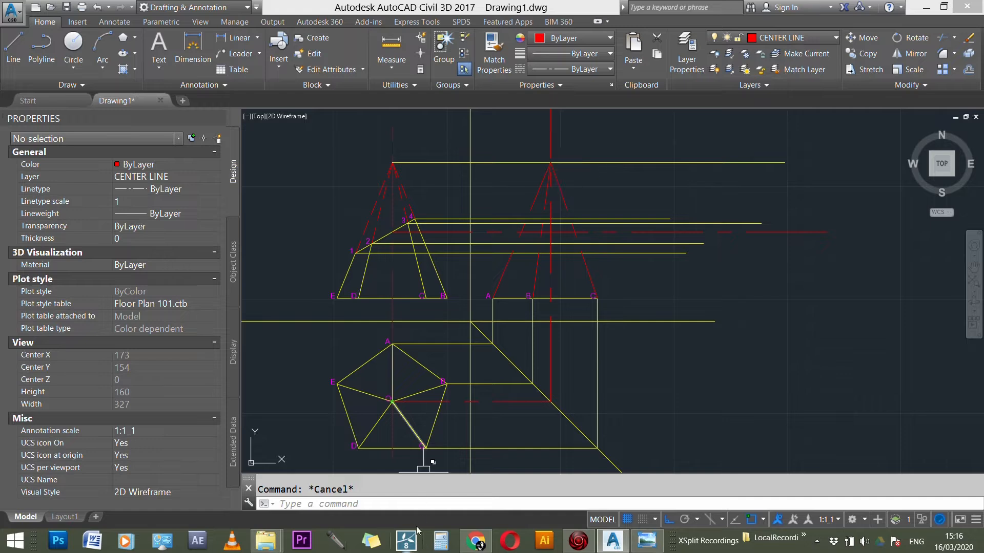
scroll(563, 197, "up", 1)
left_click(561, 195)
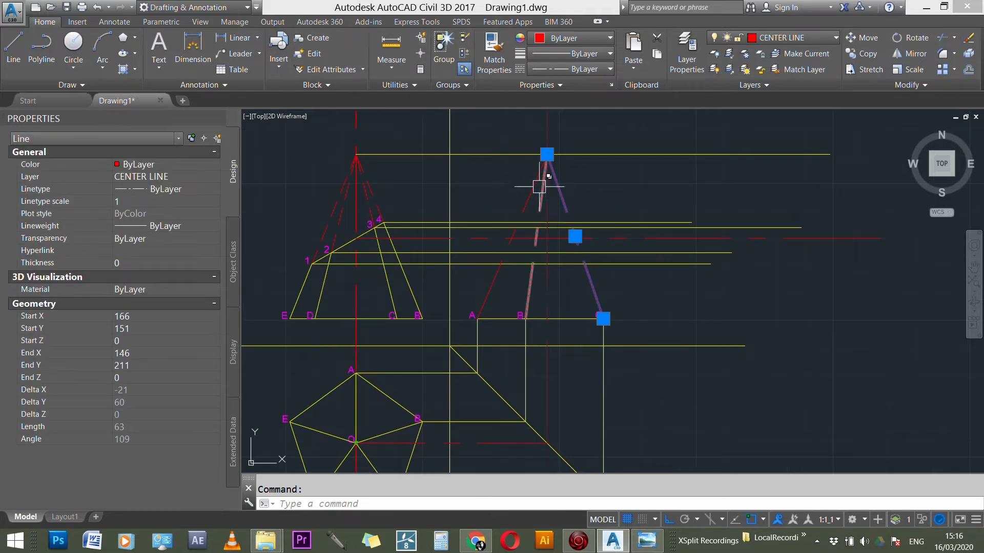
left_click(493, 279)
left_click(532, 279)
left_click(817, 37)
left_click(780, 83)
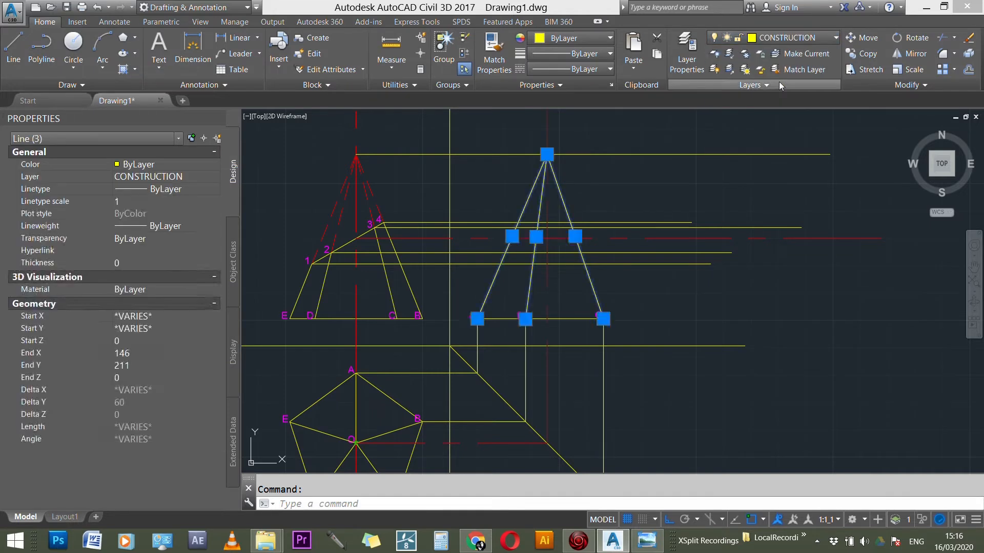
key("Escape")
Step: Trim the four horizontal projection lines from points 1 to 4 where they extend beyond the side view's edge line from C
scroll(585, 181, "down", 2)
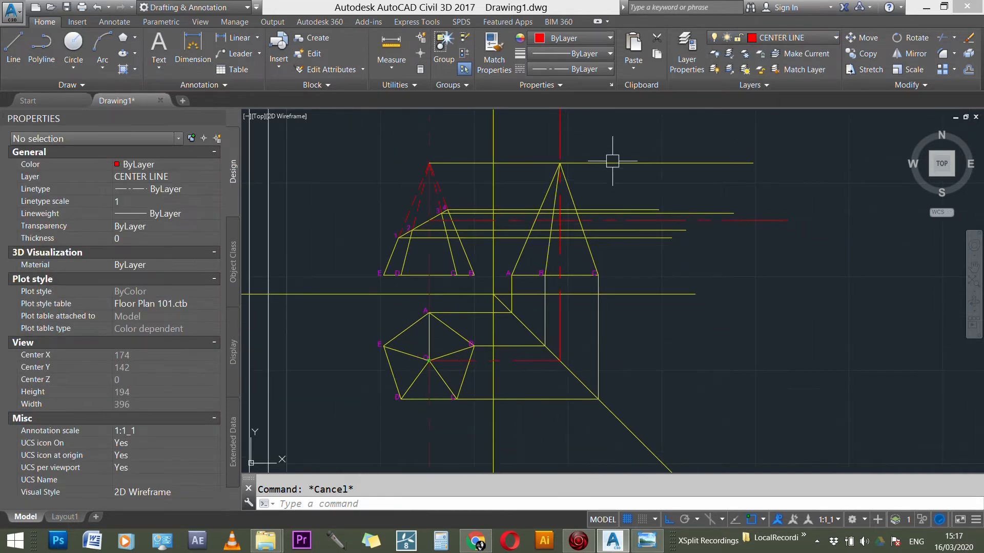
scroll(604, 166, "up", 2)
scroll(609, 168, "down", 2)
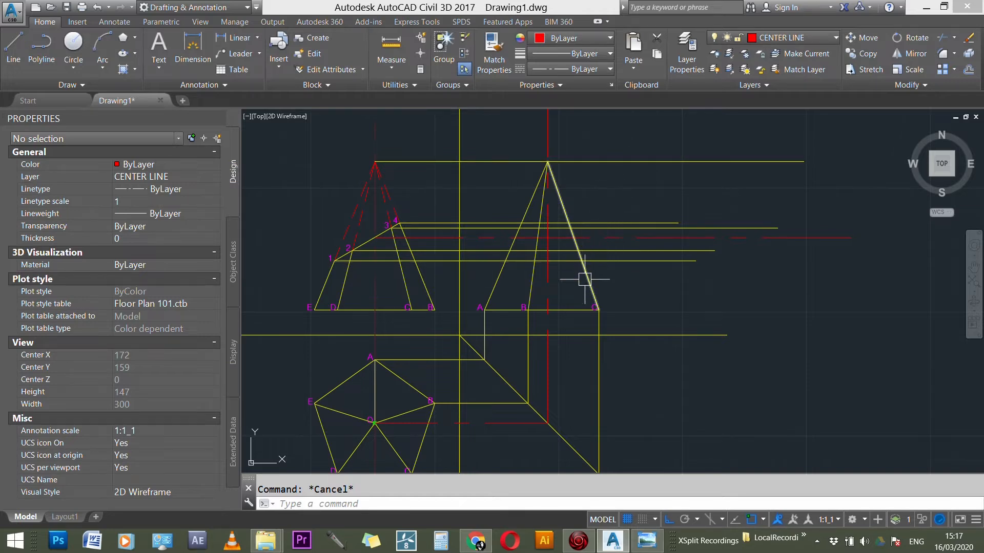
type("r")
key("Return")
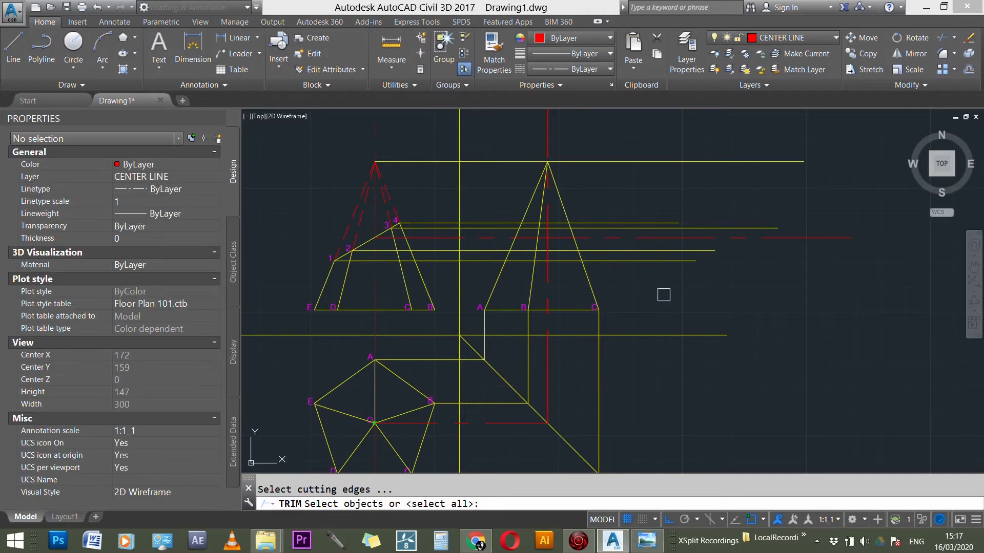
left_click(662, 317)
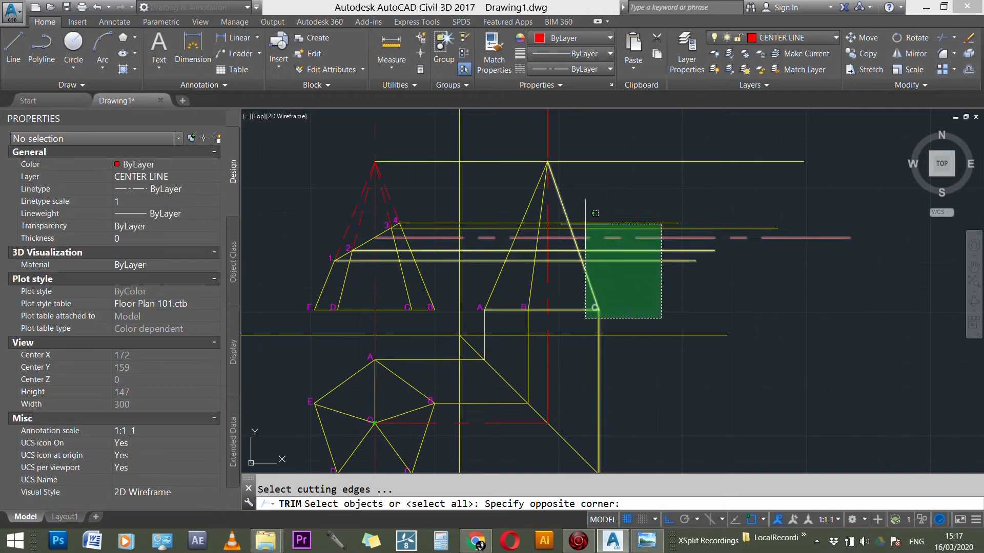
left_click(481, 134)
scroll(654, 208, "up", 2)
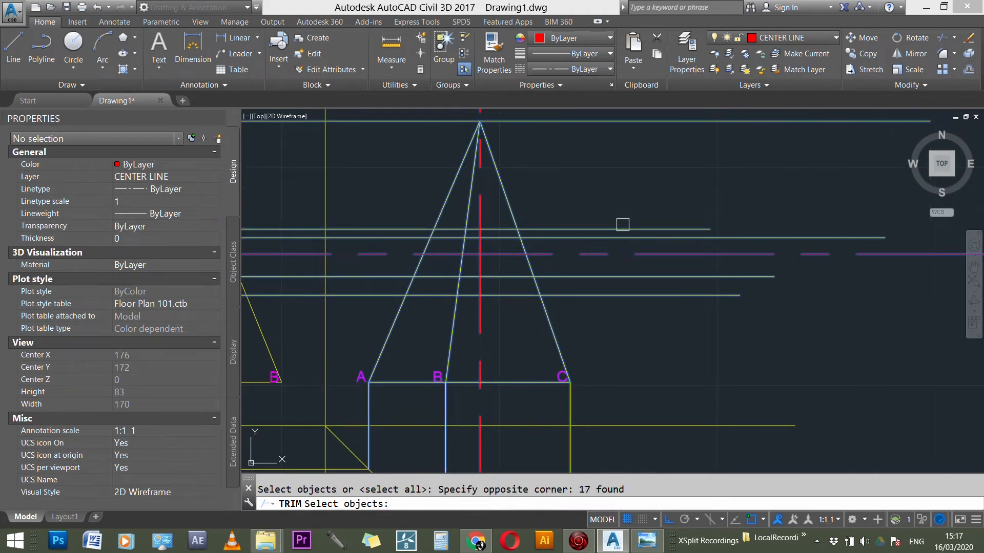
key("Return")
left_click(616, 225)
left_click(616, 237)
left_click(623, 277)
left_click(622, 296)
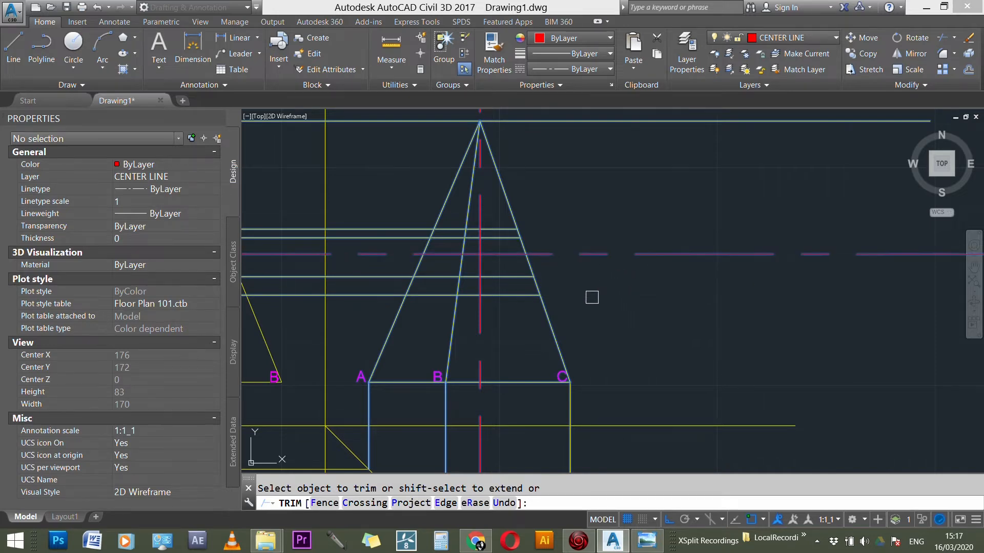
Step: Trim the apex projection line, the horizontal center line and the vertical center line where they extend beyond the side view's pyramid outline
scroll(597, 256, "down", 3)
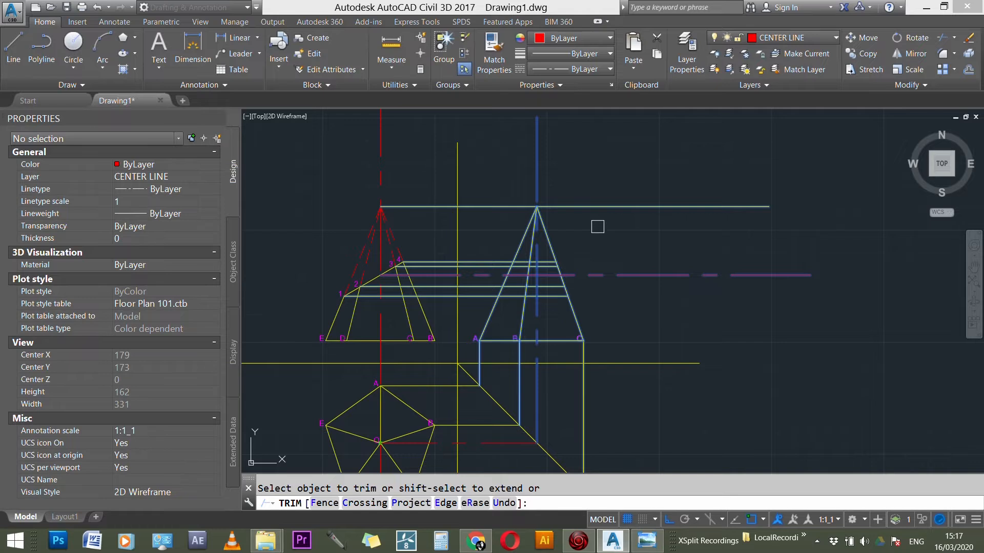
scroll(598, 226, "down", 1)
left_click(599, 212)
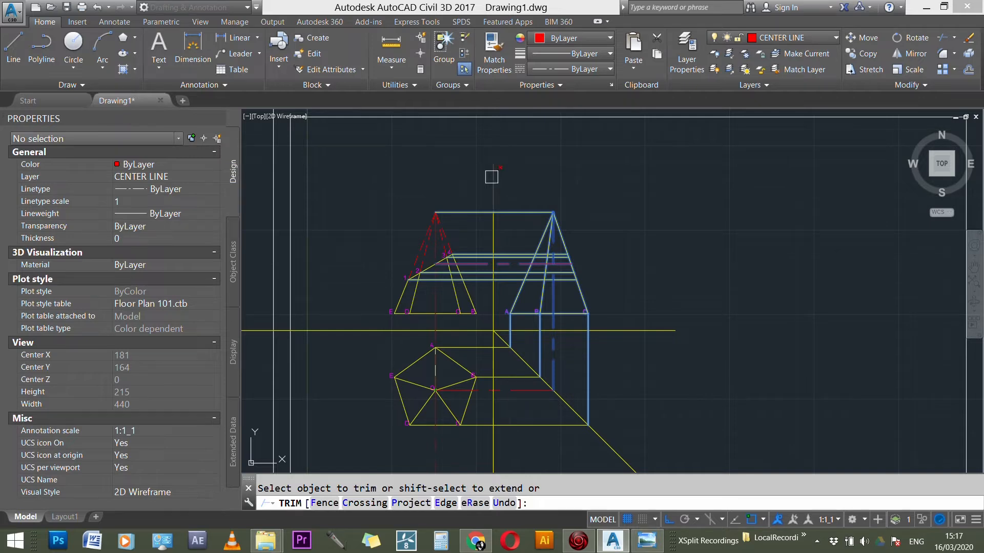
key("Escape")
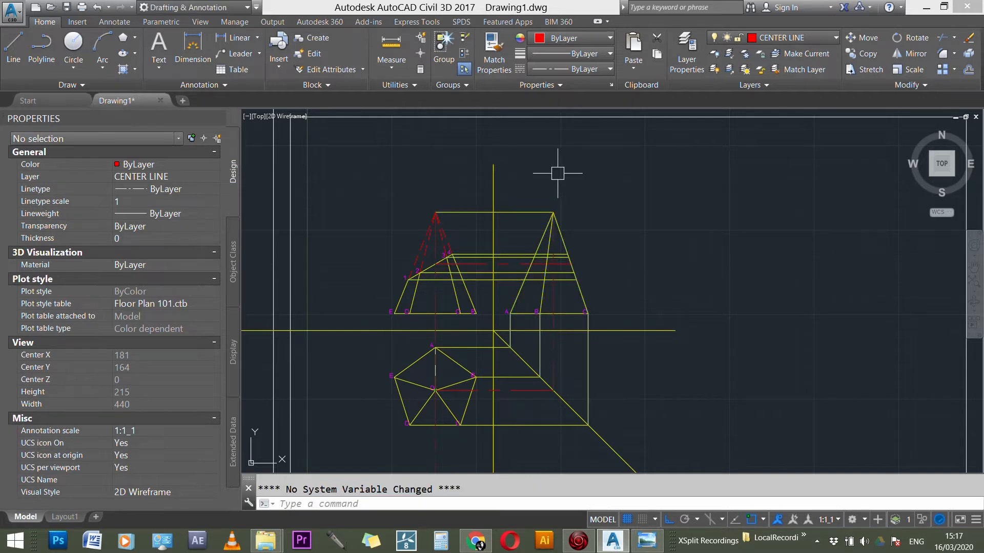
Step: Erase the horizontal projection line joining the front view apex to the side view apex
scroll(702, 270, "down", 4)
scroll(637, 402, "up", 6)
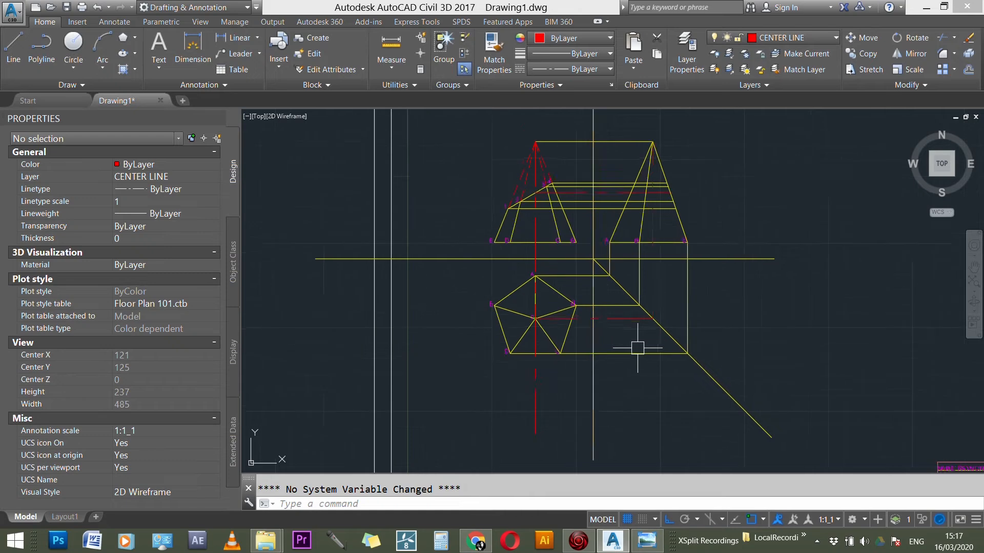
scroll(622, 264, "down", 2)
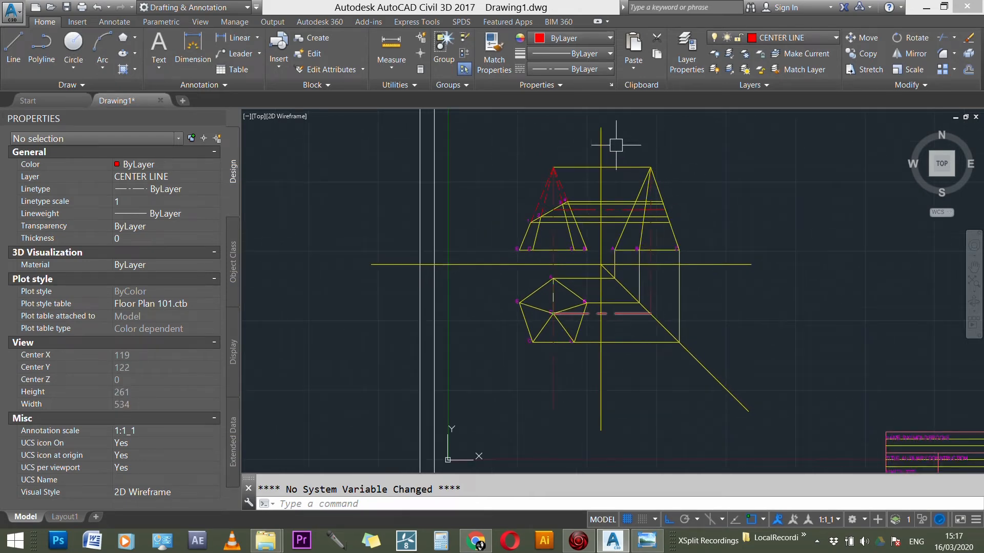
scroll(616, 146, "up", 4)
key("Escape")
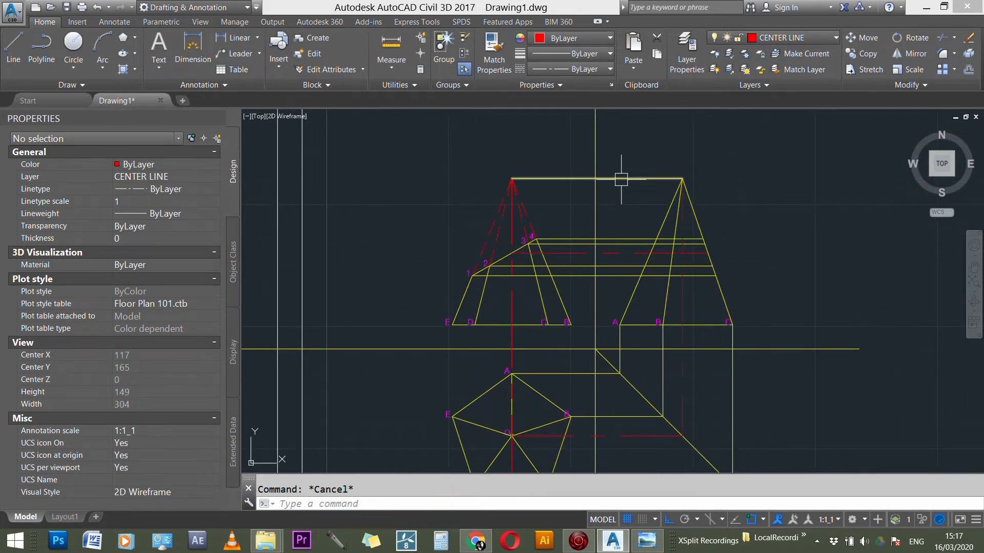
left_click(623, 178)
key("Delete")
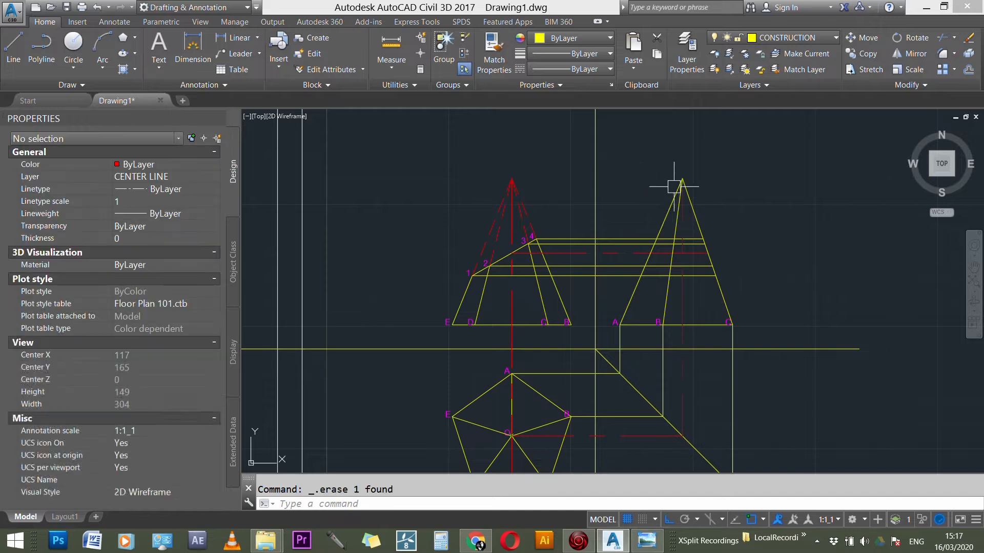
Step: Copy the label O from the pentagon's center to the apexes of the front and side views
scroll(560, 205, "down", 2)
scroll(586, 277, "up", 4)
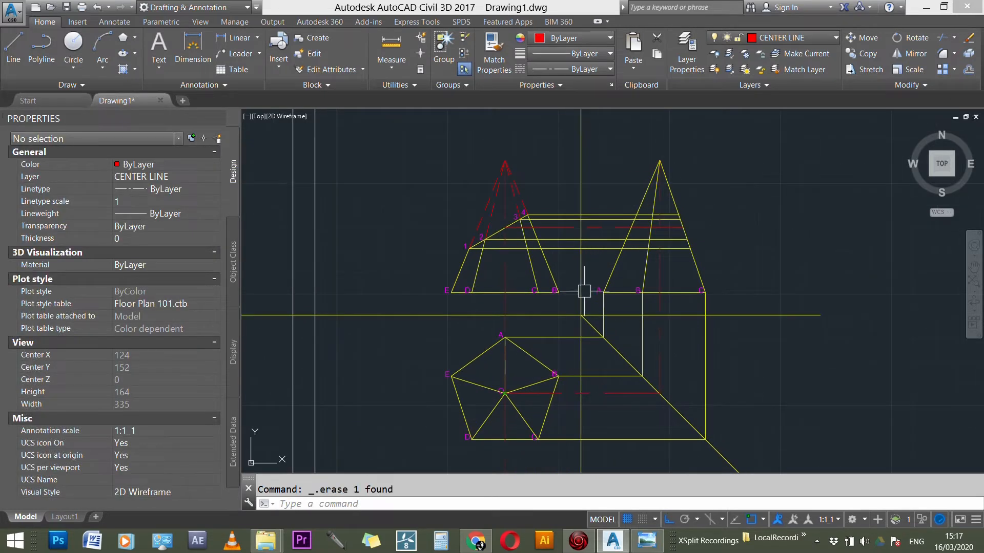
scroll(500, 351, "up", 6)
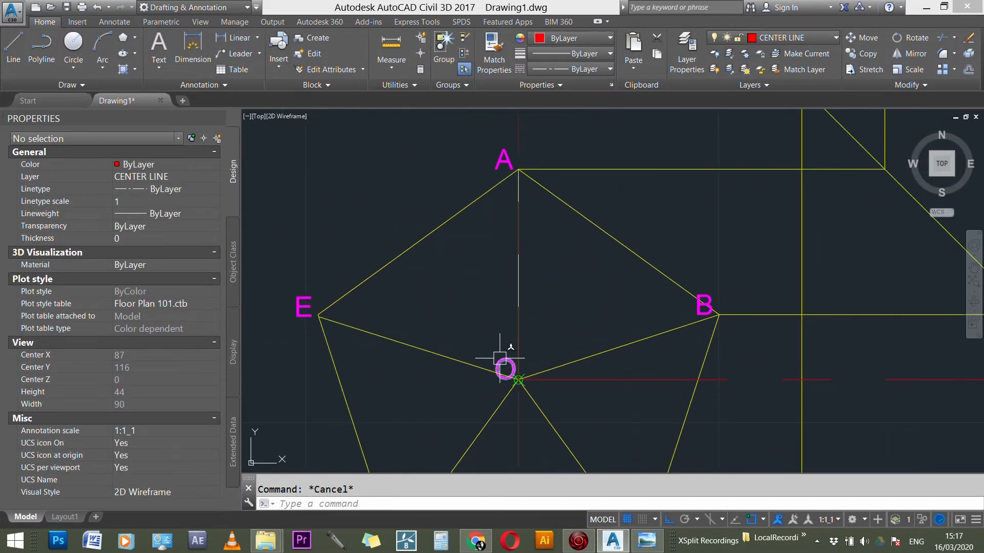
type("o")
key("Return")
scroll(505, 364, "up", 3)
left_click(515, 366)
key("Return")
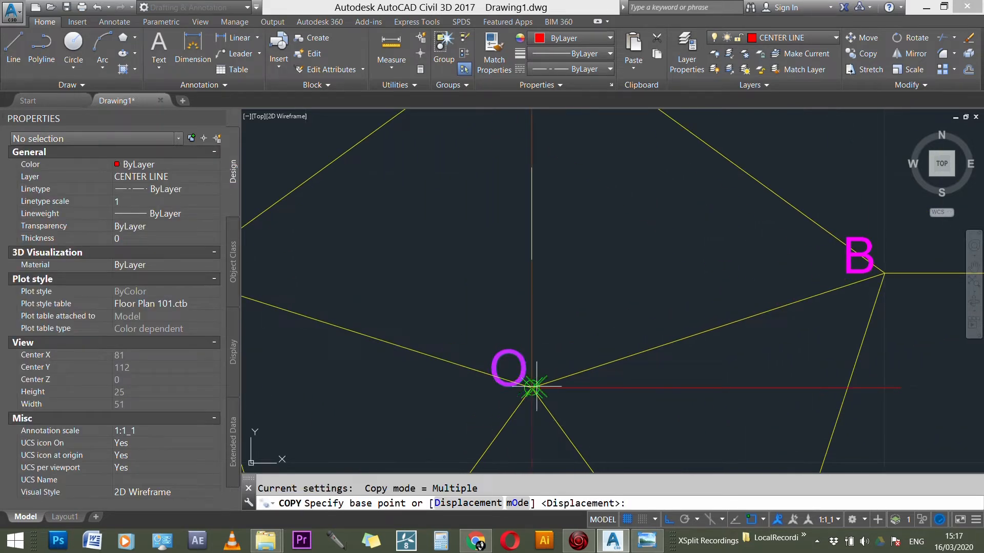
scroll(536, 385, "up", 3)
left_click(540, 375)
scroll(559, 328, "down", 6)
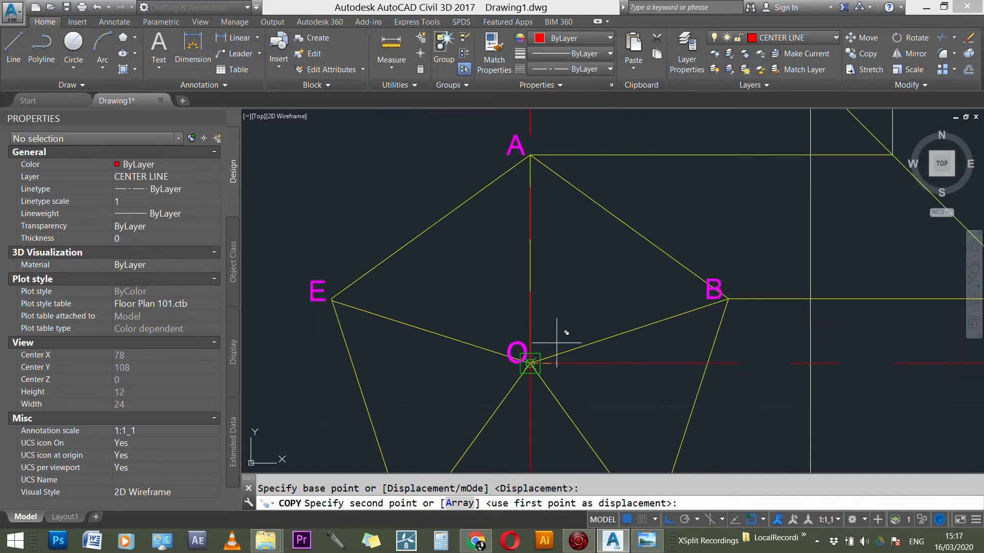
scroll(521, 211, "up", 5)
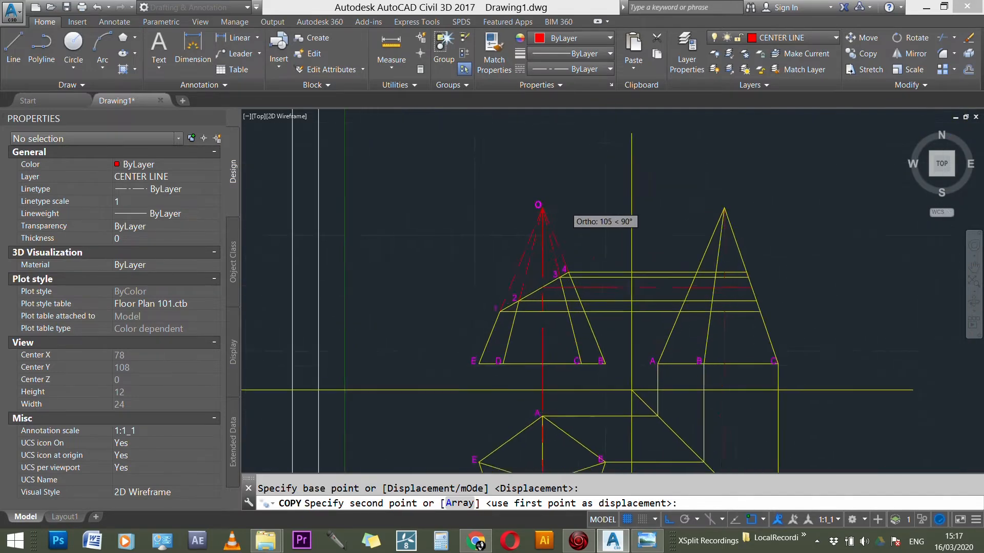
left_click(520, 211)
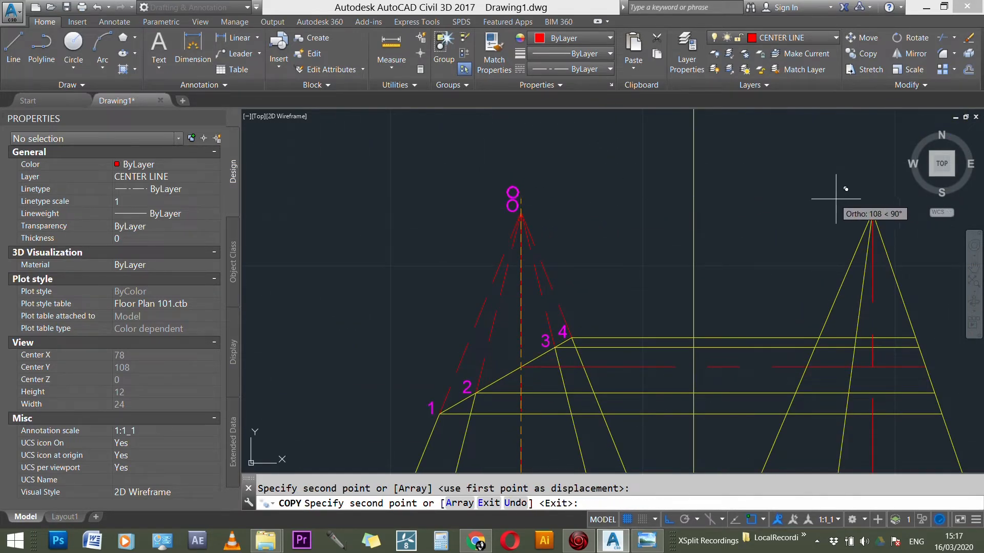
left_click(872, 211)
scroll(514, 172, "down", 5)
key("Escape")
Step: Examine the three views and the center lines that link the front, top and side view apexes
scroll(334, 212, "down", 2)
scroll(510, 246, "up", 7)
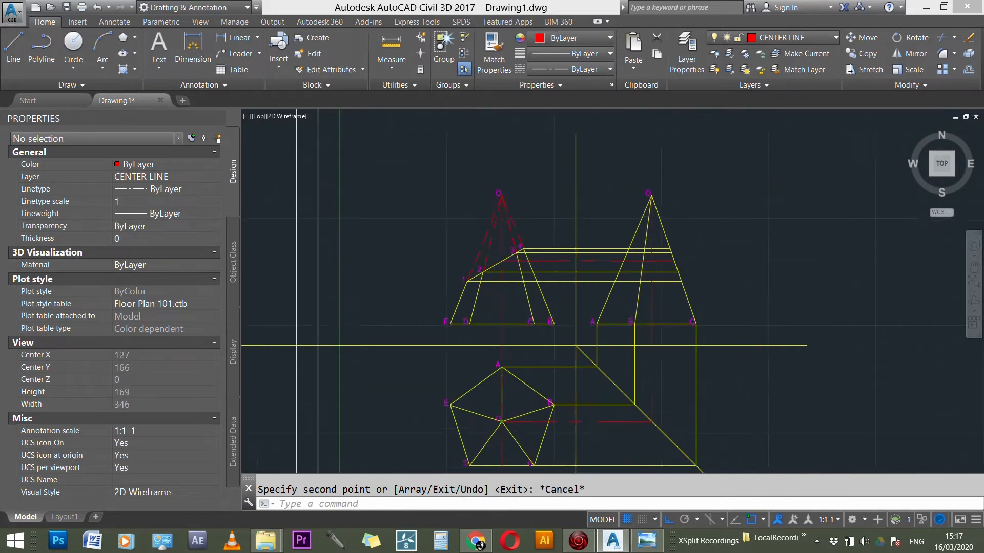
scroll(509, 248, "down", 6)
scroll(508, 261, "up", 3)
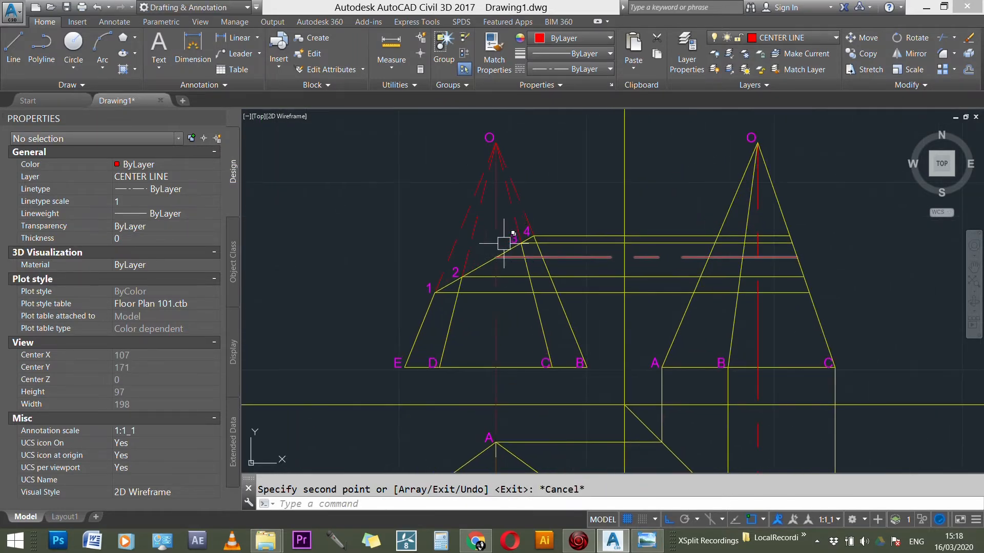
scroll(518, 208, "down", 3)
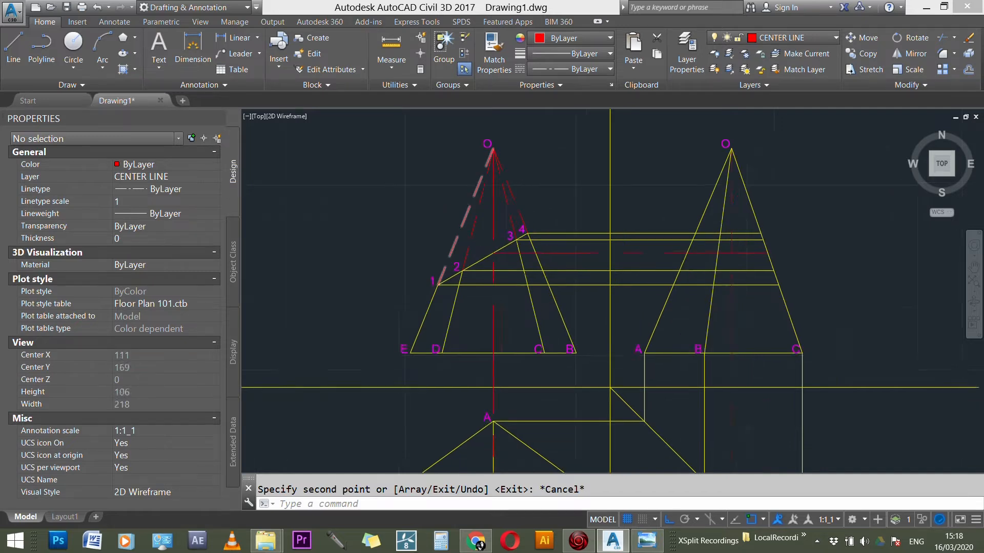
scroll(671, 229, "up", 1)
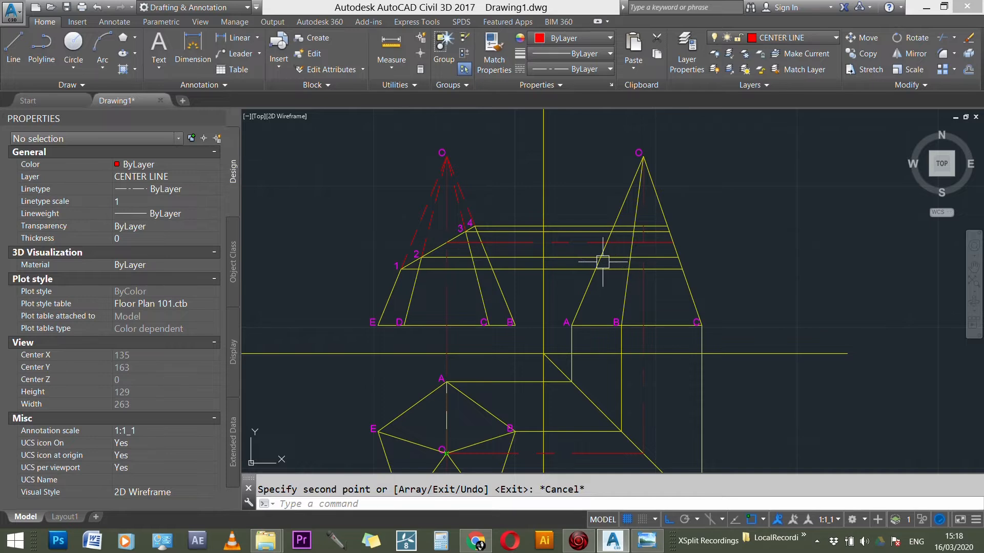
scroll(594, 261, "up", 3)
scroll(579, 237, "down", 5)
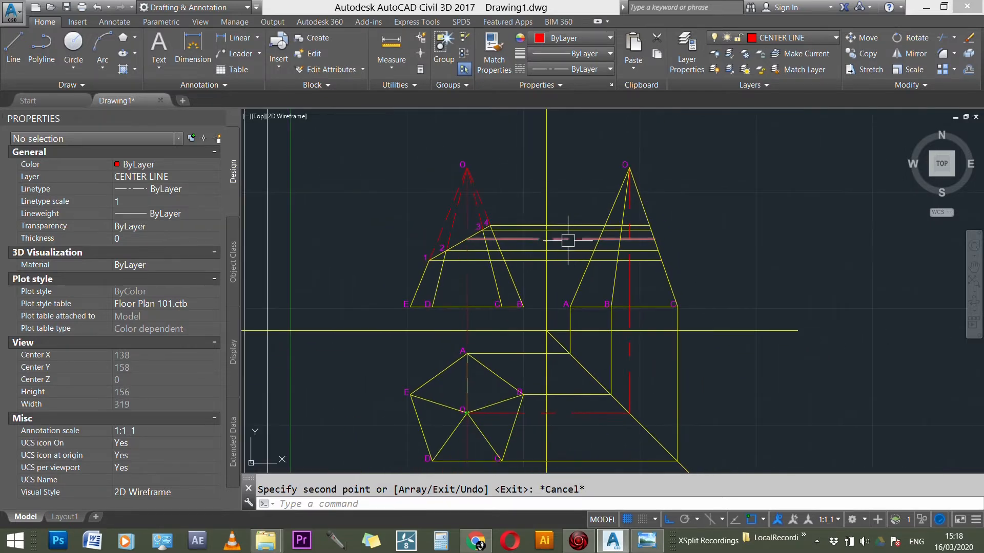
scroll(568, 240, "down", 5)
scroll(558, 366, "up", 1)
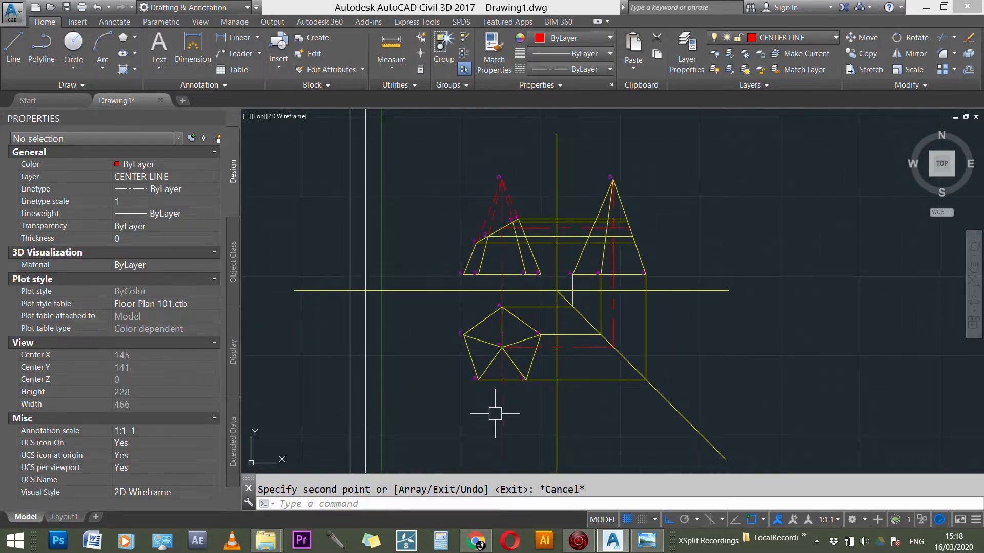
left_click(501, 416)
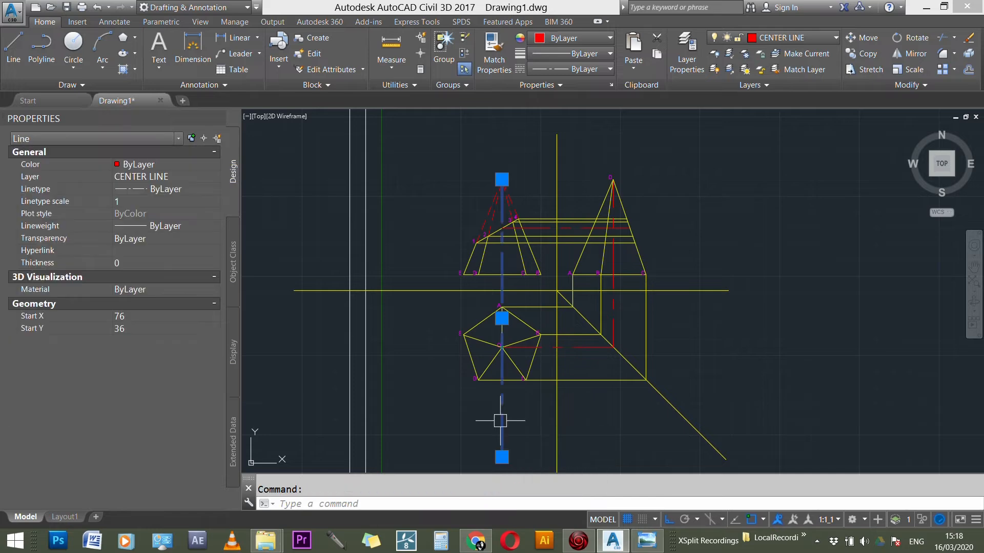
left_click(584, 347)
left_click(613, 308)
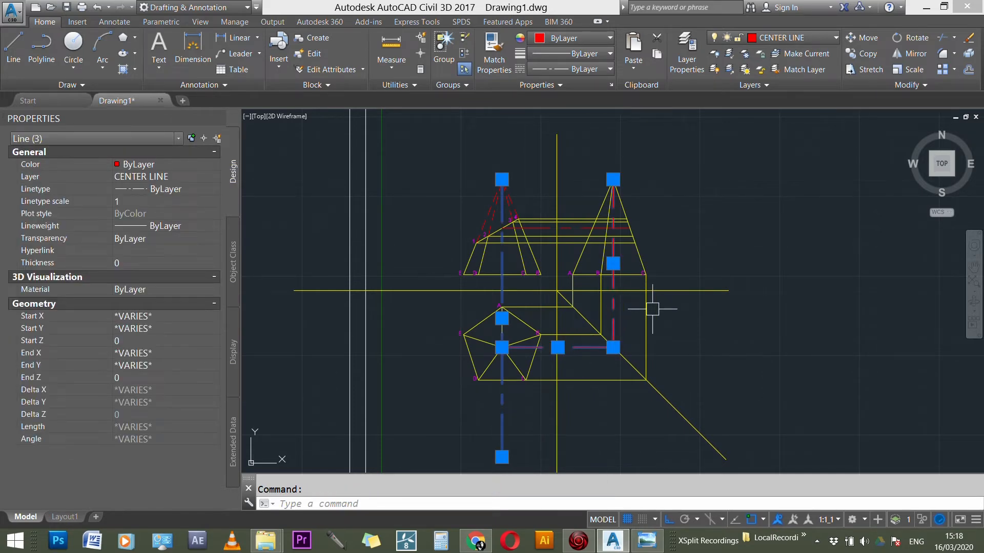
key("Escape")
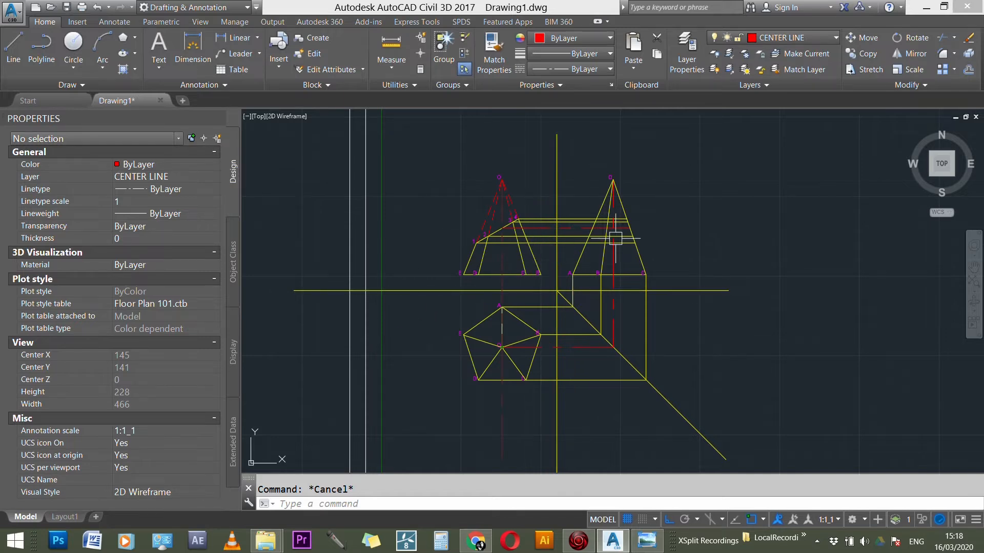
Step: Inspect the inclined section line running from point 1 to point 4 in the front view
scroll(610, 226, "up", 1)
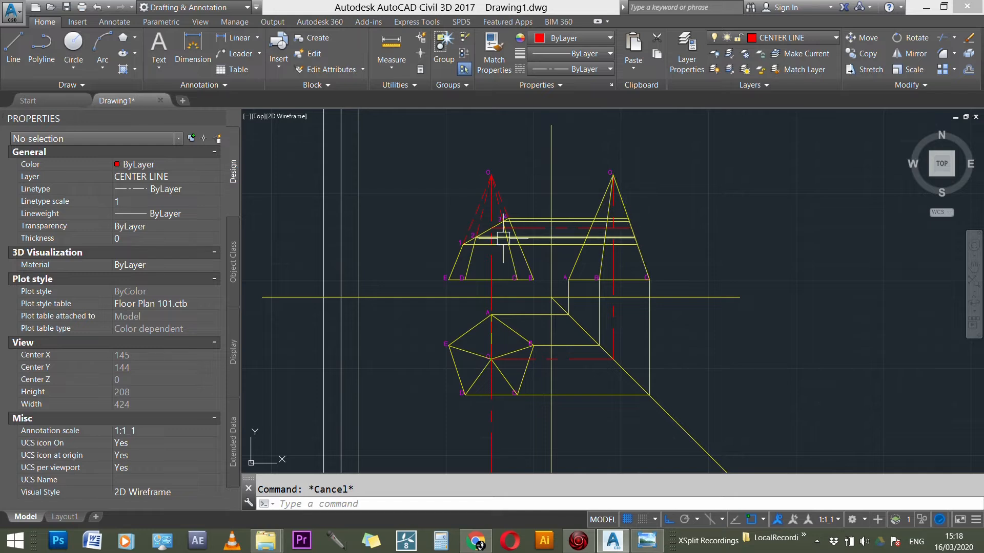
scroll(504, 238, "up", 5)
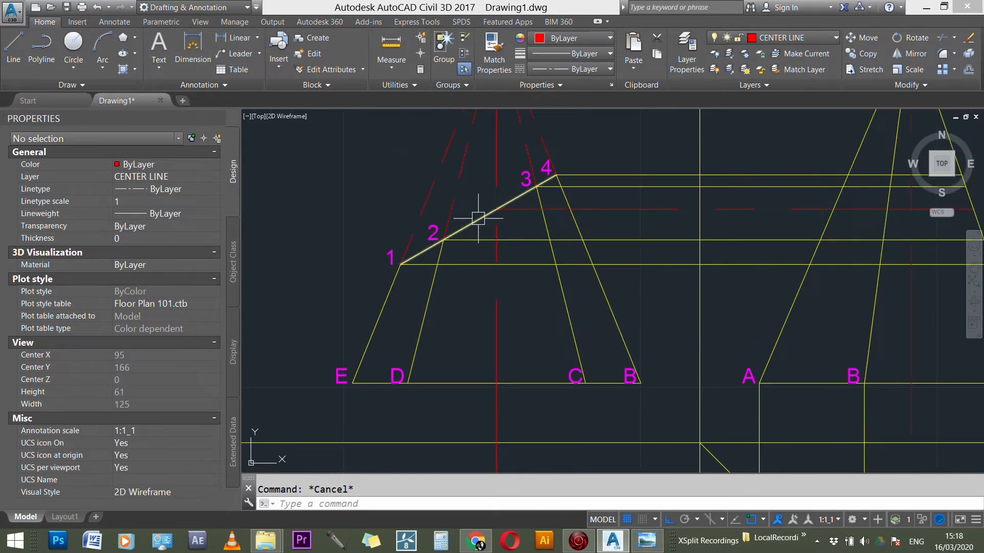
left_click(478, 220)
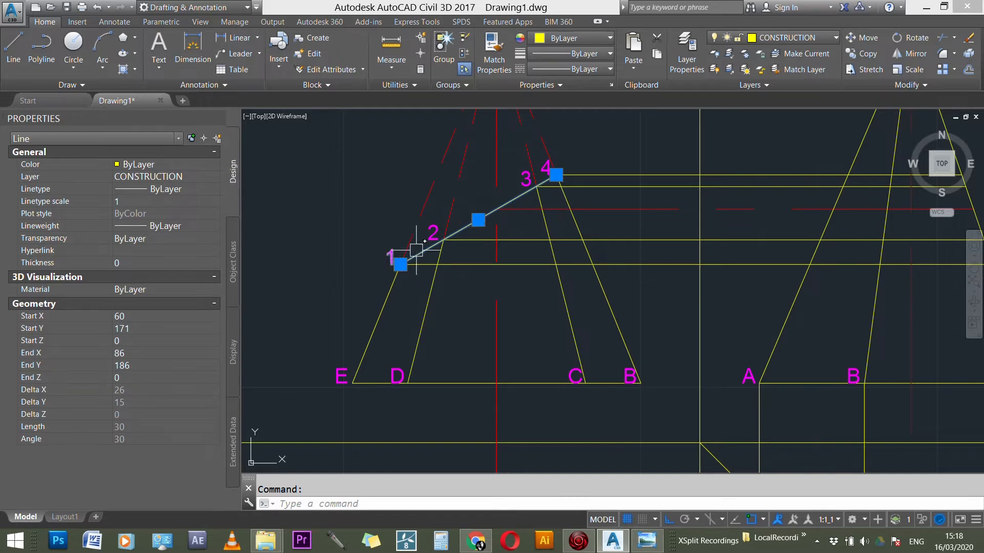
scroll(560, 172, "down", 3)
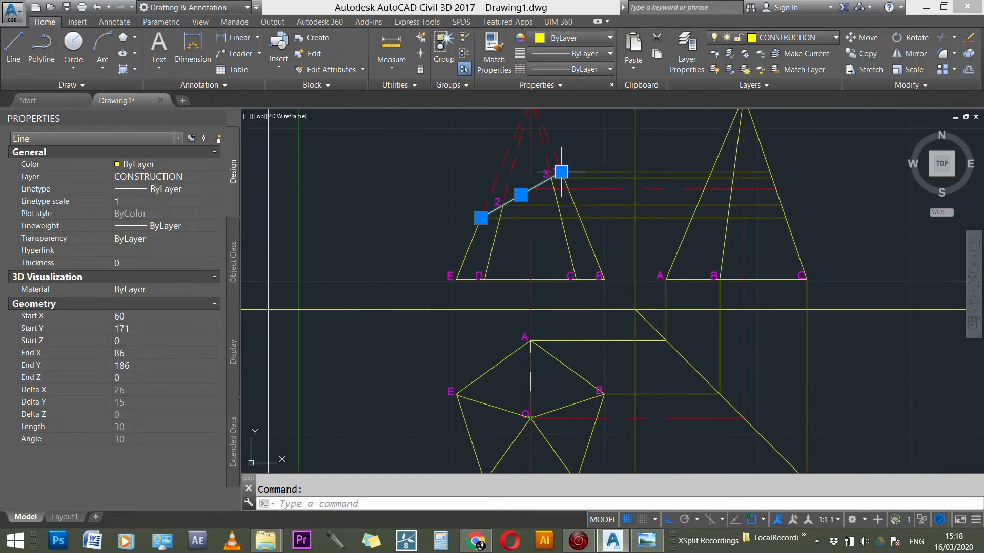
mouse_move(562, 172)
key("Escape")
scroll(563, 173, "up", 3)
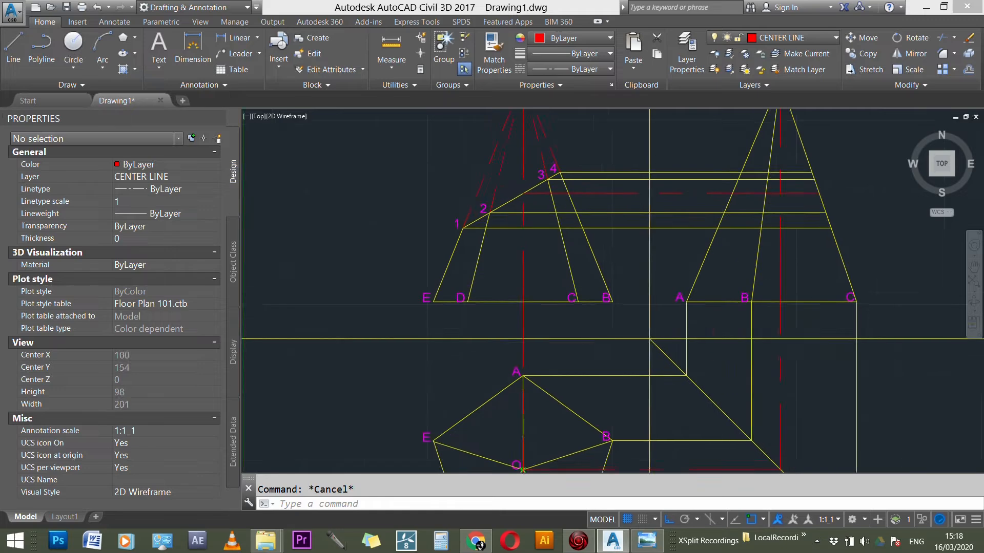
type("L")
key("Return")
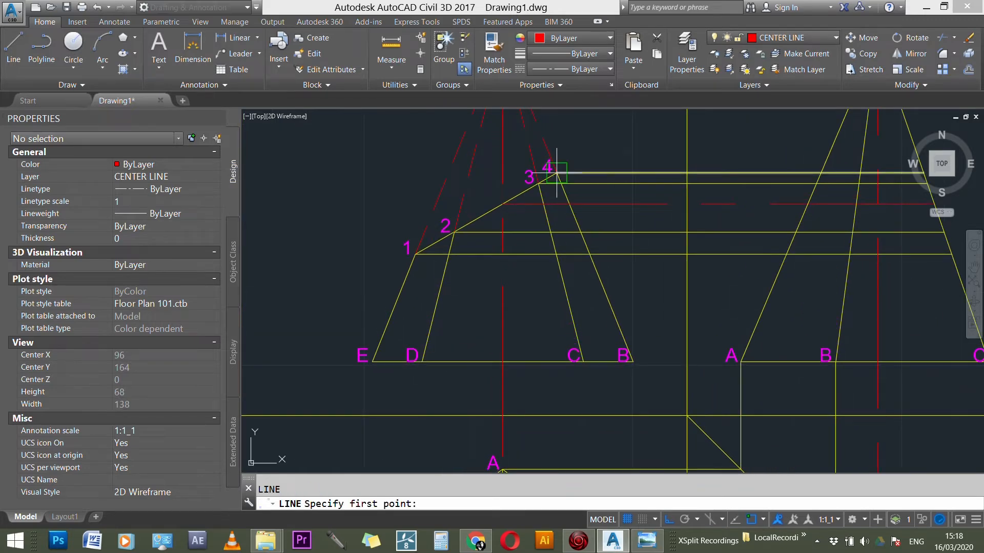
left_click(559, 173)
scroll(569, 147, "down", 2)
scroll(569, 149, "down", 1)
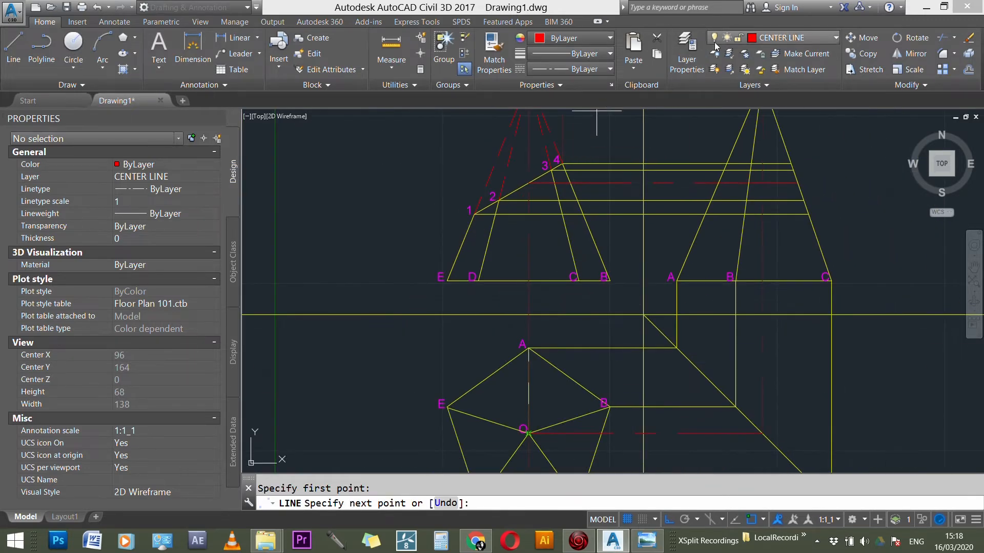
Step: Make CONSTRUCTION the current layer and draw a vertical projection line from front view point 4 down past the pentagon's base
left_click(794, 38)
left_click(772, 83)
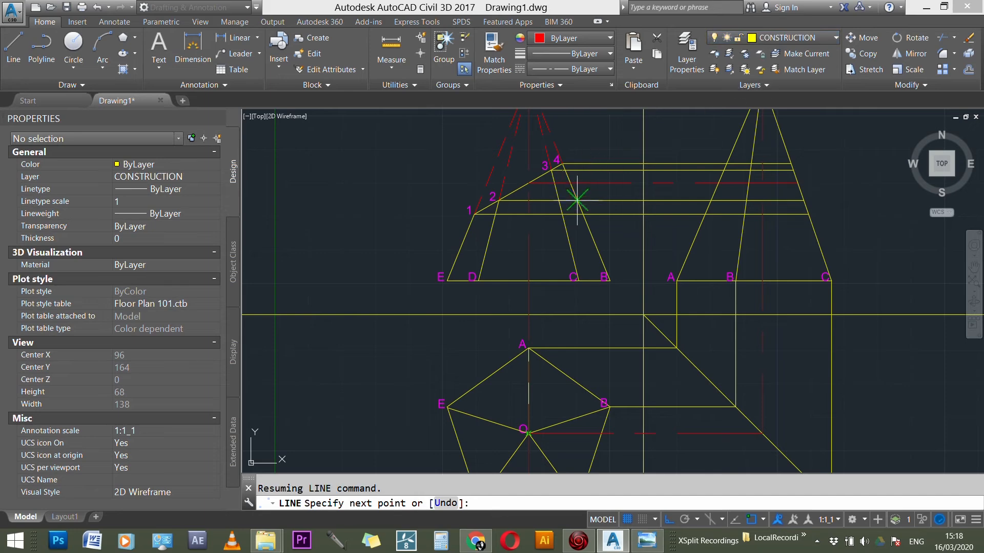
key("Escape")
key("Return")
left_click(563, 163)
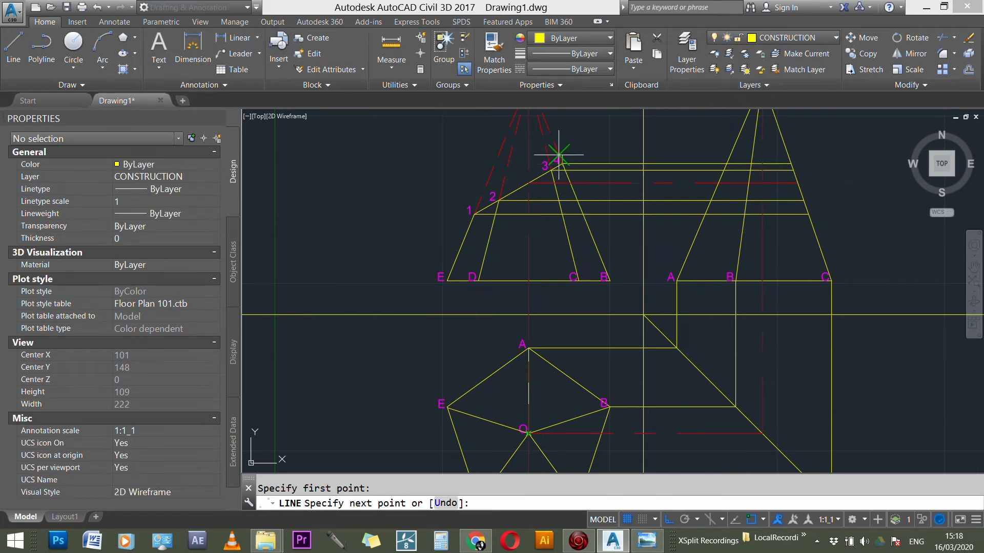
scroll(573, 172, "down", 3)
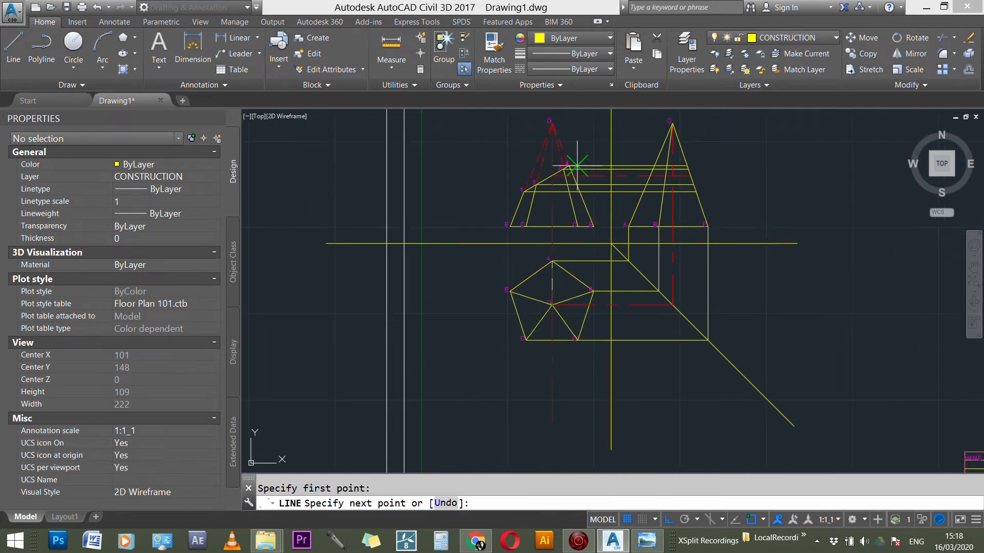
left_click(570, 407)
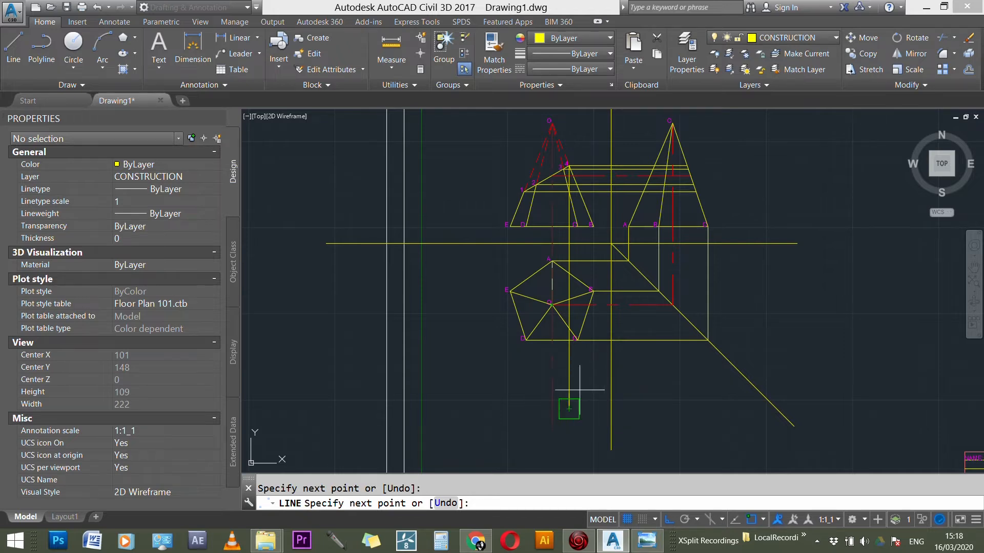
scroll(575, 200, "up", 2)
key("Escape")
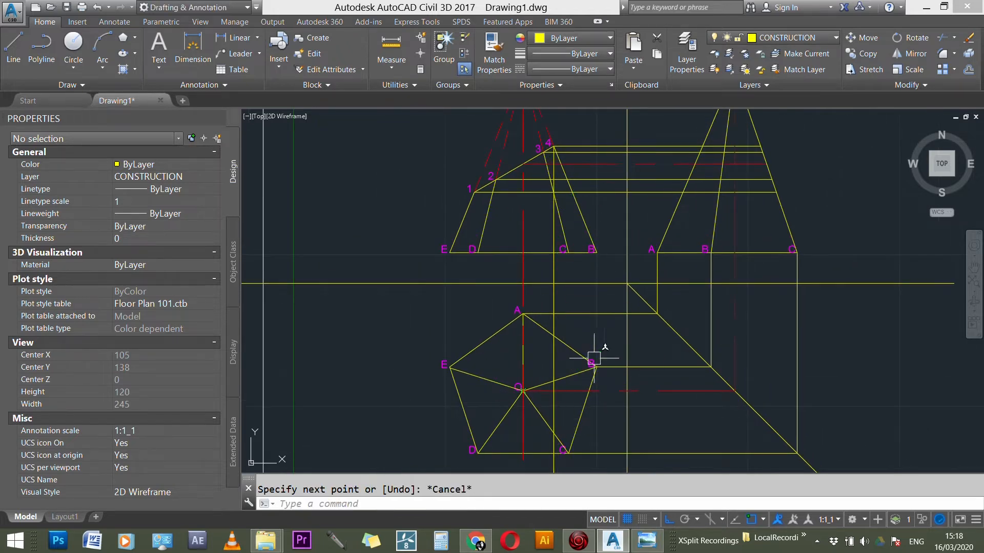
Step: Copy the vertical projection line from point 4 to points 3, 2 and 1 on the front view's section line
scroll(548, 374, "down", 2)
scroll(557, 247, "up", 5)
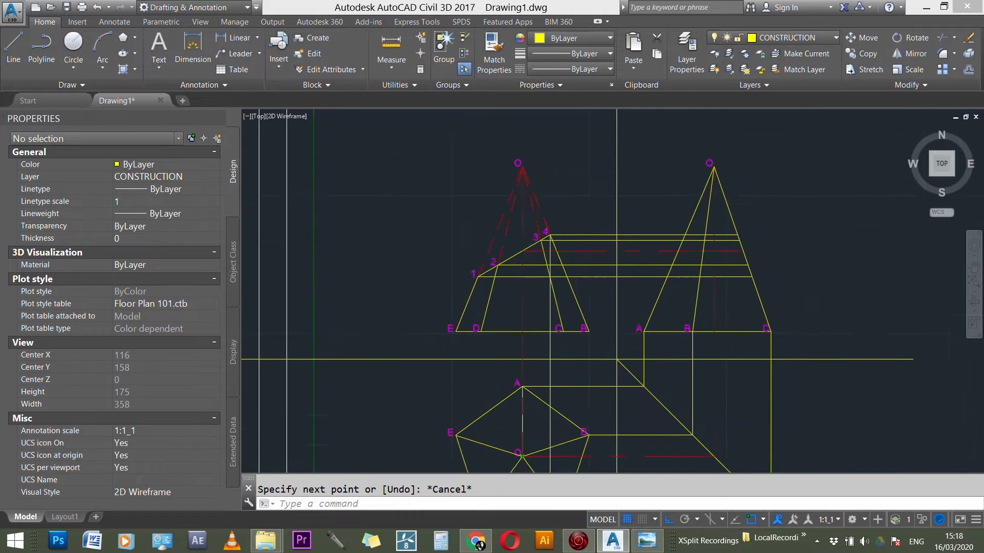
scroll(558, 246, "up", 3)
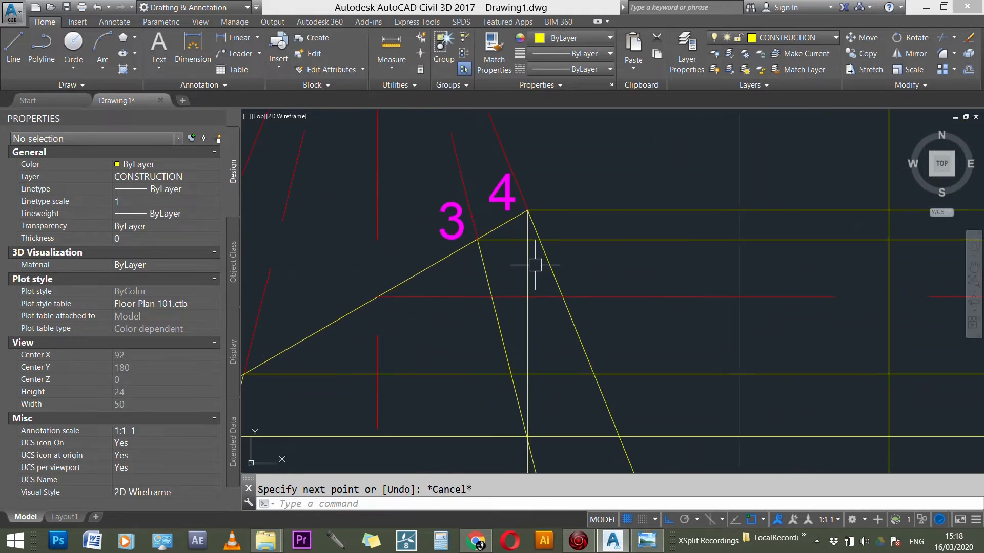
key("Escape")
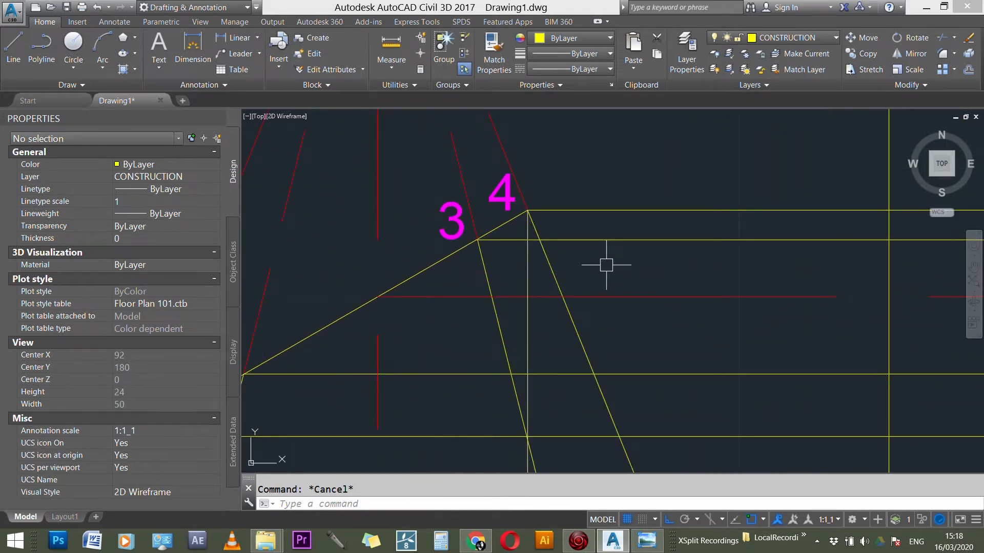
type("CO")
key("Return")
left_click(531, 266)
key("Return")
left_click(527, 210)
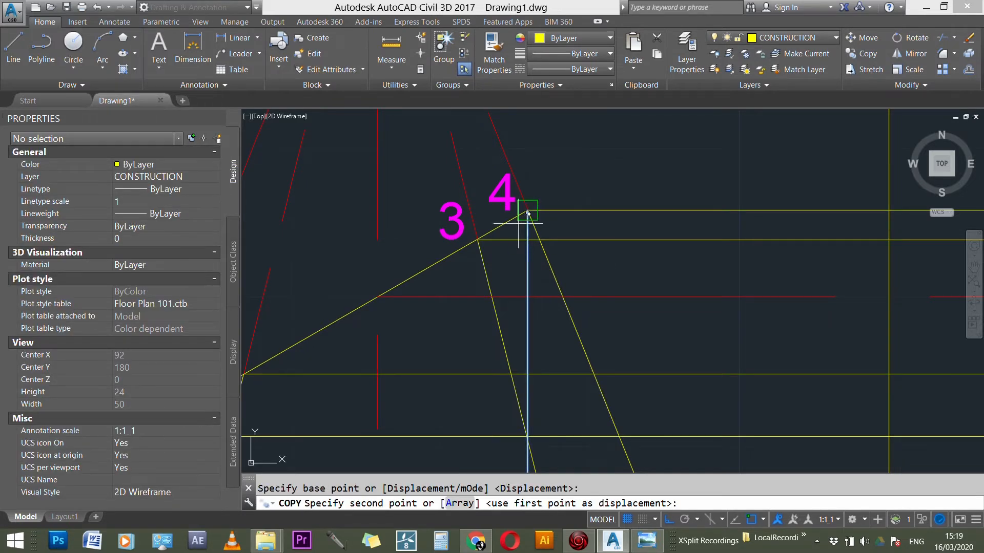
left_click(477, 239)
scroll(644, 186, "down", 3)
left_click(446, 273)
left_click(389, 309)
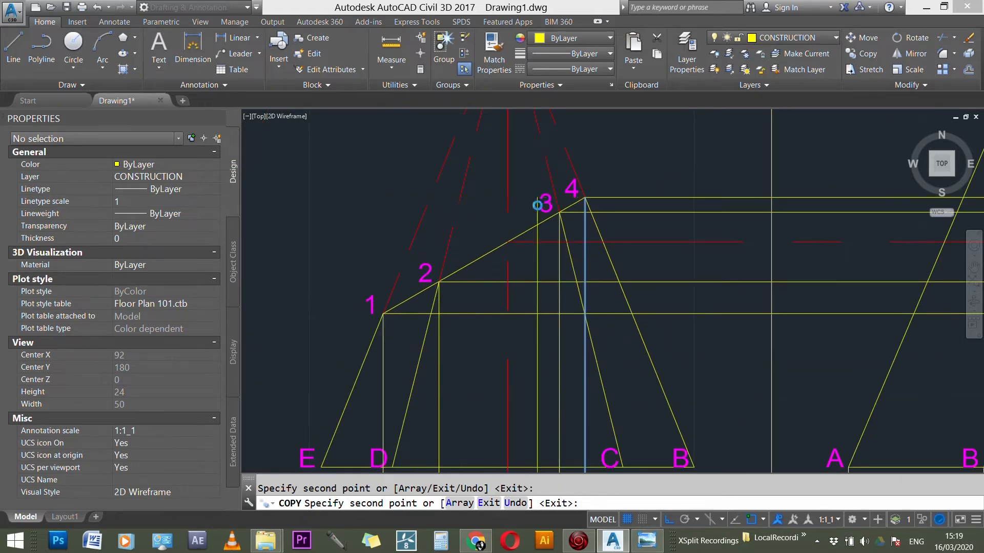
scroll(538, 204, "down", 8)
key("Escape")
Step: Examine the hatched section in the pentagon plan of the reference photo in Windows Photo Viewer, then return to AutoCAD
scroll(514, 349, "up", 5)
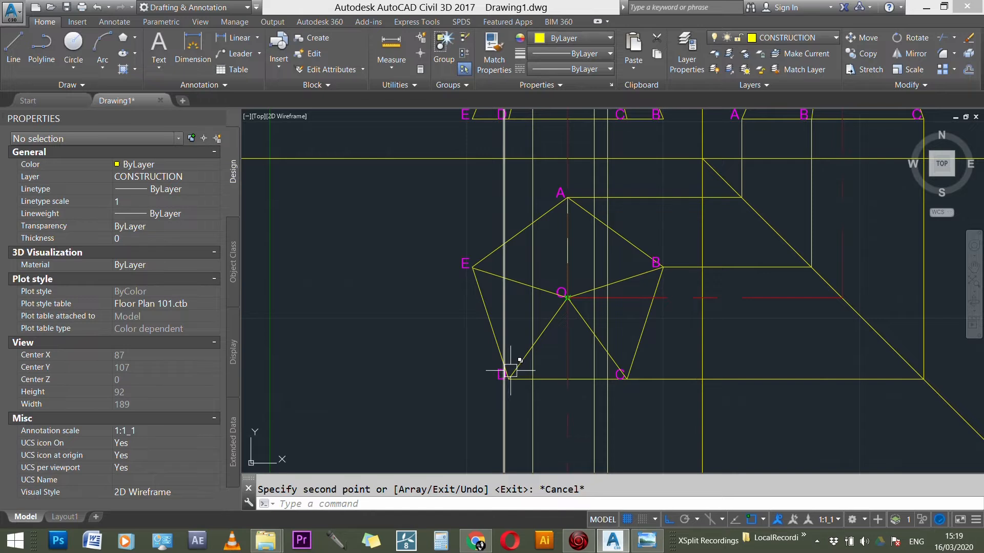
scroll(551, 387, "up", 2)
scroll(466, 248, "up", 3)
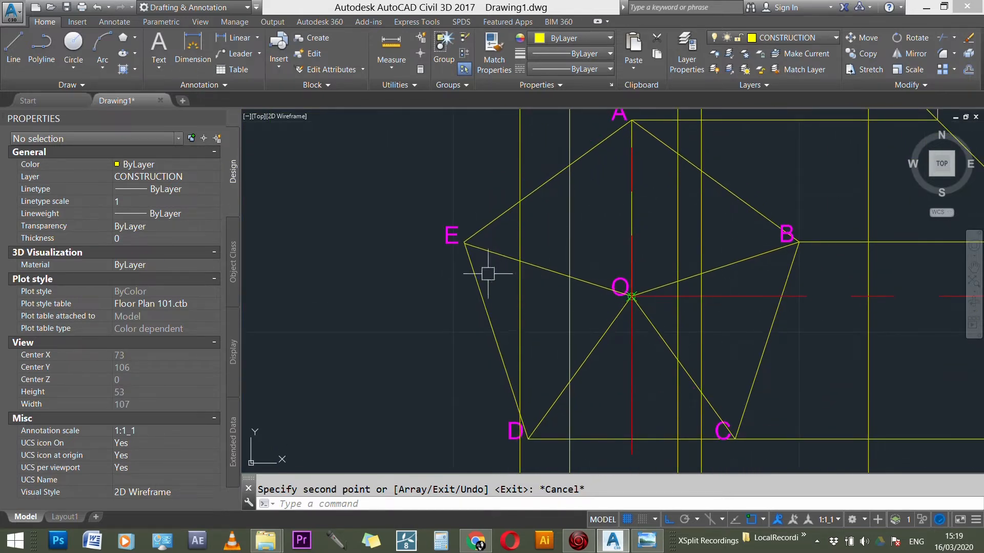
scroll(488, 274, "down", 2)
left_click(656, 543)
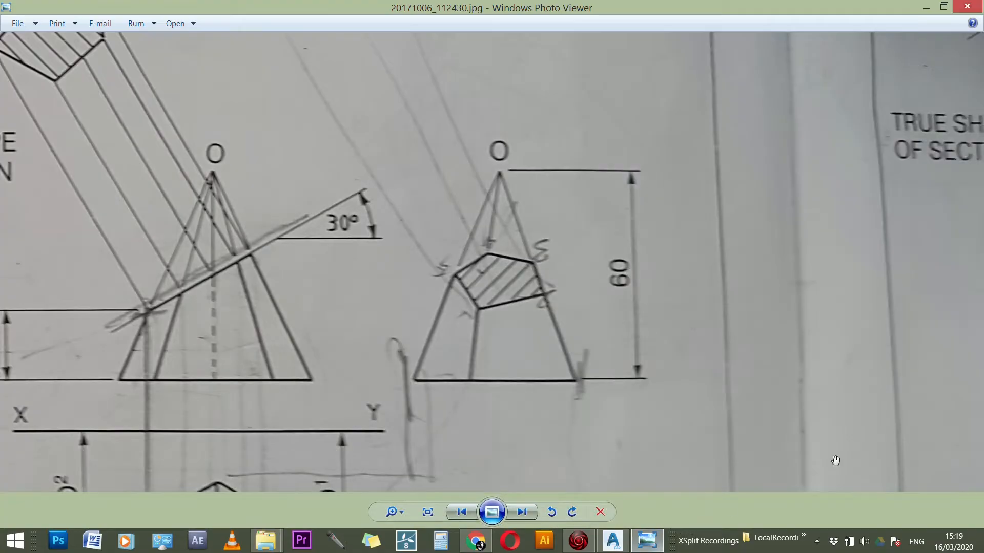
scroll(554, 157, "down", 3)
scroll(592, 353, "up", 5)
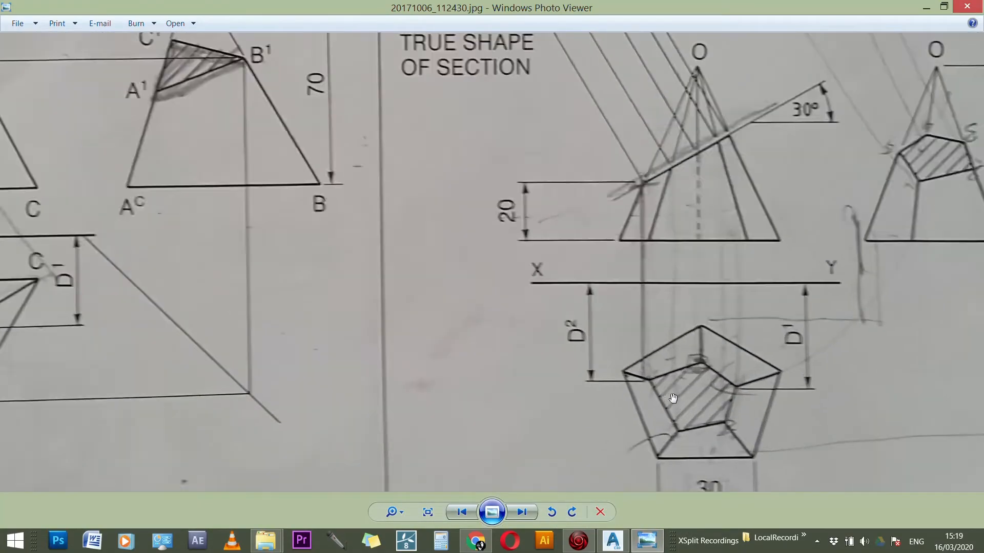
left_click_drag(592, 353, 512, 310)
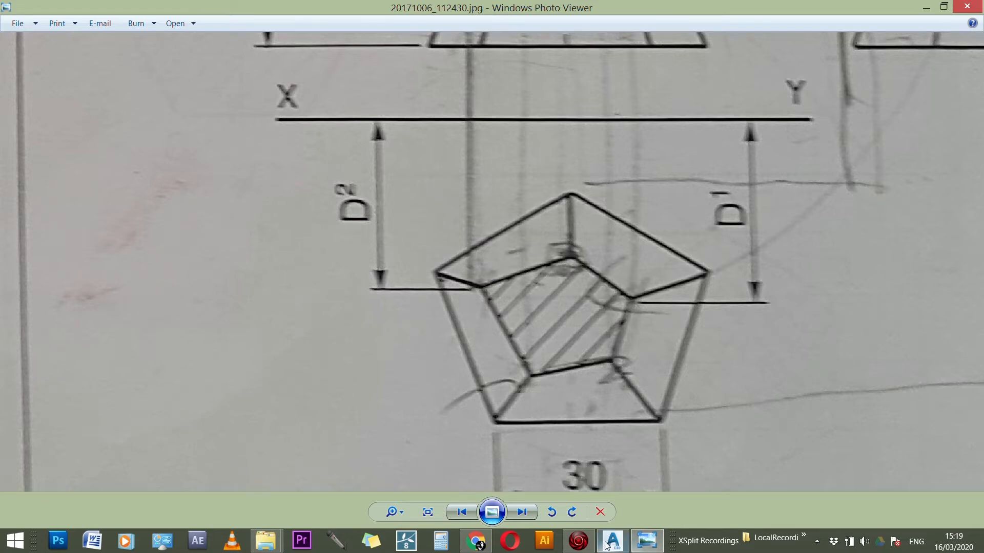
mouse_move(610, 549)
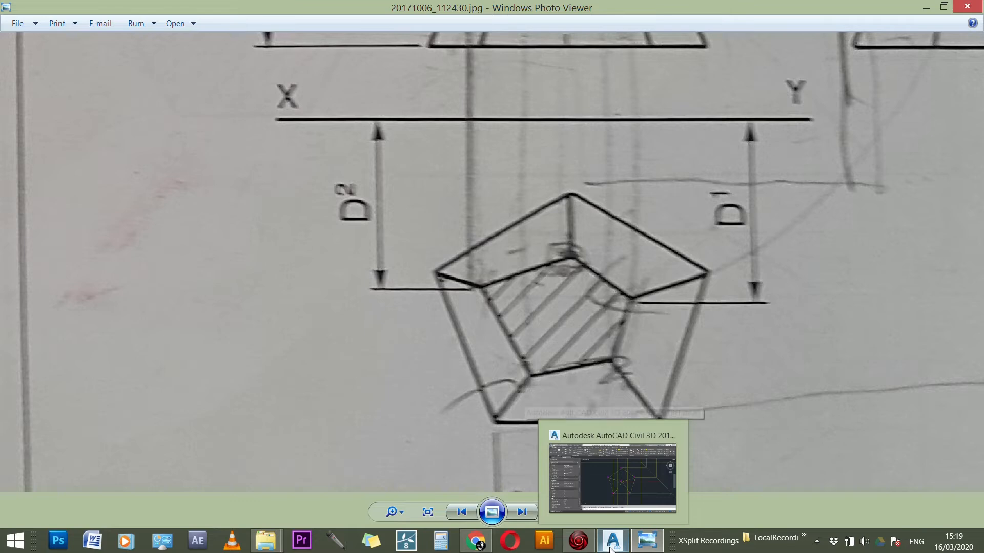
left_click(610, 549)
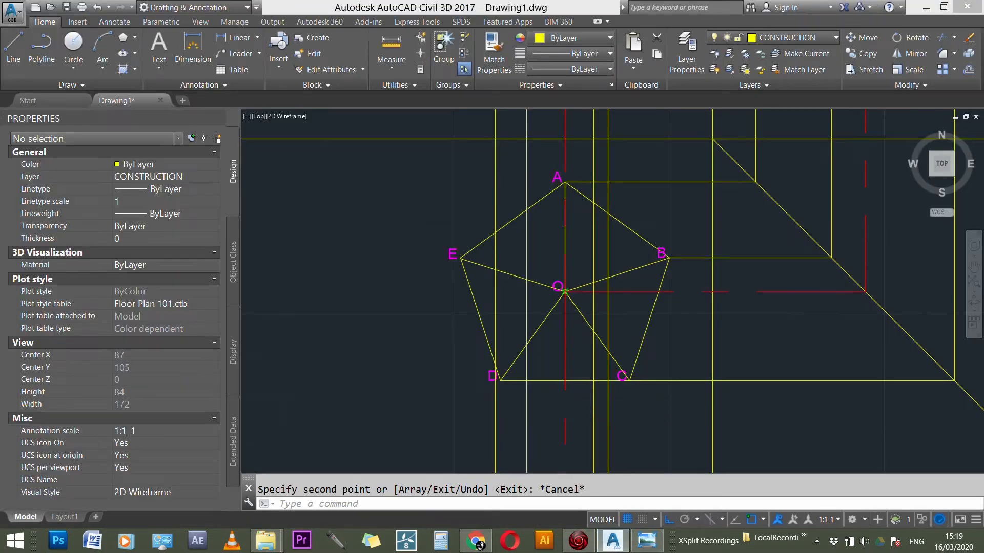
Step: Compare the projection lines from the front view's section points with the pentagon plan and the reference photo
scroll(598, 146, "down", 2)
scroll(598, 146, "up", 3)
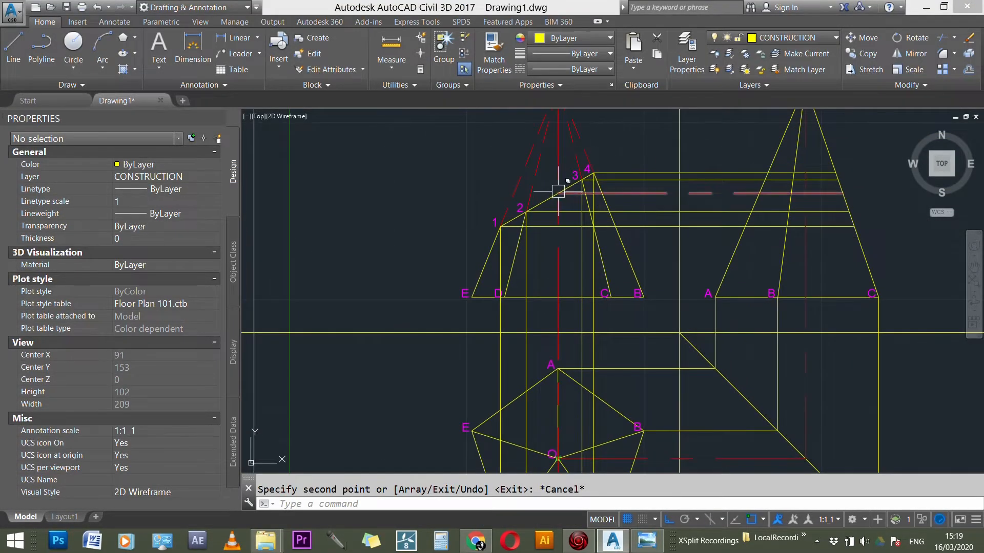
scroll(565, 184, "up", 1)
scroll(570, 174, "down", 3)
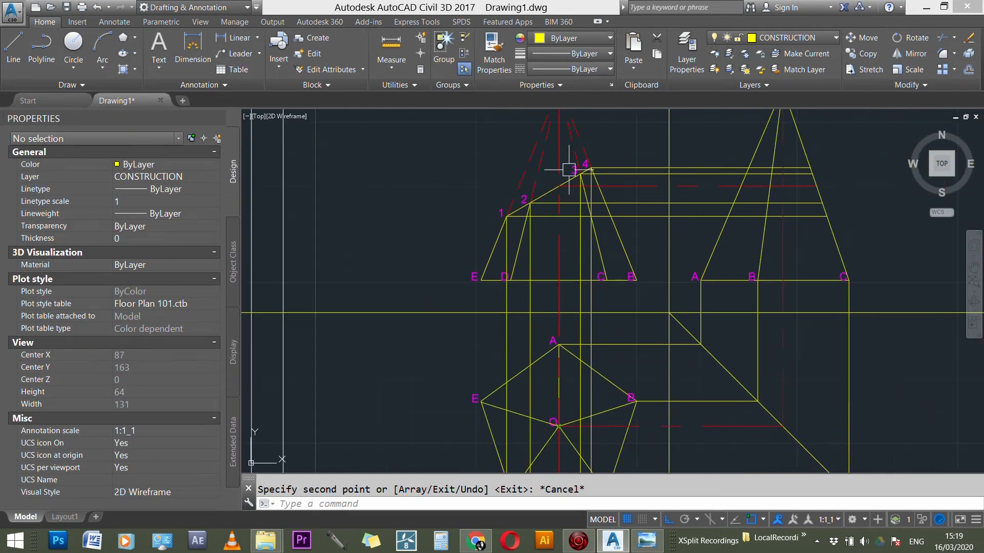
scroll(548, 364, "up", 2)
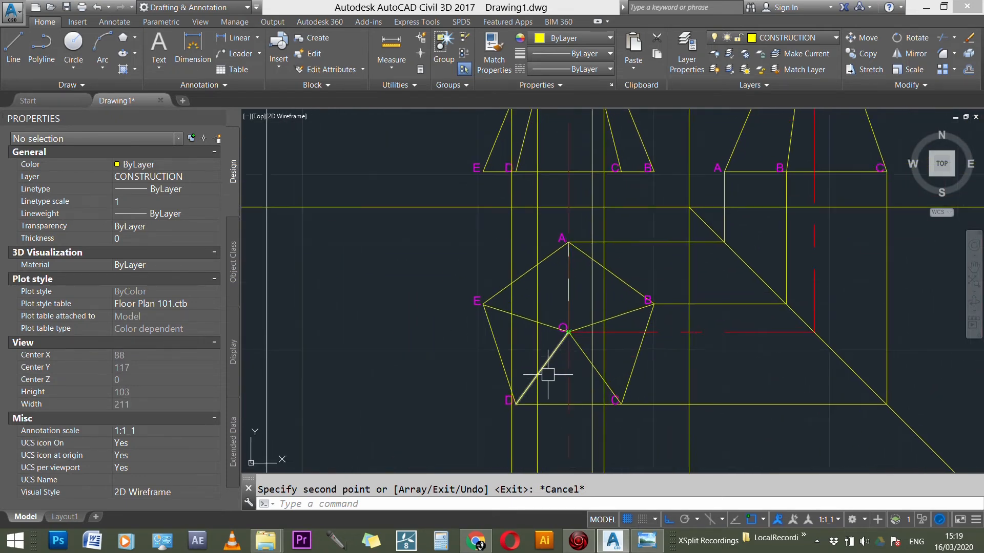
left_click(655, 542)
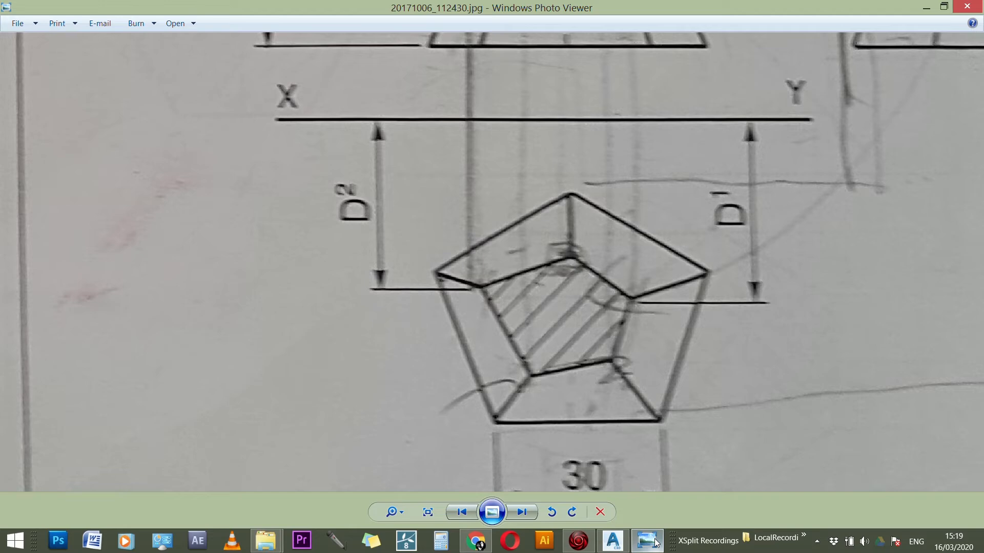
left_click(655, 542)
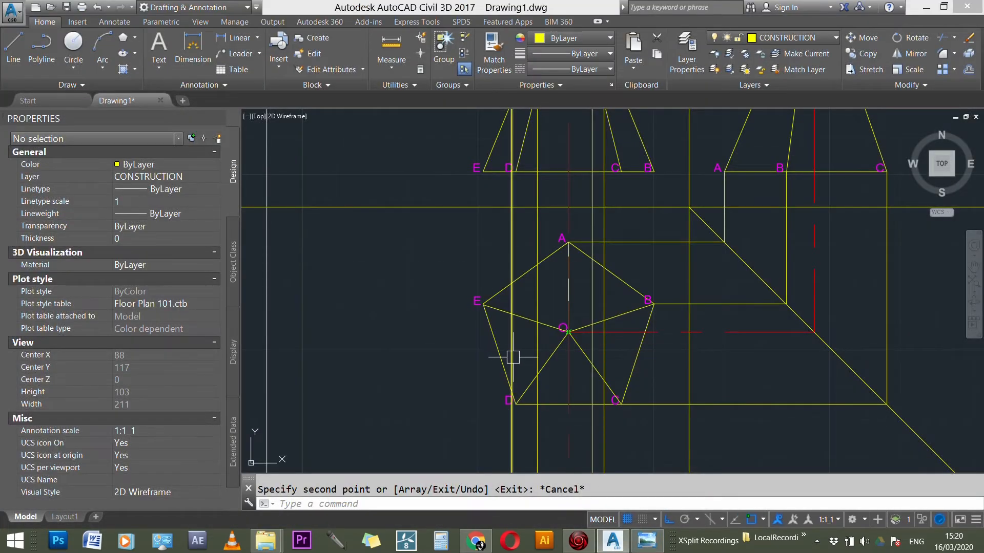
scroll(513, 357, "down", 2)
scroll(498, 207, "up", 1)
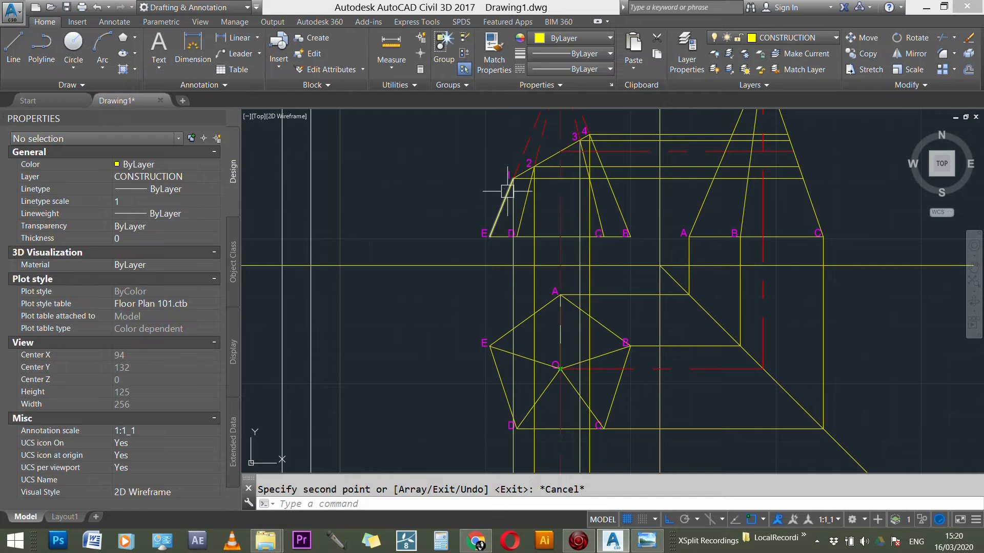
scroll(514, 353, "up", 3)
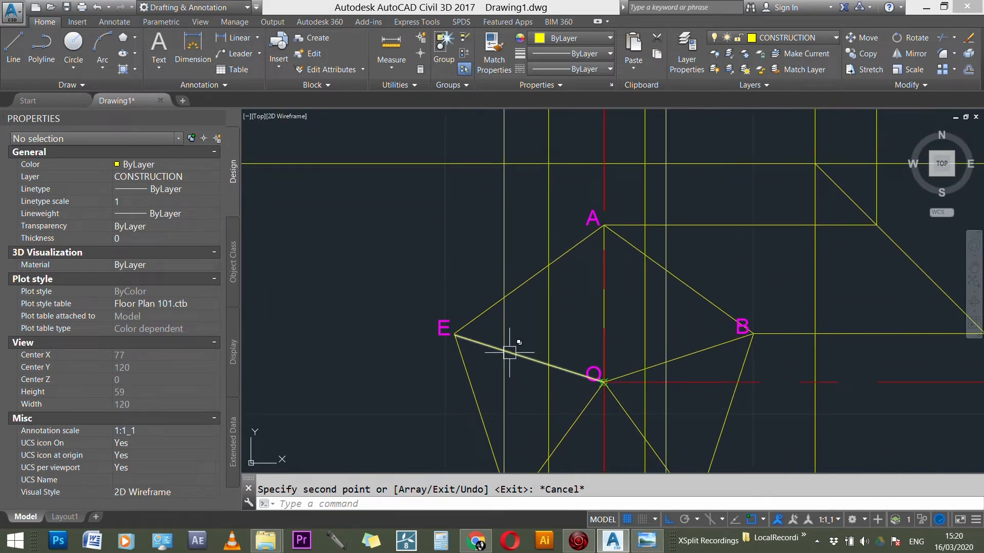
scroll(500, 322, "down", 2)
Step: Highlight point 1's projection line together with the E edge in the front view and edge OE in the plan
left_click(501, 322)
scroll(501, 323, "down", 2)
scroll(498, 235, "up", 2)
left_click(498, 234)
scroll(484, 246, "down", 3)
scroll(496, 334, "up", 4)
left_click(478, 313)
scroll(500, 321, "up", 3)
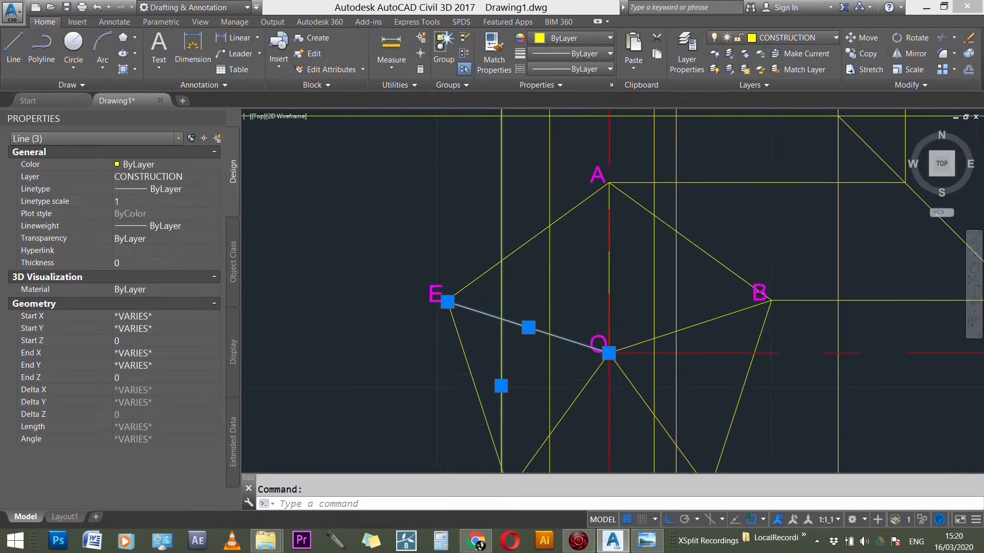
key("Escape")
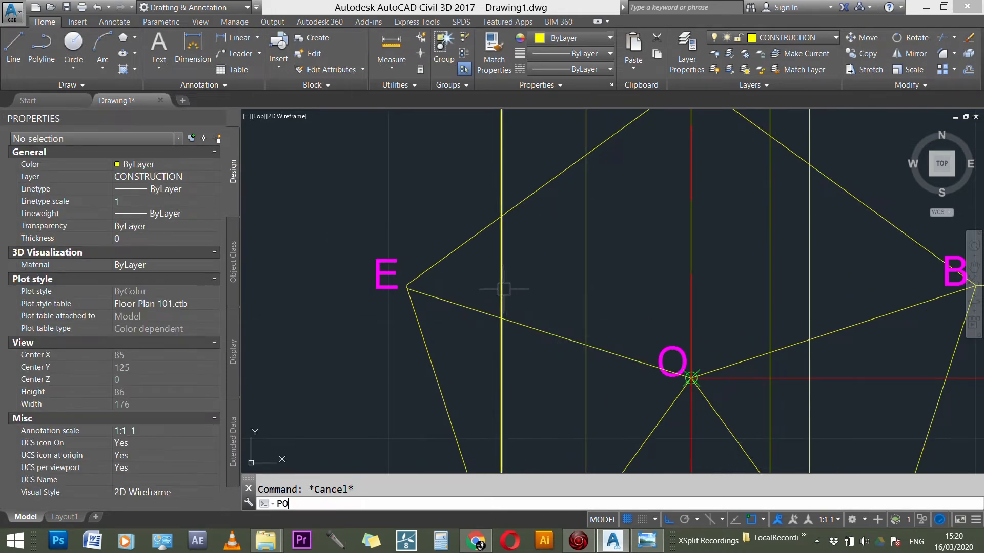
Step: Place points in the plan where the projection lines from points 1 and 2 cross edges OE and OD
key("Return")
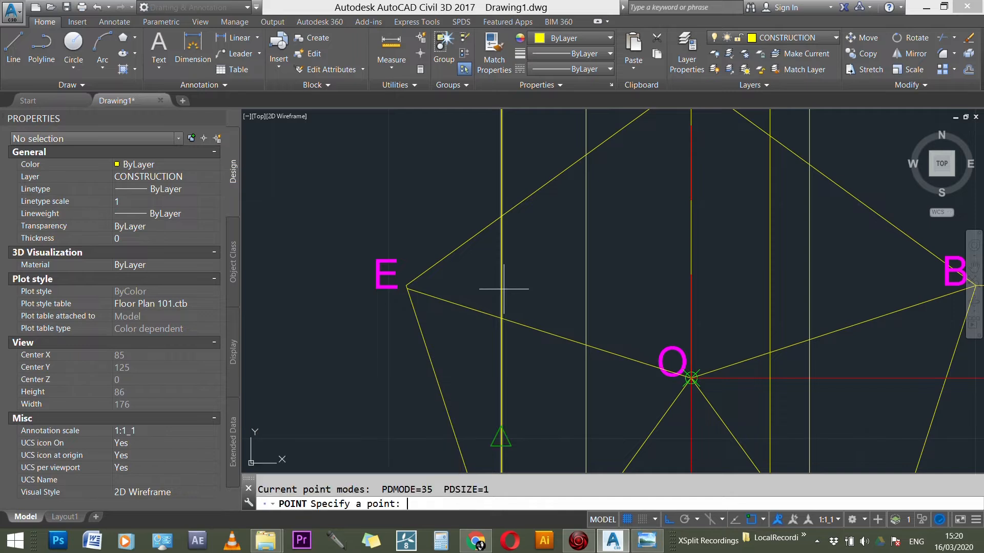
left_click(501, 317)
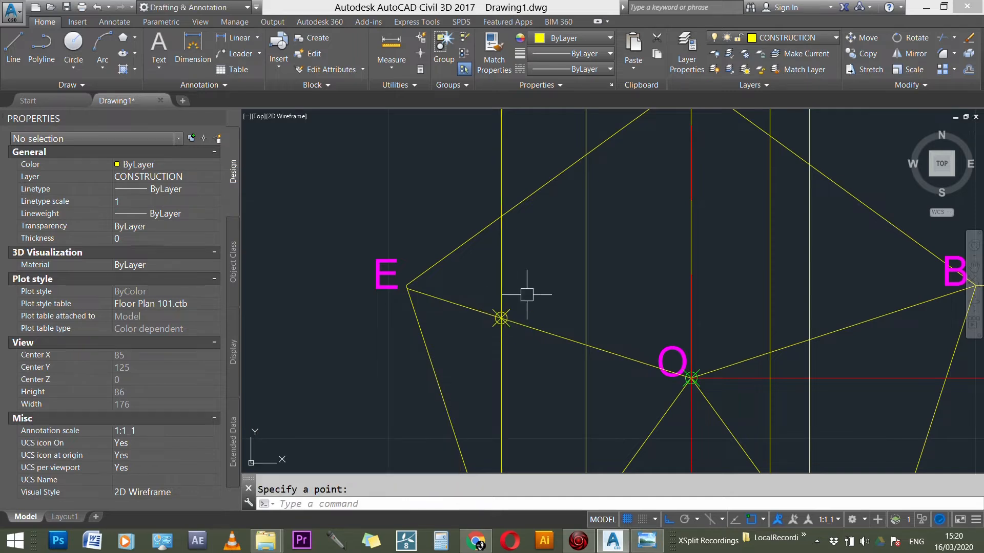
scroll(527, 292, "down", 4)
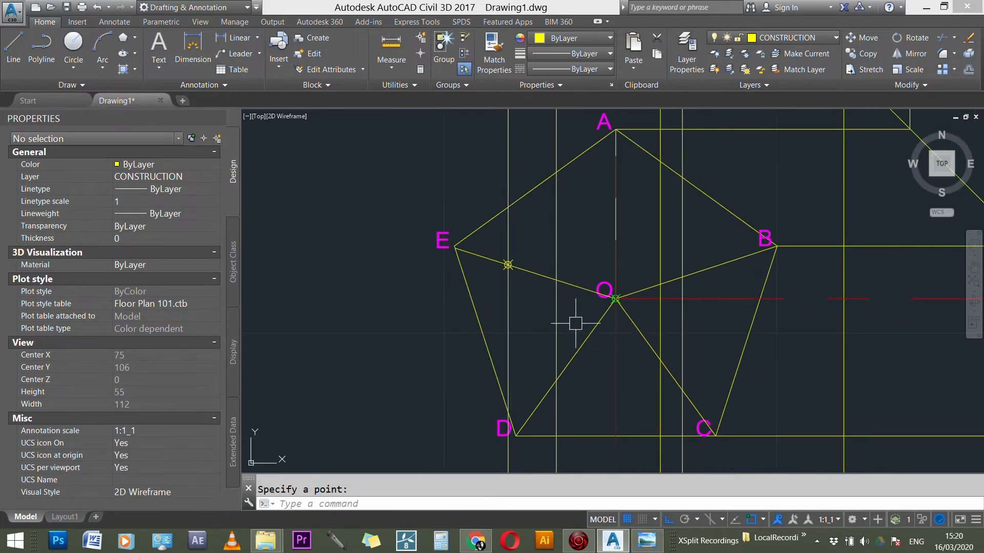
scroll(557, 367, "up", 1)
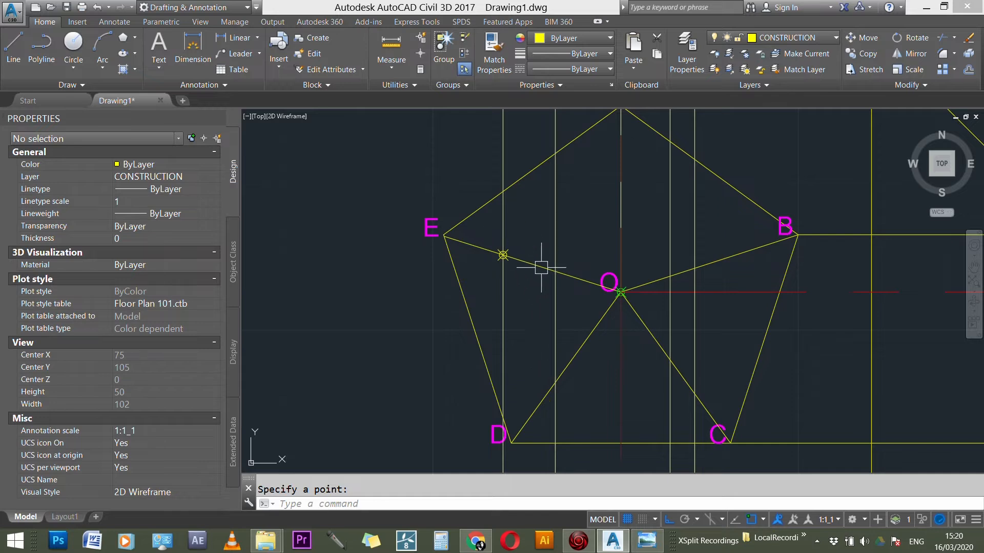
key("Return")
scroll(555, 382, "down", 3)
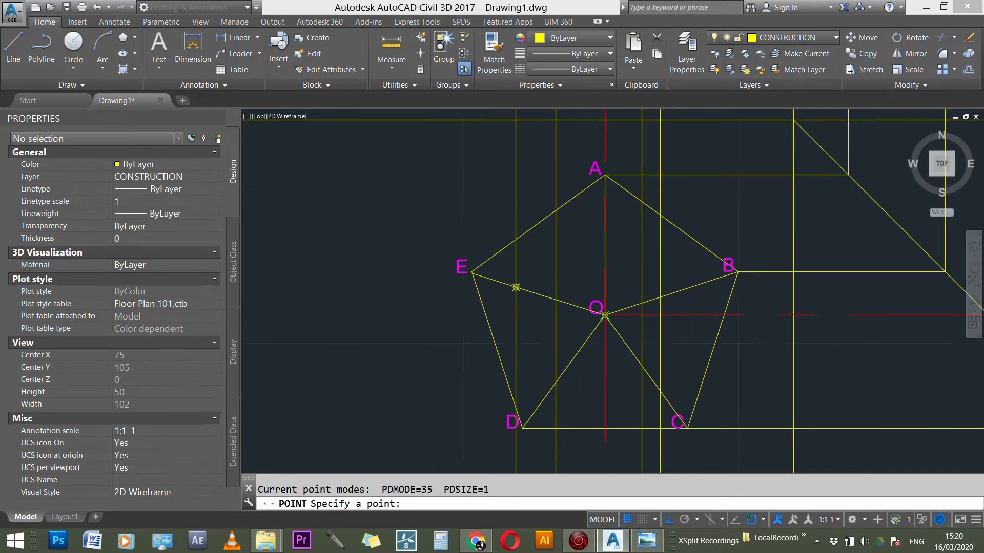
scroll(556, 383, "up", 2)
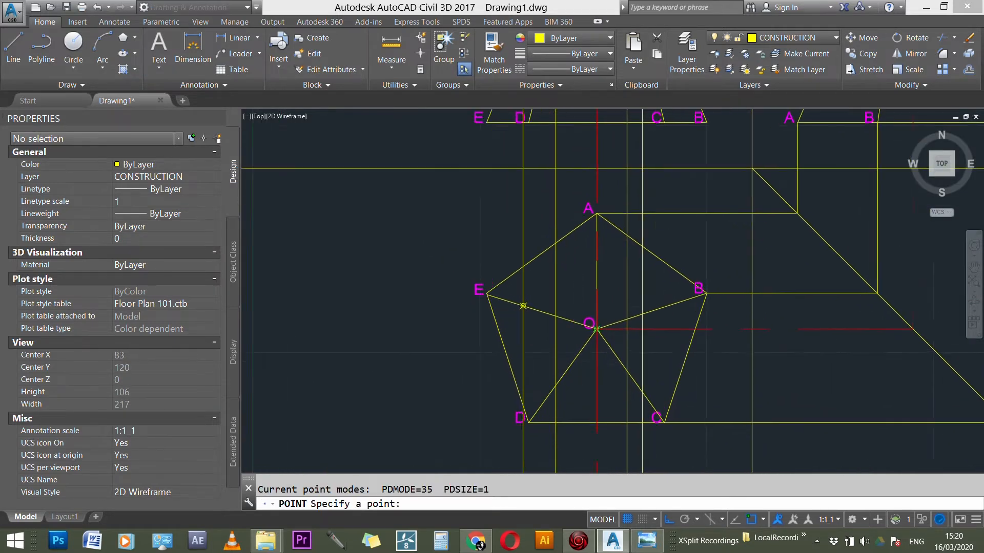
left_click(556, 386)
Step: Place a point where the projection line from point 3 crosses edge OC in the plan
scroll(511, 281, "down", 5)
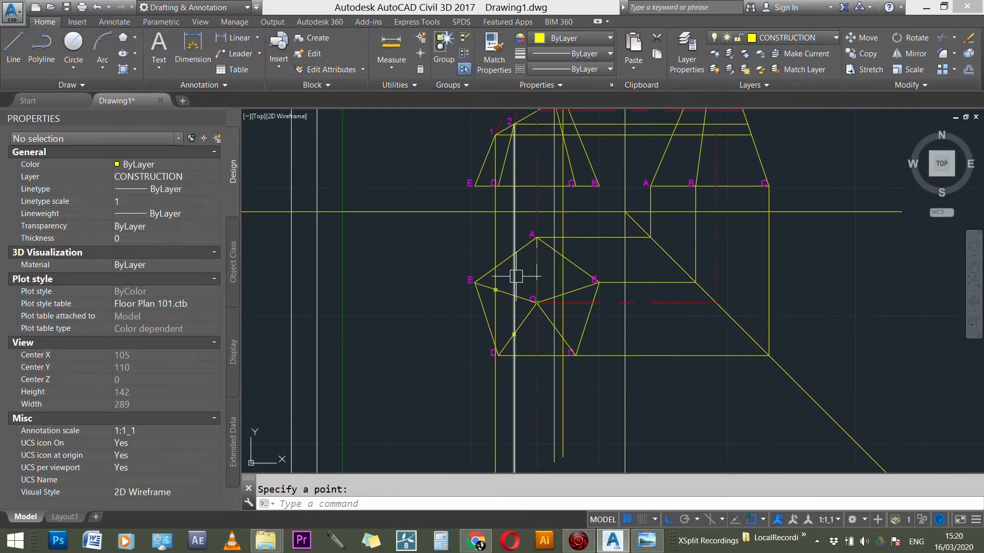
scroll(550, 183, "up", 3)
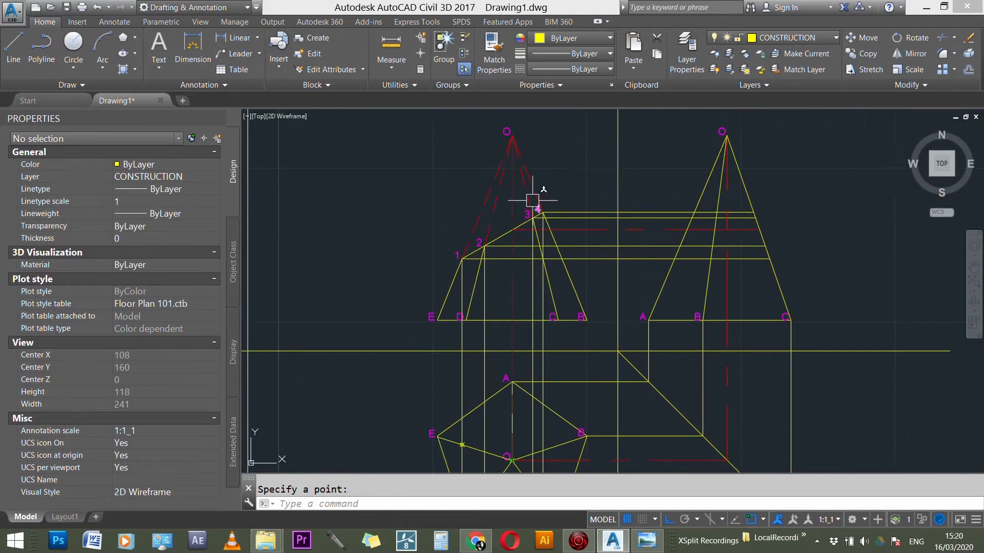
scroll(543, 249, "down", 3)
scroll(526, 377, "up", 3)
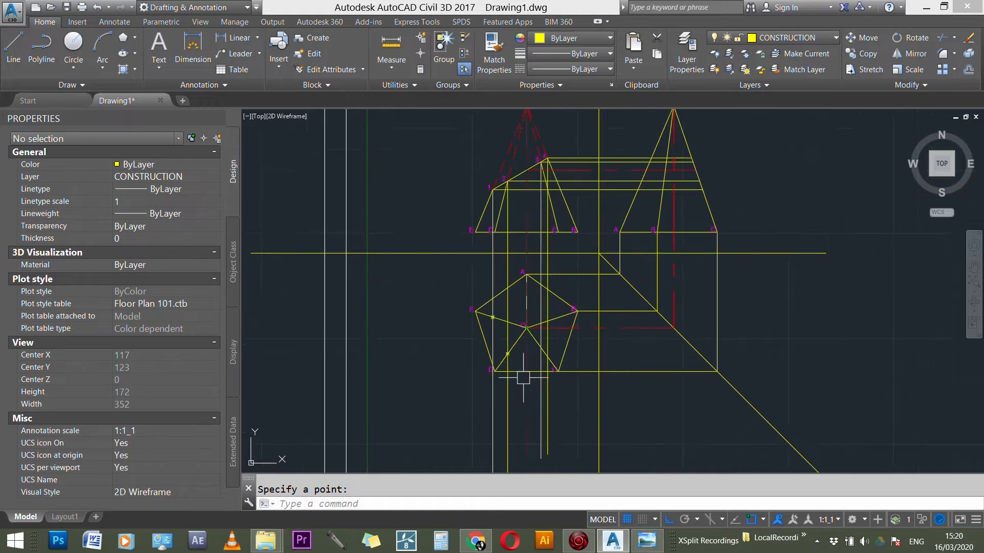
scroll(526, 377, "up", 1)
scroll(559, 333, "up", 4)
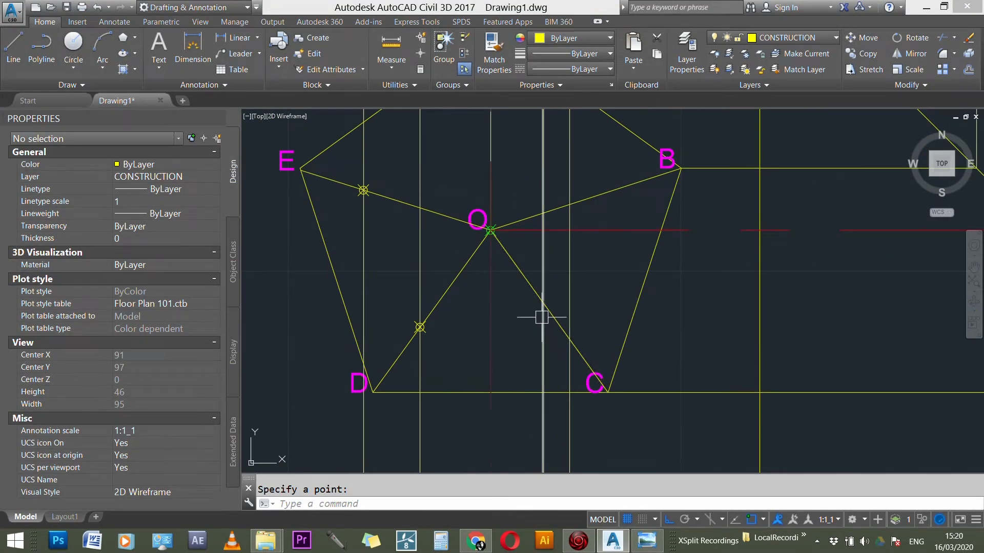
left_click(540, 304)
Step: Place a point in the plan where the projection line from section point 4 crosses edge OB
scroll(512, 372, "down", 2)
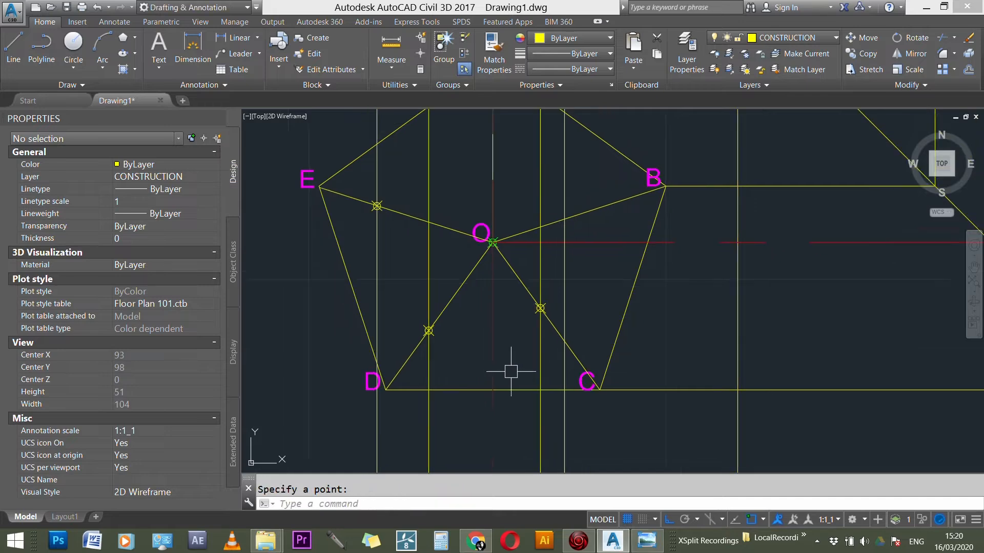
scroll(512, 374, "down", 5)
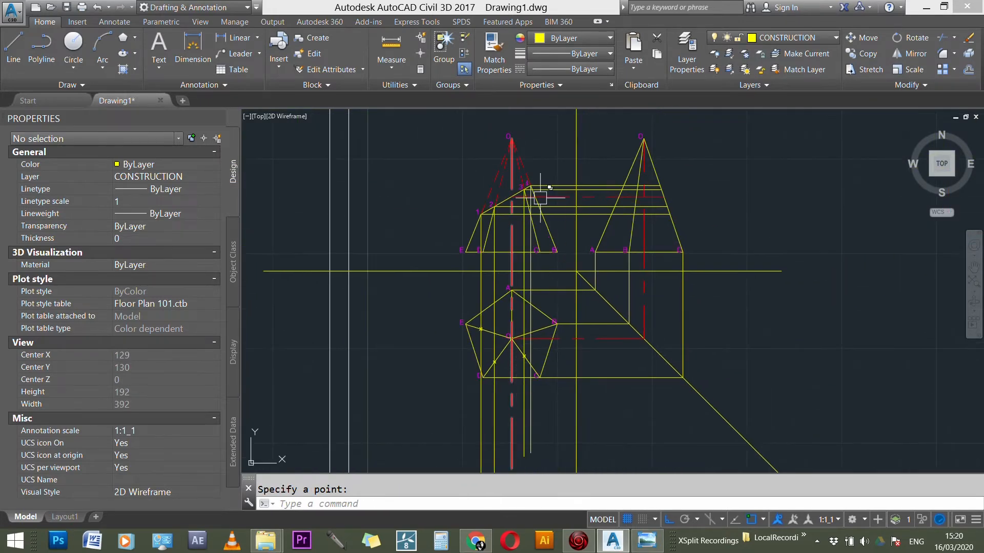
scroll(539, 186, "up", 4)
scroll(532, 195, "down", 1)
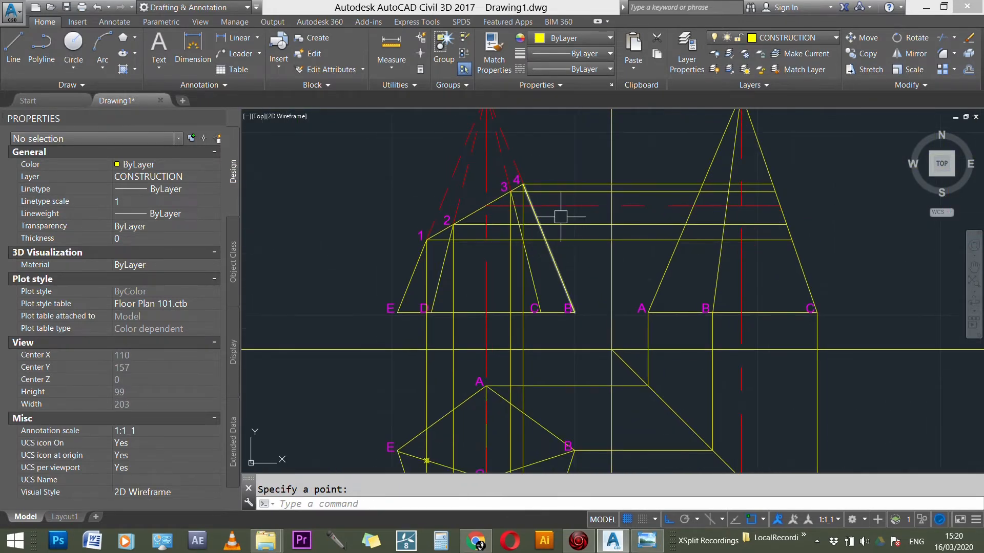
scroll(564, 256, "down", 1)
scroll(549, 338, "up", 4)
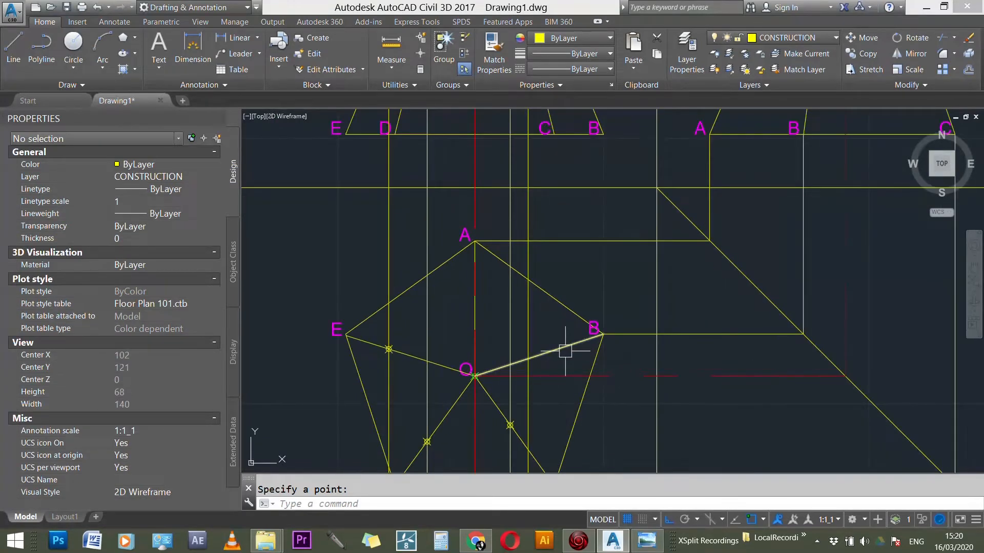
key("Return")
left_click(529, 358)
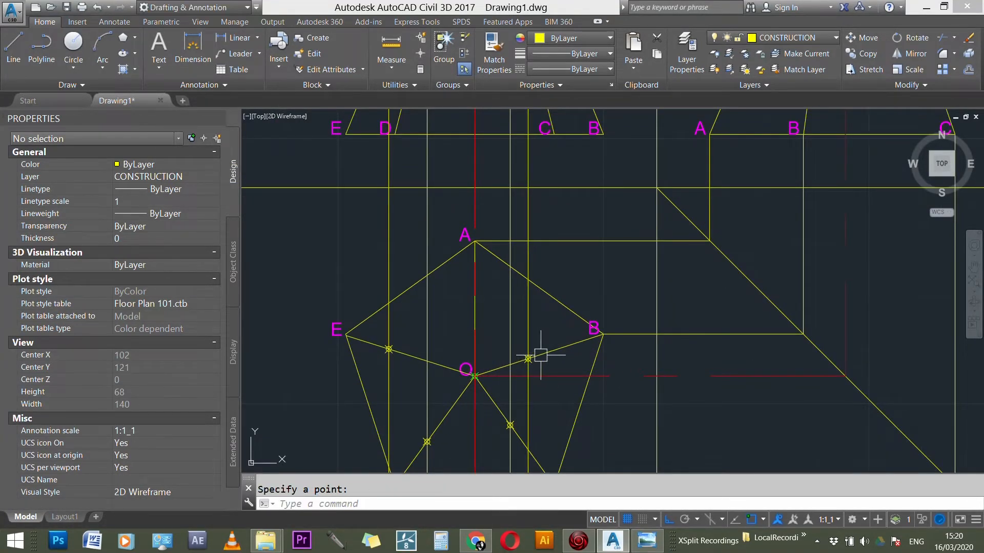
Step: Examine the three views and the reference photo's plan for the remaining section point, on edge OA
scroll(587, 325, "down", 5)
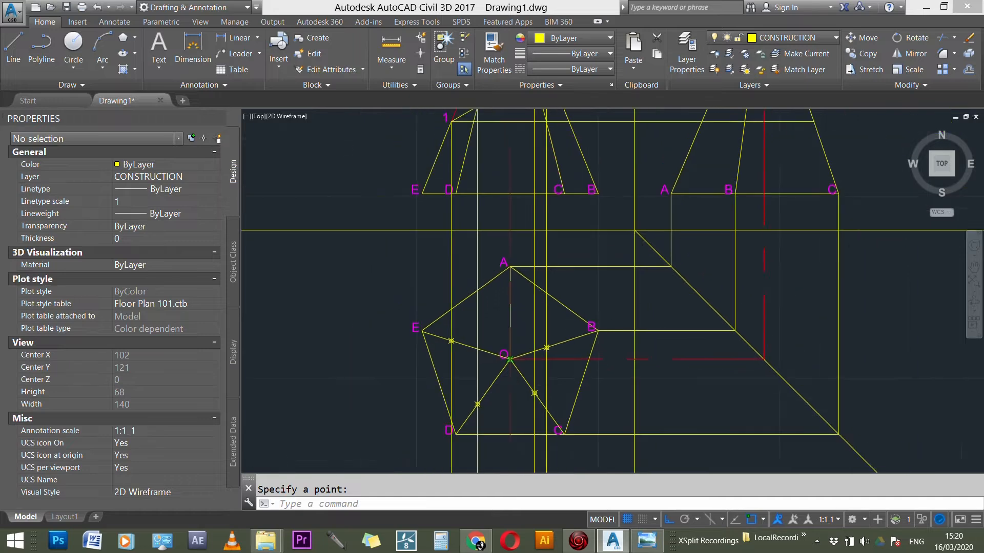
scroll(547, 390, "up", 4)
left_click(534, 387)
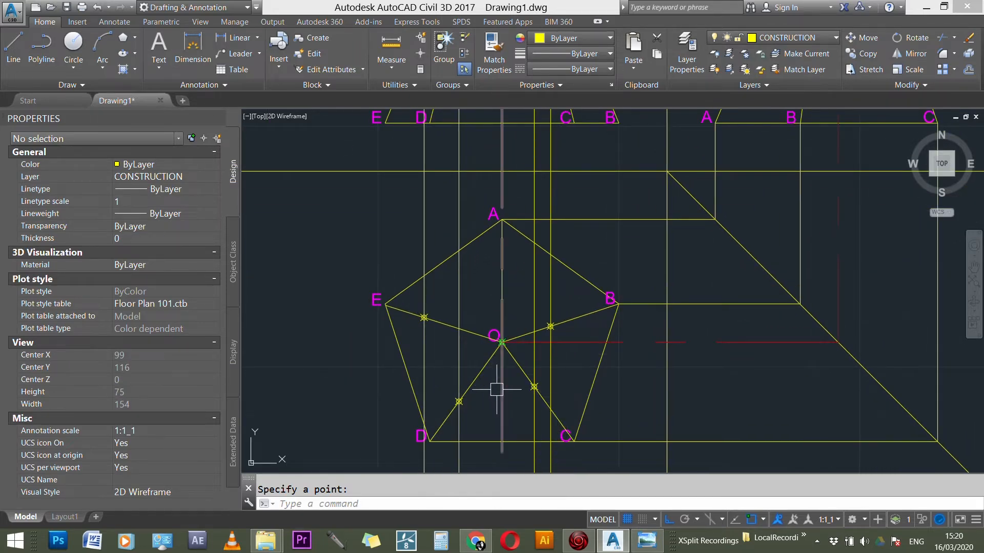
scroll(502, 397, "down", 3)
scroll(515, 174, "up", 1)
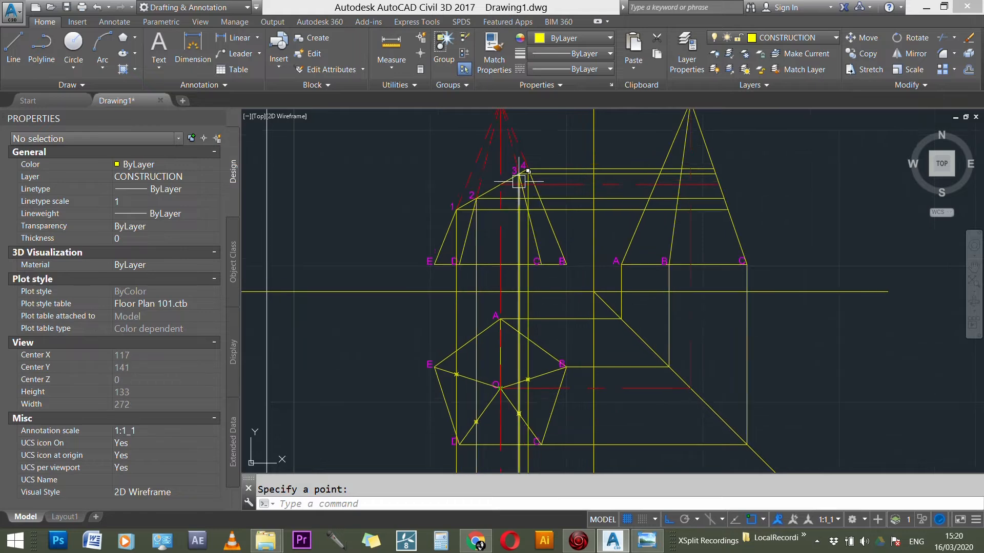
scroll(514, 176, "up", 5)
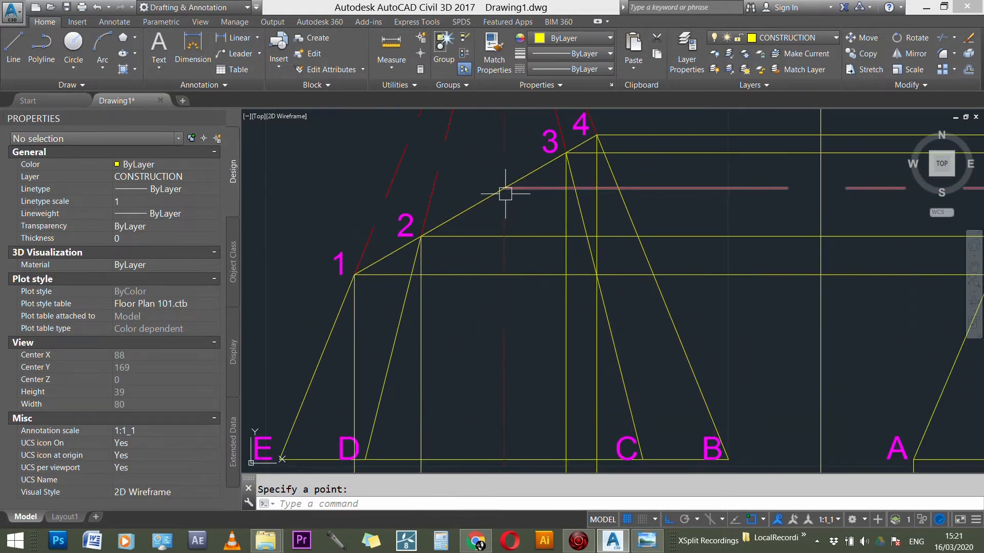
scroll(505, 194, "down", 4)
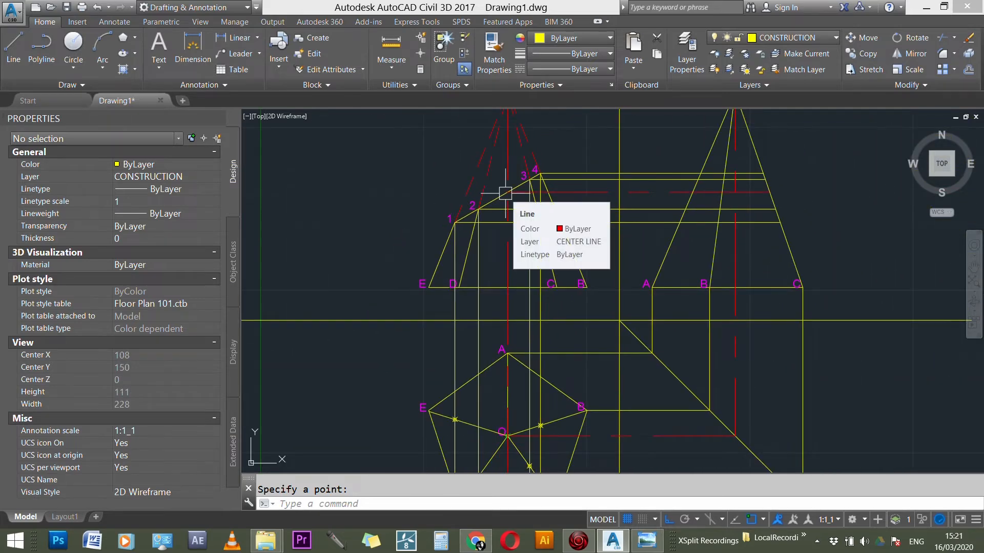
left_click(633, 538)
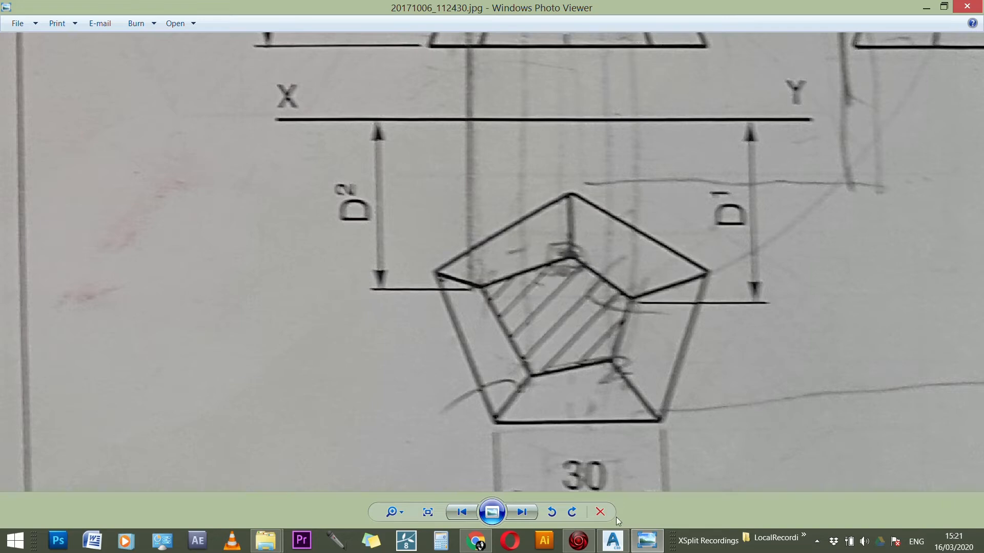
left_click(612, 540)
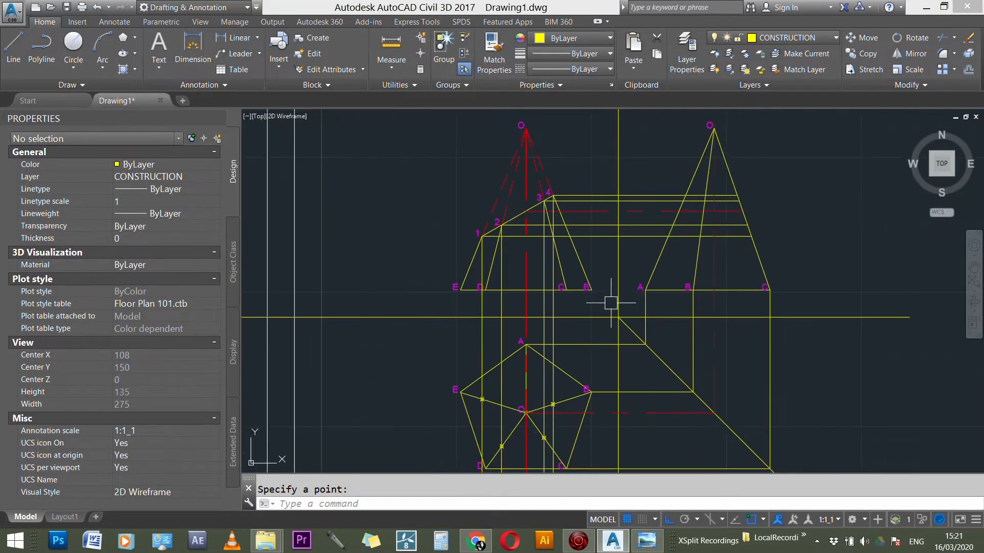
scroll(518, 201, "up", 1)
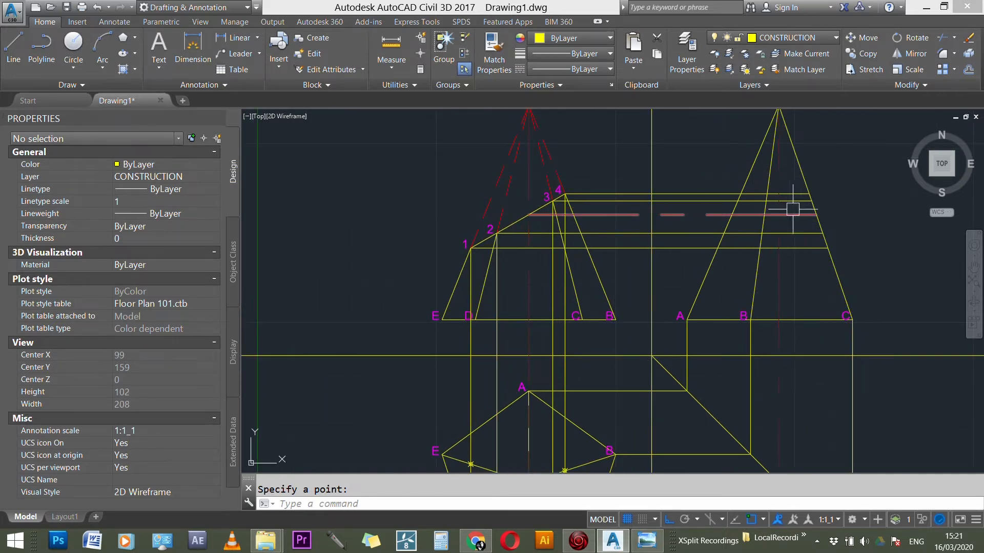
scroll(793, 209, "down", 2)
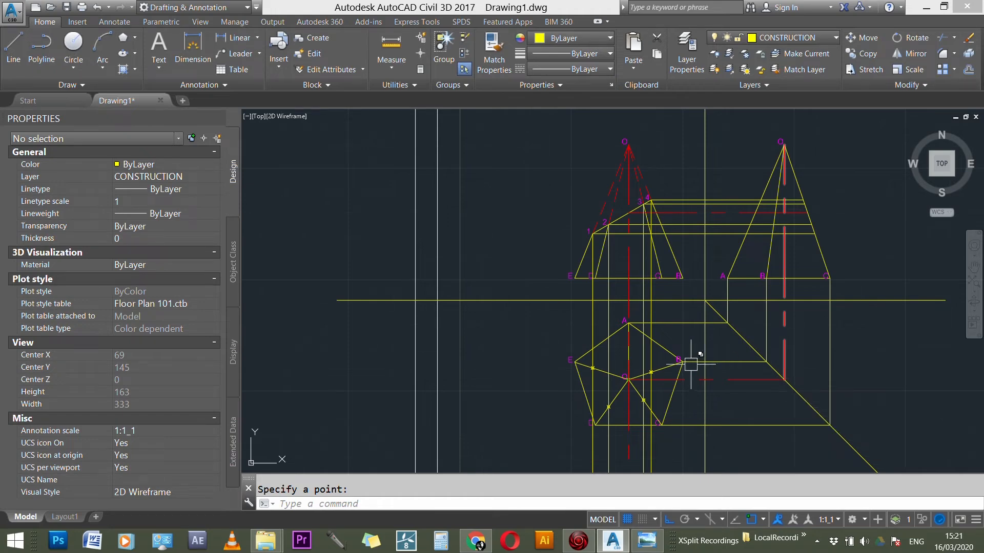
key("Escape")
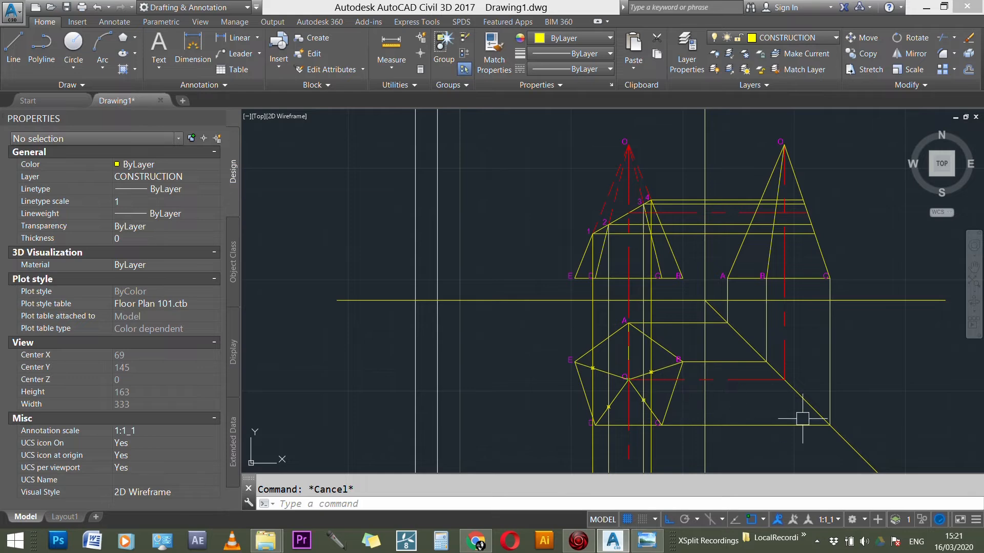
scroll(818, 182, "up", 2)
scroll(466, 213, "up", 10)
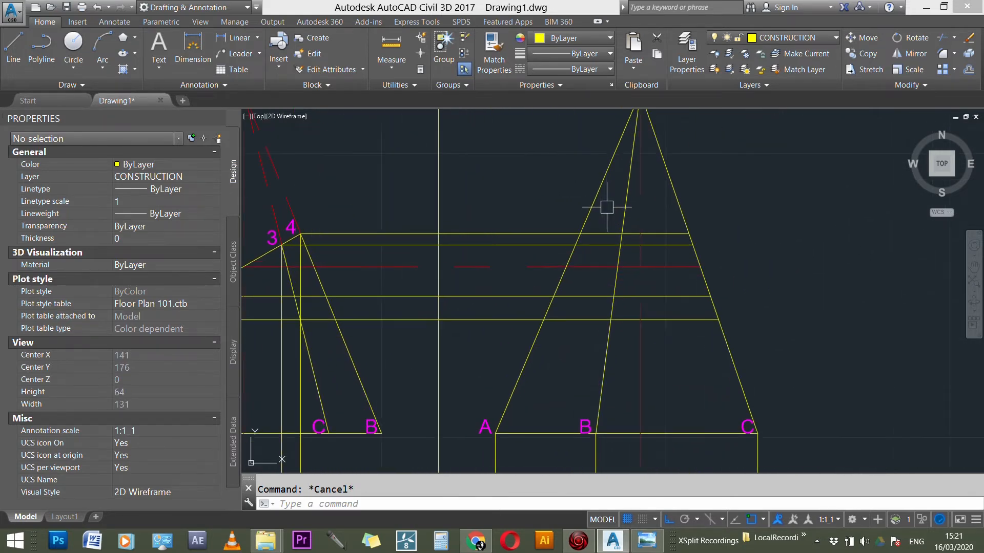
scroll(751, 268, "down", 3)
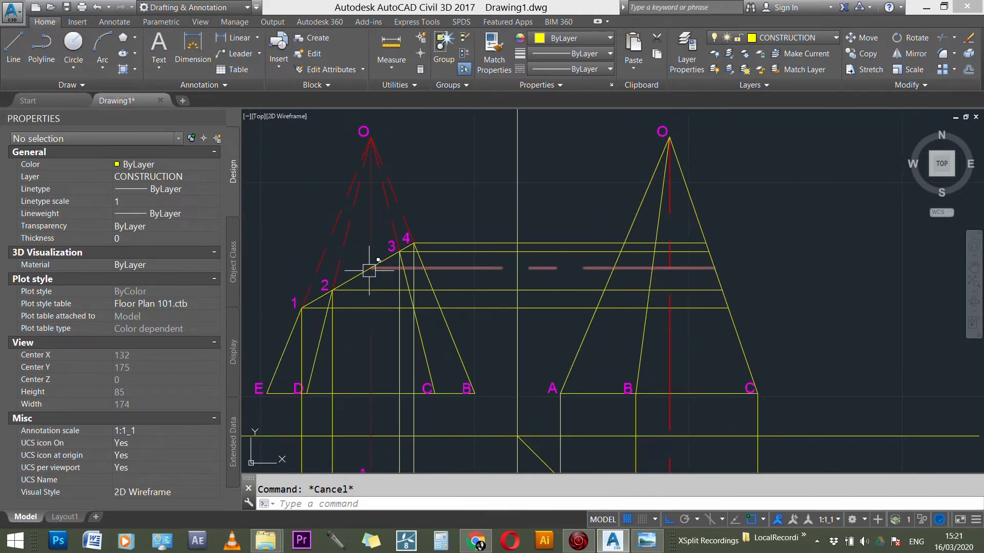
Step: Copy the label 2 from its section point to where the sloping section line meets the front view's vertical centre line
scroll(367, 270, "up", 3)
scroll(374, 269, "down", 4)
scroll(377, 268, "up", 6)
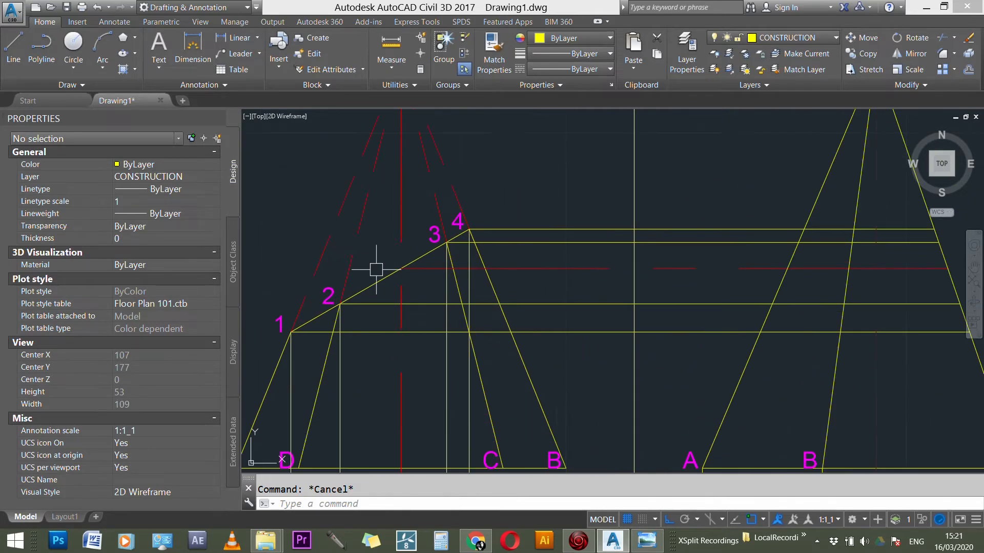
scroll(554, 271, "down", 2)
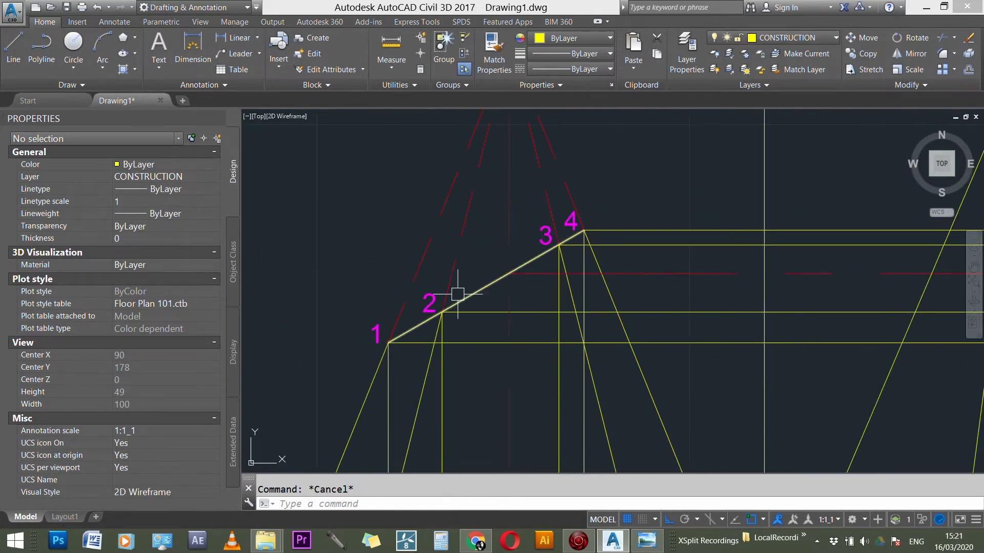
type("o")
key("Return")
left_click(433, 310)
key("Return")
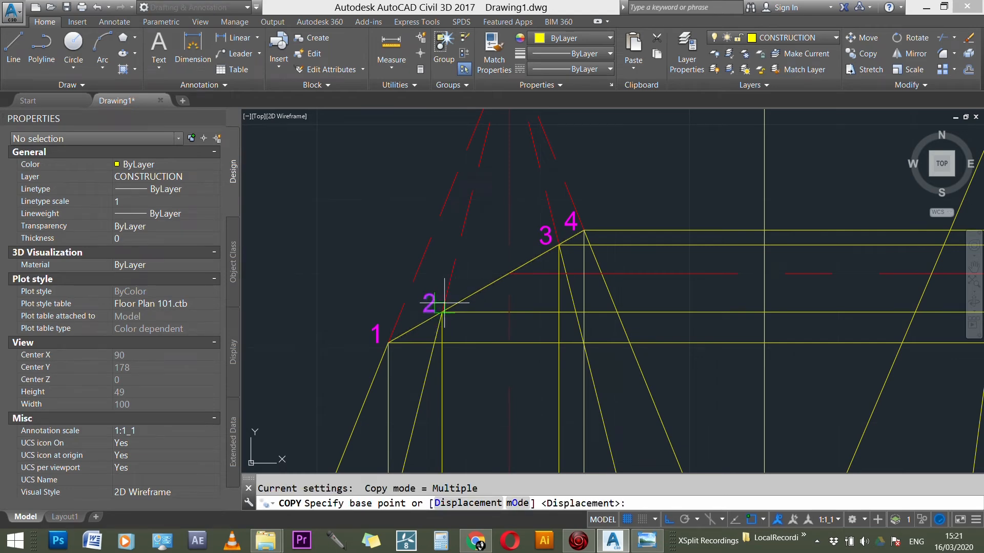
left_click(441, 312)
left_click(511, 312)
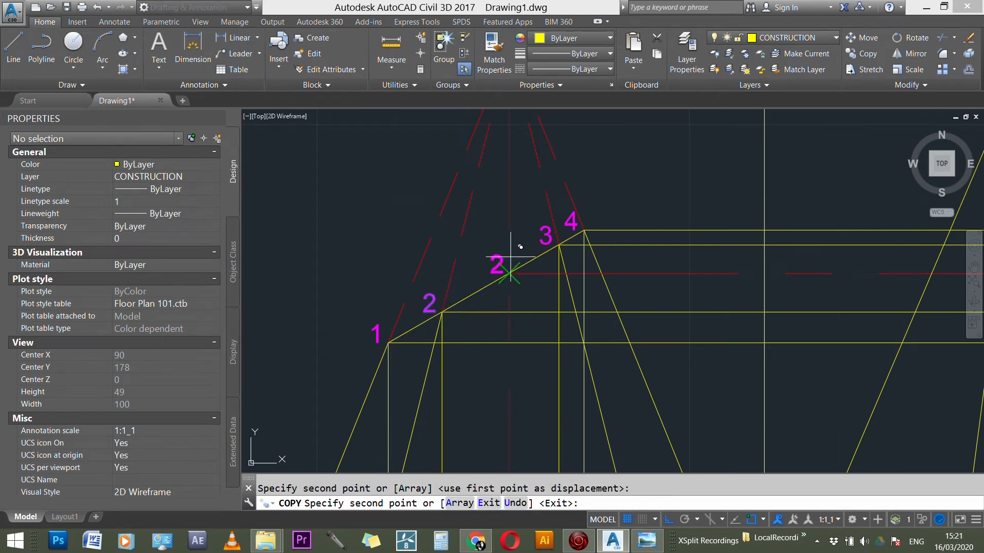
key("Escape")
Step: Change the copied label at the centre line to 5
double_click(496, 263)
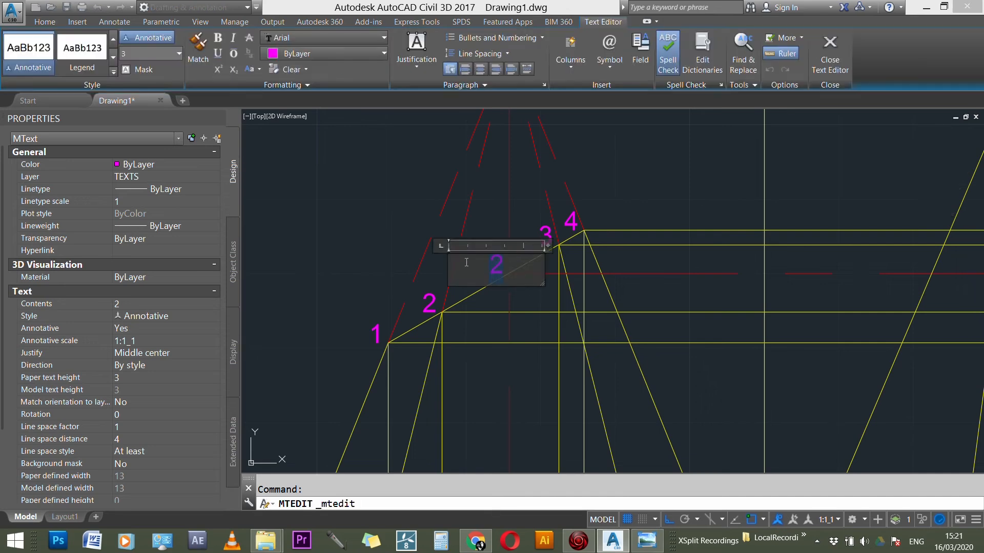
left_click(475, 235)
scroll(512, 269, "up", 3)
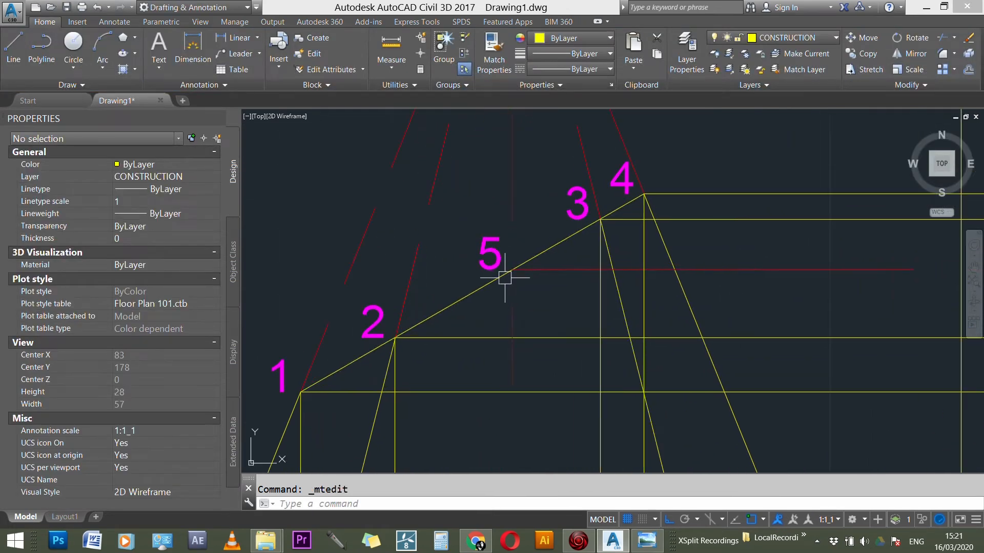
scroll(520, 268, "down", 5)
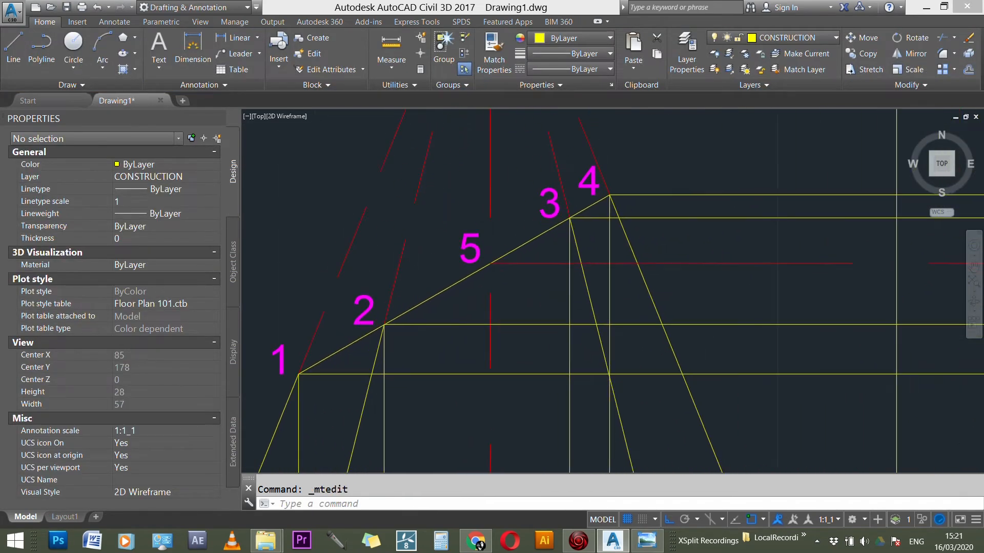
Step: Place a point in the side view where the horizontal projection line from section point 5 crosses edge OA
scroll(501, 326, "down", 2)
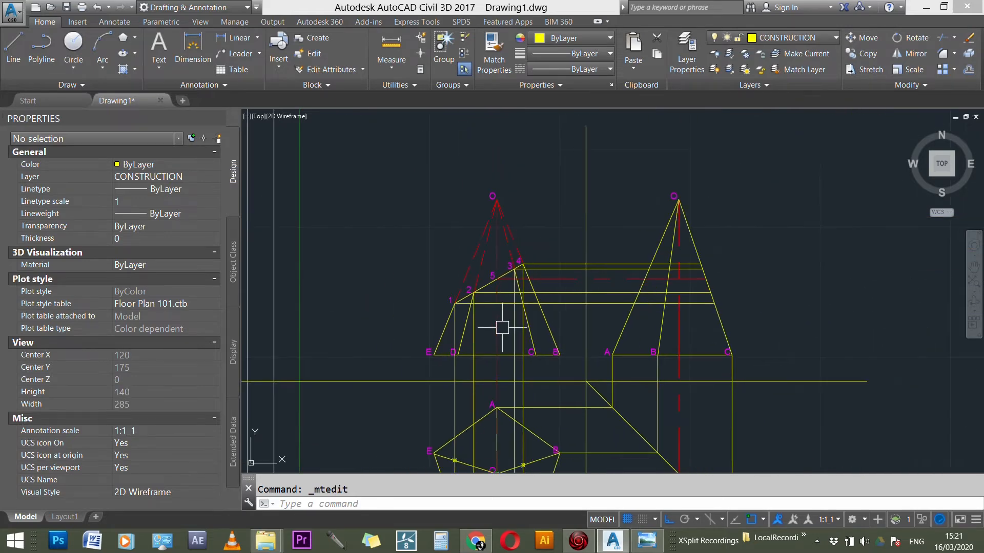
scroll(494, 310, "up", 2)
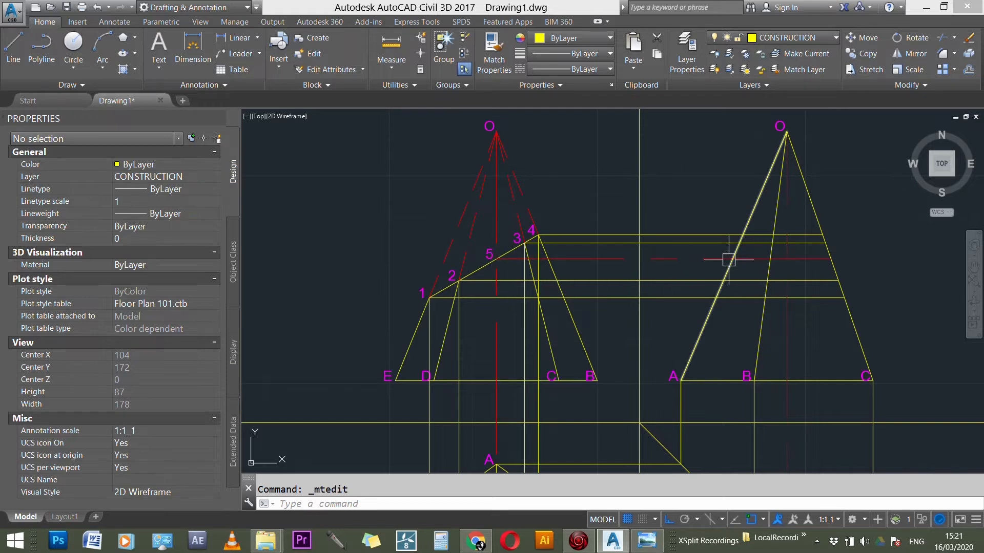
scroll(722, 264, "up", 1)
left_click(549, 259)
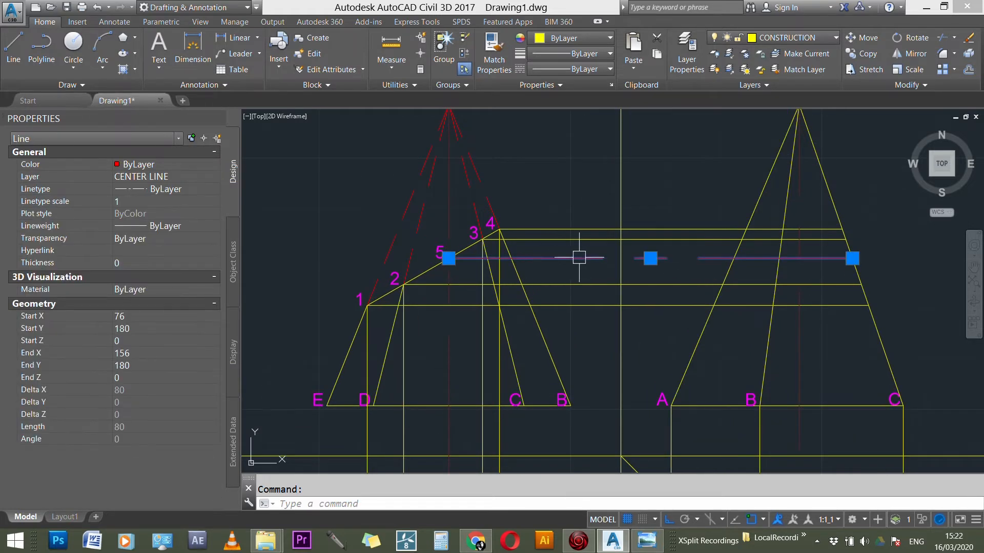
left_click(708, 321)
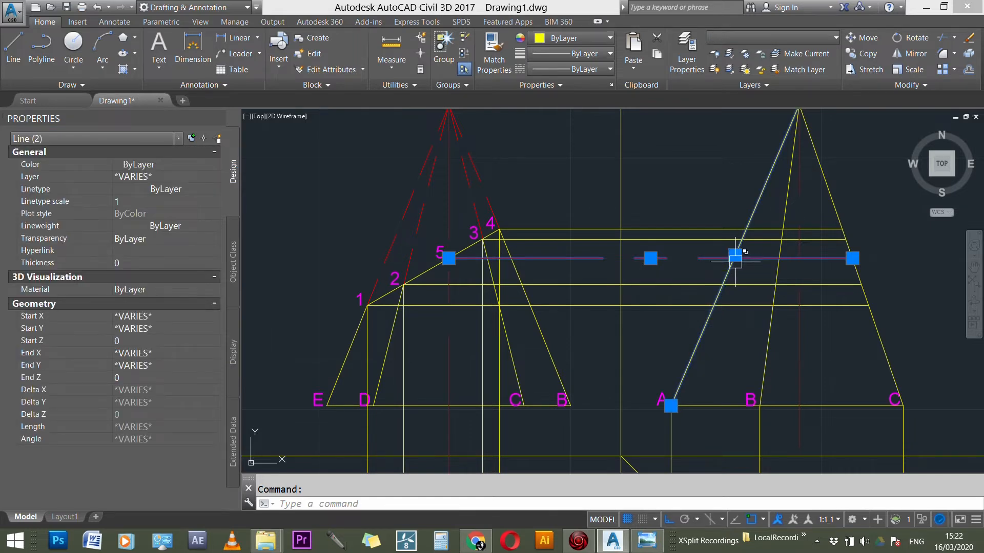
key("Escape")
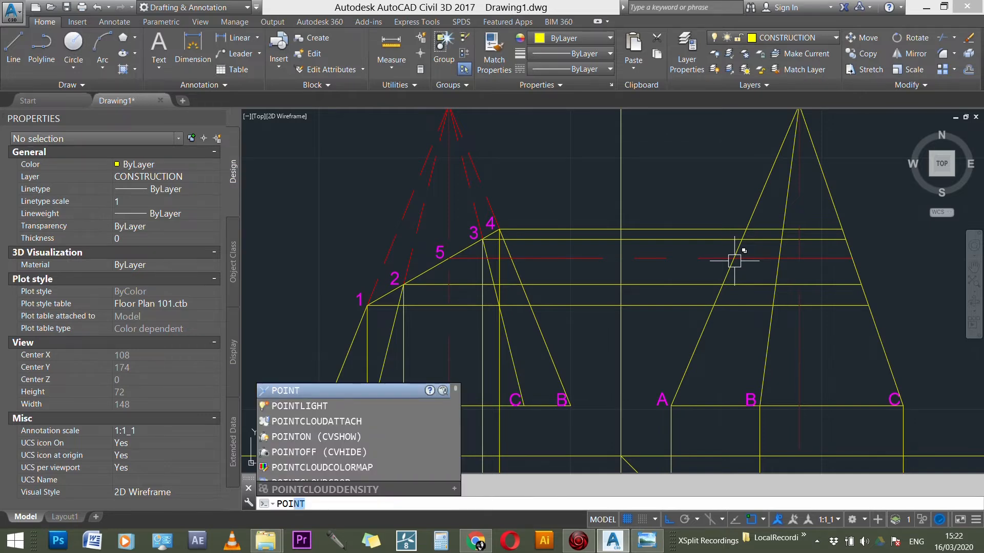
key("Return")
left_click(734, 259)
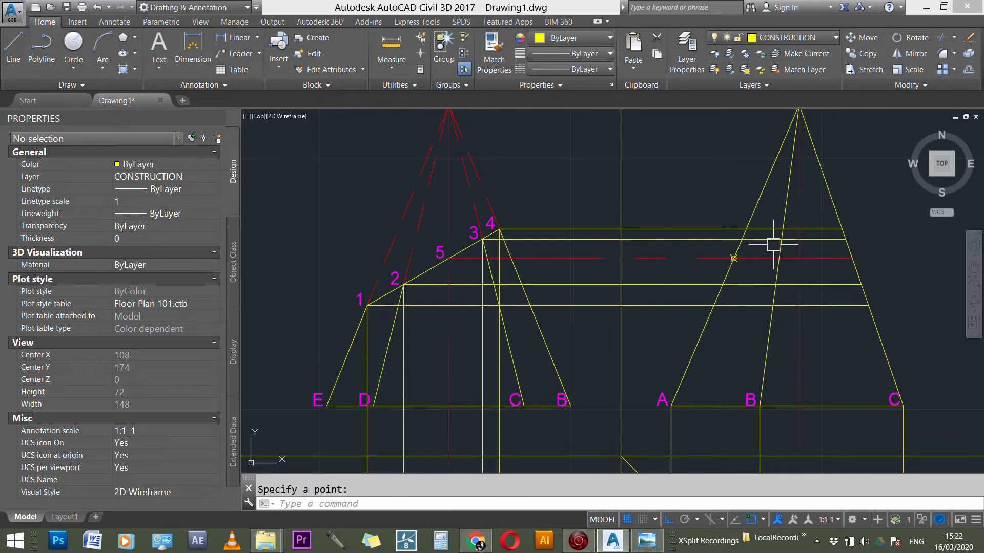
Step: Compare the sectioned side view in the reference photo with the points and projection lines of the drawing
left_click(636, 546)
scroll(558, 278, "down", 5)
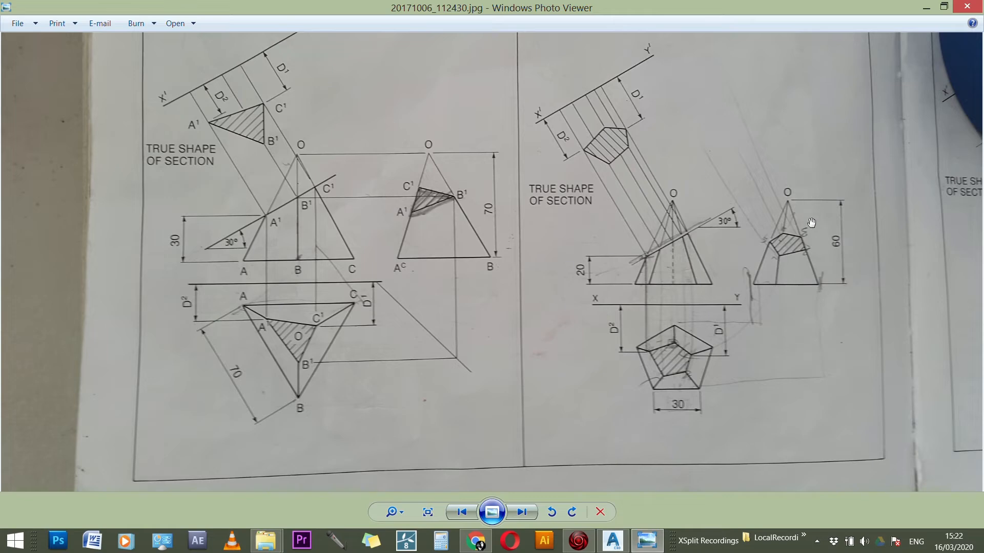
scroll(734, 257, "up", 4)
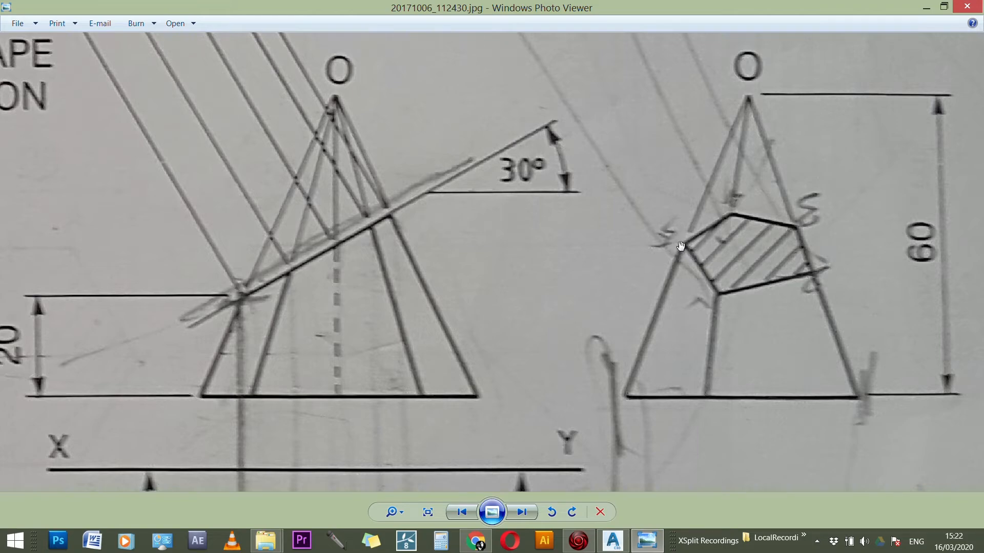
left_click(609, 547)
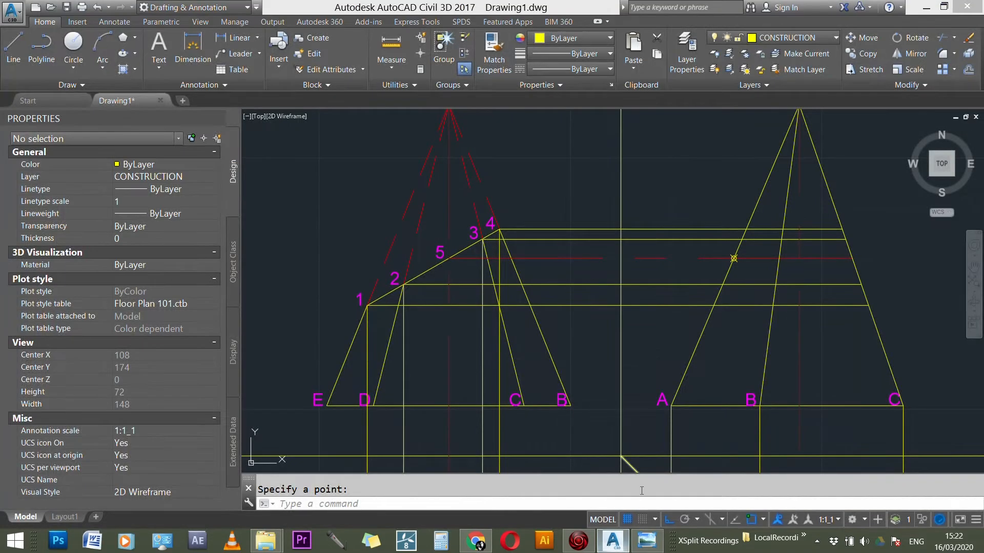
scroll(587, 272, "down", 5)
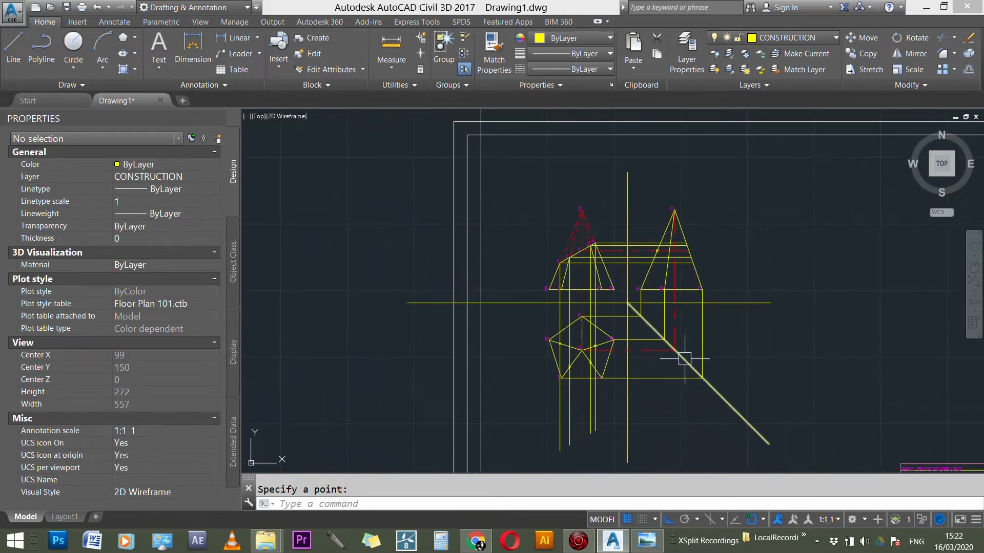
scroll(684, 364, "up", 1)
scroll(641, 170, "up", 1)
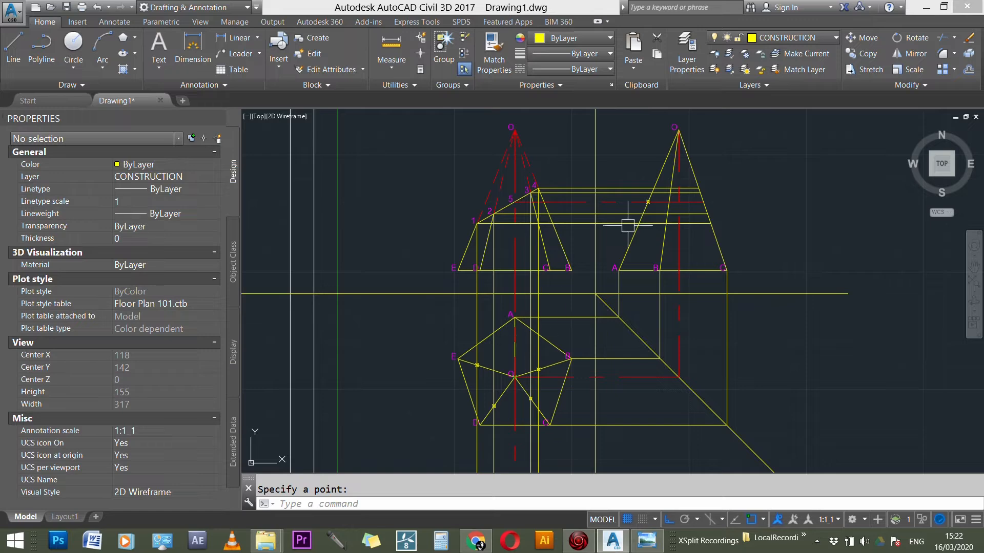
Step: Place a point in the side view where the horizontal projection line from section point 4 crosses edge OB
scroll(680, 162, "up", 4)
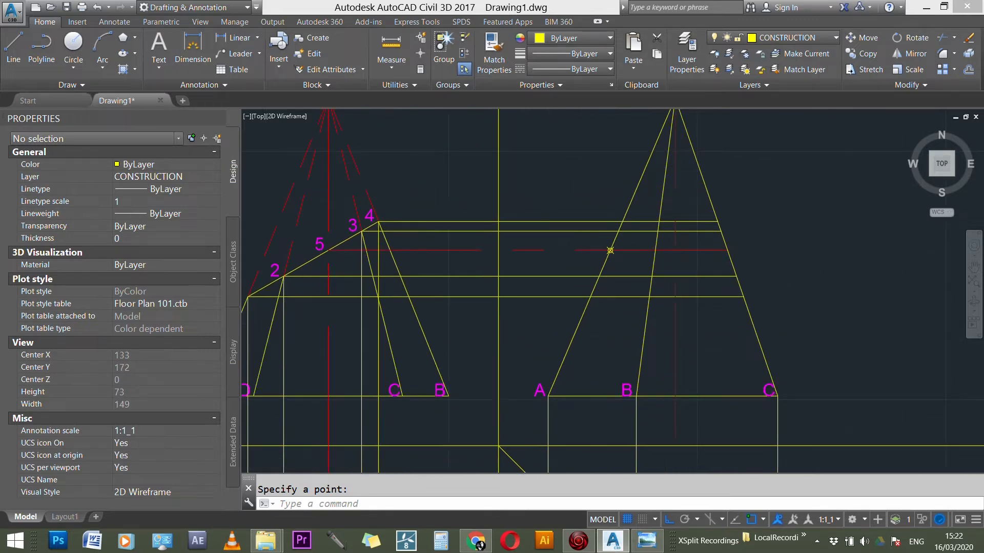
scroll(422, 214, "up", 2)
scroll(699, 339, "down", 3)
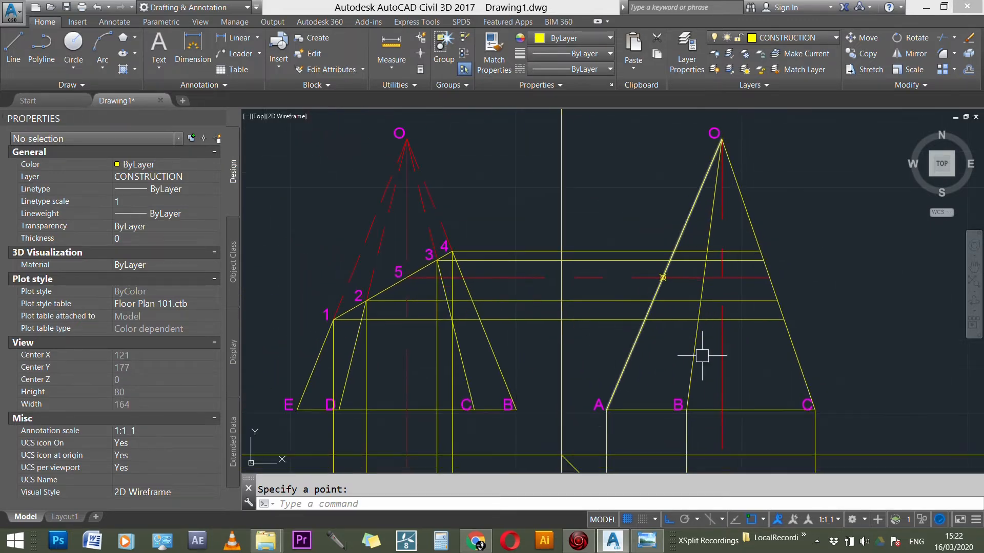
left_click(694, 351)
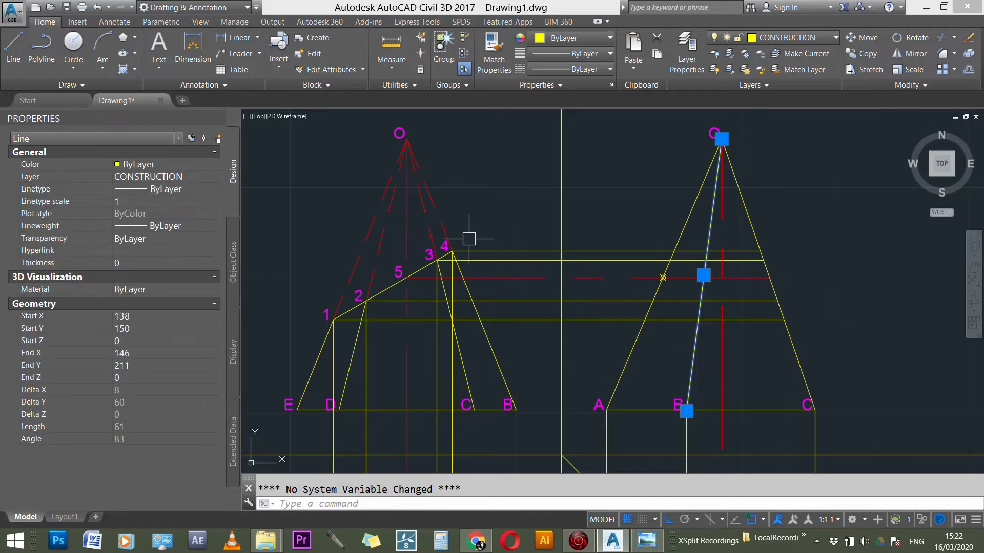
scroll(459, 252, "up", 3)
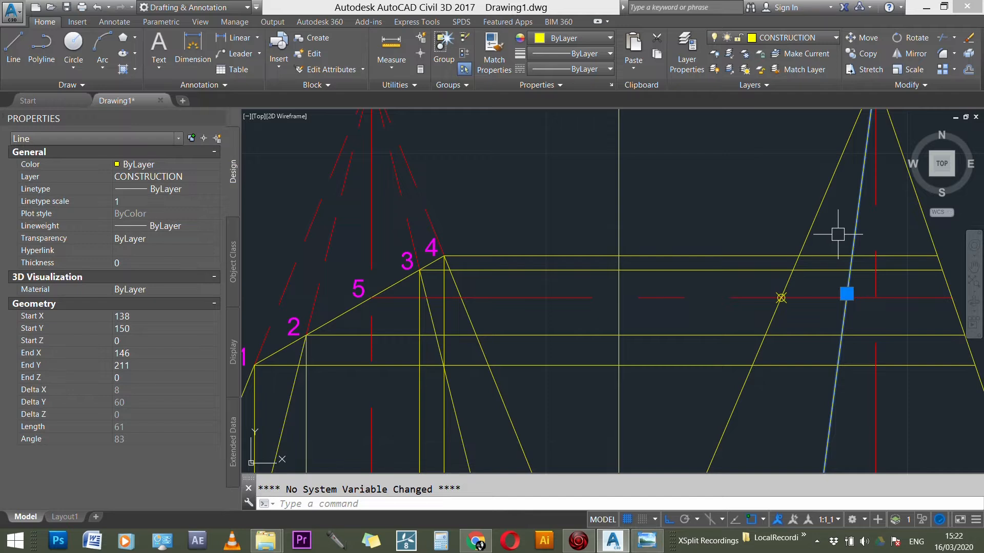
type("po")
key("Return")
left_click(851, 255)
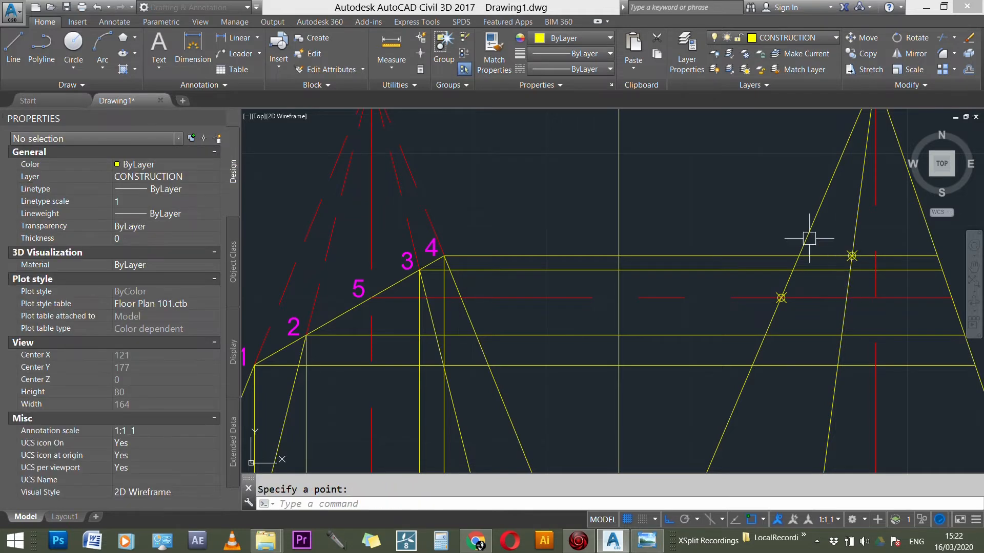
scroll(611, 204, "down", 2)
key("Escape")
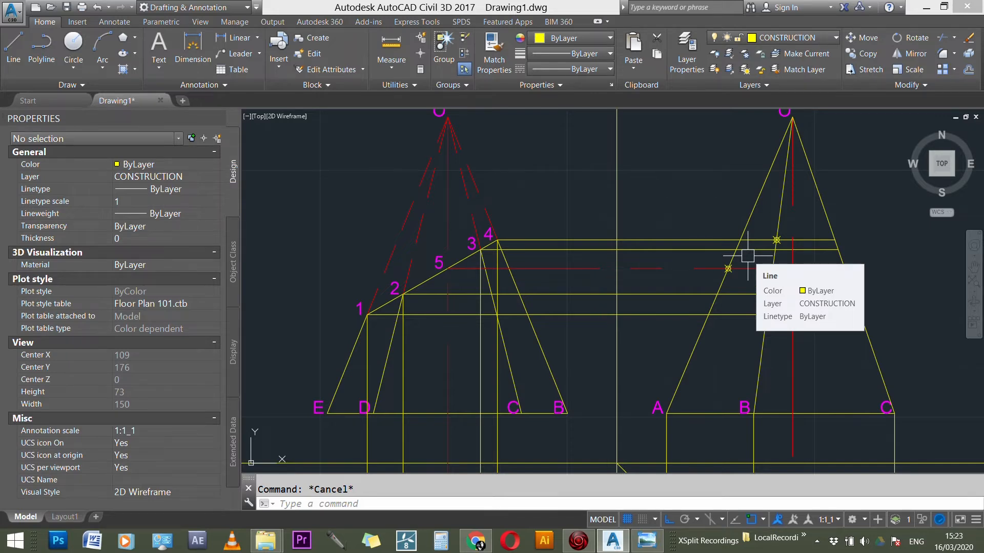
Step: Place a point in the side view where the horizontal projection line from section point 3 meets edge OC
key("Return")
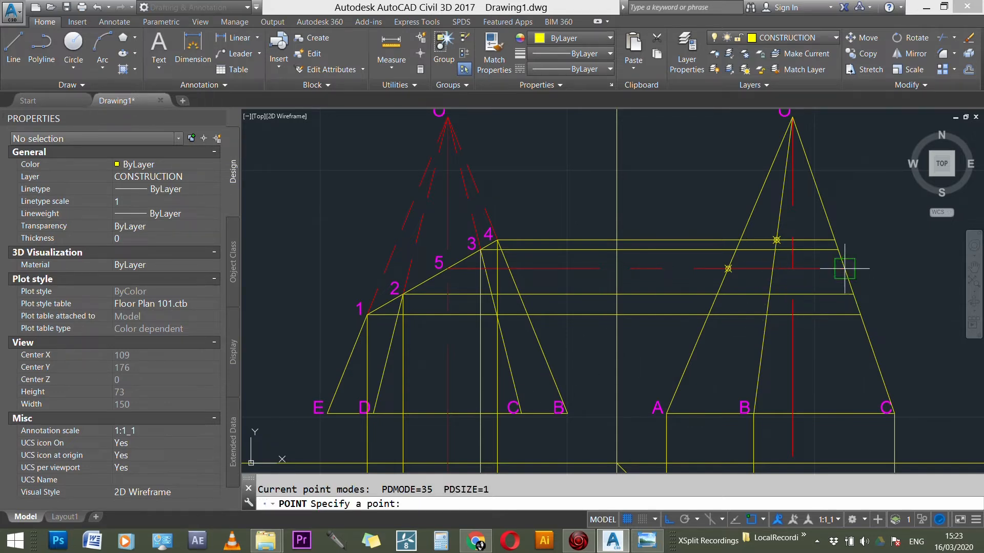
scroll(705, 195, "down", 3)
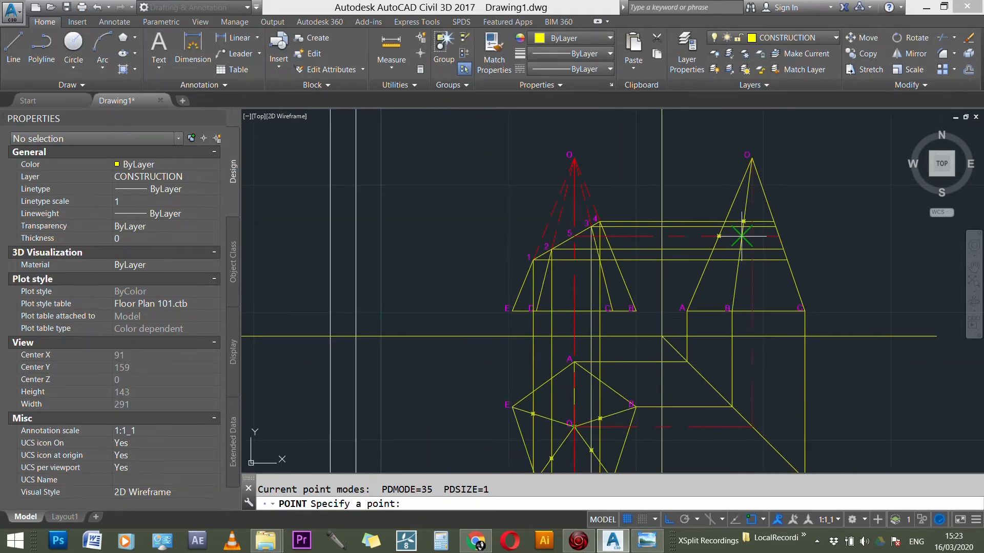
scroll(749, 205, "up", 3)
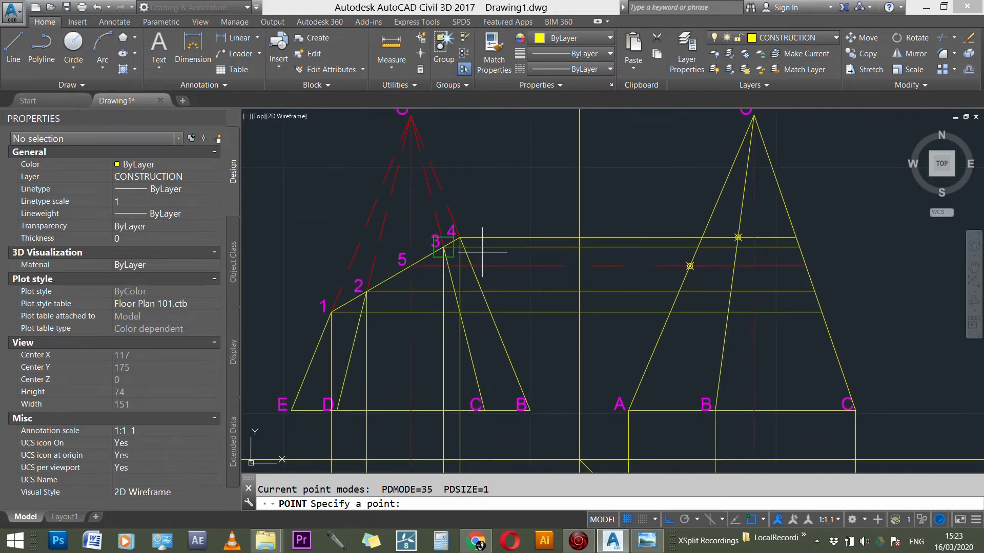
scroll(463, 247, "up", 3)
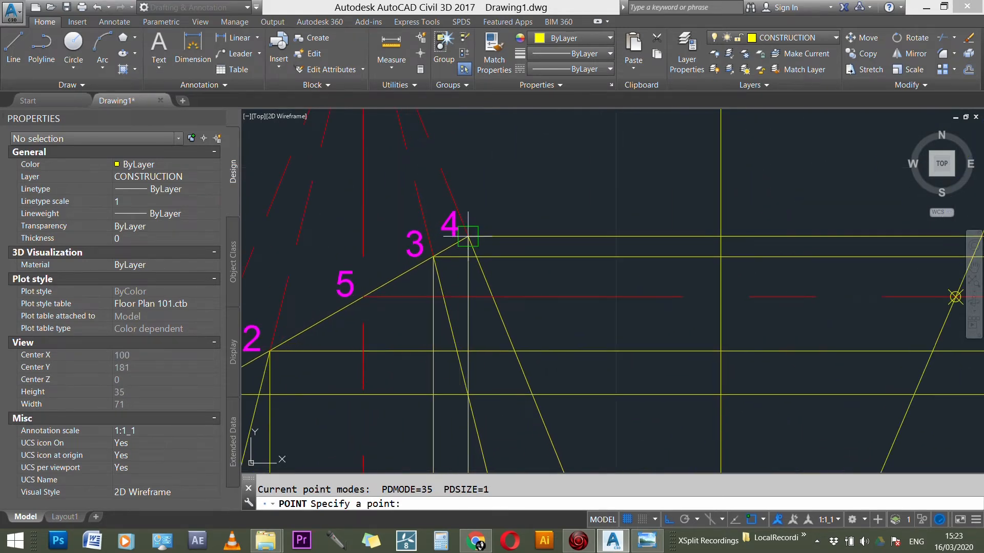
scroll(468, 237, "down", 4)
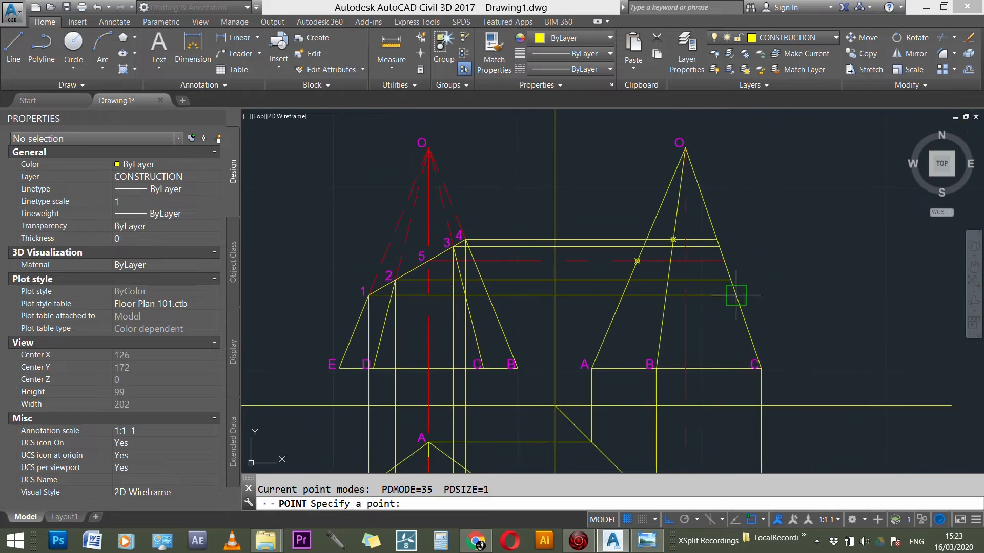
scroll(708, 239, "up", 1)
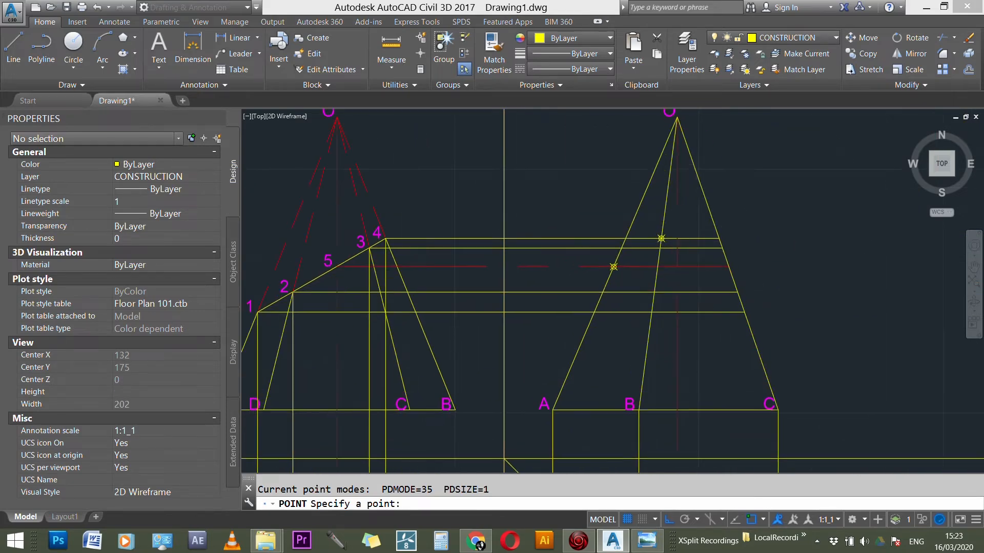
scroll(708, 239, "up", 1)
left_click(724, 249)
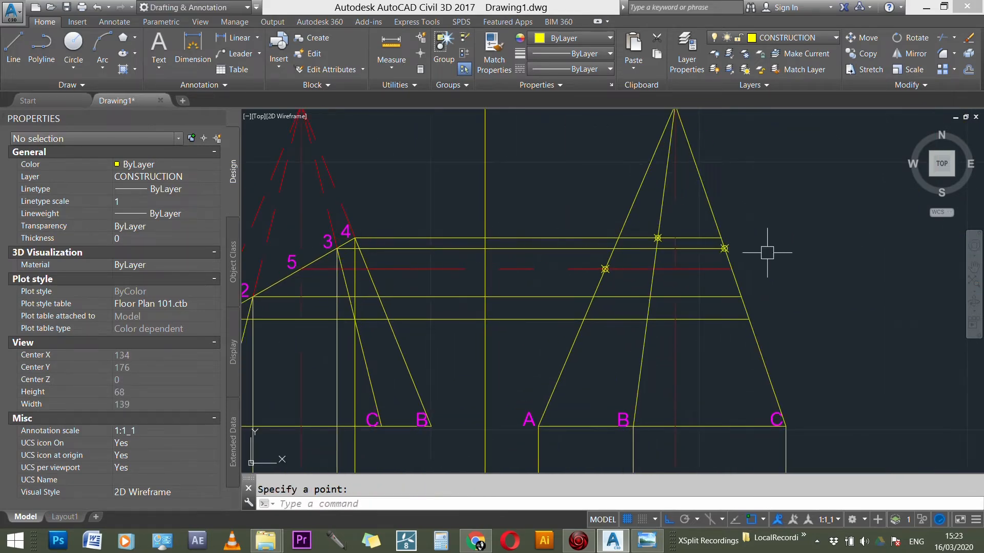
Step: Place a point on the side view's edge OC at the horizontal projection line from section point 2
scroll(797, 220, "down", 1)
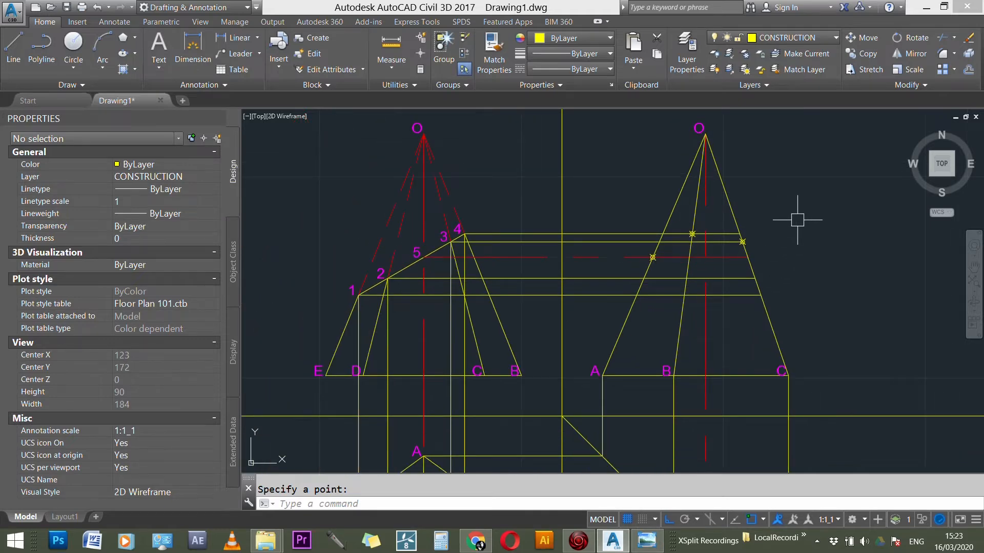
scroll(798, 226, "down", 2)
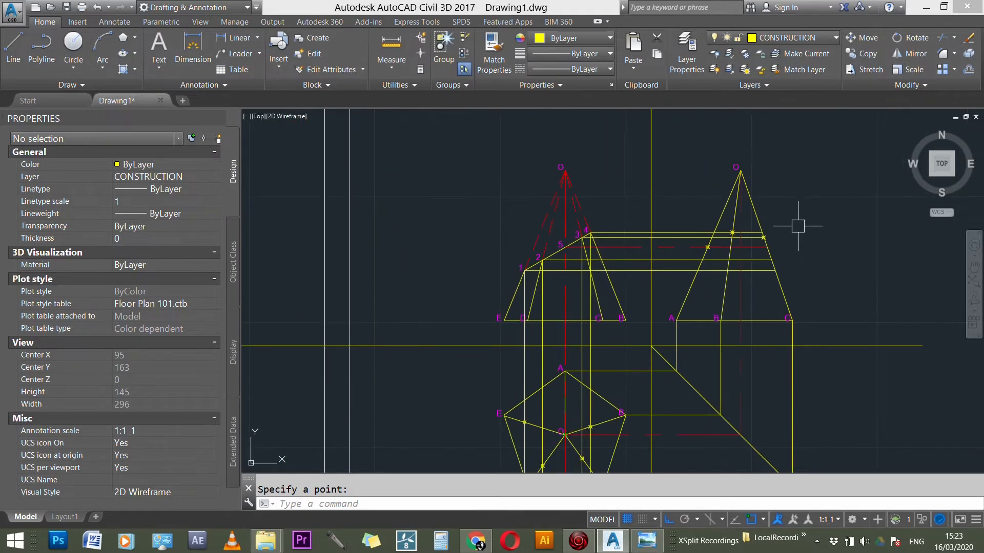
scroll(798, 226, "down", 1)
scroll(598, 391, "down", 1)
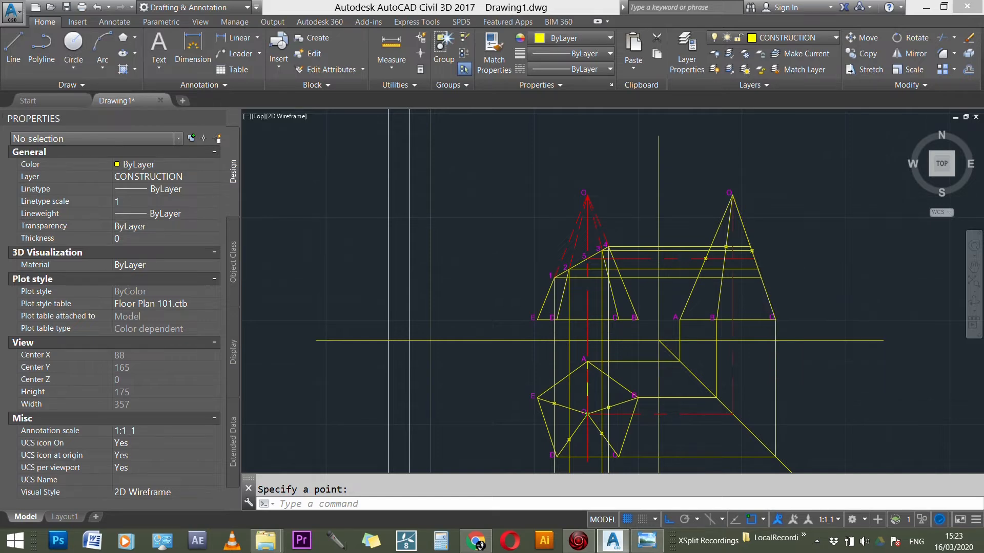
scroll(732, 287, "up", 3)
key("Return")
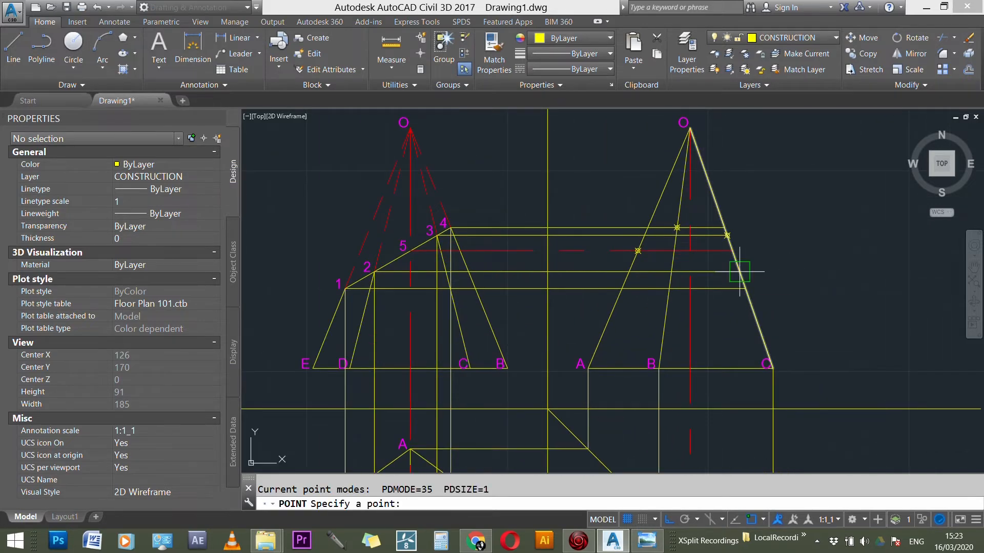
left_click(739, 272)
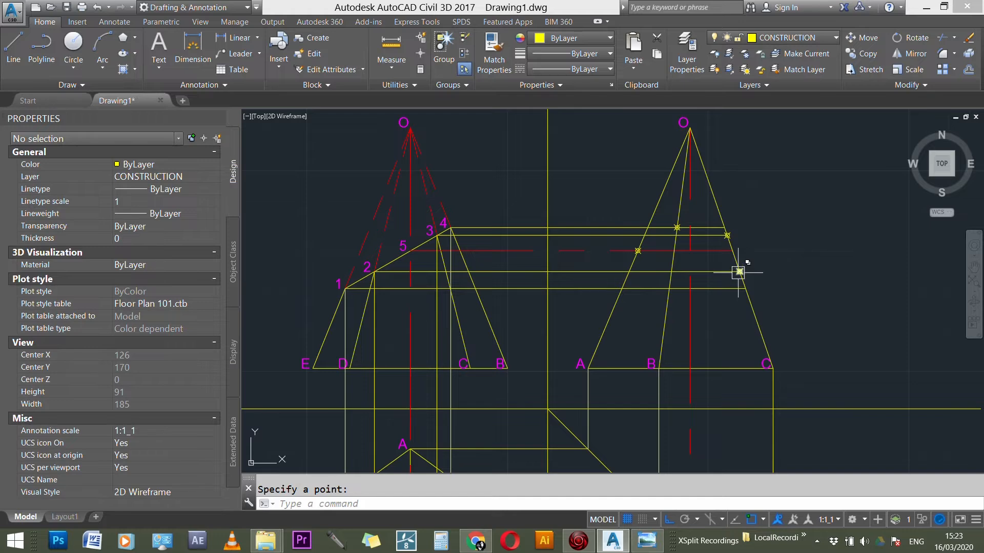
scroll(740, 272, "down", 3)
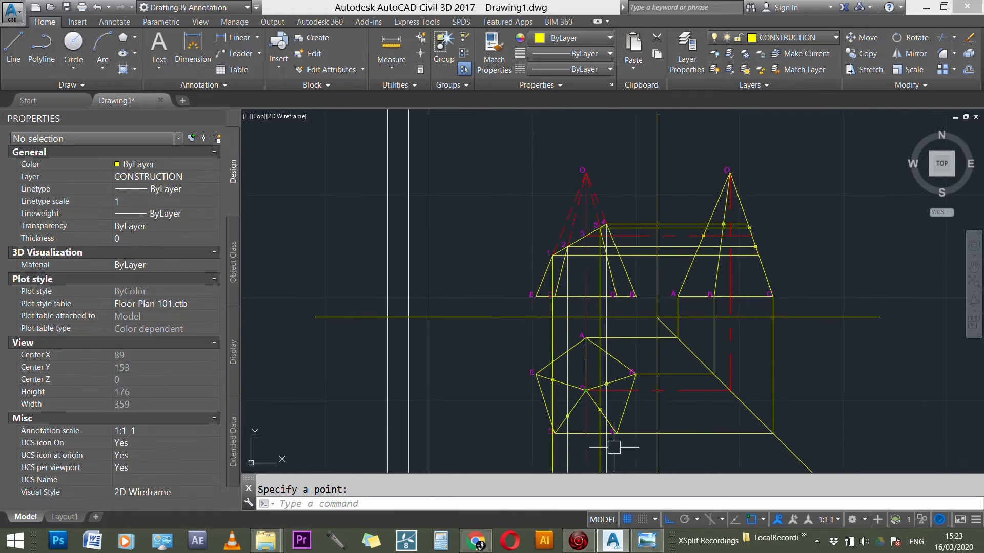
Step: Place a point in the side view where the horizontal projection line from section point 1 crosses the edge from O to B
scroll(539, 389, "up", 4)
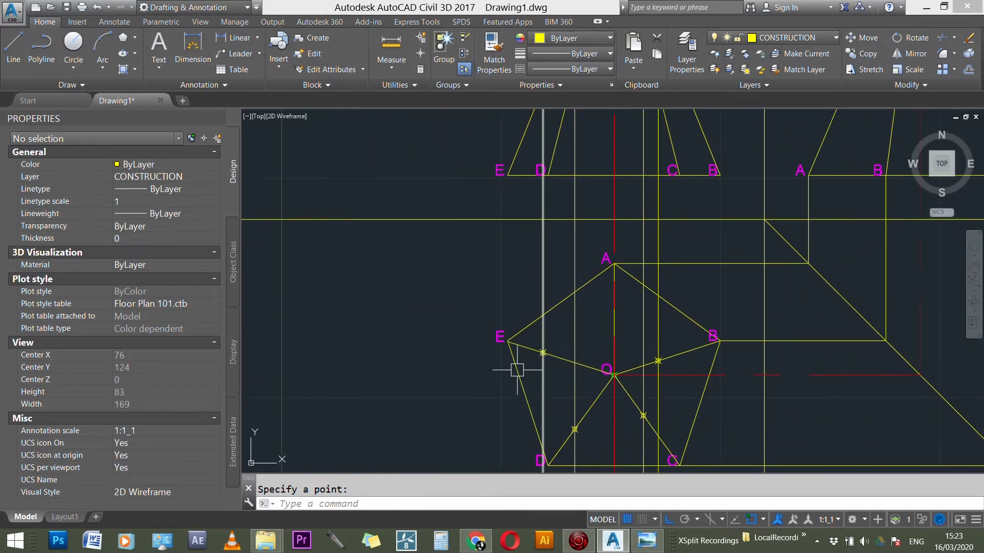
scroll(521, 376, "down", 2)
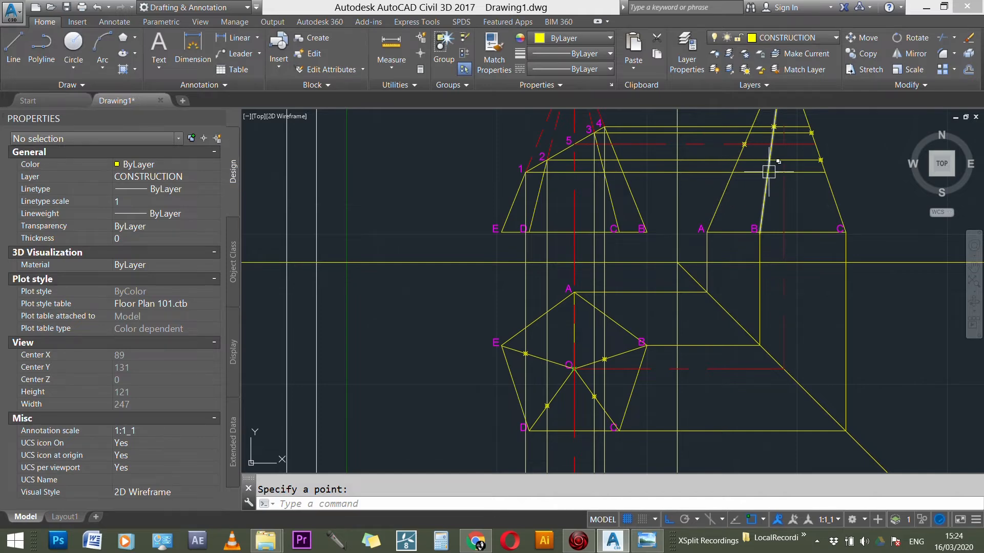
scroll(769, 172, "up", 3)
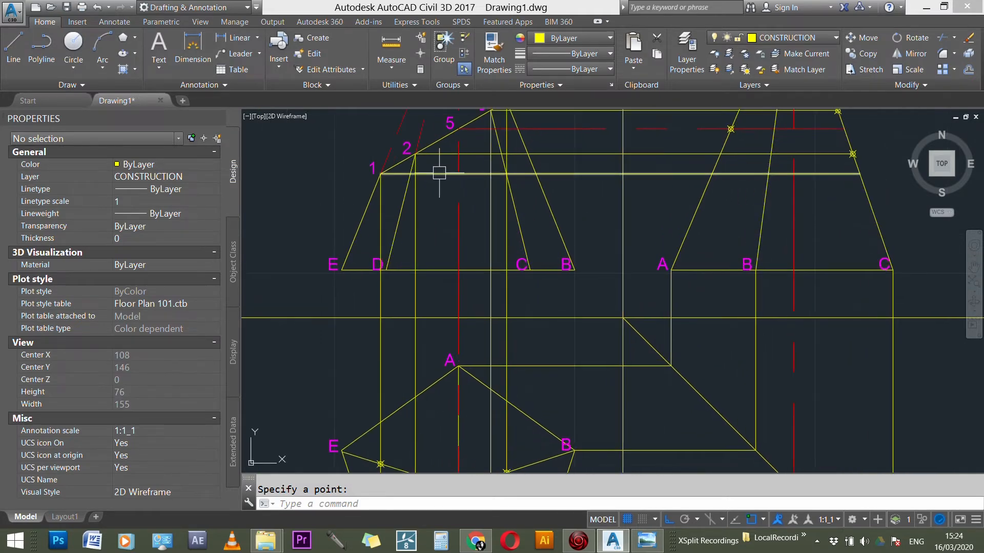
key("Return")
left_click(768, 173)
scroll(686, 256, "down", 3)
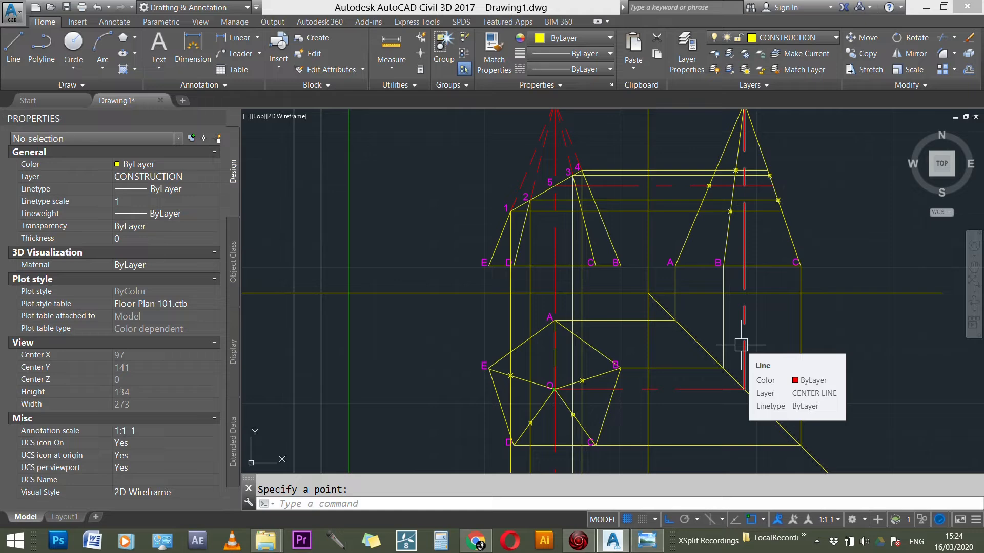
Step: Copy the label 1 from its section point in the front view to the matching point on the side view's inner edge
scroll(792, 158, "up", 4)
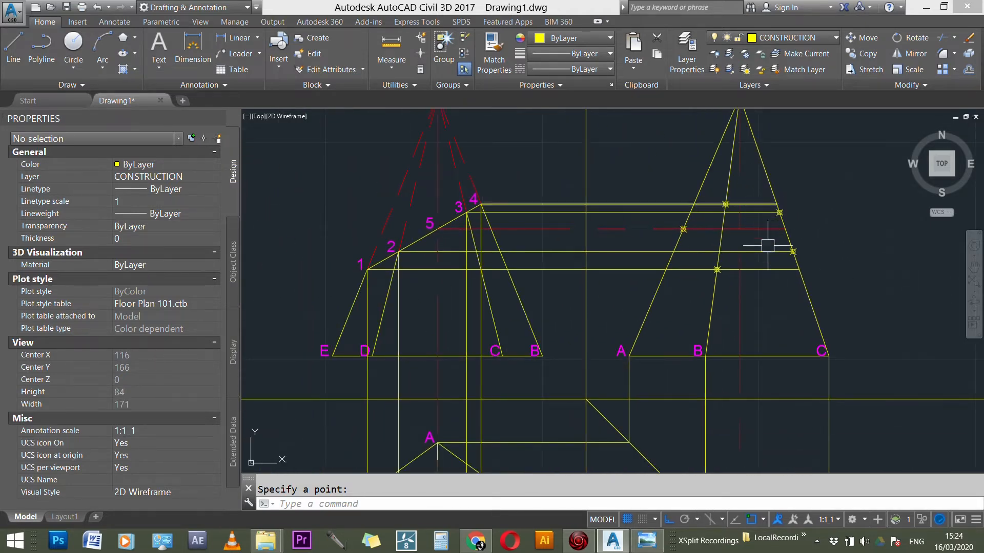
key("Escape")
scroll(388, 228, "up", 1)
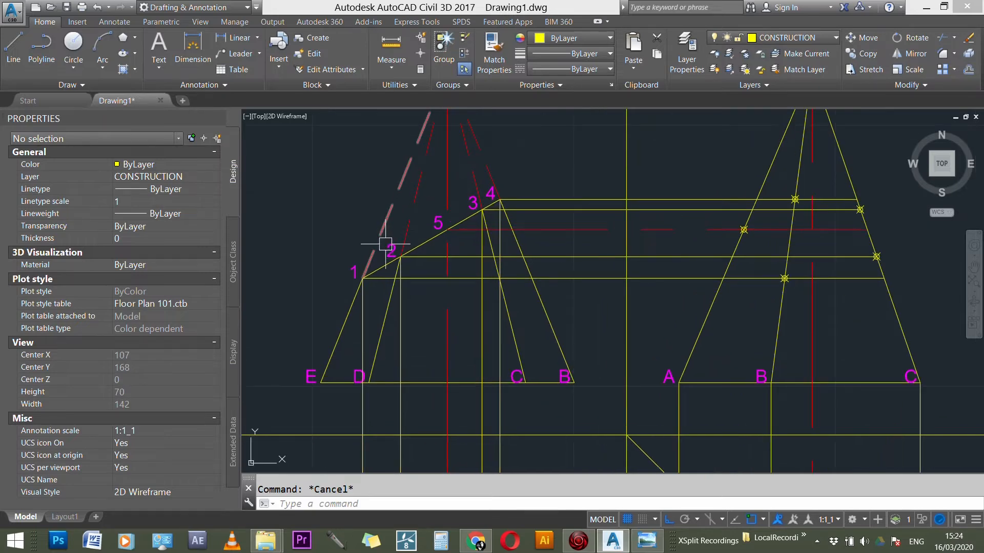
scroll(366, 274, "up", 1)
type("ct o")
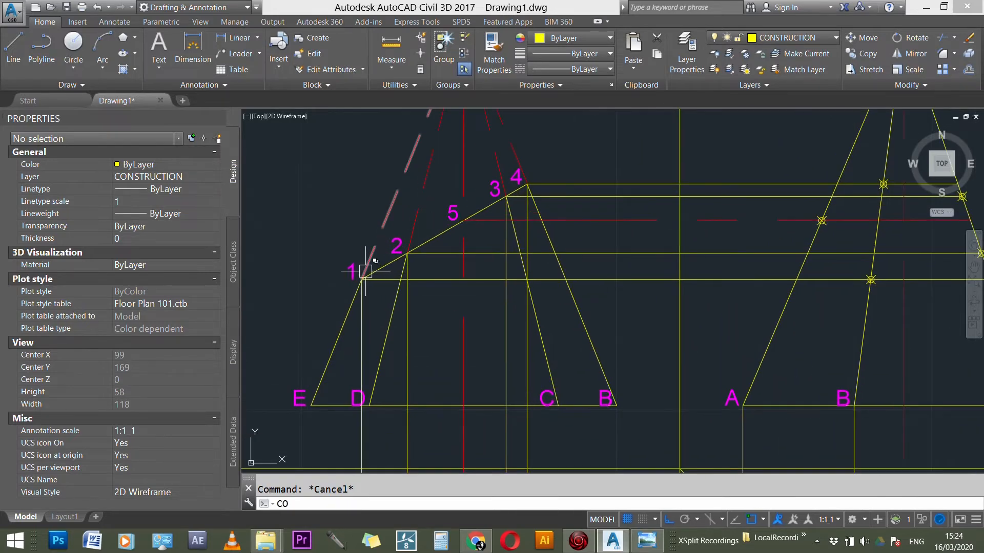
key("Return")
left_click(351, 270)
key("Return")
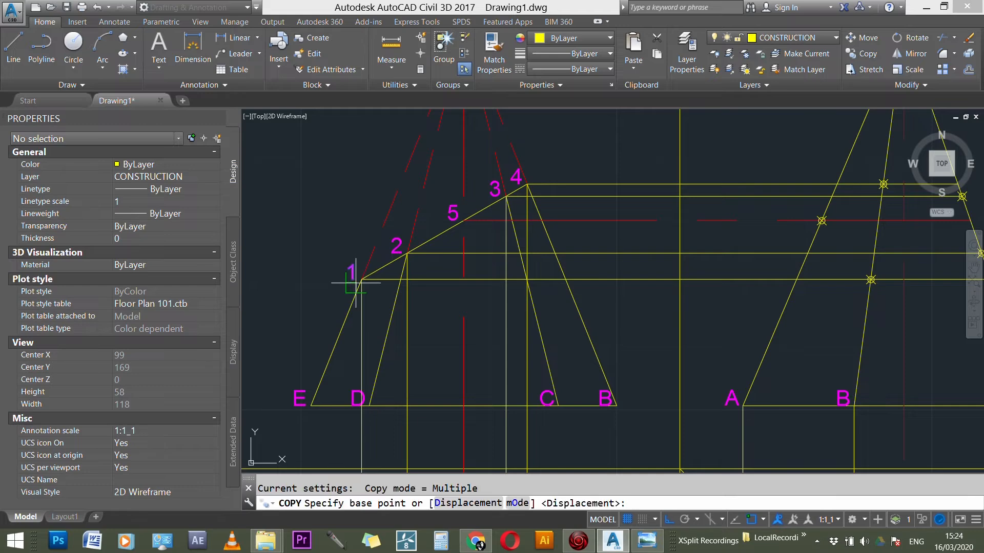
left_click(367, 274)
scroll(353, 282, "down", 2)
scroll(745, 274, "down", 1)
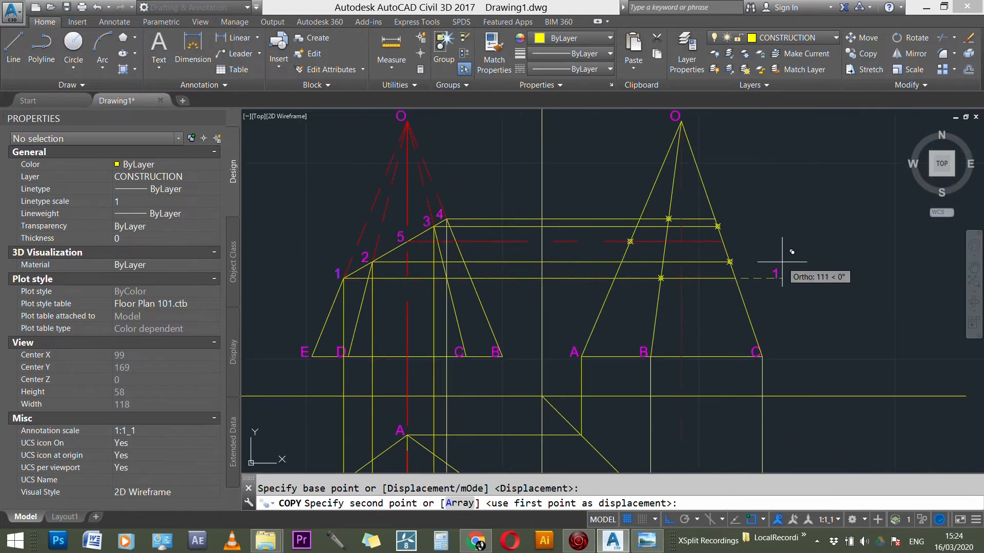
scroll(688, 275, "up", 3)
left_click(636, 277)
Step: Examine the section points in the front view and plan to match them with the unlabelled points in the side view
scroll(743, 264, "down", 2)
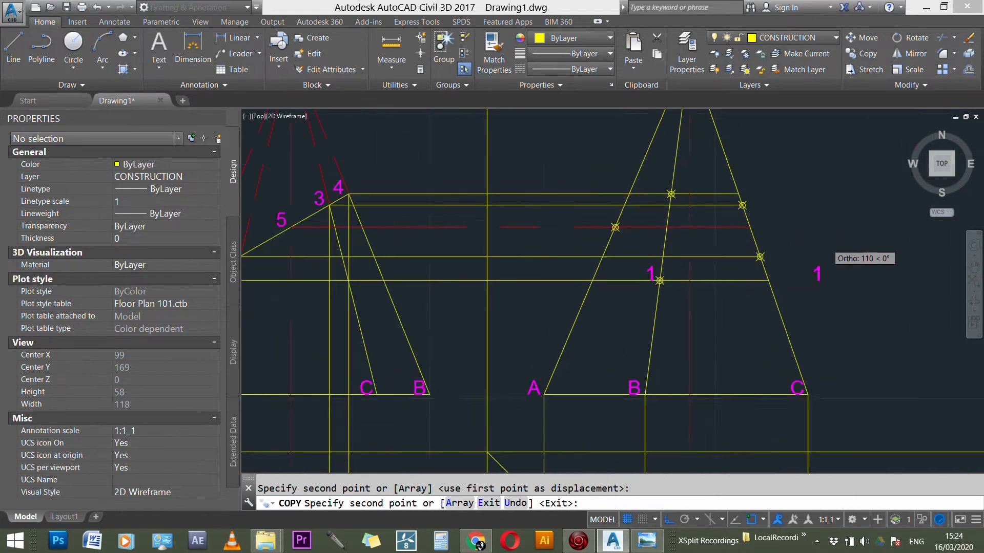
scroll(821, 262, "down", 1)
scroll(826, 249, "down", 1)
scroll(826, 248, "up", 5)
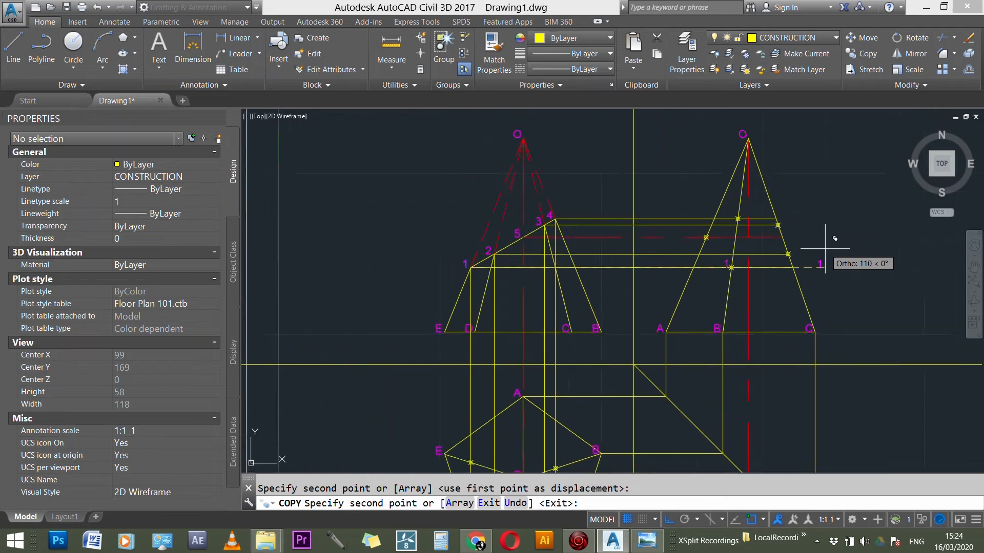
scroll(448, 146, "down", 1)
scroll(454, 160, "down", 3)
scroll(442, 227, "up", 7)
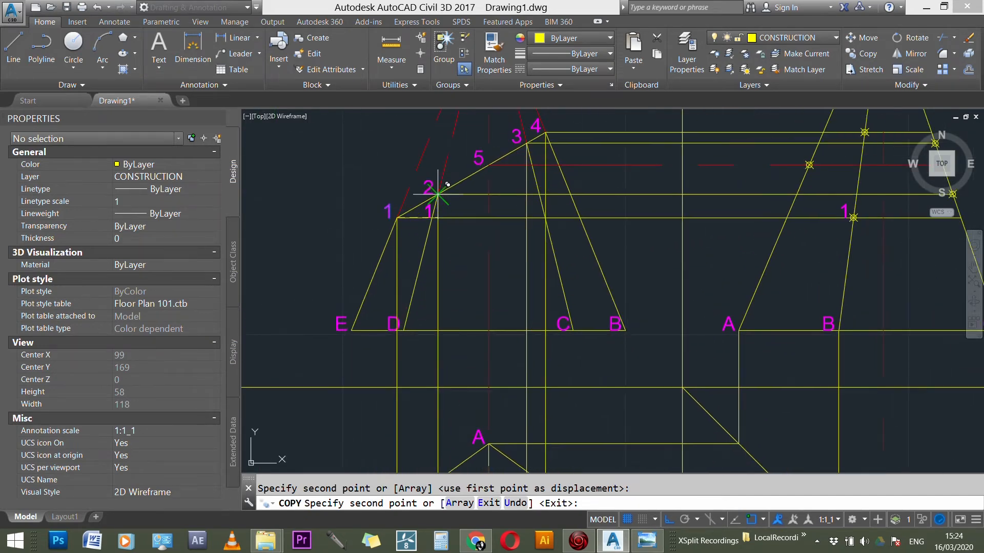
scroll(442, 214, "down", 1)
scroll(441, 214, "down", 2)
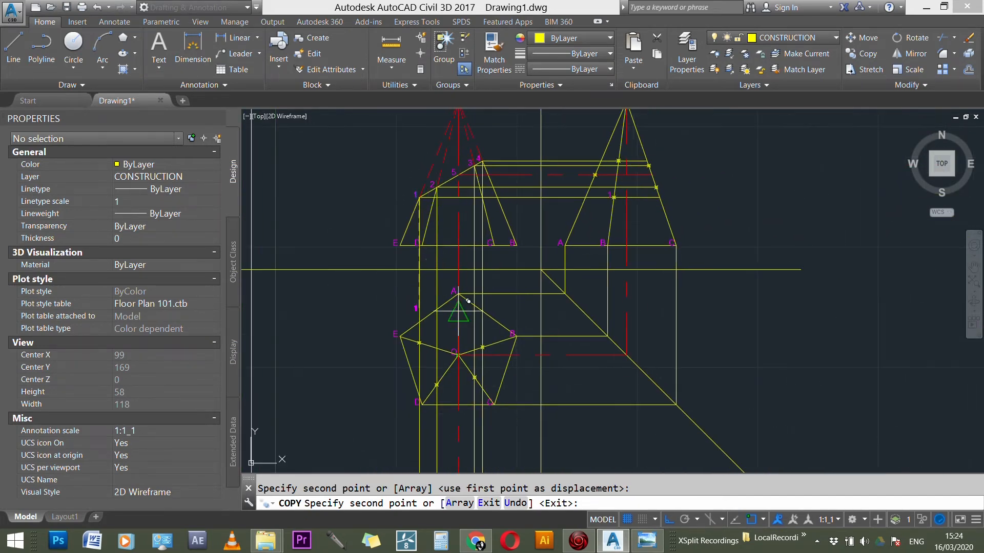
scroll(435, 388, "up", 1)
scroll(445, 379, "down", 1)
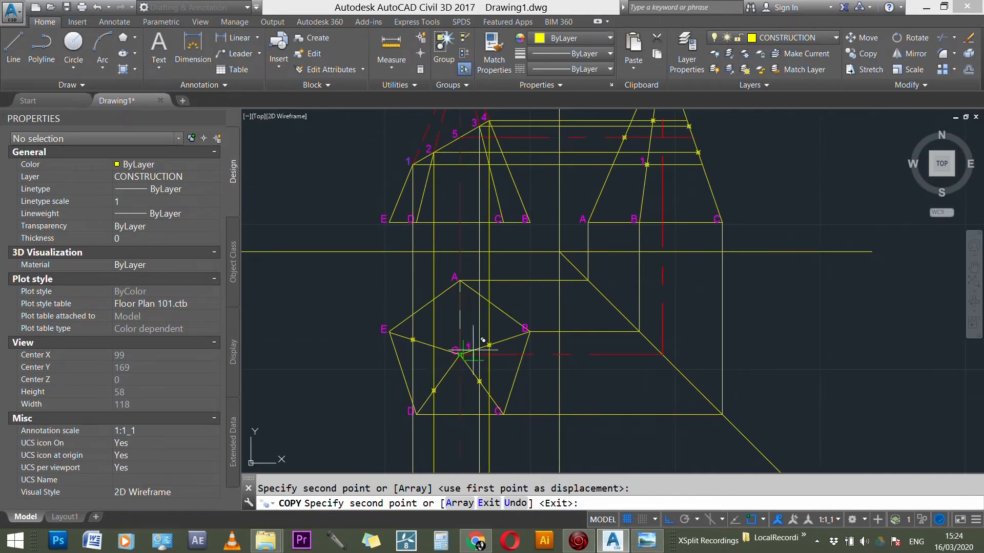
scroll(421, 413, "up", 1)
scroll(423, 414, "up", 1)
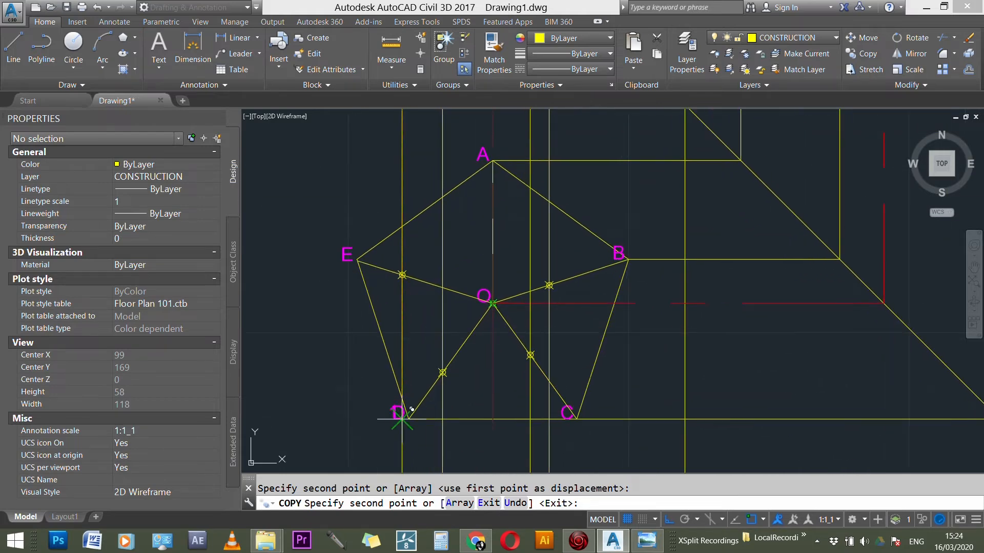
scroll(569, 410, "down", 2)
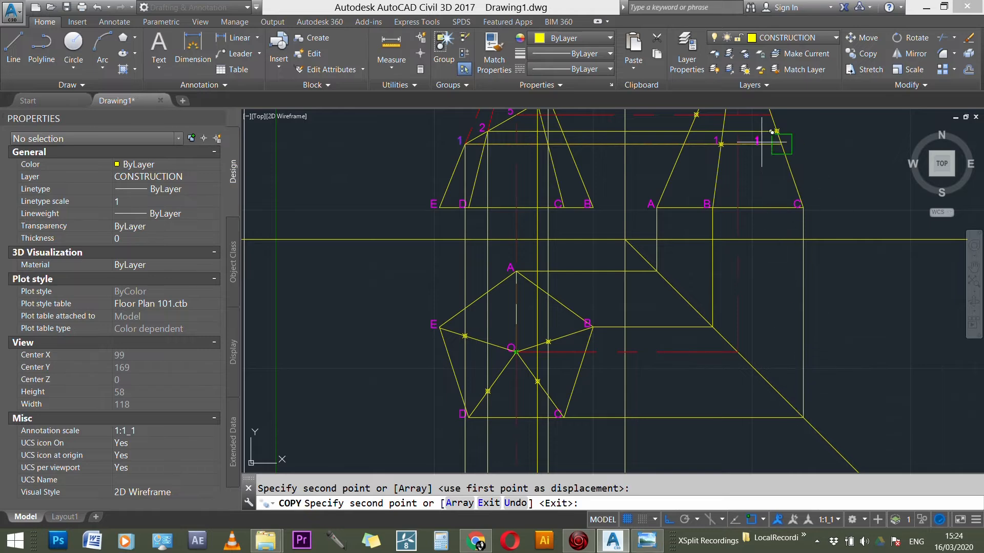
Step: Copy label 1 to the side view's point on edge OC at the projection line from section point 2
scroll(766, 140, "up", 2)
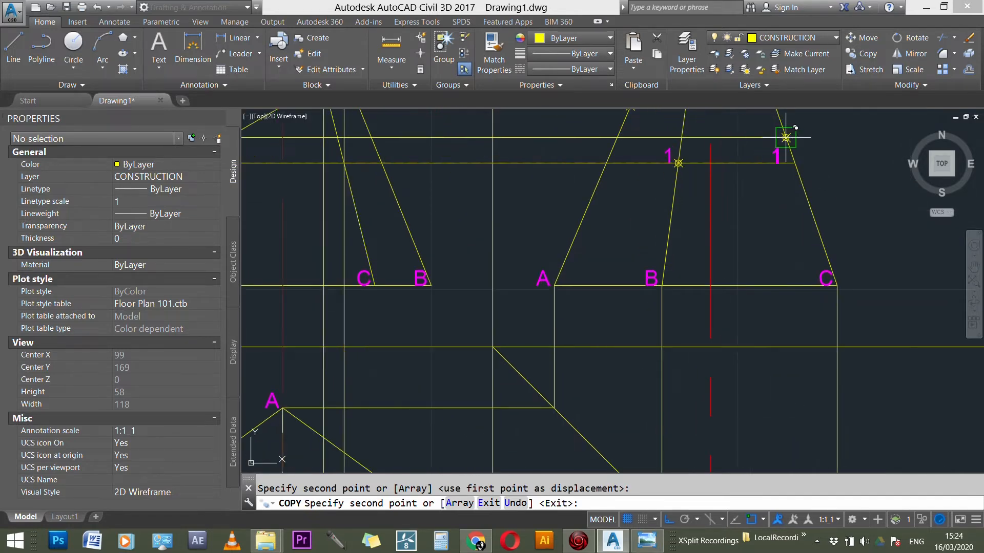
left_click(786, 137)
scroll(784, 128, "down", 2)
scroll(543, 190, "up", 2)
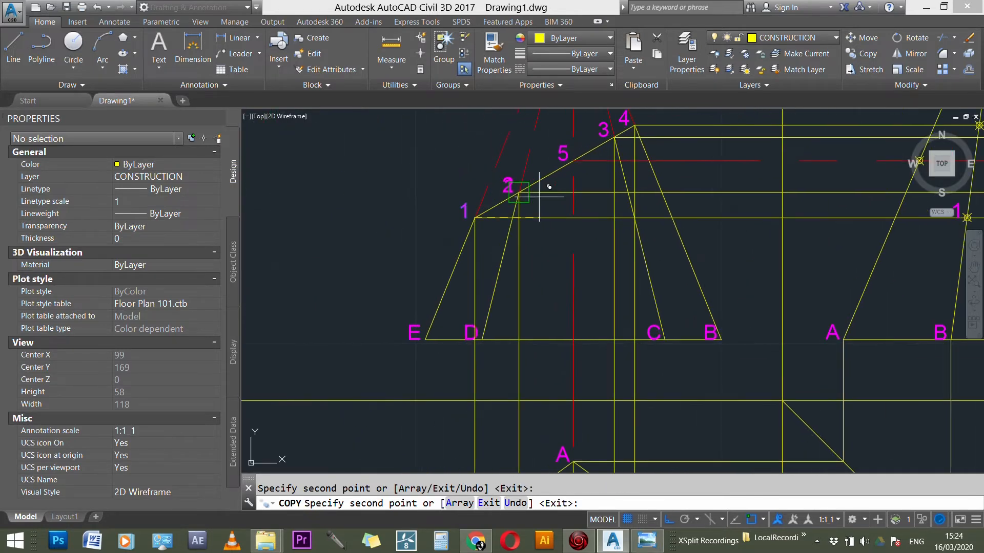
scroll(369, 257, "down", 2)
scroll(748, 194, "up", 4)
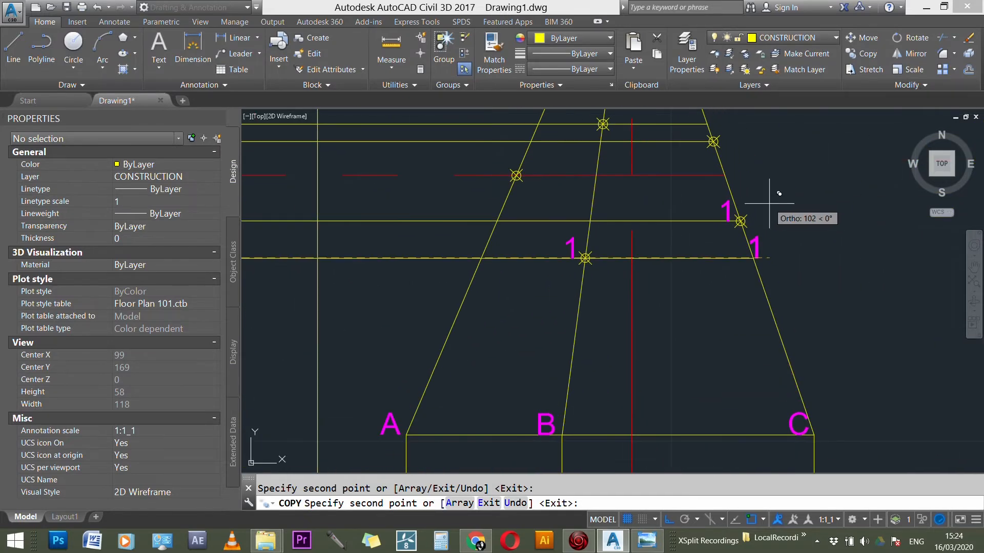
key("Escape")
Step: Change the copied label at the lower point on the side view's edge OC to 2
scroll(743, 222, "up", 2)
double_click(741, 205)
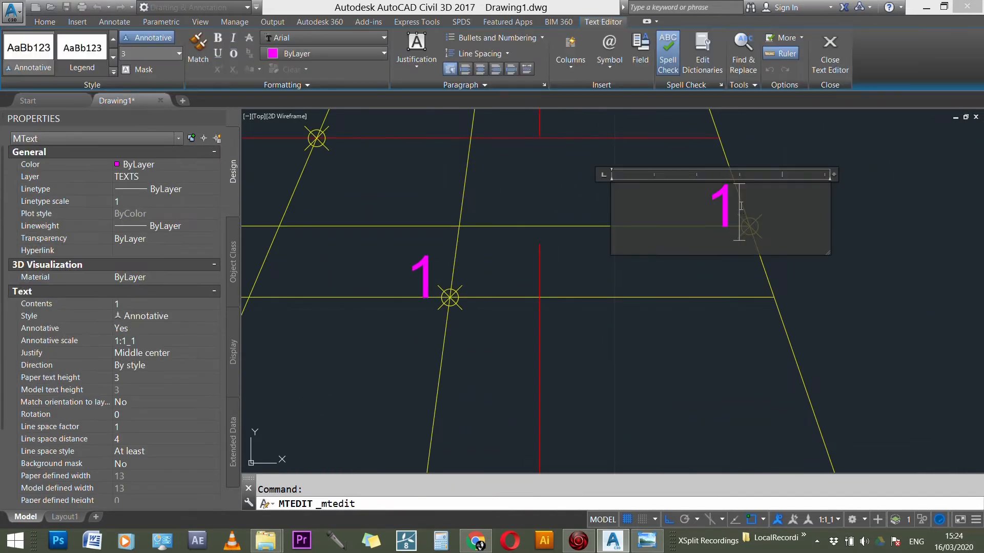
type("2")
left_click(796, 154)
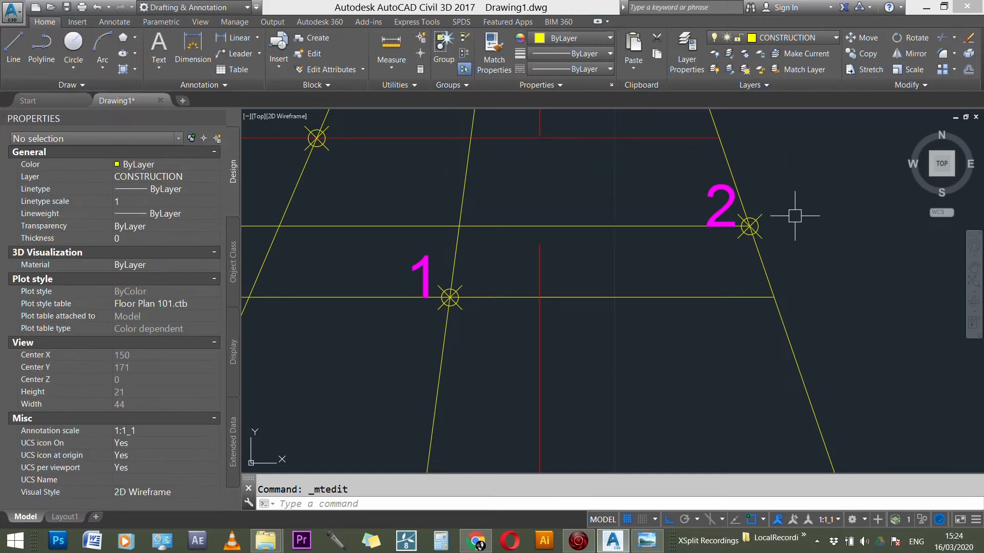
Step: Trace the horizontal projection line from section point 3 in the front view across to the side view
scroll(801, 237, "down", 2)
scroll(801, 237, "down", 3)
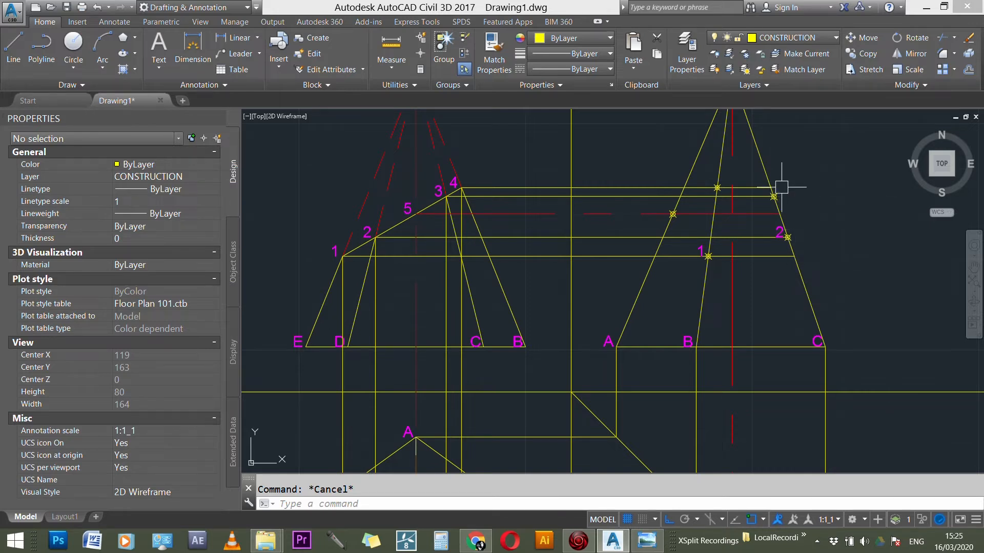
scroll(793, 188, "up", 1)
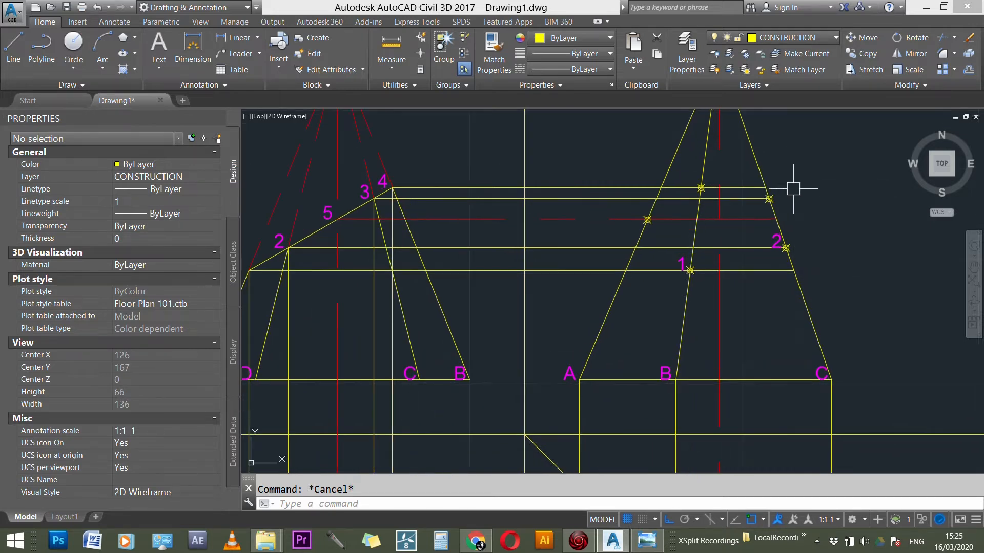
scroll(797, 191, "down", 1)
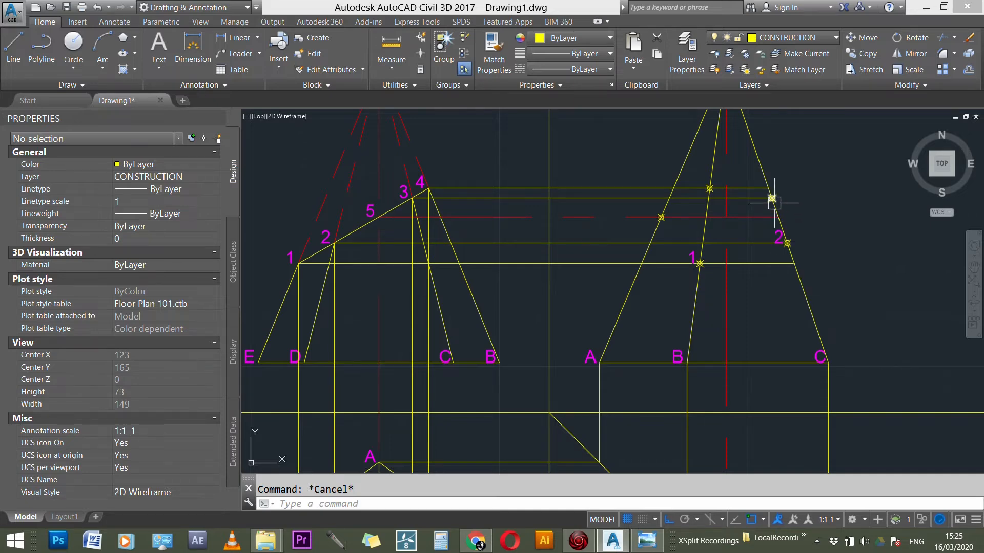
scroll(772, 197, "up", 5)
left_click(739, 193)
scroll(899, 203, "down", 4)
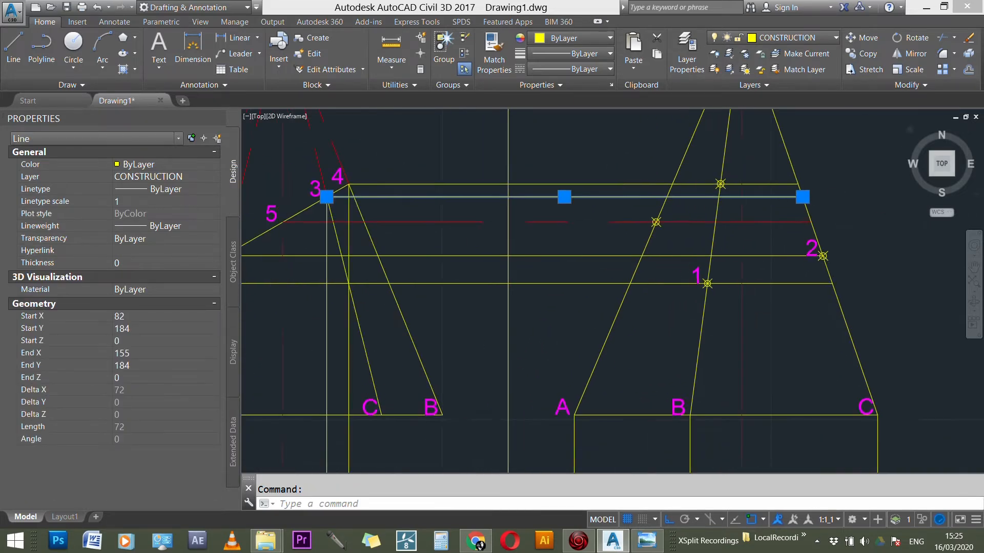
scroll(565, 186, "up", 3)
scroll(589, 177, "down", 7)
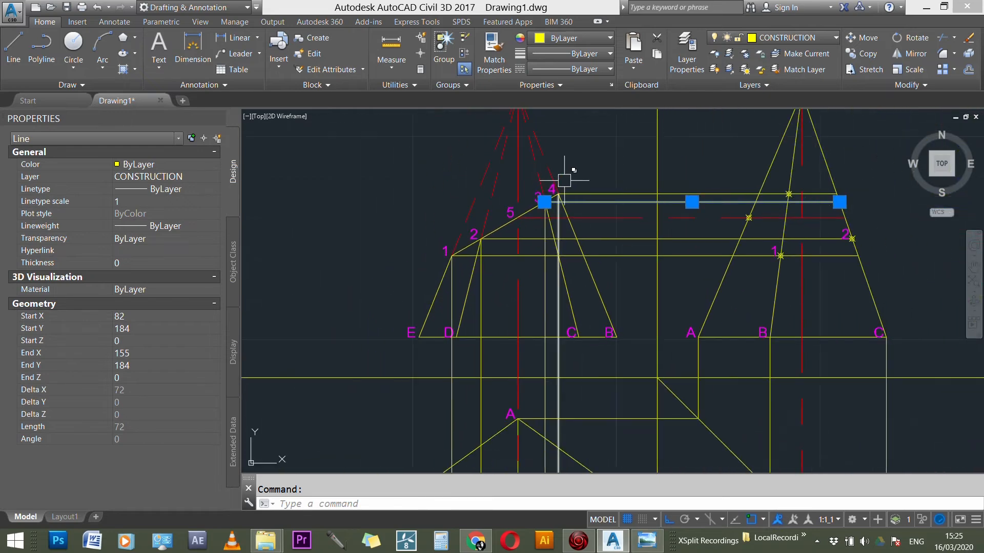
scroll(781, 195, "up", 4)
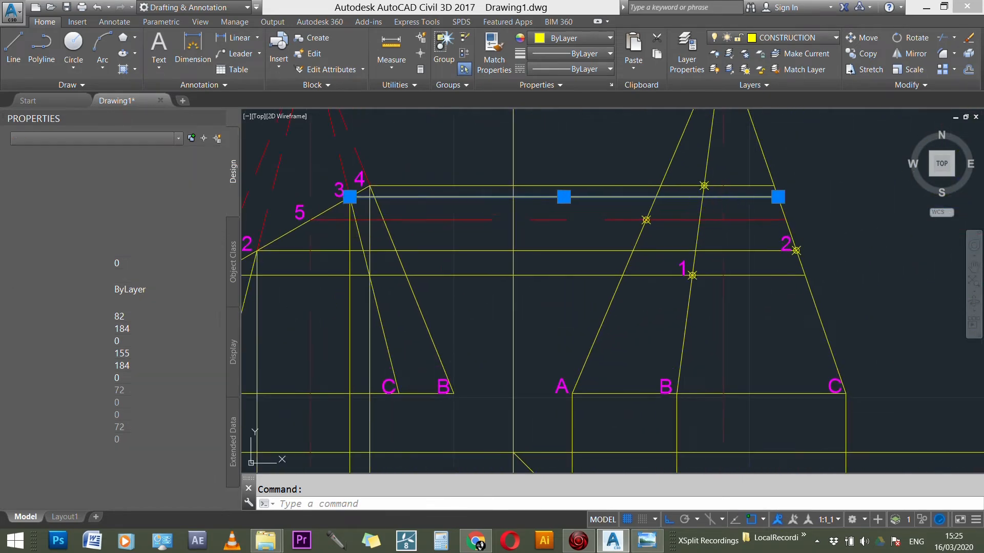
key("Escape")
Step: Trace section point 3's horizontal and vertical projection lines, and check the vertical one against edge OC in the plan
scroll(338, 187, "up", 3)
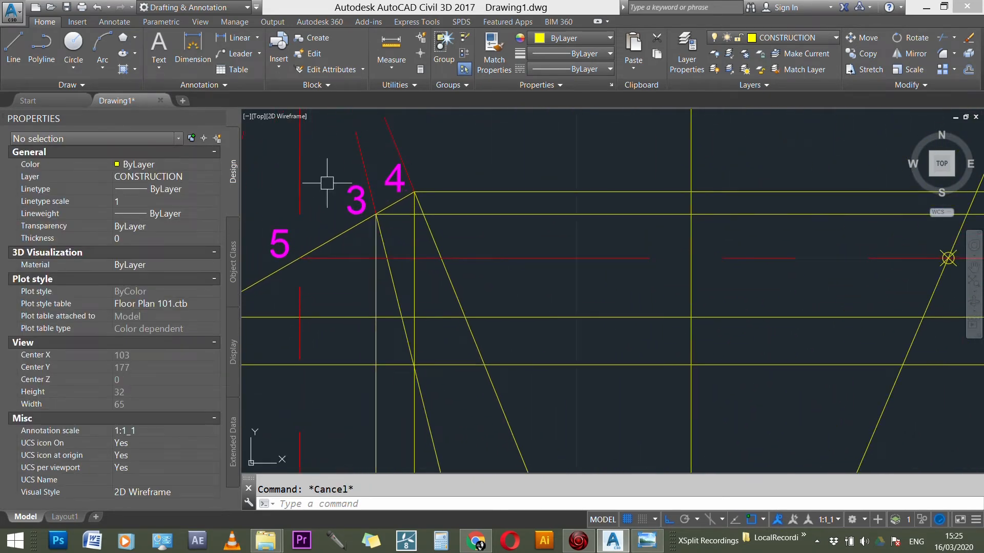
left_click(534, 215)
left_click(376, 283)
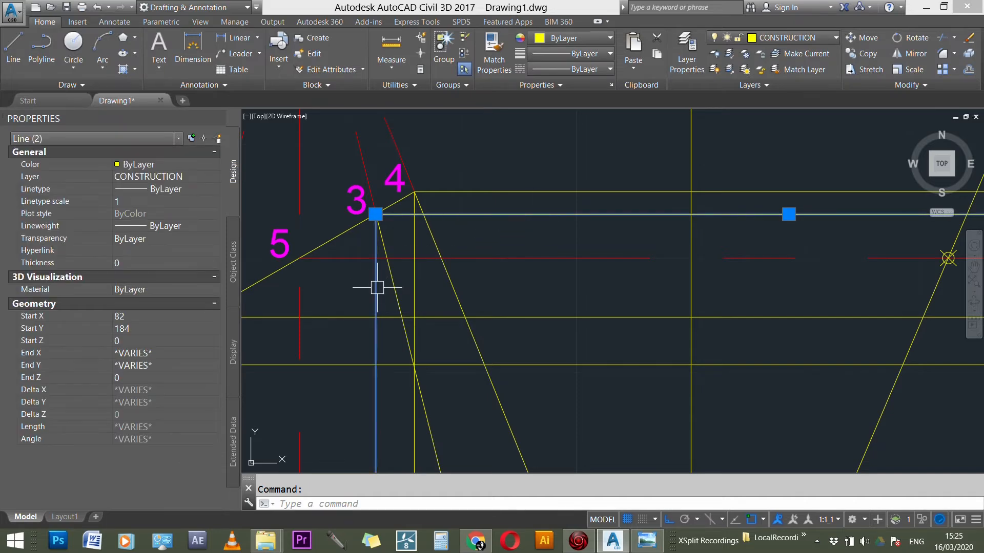
scroll(410, 205, "down", 5)
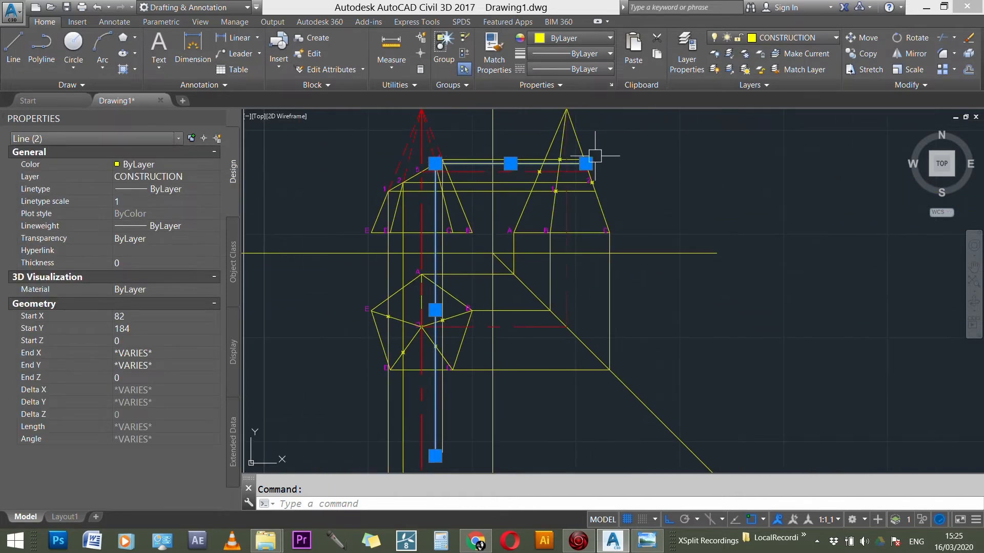
scroll(478, 334, "up", 6)
left_click(418, 310)
scroll(466, 397, "down", 8)
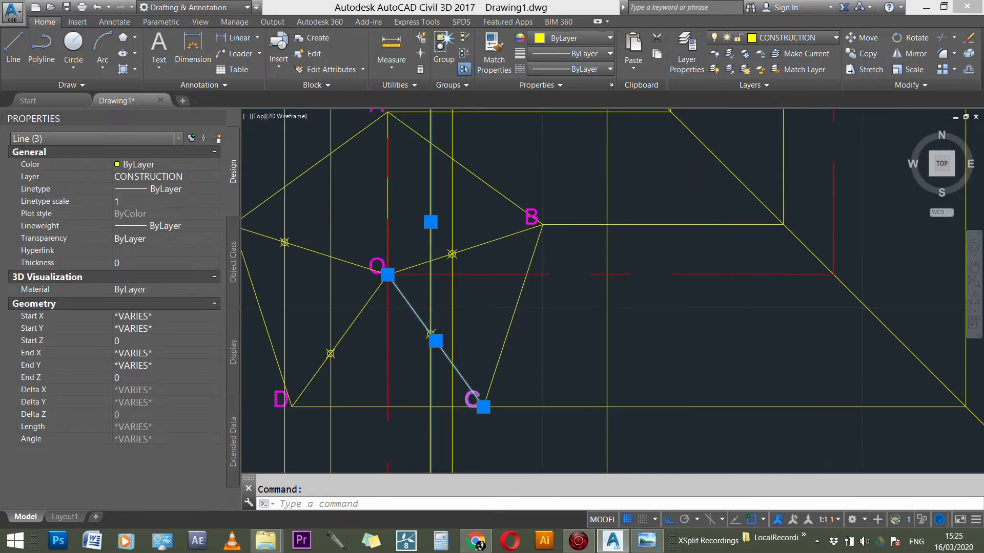
key("Escape")
Step: Check where the side view's edge OC meets the horizontal projection line from section point 3
scroll(654, 213, "up", 4)
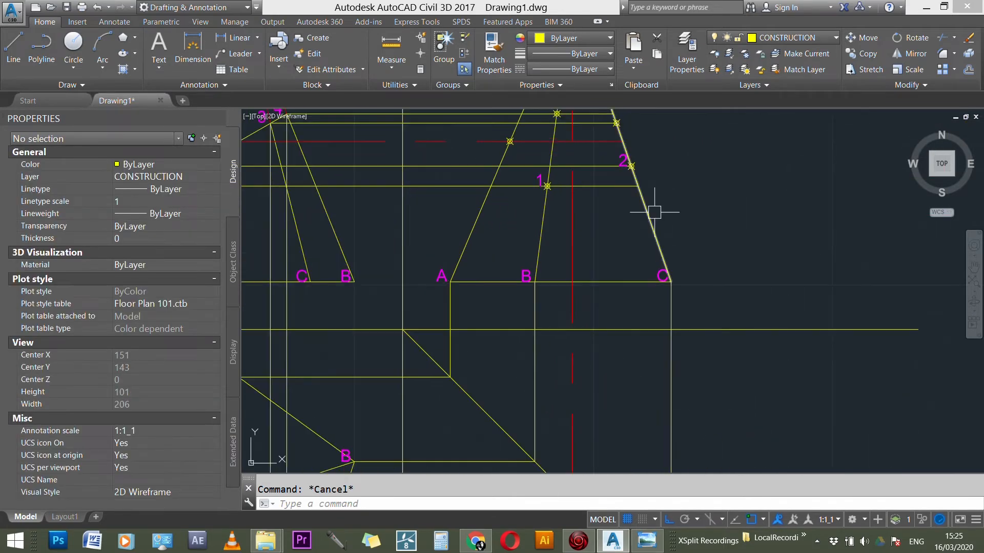
left_click(650, 218)
scroll(669, 279, "up", 3)
scroll(679, 295, "down", 7)
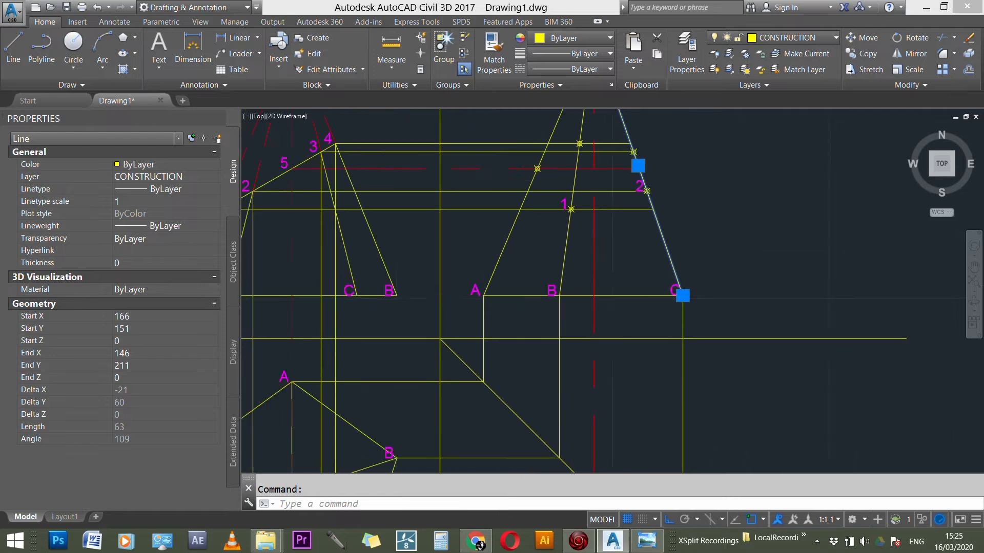
scroll(512, 221, "up", 4)
scroll(411, 204, "up", 2)
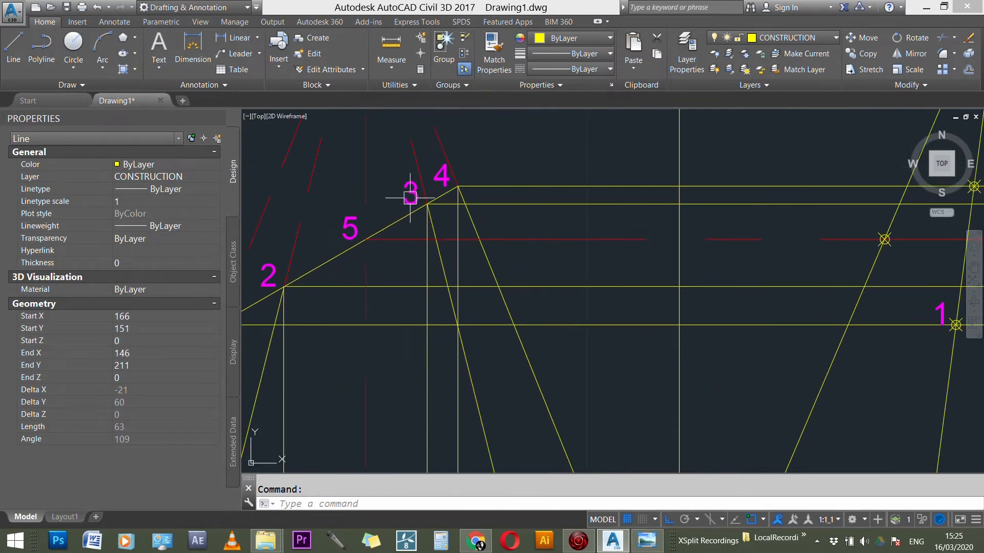
left_click(485, 204)
scroll(485, 203, "down", 3)
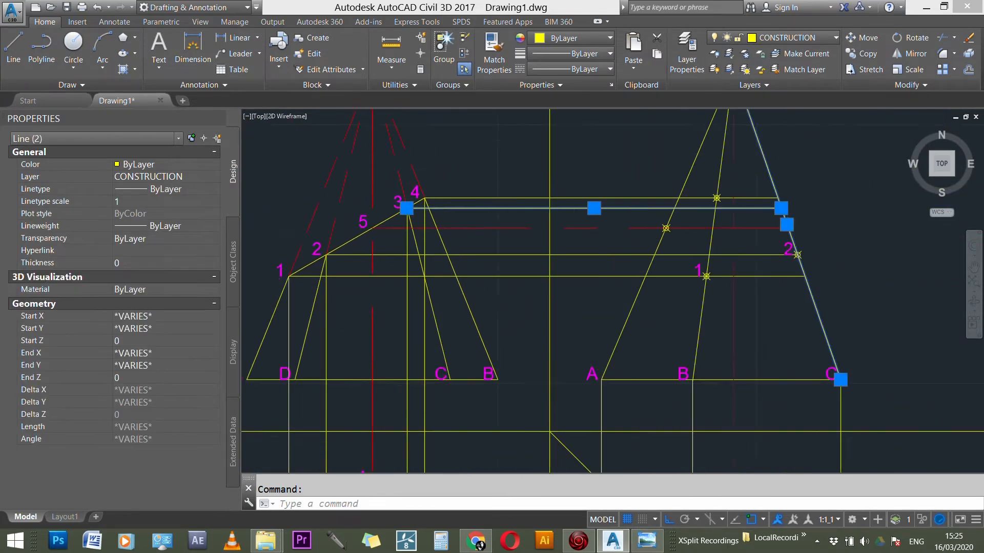
scroll(714, 215, "up", 4)
key("Escape")
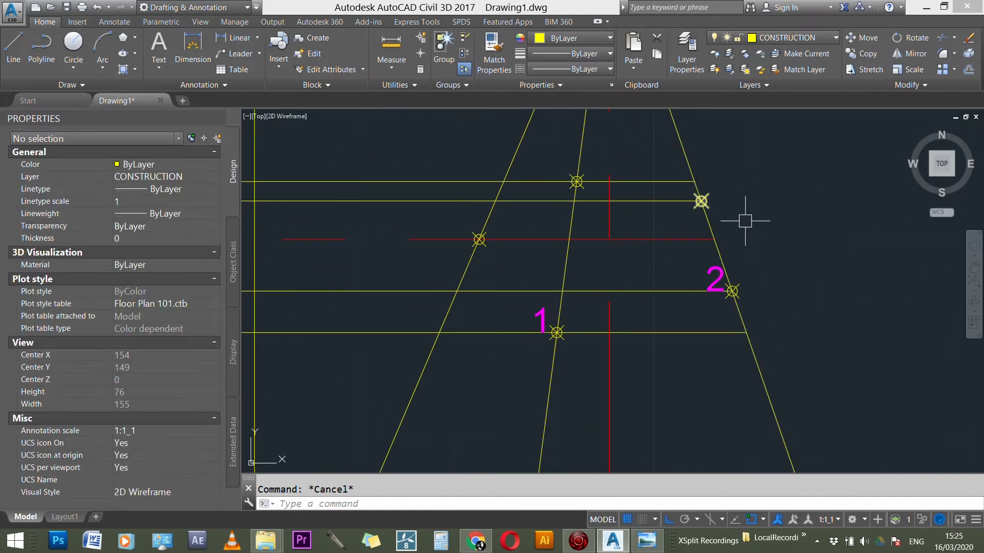
Step: Copy label 2 to the upper point on the side view's edge OC, at section point 3's projection line
type("CO")
key("Return")
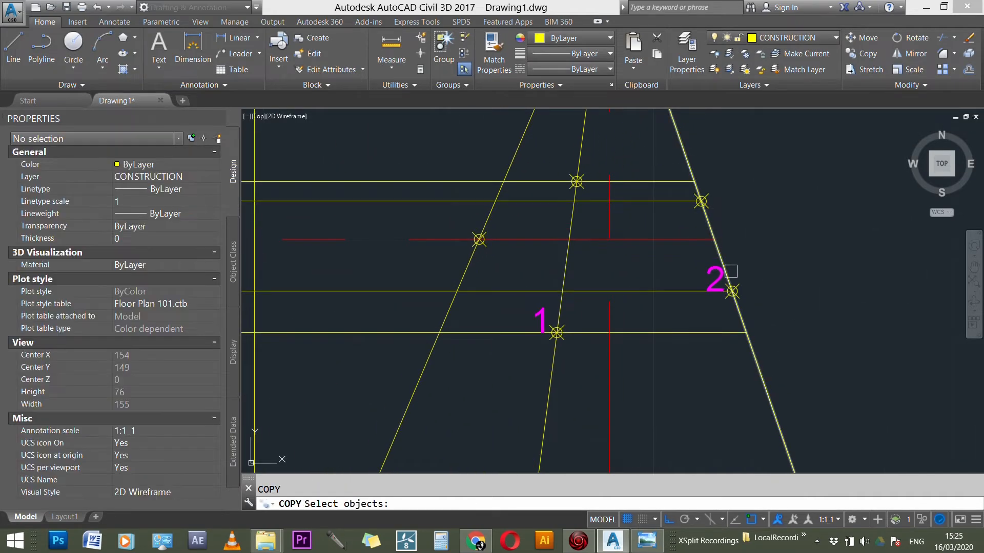
left_click(717, 274)
key("Return")
left_click(732, 291)
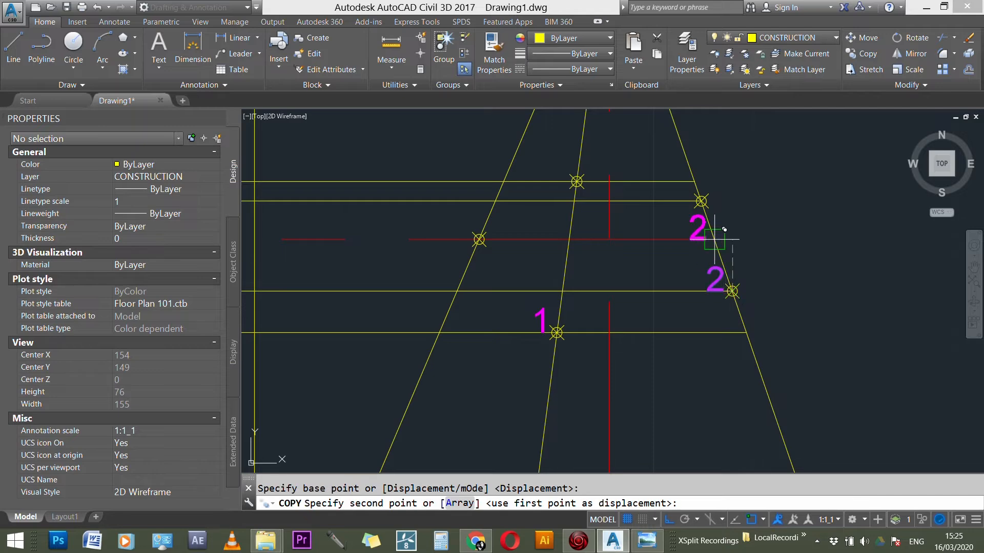
left_click(702, 201)
key("Escape")
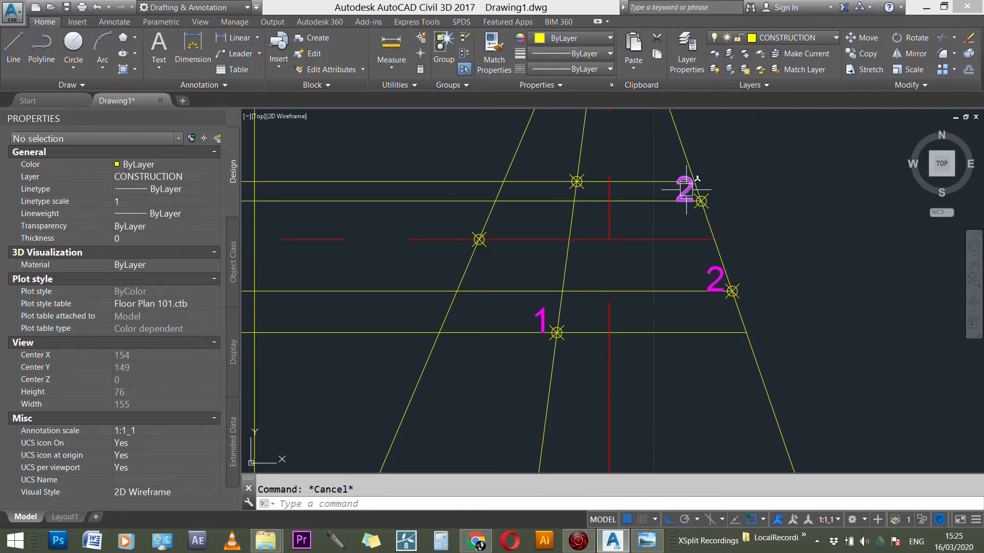
Step: Change the copied label at the upper point on the side view's edge OC to 3
double_click(688, 187)
type("3")
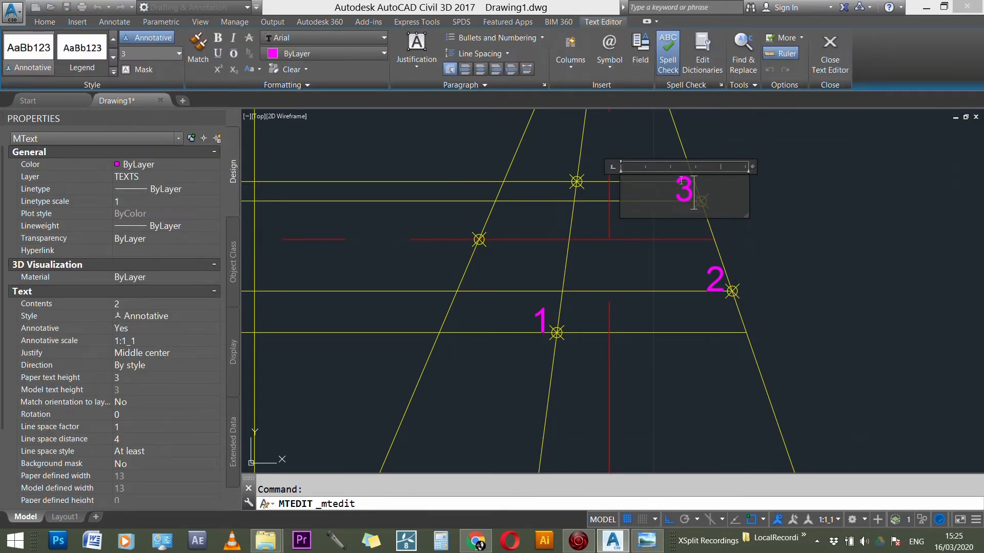
left_click(740, 246)
Step: Copy label 3 to the side view's unlabelled upper point on edge OB and the point on edge OA
scroll(741, 246, "down", 3)
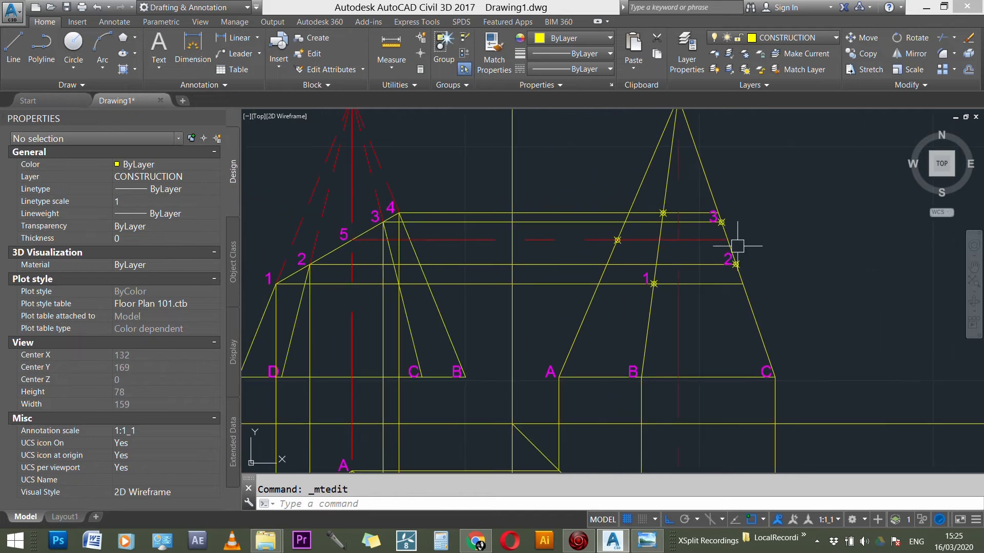
scroll(643, 190, "up", 2)
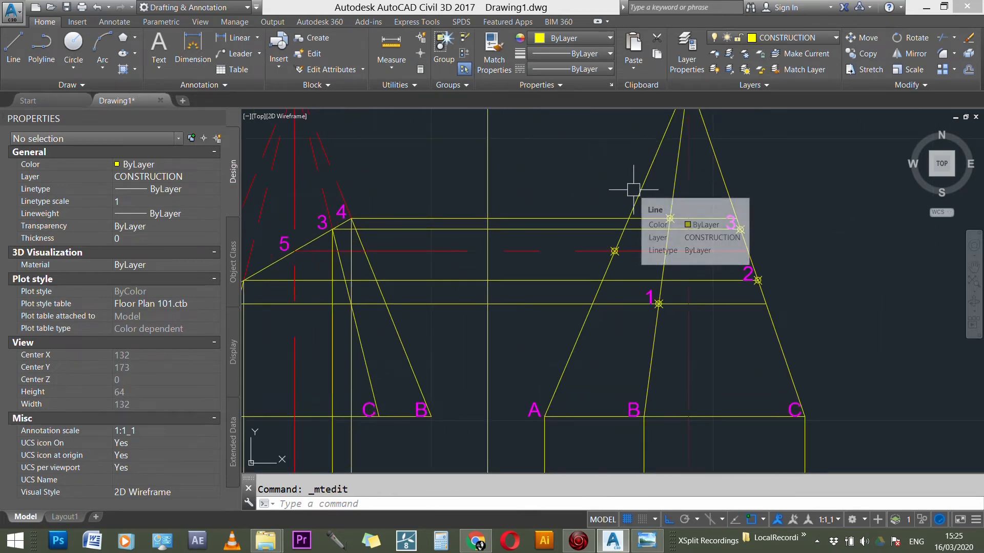
scroll(740, 235, "up", 1)
scroll(739, 236, "up", 2)
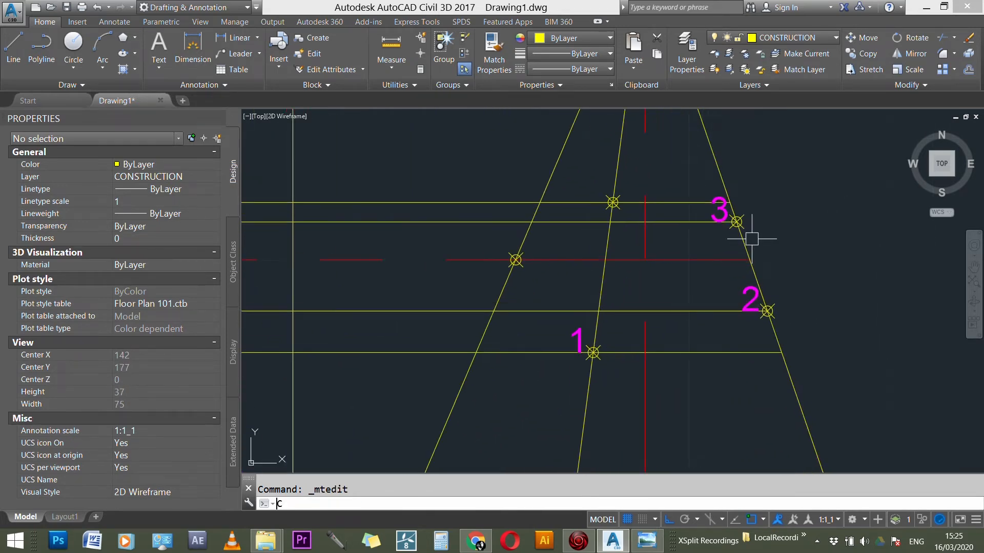
key("Return")
left_click(723, 209)
key("Return")
left_click(737, 221)
left_click(612, 202)
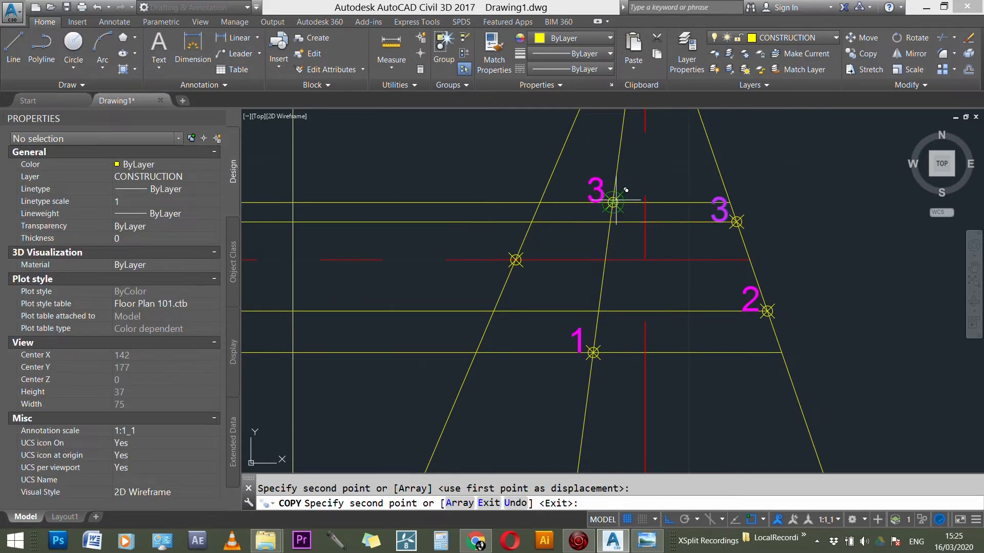
scroll(760, 223, "down", 2)
left_click(635, 240)
key("Escape")
Step: Change the copied label at the upper point on the side view's edge OB to 4 and the one on edge OA to 5
scroll(681, 205, "up", 2)
double_click(682, 205)
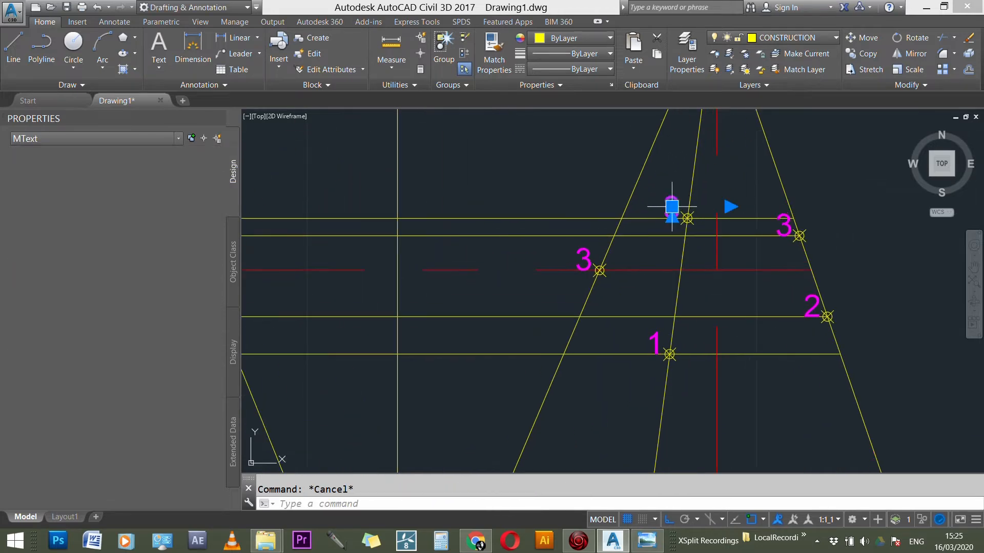
type("4")
left_click(679, 240)
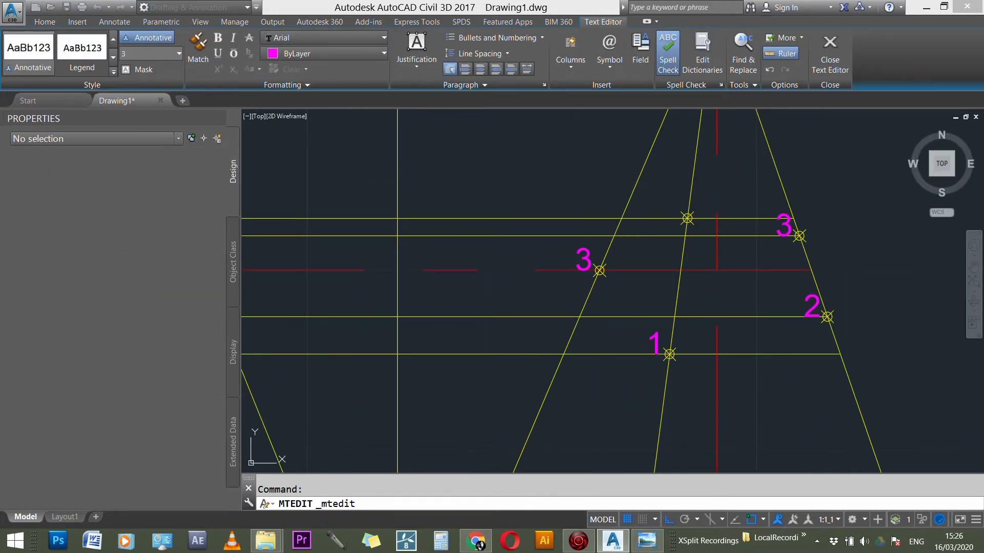
scroll(843, 255, "down", 2)
scroll(695, 265, "up", 2)
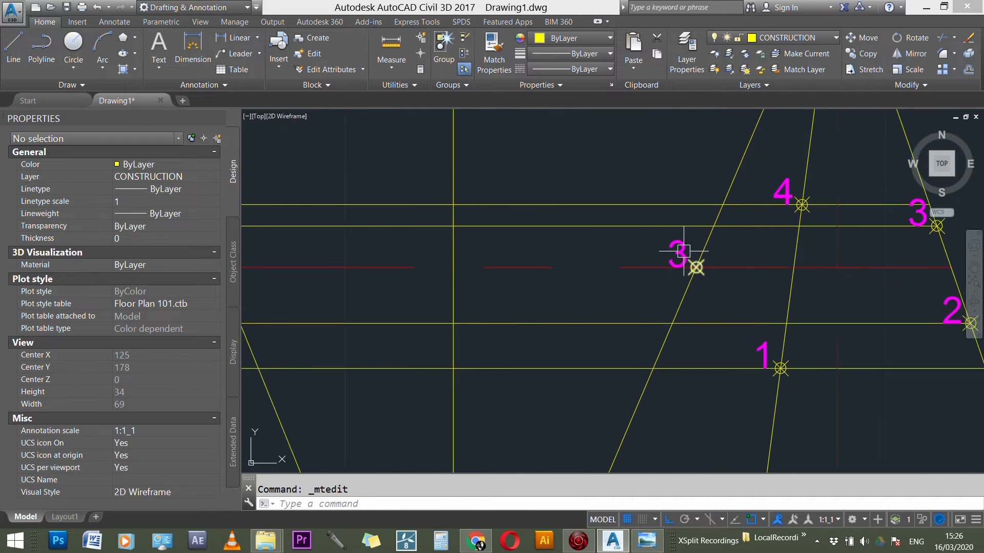
double_click(689, 253)
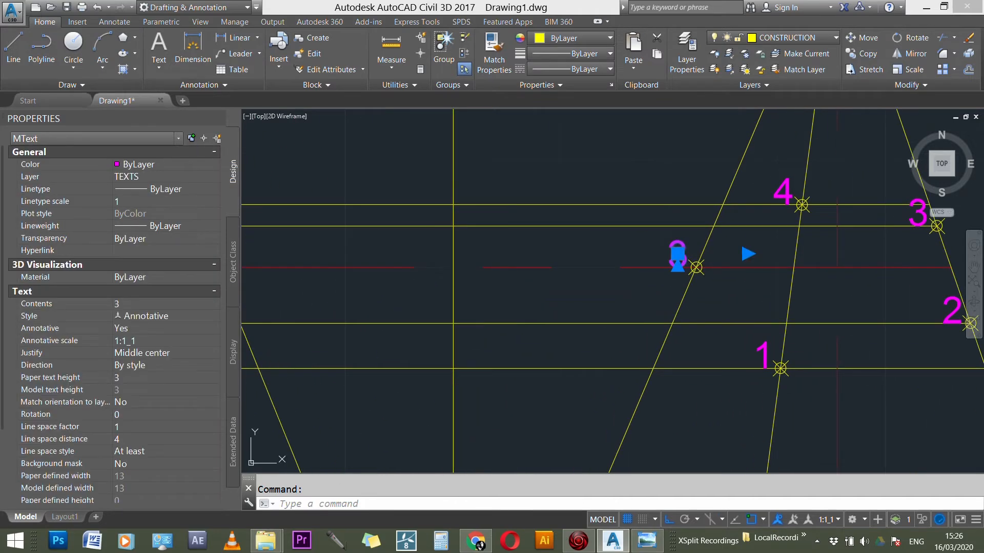
type("5")
left_click(608, 179)
scroll(761, 222, "down", 3)
scroll(826, 264, "down", 5)
scroll(733, 239, "down", 3)
scroll(656, 405, "up", 2)
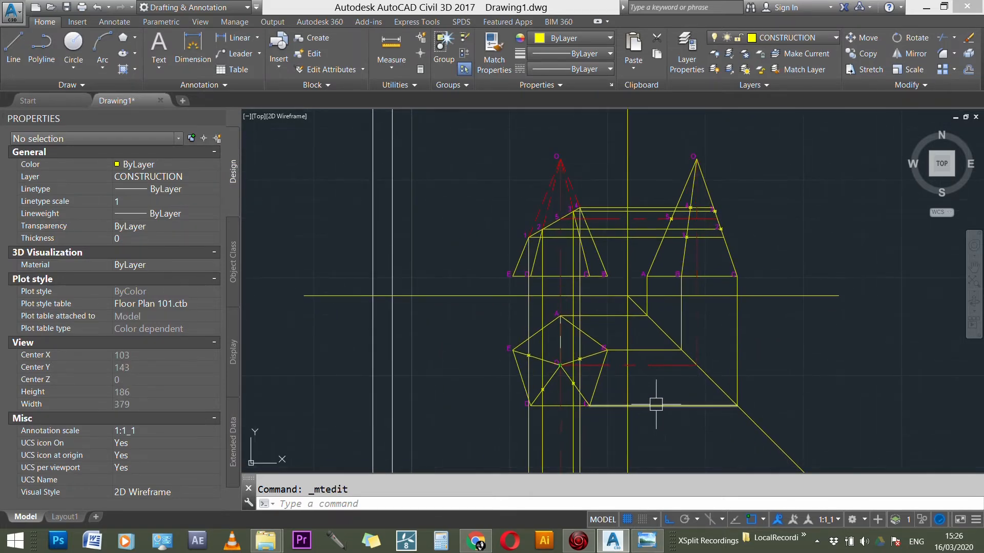
scroll(707, 194, "up", 1)
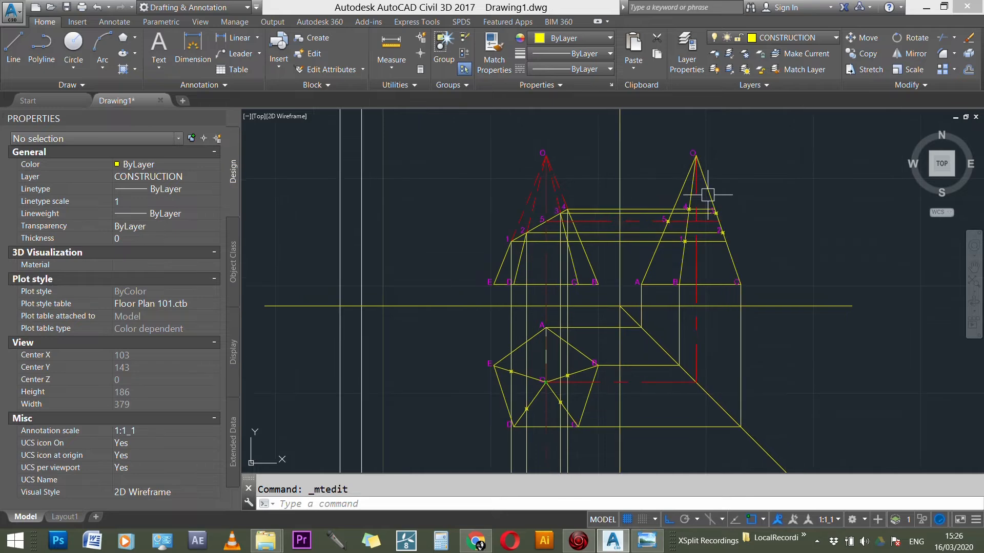
scroll(545, 395, "up", 2)
scroll(528, 402, "down", 2)
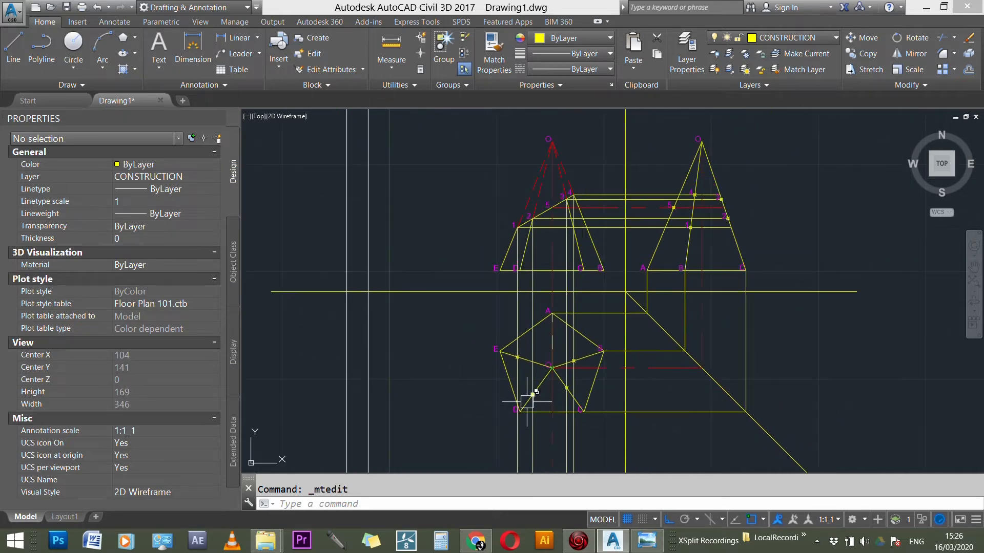
Step: Copy label 1 from the side view to the marked section point on the plan's edge OE
scroll(532, 394, "up", 3)
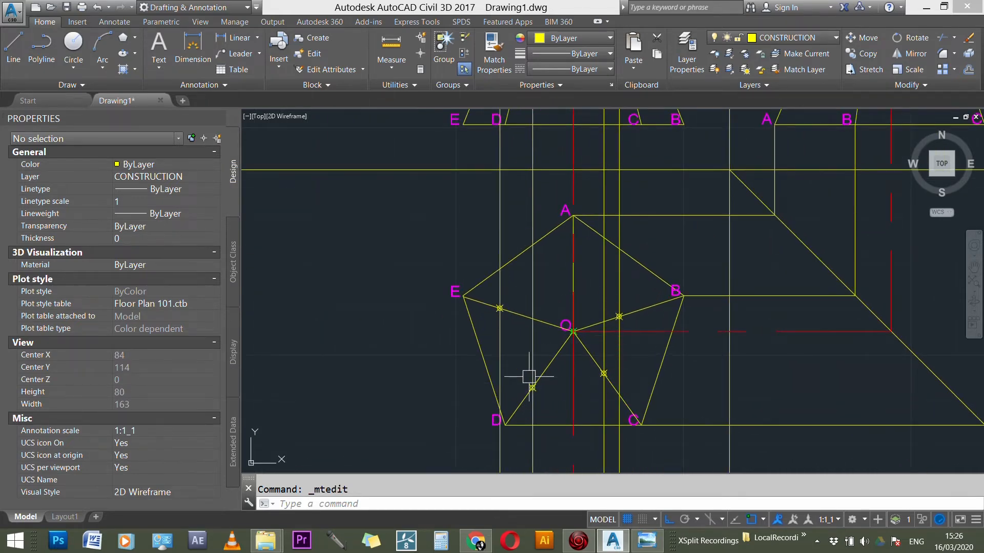
scroll(385, 318, "down", 5)
scroll(603, 211, "up", 2)
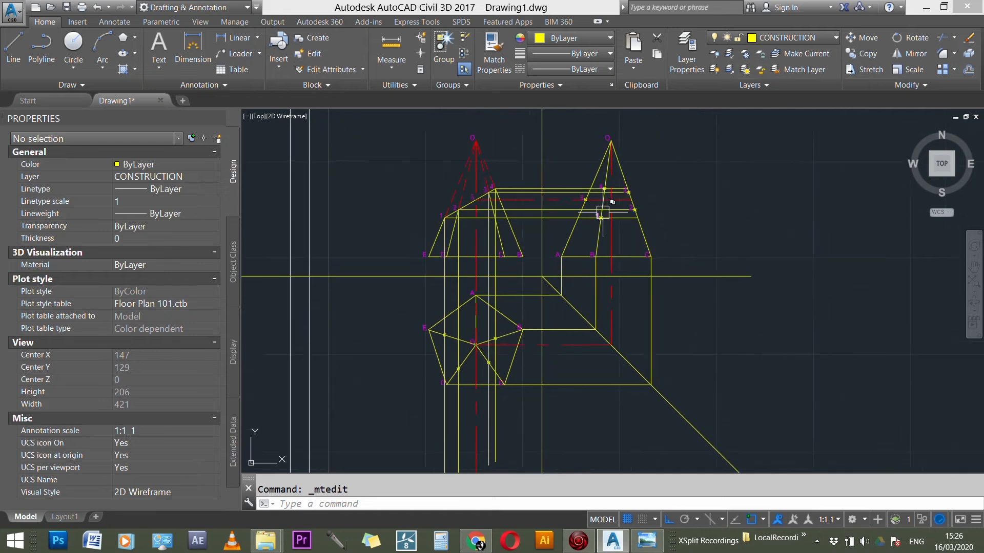
scroll(594, 211, "up", 3)
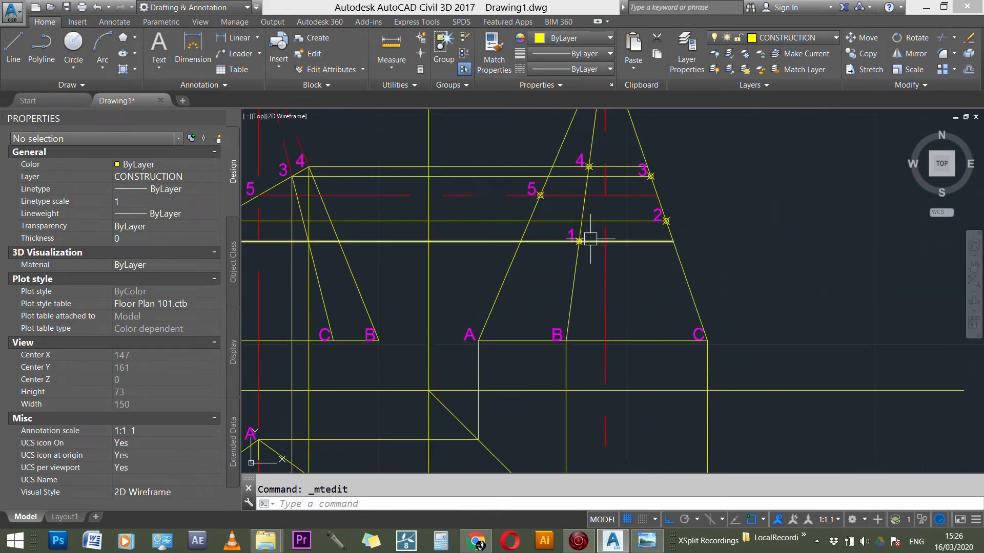
key("Return")
scroll(587, 236, "up", 4)
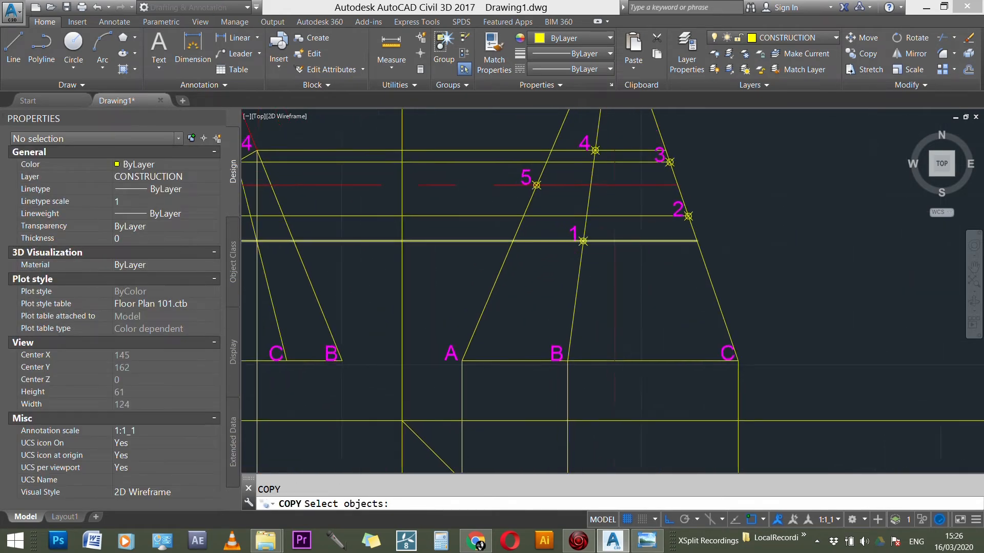
left_click(579, 227)
key("Return")
left_click(597, 242)
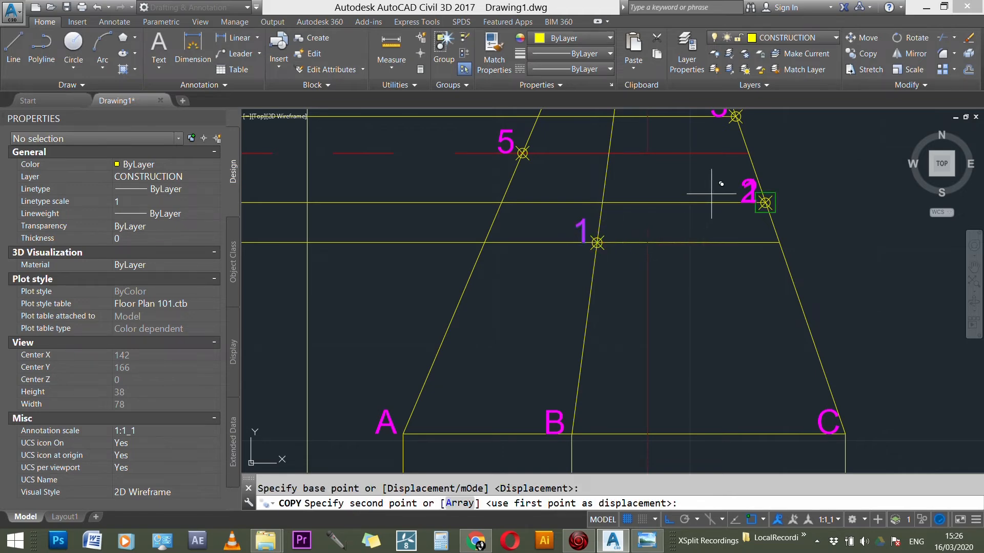
scroll(738, 195, "down", 7)
scroll(543, 366, "up", 3)
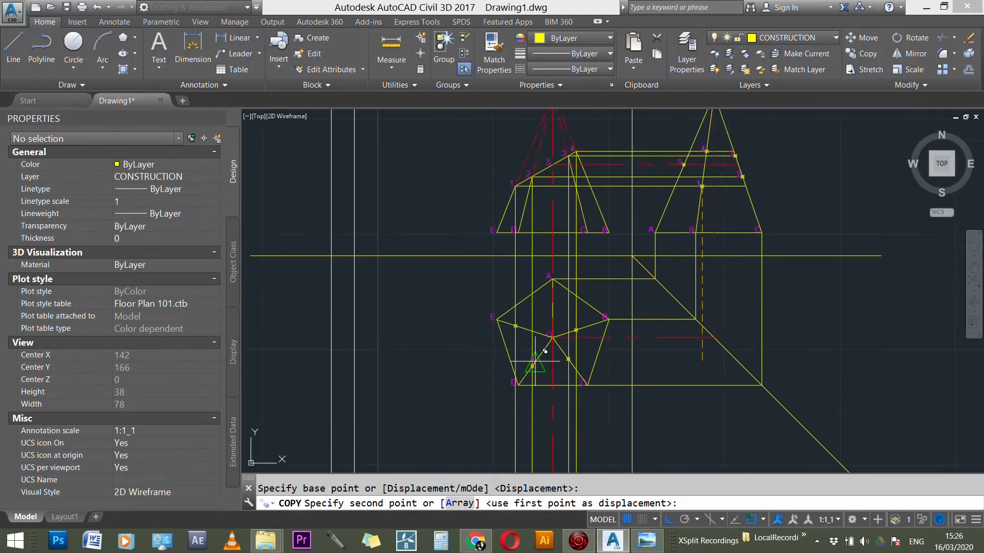
middle_click_drag(509, 192, 521, 236)
scroll(521, 235, "down", 3)
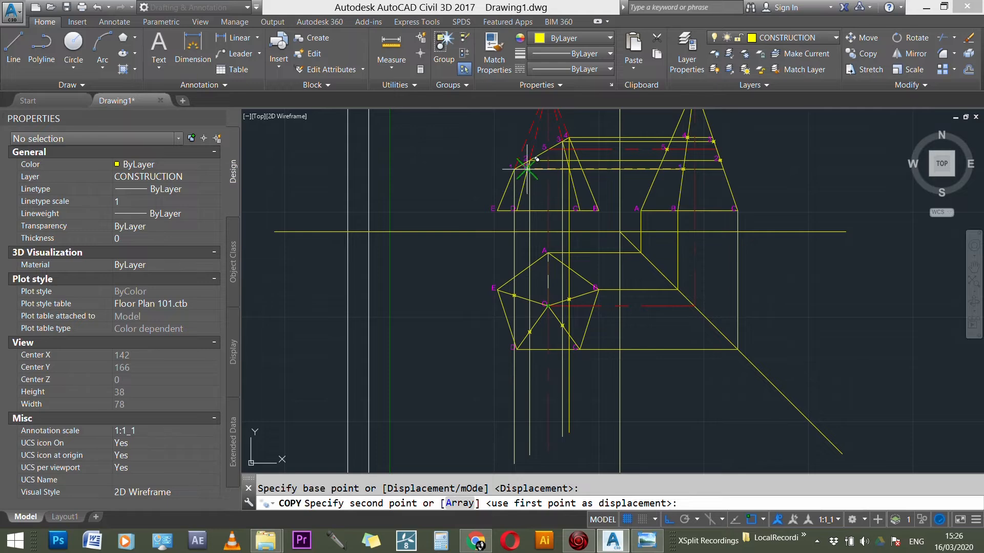
scroll(515, 186, "up", 2)
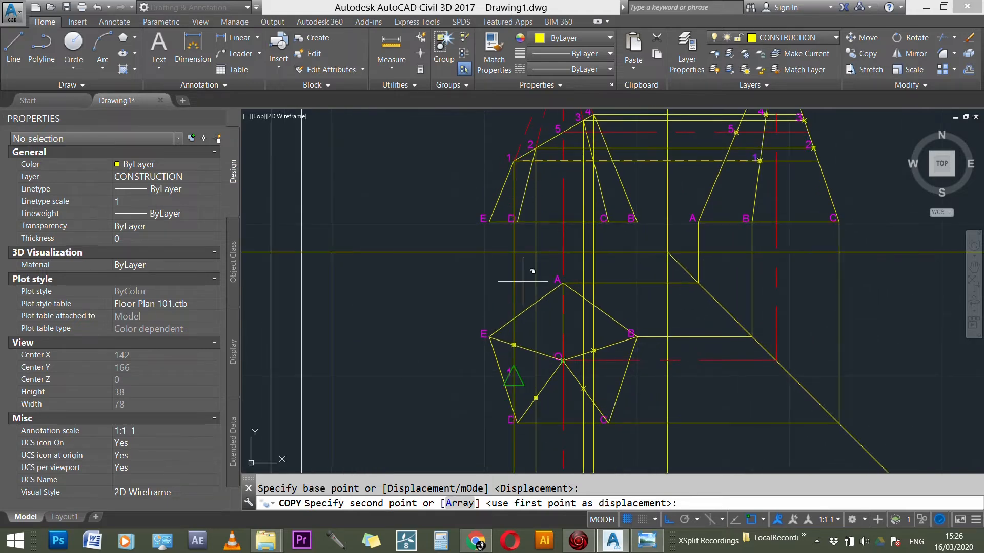
scroll(522, 335, "up", 5)
left_click(496, 359)
Step: Place another copy of label 1 at the marked point on the plan's edge OD and change that copy to 2
scroll(502, 279, "down", 3)
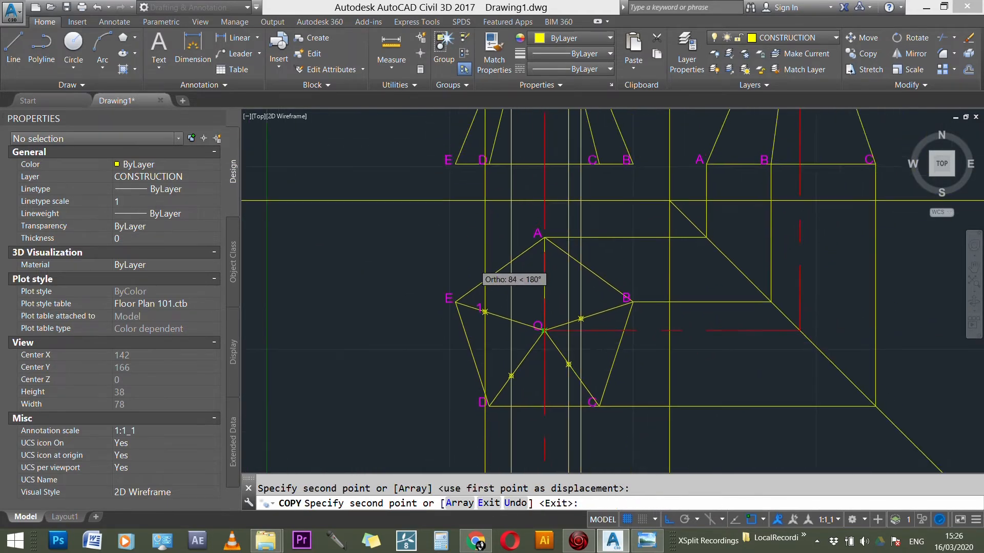
scroll(547, 305, "down", 2)
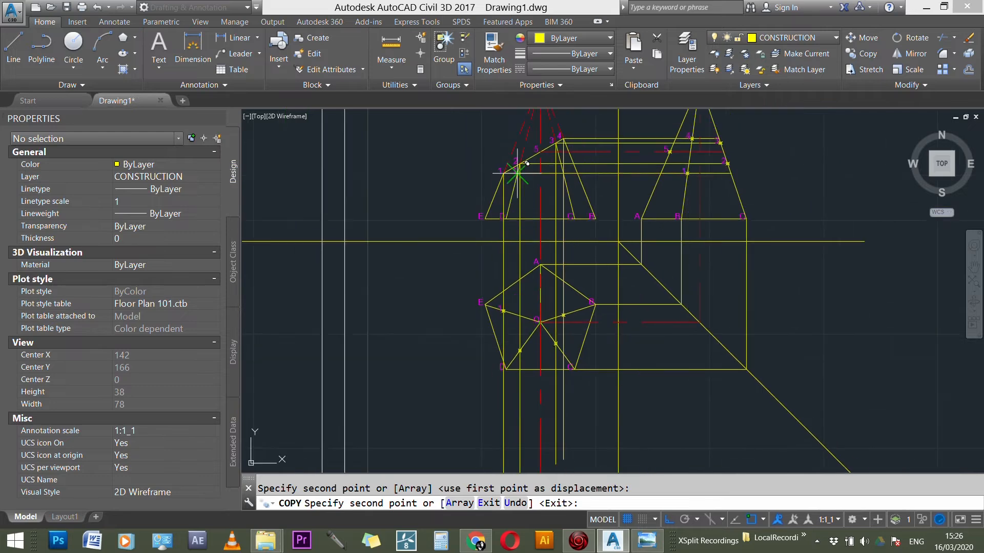
scroll(531, 334, "up", 5)
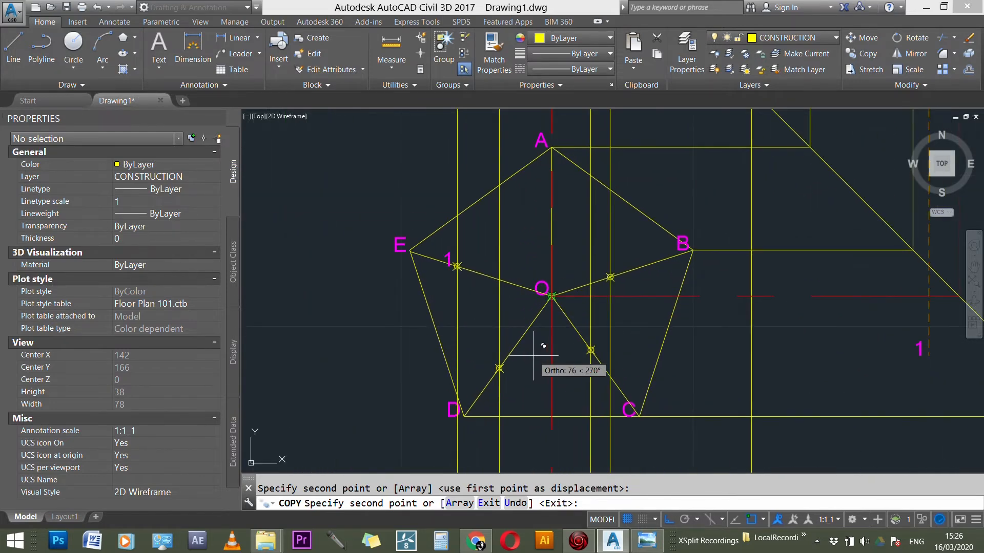
left_click(499, 368)
scroll(509, 358, "up", 4)
key("Escape")
double_click(476, 358)
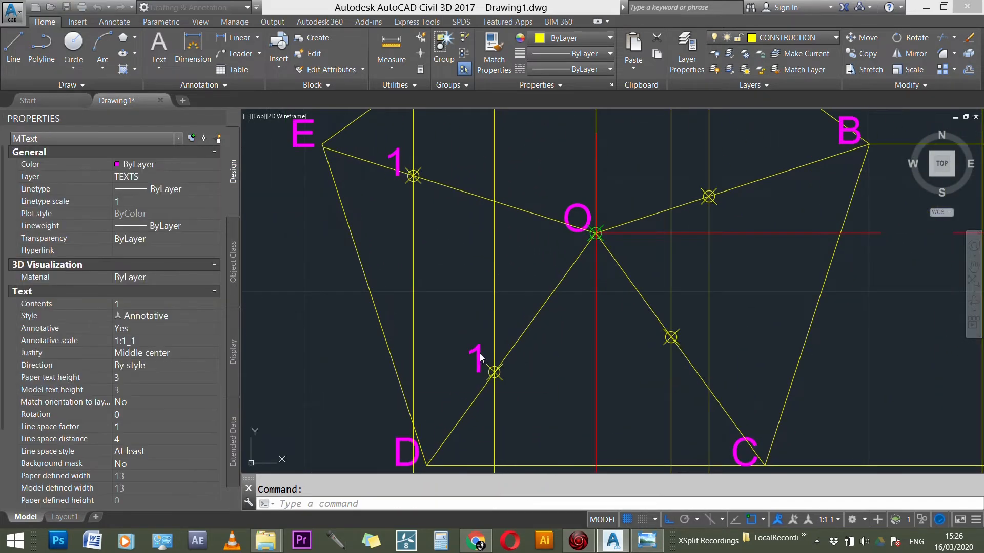
left_click(461, 315)
Step: Copy label 2 from the plan's edge OD to the marked section point on edge OC
type("CO")
key("Return")
left_click(477, 357)
key("Return")
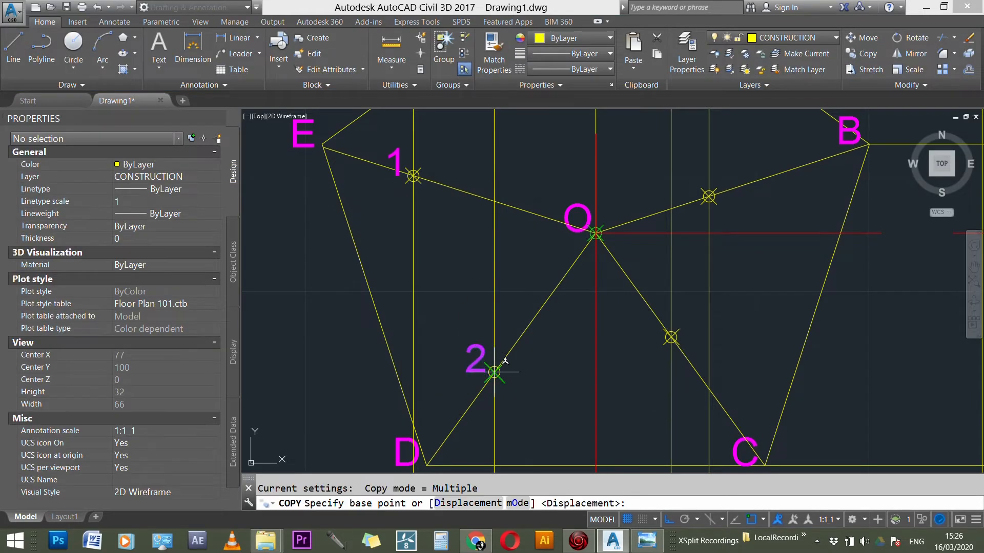
left_click(494, 372)
scroll(538, 297, "down", 8)
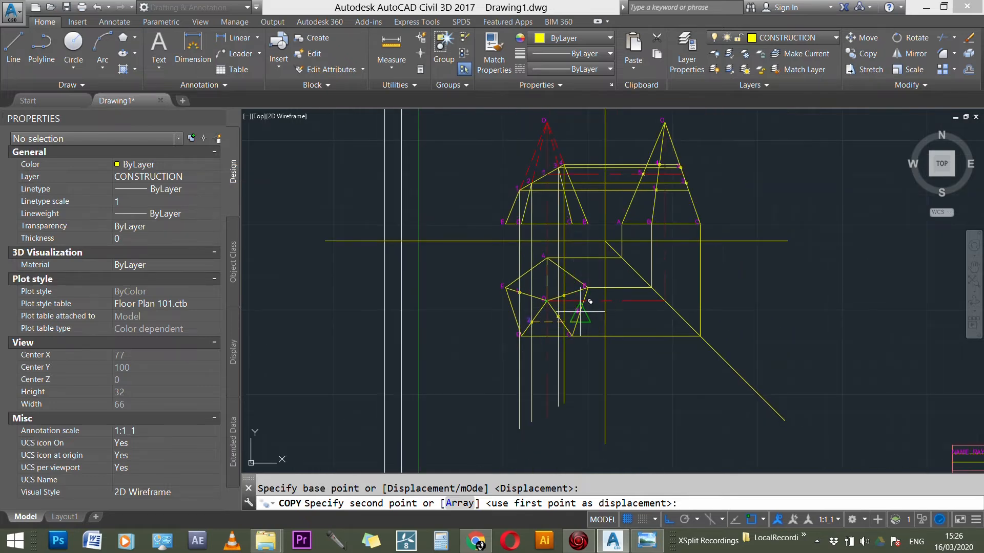
scroll(591, 305, "up", 1)
scroll(599, 311, "up", 5)
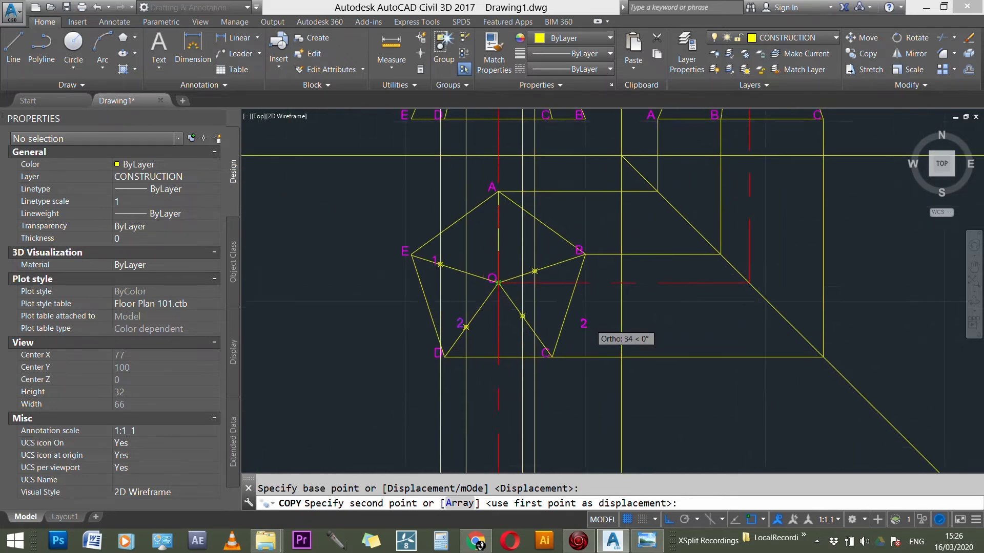
left_click(491, 306)
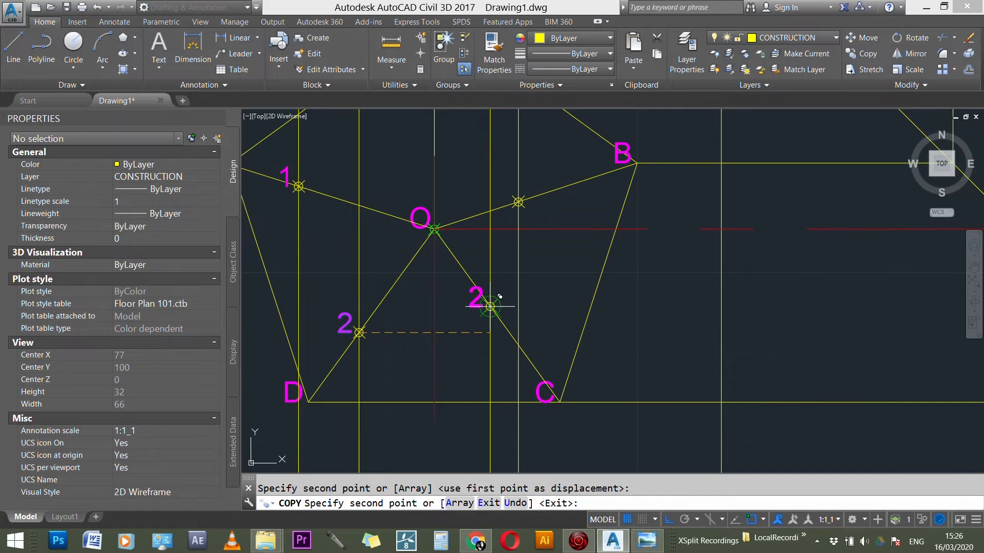
scroll(484, 299, "up", 3)
key("Escape")
Step: Change the copied label at the marked point on the plan's edge OC to 3
left_click(468, 305)
double_click(467, 305)
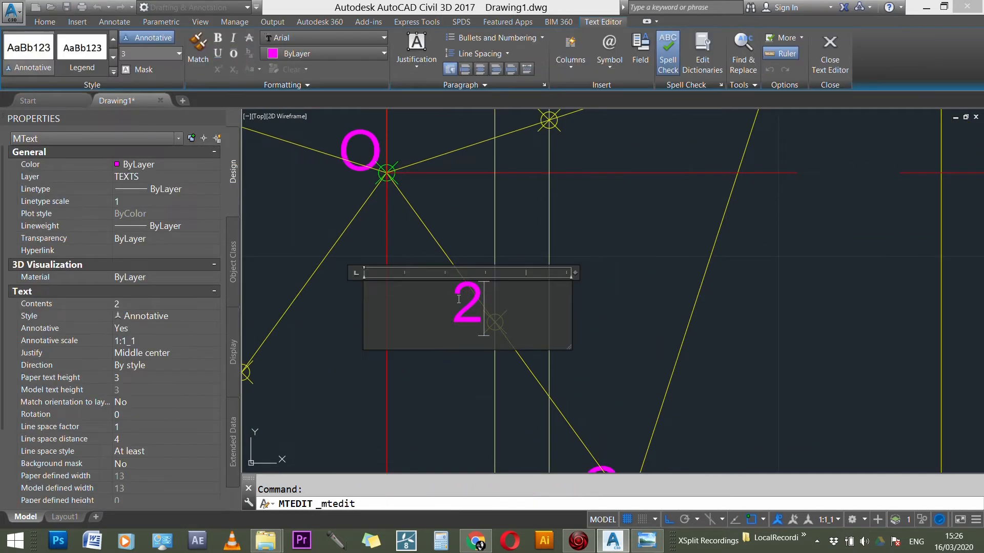
type("3")
left_click(483, 325)
Step: Copy label 3 from the plan's edge OC to the marked section point on edge OB
type("CO")
key("Return")
left_click(487, 327)
key("Return")
left_click(495, 323)
scroll(492, 338, "down", 5)
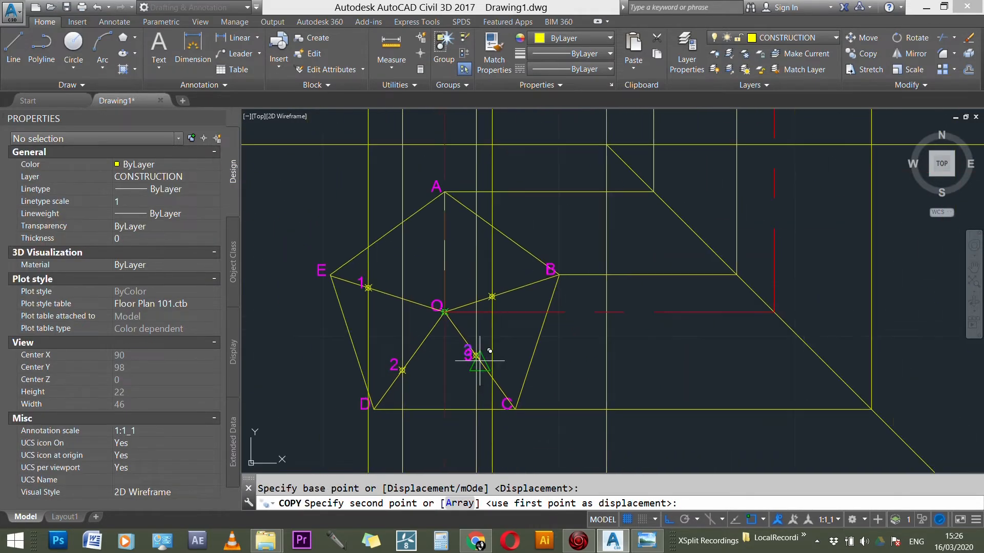
scroll(536, 335, "down", 7)
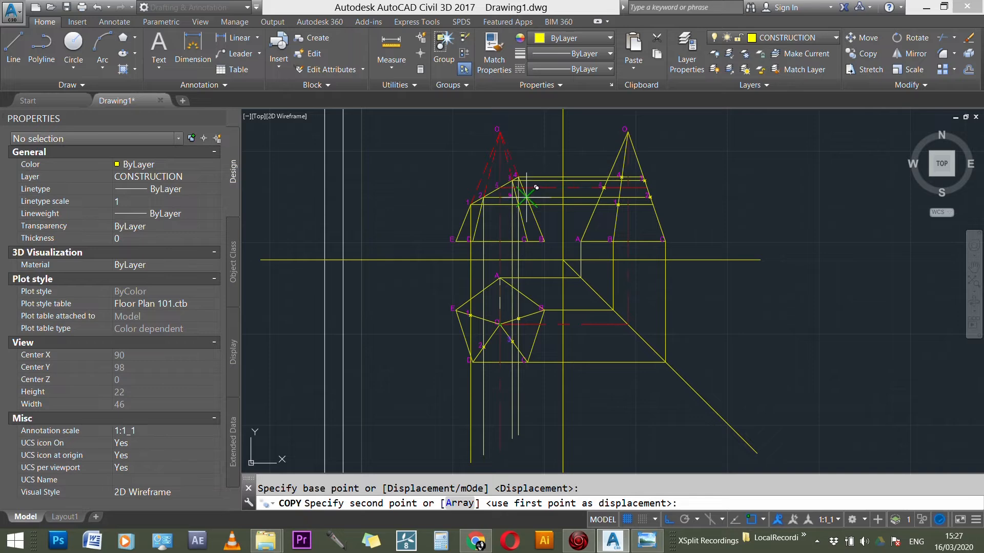
scroll(527, 198, "up", 3)
scroll(513, 308, "up", 5)
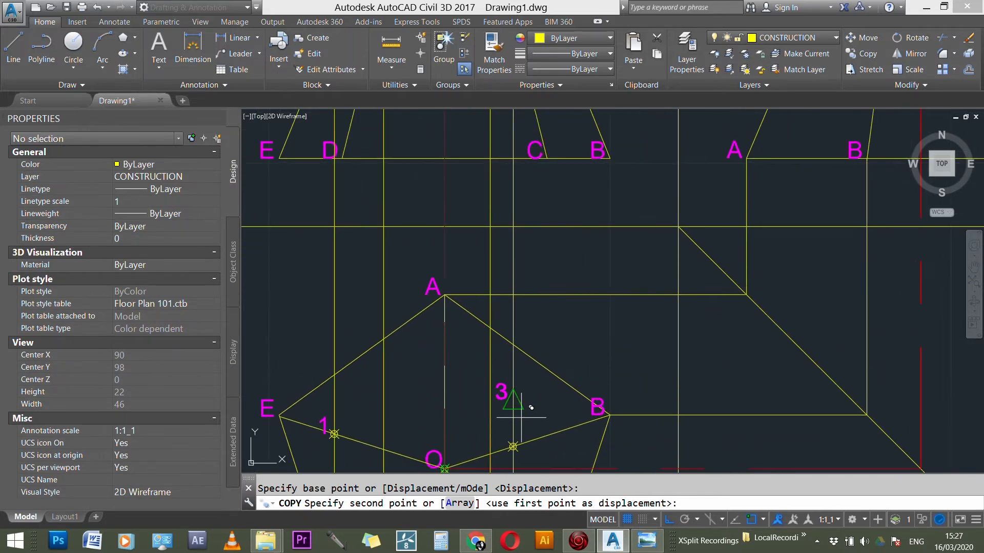
left_click(513, 446)
scroll(491, 404, "up", 4)
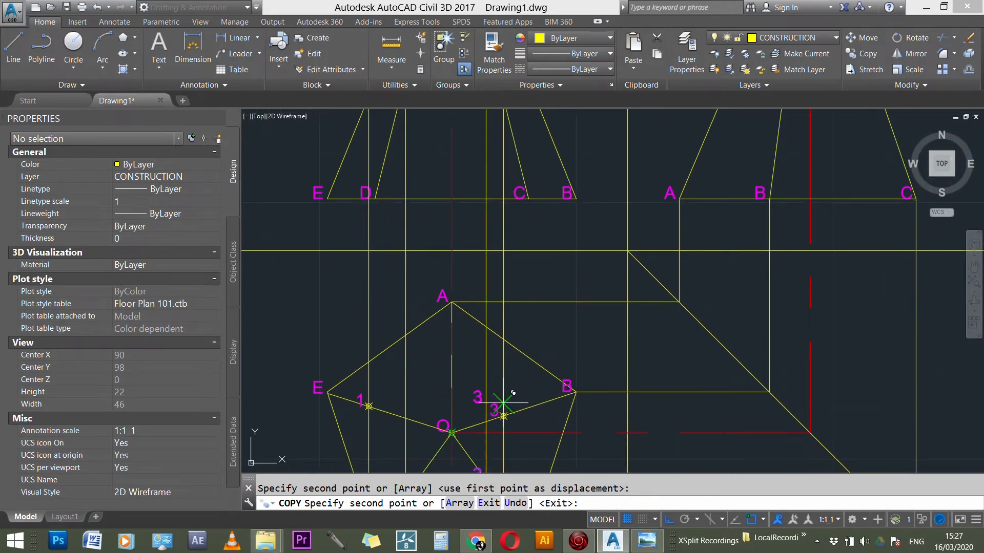
key("Escape")
Step: Change the copied label at the marked point on the plan's edge OB to 4
scroll(517, 418, "up", 1)
double_click(507, 405)
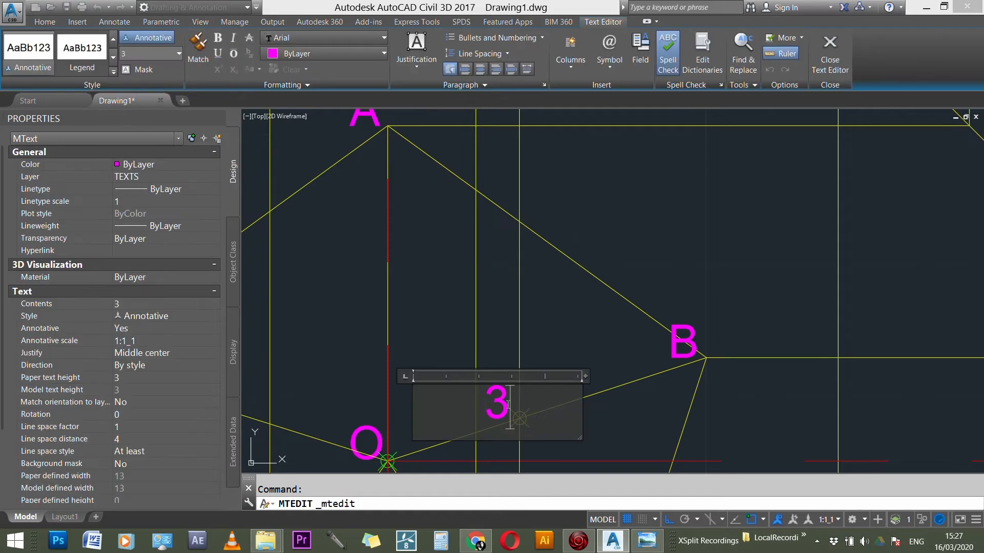
type("4")
left_click(522, 357)
Step: Make DIMENSIONS the current layer
scroll(522, 357, "down", 6)
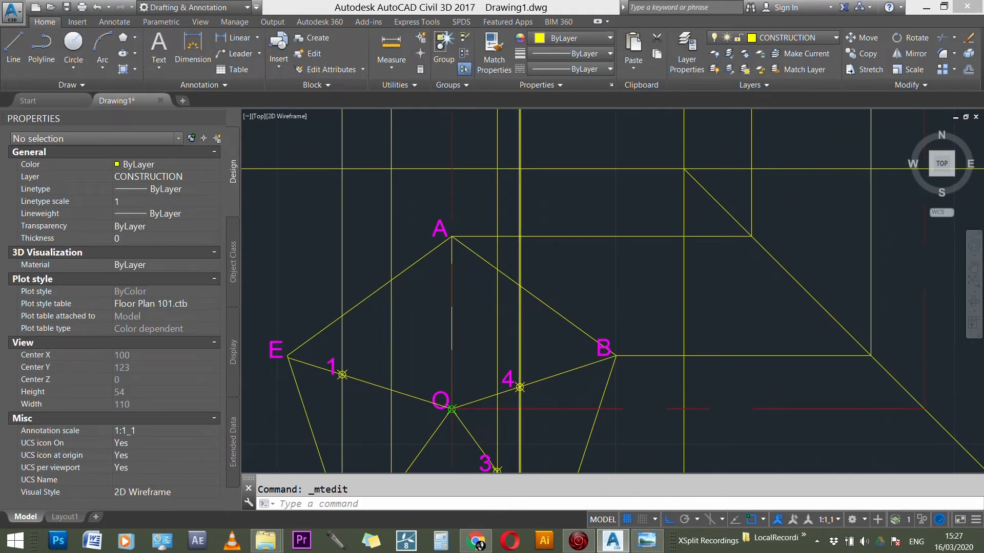
scroll(520, 353, "down", 3)
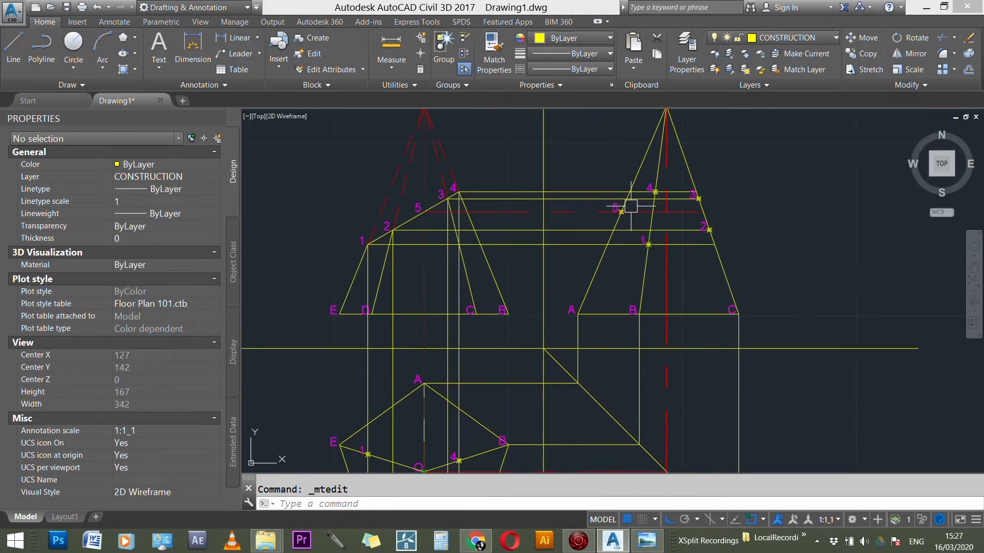
scroll(629, 203, "up", 5)
scroll(630, 201, "down", 5)
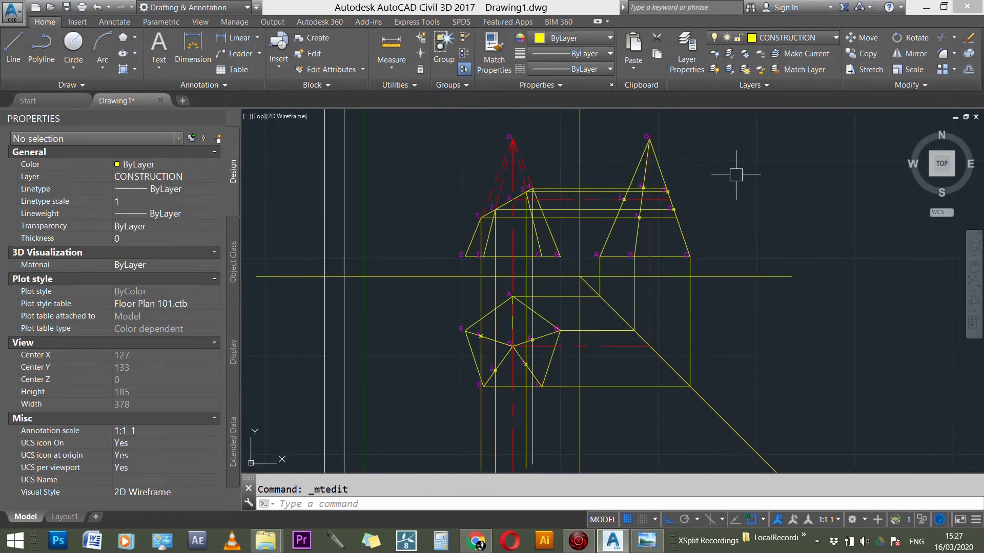
scroll(666, 188, "up", 4)
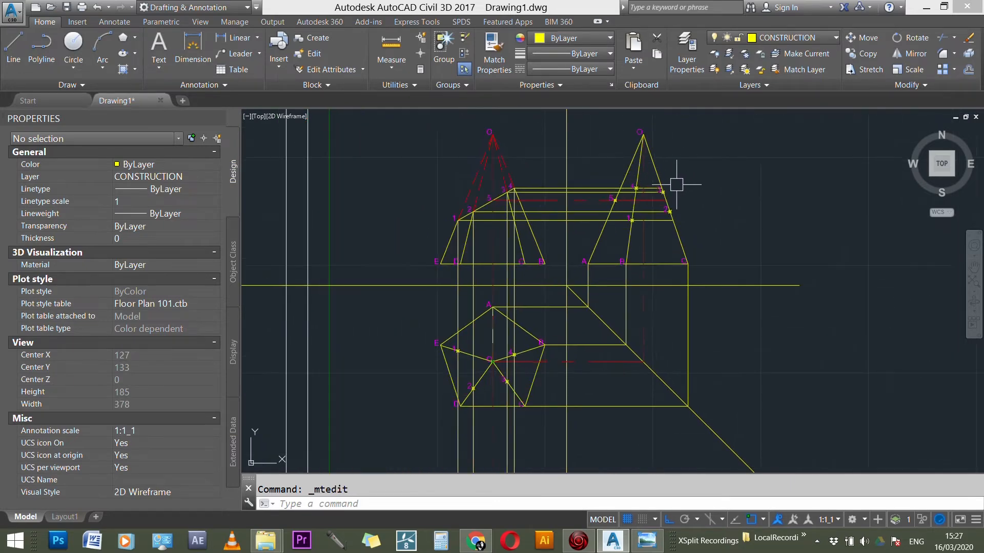
key("Escape")
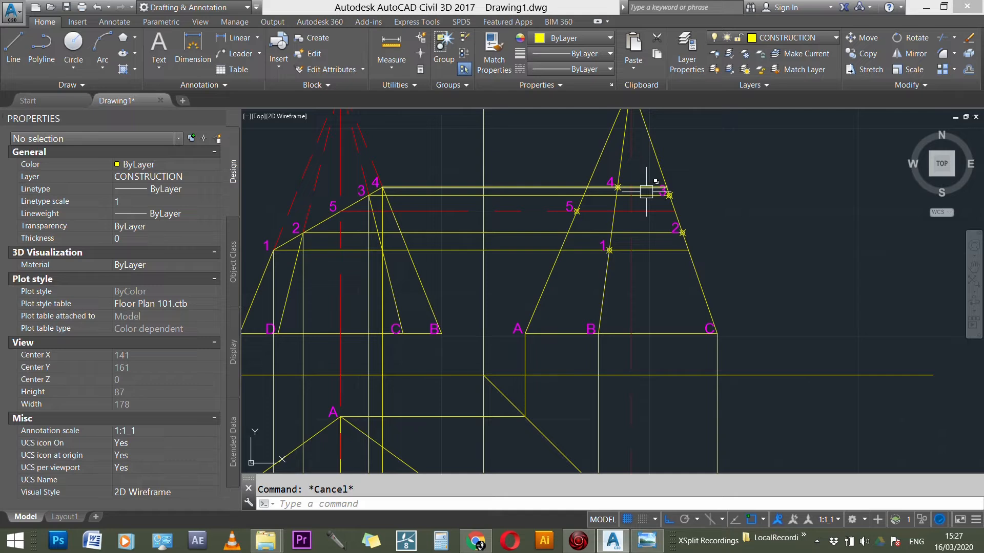
left_click(790, 39)
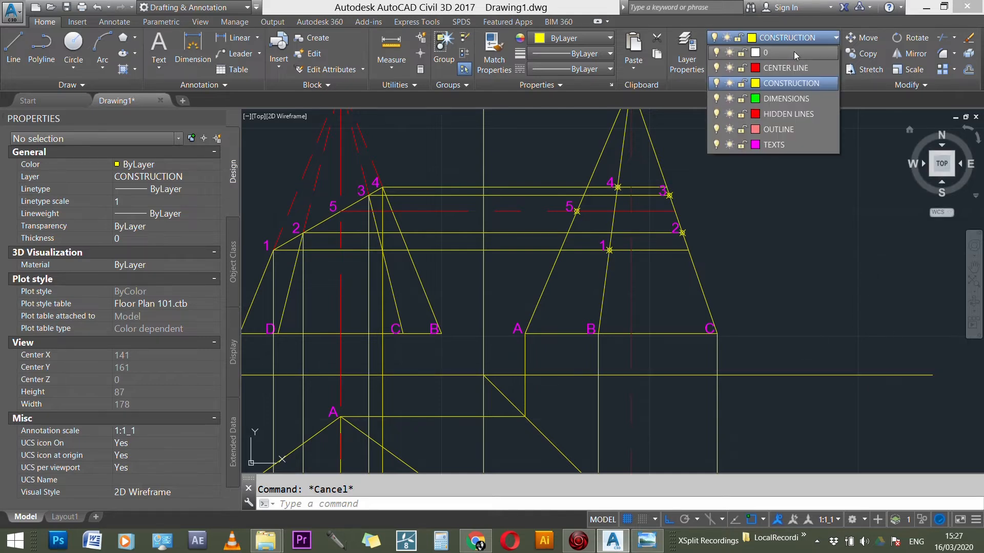
left_click(787, 98)
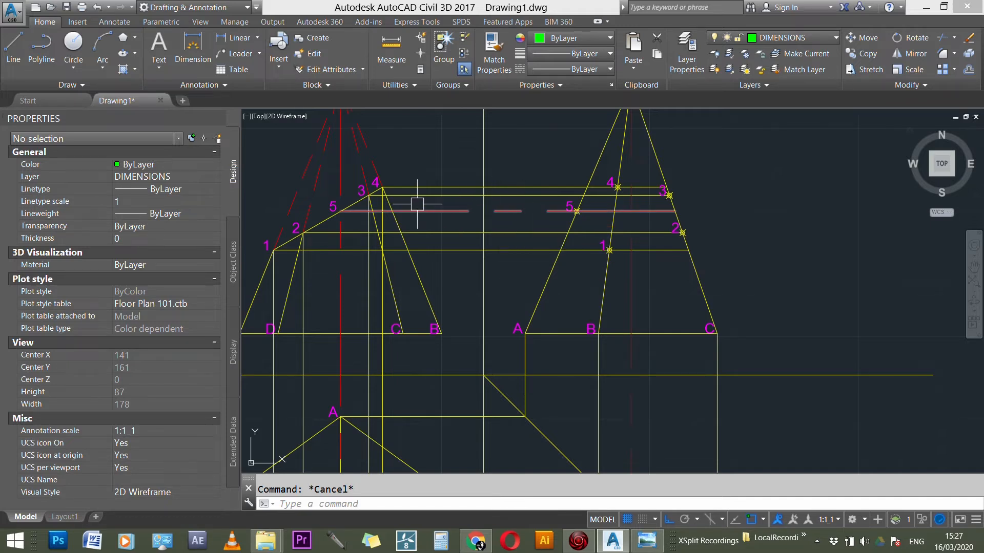
Step: Draw a horizontal projection line from section point 5 in the front view to point 5 on the side view's edge OA
key("space")
key("Escape")
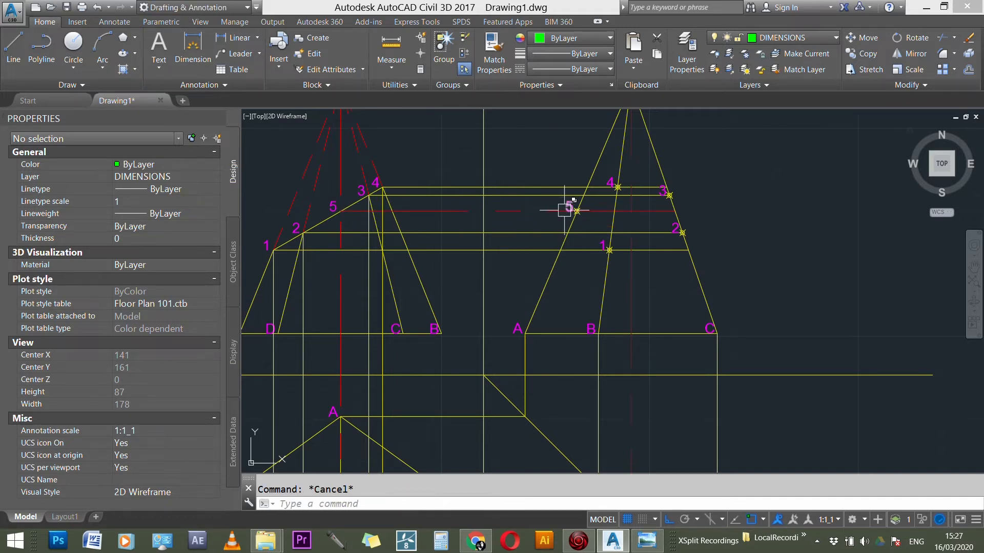
type("l")
key("Return")
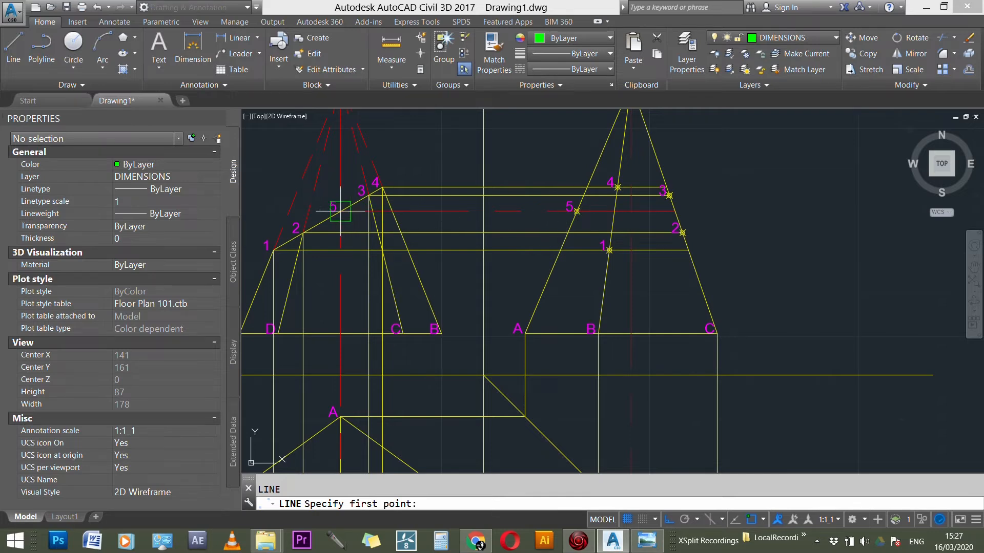
left_click(340, 211)
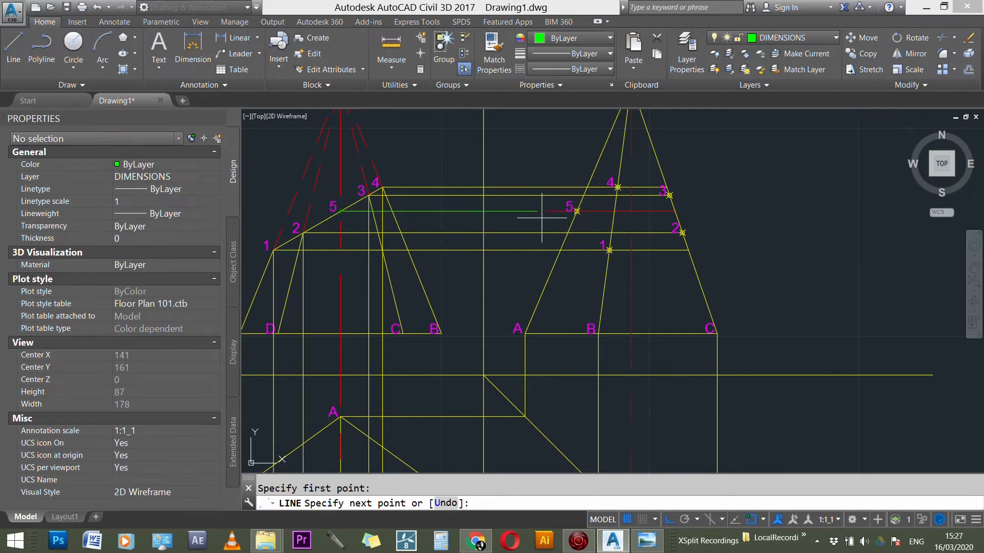
left_click(577, 211)
Step: Continue the projection line vertically down from the side view's point 5 to just past the diagonal transfer line
scroll(597, 160, "down", 2)
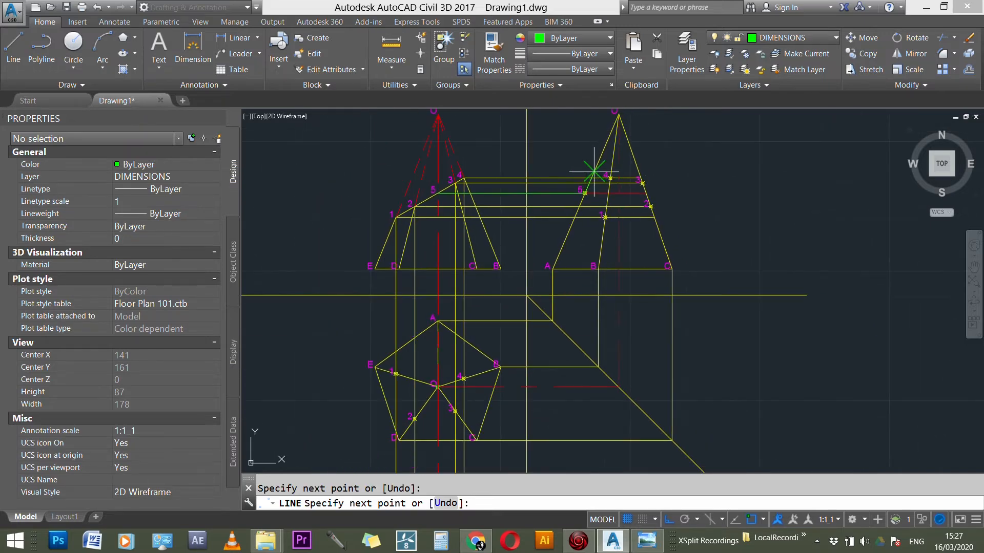
scroll(594, 173, "up", 2)
scroll(594, 172, "down", 2)
scroll(578, 352, "up", 1)
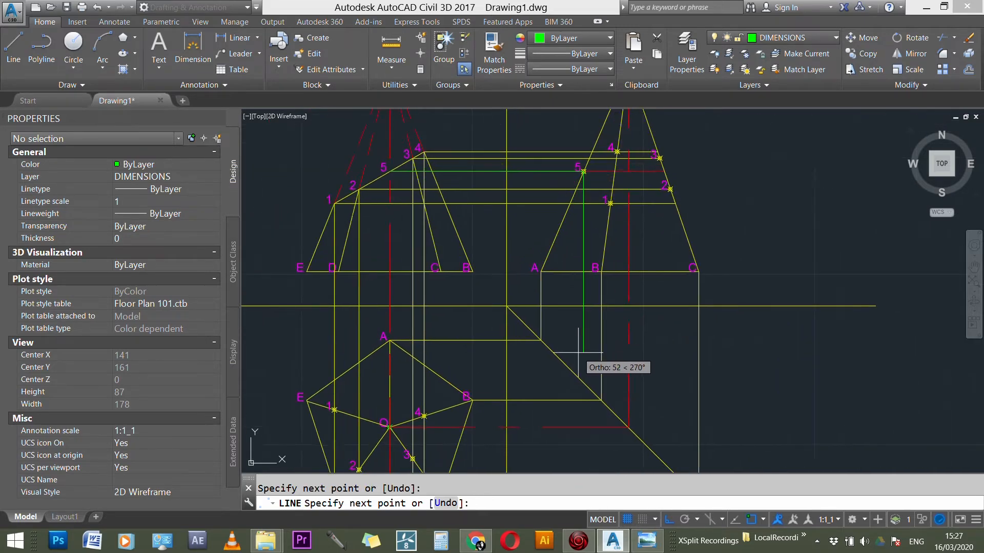
scroll(578, 353, "up", 1)
left_click(584, 420)
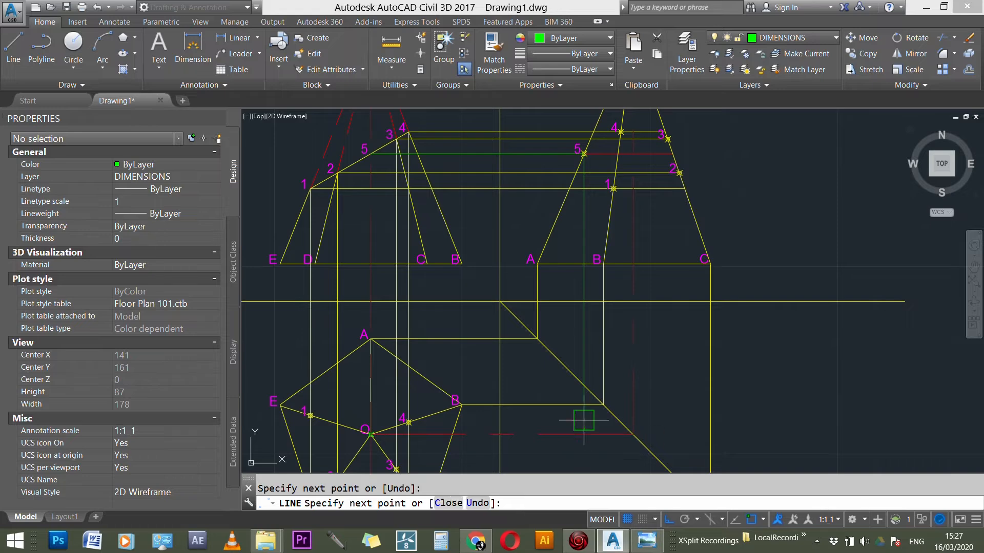
Step: Draw a horizontal projection line from where point 5's vertical projector meets the diagonal transfer line, across the plan past edge OA
key("Escape")
scroll(584, 387, "up", 3)
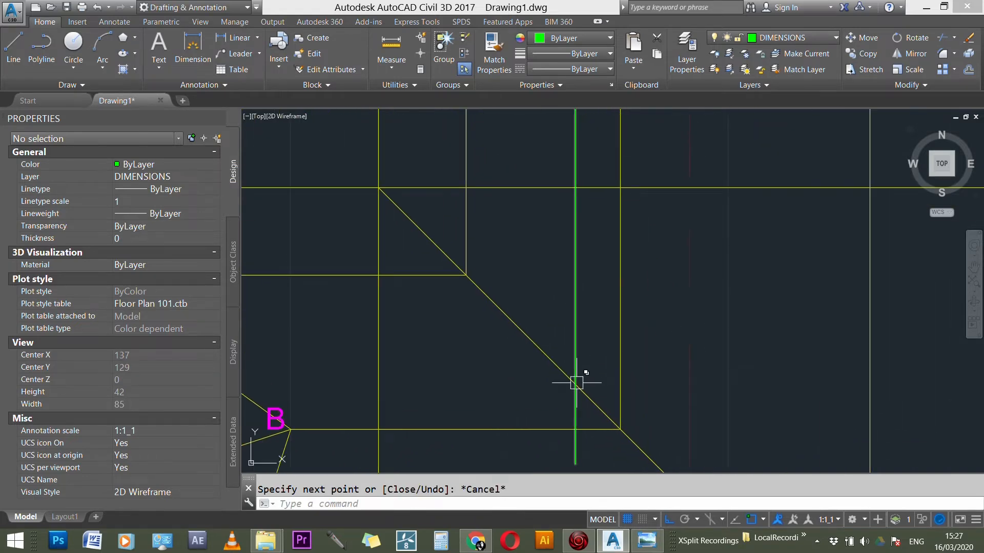
type("L")
key("Return")
left_click(576, 383)
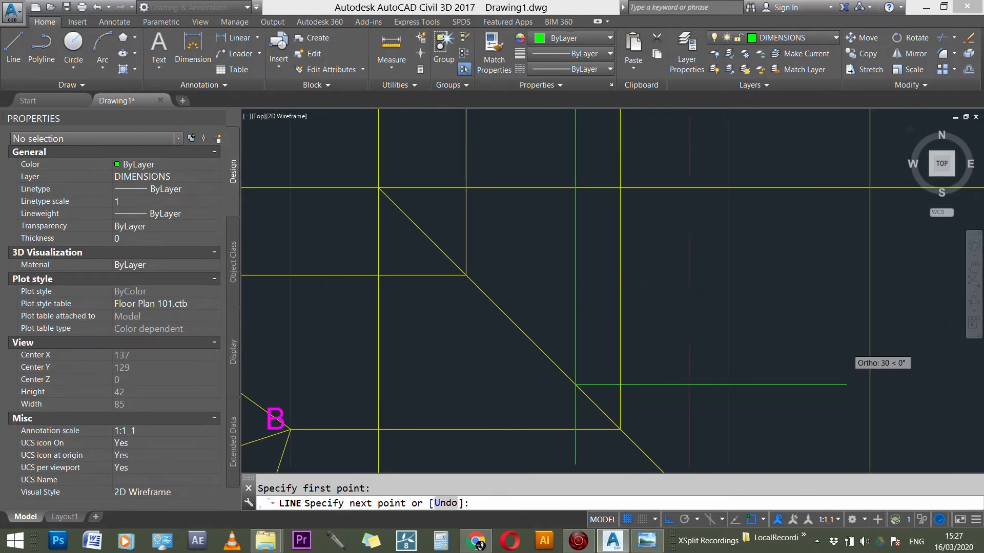
scroll(715, 366, "down", 3)
left_click(270, 349)
key("Escape")
scroll(510, 363, "down", 3)
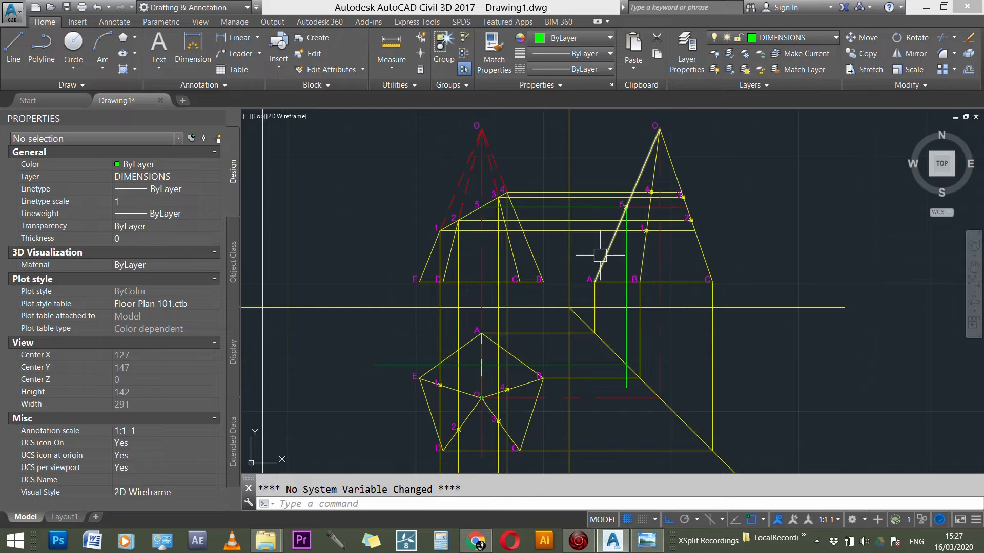
Step: Make CONSTRUCTION the current layer and place a point where the horizontal projection line crosses the plan's edge OA
scroll(629, 353, "up", 1)
scroll(629, 354, "up", 1)
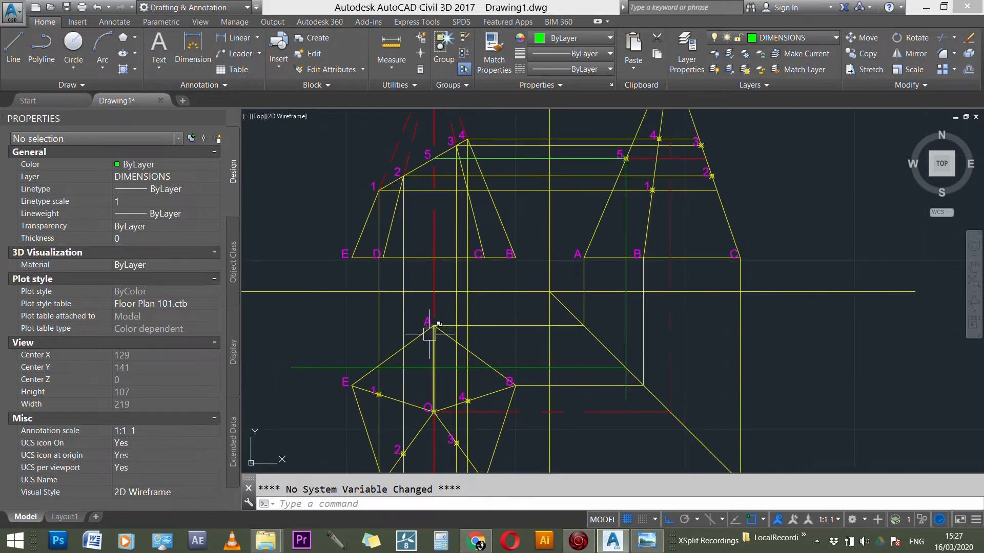
scroll(434, 369, "up", 4)
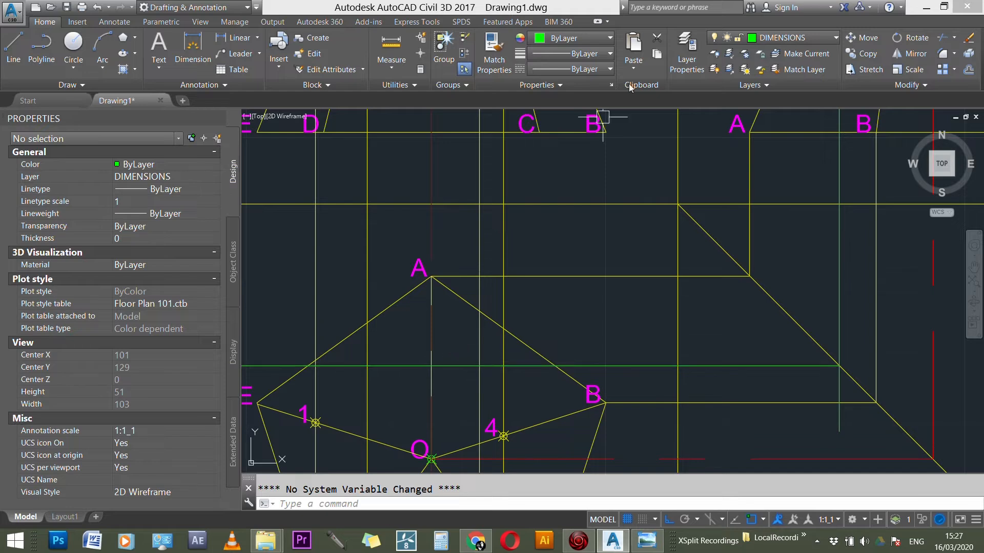
left_click(785, 38)
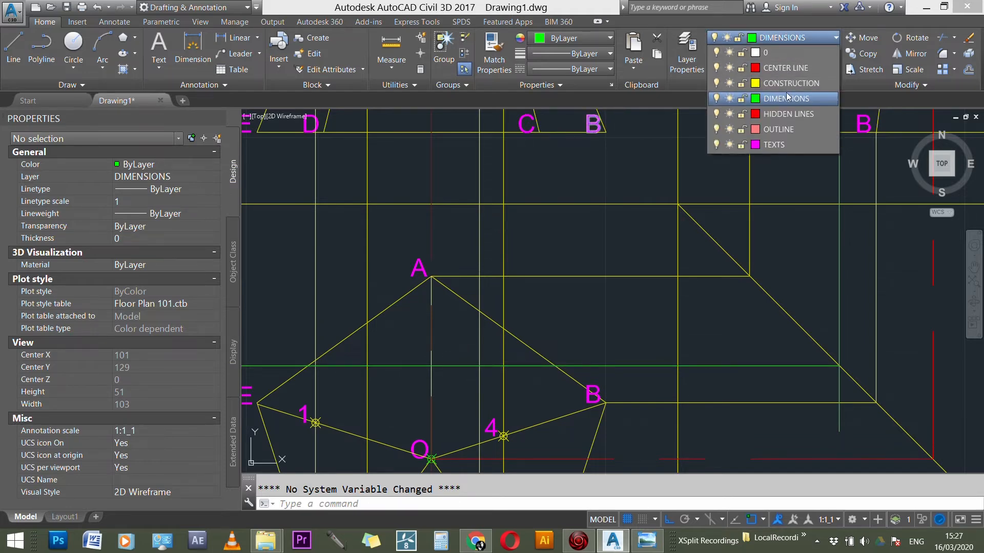
left_click(789, 83)
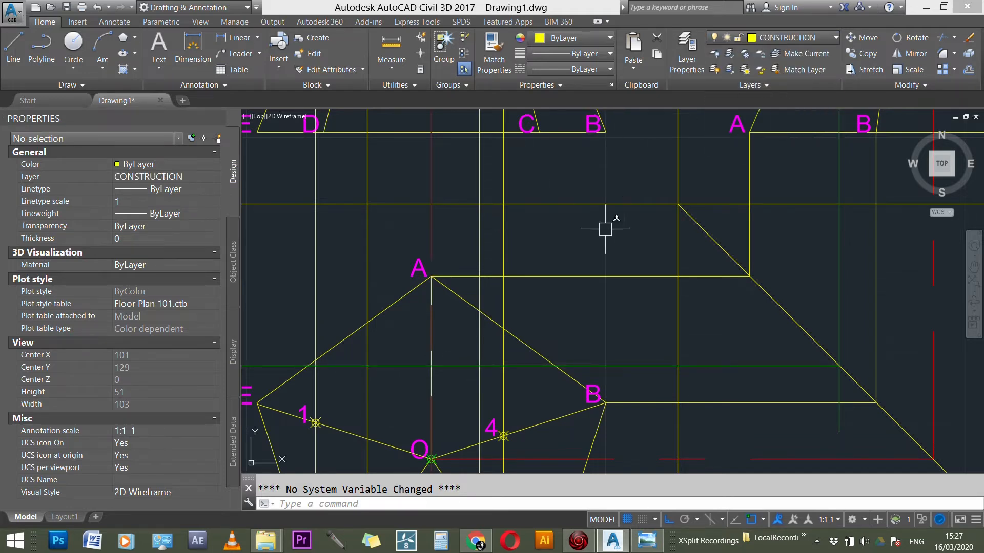
type("POI")
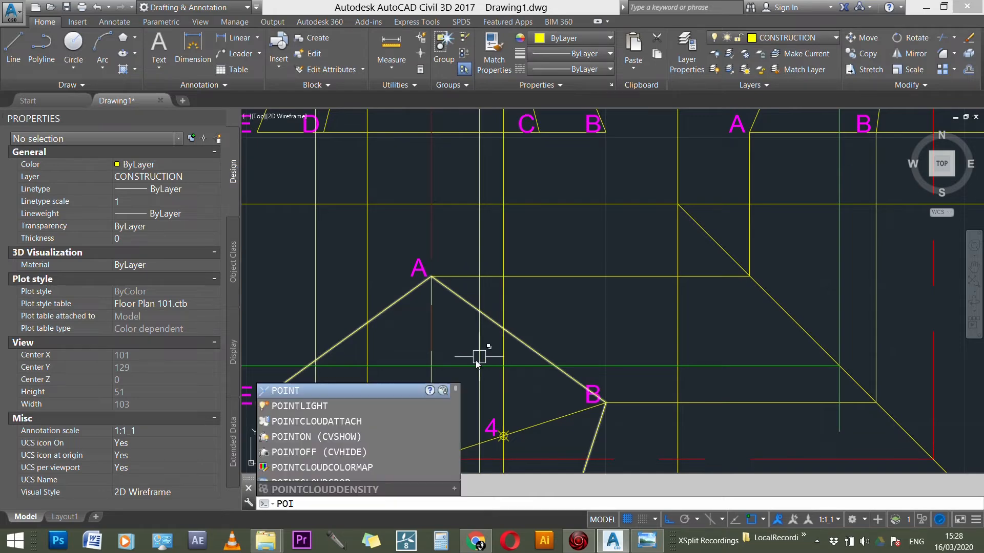
key("Return")
left_click(431, 365)
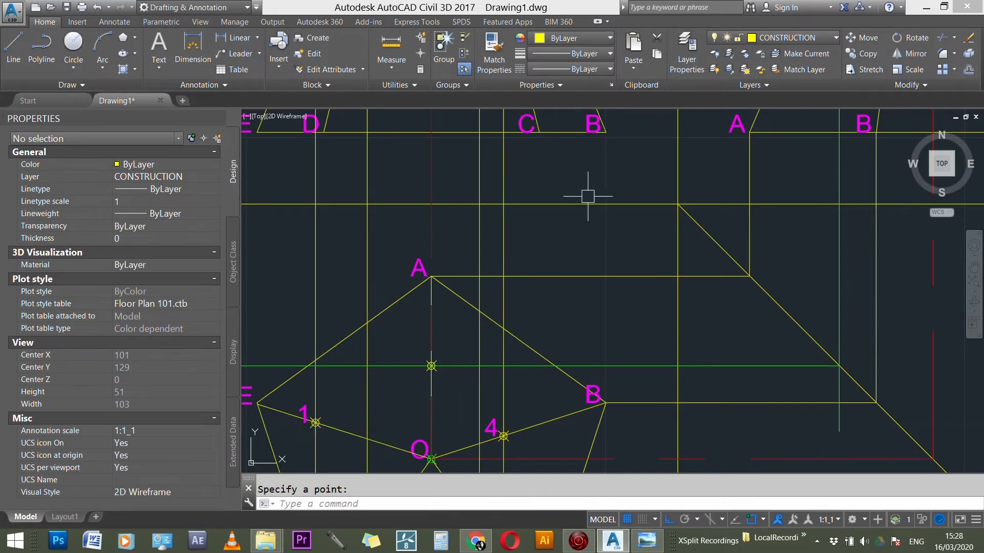
scroll(587, 196, "down", 7)
scroll(516, 321, "up", 3)
key("Escape")
Step: Copy the plan's label 1 from its marked point to the new point on edge OA
scroll(517, 286, "up", 1)
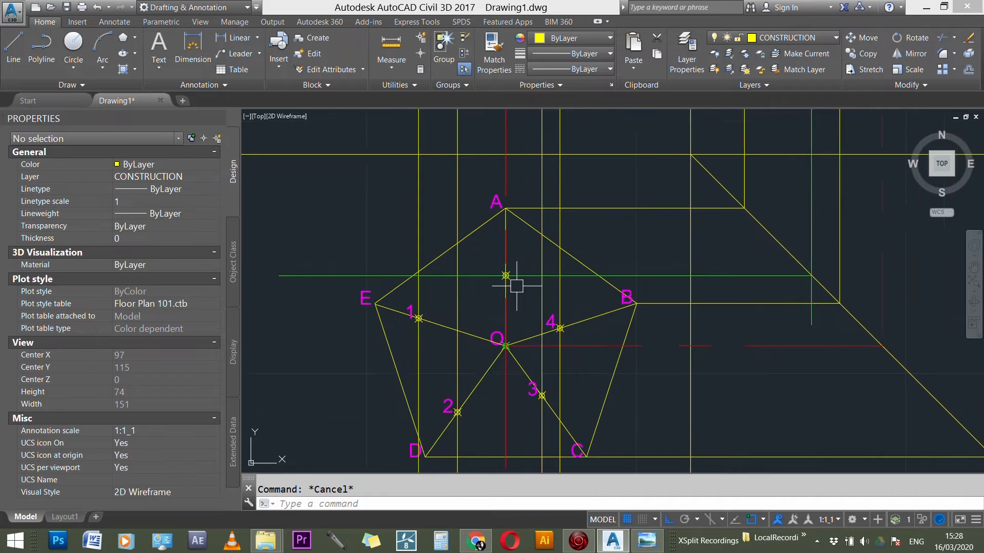
scroll(517, 286, "up", 1)
type("CO")
key("Return")
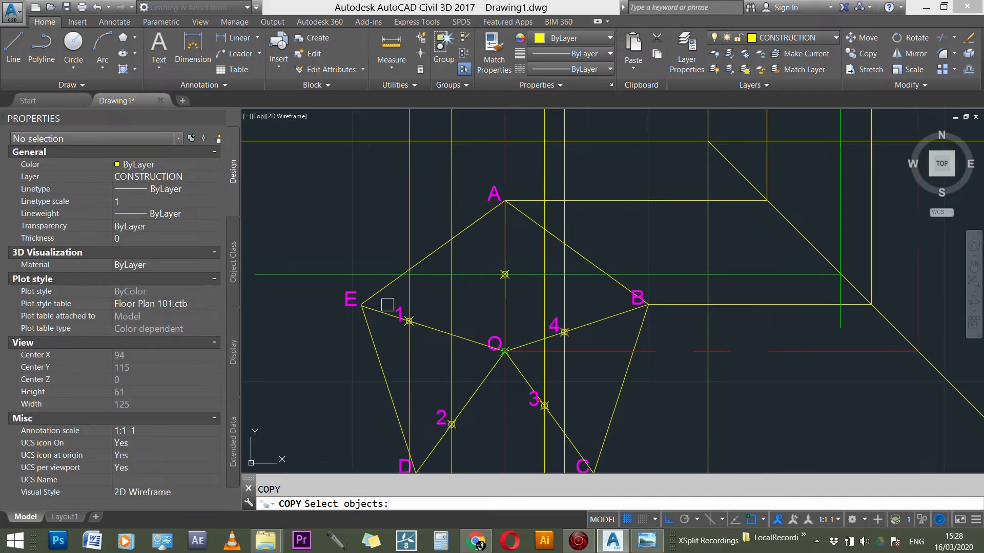
scroll(390, 319, "up", 4)
left_click(417, 318)
key("Return")
left_click(431, 324)
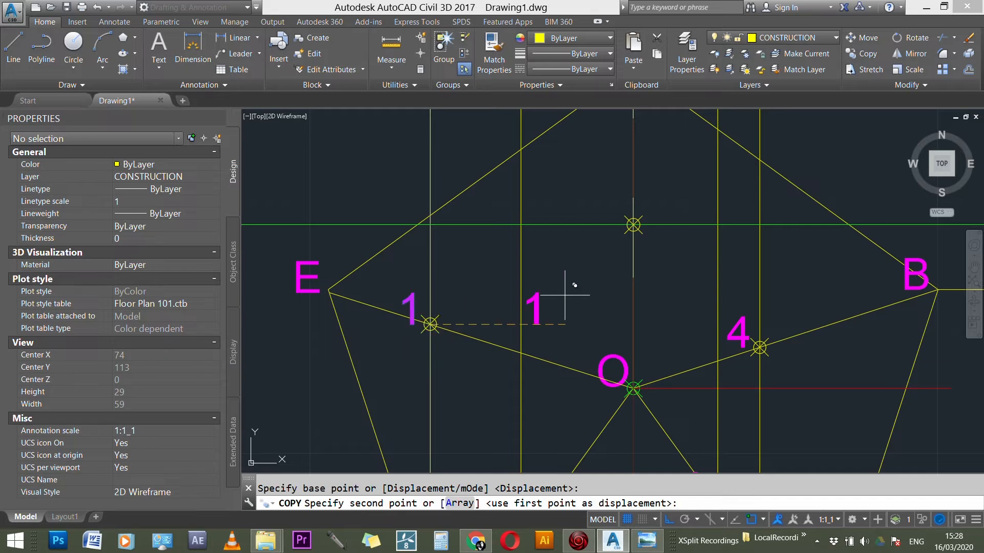
left_click(633, 225)
key("Escape")
Step: Change the copied label at the marked point on the plan's edge OA to 5
double_click(615, 203)
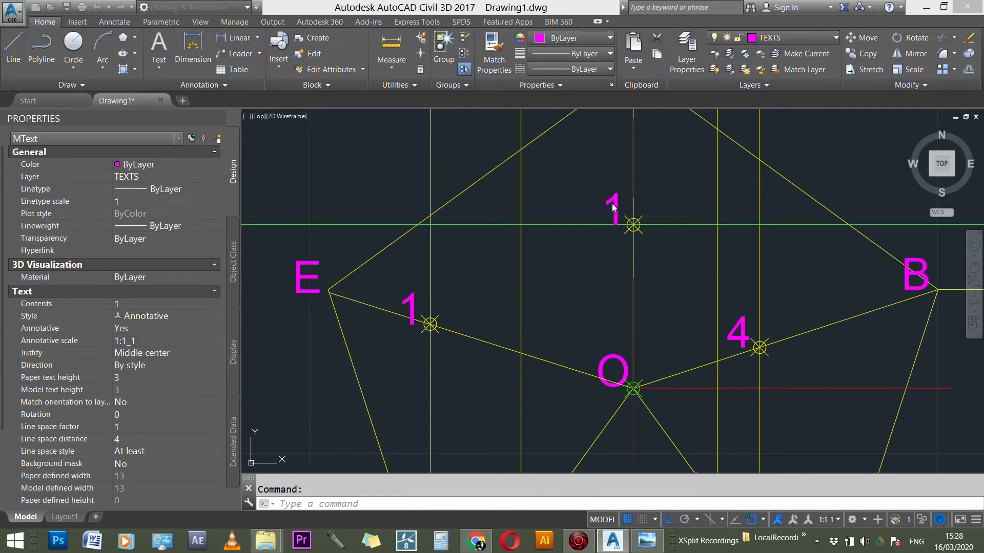
type("5")
left_click(600, 332)
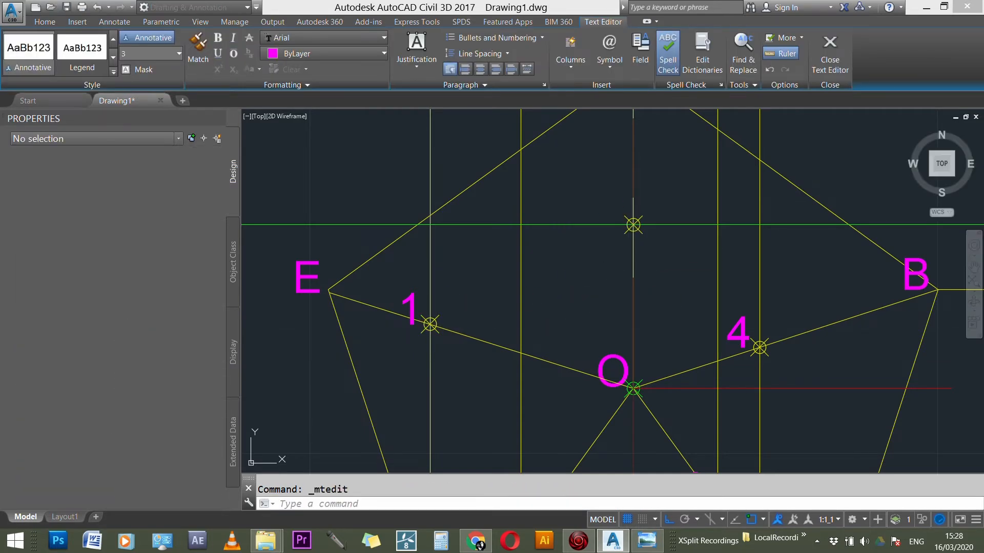
scroll(600, 331, "down", 4)
scroll(573, 364, "down", 4)
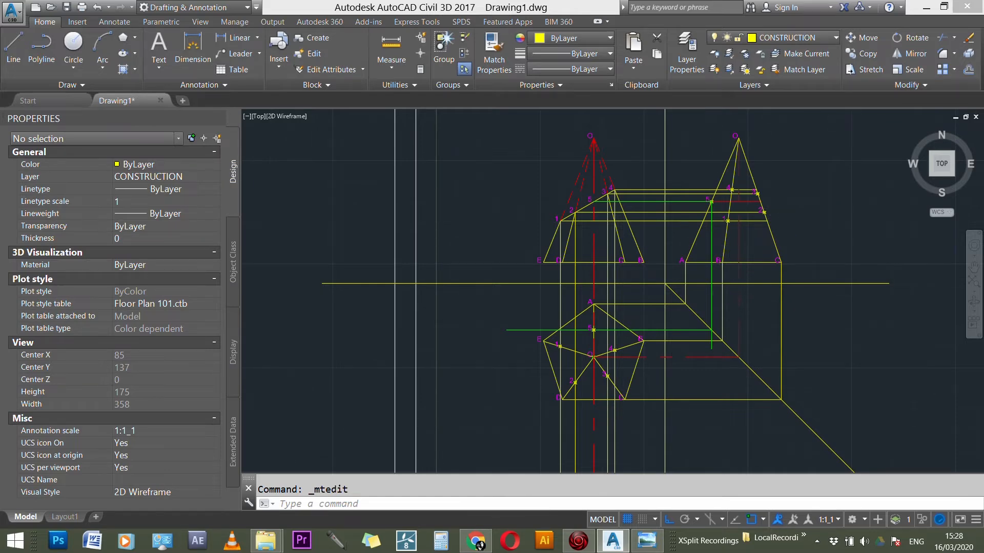
Step: Fillet point 5's horizontal and vertical projectors into a sharp corner on the diagonal transfer line
scroll(703, 329, "up", 4)
type("f")
key("Return")
left_click(671, 323)
left_click(713, 272)
key("Escape")
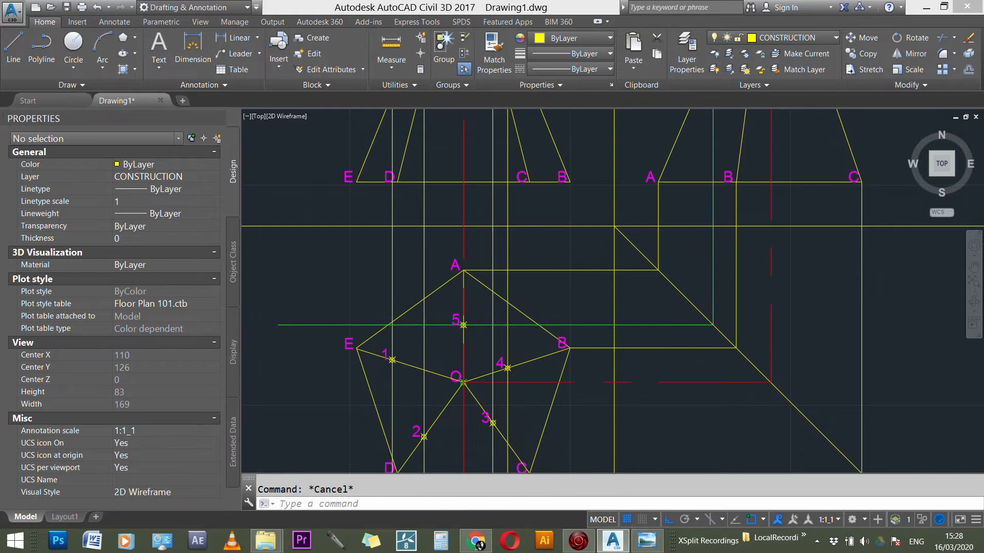
Step: Match the three green projection lines of point 5 to the properties of the yellow horizontal line between the views
scroll(584, 340, "down", 2)
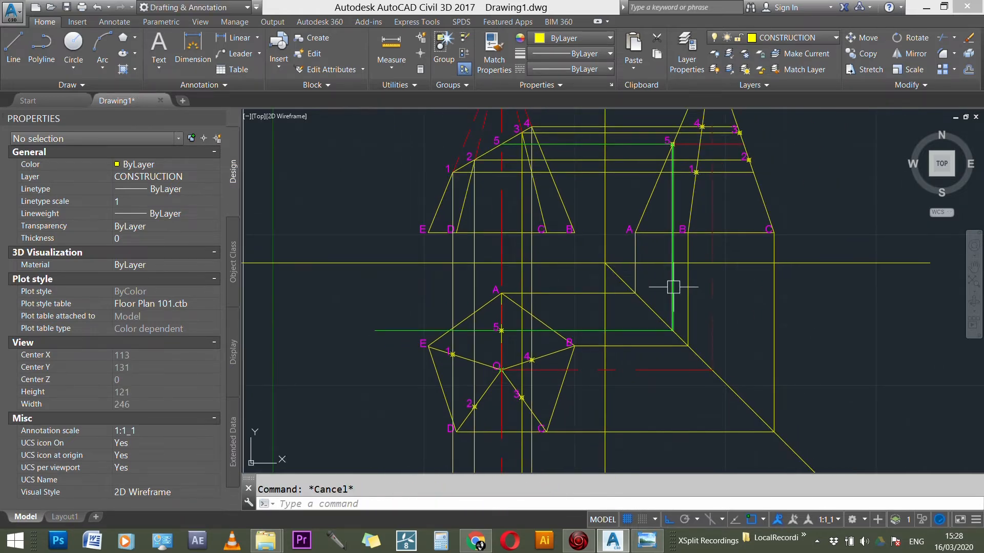
type("MA")
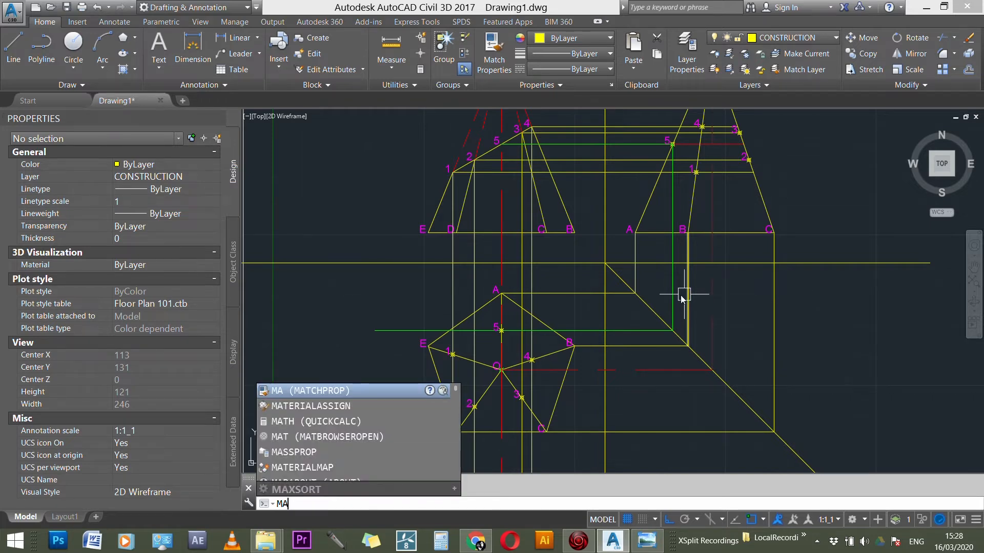
key("Escape")
left_click(505, 63)
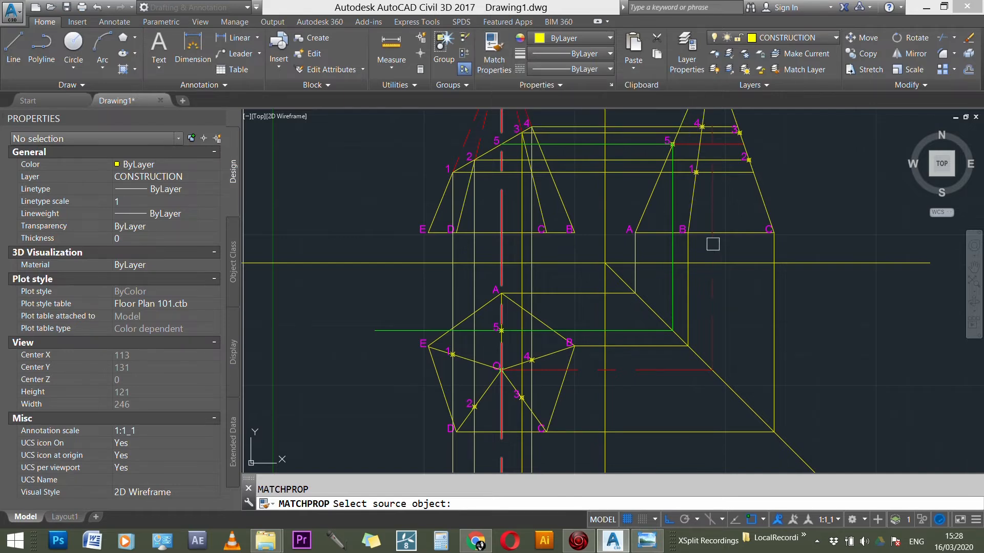
left_click(773, 263)
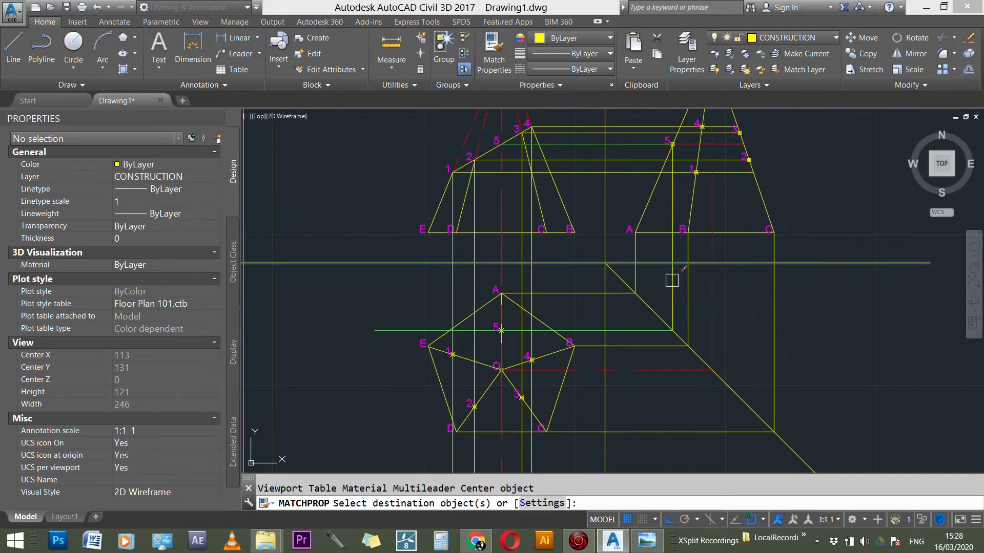
left_click(578, 149)
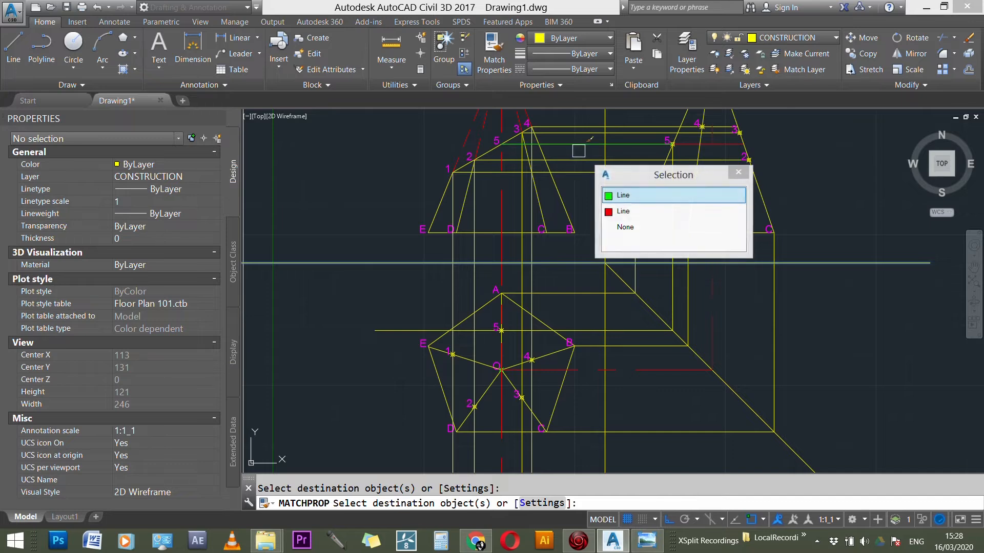
left_click(609, 196)
key("Escape")
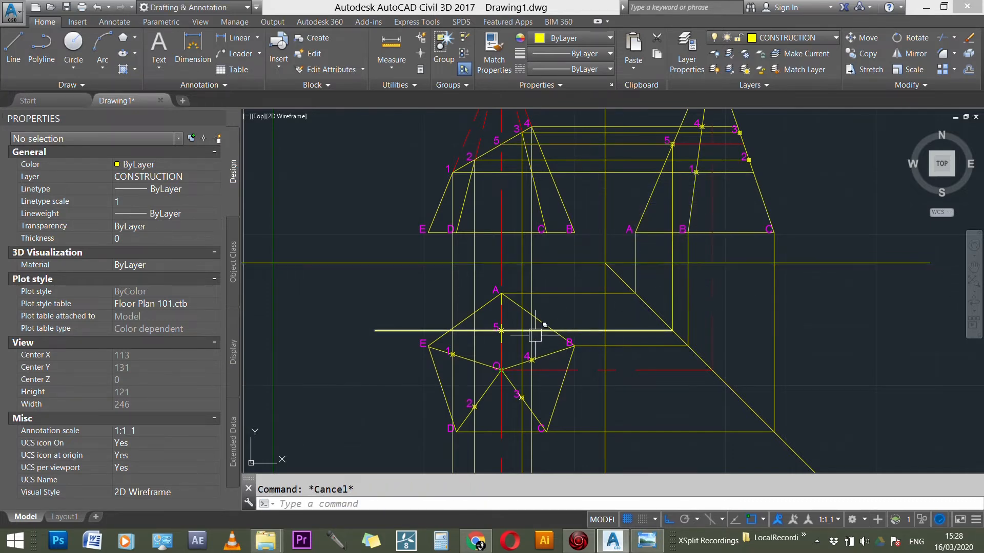
Step: Delete the yellow horizontal projection line joining point 5 in the front view to point 5 in the side view
scroll(522, 326, "down", 1)
scroll(522, 326, "down", 1)
scroll(583, 210, "up", 2)
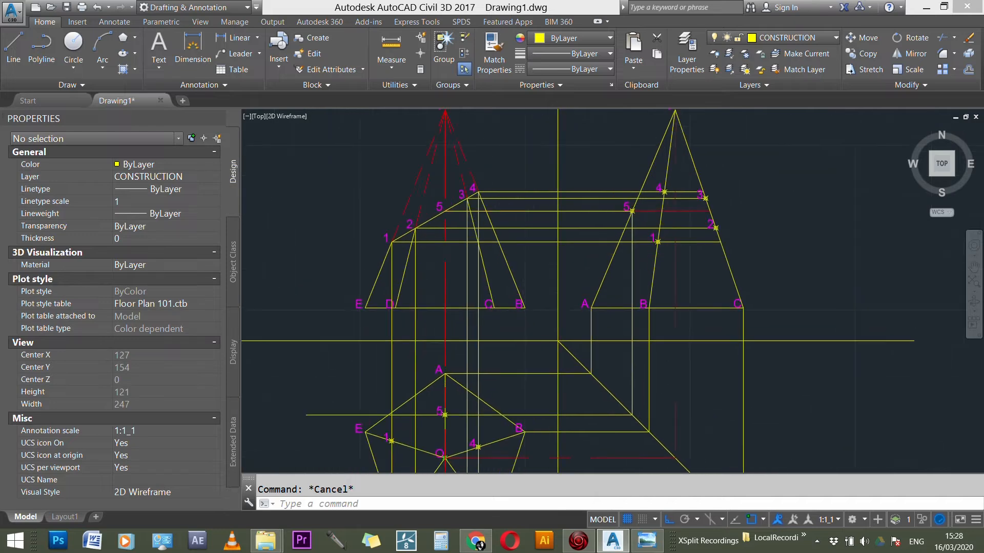
left_click(582, 210)
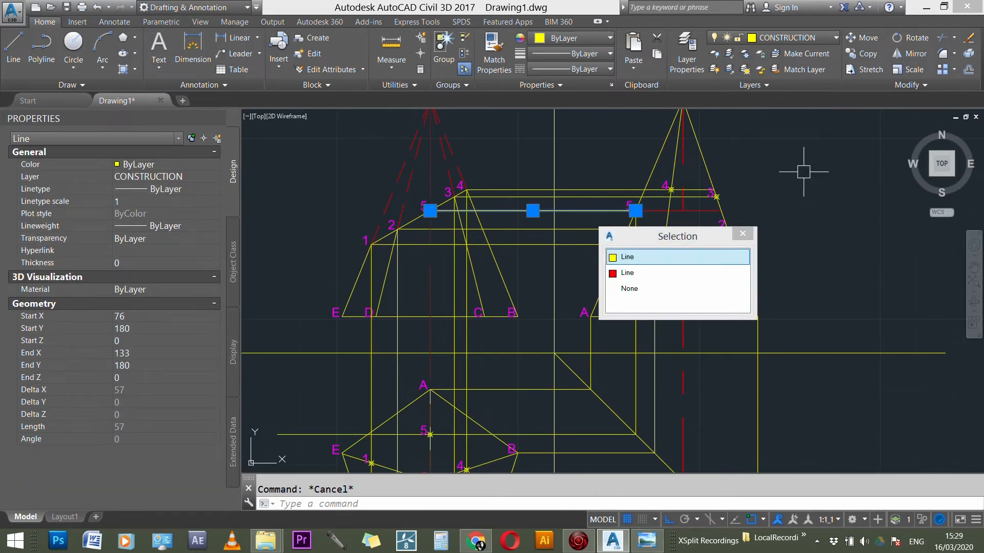
key("Delete")
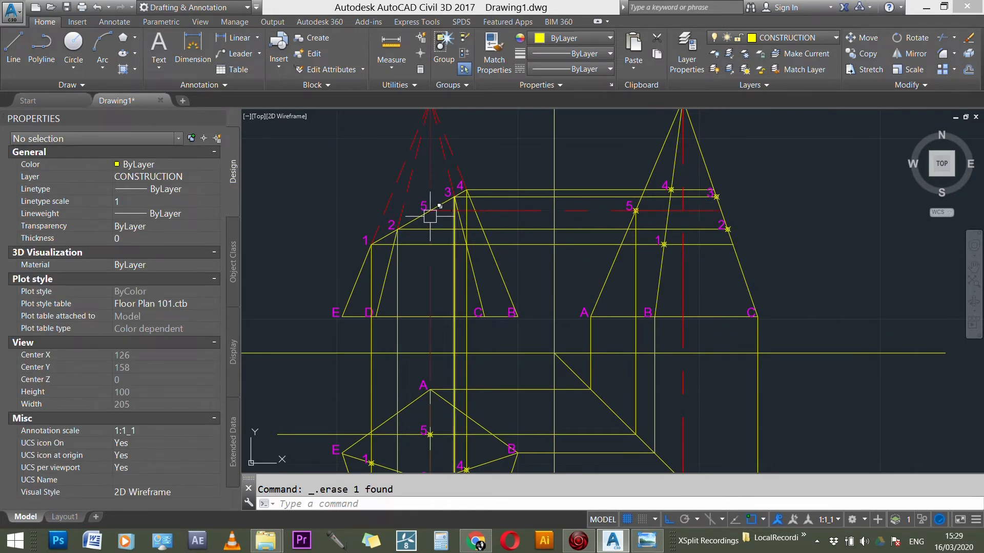
Step: Shorten the plan's horizontal projector of point 5 so that it ends at marked point 5
scroll(710, 186, "down", 2)
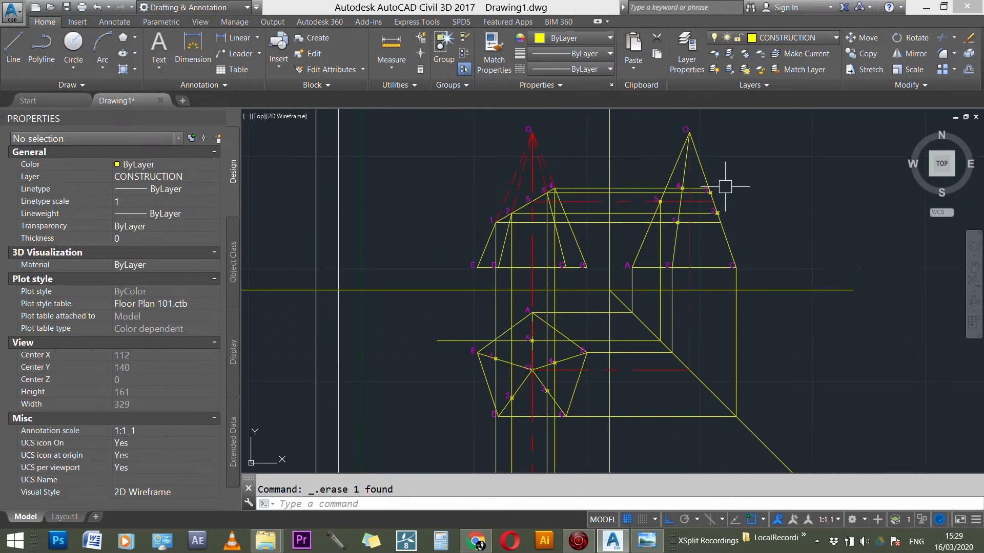
key("Escape")
scroll(569, 363, "up", 1)
scroll(538, 344, "up", 2)
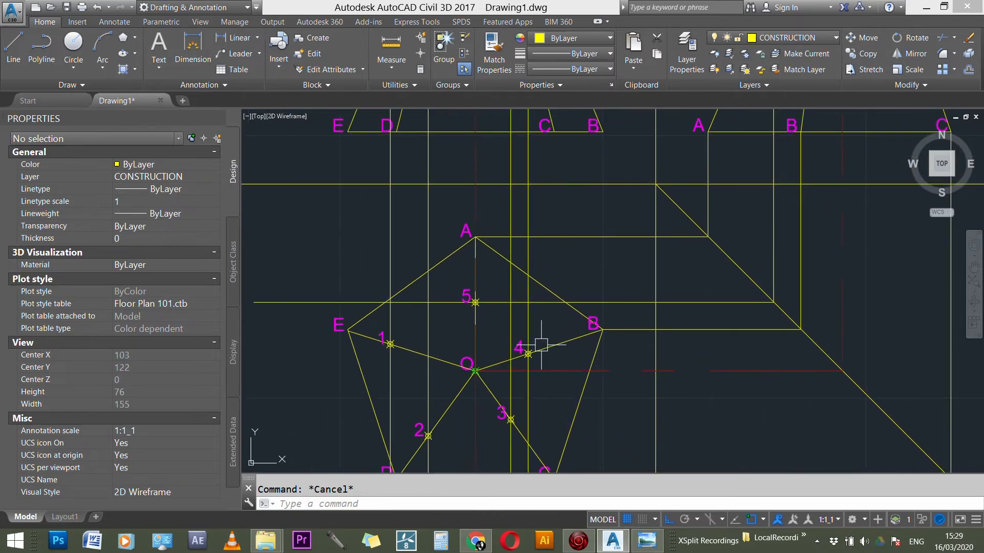
left_click(334, 304)
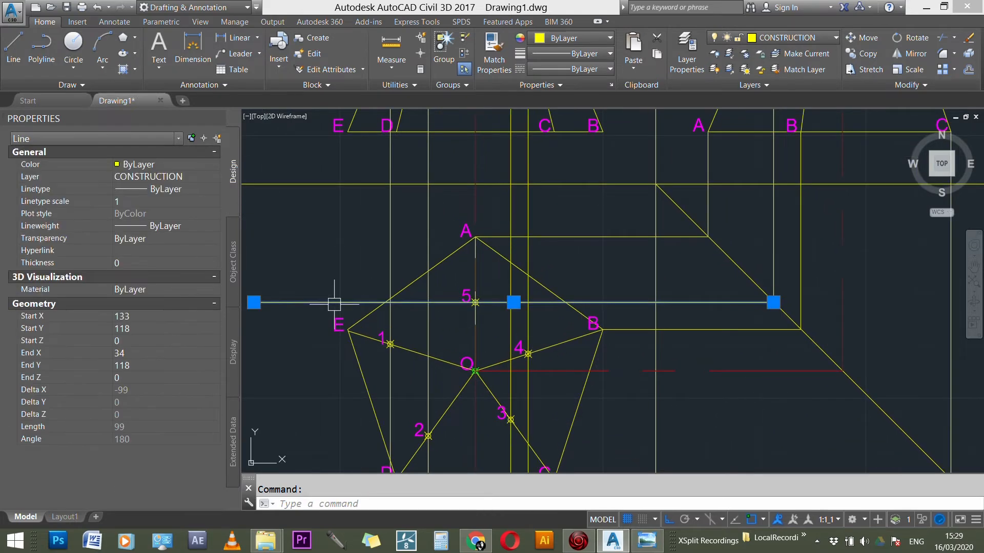
left_click(253, 302)
left_click(475, 302)
key("Escape")
key("Escape")
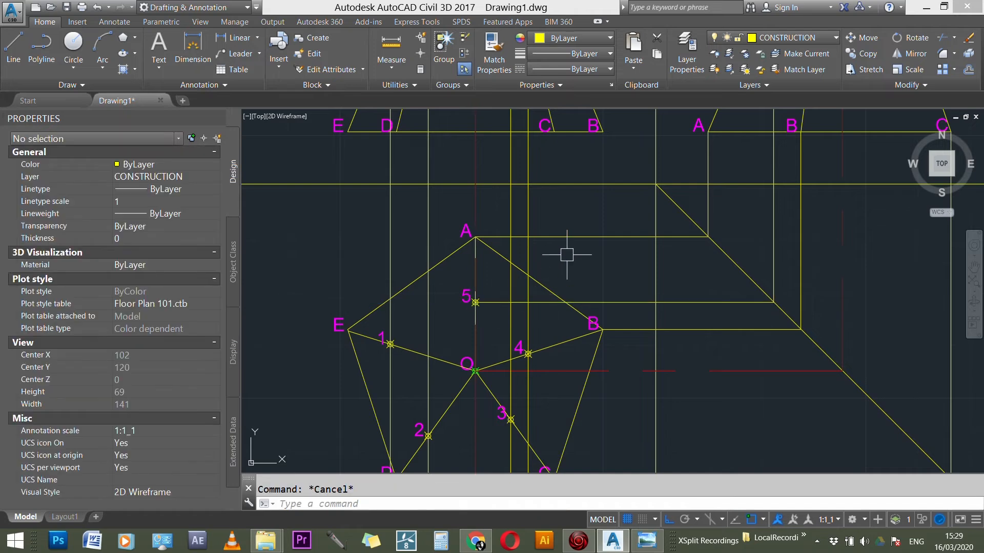
Step: Draw a horizontal projection line from marked point 3 in the plan past the diagonal transfer line
scroll(564, 256, "down", 5)
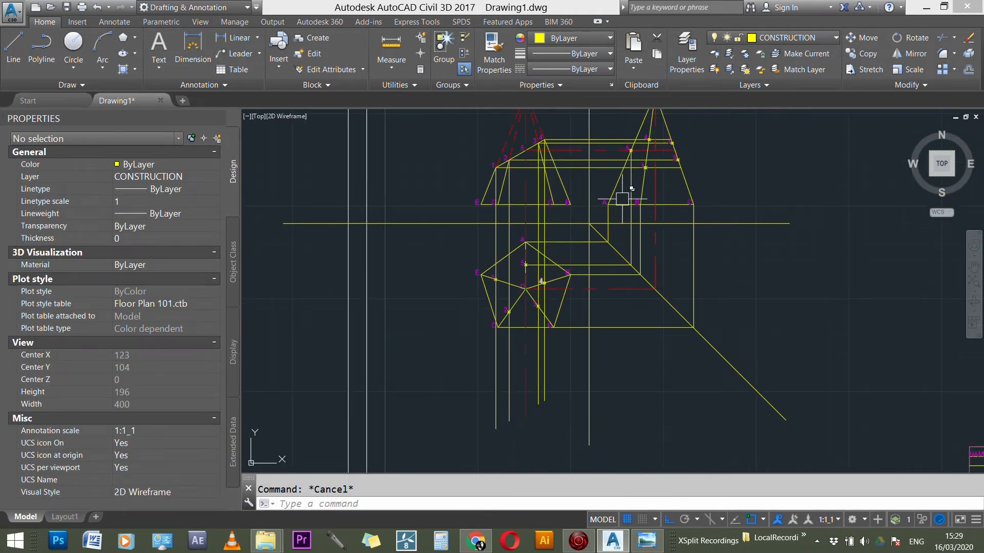
scroll(626, 263, "up", 4)
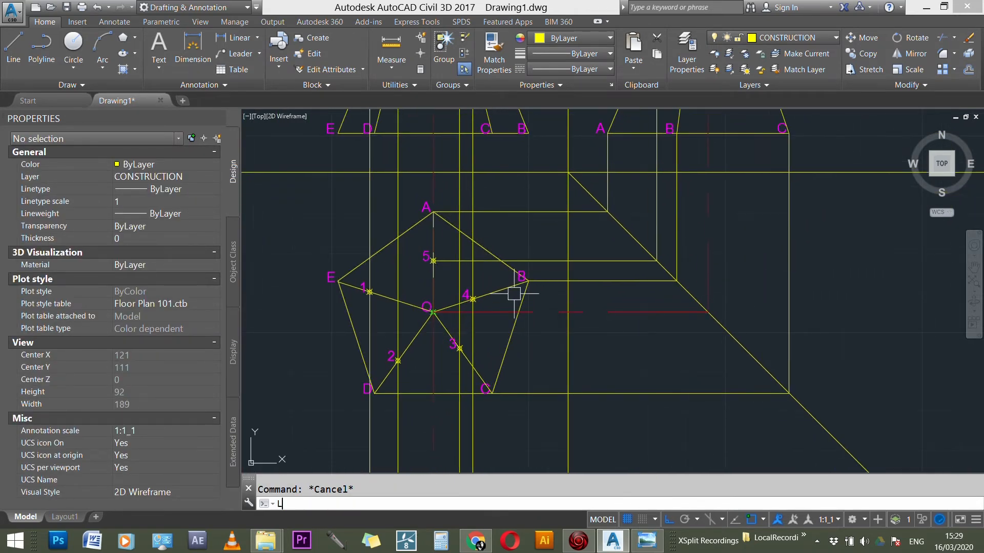
key("Return")
left_click(460, 348)
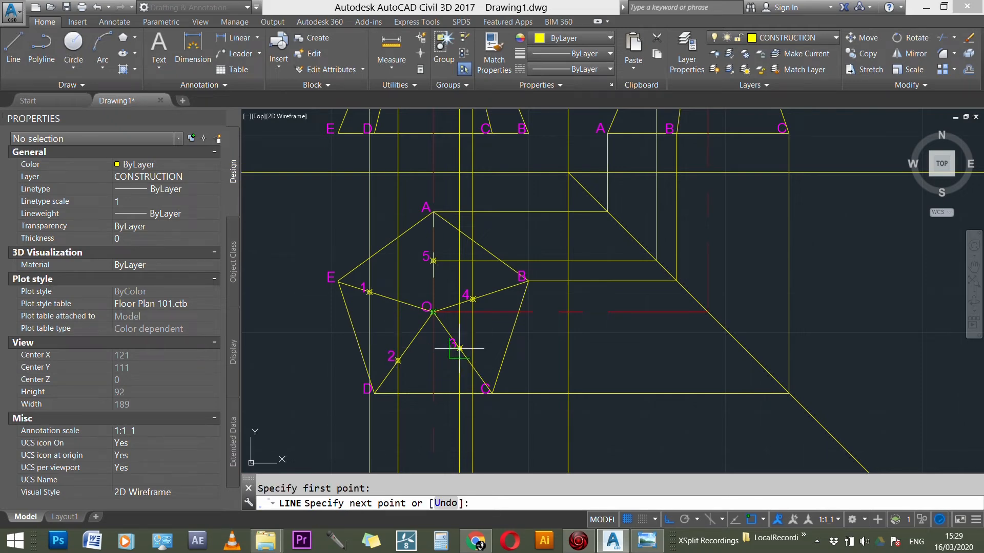
key("Return")
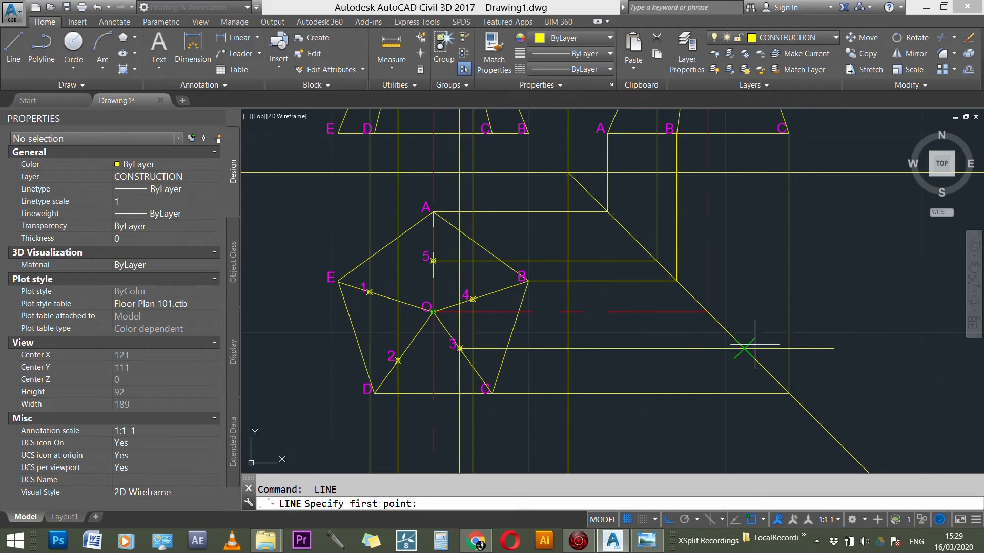
Step: Draw a vertical line from where point 3's projector crosses the transfer line up to point 3 in the side view
left_click(744, 349)
scroll(742, 394, "down", 3)
scroll(769, 196, "up", 6)
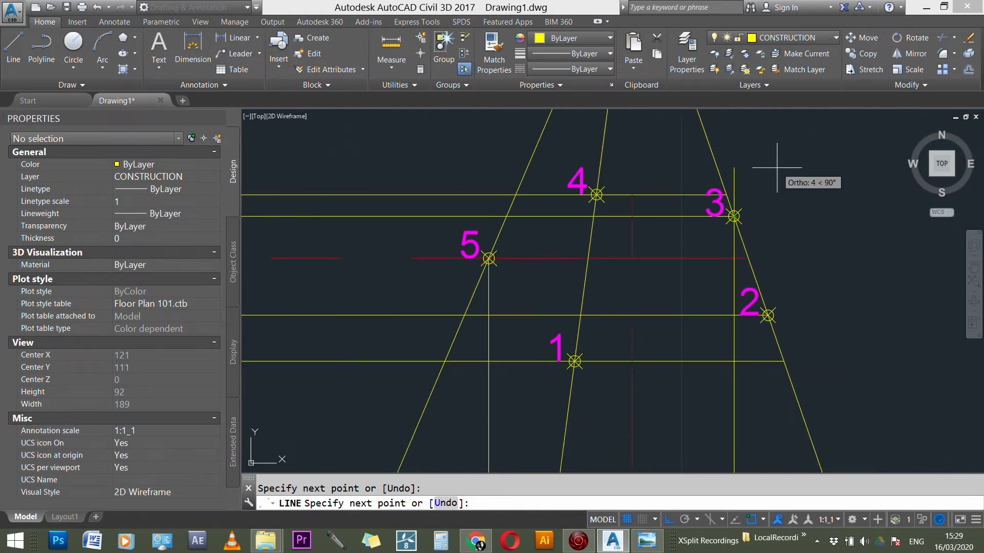
key("Escape")
Step: Draw a vertical projection line from point 2 in the side view down past the diagonal transfer line
scroll(771, 208, "down", 1)
key("Return")
left_click(768, 296)
scroll(790, 192, "down", 8)
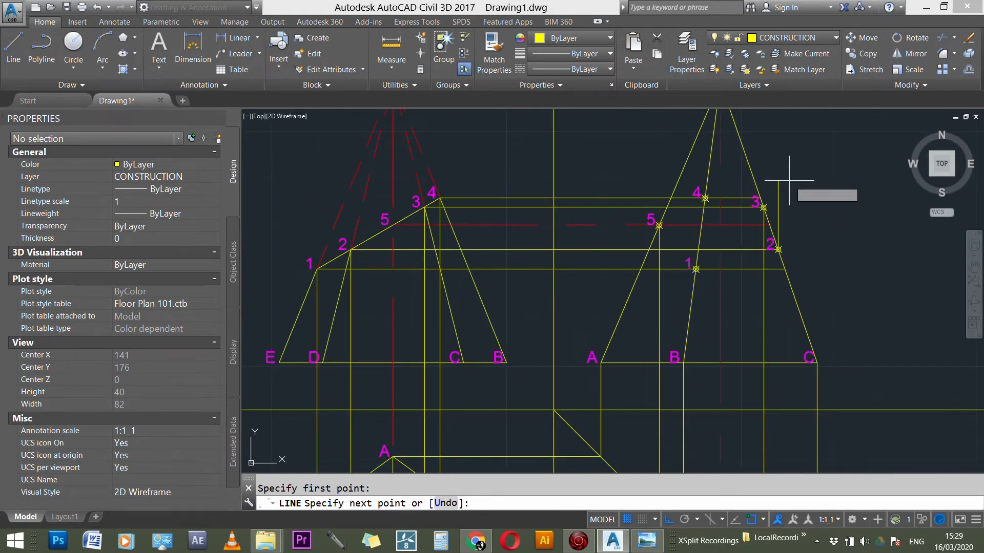
scroll(787, 308, "up", 4)
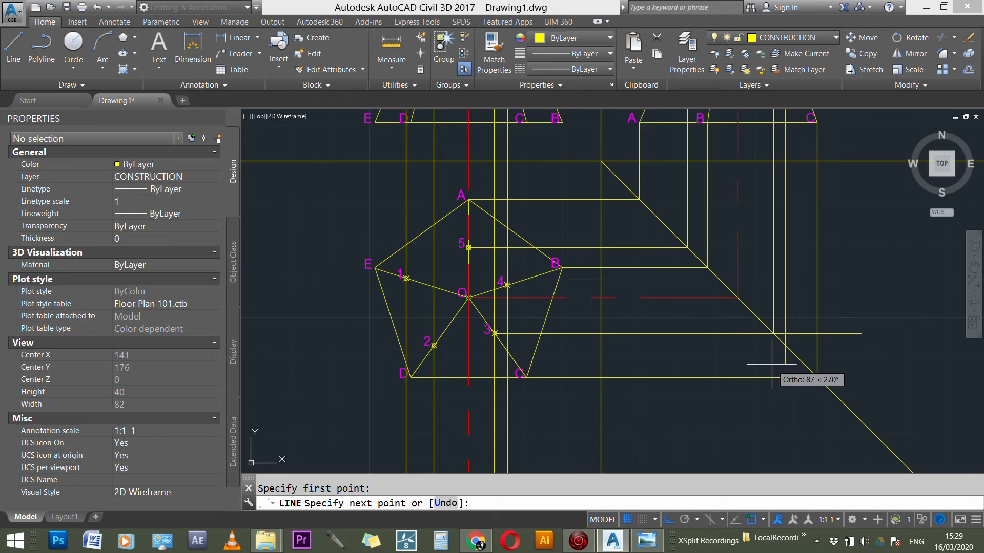
key("Escape")
Step: Draw a horizontal line from where point 2's vertical projector crosses the transfer line to marked point 2 in the plan
key("Return")
left_click(786, 345)
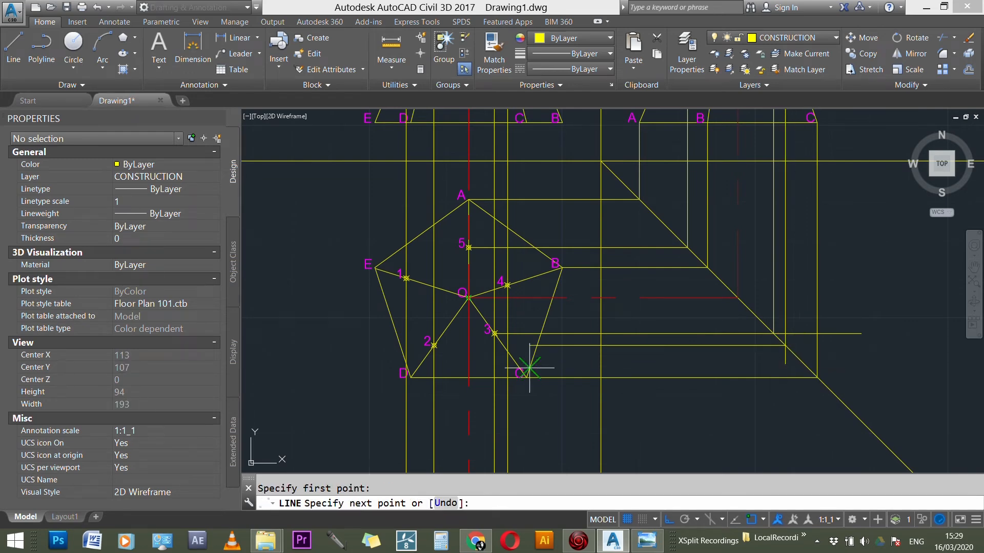
left_click(434, 346)
key("Escape")
Step: Draw a horizontal projection line from marked point 1 in the plan past the diagonal transfer line
key("Return")
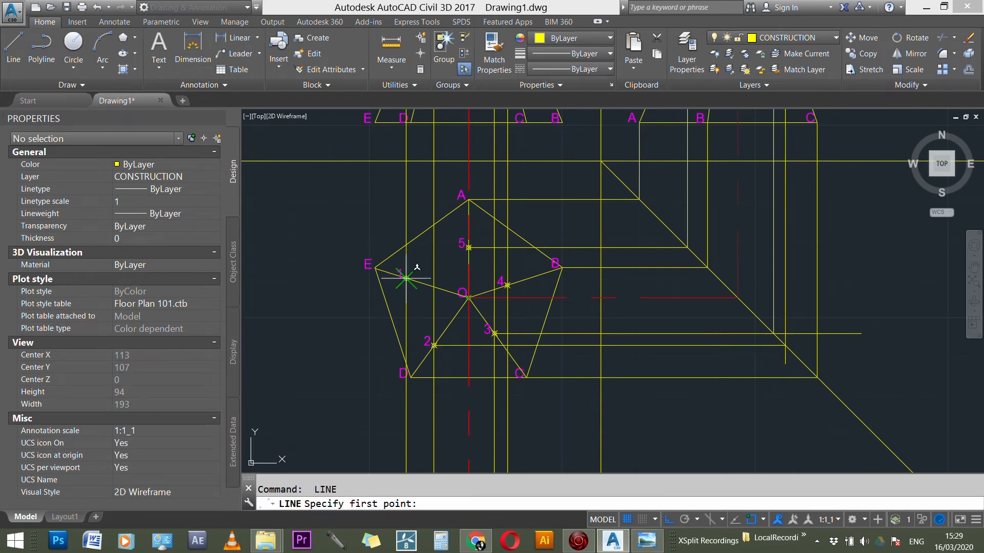
left_click(468, 289)
left_click(865, 279)
key("Escape")
Step: Draw a vertical line from where point 1's projector crosses the transfer line up to point 1 in the side view
key("Return")
left_click(717, 278)
scroll(718, 346, "down", 3)
scroll(719, 212, "up", 5)
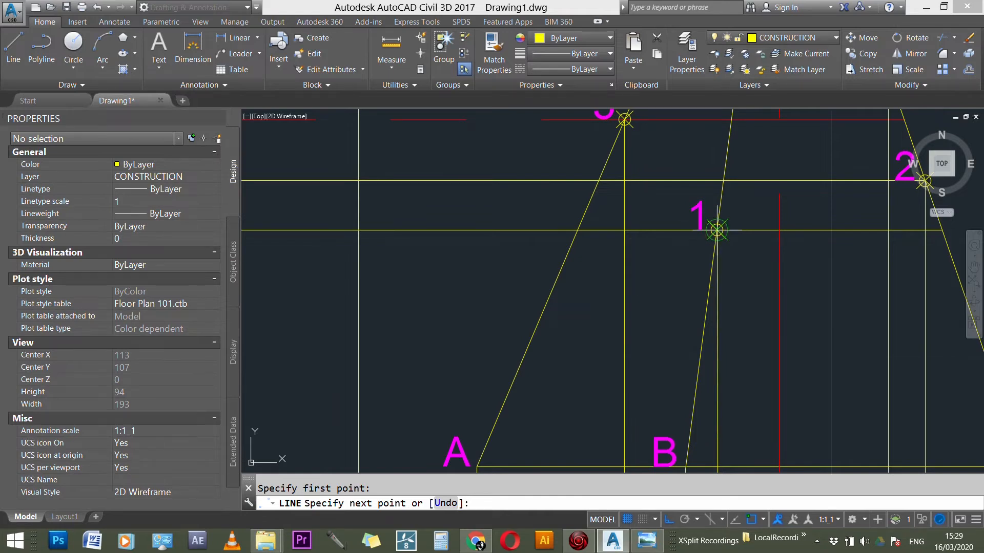
scroll(717, 230, "up", 4)
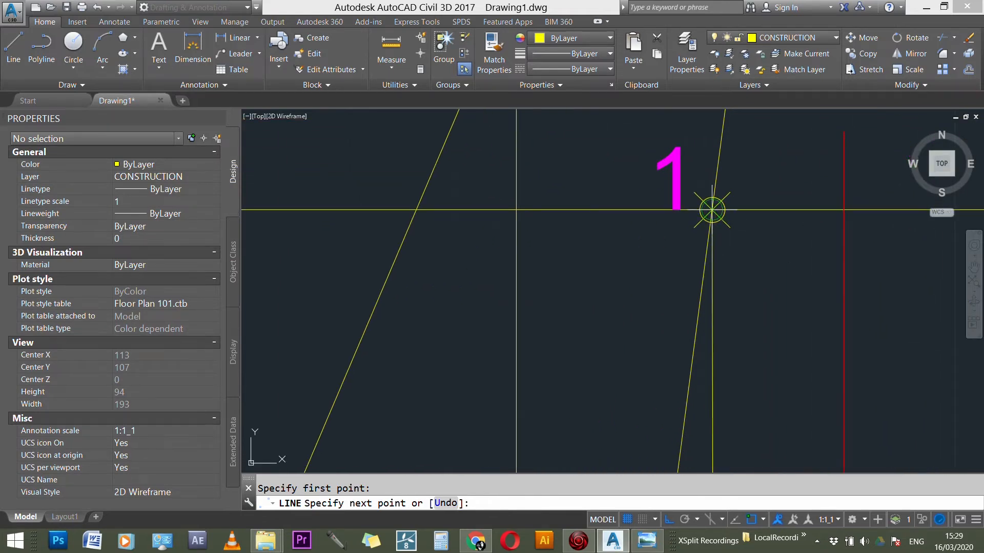
scroll(712, 214, "down", 4)
key("Escape")
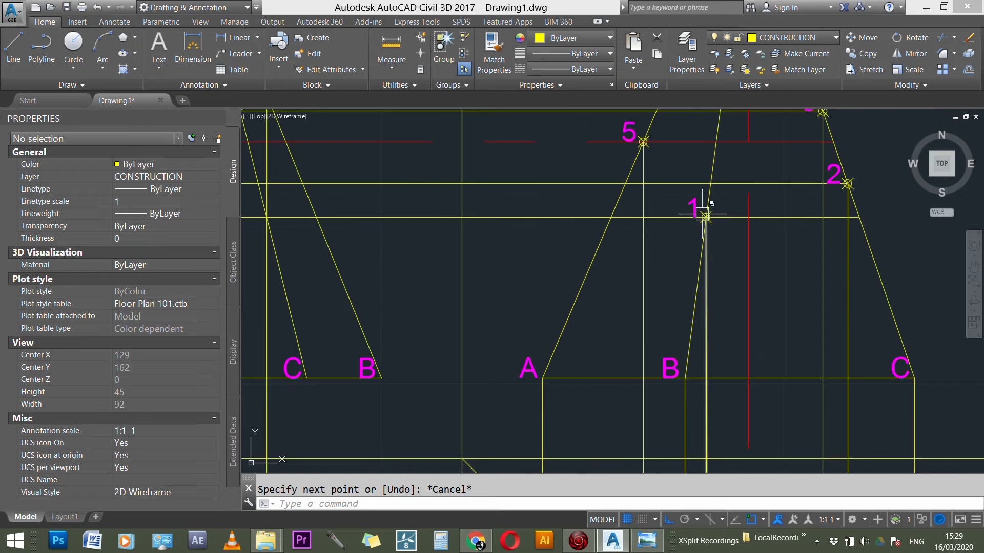
Step: Fillet point 1's horizontal and vertical projectors into a sharp corner on the transfer line
scroll(706, 217, "down", 6)
scroll(714, 353, "up", 5)
key("Escape")
type("f")
key("Return")
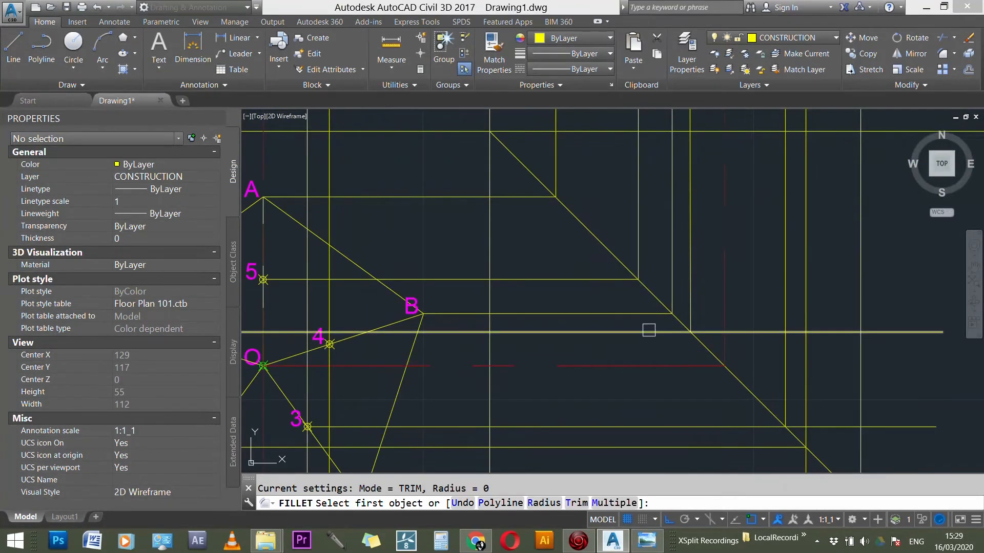
left_click(649, 330)
left_click(690, 298)
scroll(713, 255, "down", 4)
Step: Fillet the horizontal and vertical projectors of points 3 and 2 into sharp corners on the transfer line
key("Return")
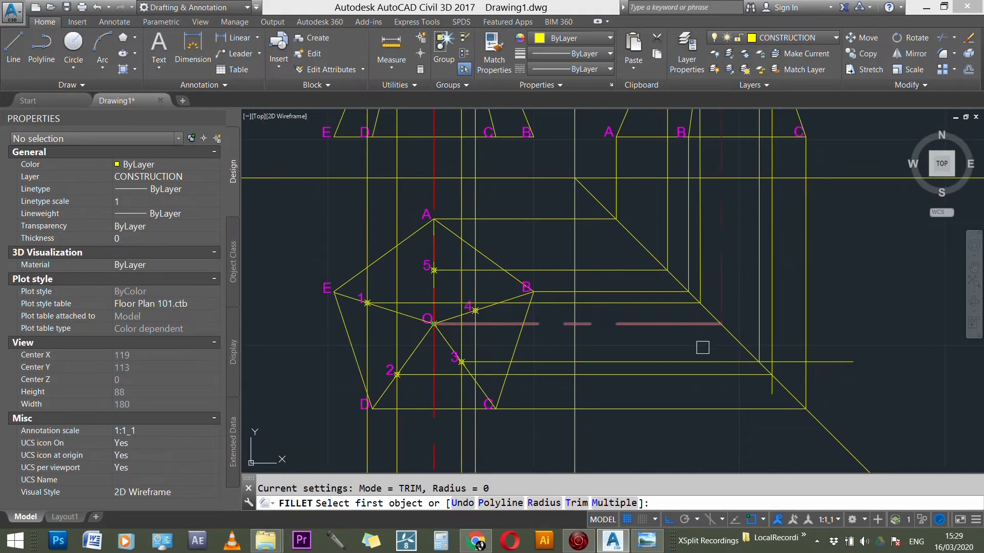
left_click(698, 357)
left_click(759, 328)
key("Return")
left_click(748, 374)
left_click(768, 341)
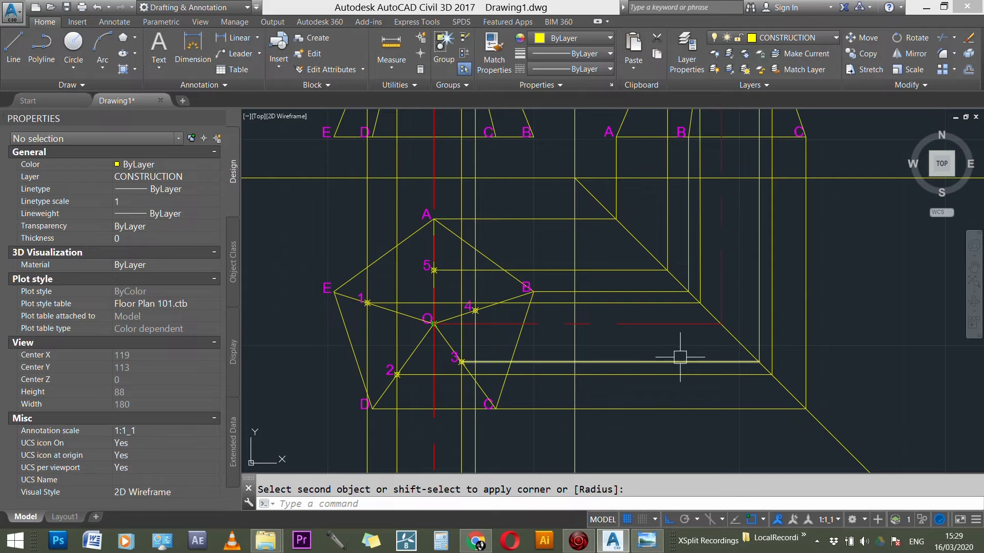
Step: Draw a horizontal projection line from marked point 4 in the plan past the diagonal transfer line
scroll(616, 358, "down", 3)
key("Escape")
scroll(522, 359, "up", 2)
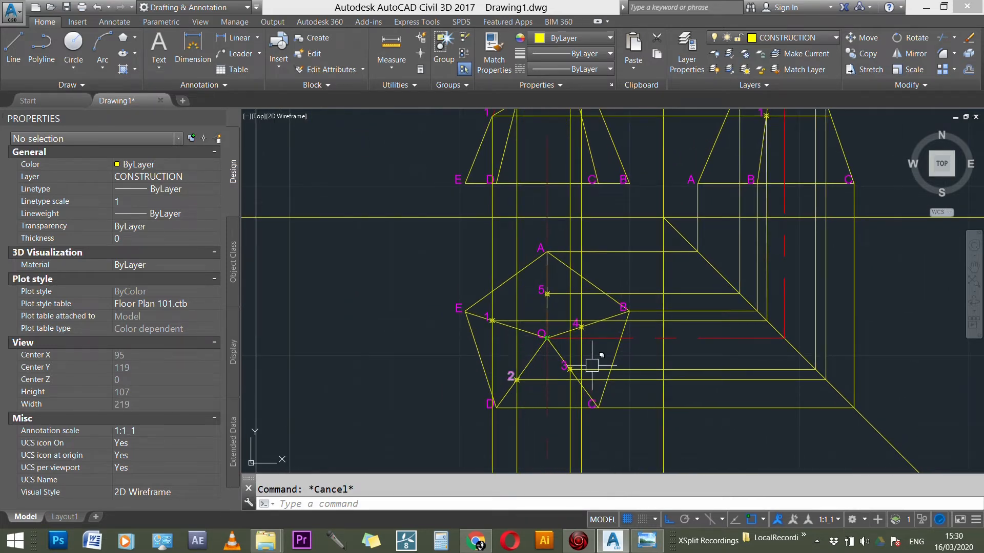
scroll(599, 330, "up", 3)
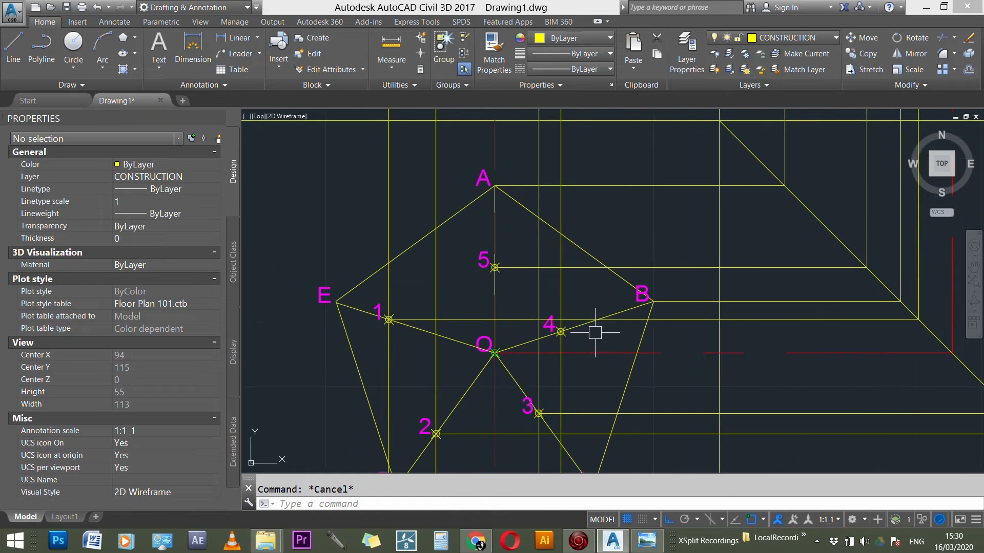
key("Return")
left_click(560, 331)
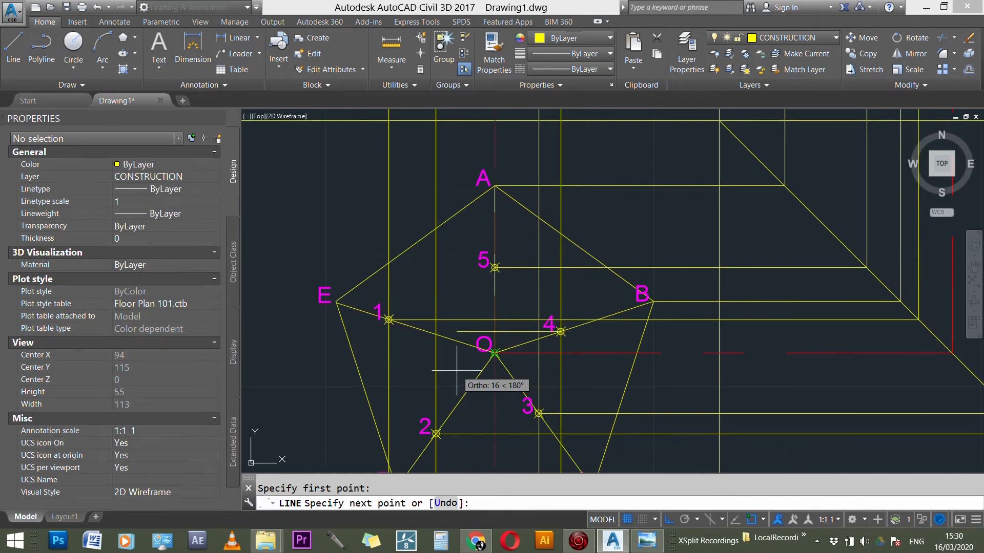
scroll(461, 369, "down", 2)
key("Escape")
Step: Draw a vertical line from where point 4's projector crosses the transfer line up to point 4 in the side view
key("Return")
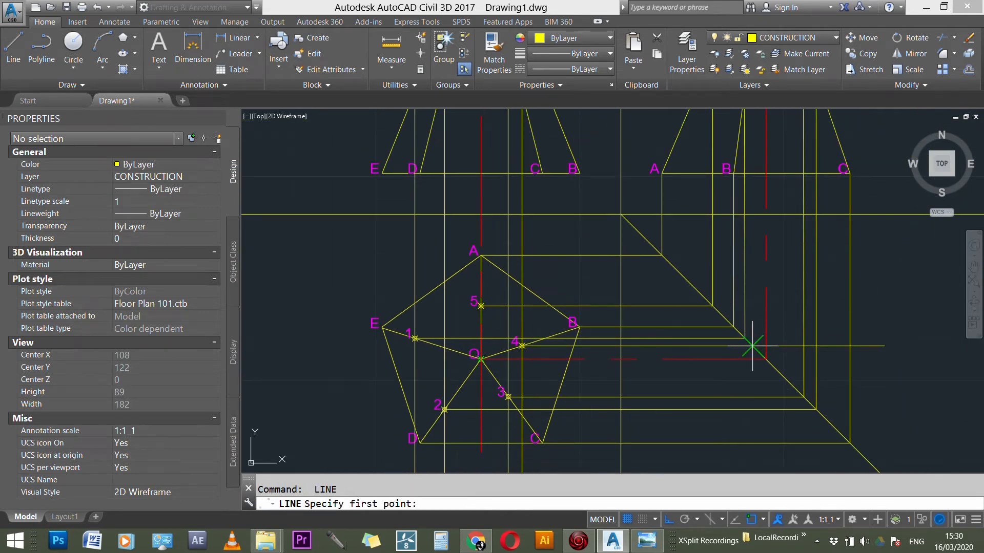
left_click(752, 346)
scroll(752, 397, "down", 3)
scroll(758, 206, "up", 4)
scroll(771, 220, "up", 4)
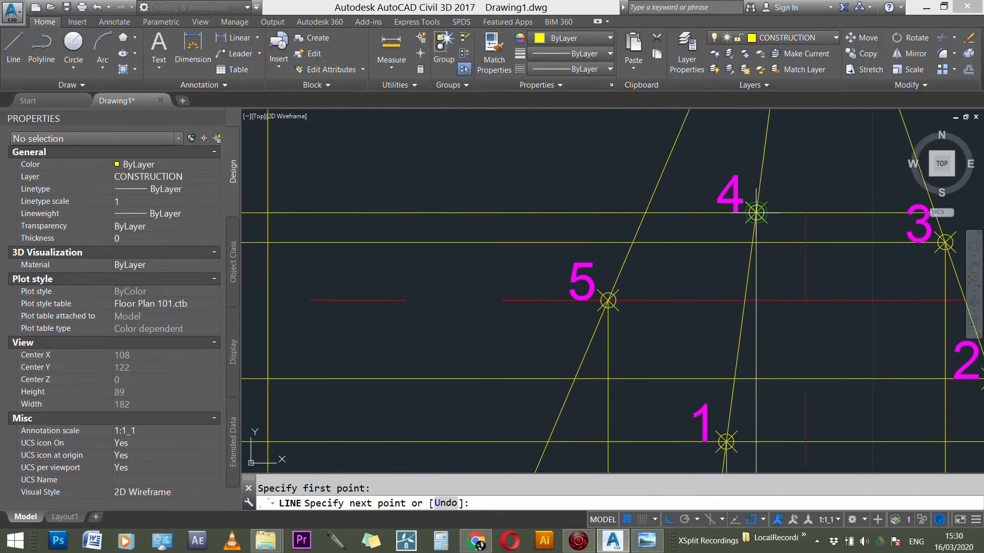
key("Escape")
Step: Fillet the horizontal and vertical projectors of point 4 into a sharp corner on the diagonal transfer line
scroll(743, 185, "down", 2)
scroll(738, 174, "down", 5)
scroll(742, 369, "up", 5)
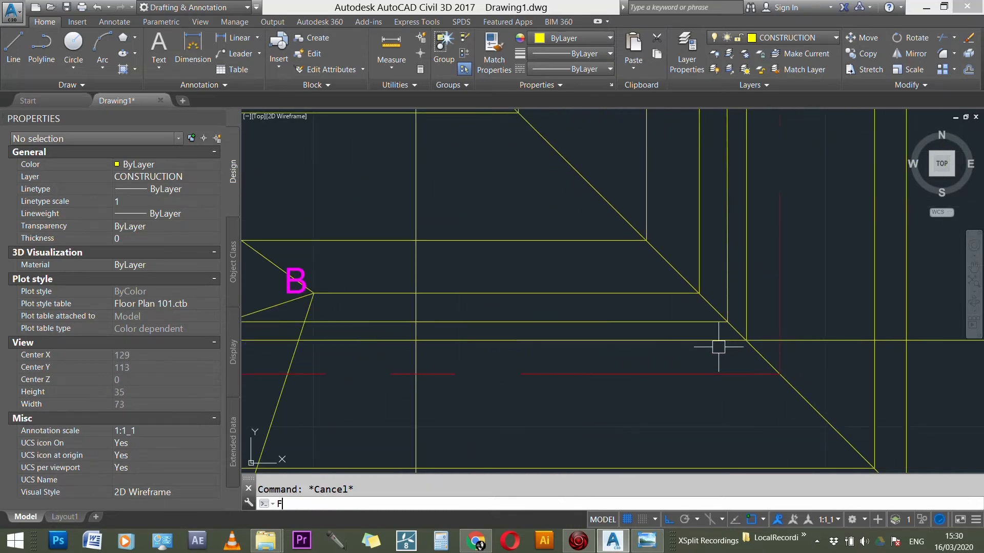
key("Return")
left_click(718, 341)
left_click(746, 311)
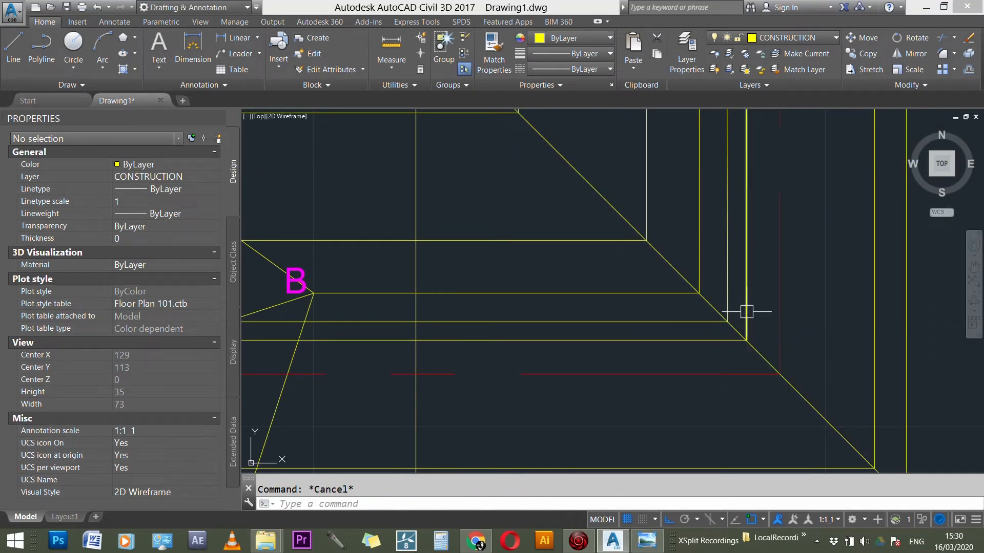
Step: Shorten the vertical projector from point 1 in the front view so it ends at point 1 in the plan
scroll(711, 314, "down", 1)
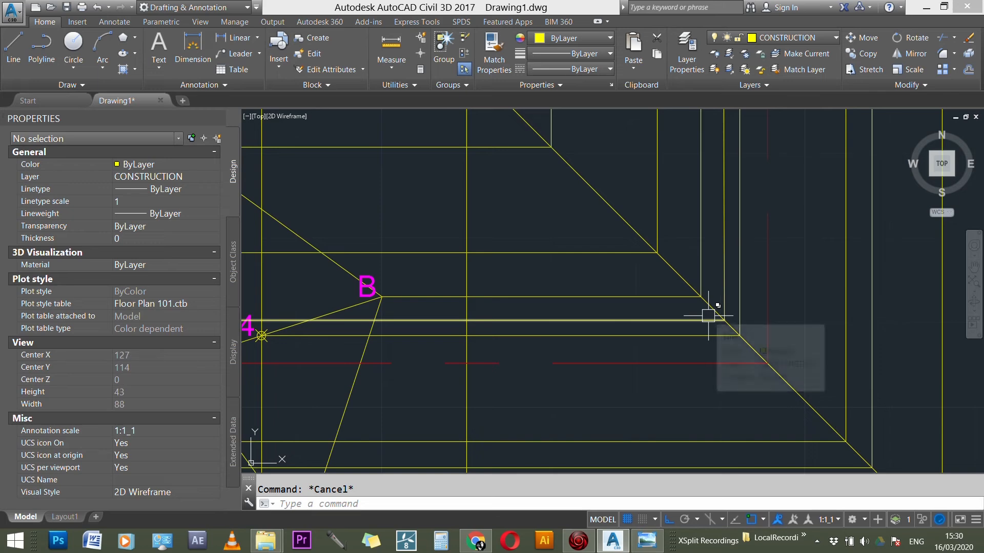
scroll(789, 232, "down", 7)
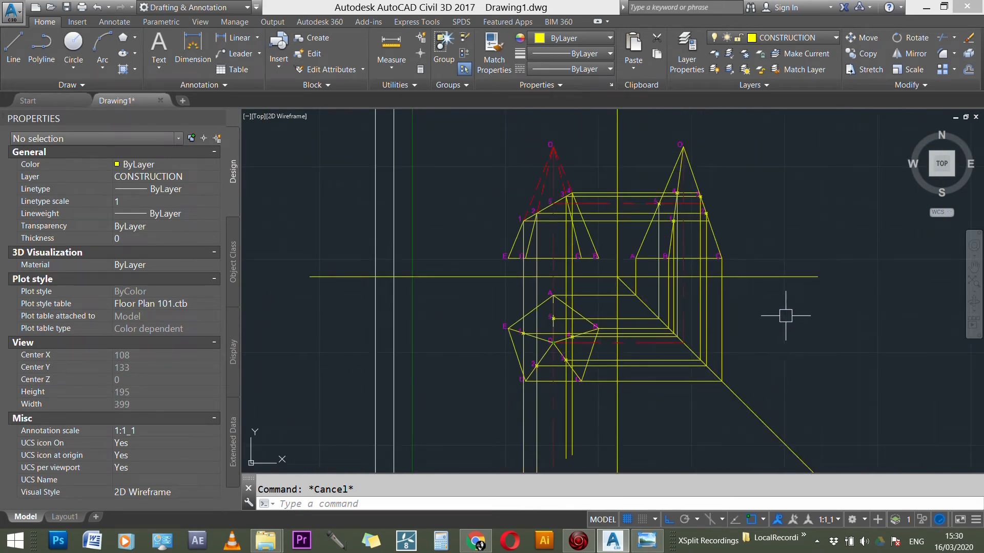
scroll(564, 412, "up", 3)
scroll(504, 406, "down", 2)
scroll(504, 406, "down", 1)
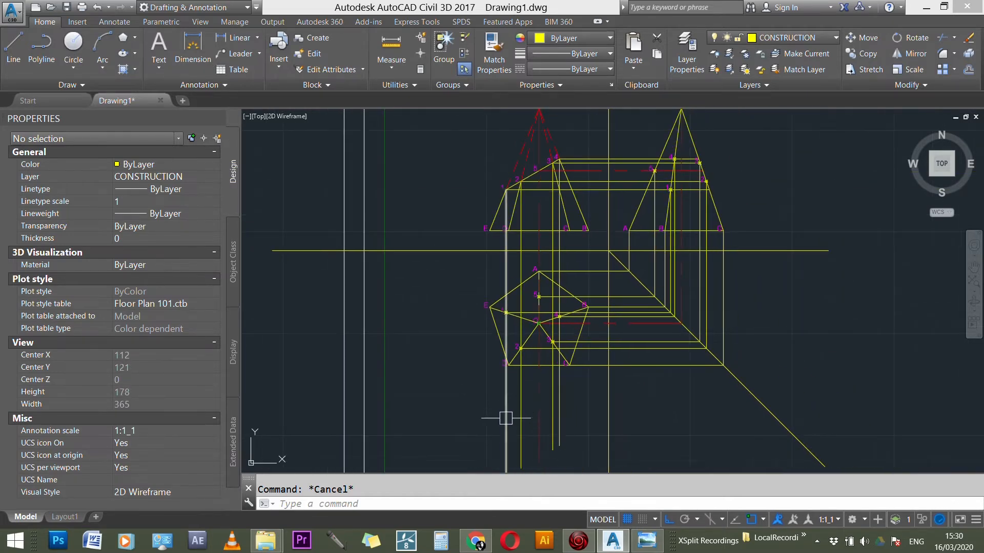
scroll(501, 387, "down", 3)
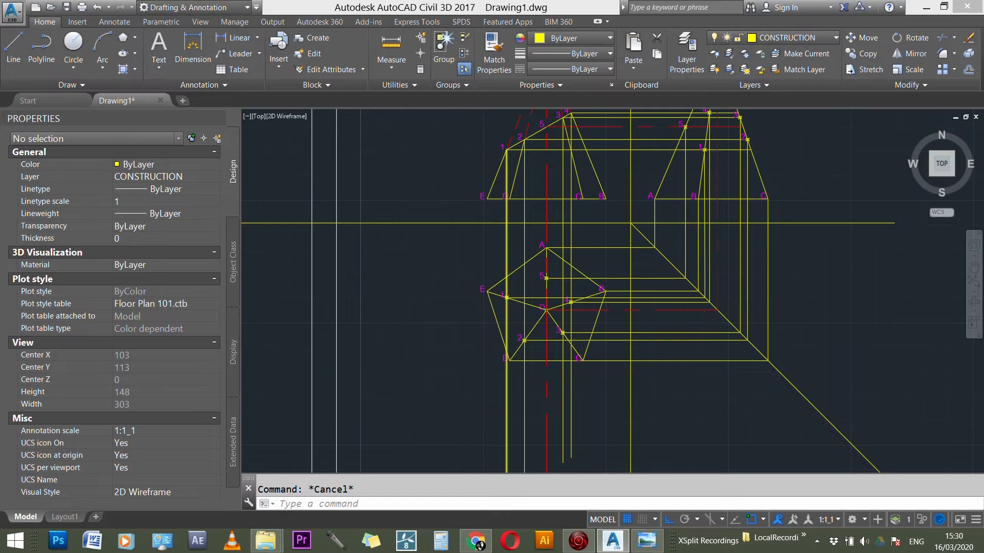
left_click(518, 393)
left_click(516, 437)
key("Escape")
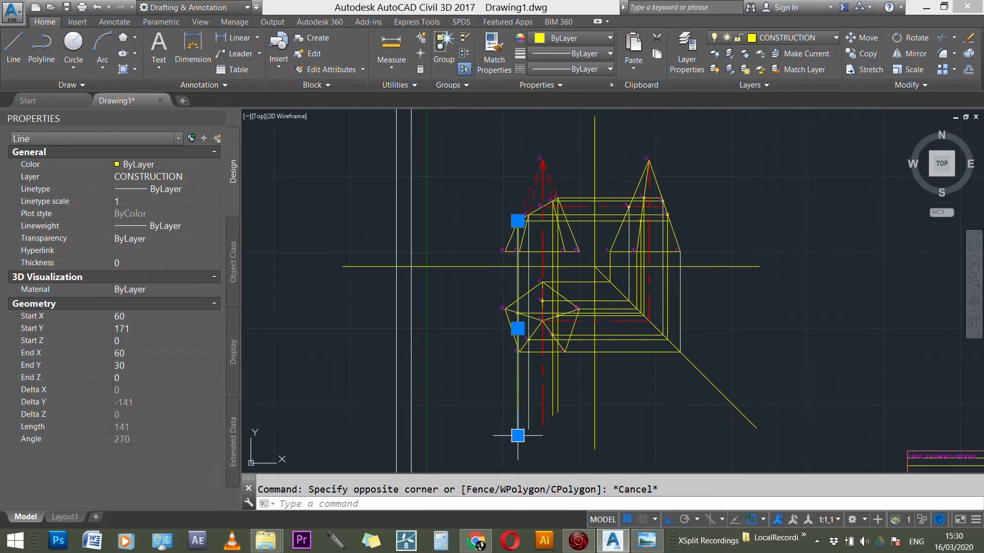
left_click(518, 437)
scroll(512, 323, "up", 5)
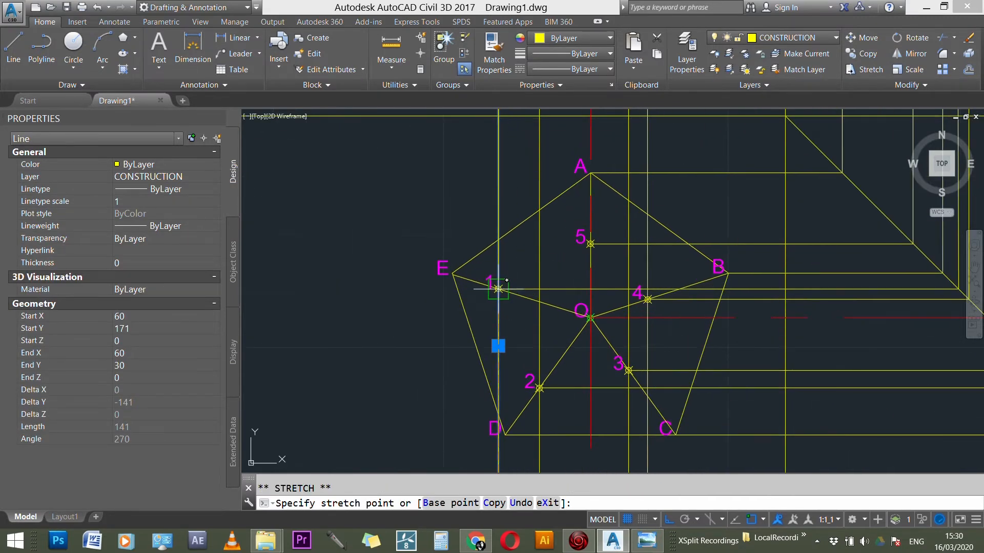
left_click(501, 280)
key("Escape")
scroll(487, 235, "down", 3)
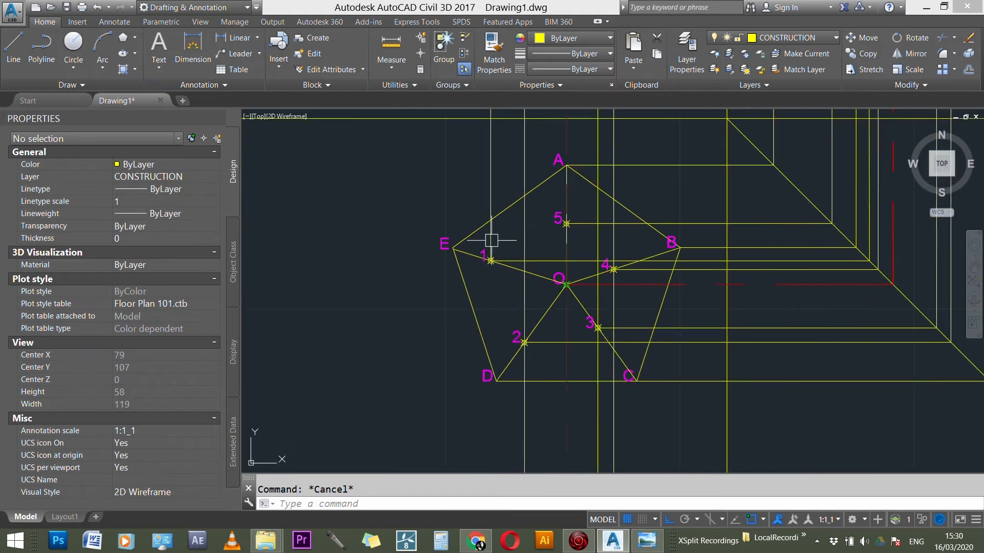
Step: Shorten point 2's vertical projector so its lower end stops at point 2 in the plan
scroll(530, 336, "down", 3)
left_click(528, 389)
scroll(530, 392, "down", 3)
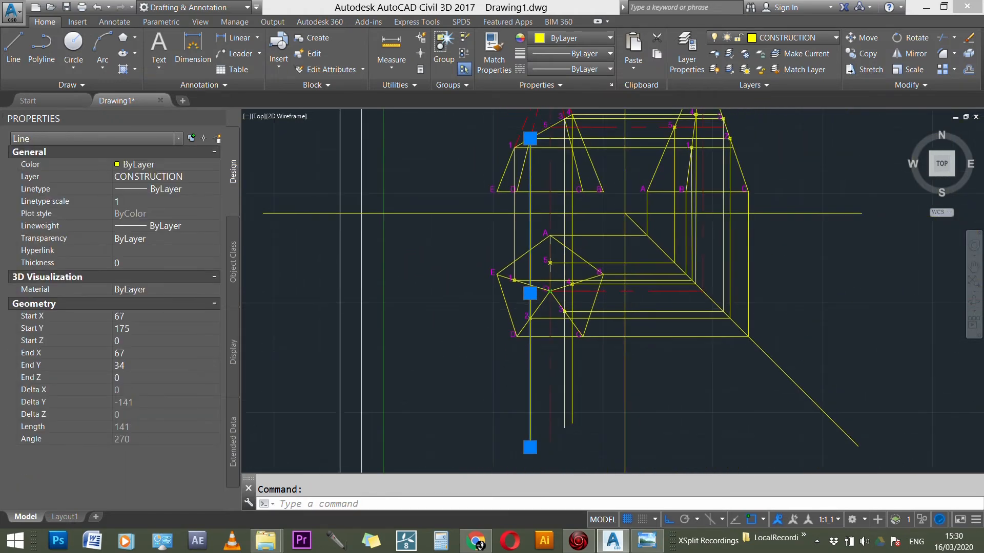
left_click(534, 411)
scroll(532, 347, "up", 9)
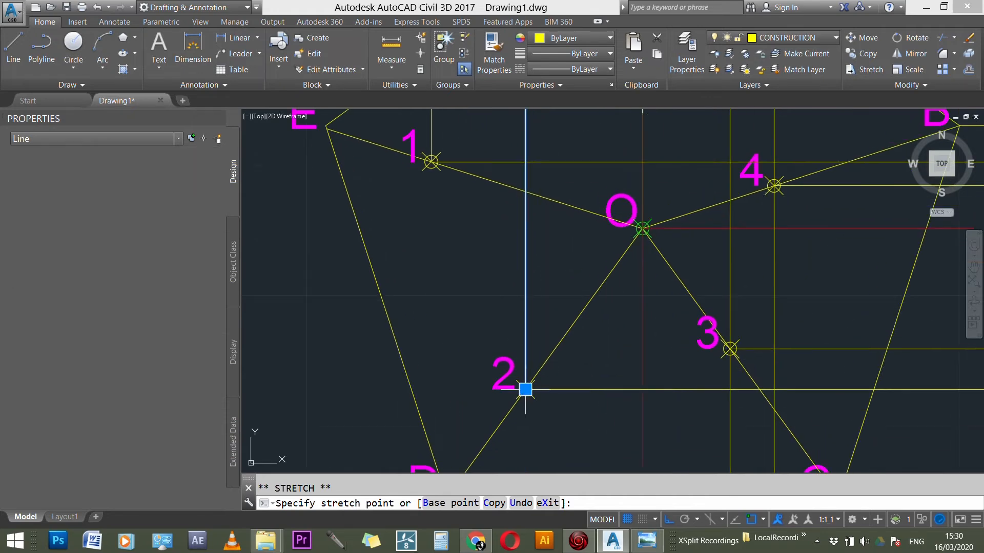
key("Escape")
scroll(506, 314, "down", 5)
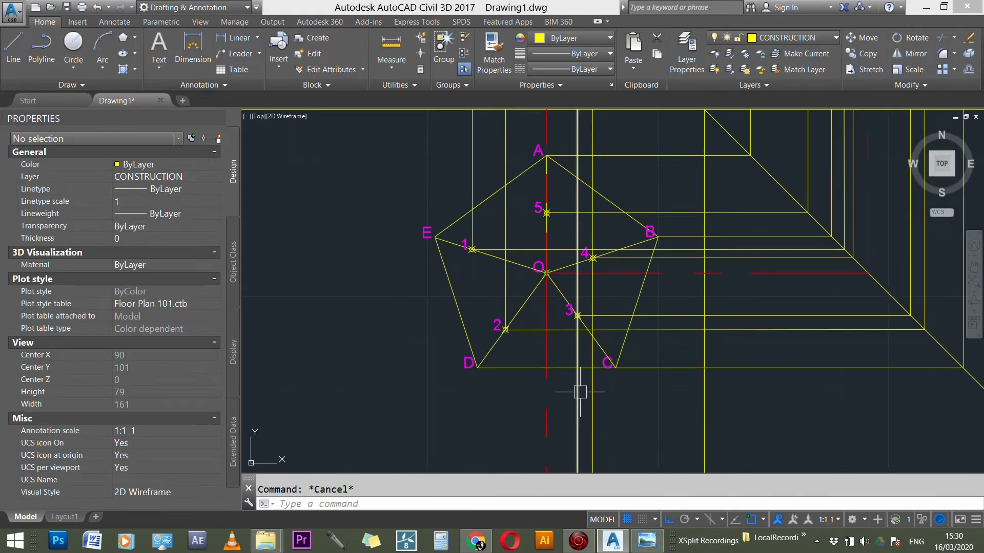
Step: Shorten point 3's vertical projector so its lower end stops at point 3 in the plan
left_click(578, 394)
scroll(576, 400, "down", 3)
left_click(572, 452)
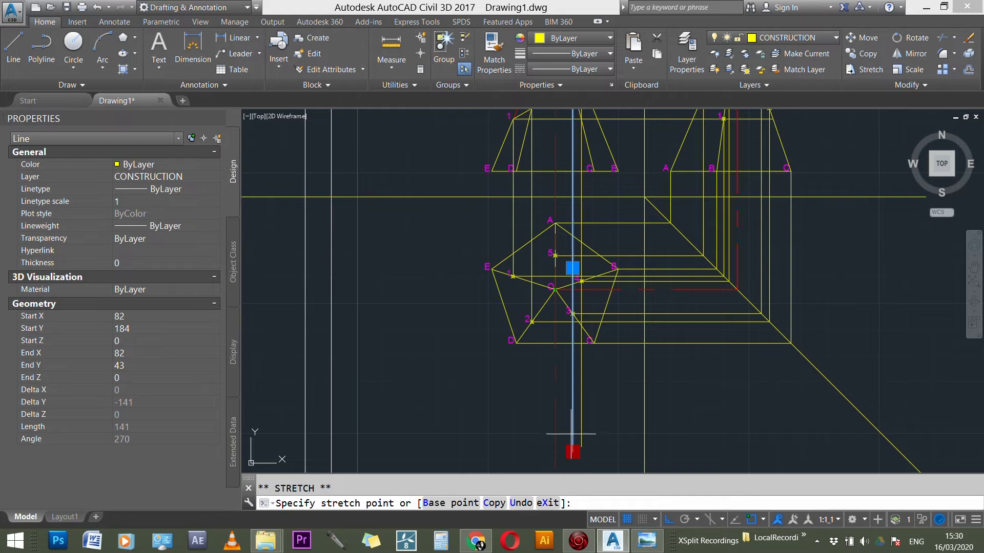
scroll(574, 303, "up", 5)
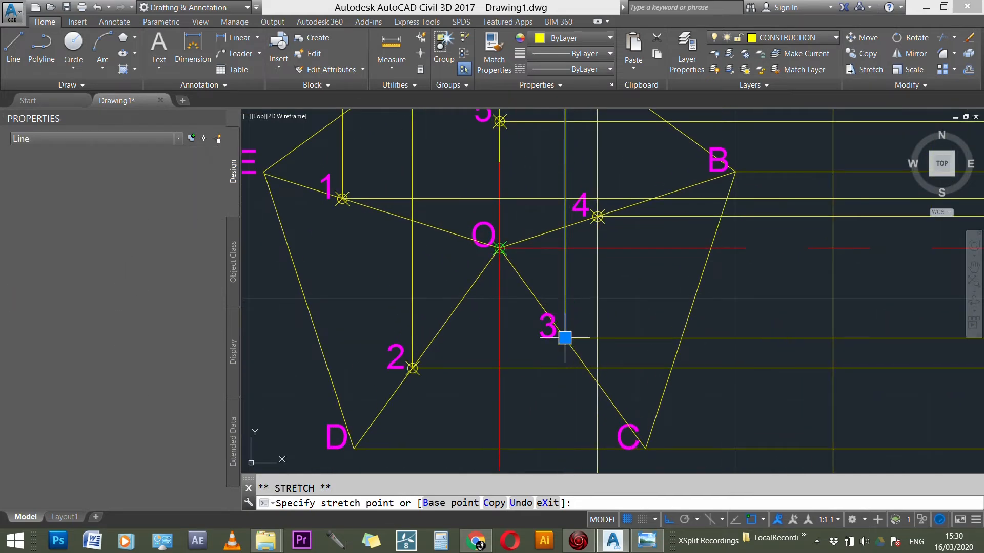
key("Escape")
scroll(567, 281, "down", 5)
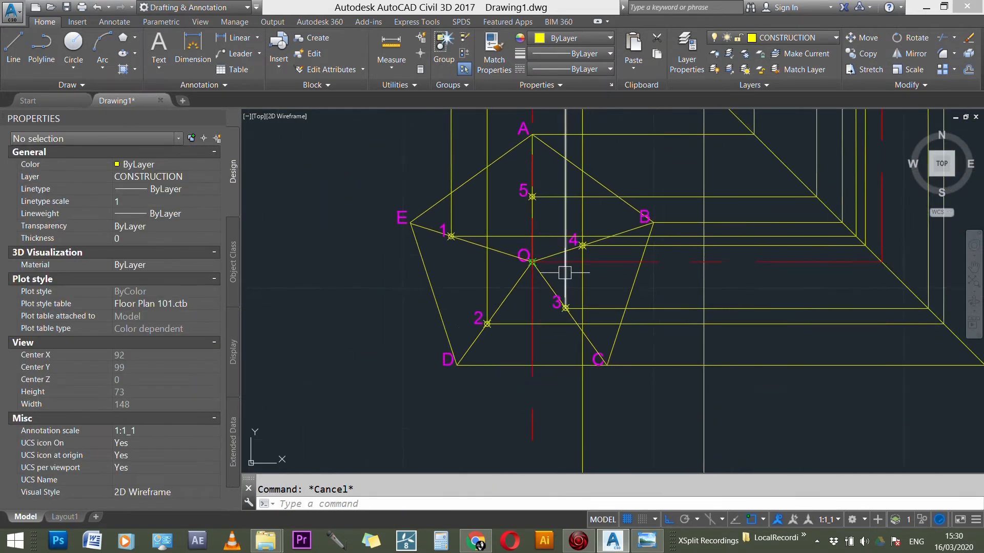
Step: Shorten point 4's vertical projector so its lower end stops at point 4 in the plan
left_click(577, 374)
left_click(576, 455)
scroll(583, 255, "up", 5)
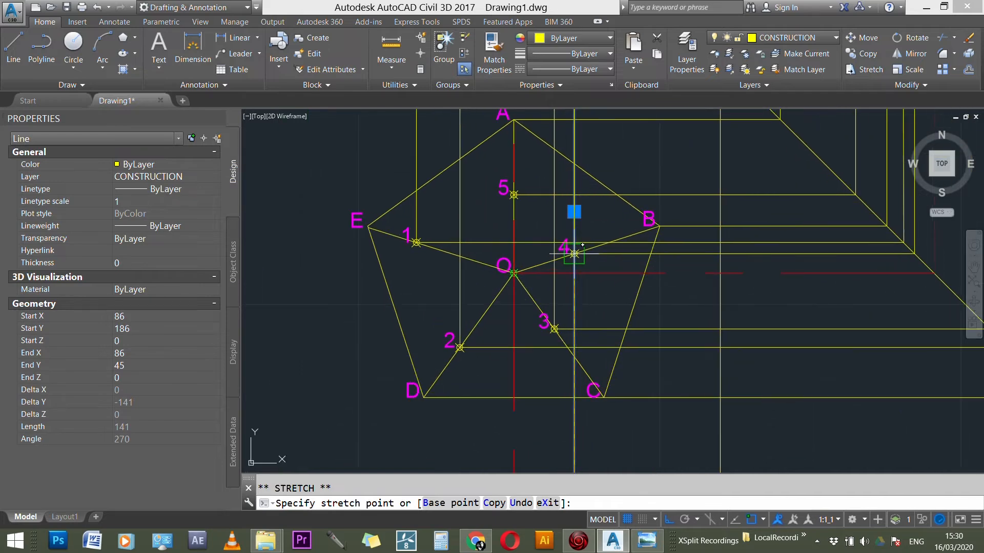
left_click(566, 261)
key("Escape")
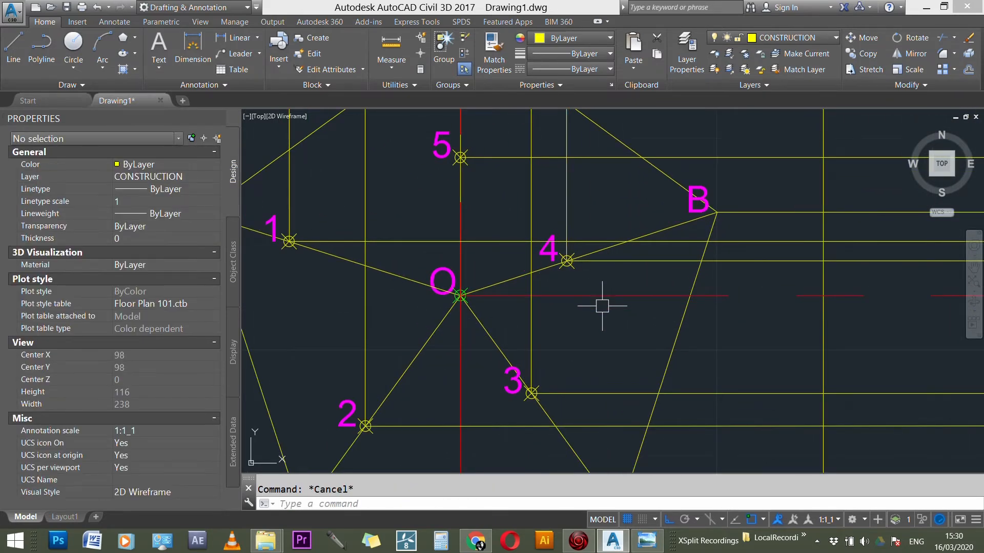
Step: Examine the section points and their projection lines across the front view, plan and side view
scroll(606, 325, "down", 5)
scroll(590, 321, "down", 5)
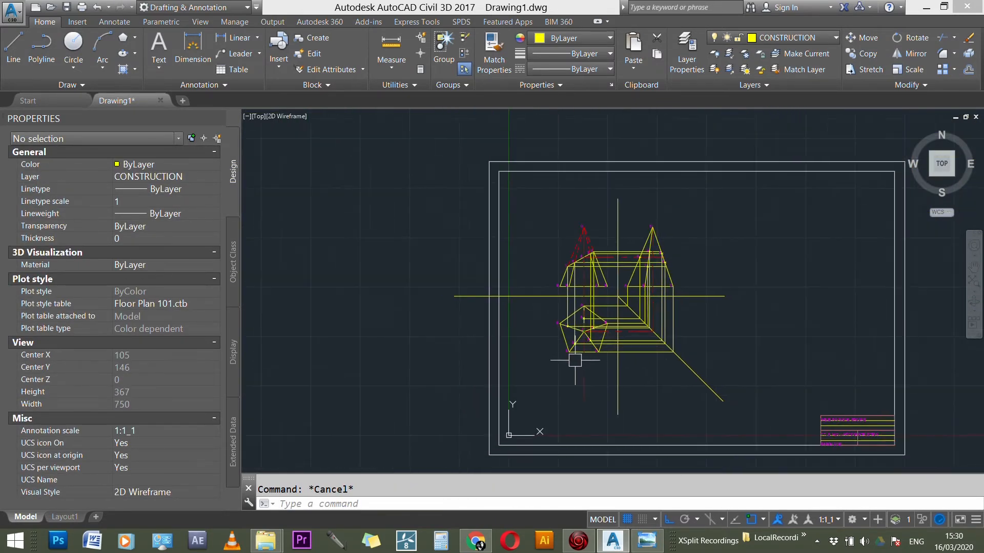
scroll(730, 290, "up", 2)
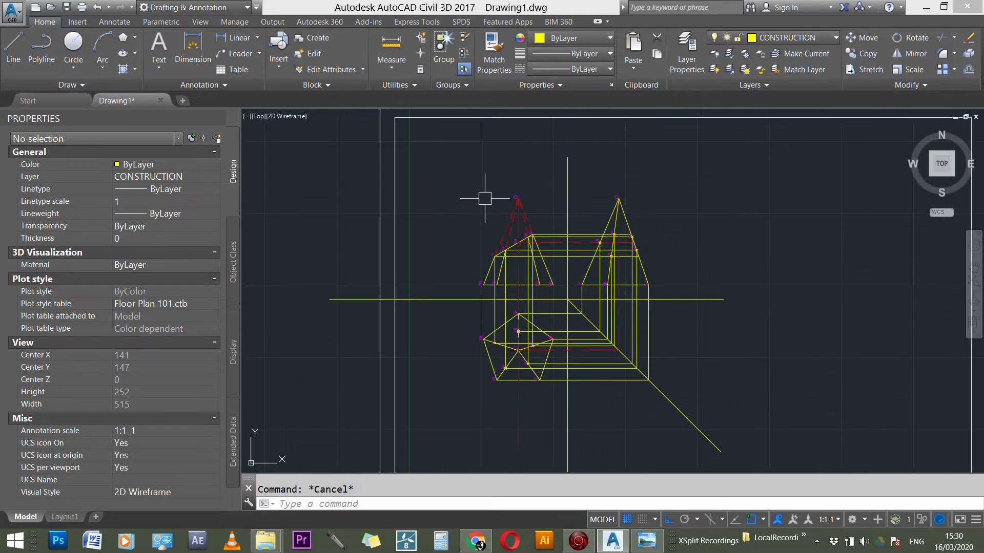
scroll(492, 221, "up", 5)
scroll(544, 209, "up", 3)
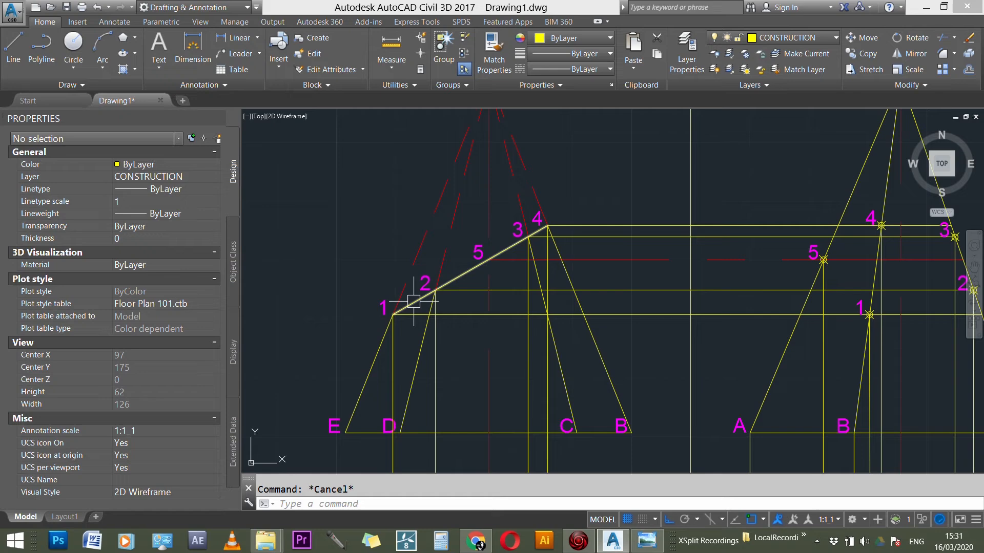
scroll(479, 274, "down", 6)
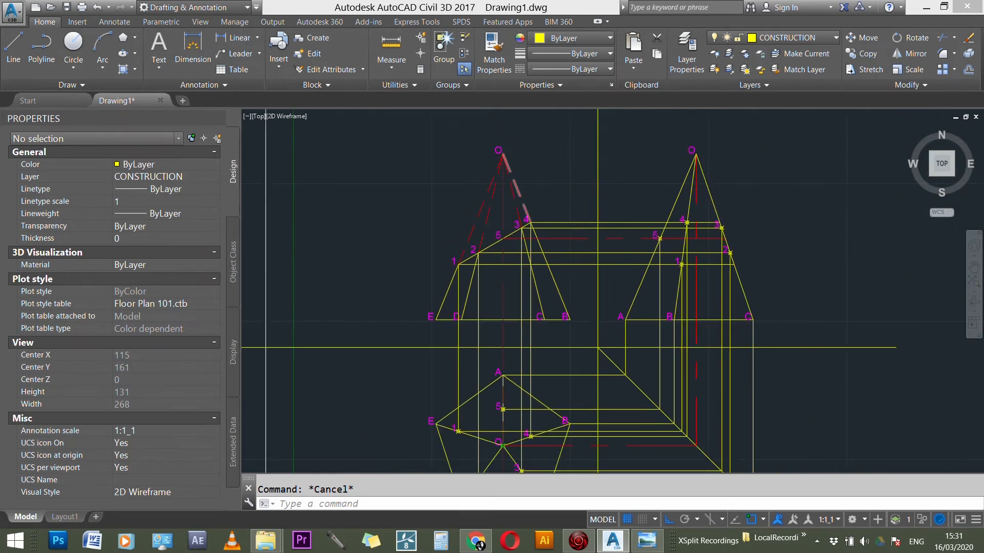
scroll(533, 384, "up", 4)
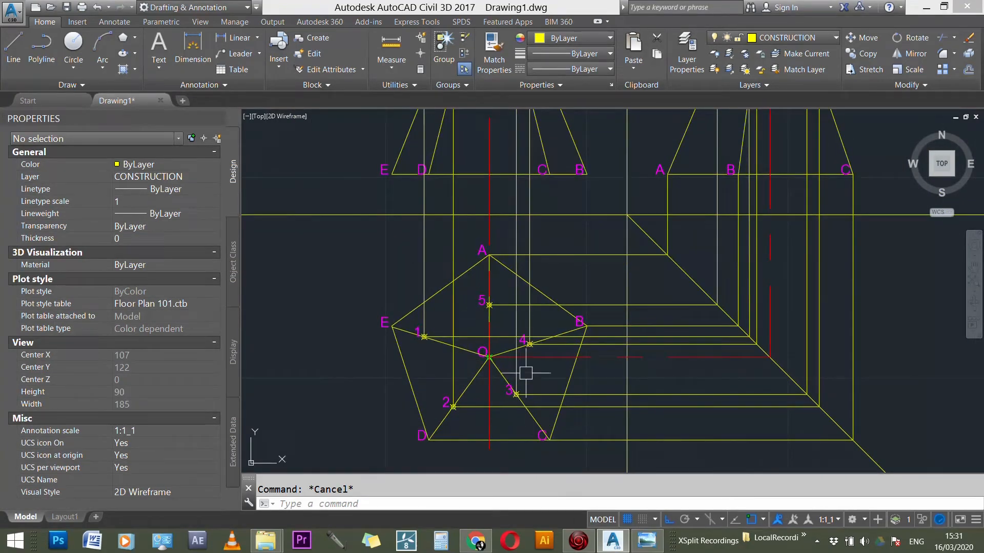
scroll(451, 422, "down", 5)
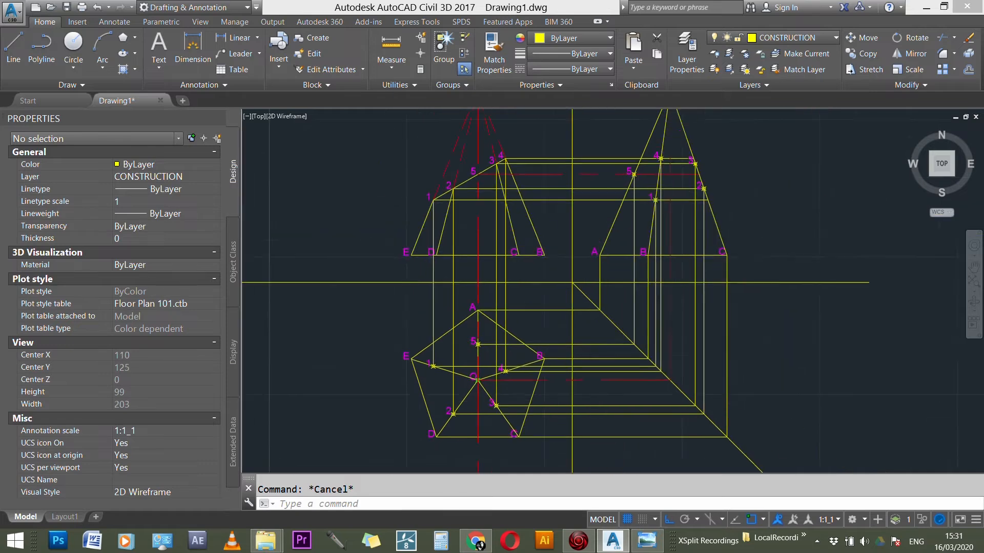
scroll(597, 263, "up", 4)
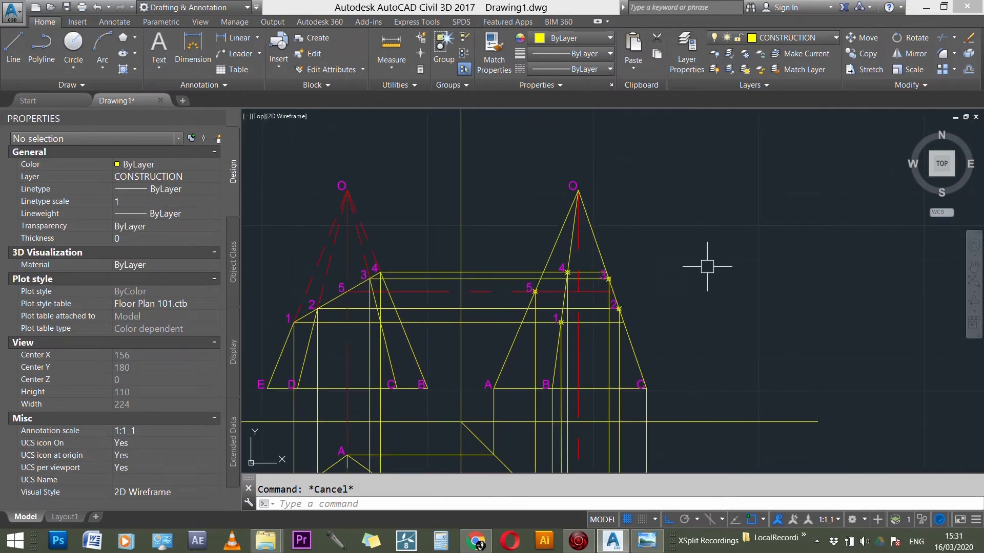
scroll(664, 279, "down", 4)
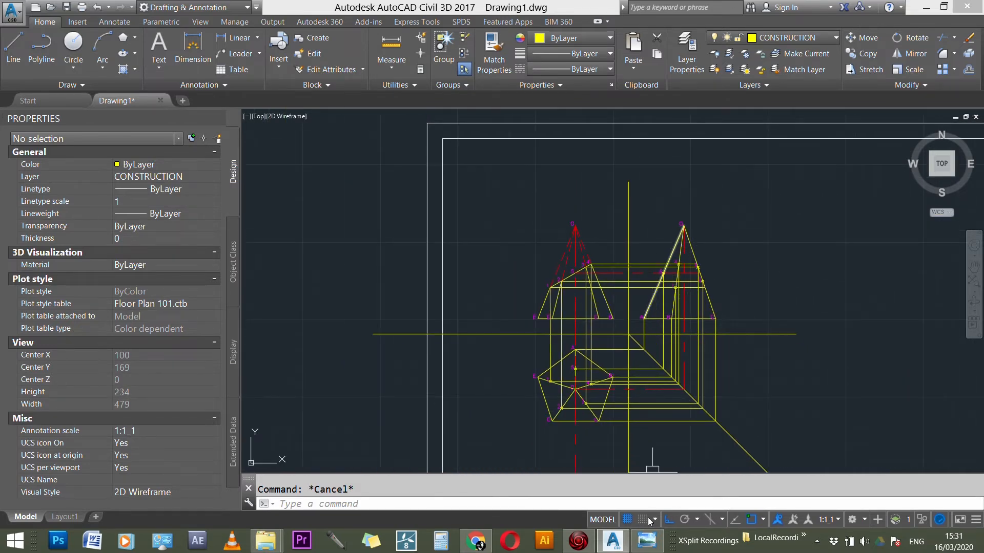
scroll(622, 241, "up", 1)
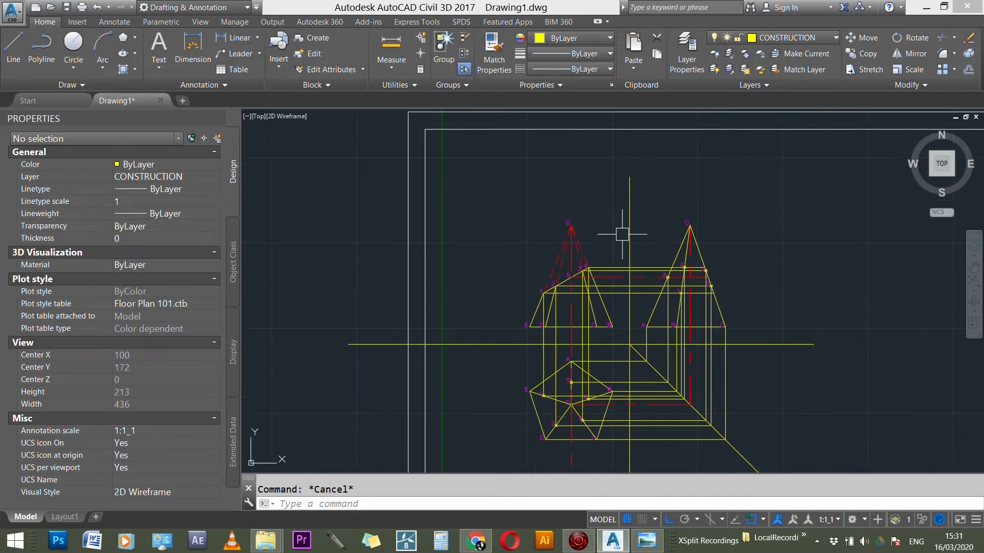
Step: Make OUTLINE the current layer and draw a closed section outline through points 1, 2, 3, 4 and 5 in the plan
left_click(802, 39)
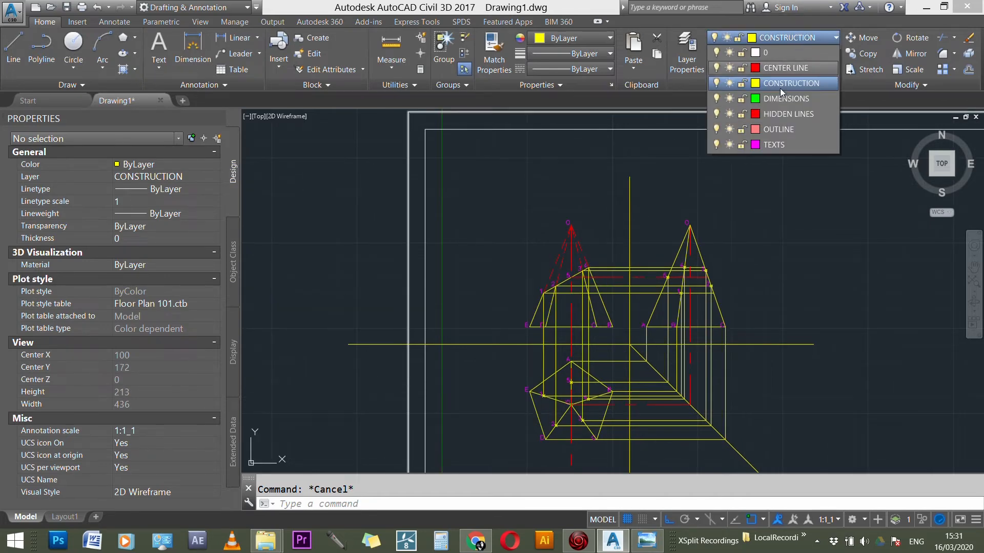
left_click(764, 129)
scroll(622, 417, "up", 5)
scroll(528, 407, "up", 2)
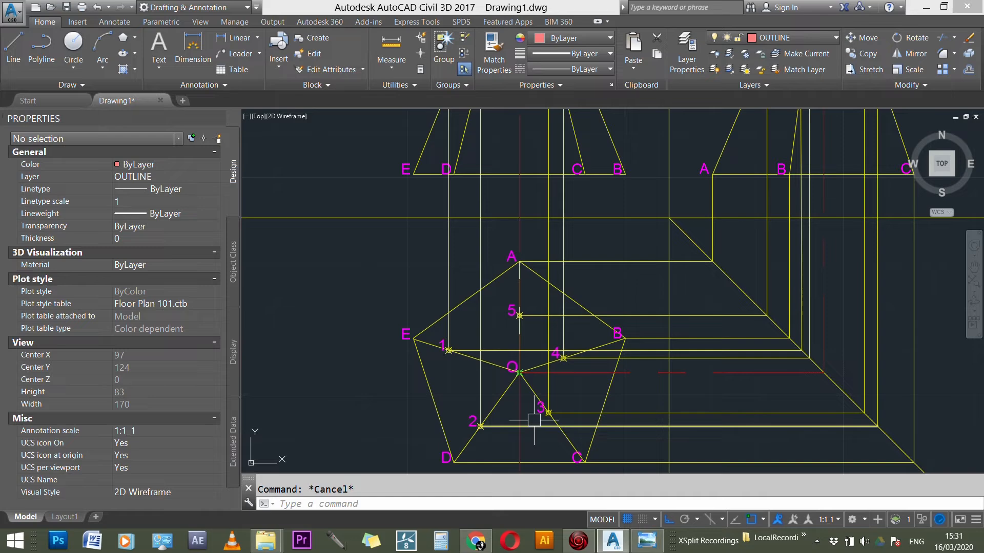
scroll(538, 410, "up", 4)
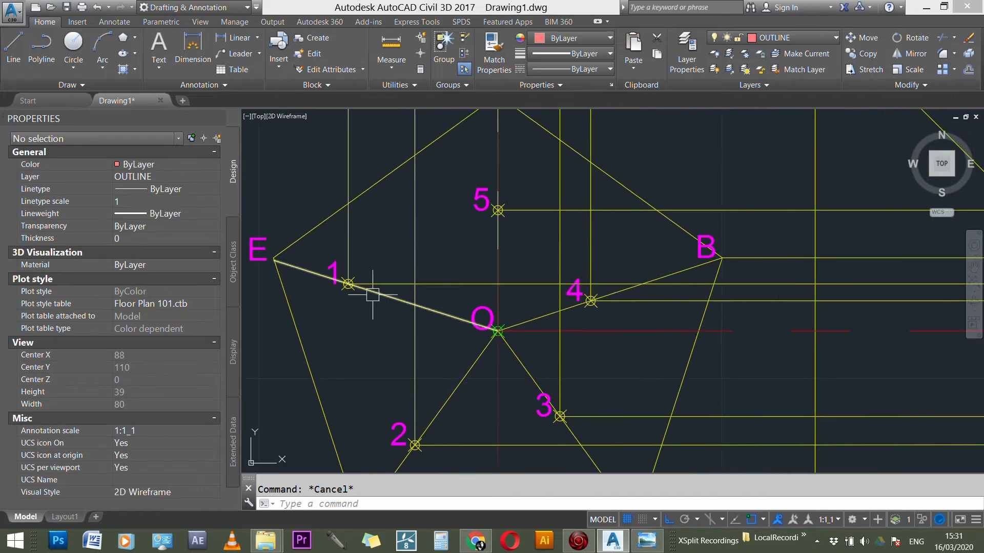
type("l")
key("Return")
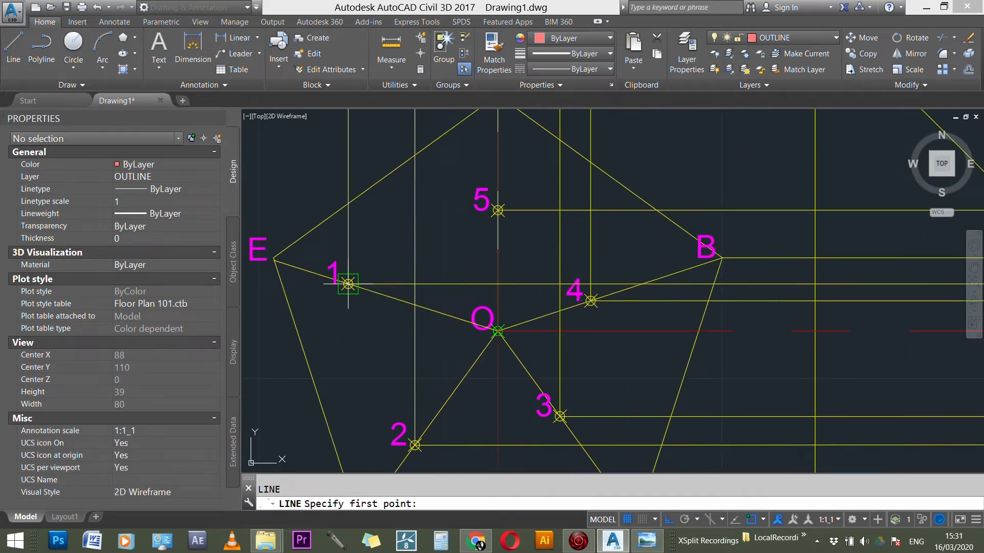
left_click(347, 283)
left_click(414, 446)
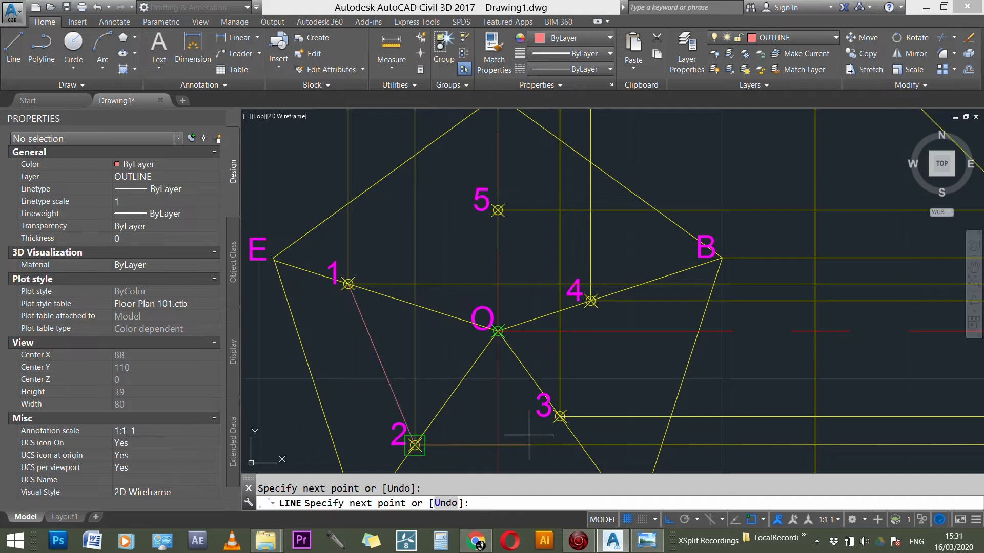
left_click(560, 417)
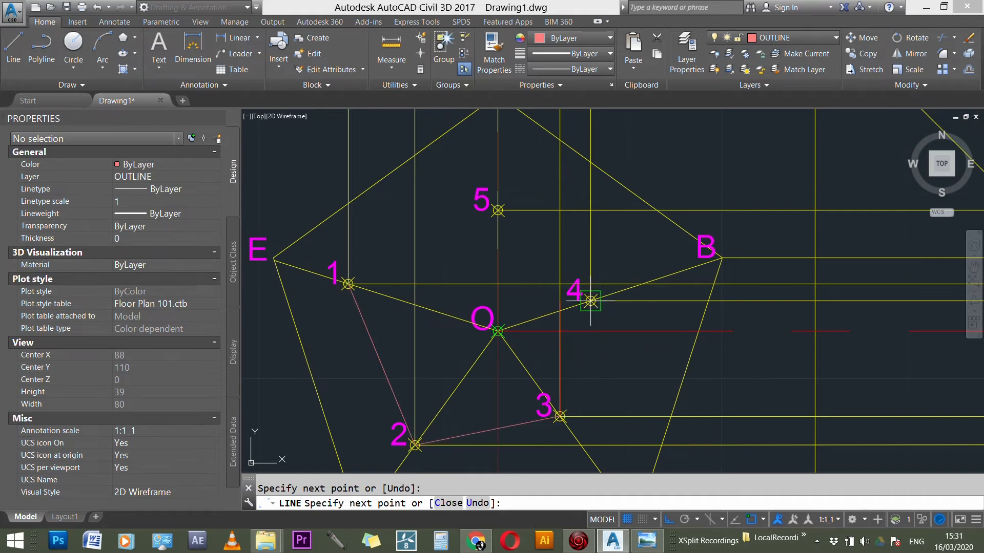
left_click(498, 210)
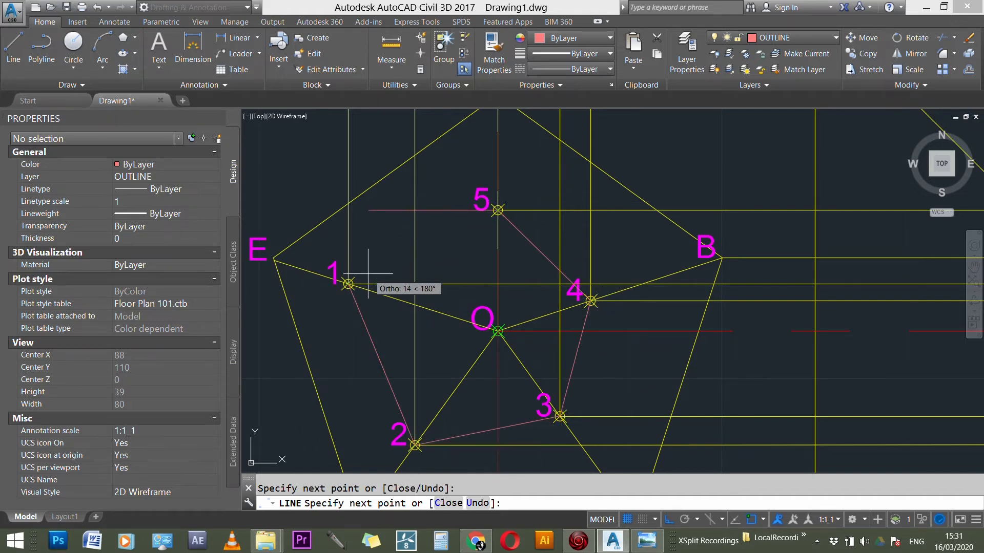
left_click(348, 283)
key("Escape")
scroll(441, 372, "down", 6)
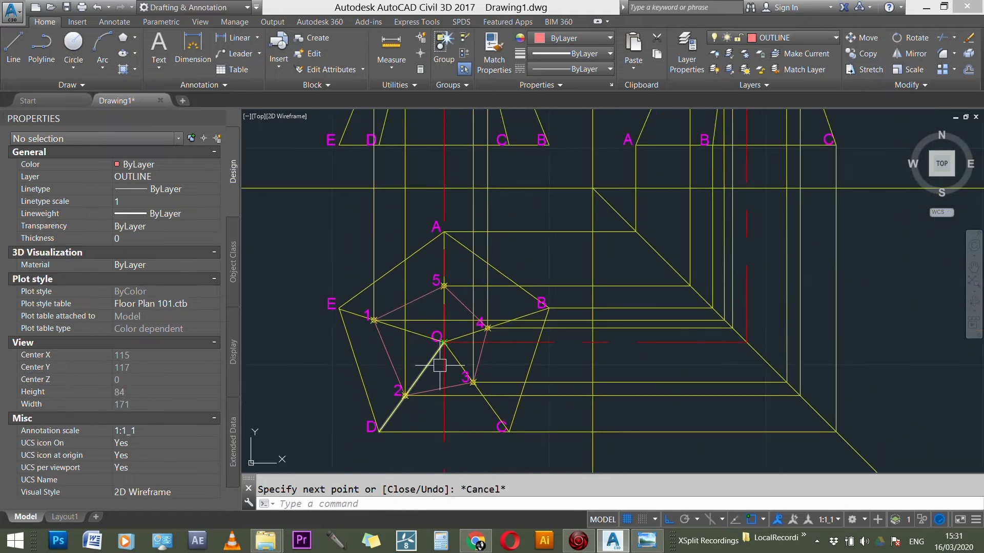
scroll(571, 287, "up", 2)
scroll(566, 265, "down", 2)
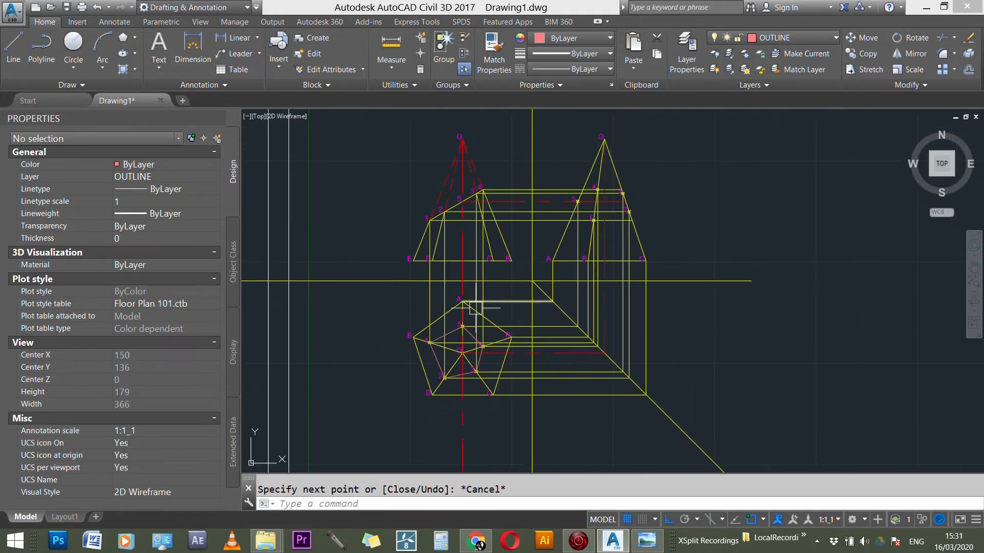
Step: Move the base pentagon ABCDE in the plan to the OUTLINE layer
scroll(429, 339, "up", 3)
left_click(414, 325)
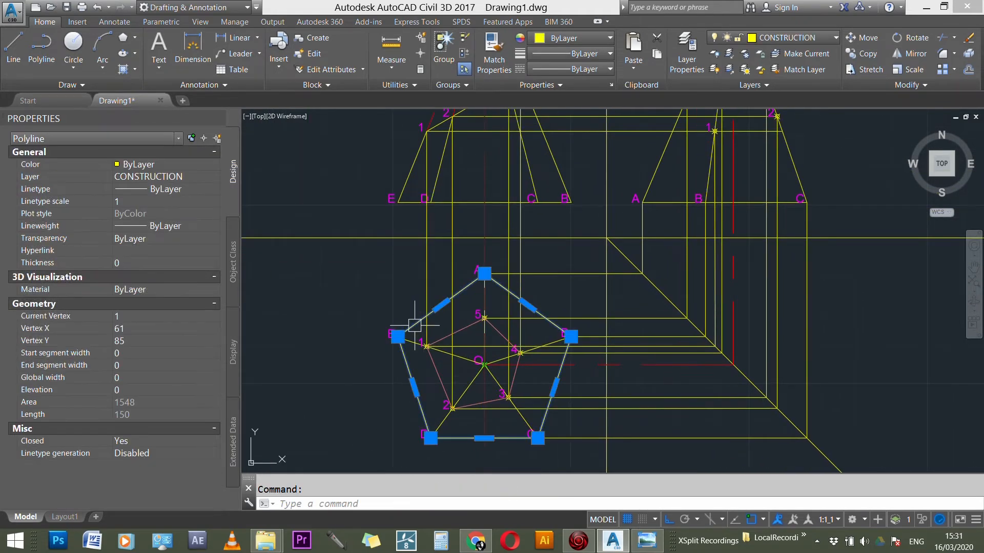
left_click(785, 38)
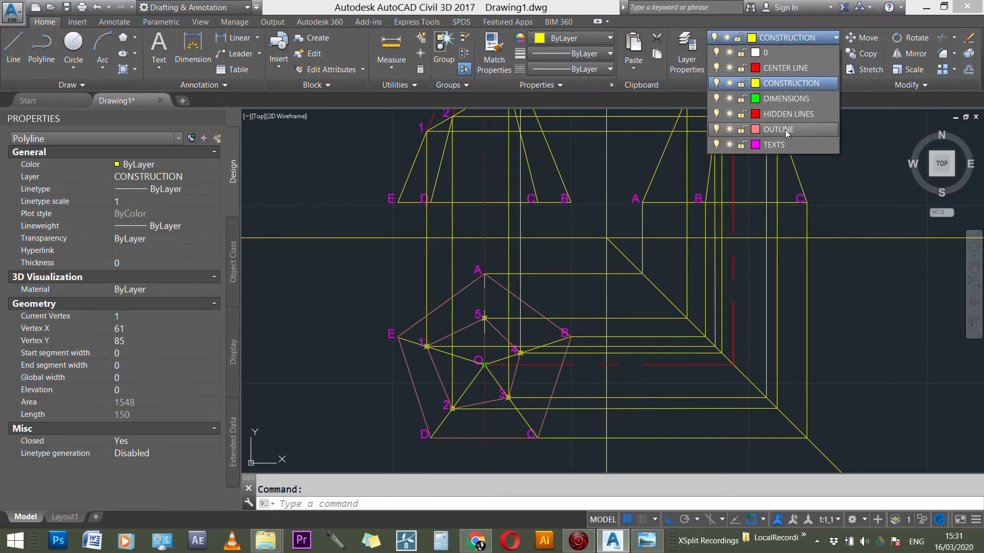
left_click(785, 130)
key("Escape")
Step: Shorten slant edge EO in the plan so its inner end stops at section point 1
scroll(442, 357, "up", 2)
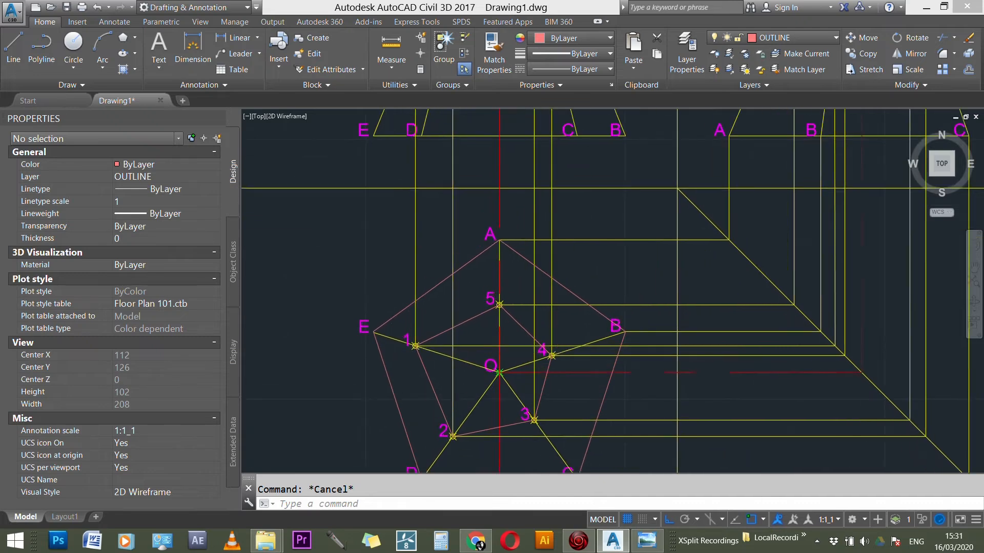
scroll(443, 357, "up", 3)
scroll(424, 350, "up", 5)
scroll(595, 253, "down", 5)
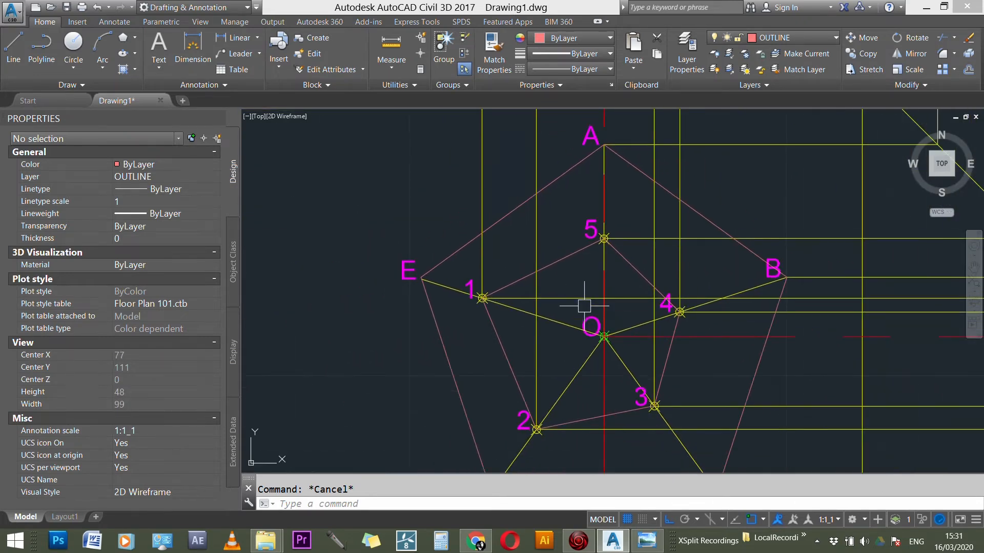
scroll(555, 325, "up", 2)
left_click(555, 319)
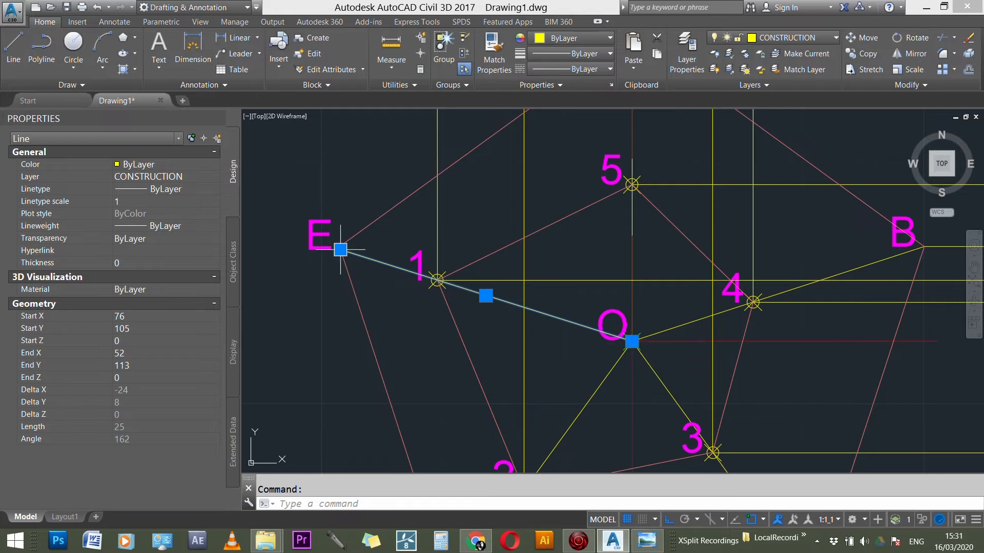
mouse_move(633, 346)
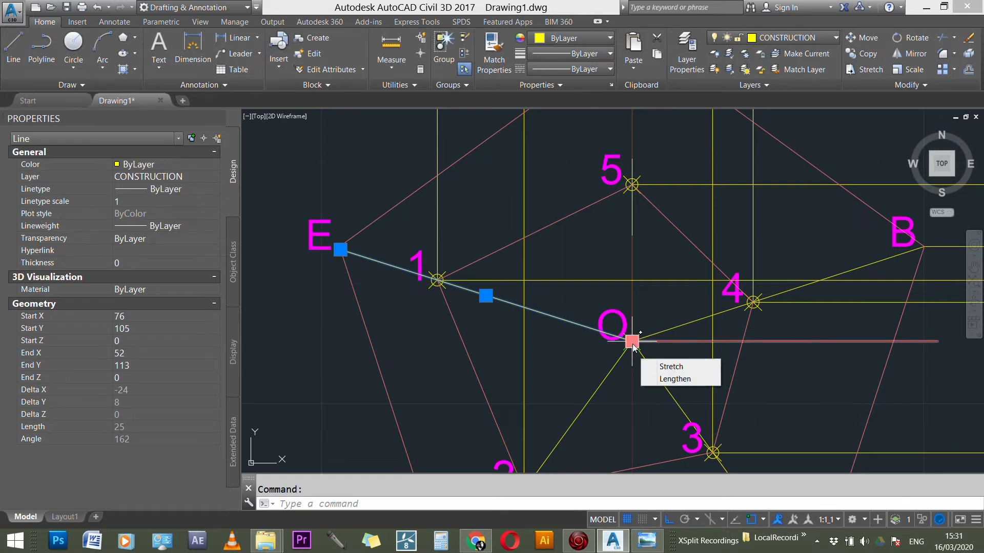
left_click(632, 341)
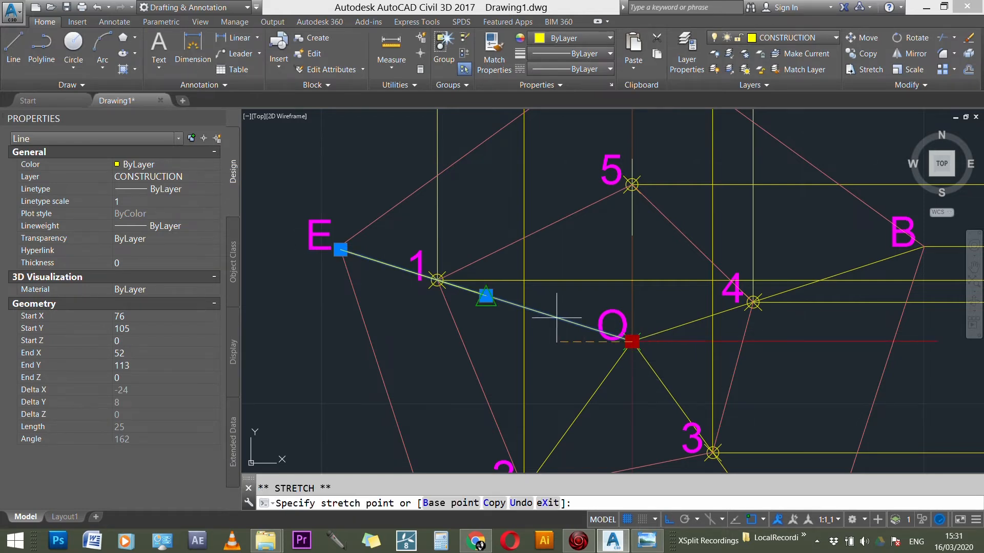
left_click(438, 280)
key("Escape")
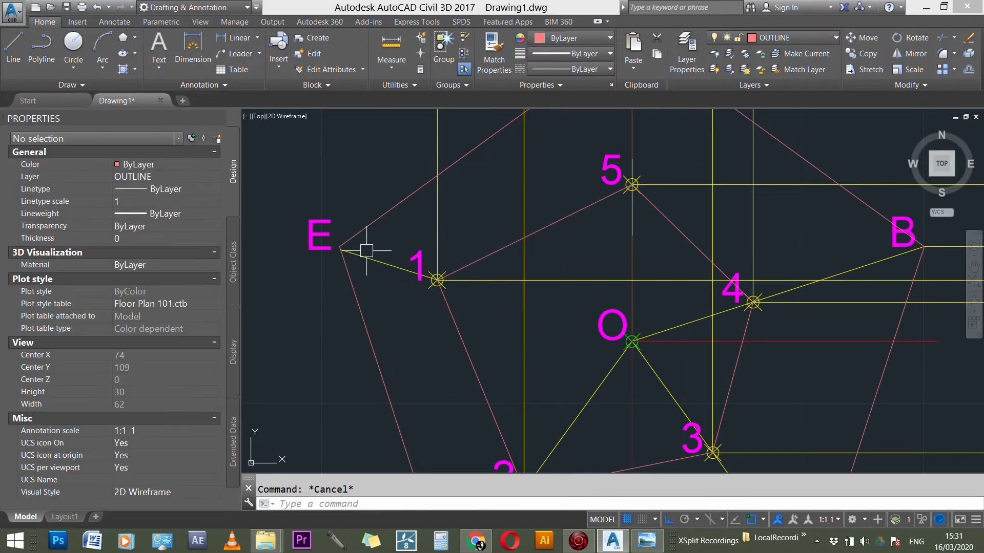
Step: Stretch the outer end of edge E–1 in the plan onto corner E of the base pentagon
scroll(345, 251, "up", 2)
left_click(343, 245)
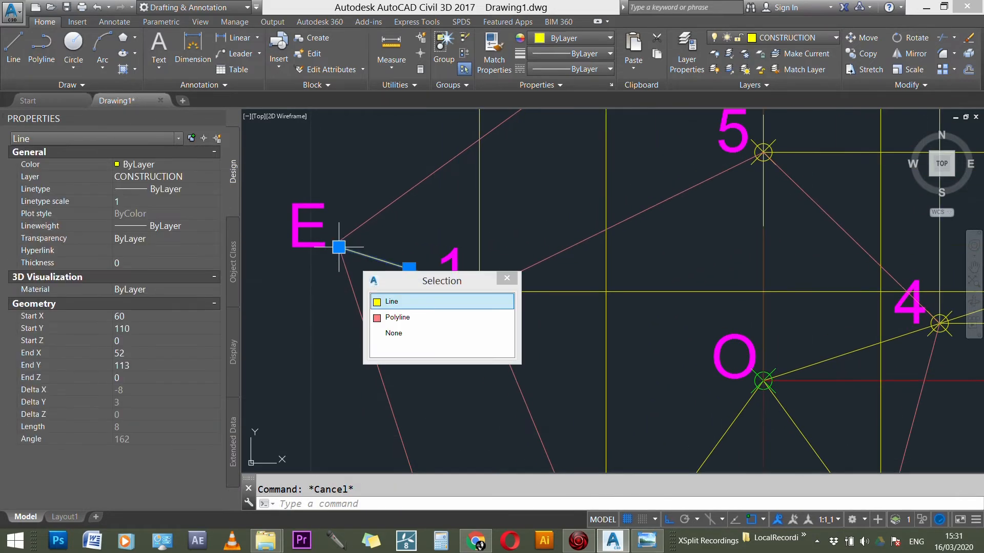
left_click(337, 240)
key("Escape")
scroll(410, 264, "down", 3)
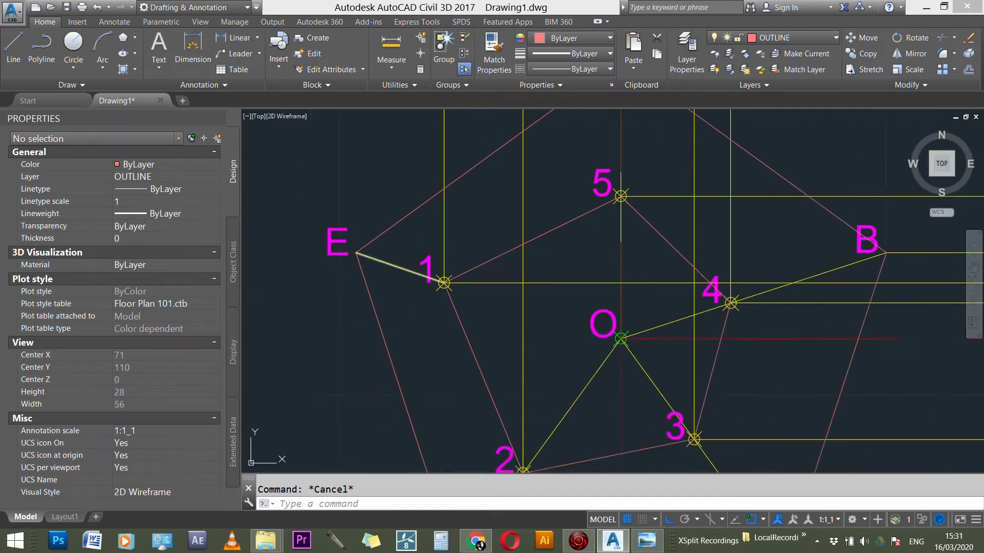
Step: Shorten slant edge AO in the plan so its inner end stops at section point 5
scroll(559, 232, "up", 3)
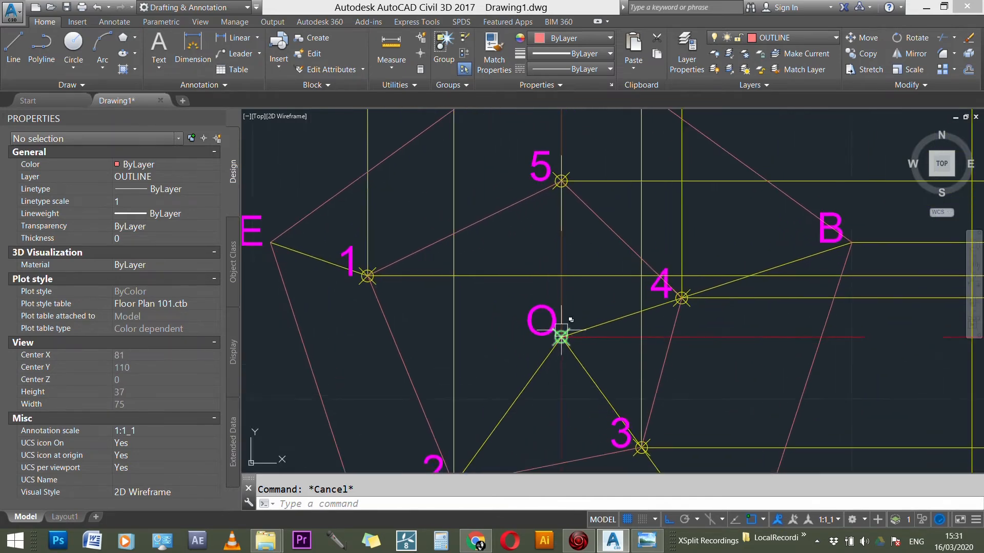
left_click(562, 202)
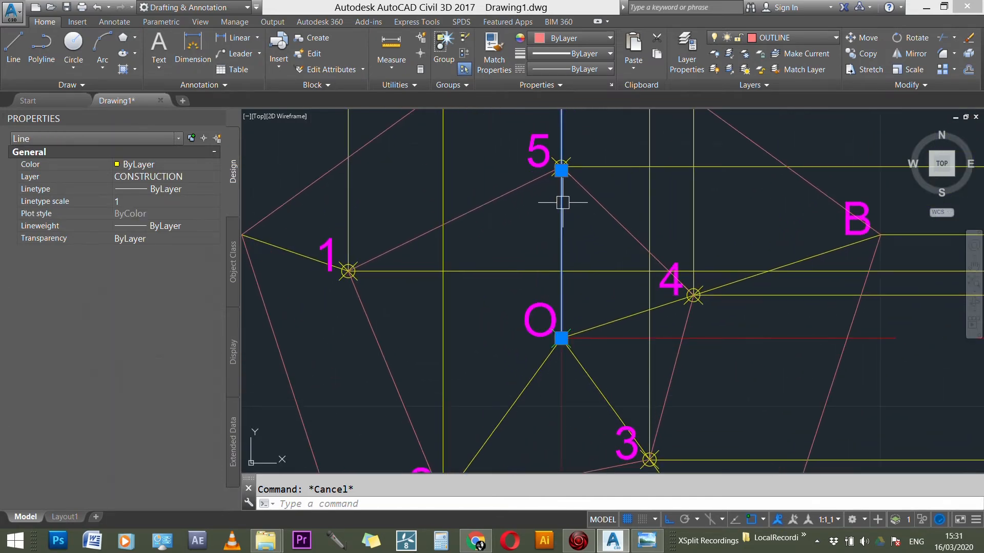
left_click(561, 338)
scroll(561, 338, "down", 3)
scroll(557, 255, "up", 4)
scroll(557, 255, "up", 3)
key("Escape")
key("Escape")
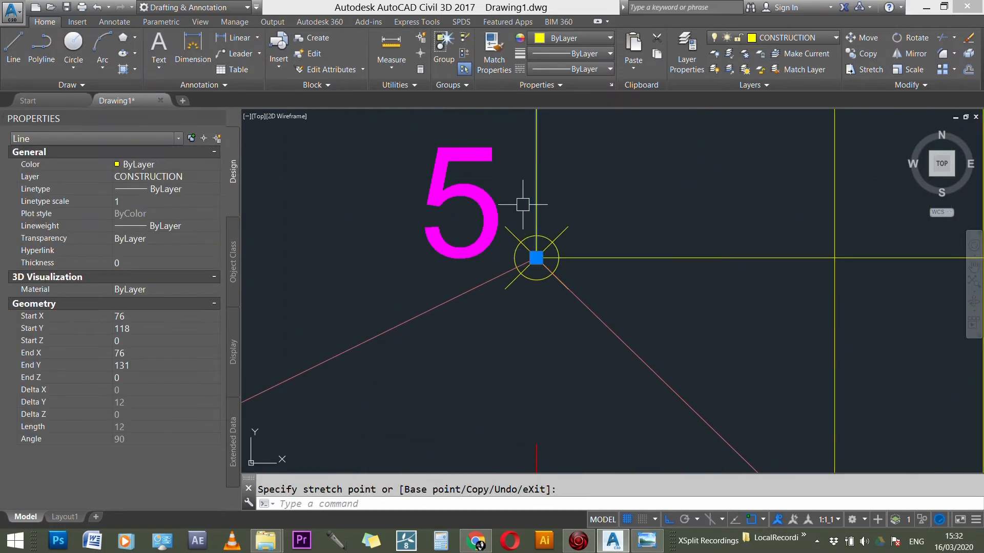
Step: Shorten slant edge BO in the plan so its inner end stops at section point 4
scroll(520, 208, "down", 4)
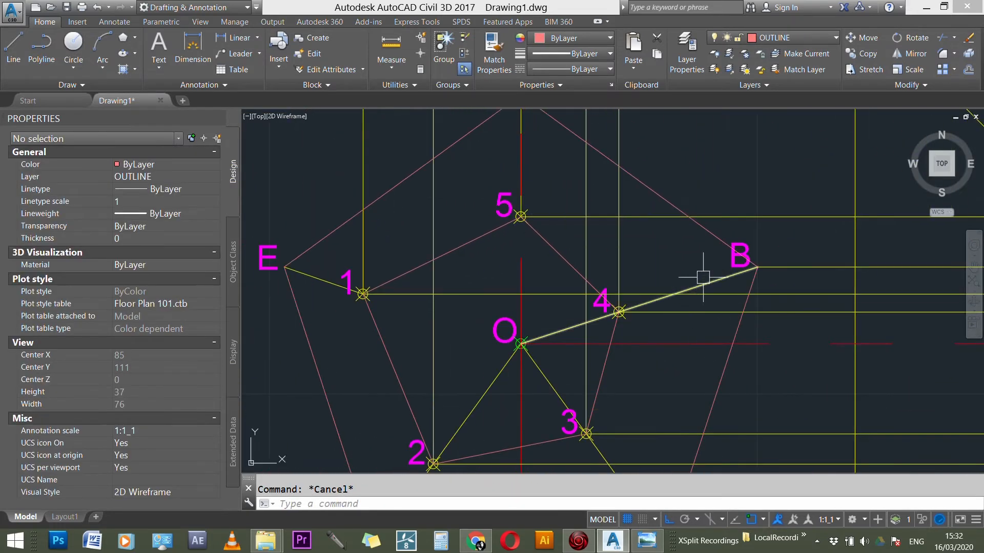
left_click(676, 281)
left_click(521, 344)
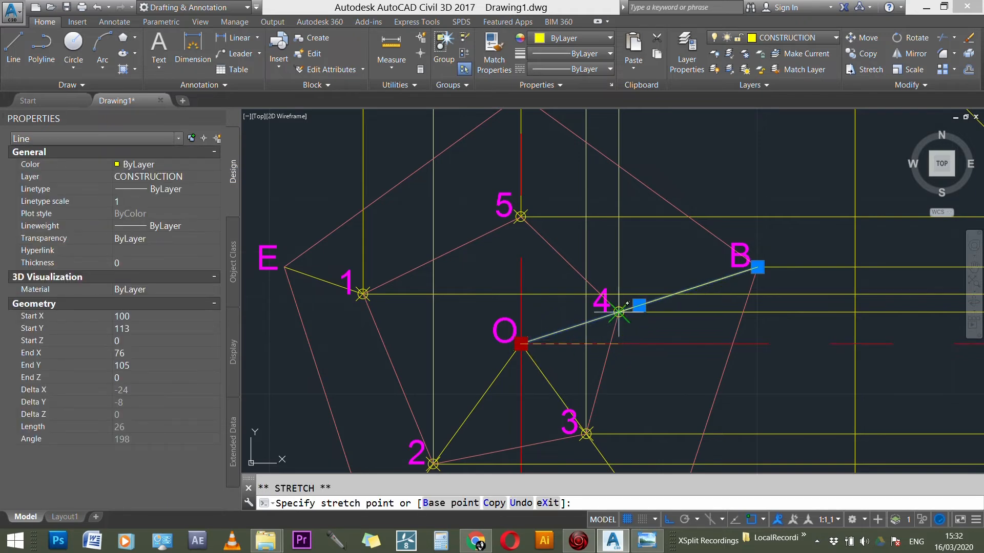
scroll(616, 315, "up", 4)
key("Escape")
scroll(620, 307, "down", 5)
scroll(591, 278, "up", 4)
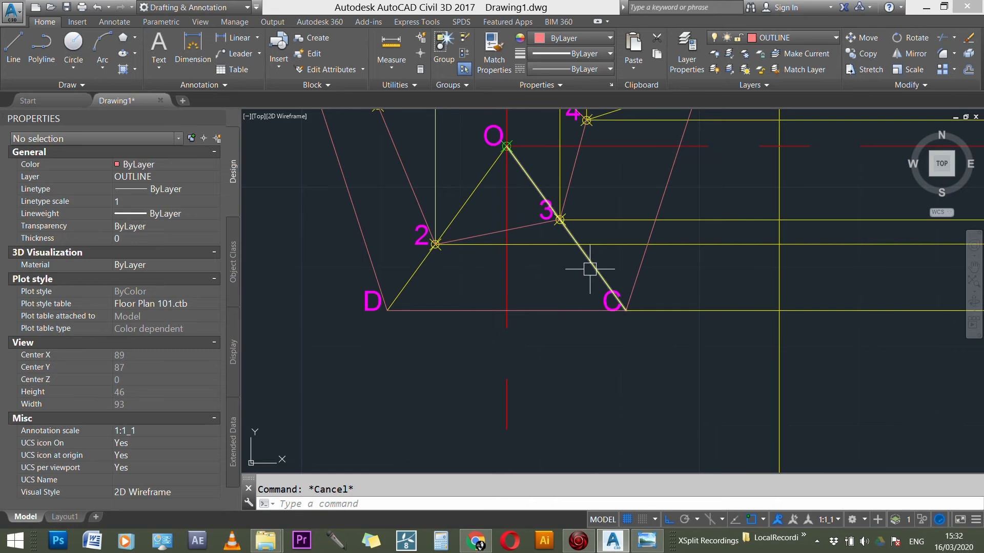
Step: Shorten slant edge CO in the plan so its inner end stops at section point 3
left_click(590, 269)
left_click(506, 146)
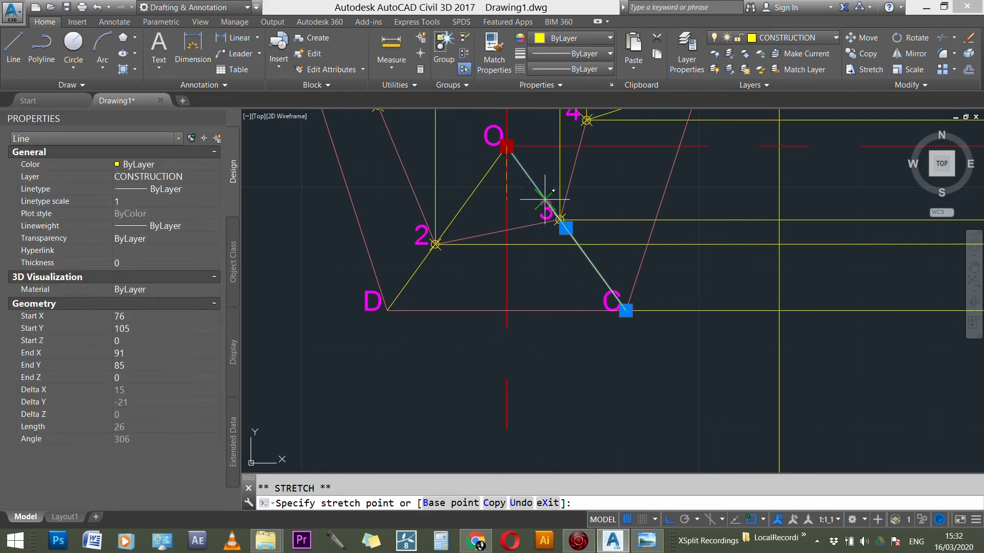
scroll(568, 210, "up", 4)
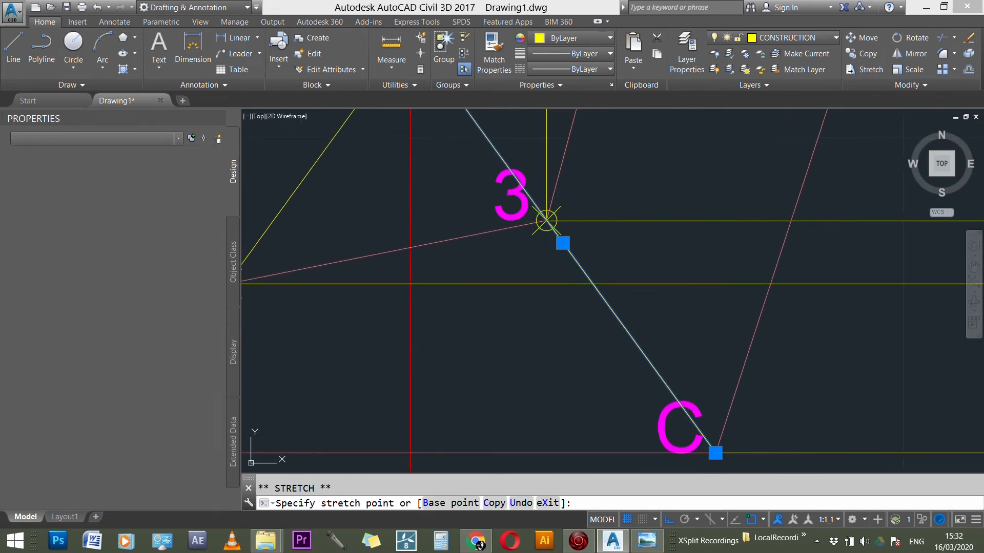
left_click(547, 220)
scroll(516, 274, "down", 3)
Step: Shorten slant edge DO in the plan so its inner end stops at section point 2
left_click(516, 191)
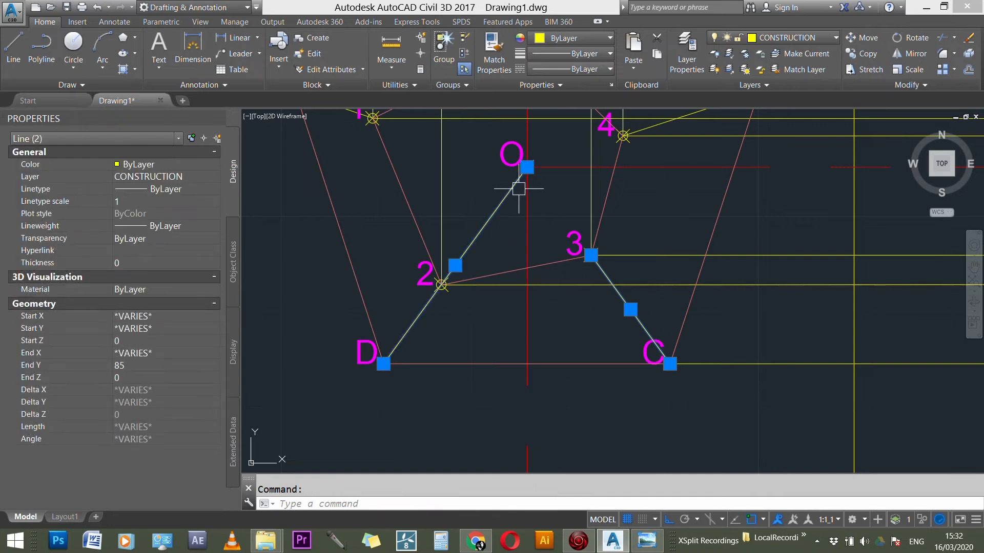
left_click(527, 167)
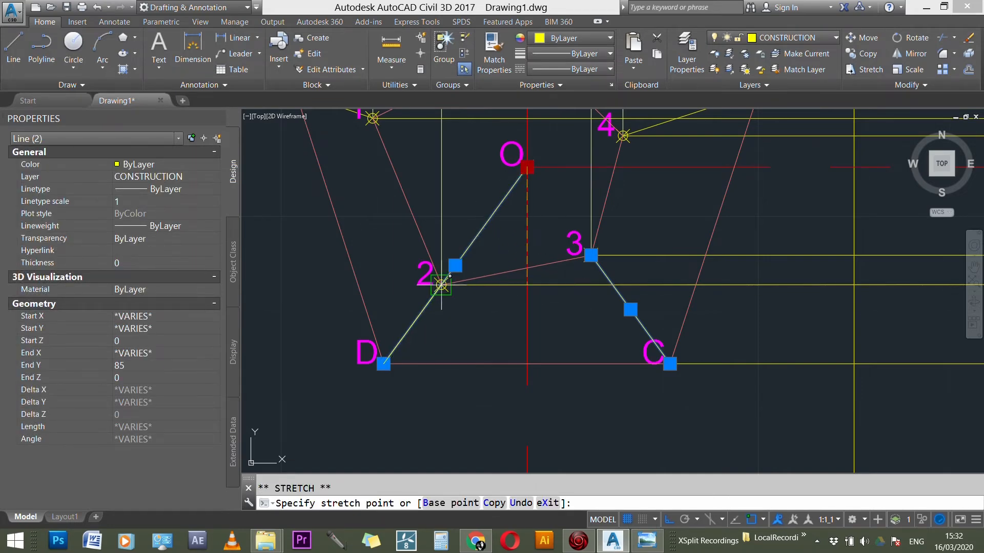
key("Escape")
key("Escape")
scroll(466, 317, "down", 5)
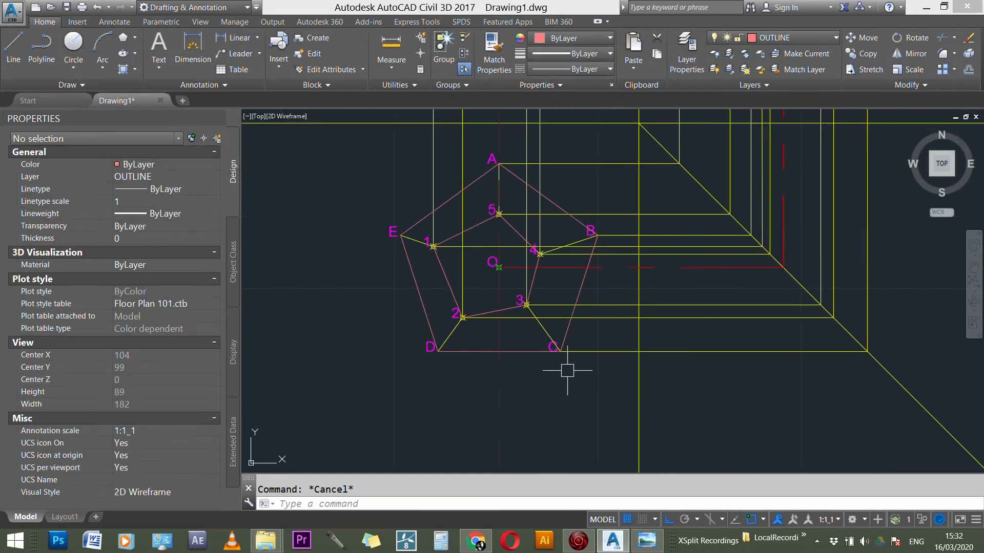
Step: Draw a closed section outline with lines through points 1, 2, 3, 4 and 5 in the side view
scroll(568, 379, "down", 3)
scroll(637, 386, "up", 2)
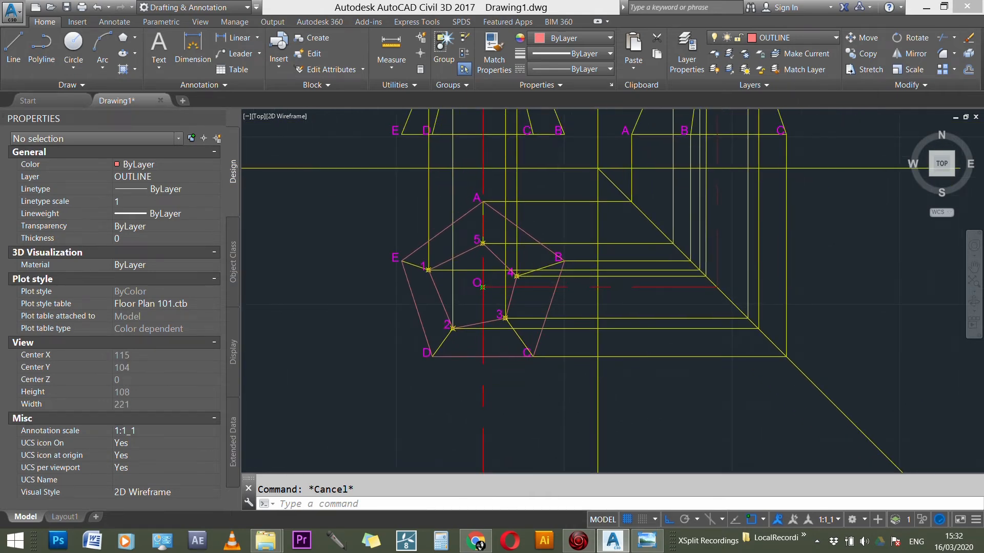
scroll(464, 413, "down", 3)
scroll(595, 189, "up", 3)
scroll(517, 281, "up", 5)
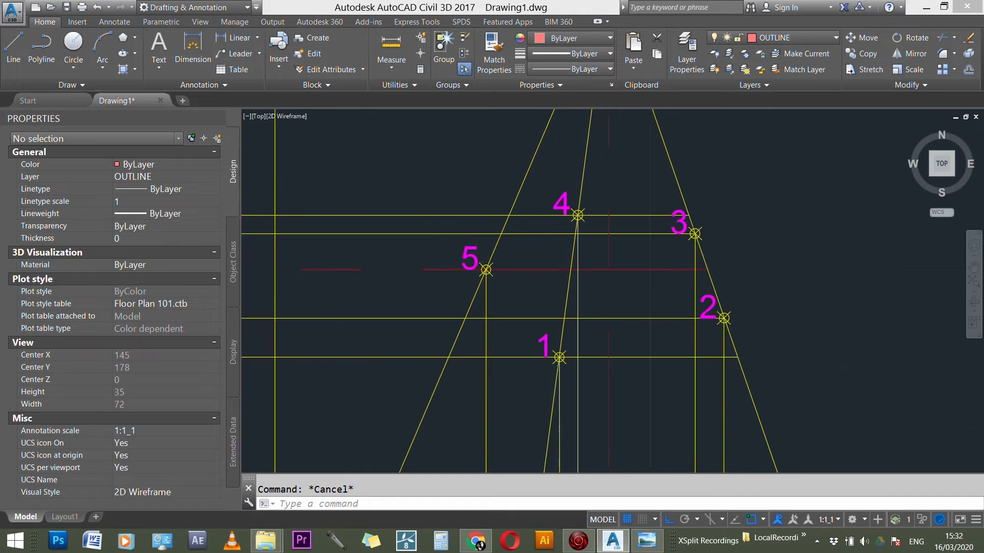
scroll(485, 268, "down", 1)
type("l")
key("Return")
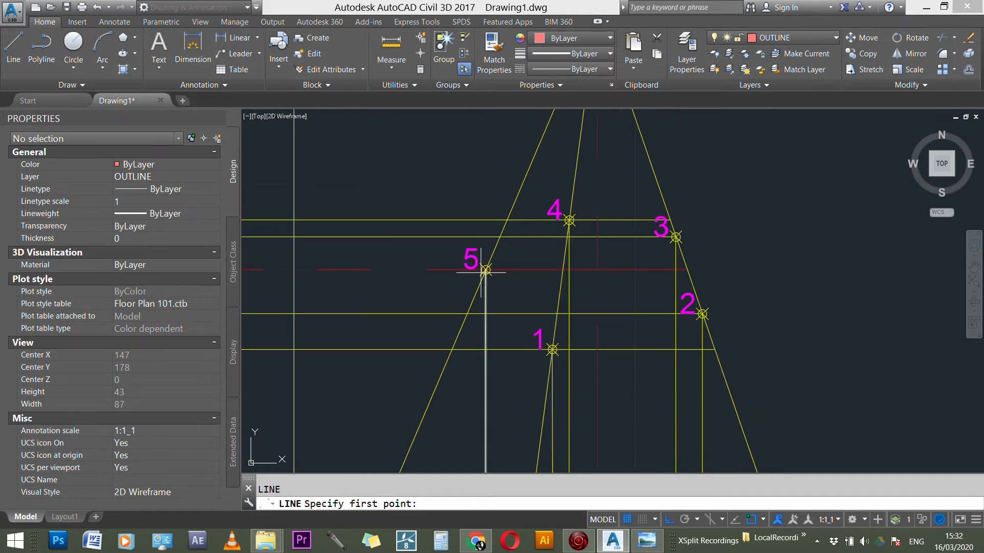
left_click(552, 350)
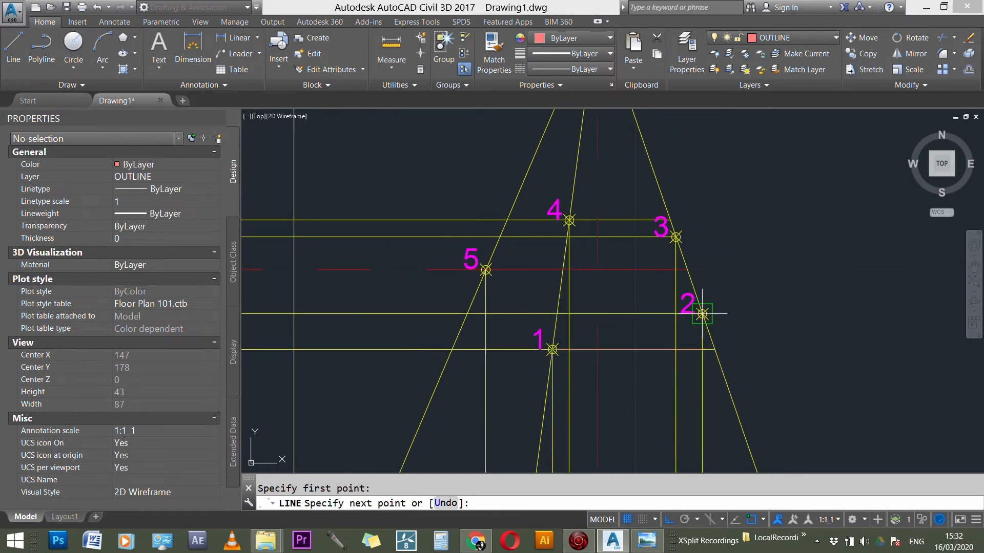
left_click(570, 221)
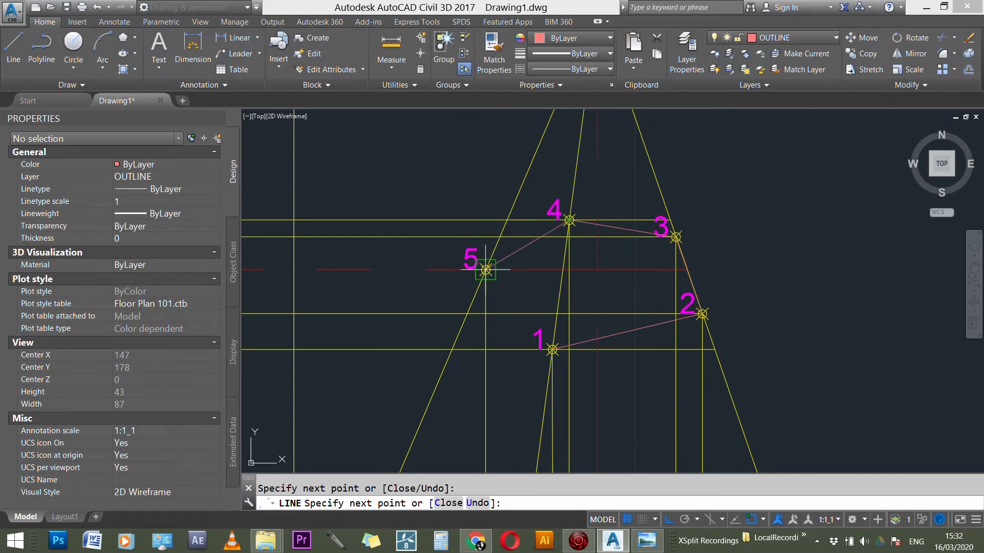
left_click(553, 350)
key("Escape")
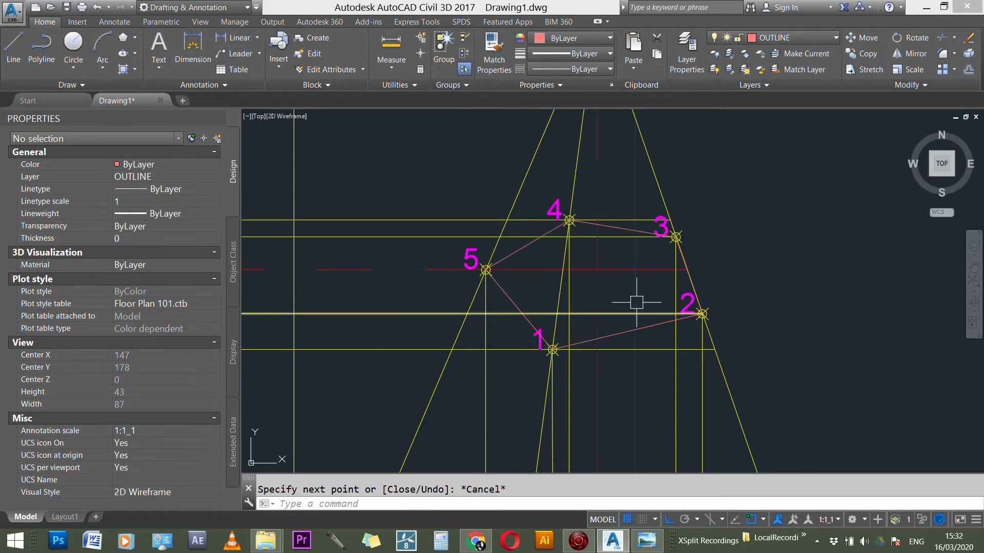
Step: Draw two horizontal lines from apex O in the side view, one extending to each side of the apex
scroll(635, 305, "down", 3)
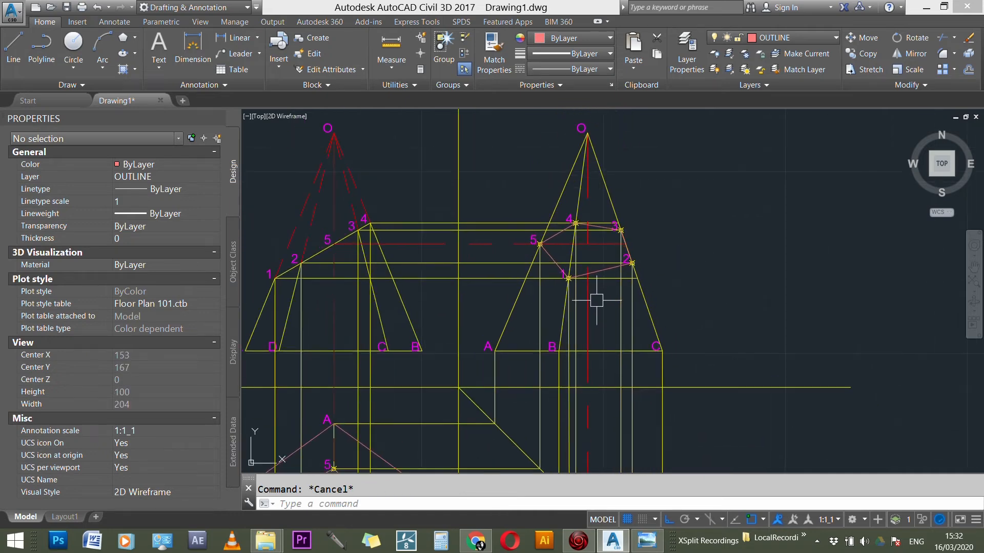
scroll(566, 201, "up", 2)
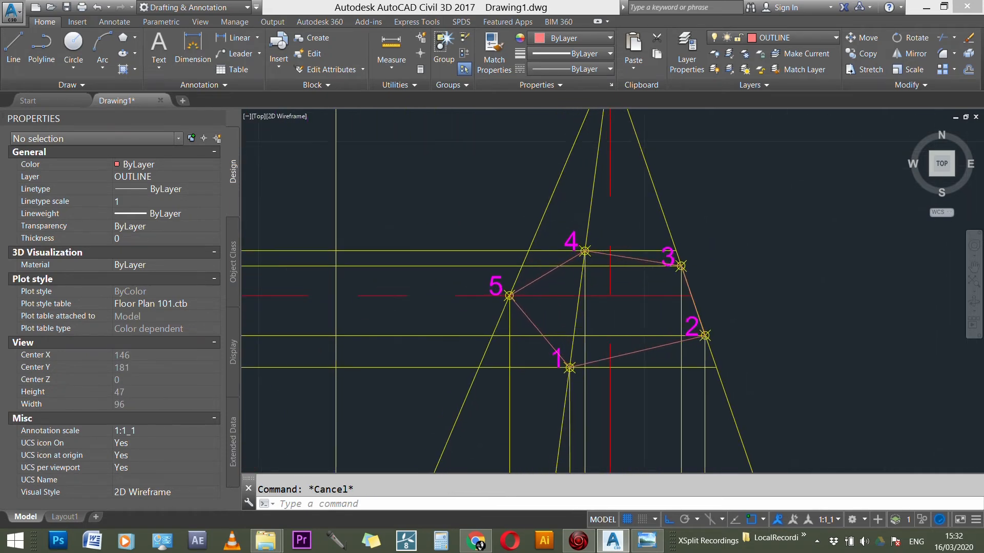
scroll(551, 252, "down", 2)
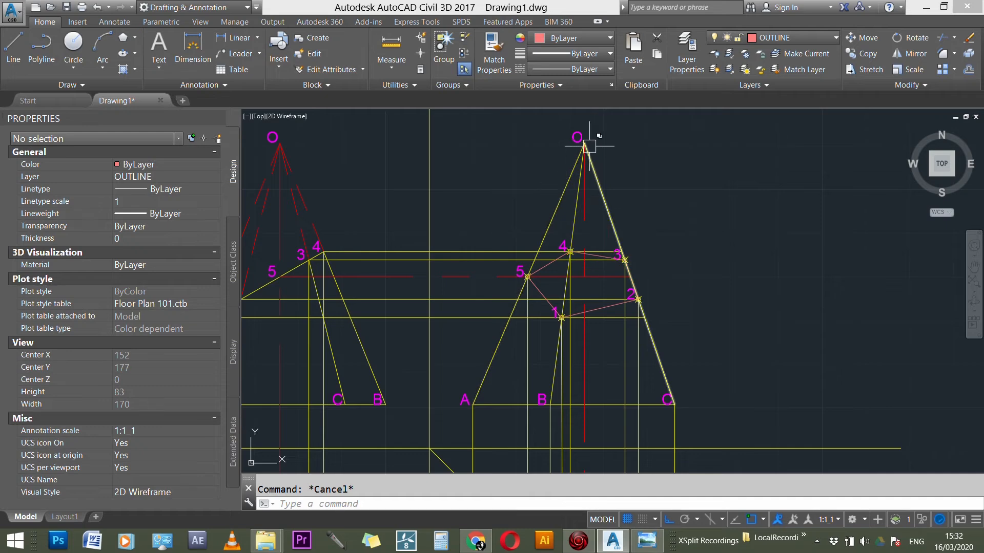
key("Return")
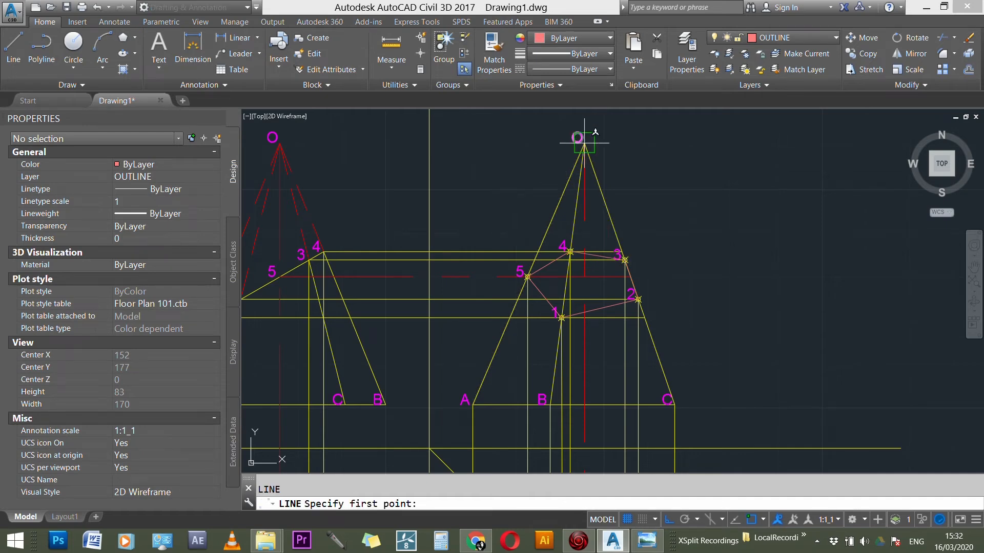
left_click(585, 143)
left_click(693, 143)
key("Escape")
key("Escape")
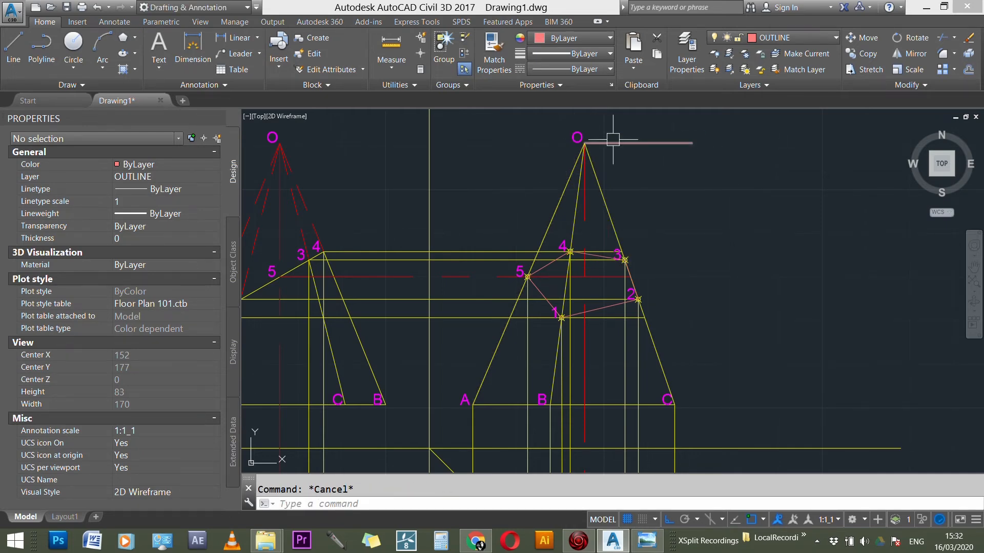
left_click(613, 143)
left_click(584, 143)
left_click(474, 143)
key("Escape")
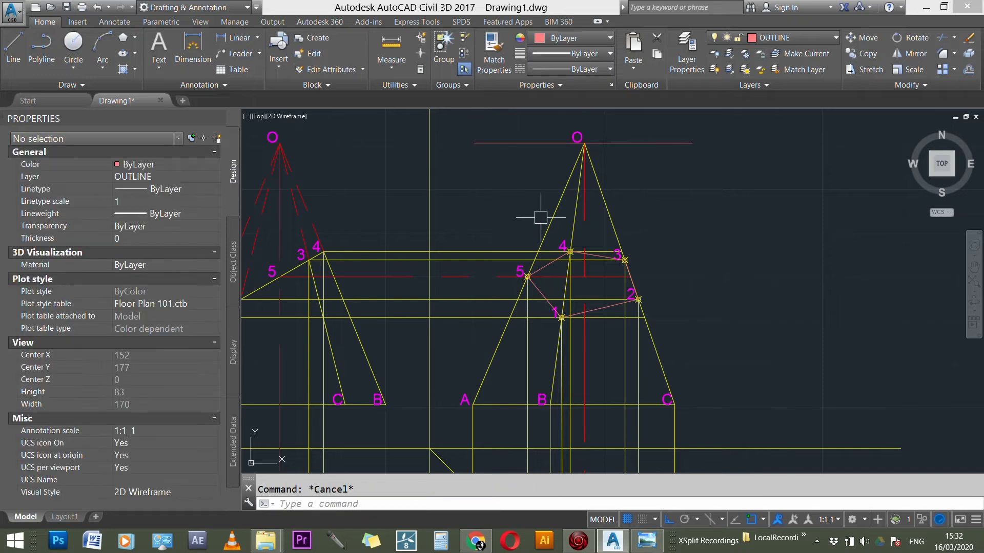
Step: Trim the slant edges above section points 1, 3, 4 and 5 in the side view, using the side-view lines as cutting edges
scroll(566, 282, "down", 3)
type("TR")
key("Return")
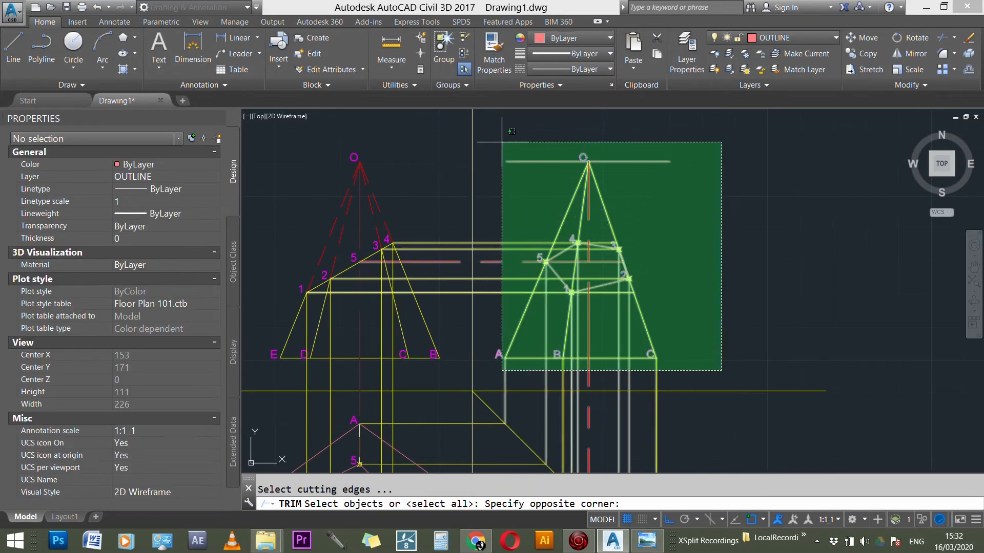
left_click(508, 128)
scroll(619, 205, "up", 4)
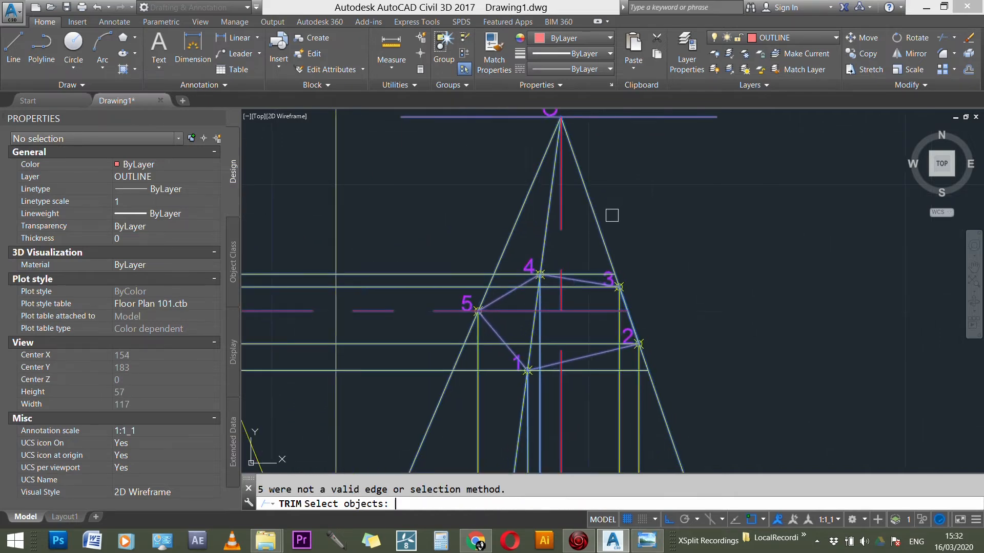
key("Return")
scroll(612, 275, "up", 5)
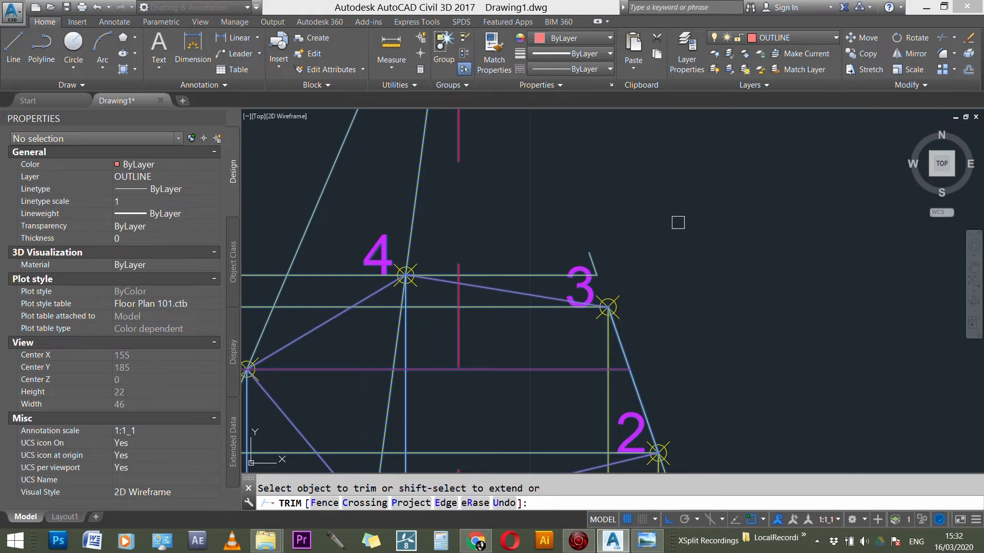
scroll(673, 225, "down", 3)
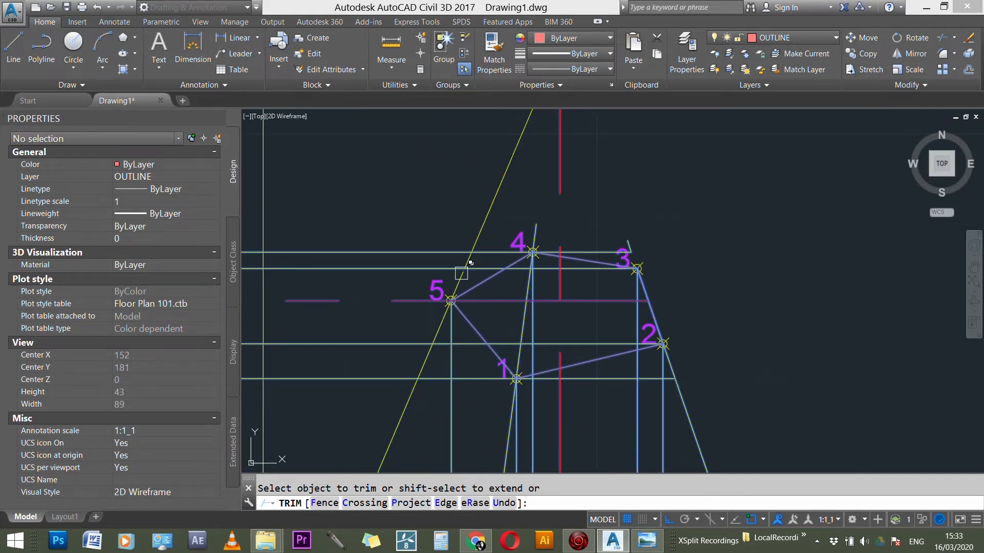
scroll(462, 273, "up", 3)
scroll(507, 173, "down", 3)
scroll(545, 315, "up", 3)
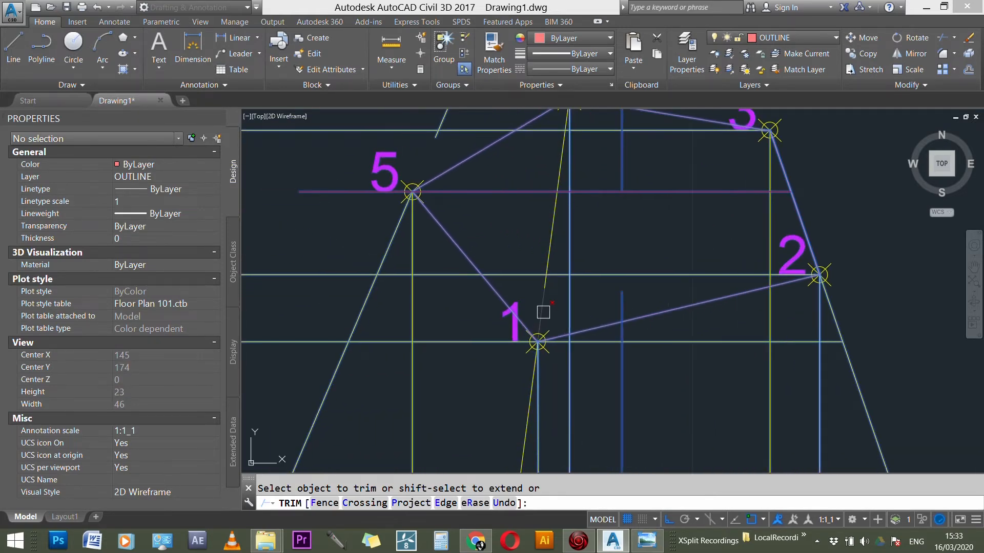
scroll(586, 234, "down", 4)
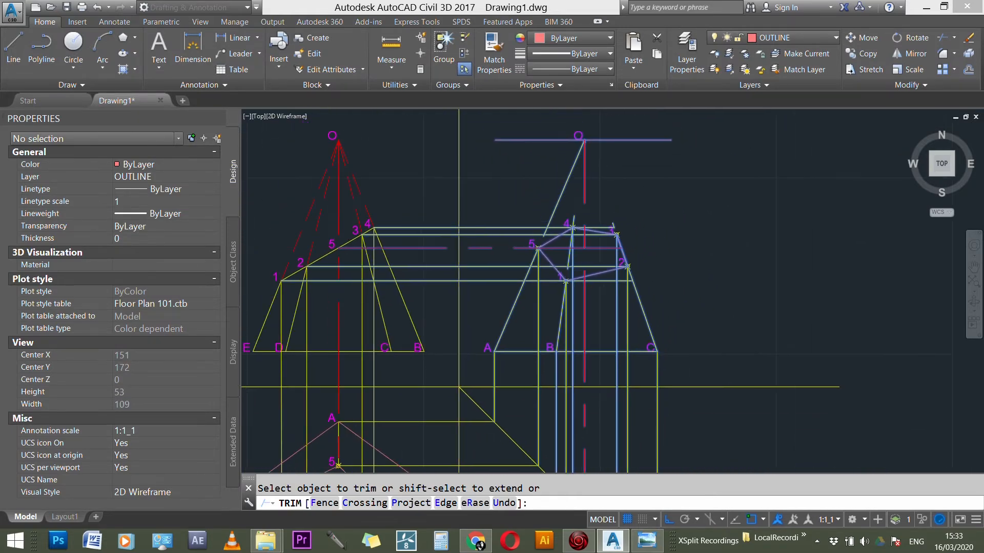
scroll(702, 206, "up", 2)
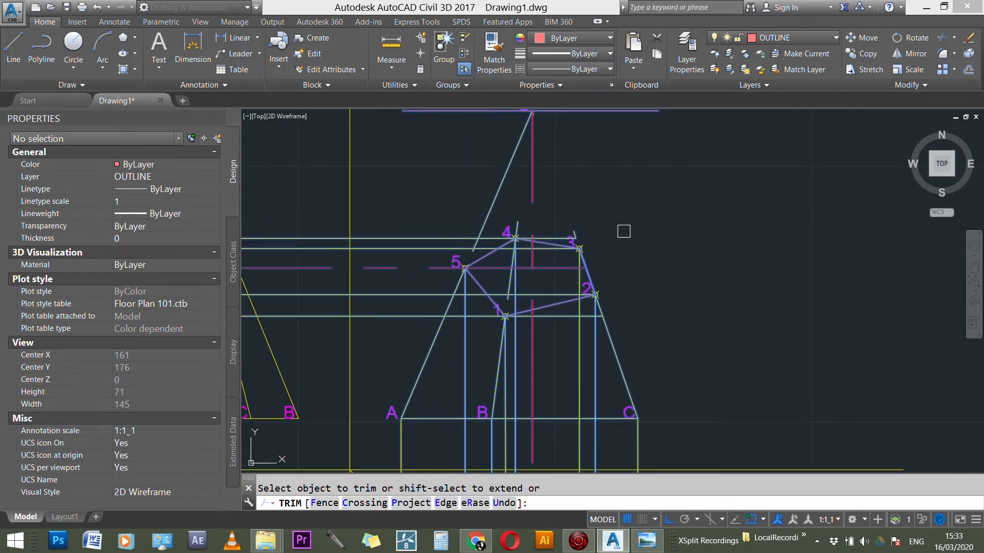
key("Escape")
Step: Erase the slant-edge remnants left between points 1 and 4, between apex O and point 5, and above point 3
left_click(510, 282)
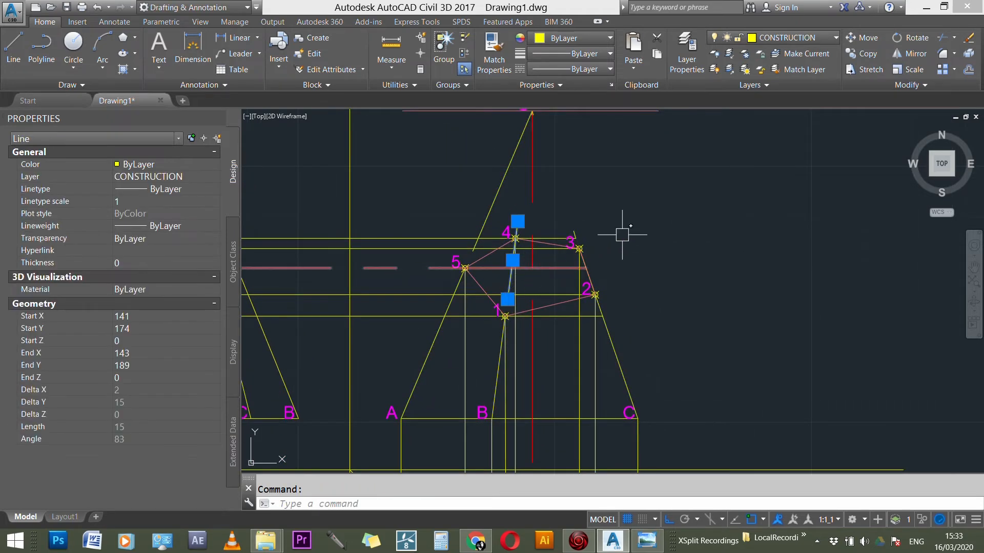
key("Delete")
left_click(505, 186)
key("Delete")
scroll(584, 218, "up", 4)
left_click(565, 217)
key("Delete")
scroll(624, 193, "down", 3)
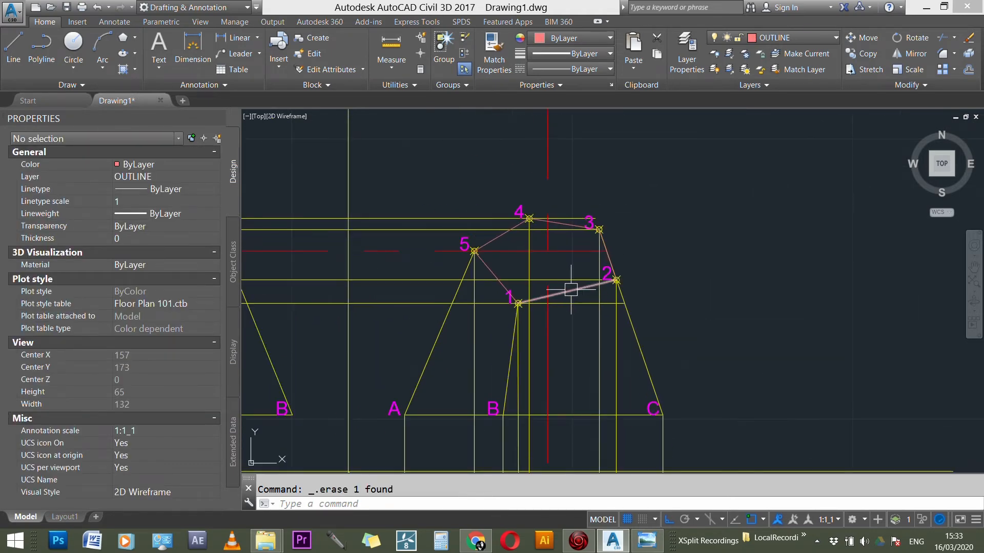
Step: Erase the two short leftover line stubs just below apex O in the side view
scroll(573, 290, "down", 2)
scroll(610, 258, "down", 2)
scroll(577, 173, "up", 4)
scroll(552, 157, "up", 3)
left_click(487, 134)
left_click(588, 180)
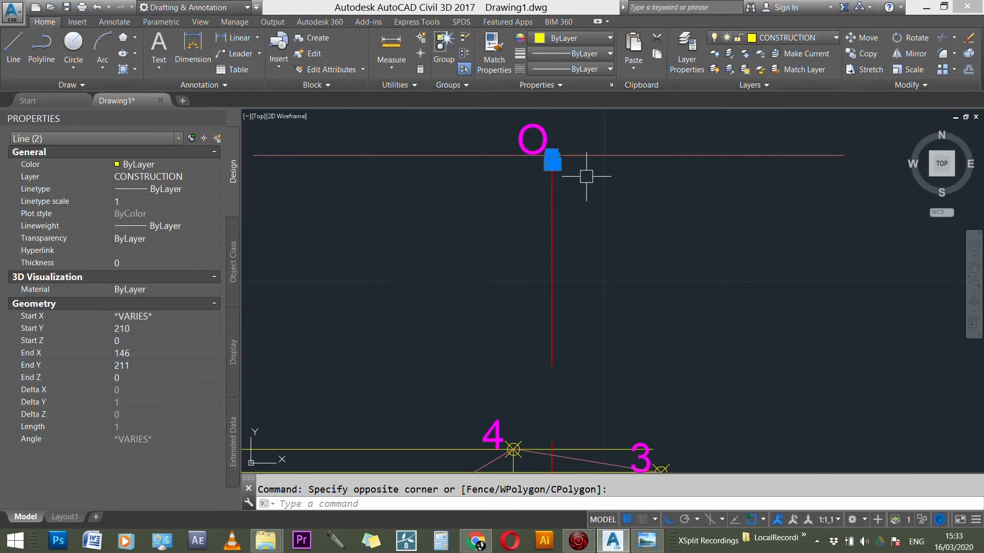
key("Delete")
scroll(583, 205, "down", 2)
scroll(583, 205, "down", 4)
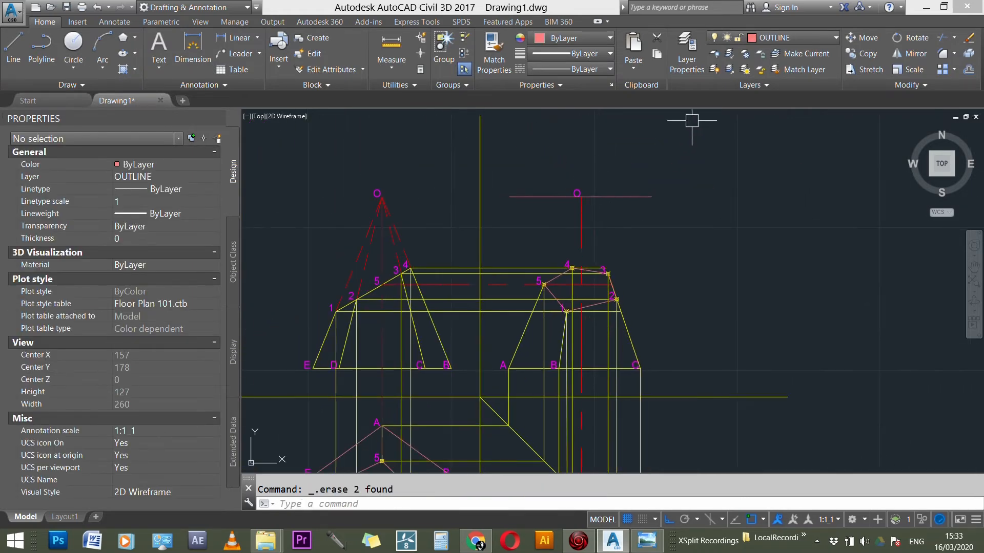
Step: Make HIDDEN LINES the current layer and draw lines from section point 3 to apex O and on to point 4
left_click(779, 38)
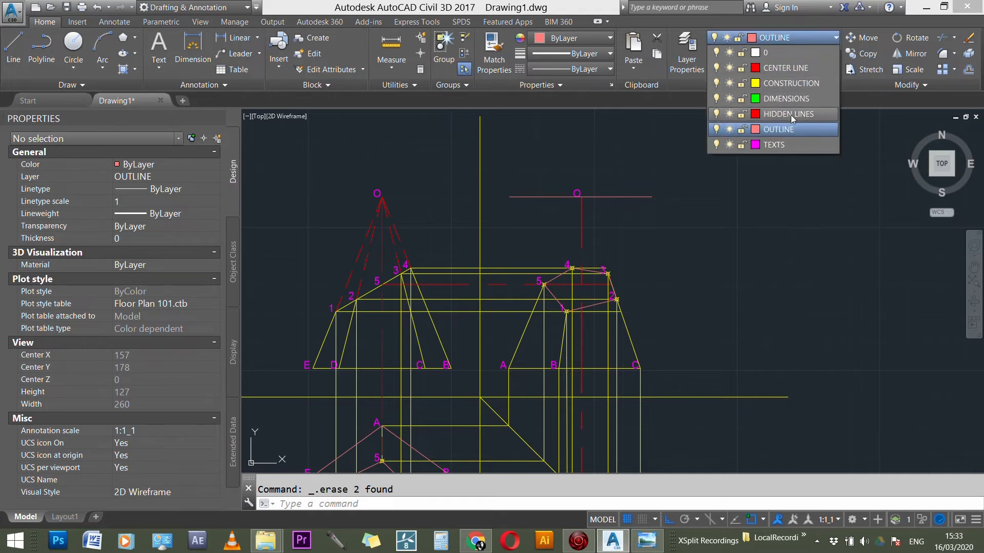
left_click(791, 115)
scroll(608, 282, "up", 5)
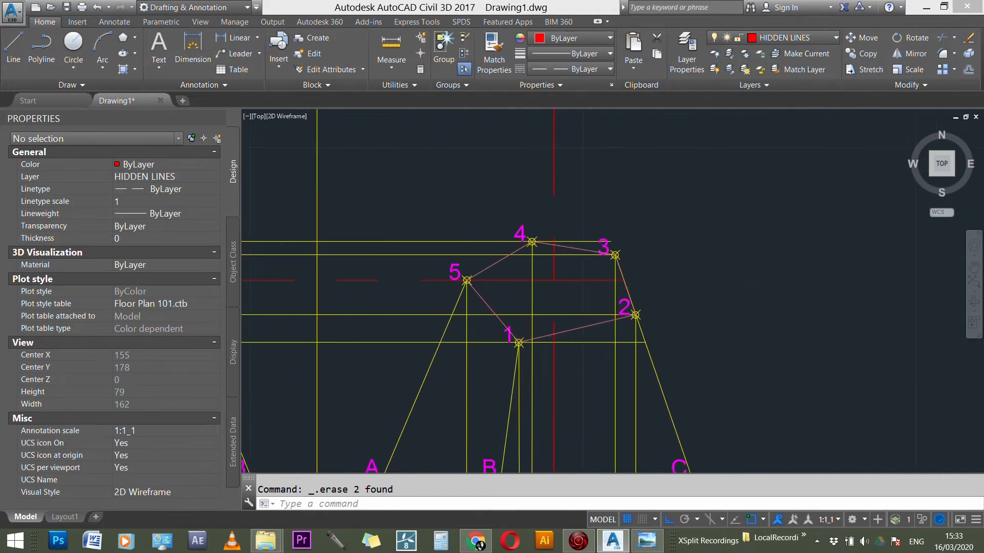
type("l")
key("Return")
left_click(616, 252)
scroll(685, 343, "down", 2)
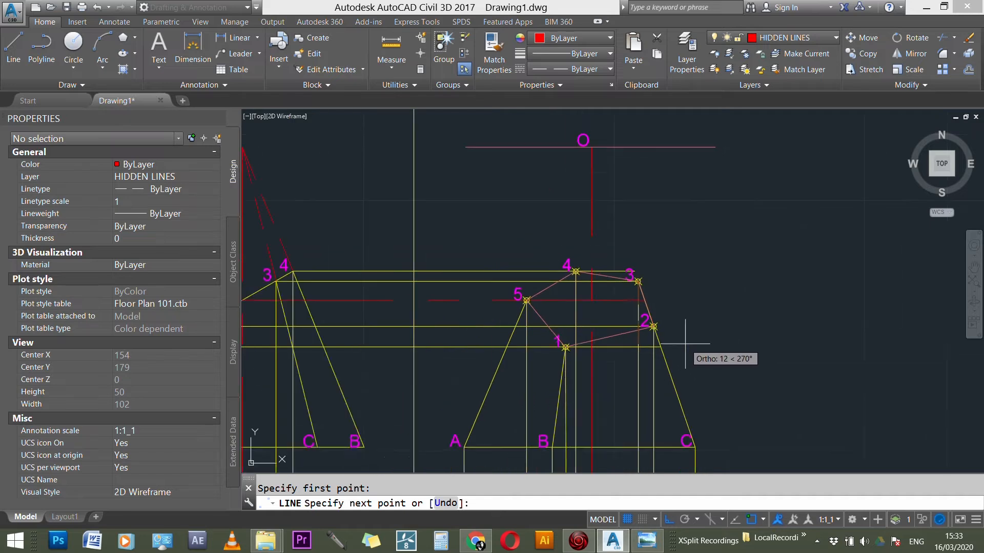
left_click(586, 278)
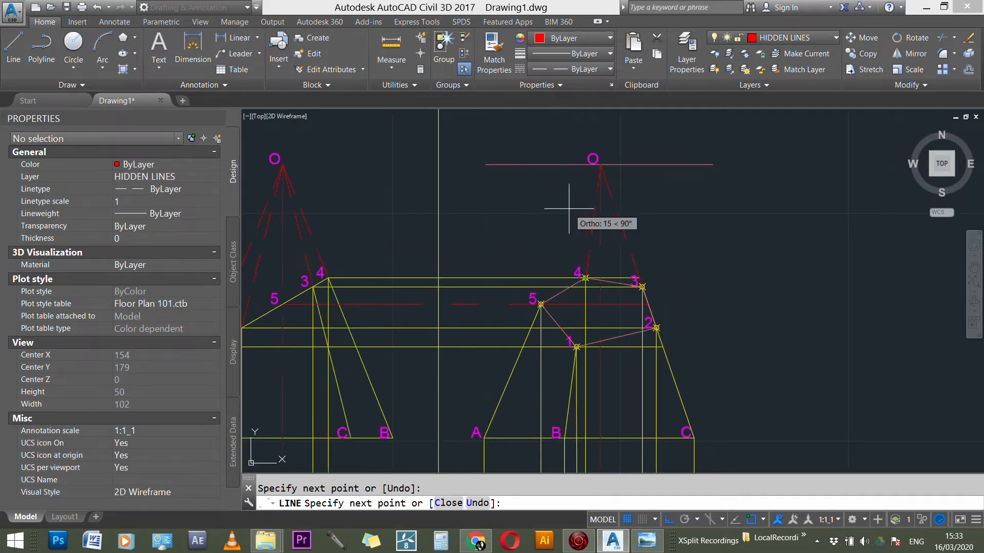
key("Escape")
Step: Draw hidden lines joining section points 5 and 1 to apex O in the side view
key("Return")
left_click(541, 305)
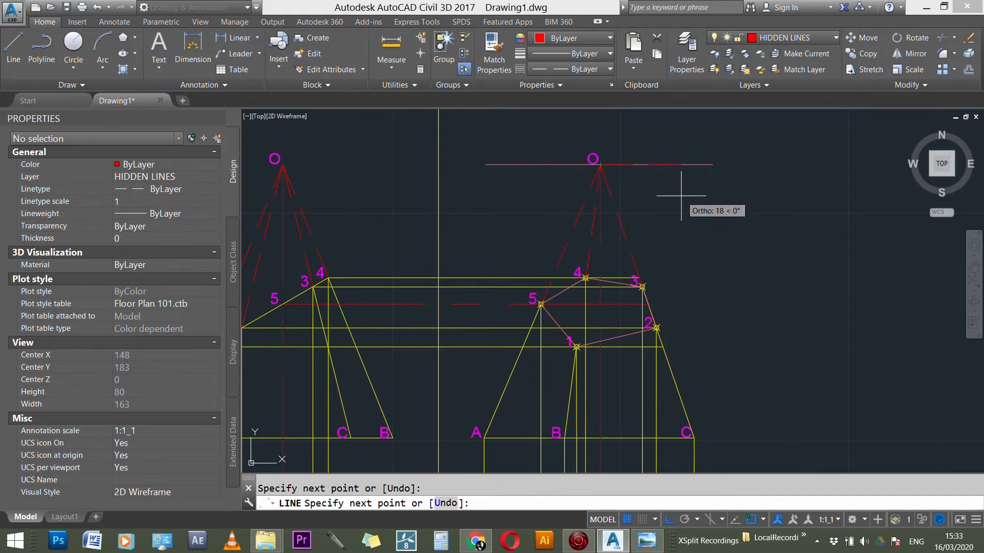
key("Escape")
key("Return")
left_click(577, 347)
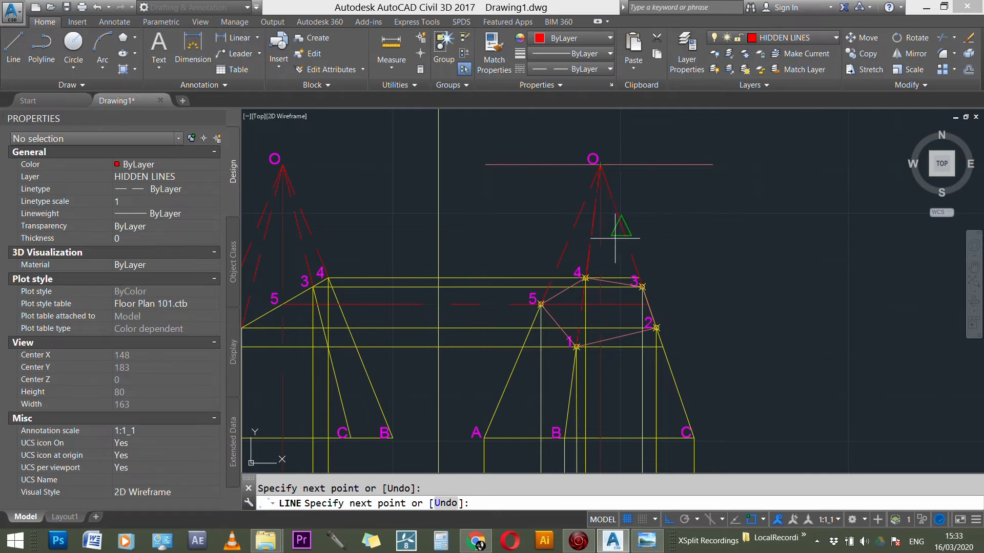
scroll(595, 242, "up", 3)
key("Escape")
Step: Stretch the lower end of the hidden line from apex O so it meets section point 4 in the side view
scroll(582, 267, "up", 2)
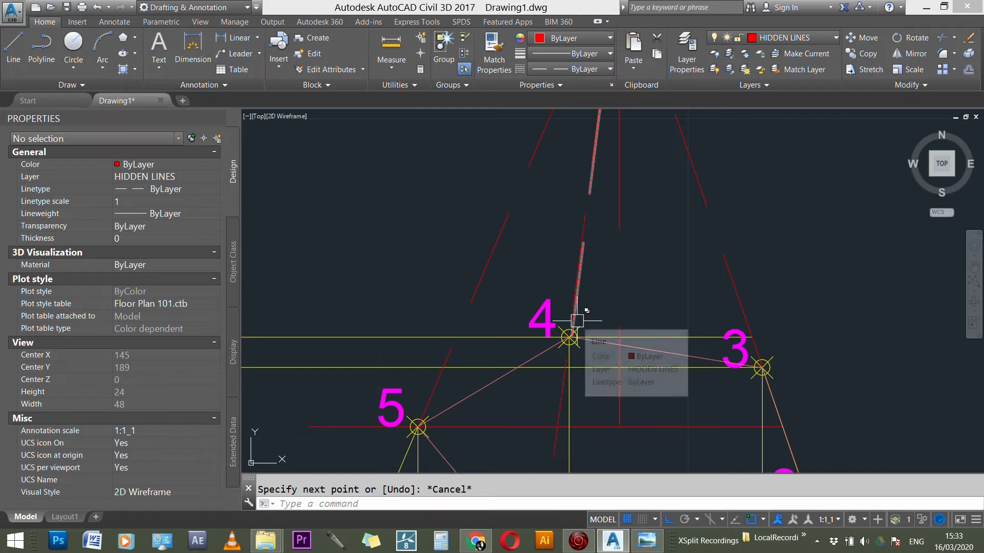
left_click(569, 337)
scroll(570, 339, "up", 4)
left_click(570, 340)
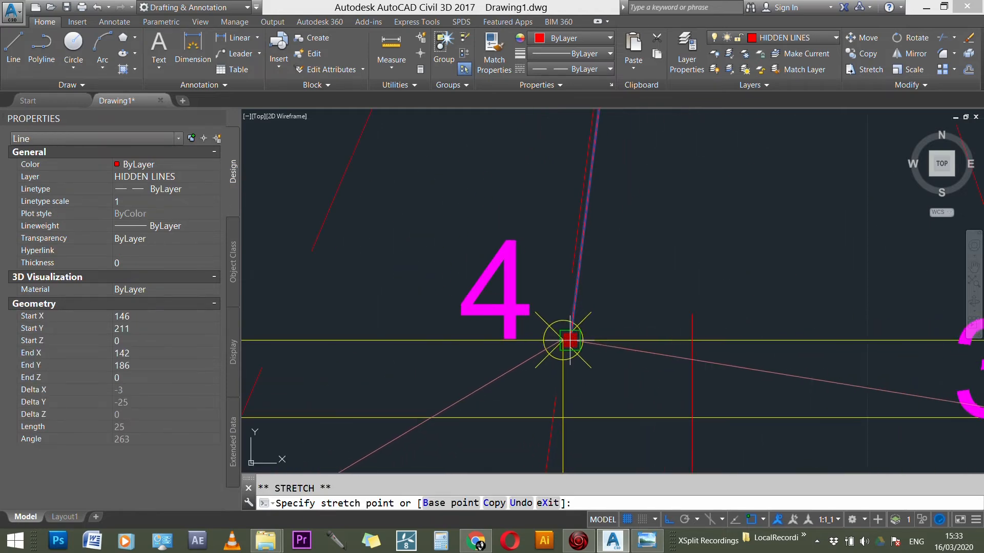
key("Escape")
key("Escape")
scroll(567, 325, "up", 4)
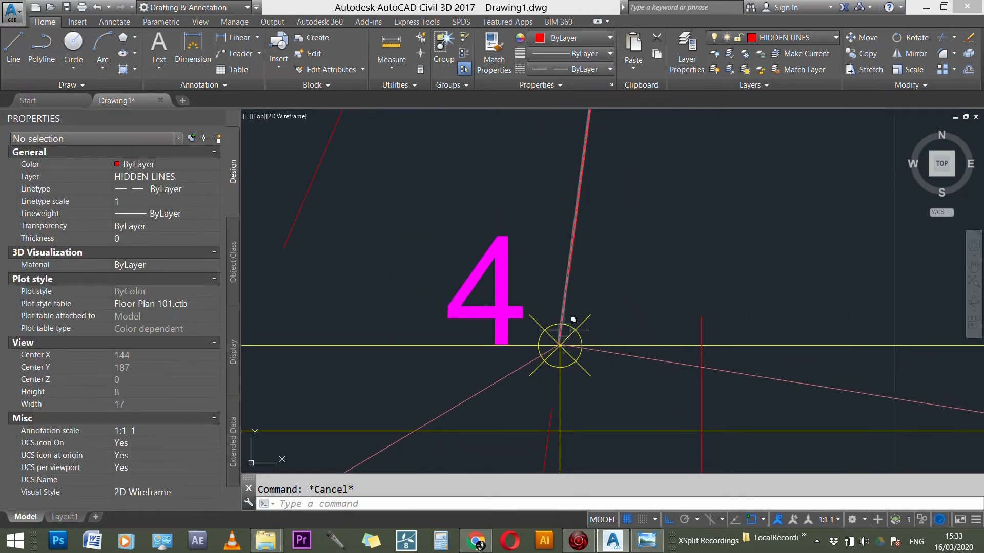
left_click(553, 347)
left_click(553, 362)
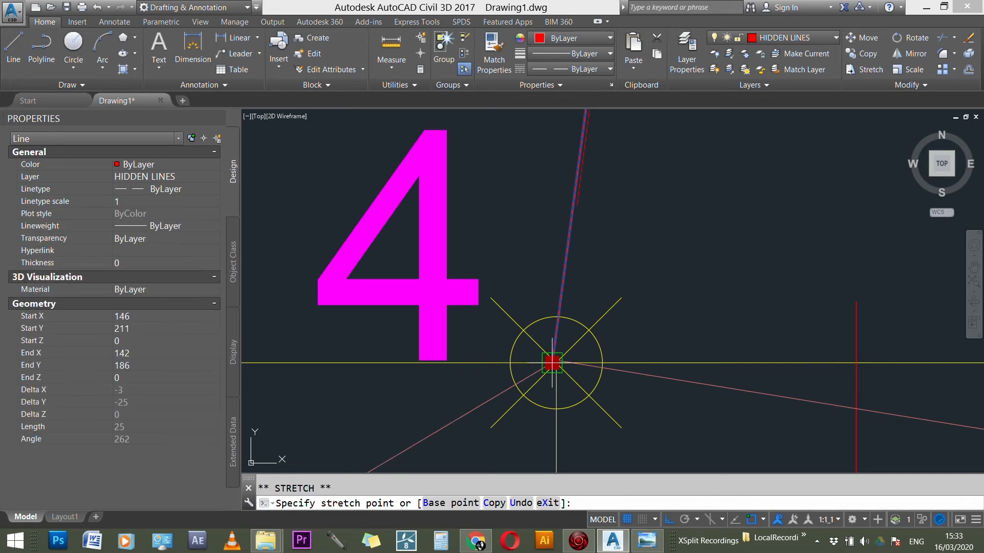
scroll(560, 354, "up", 4)
left_click(555, 352)
key("Escape")
scroll(568, 341, "down", 3)
Step: Stretch the ends of outline lines 3-4 and 4-5 exactly onto the marker of section point 4
scroll(570, 297, "up", 5)
scroll(591, 298, "up", 5)
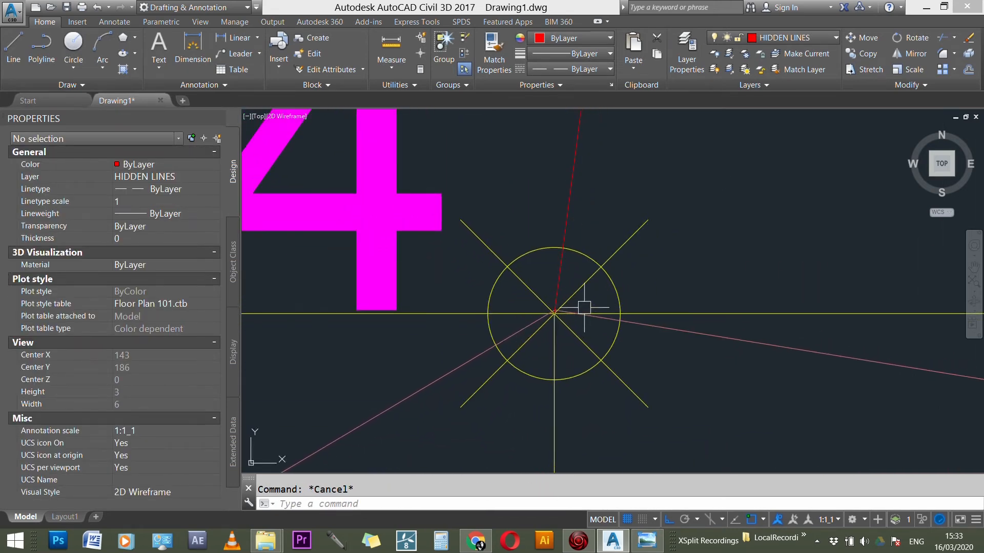
left_click(519, 320)
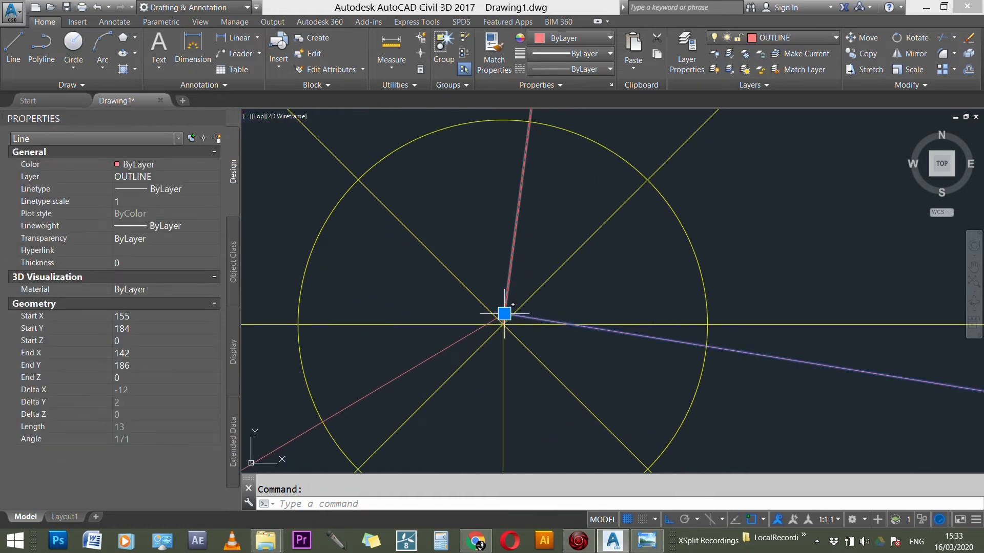
left_click(505, 313)
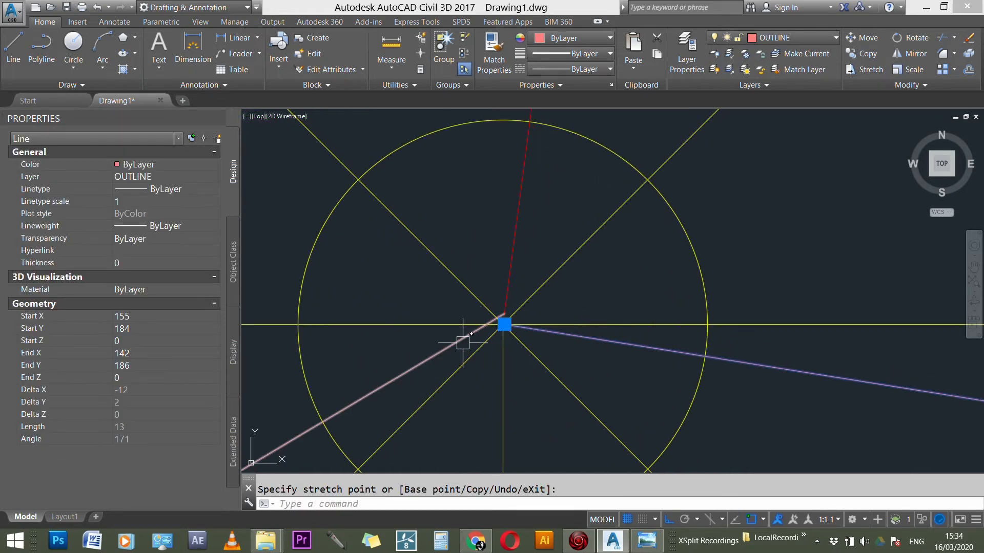
key("Escape")
left_click(500, 319)
left_click(504, 312)
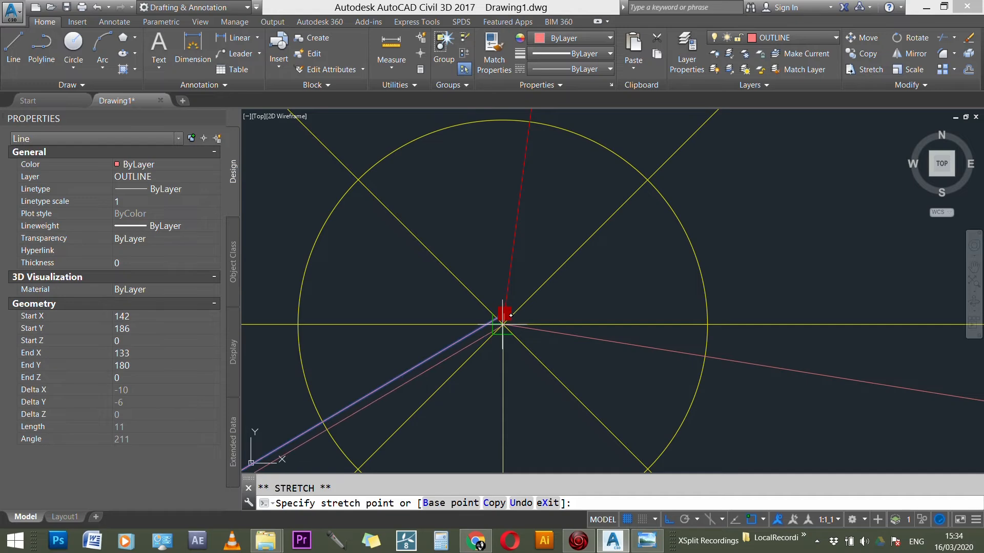
scroll(573, 304, "down", 6)
key("Escape")
Step: Stretch the ends of outline lines 3-4 and 2-3 exactly onto the marker of section point 3
scroll(474, 251, "down", 2)
scroll(820, 308, "up", 5)
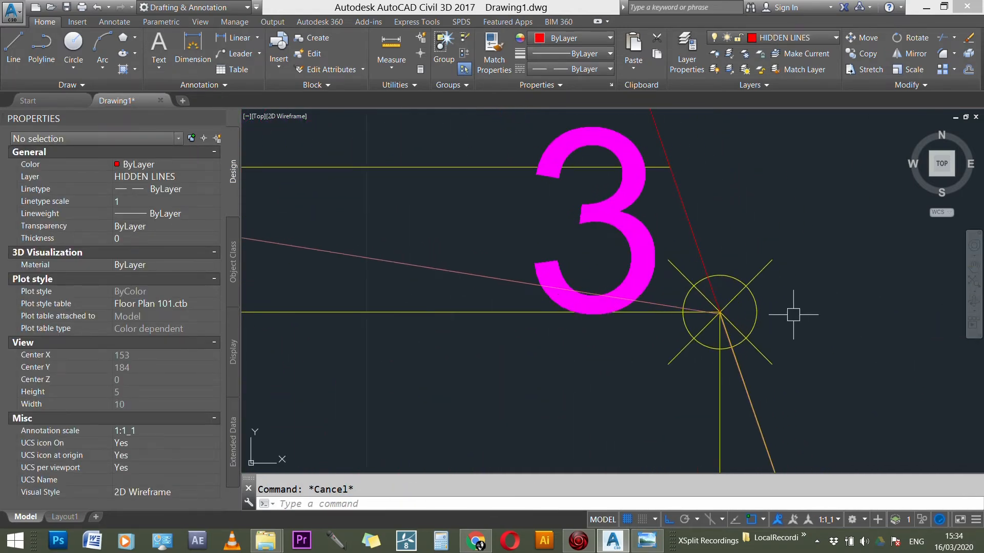
scroll(717, 313, "up", 6)
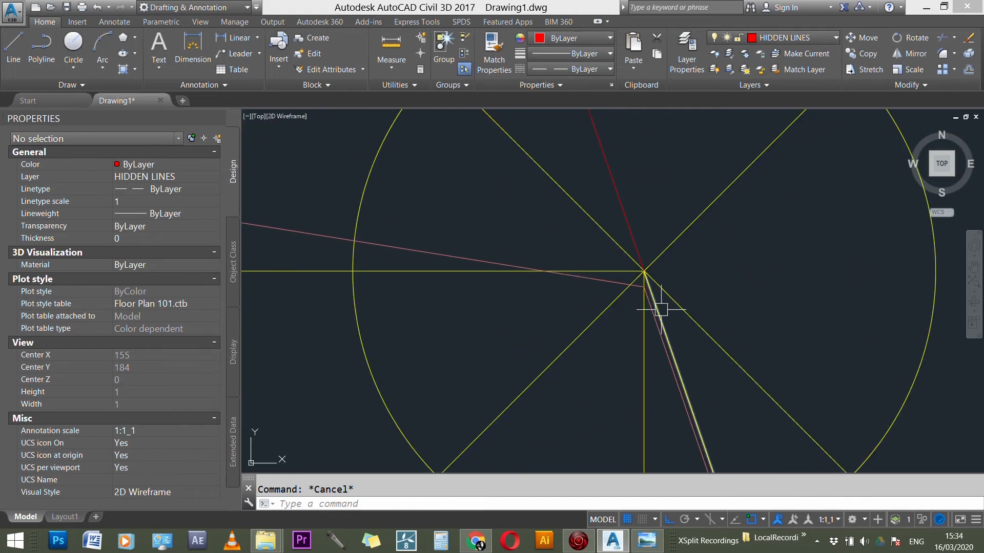
left_click(644, 286)
left_click(644, 287)
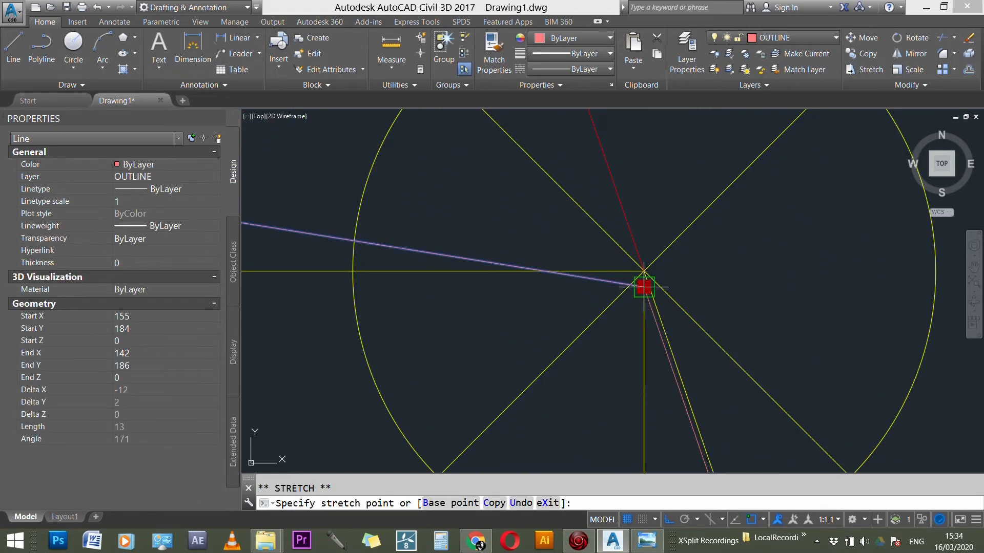
left_click(643, 270)
key("Escape")
left_click(649, 306)
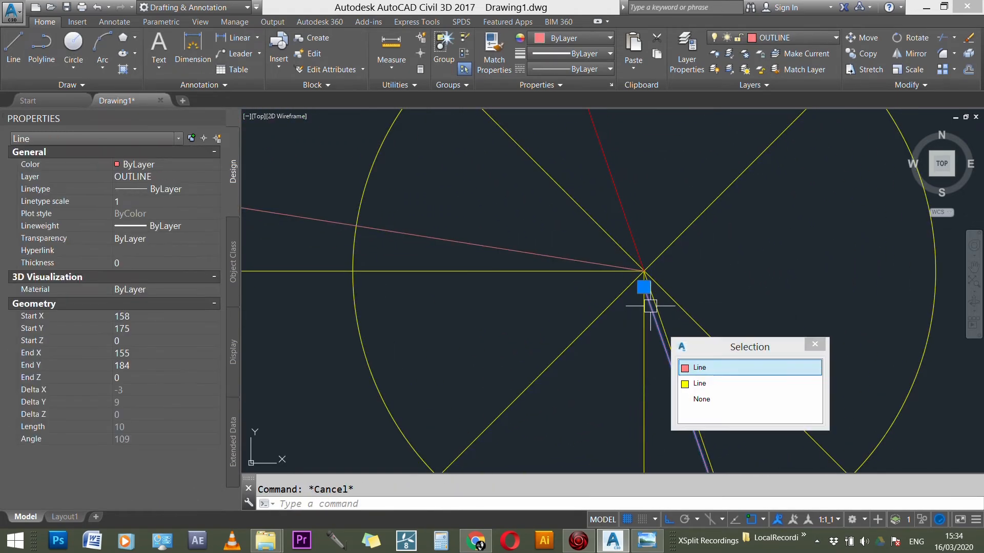
left_click(643, 287)
left_click(644, 271)
key("Escape")
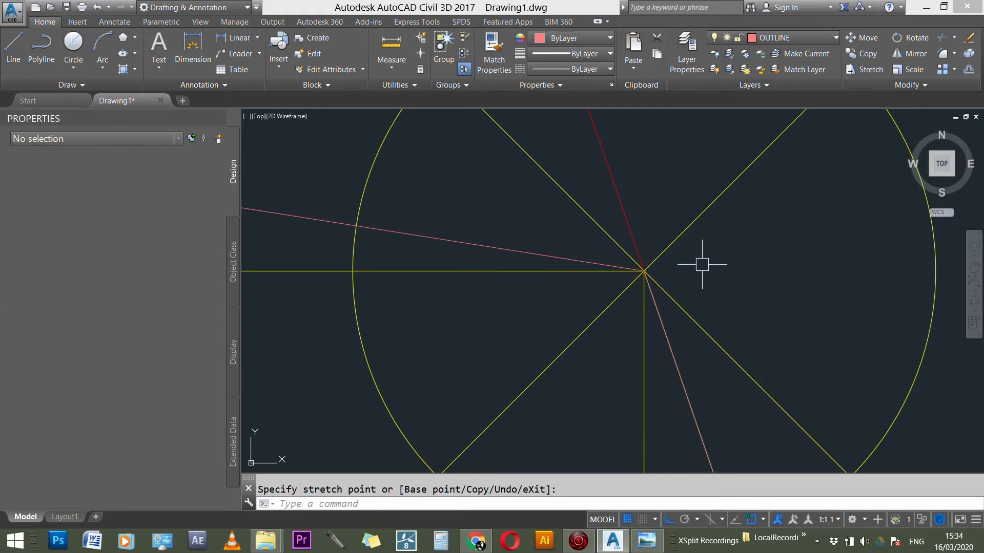
Step: Examine how the outline and edge lines meet the markers at section points 2 and 1 in the side view
scroll(712, 265, "down", 4)
scroll(748, 240, "down", 10)
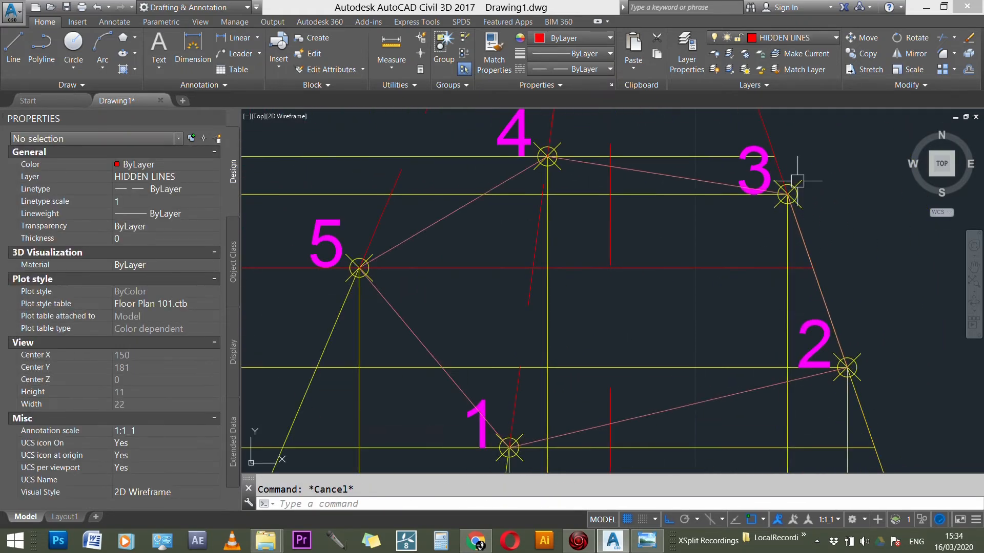
scroll(841, 333, "up", 10)
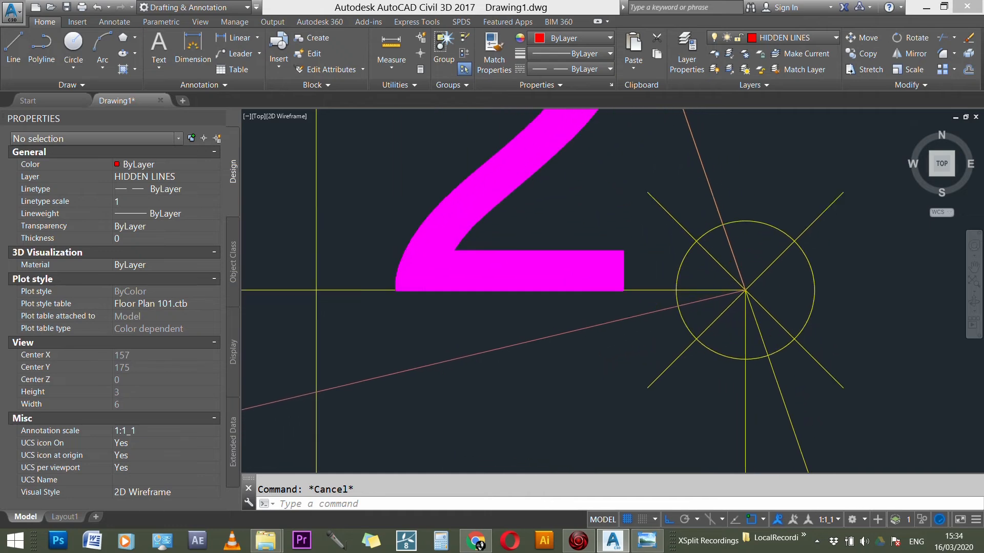
scroll(761, 309, "up", 3)
scroll(852, 283, "down", 10)
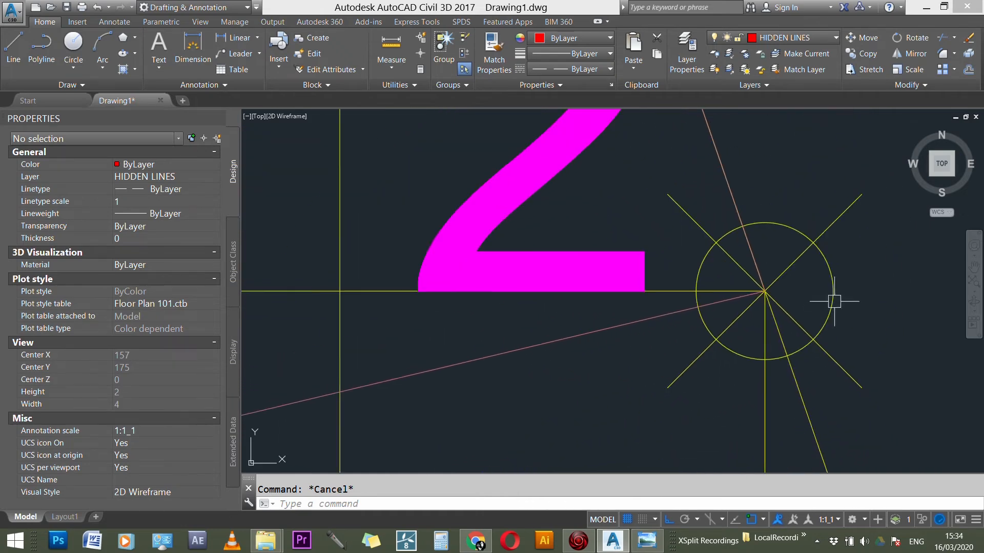
scroll(503, 374, "up", 12)
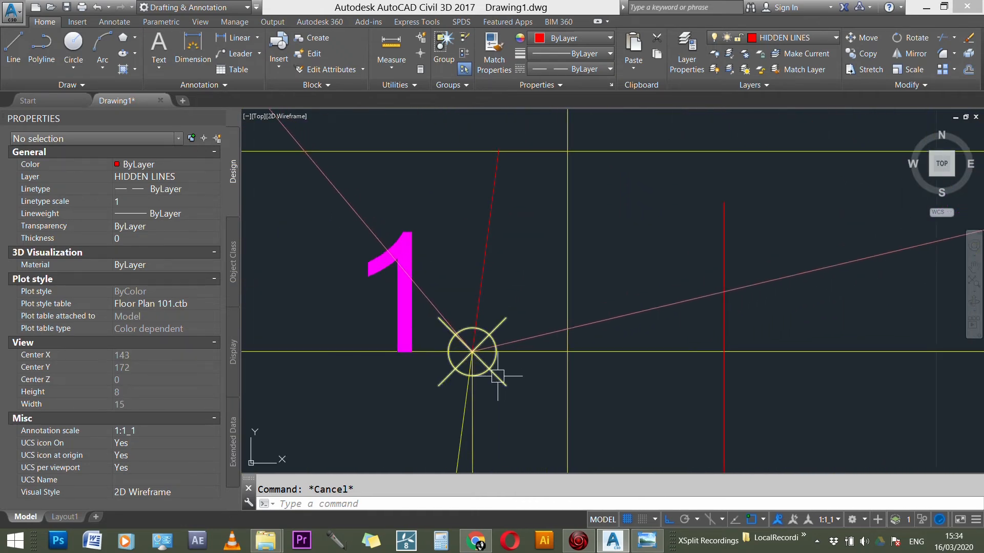
scroll(468, 354, "down", 12)
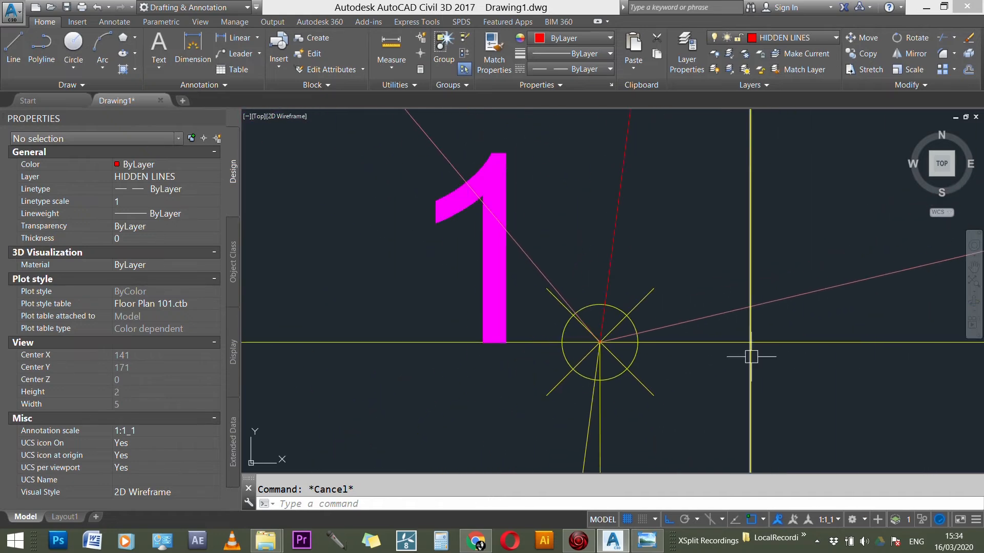
Step: Erase the horizontal line through apex O in the side view
scroll(643, 246, "up", 12)
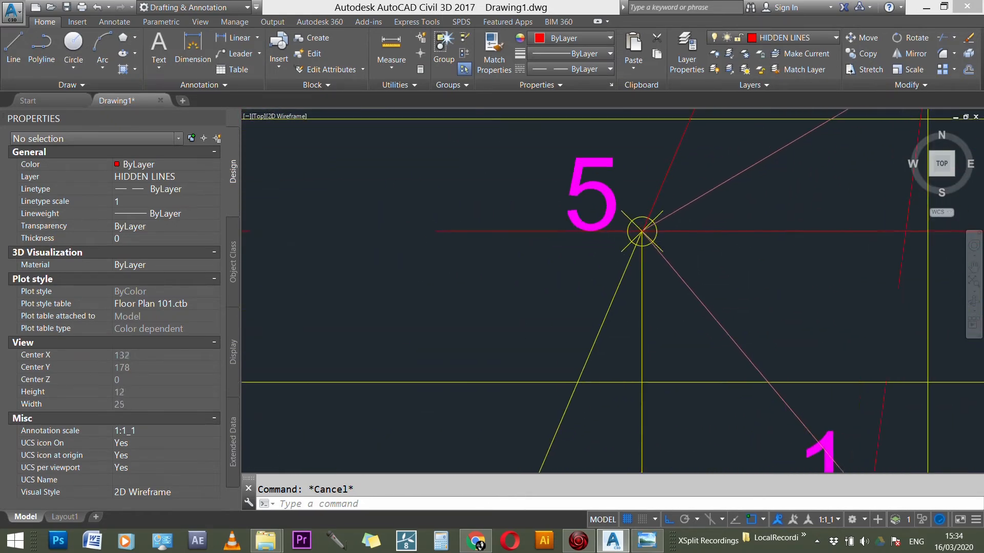
scroll(641, 259, "down", 12)
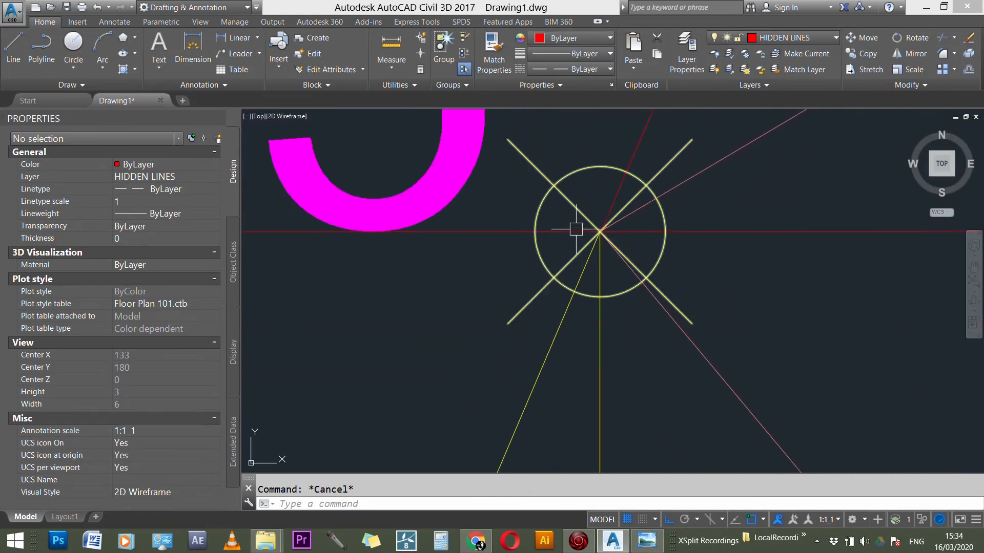
scroll(553, 244, "down", 4)
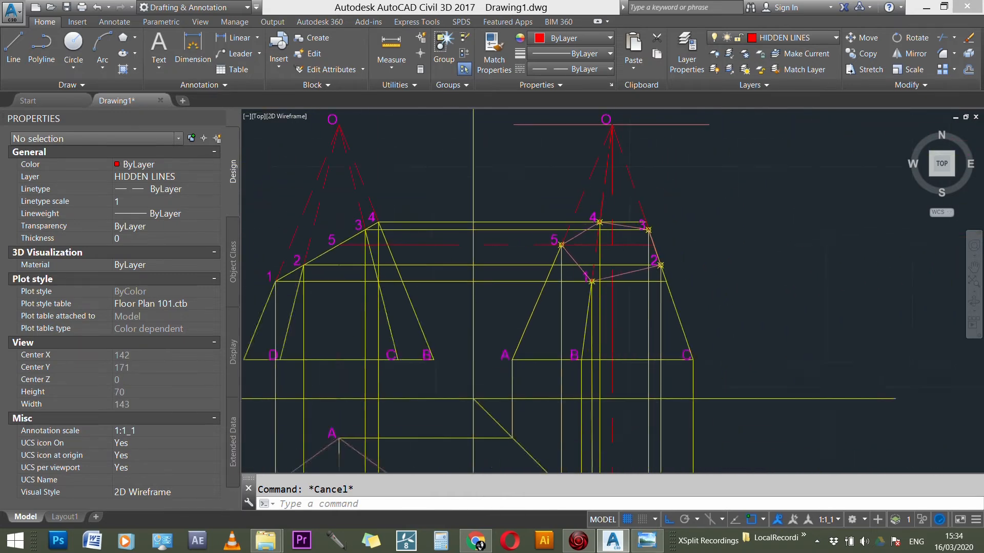
left_click(624, 157)
key("Delete")
scroll(661, 259, "down", 2)
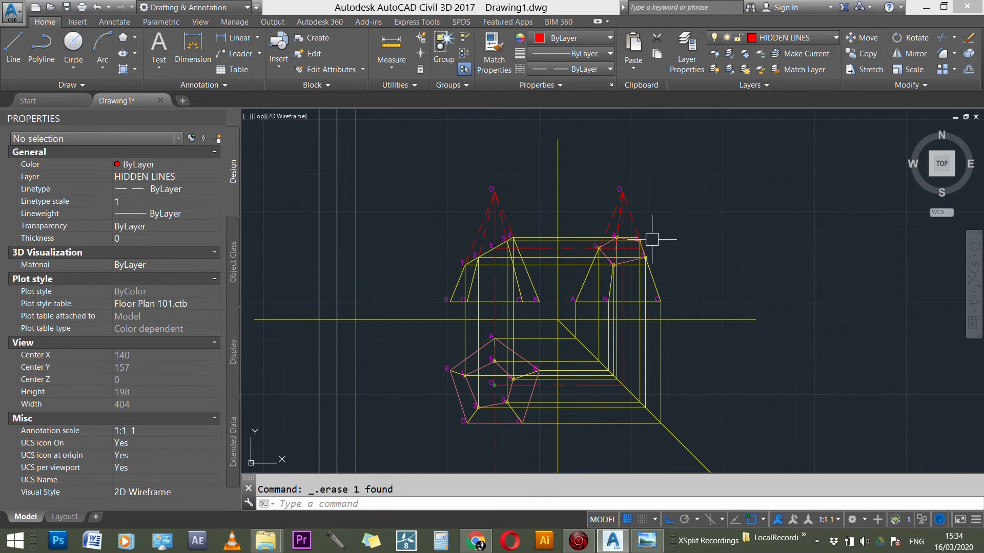
scroll(546, 271, "up", 2)
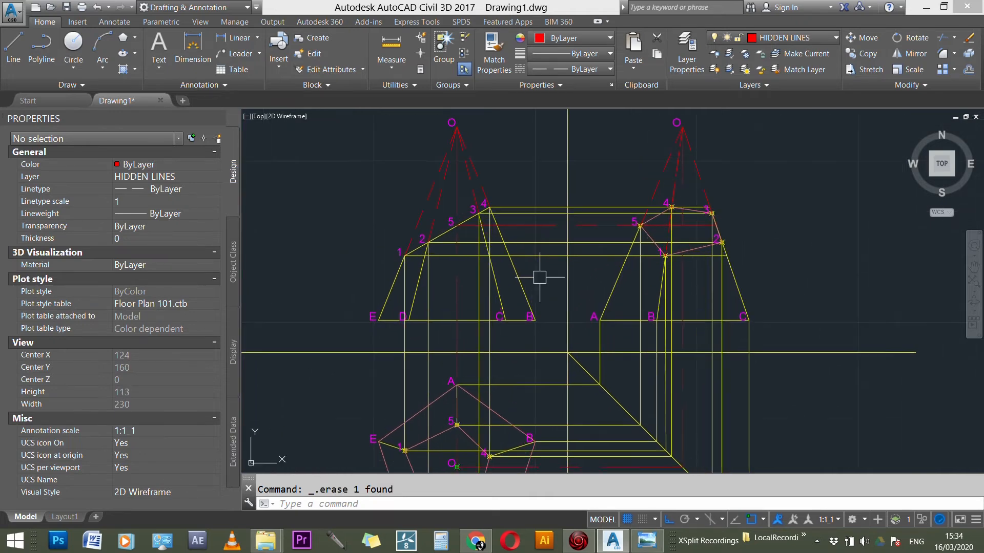
left_click(520, 281)
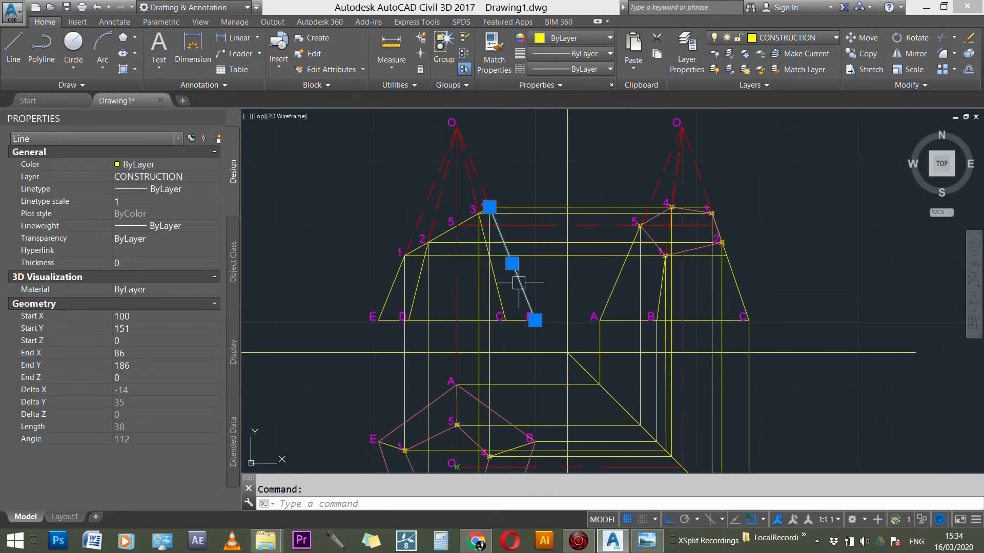
left_click(498, 290)
left_click(465, 321)
left_click(393, 286)
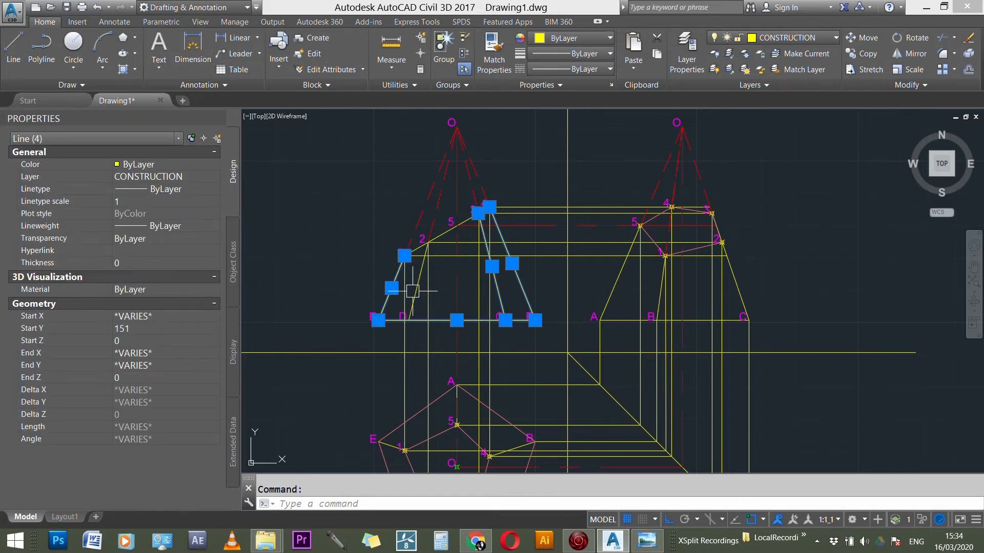
left_click(428, 285)
key("Escape")
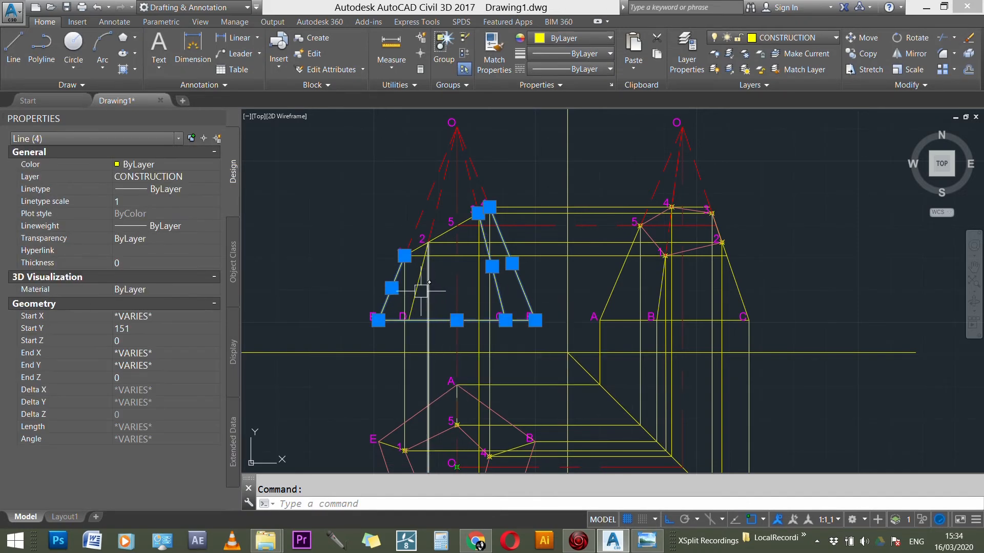
key("Escape")
Step: Move the front view's edges 1-E, 2-D, 3-C and 4-B, its base line and the section line to the OUTLINE layer
left_click(419, 279)
left_click(396, 289)
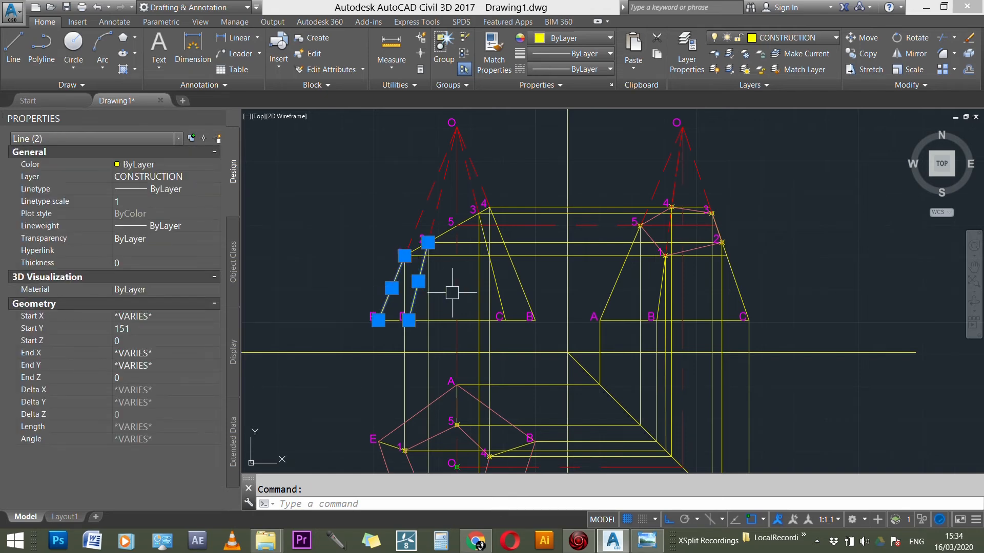
left_click(496, 279)
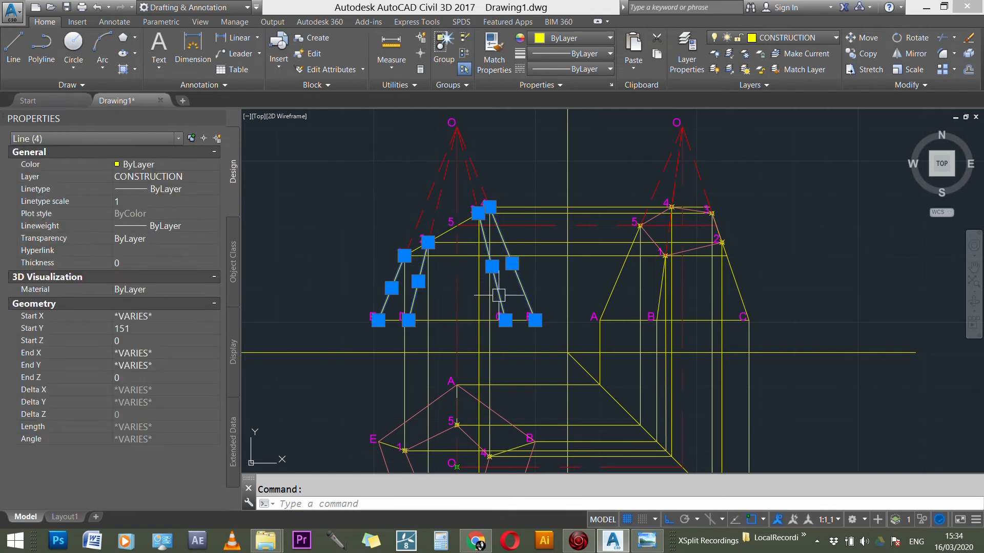
left_click(458, 320)
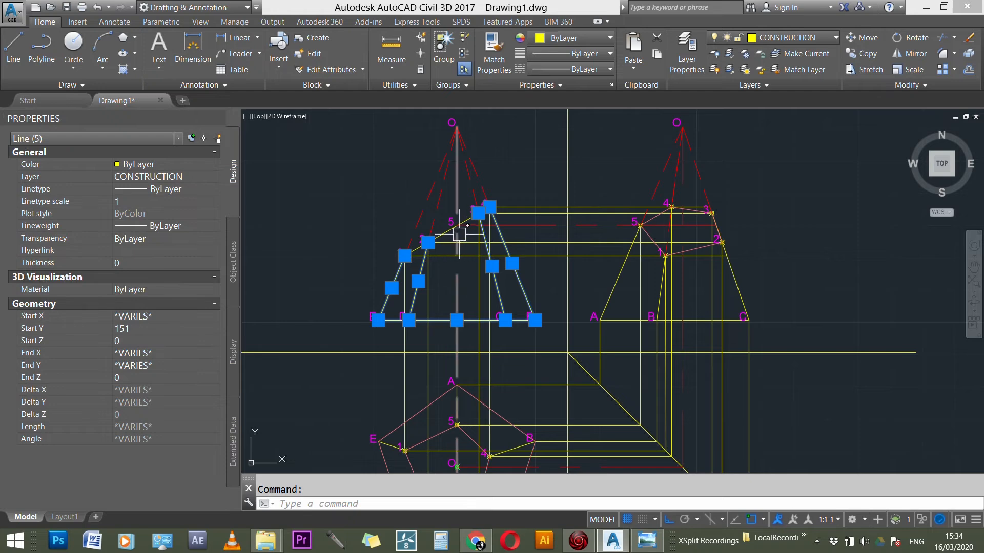
scroll(459, 234, "up", 4)
scroll(564, 273, "down", 3)
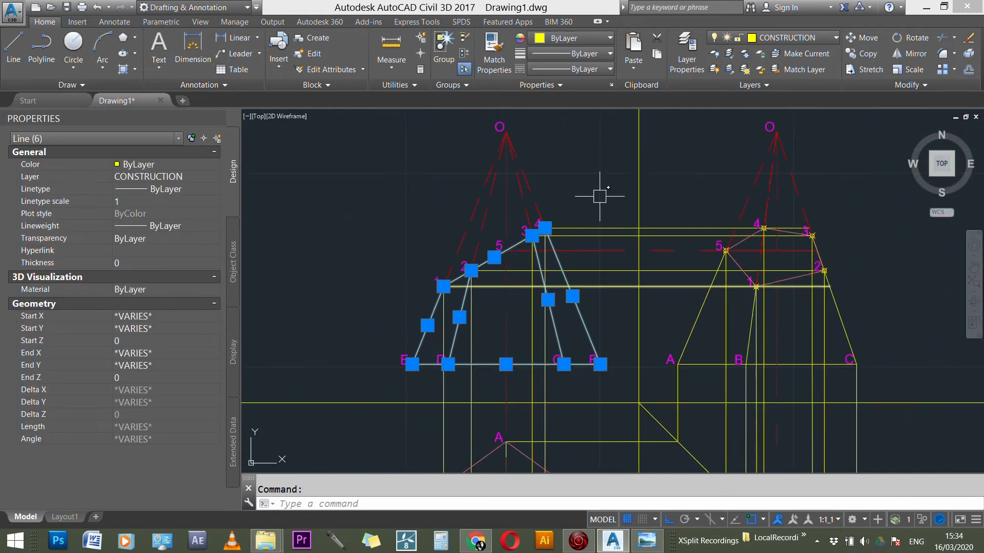
left_click(789, 38)
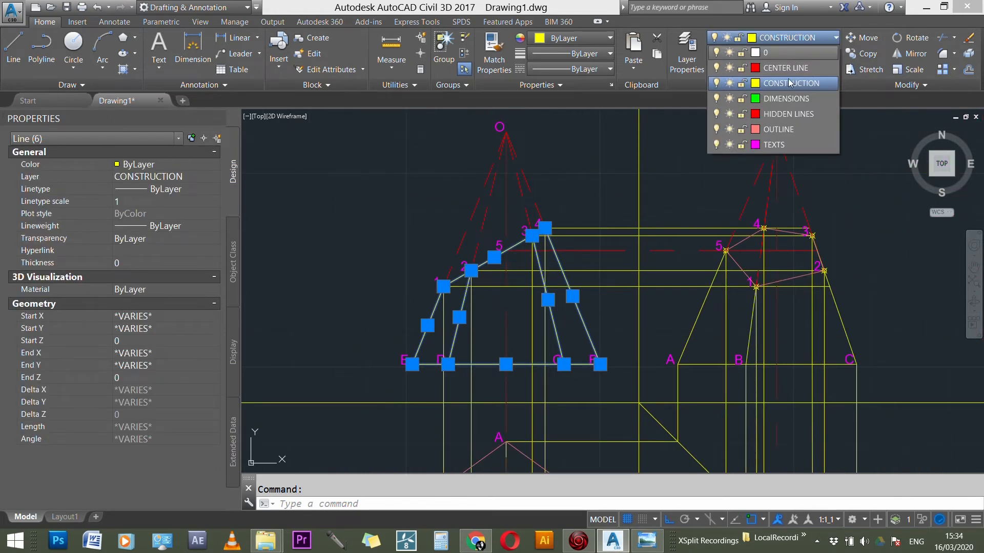
left_click(787, 130)
key("Escape")
Step: Move the side view's edges 5-A, 1-B and 3-C and its base line A-C to the OUTLINE layer
scroll(497, 225, "down", 3)
scroll(661, 292, "up", 3)
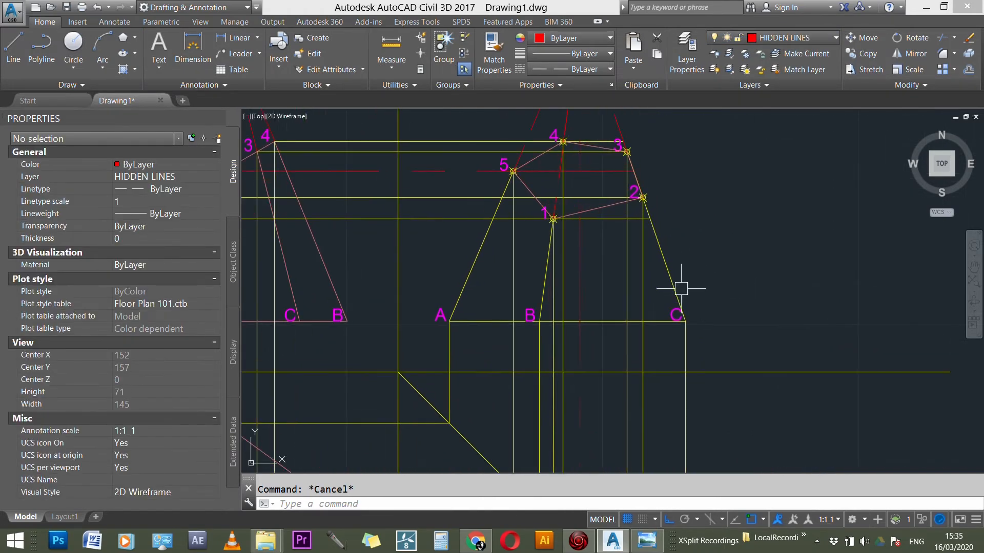
left_click(667, 272)
left_click(605, 320)
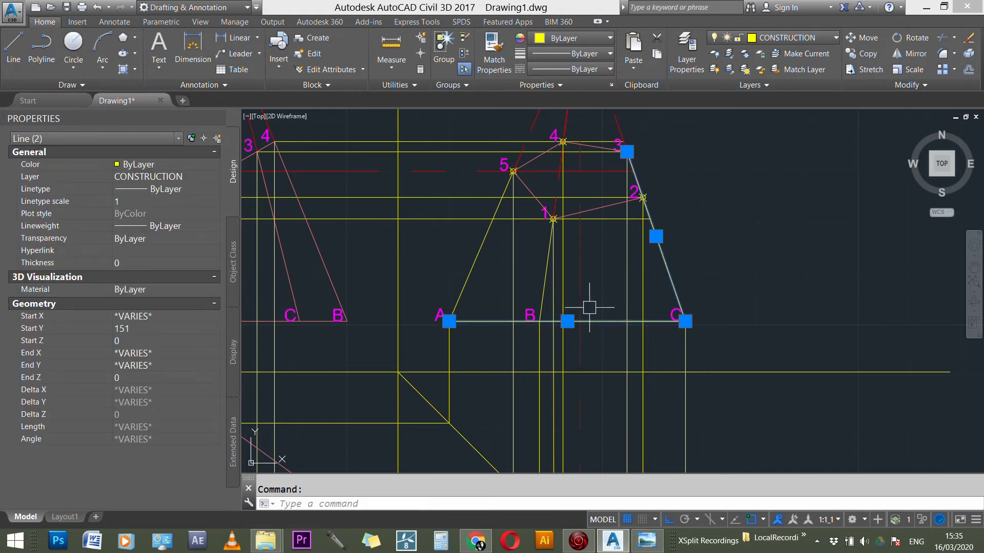
left_click(546, 267)
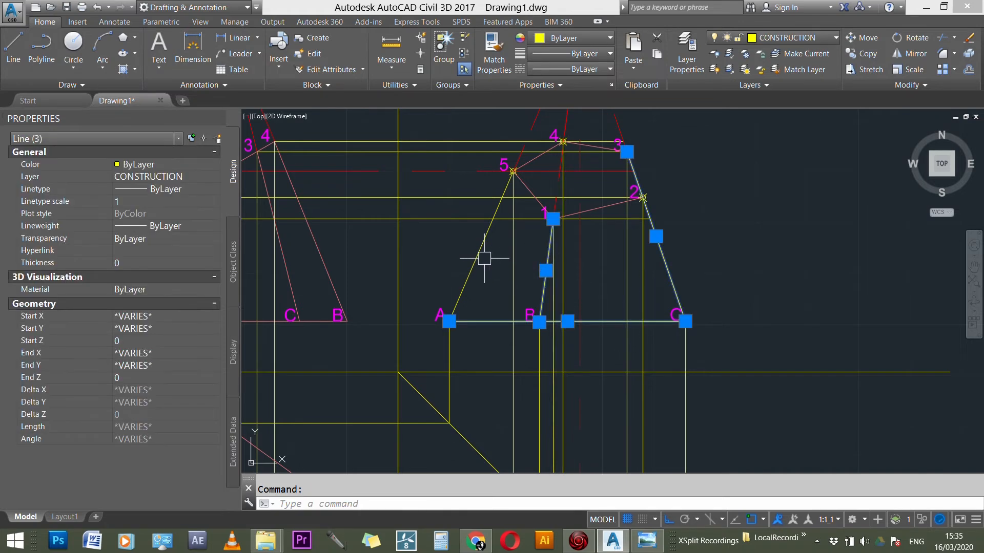
scroll(666, 305, "down", 2)
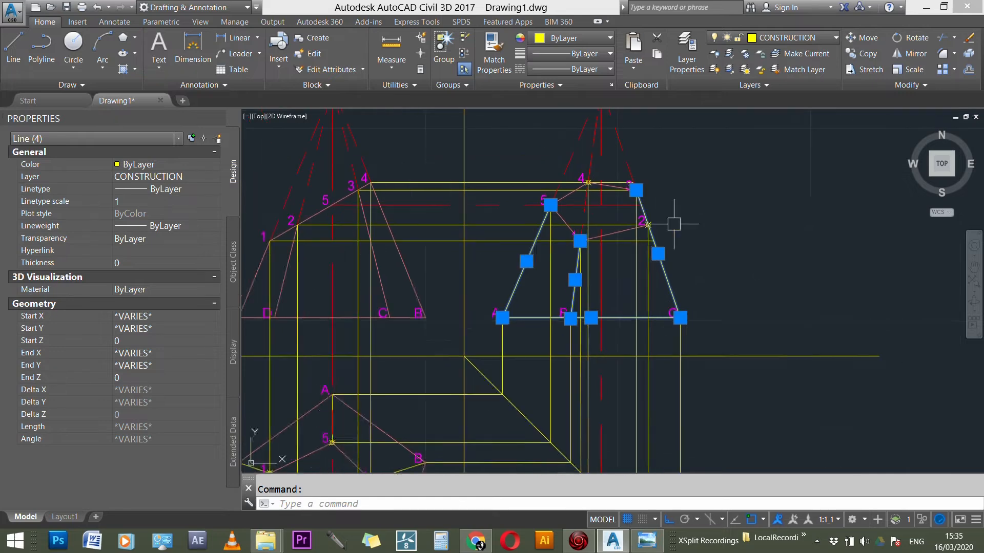
left_click(800, 39)
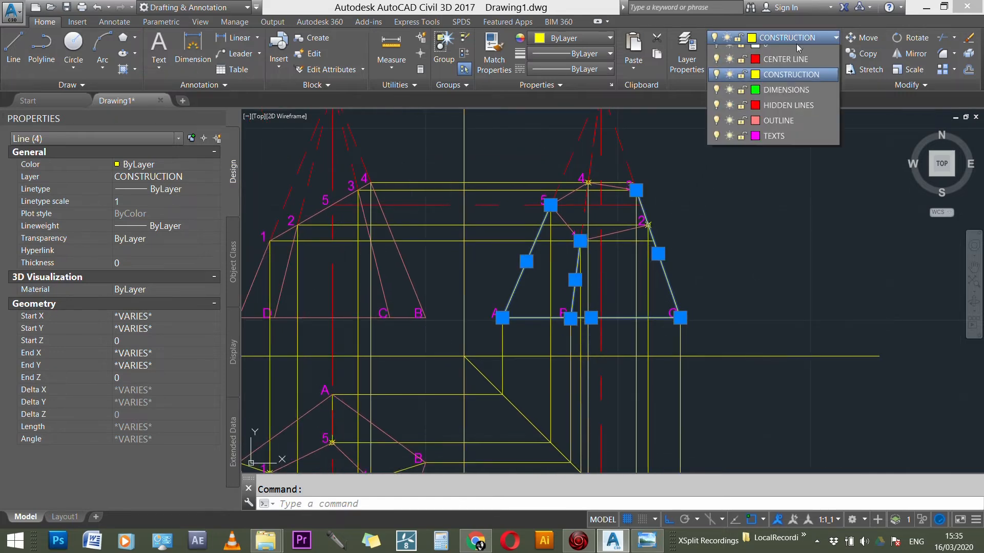
left_click(776, 125)
key("Escape")
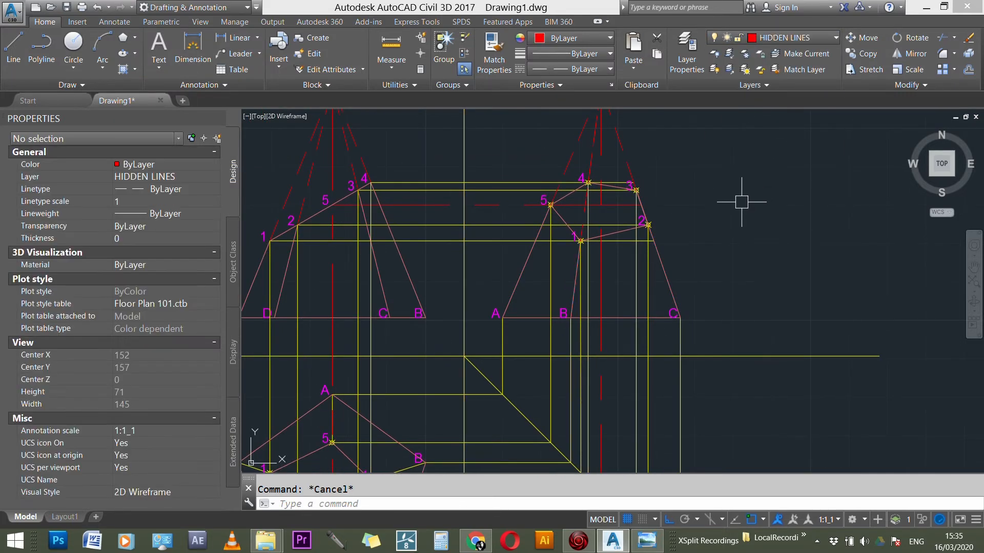
Step: Shorten the horizontal construction line through section point 4 so it ends at that point's marker in the side view
scroll(654, 183, "up", 5)
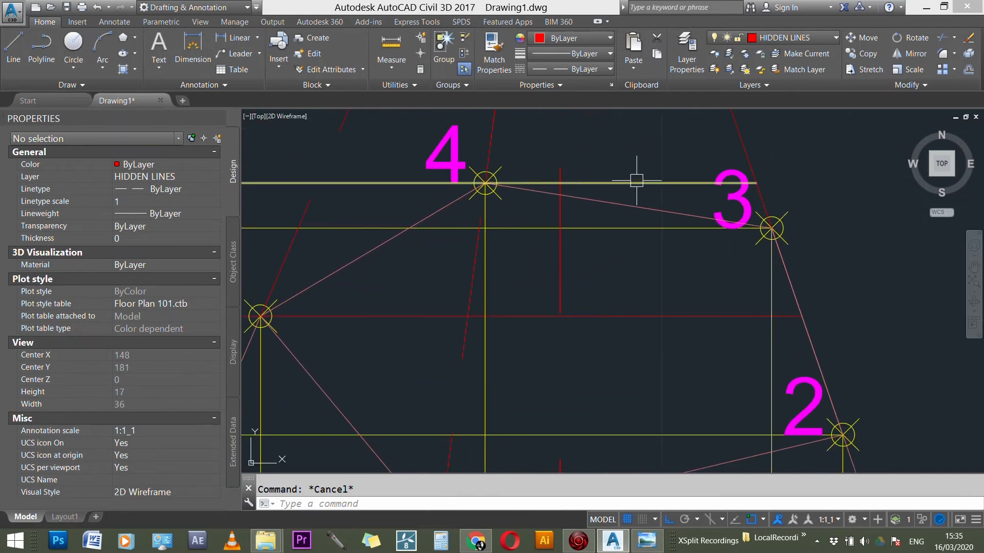
left_click(654, 177)
left_click(755, 183)
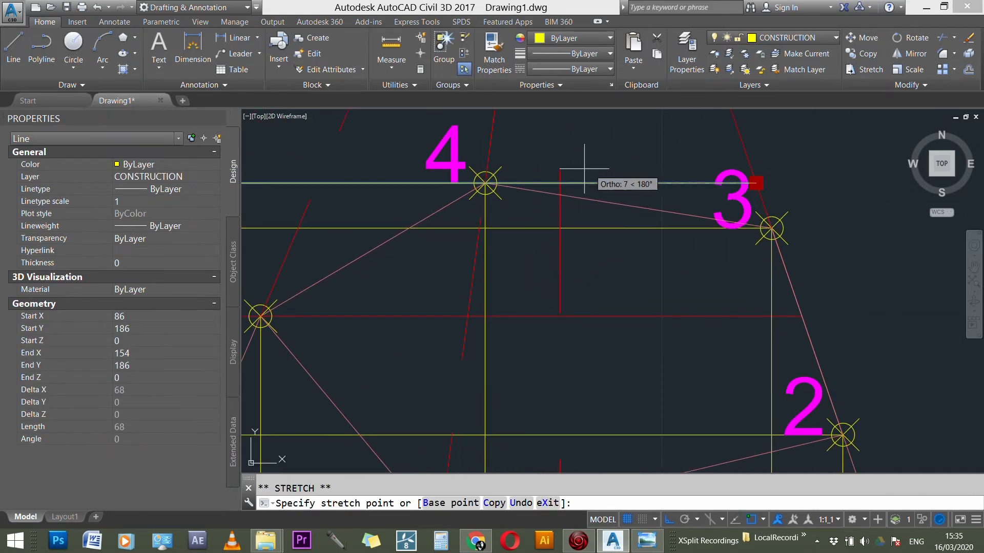
key("Escape")
scroll(576, 193, "down", 5)
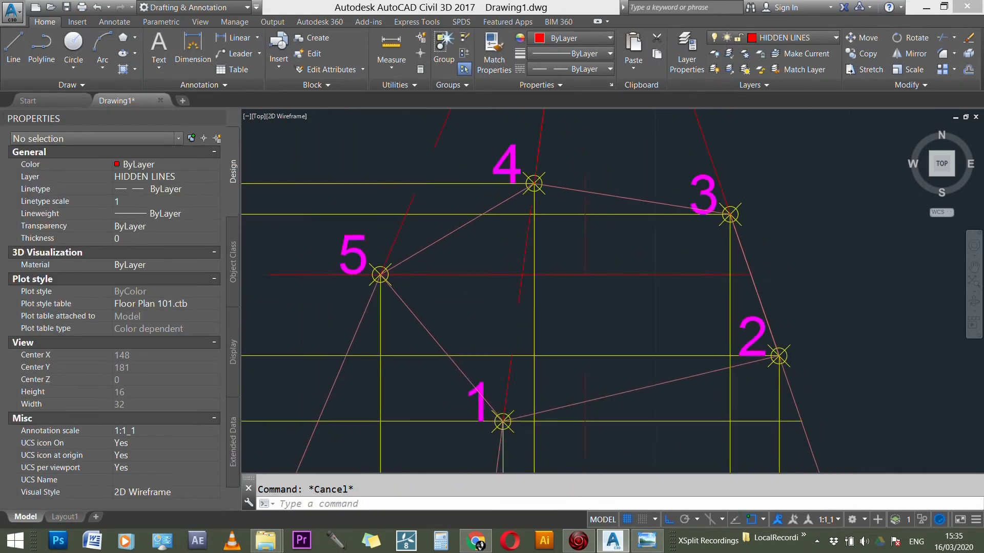
scroll(749, 257, "down", 6)
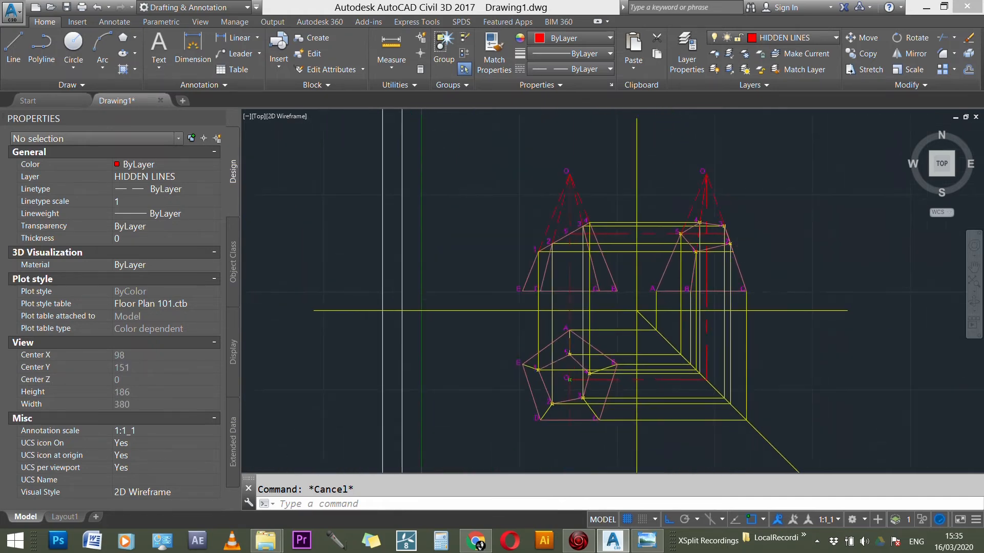
Step: Turn off the CONSTRUCTION layer to hide all projection lines and point markers
scroll(713, 281, "up", 2)
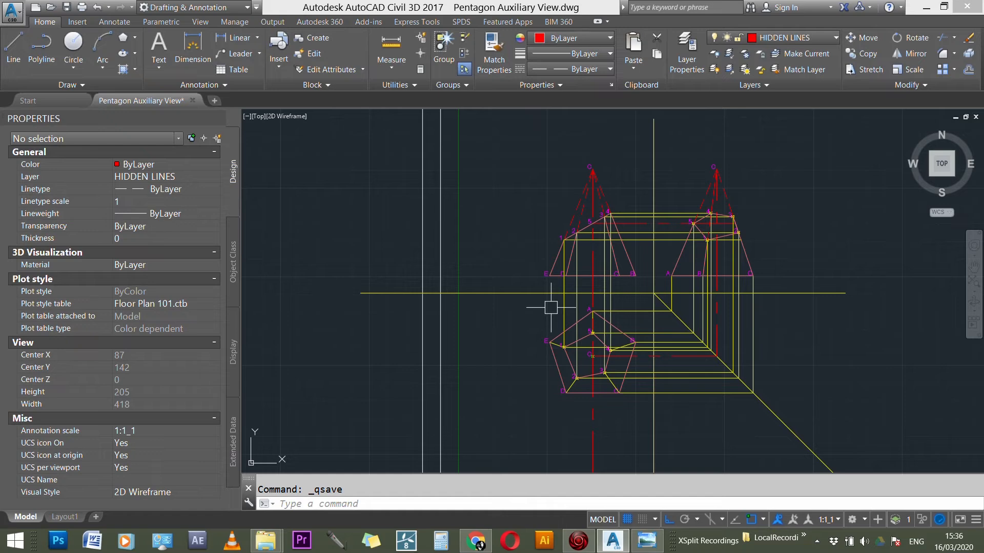
scroll(467, 272, "down", 1)
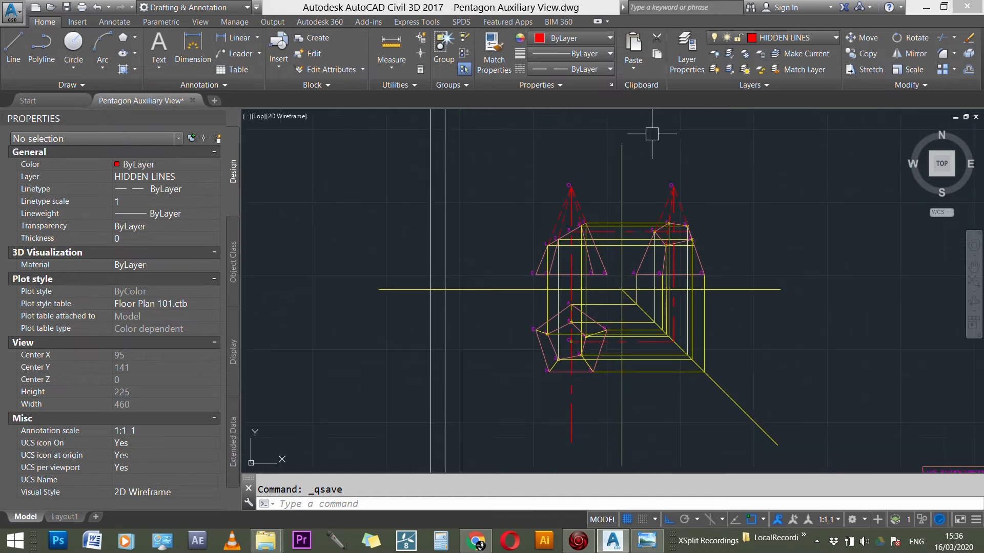
left_click(798, 41)
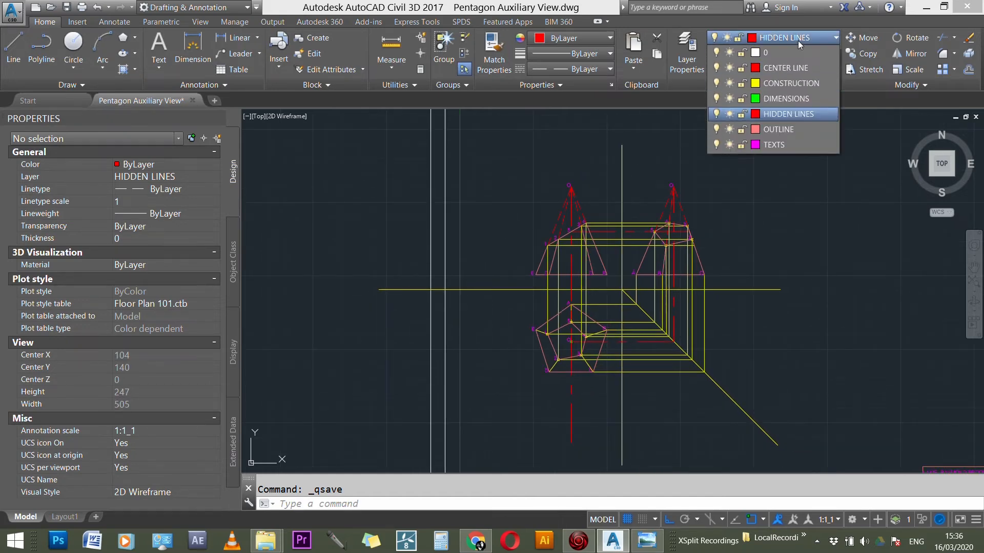
left_click(716, 83)
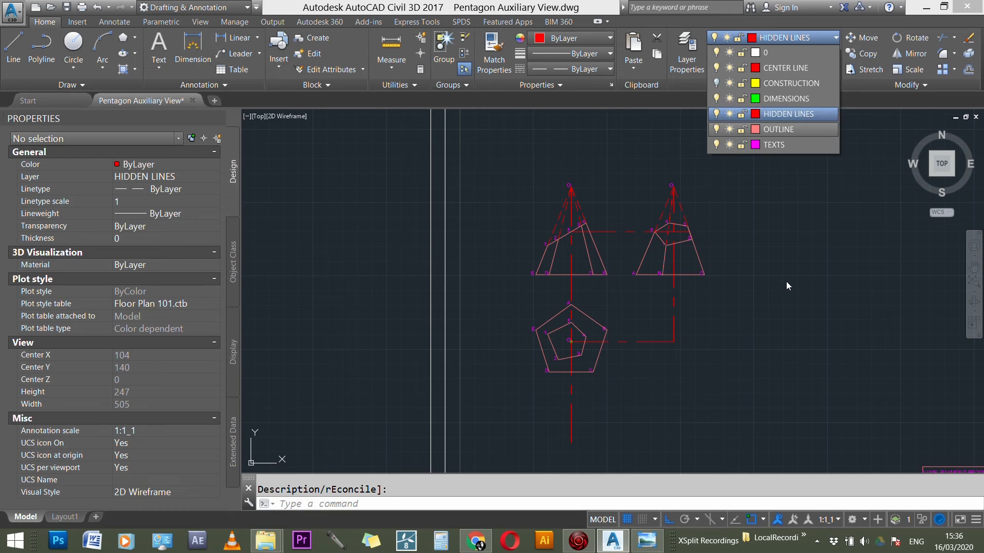
key("Escape")
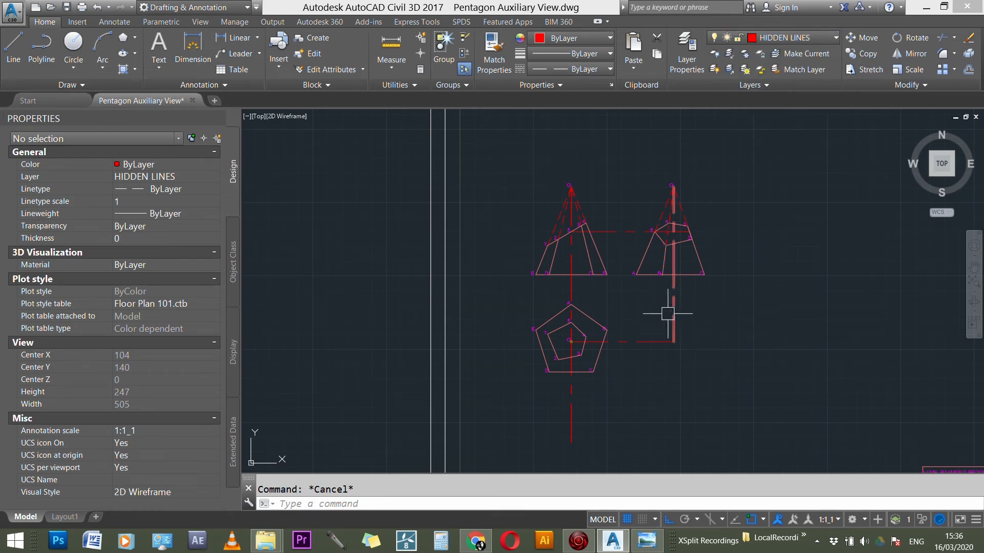
scroll(608, 344, "up", 2)
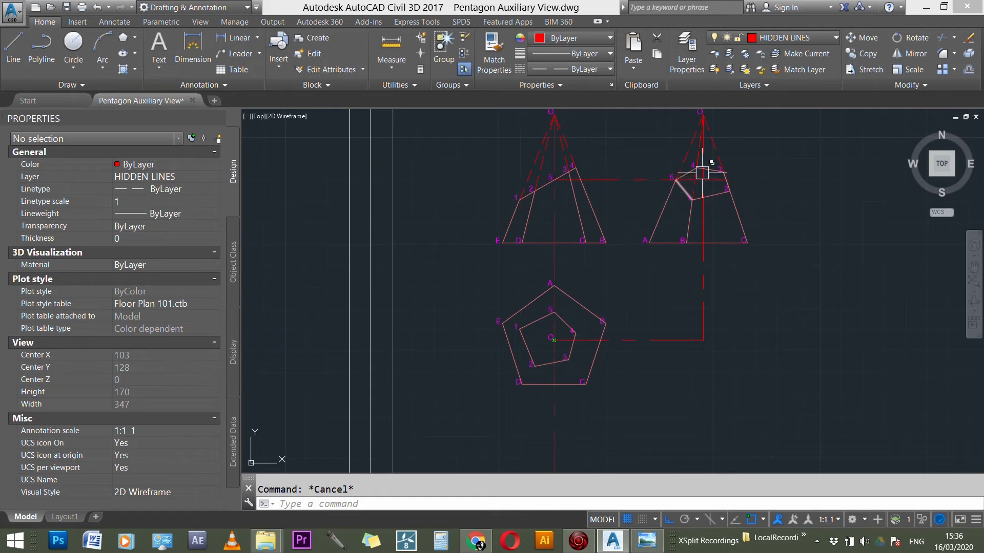
scroll(496, 253, "down", 1)
scroll(566, 169, "up", 2)
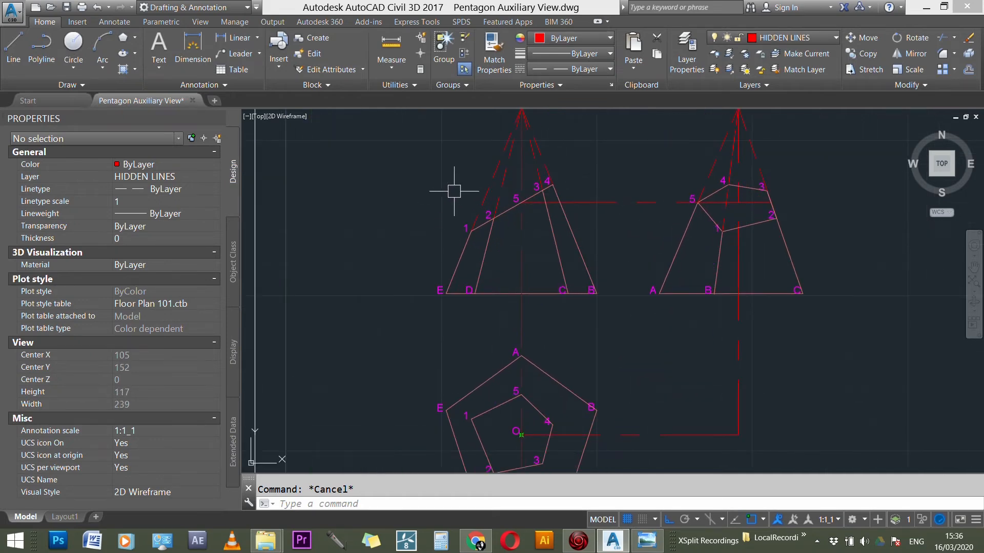
scroll(477, 199, "down", 3)
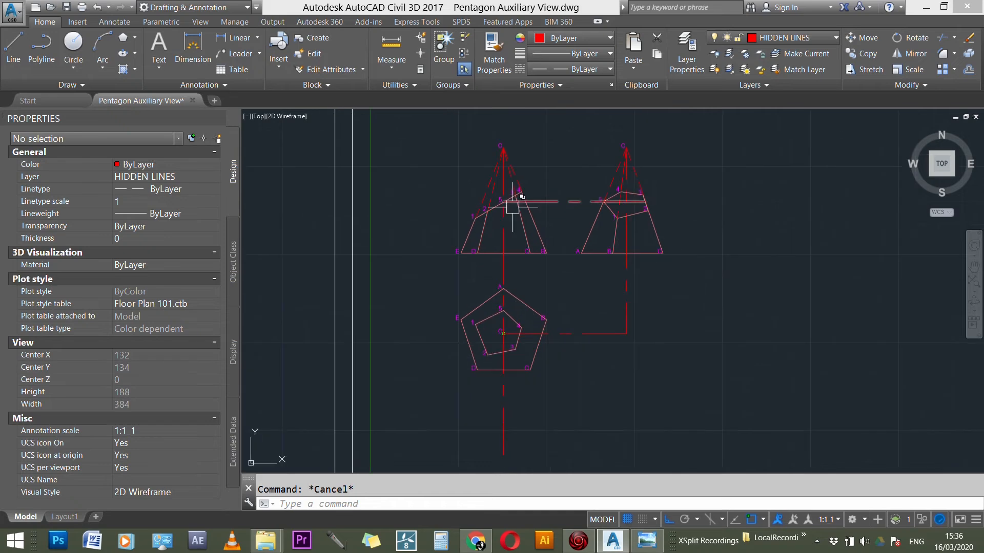
Step: Make layer 0 the current layer
left_click(816, 38)
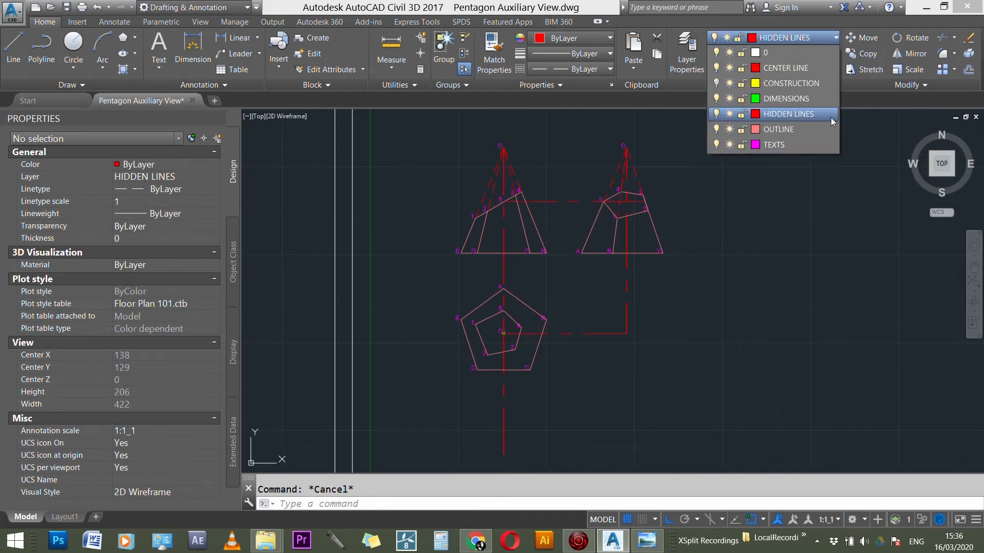
left_click(766, 54)
scroll(649, 223, "up", 2)
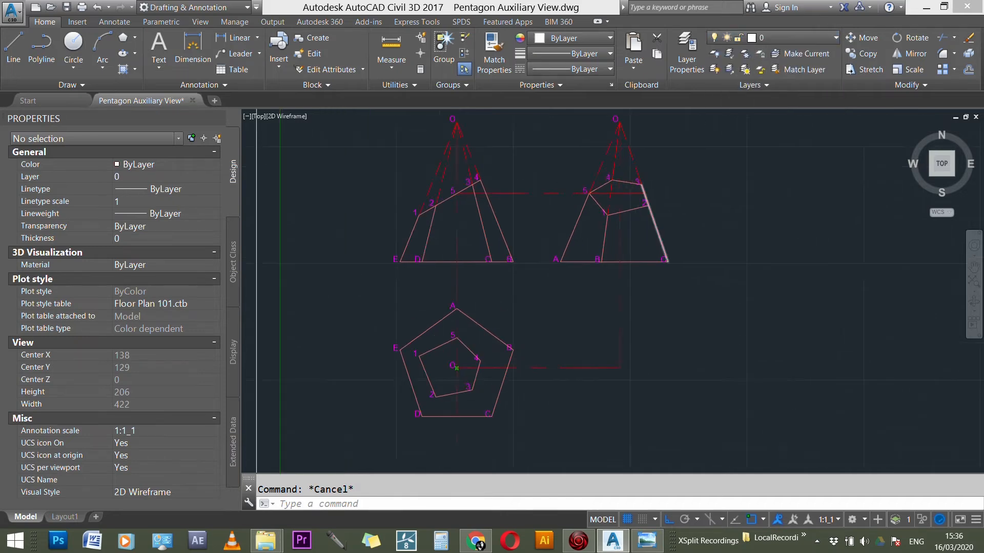
Step: Try to fill the side view's cut section 1-2-3-4-5 with a solid hatch by picking its interior areas
scroll(649, 224, "up", 2)
type("h")
key("Return")
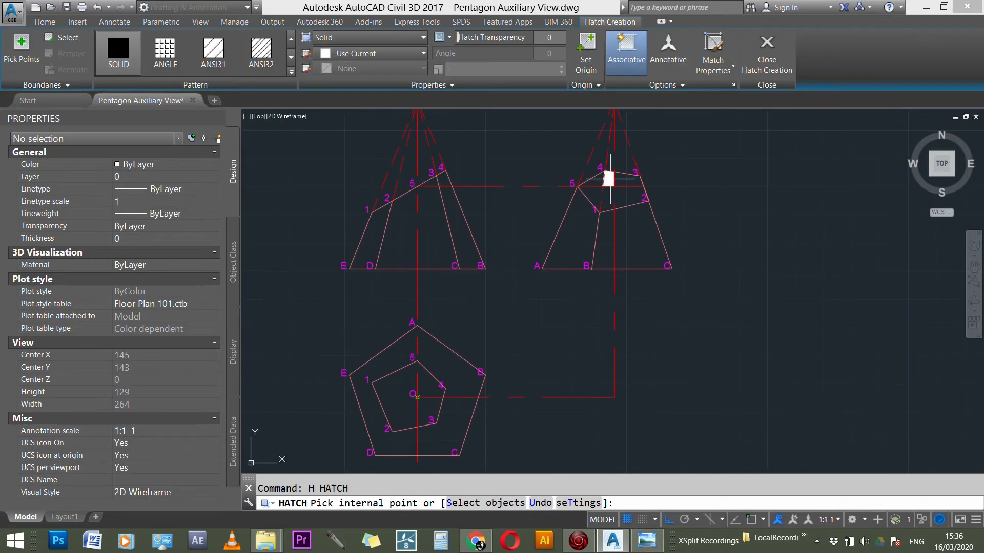
left_click(627, 206)
scroll(628, 208, "up", 1)
scroll(625, 203, "up", 1)
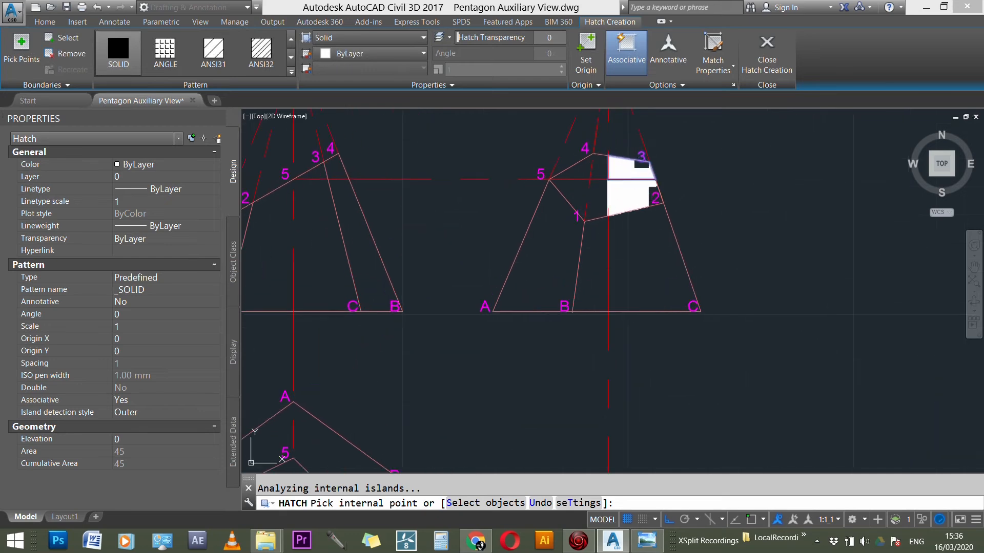
left_click(596, 201)
left_click(580, 163)
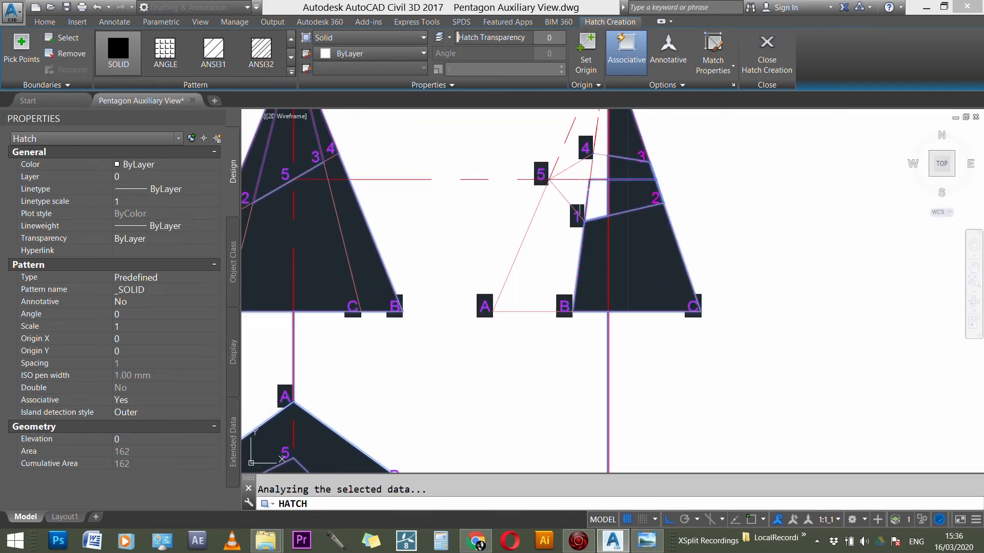
key("ctrl+z")
left_click(574, 194)
key("ctrl+z")
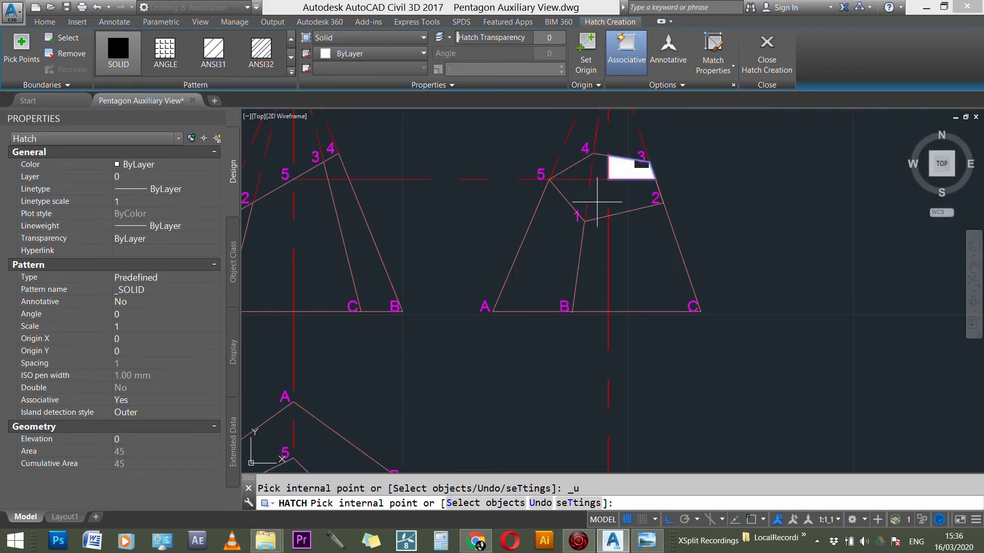
Step: Retry the solid hatch in the areas beside point 1 of the side view's section, undo the picks and abandon the hatch
left_click(597, 203)
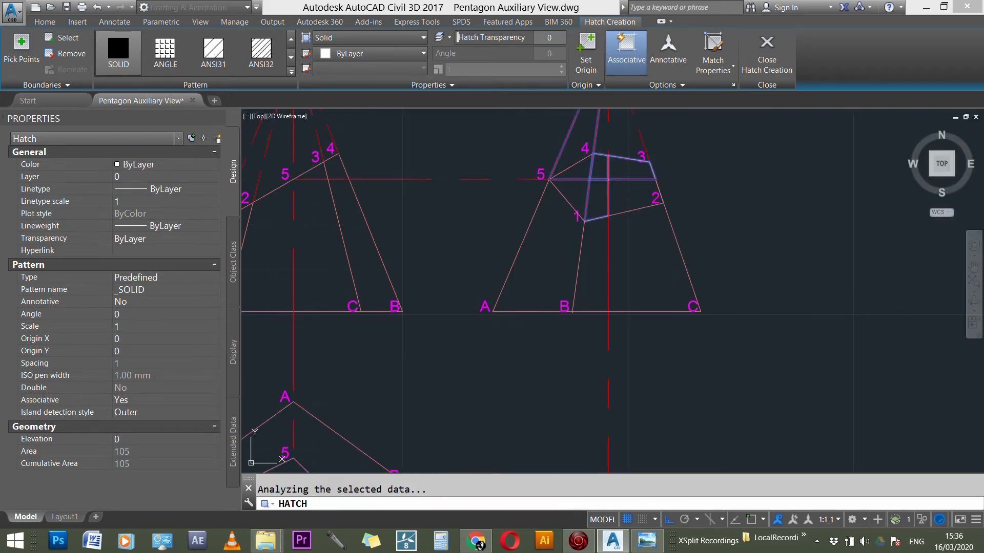
left_click(584, 191)
key("ctrl+z")
key("ctrl+z")
key("ctrl+z")
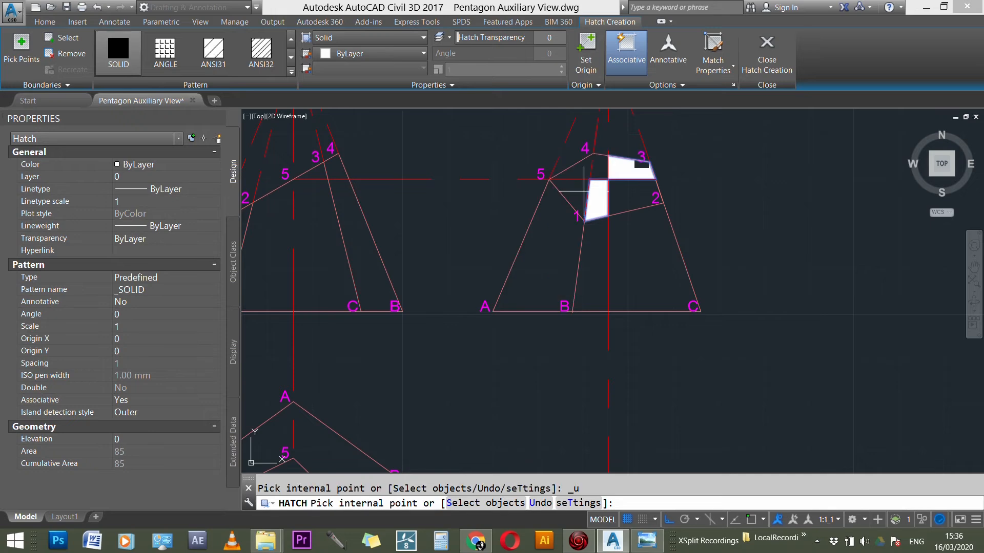
scroll(634, 204, "up", 1)
scroll(636, 206, "up", 1)
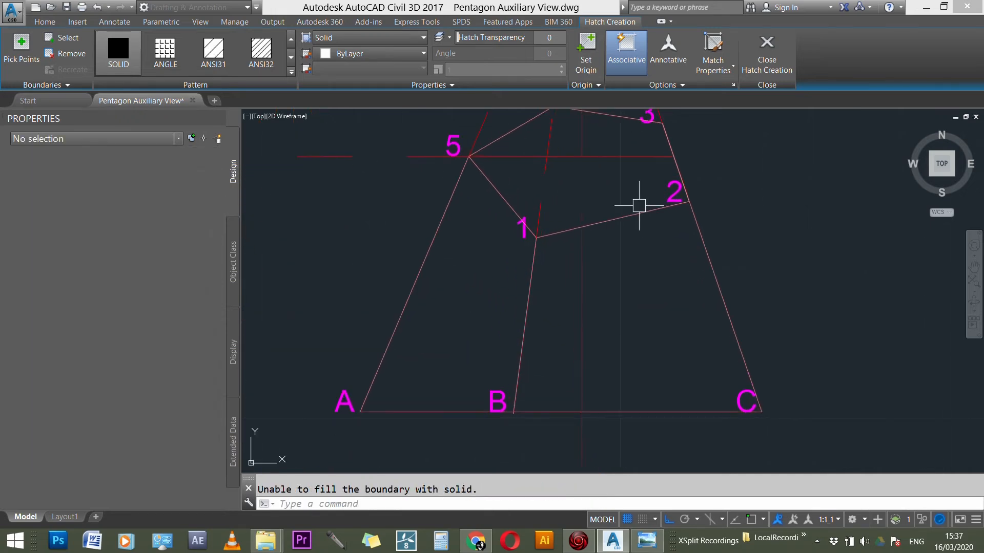
key("Escape")
Step: Join the side view's section edges at corners 1, 5 and 4 using Fillet with radius 0
type("f")
key("Return")
left_click(607, 222)
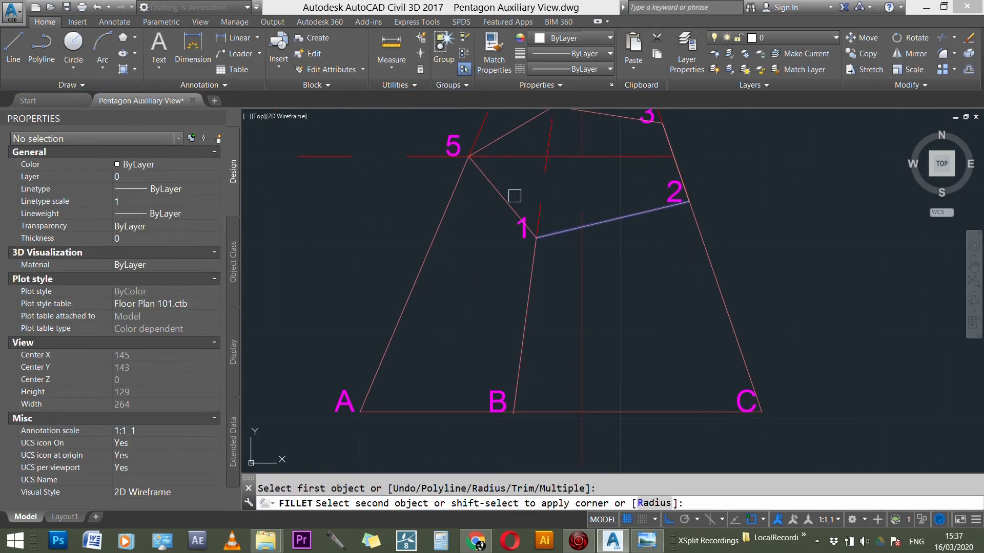
left_click(500, 193)
key("Return")
left_click(497, 191)
left_click(507, 133)
key("Return")
left_click(507, 135)
left_click(620, 116)
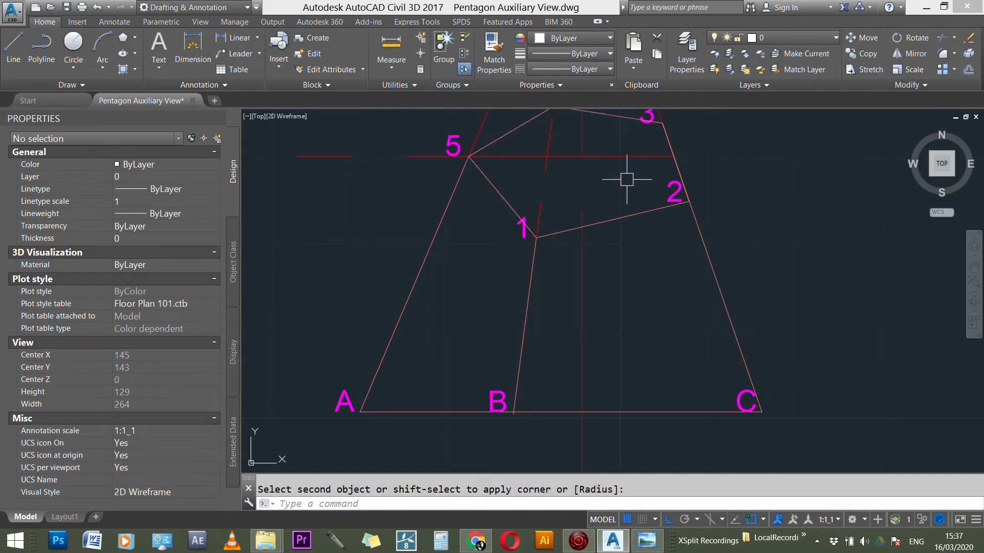
Step: Join section edges 4-3 and 3-2 at corner 3 of the side view using Fillet with radius 0
scroll(628, 182, "down", 3)
scroll(610, 153, "up", 3)
key("Return")
left_click(608, 160)
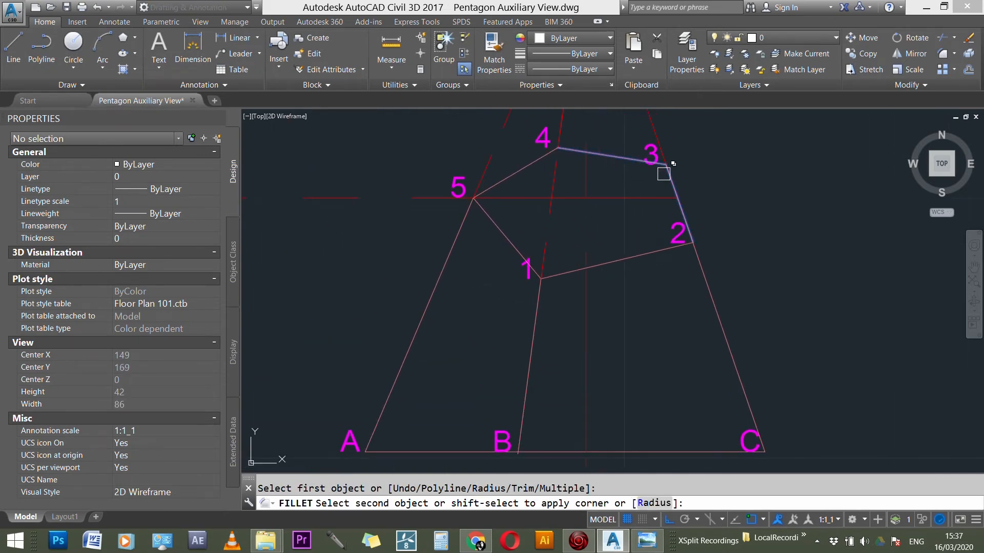
left_click(666, 176)
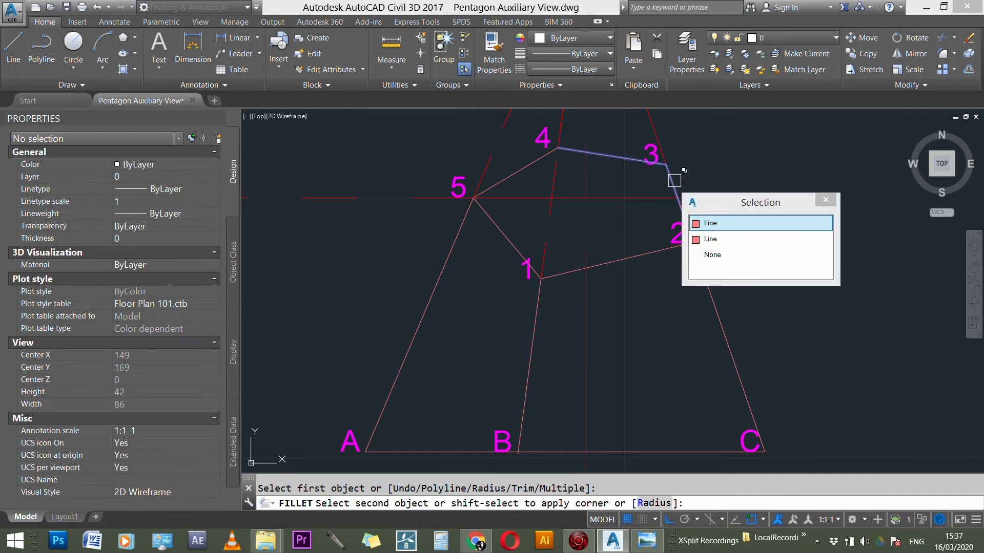
key("Return")
key("Return")
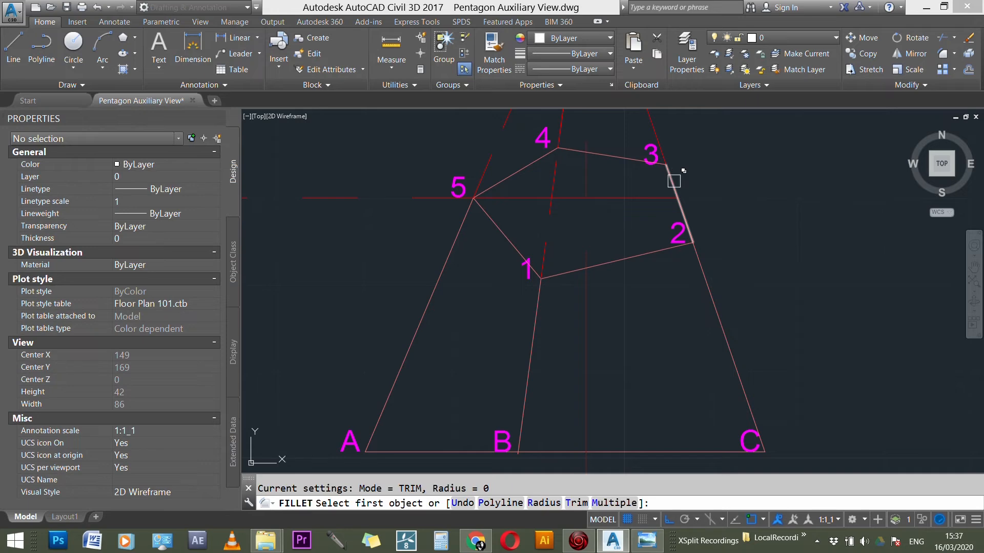
left_click(671, 185)
key("Escape")
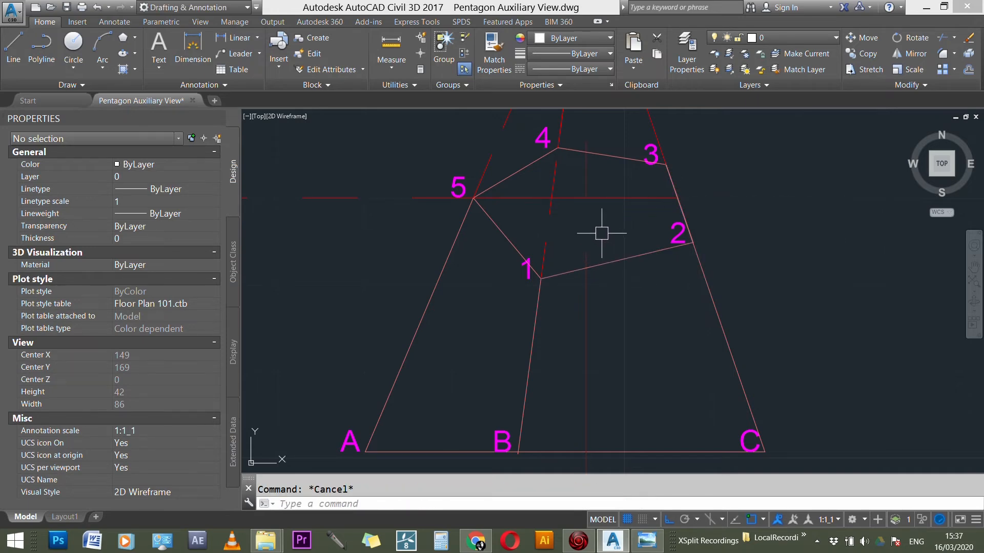
Step: Try again to solid hatch the side view's cut section area by area, undoing the stray fills and cancelling the hatch
type("h")
key("Return")
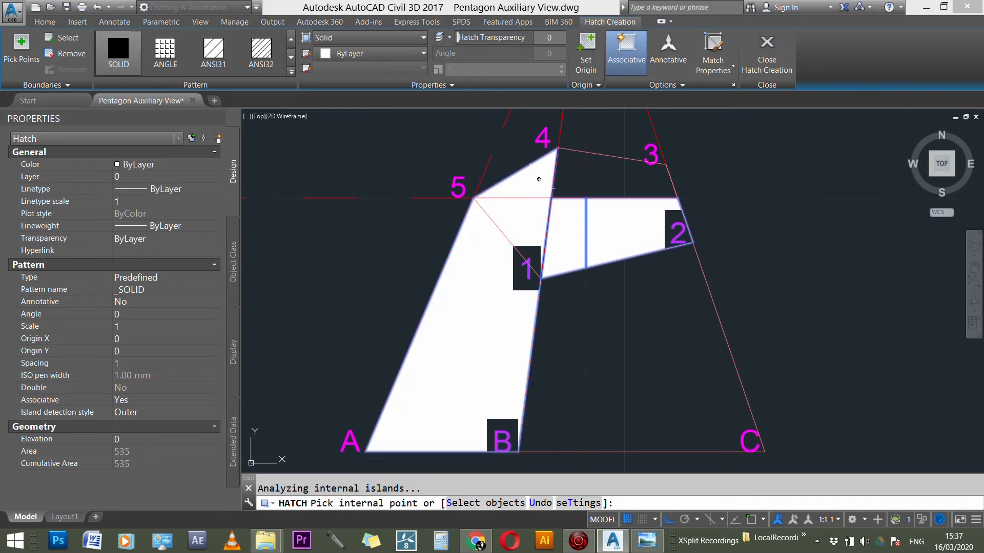
scroll(537, 241, "down", 3)
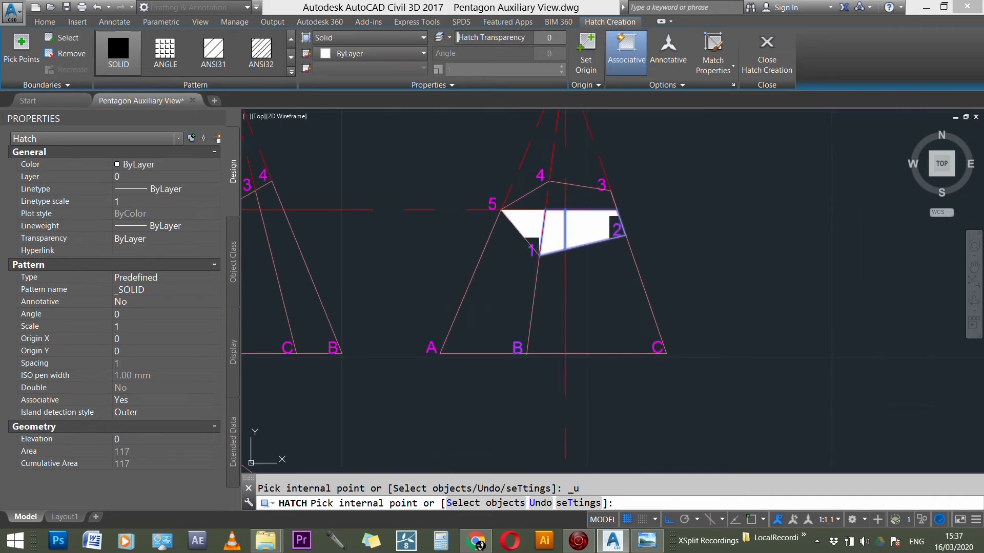
left_click(535, 245)
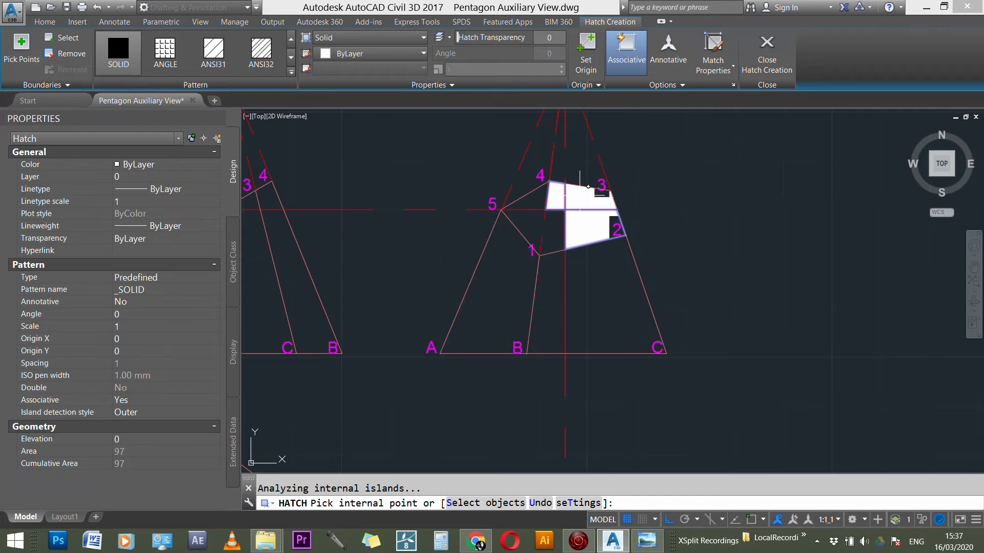
scroll(712, 238, "down", 3)
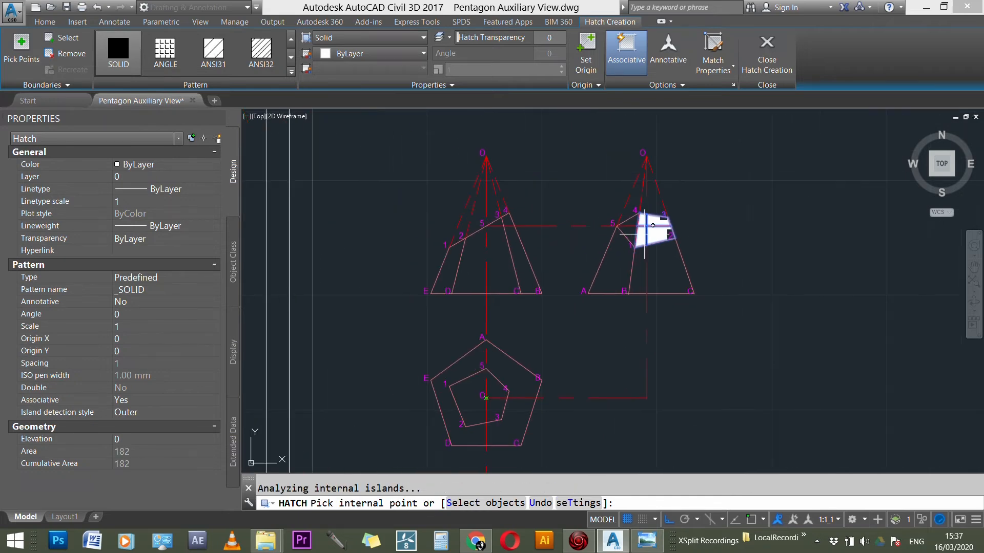
left_click(638, 220)
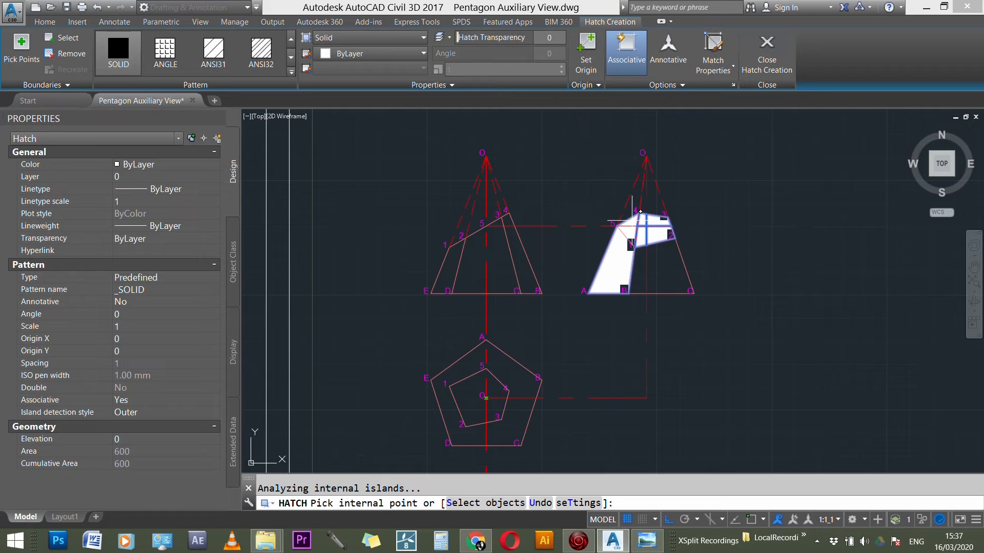
key("ctrl+z")
left_click(641, 216)
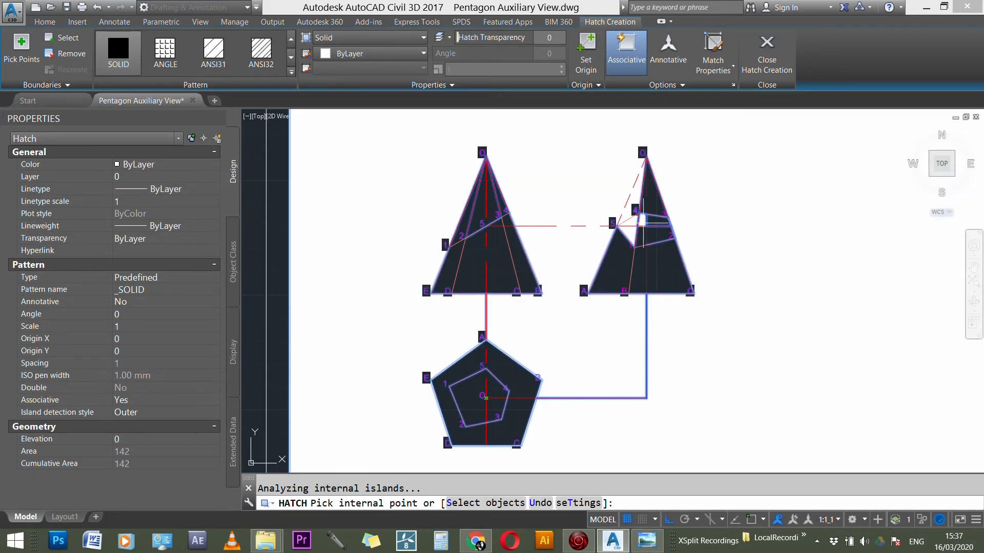
key("ctrl+z")
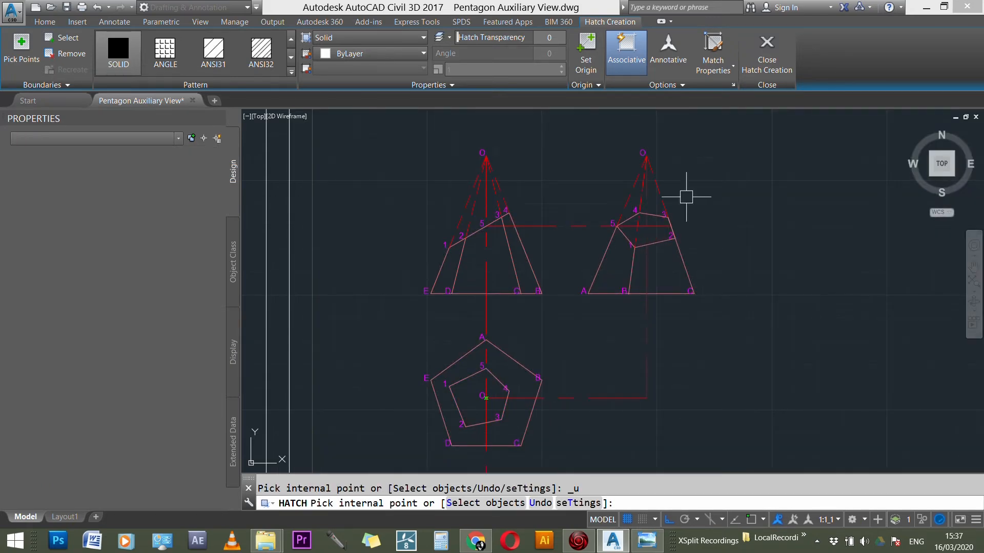
key("Escape")
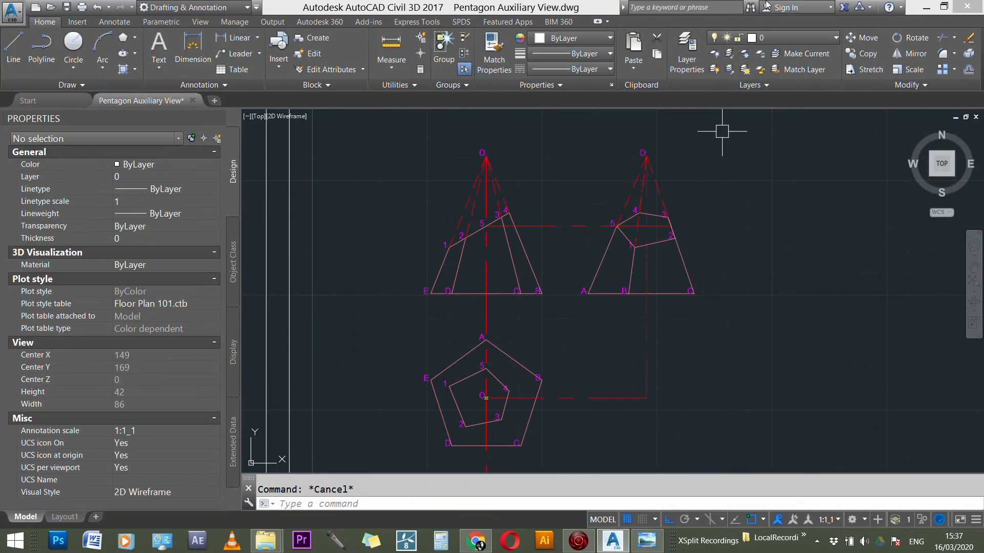
Step: Turn the CONSTRUCTION layer back on to show the projection lines and point markers
left_click(835, 38)
left_click(716, 83)
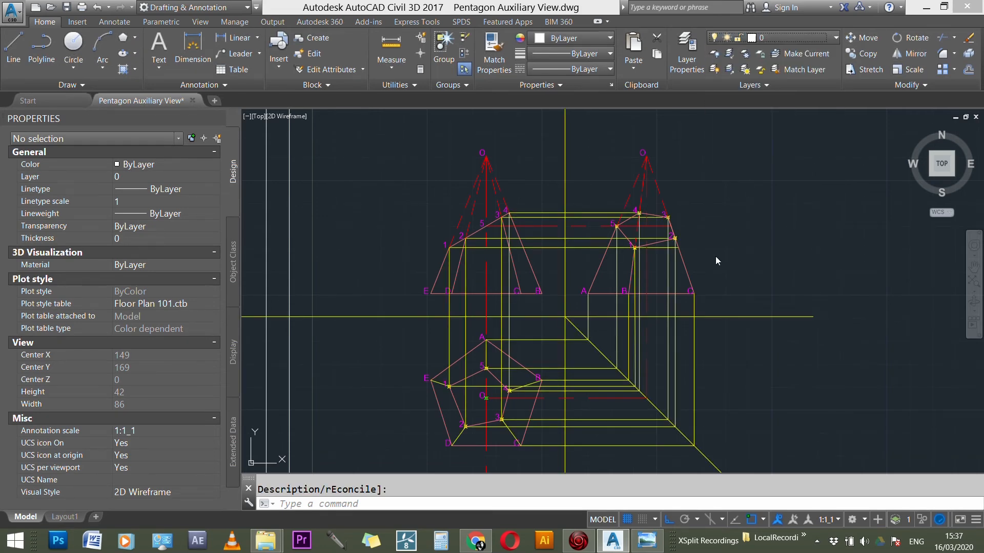
scroll(715, 256, "down", 3)
scroll(720, 259, "down", 1)
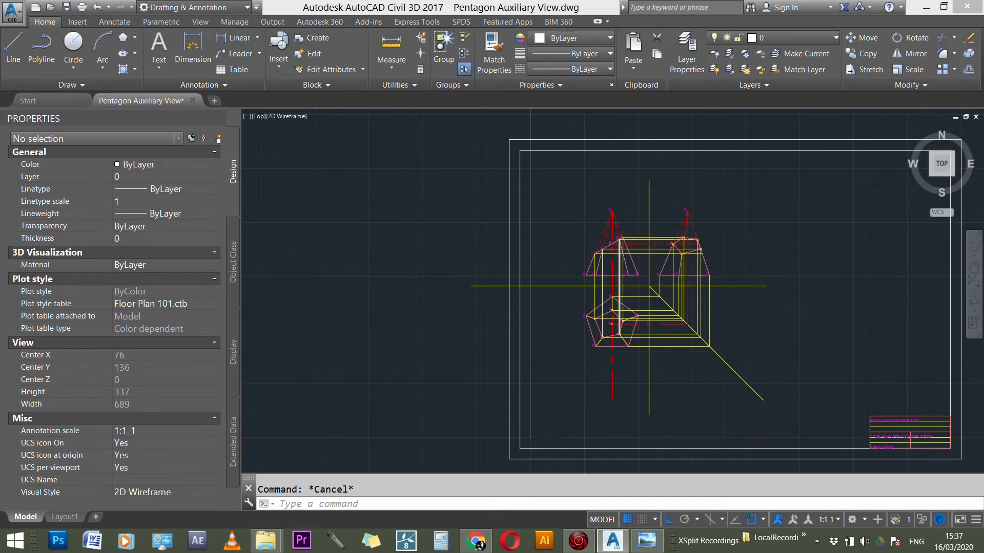
scroll(612, 262, "up", 3)
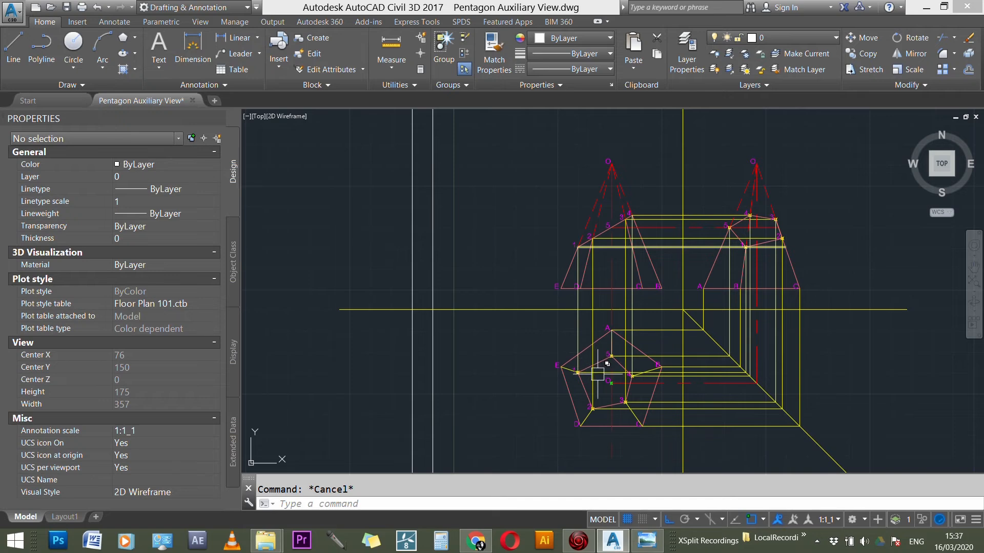
scroll(597, 374, "up", 1)
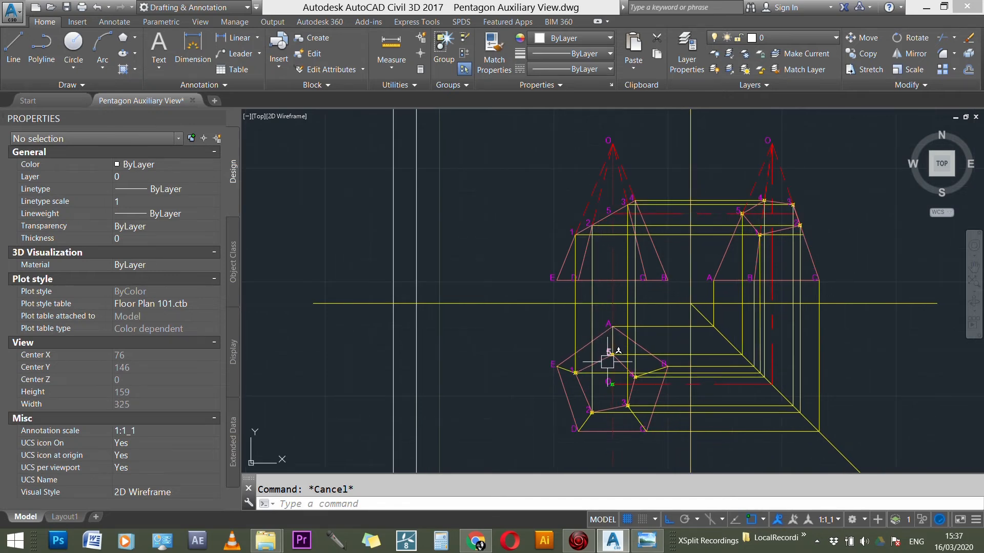
Step: Switch to Windows Photo Viewer and check the pentagon based pyramid reference drawing with its true shape of section
left_click(647, 544)
scroll(735, 318, "down", 5)
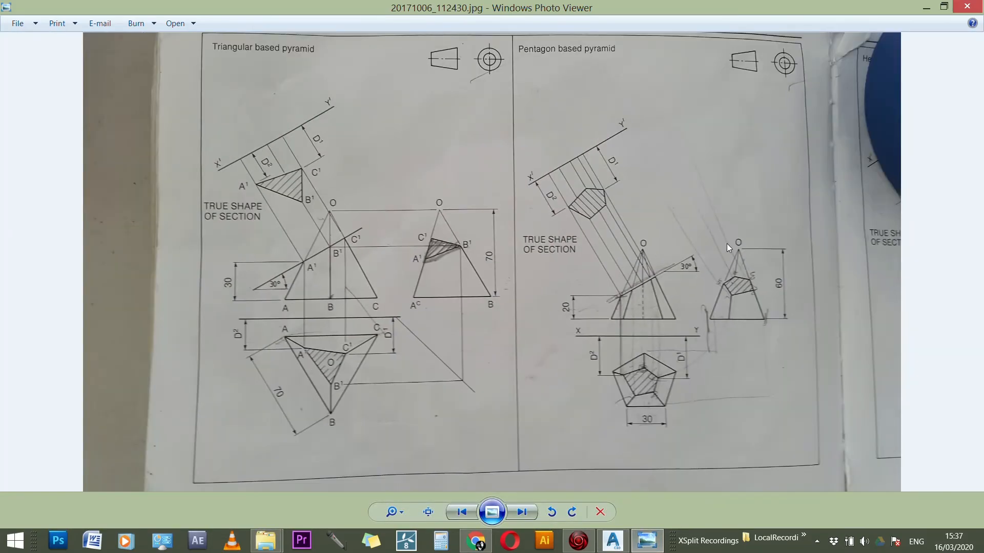
scroll(669, 334, "up", 2)
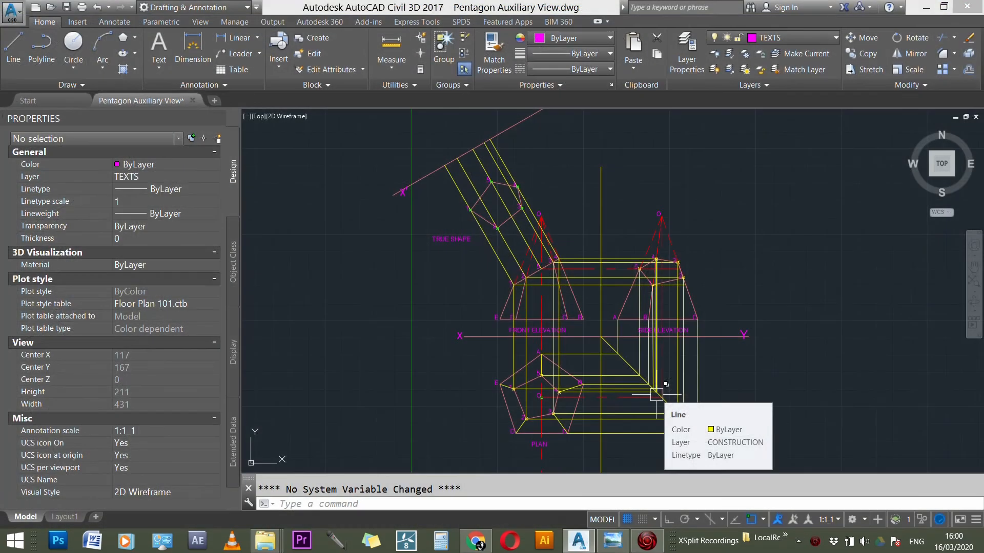
Step: Examine the plan, front elevation, side elevation and true shape together with their projection lines and labels
scroll(551, 449, "up", 4)
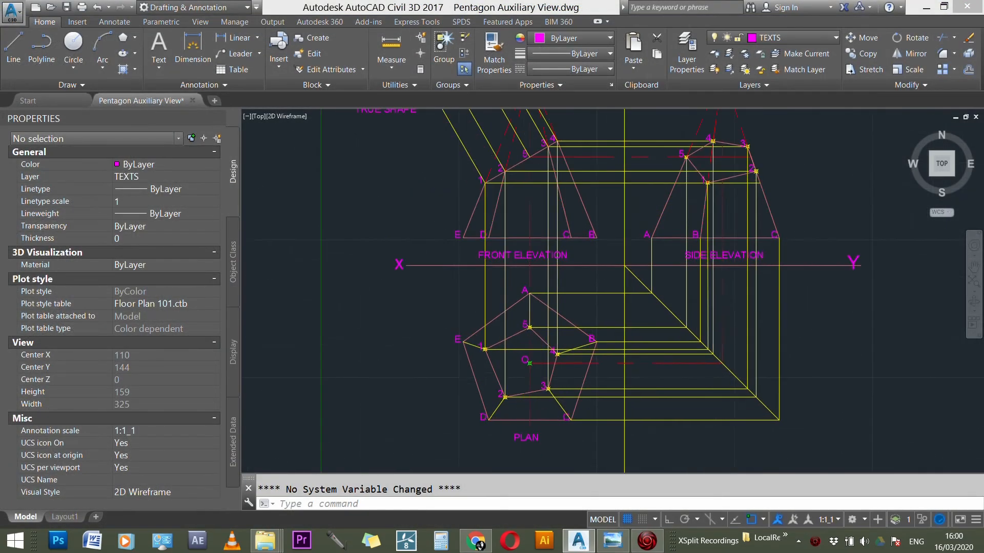
scroll(528, 441, "up", 4)
scroll(521, 441, "down", 3)
scroll(522, 441, "down", 4)
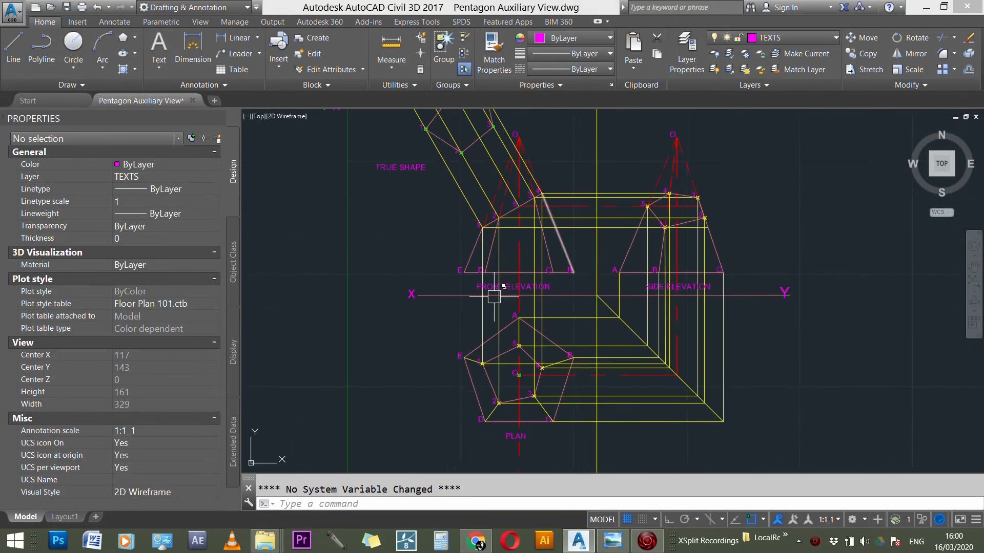
scroll(492, 295, "up", 2)
scroll(492, 290, "up", 1)
scroll(564, 292, "down", 3)
scroll(696, 290, "up", 1)
scroll(698, 291, "down", 4)
scroll(590, 234, "up", 5)
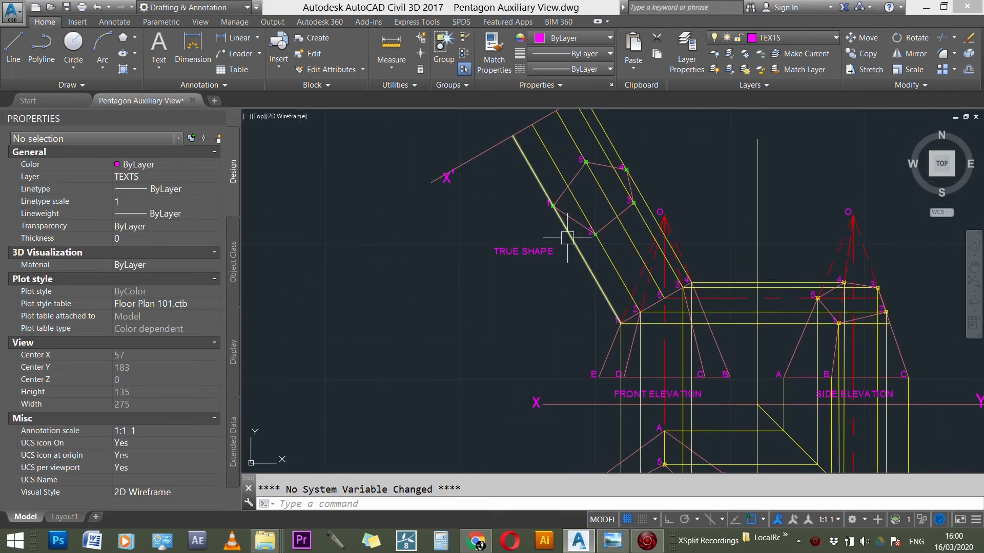
scroll(407, 255, "down", 2)
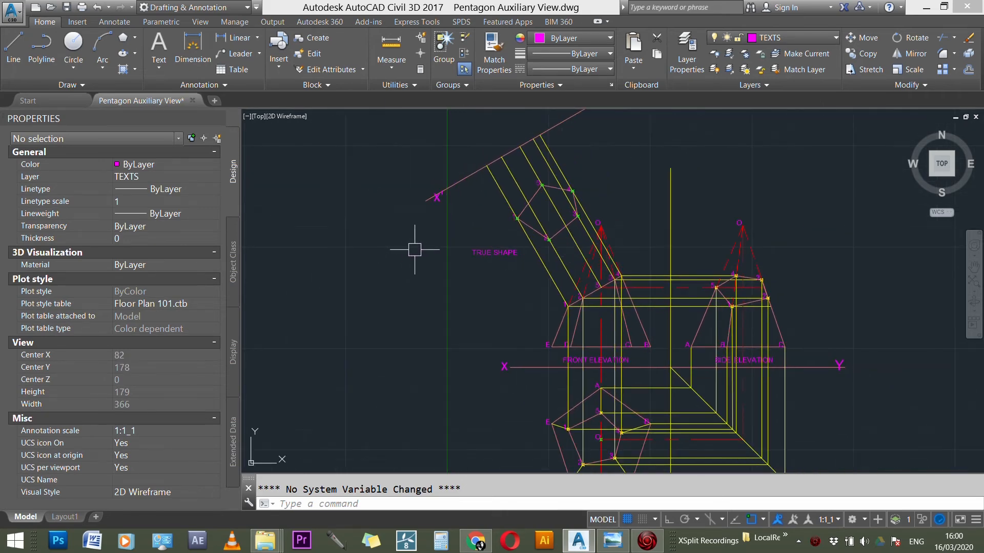
scroll(461, 308, "down", 3)
scroll(503, 398, "up", 5)
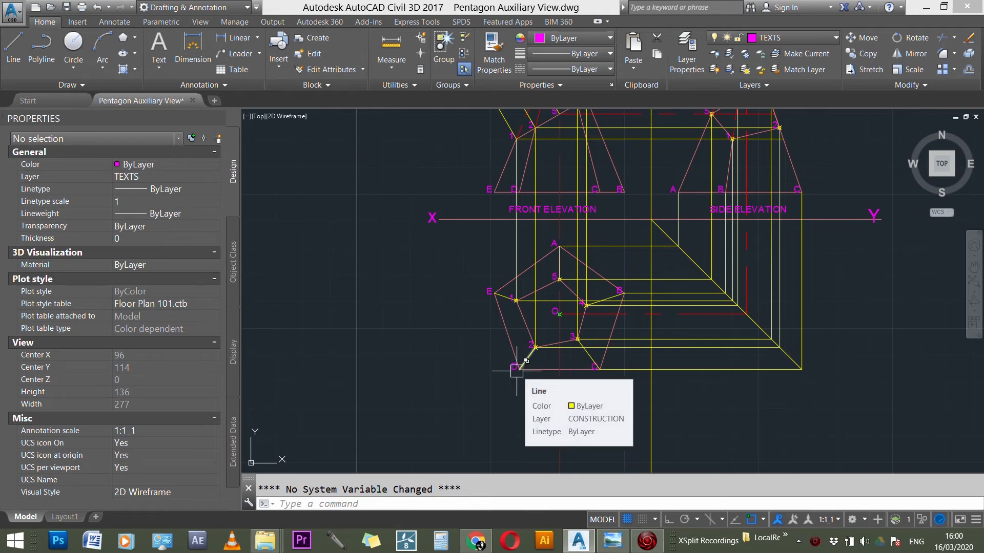
scroll(516, 368, "down", 3)
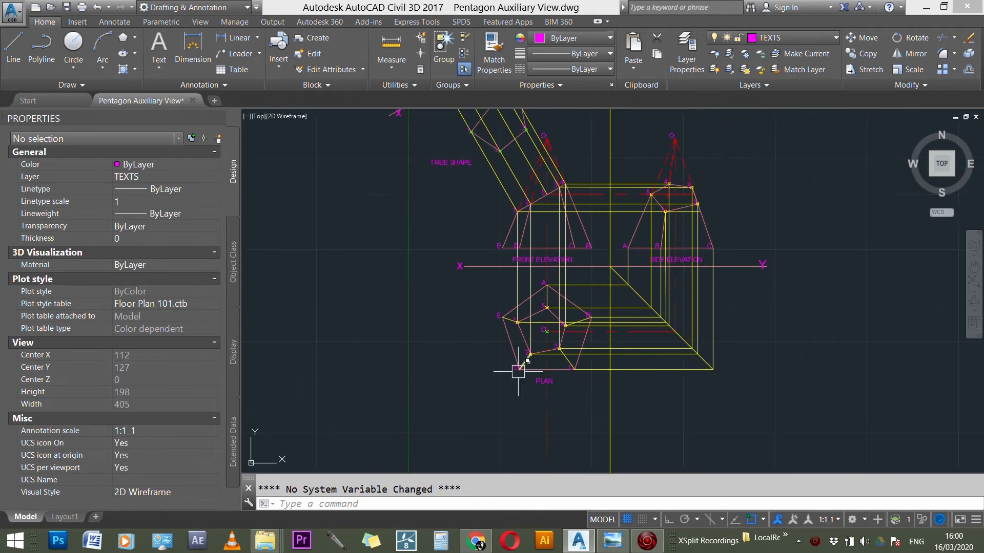
Step: Trace how the base corners and section points 1 to 5 project from the plan to the elevations and auxiliary view
scroll(500, 324, "up", 4)
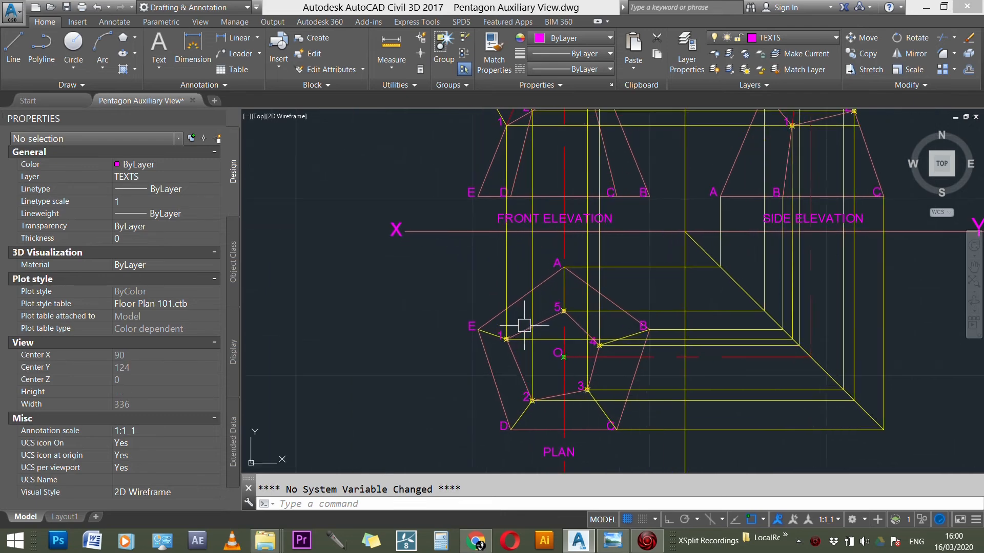
scroll(523, 325, "down", 4)
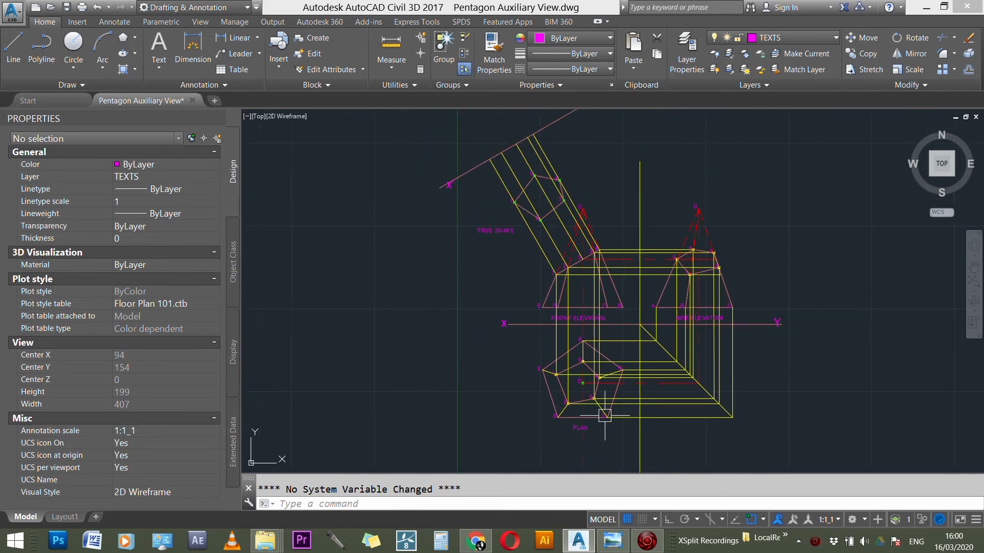
scroll(579, 353, "up", 2)
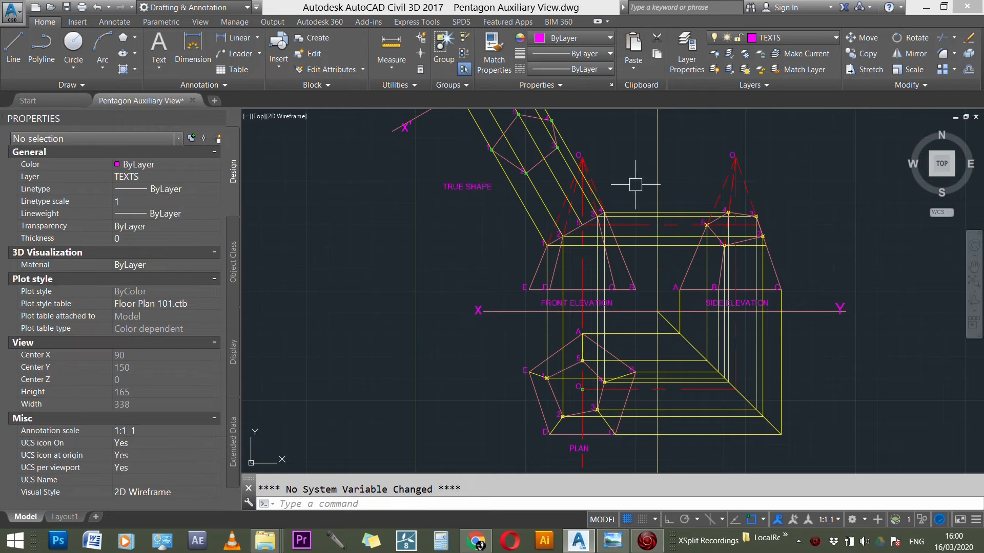
scroll(549, 238, "up", 2)
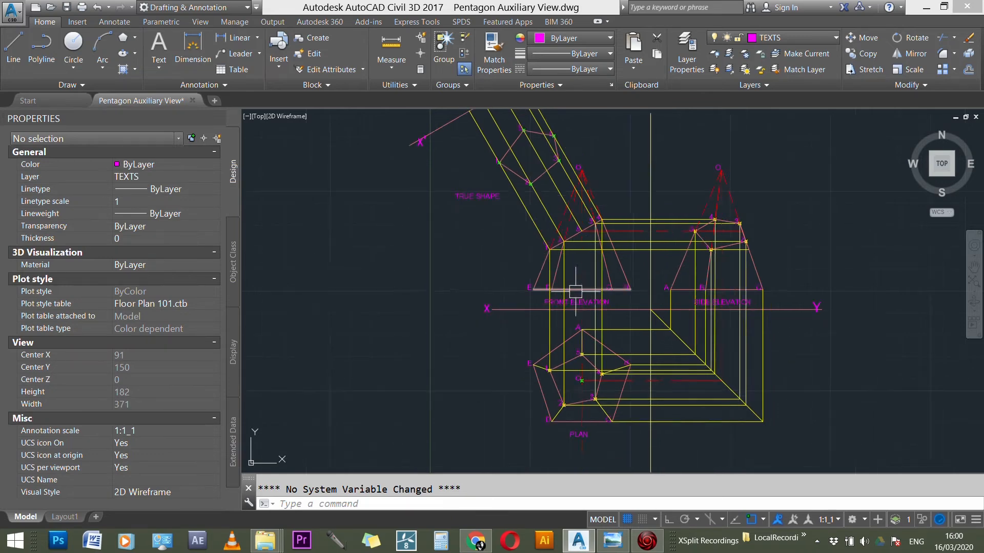
scroll(536, 175, "up", 1)
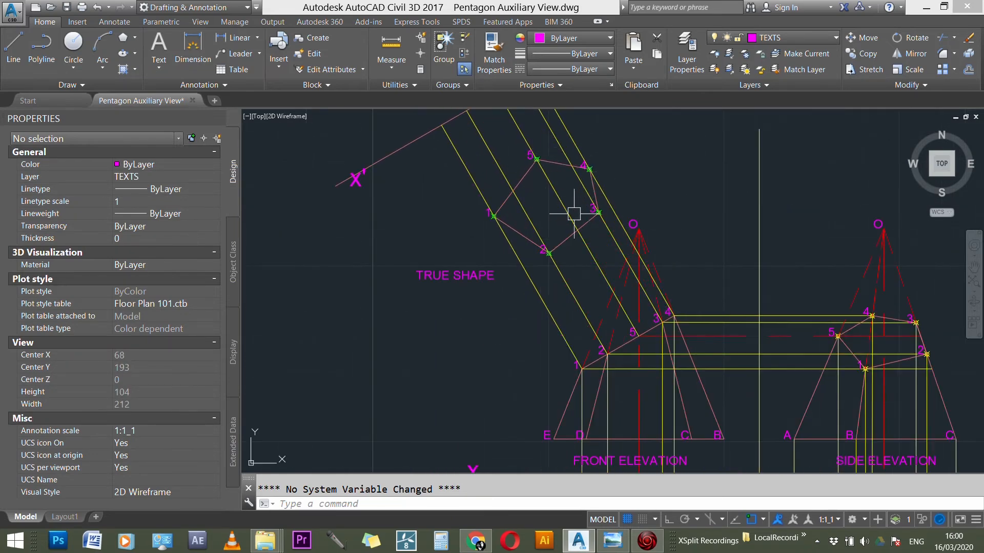
scroll(478, 184, "down", 2)
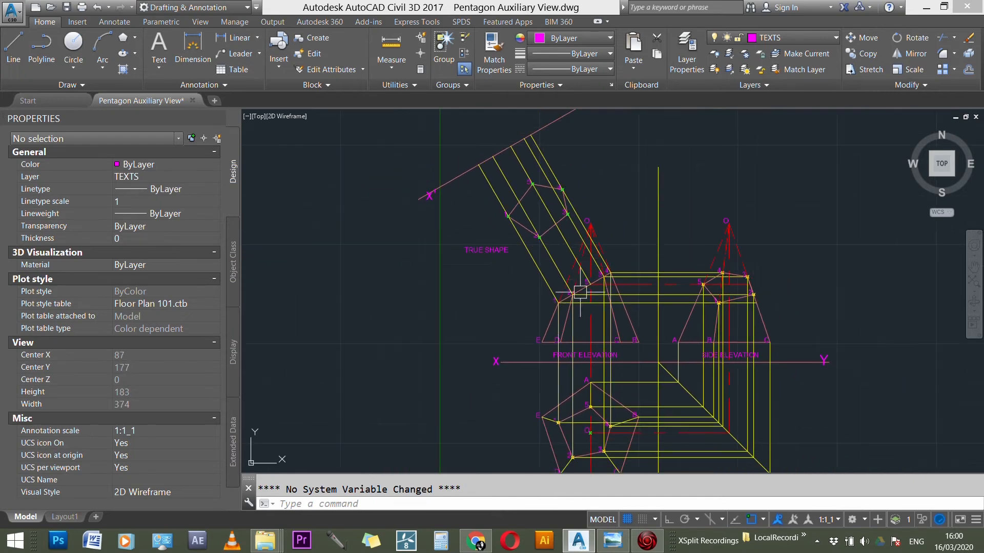
scroll(540, 393, "up", 3)
scroll(537, 247, "down", 2)
scroll(549, 262, "down", 1)
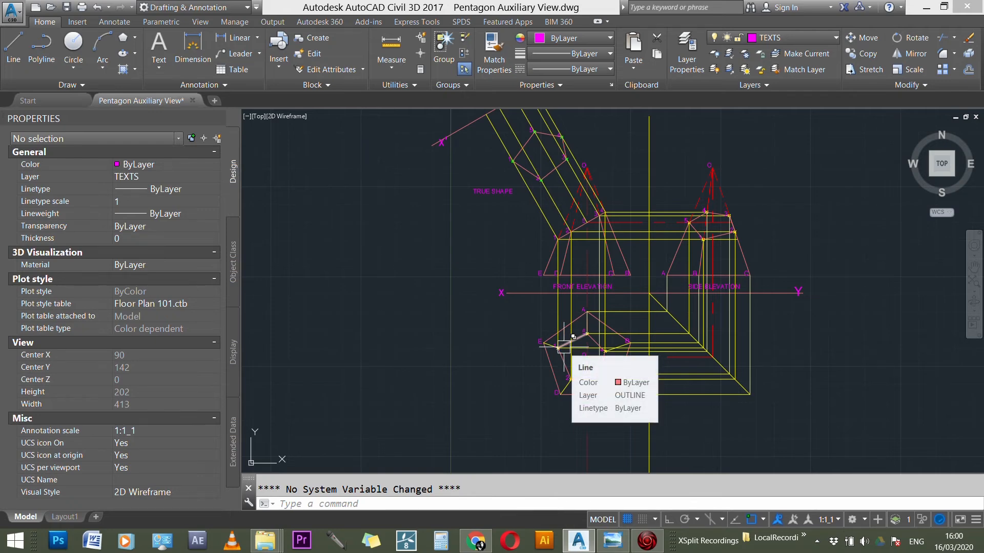
scroll(564, 347, "up", 3)
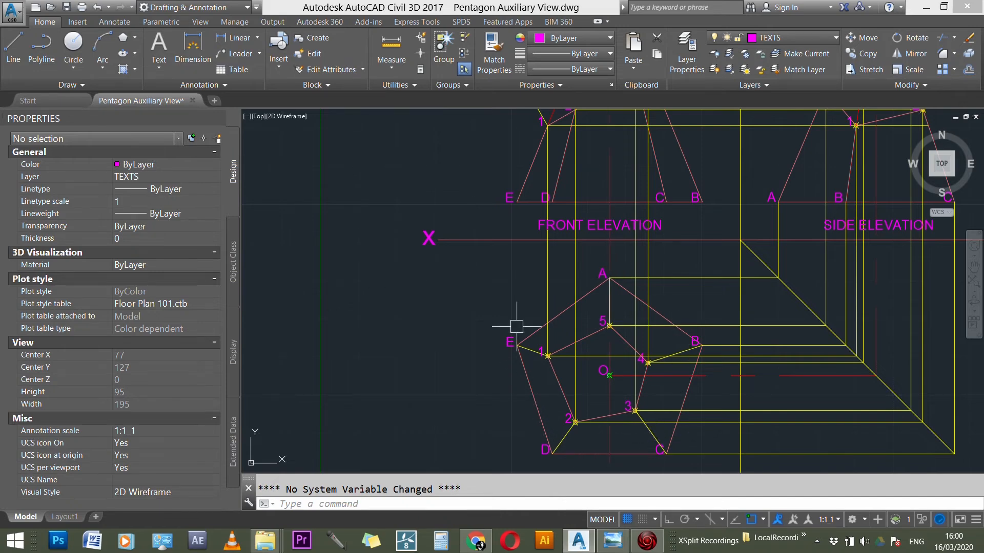
scroll(556, 380, "down", 7)
scroll(507, 172, "up", 4)
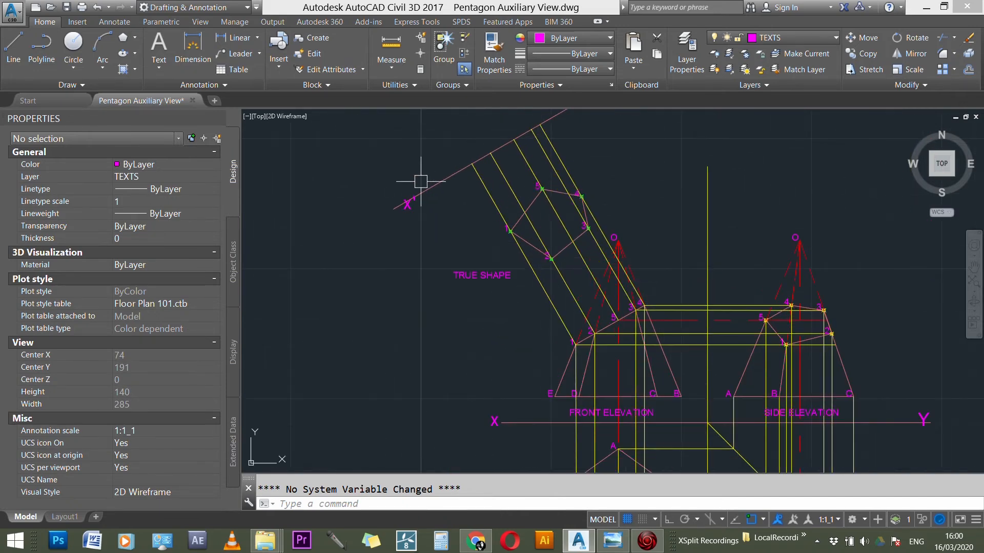
scroll(451, 174, "down", 3)
scroll(540, 363, "up", 3)
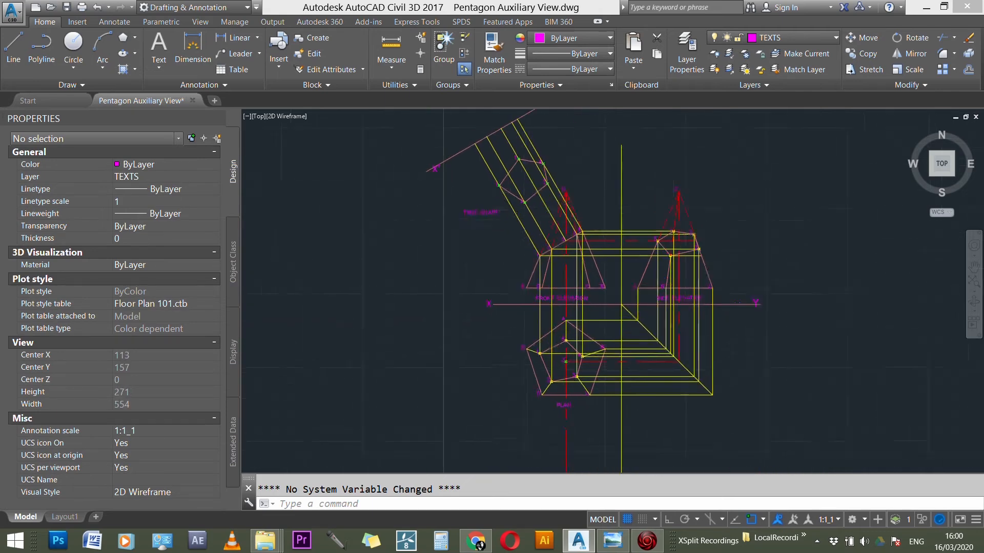
scroll(540, 362, "up", 1)
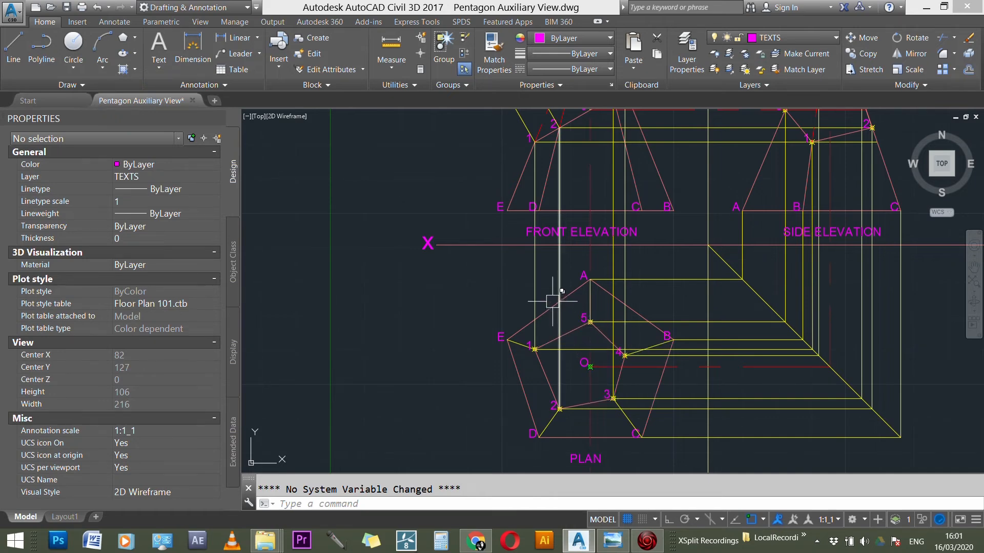
key("BackSpace")
key("BackSpace")
type("m")
key("Return")
key("Escape")
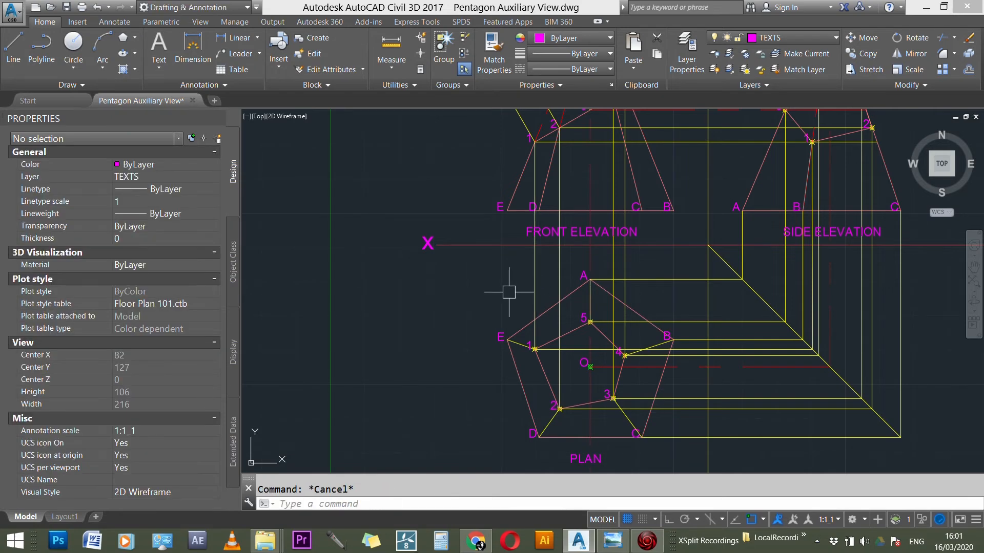
Step: Dimension the vertical distance from the plan's corner E to the XY line, with the dimension line outside the pentagon
type("DIM")
key("Return")
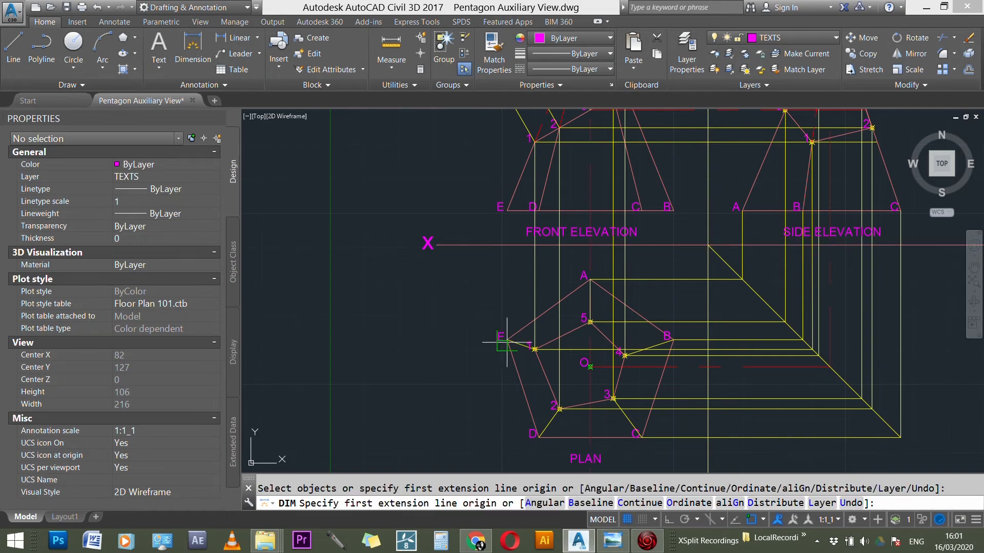
left_click(508, 338)
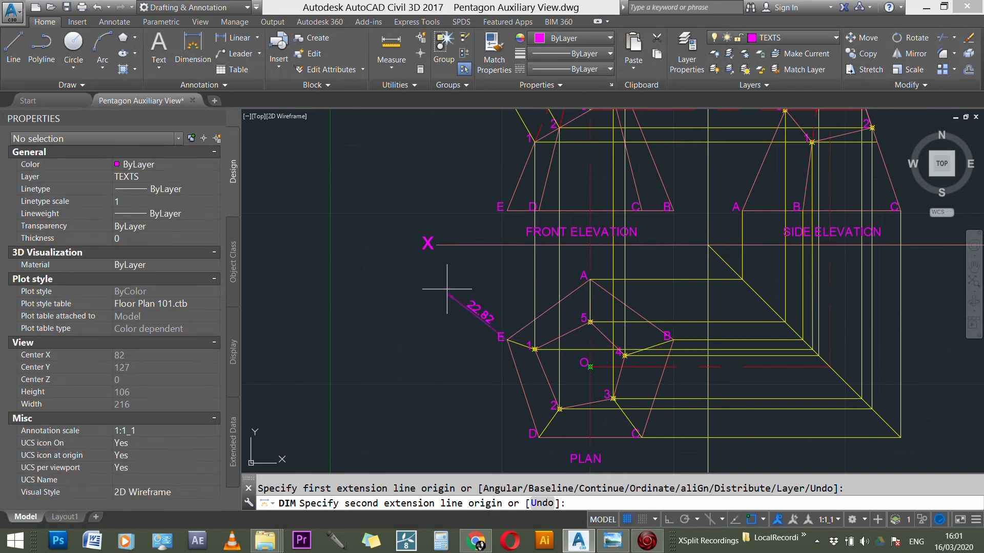
left_click(507, 245)
left_click(480, 287)
key("Escape")
Step: Dimension the vertical distance from the plan's corner A to the XY line
key("Return")
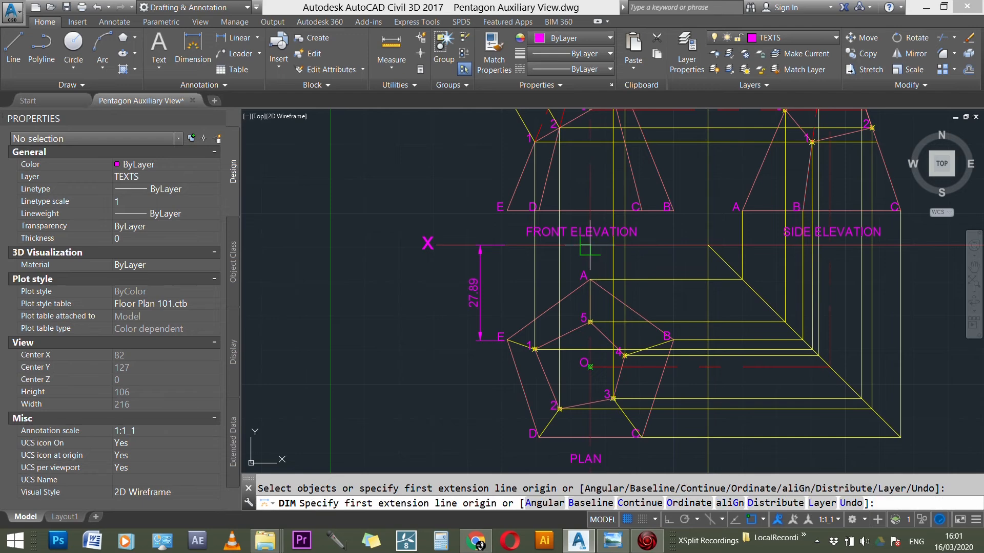
scroll(589, 245, "up", 2)
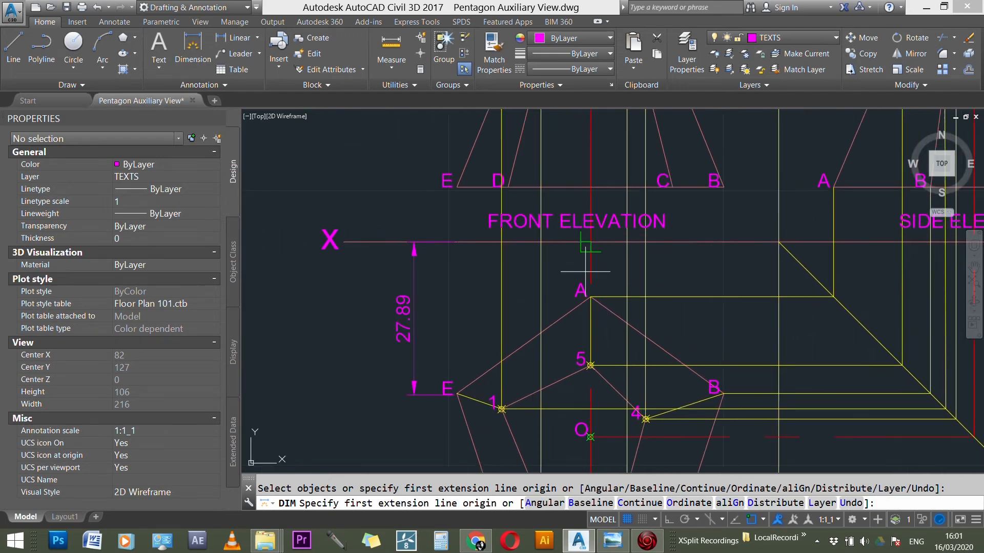
left_click(590, 296)
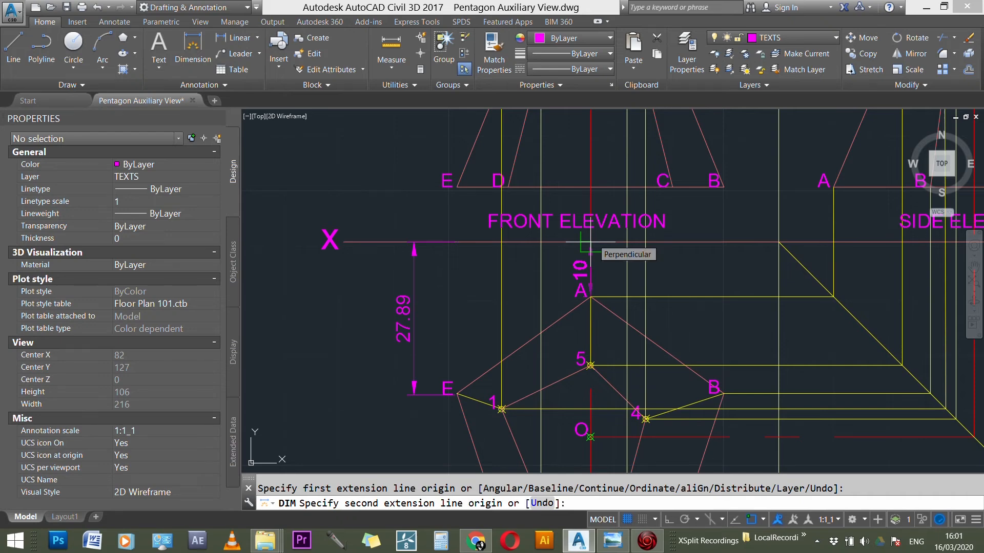
scroll(589, 245, "down", 3)
scroll(584, 242, "up", 3)
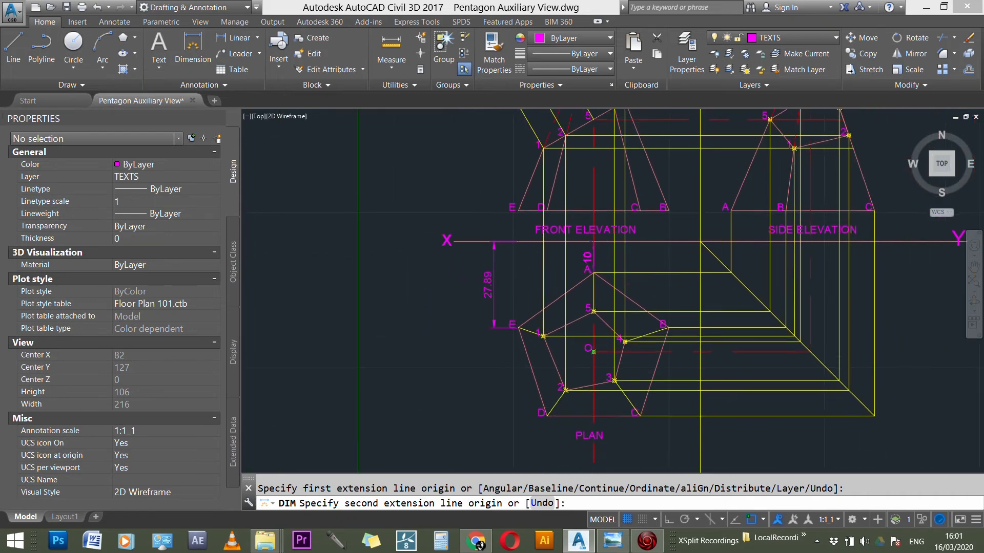
left_click(590, 245)
left_click(563, 257)
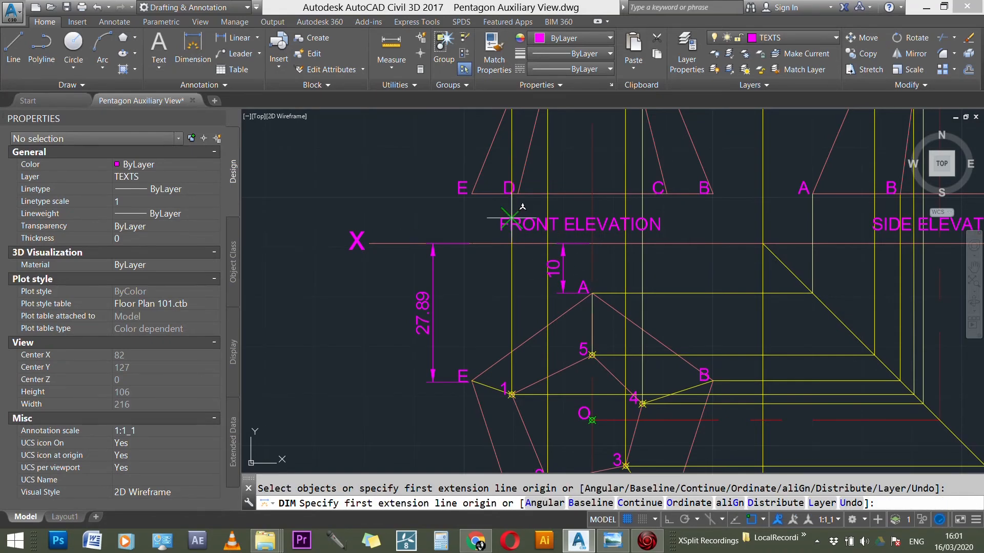
Step: Dimension the vertical distance from the plan's corner D to the XY line, outside corner E's dimension, and end dimensioning
scroll(519, 205, "down", 2)
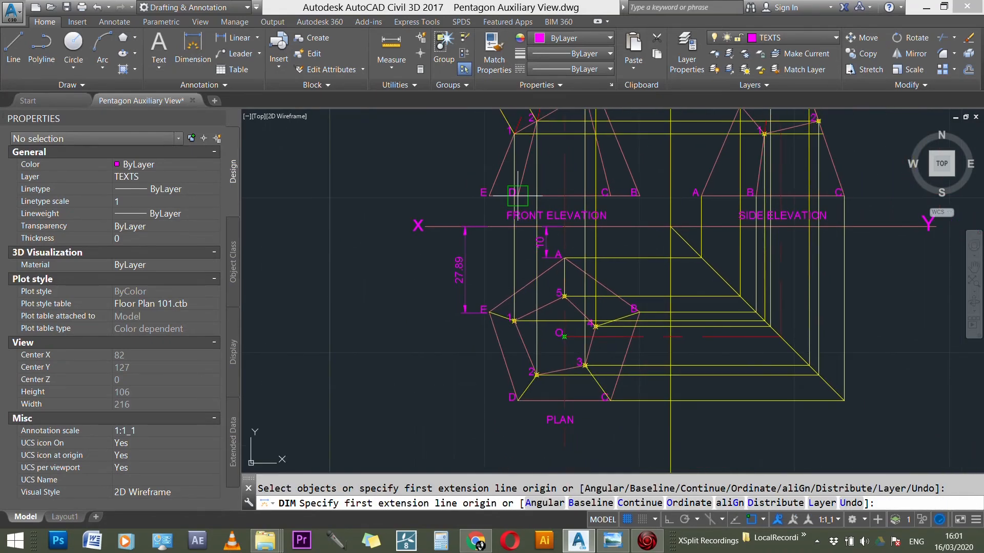
left_click(519, 400)
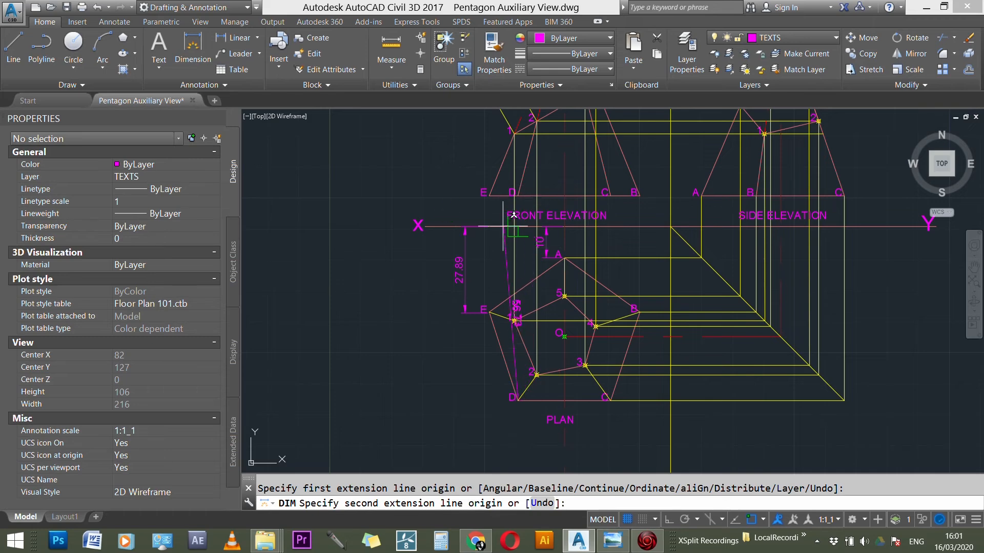
scroll(515, 230, "up", 3)
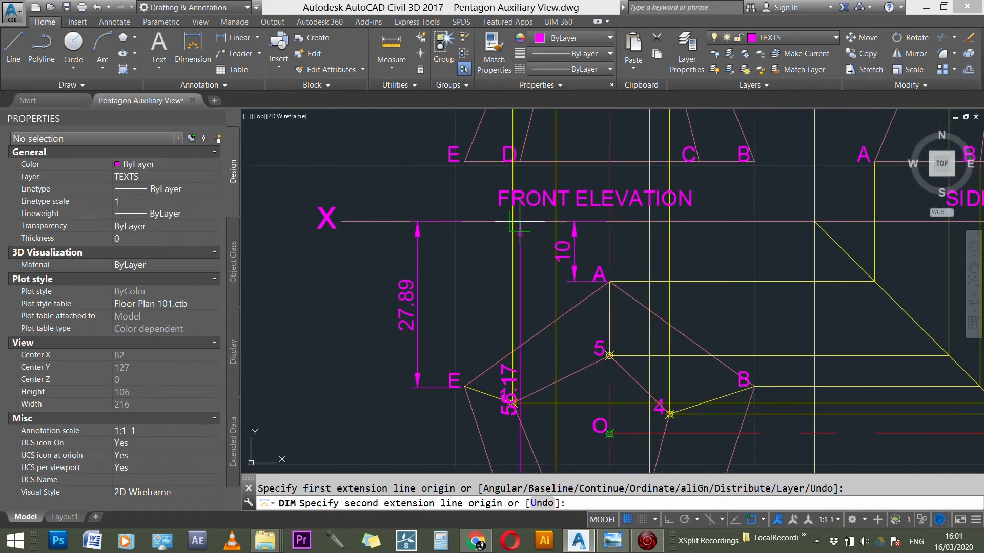
left_click(519, 222)
scroll(469, 235, "down", 2)
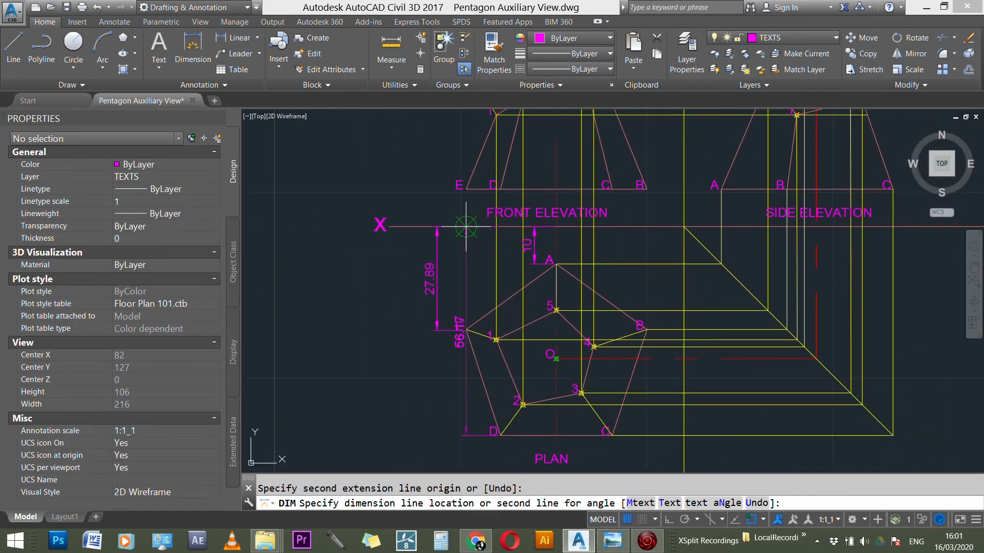
left_click(400, 241)
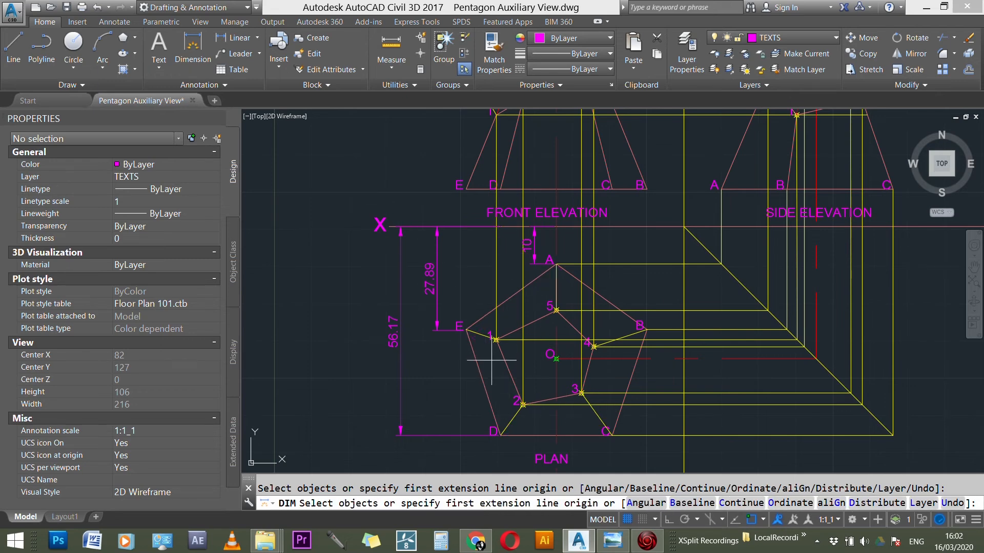
scroll(508, 387, "down", 5)
scroll(483, 165, "up", 6)
scroll(500, 143, "down", 4)
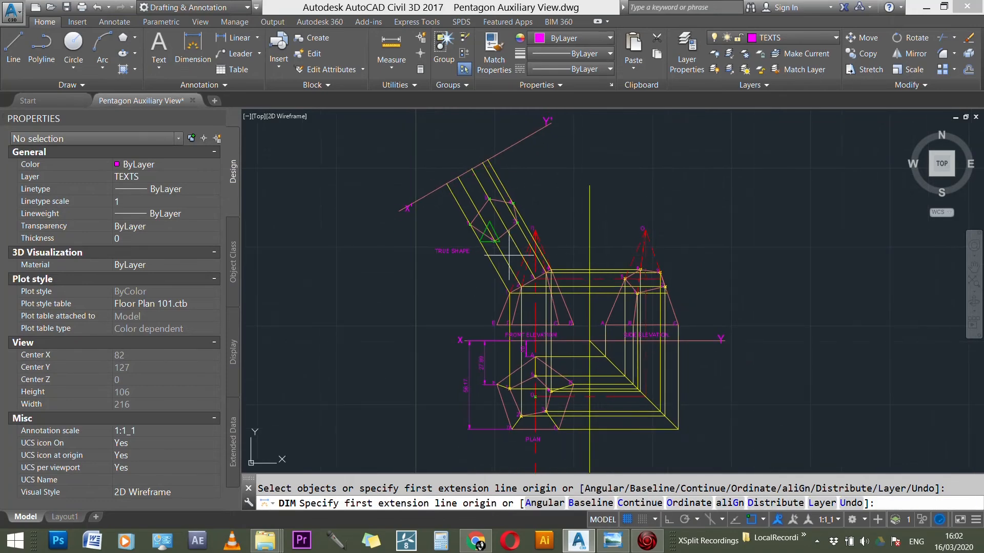
key("Escape")
Step: Copy the inclined projection line from point 1 of the front elevation to base corners E and D
scroll(512, 320, "up", 4)
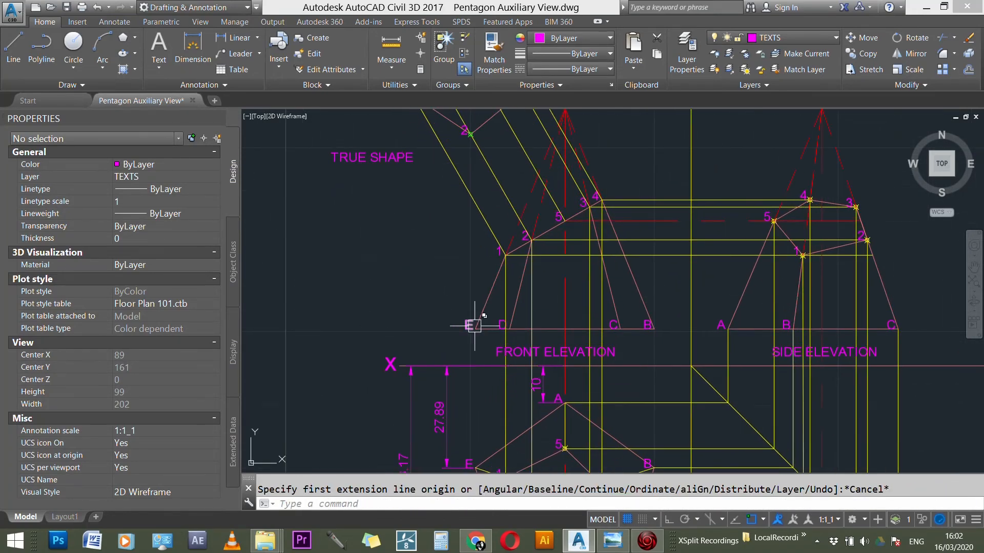
scroll(485, 332, "down", 2)
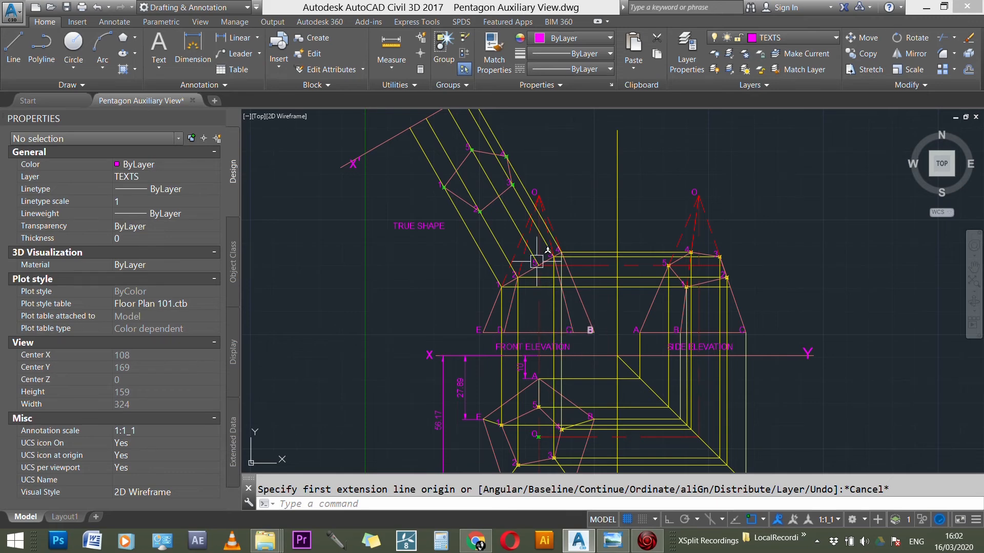
scroll(477, 280, "down", 2)
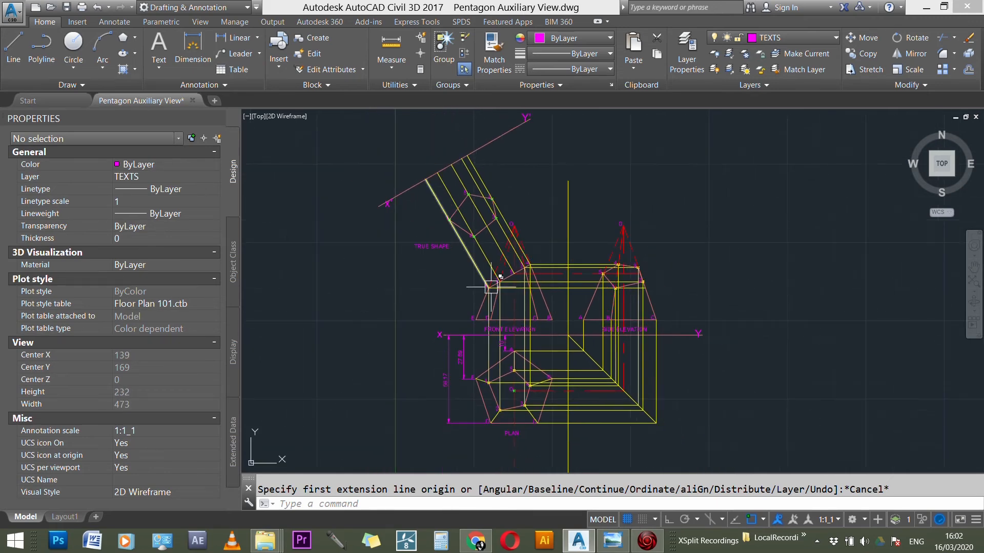
scroll(491, 280, "up", 7)
key("Escape")
type("CO")
key("Return")
left_click(474, 263)
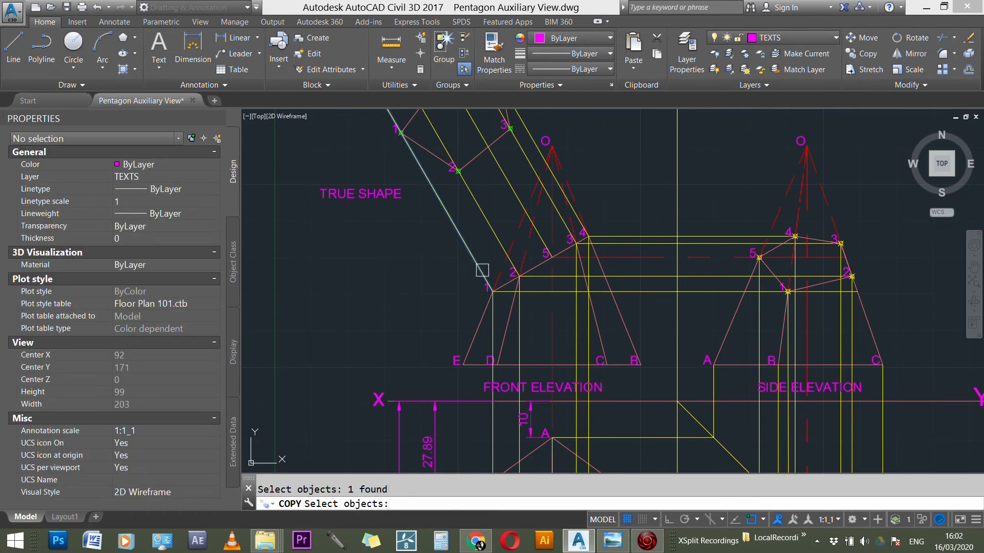
key("Return")
left_click(492, 290)
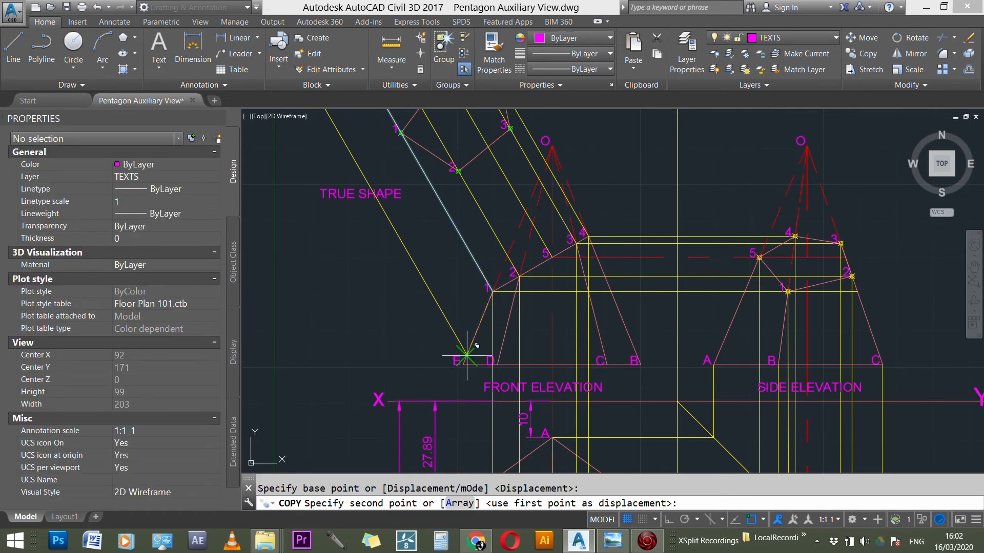
scroll(467, 355, "up", 4)
scroll(462, 373, "up", 4)
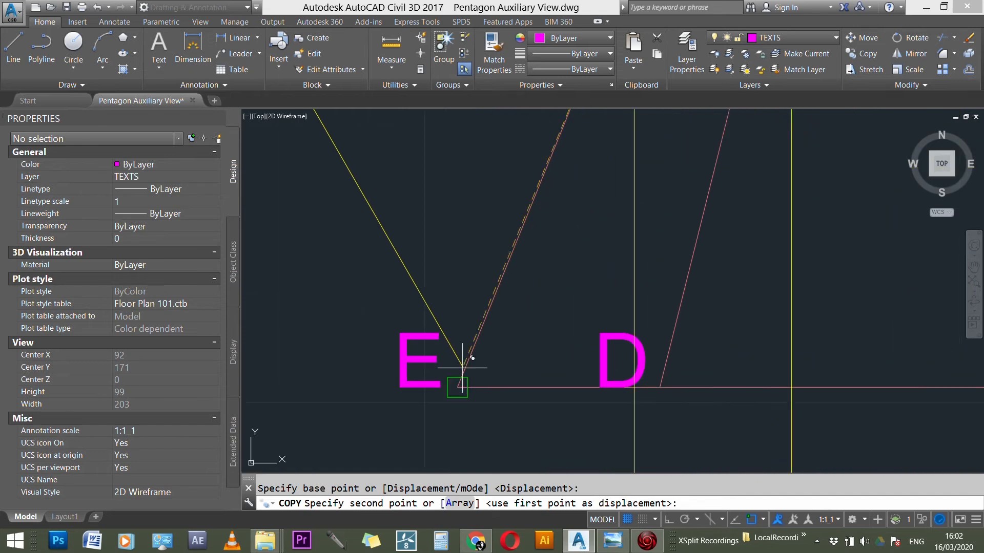
left_click(457, 387)
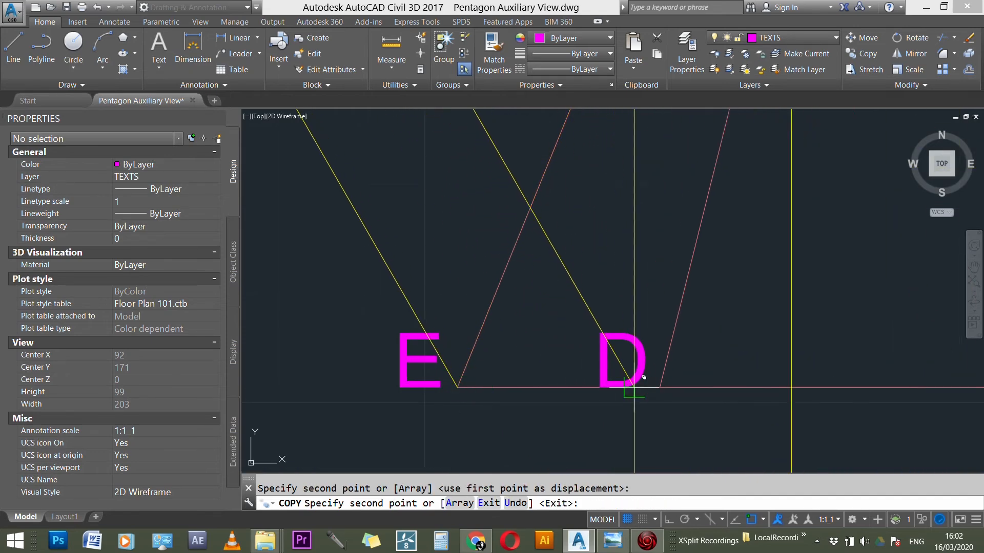
left_click(660, 387)
Step: Place further copies of the inclined projection line at the front elevation's base corners C and B
scroll(431, 359, "down", 3)
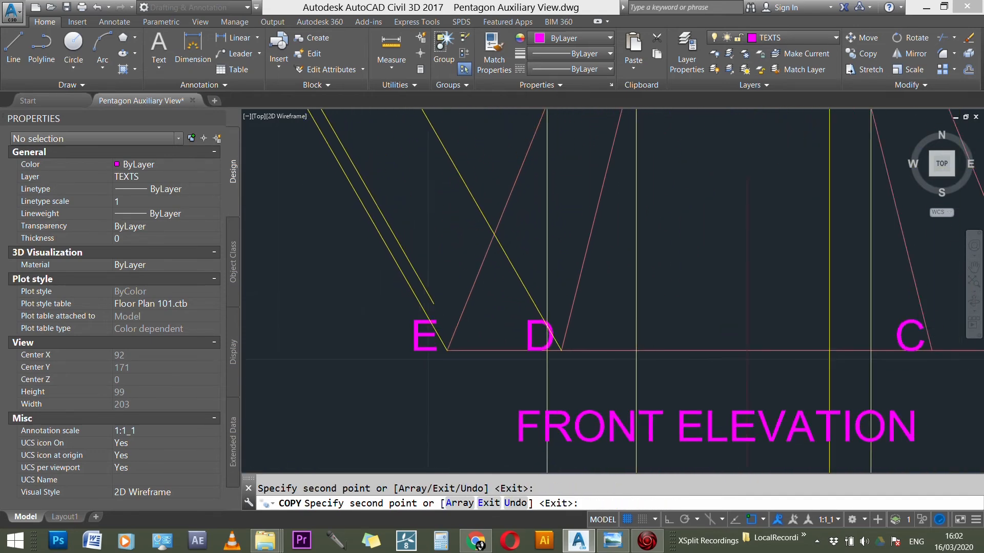
scroll(890, 353, "up", 4)
left_click(832, 339)
scroll(450, 272, "down", 3)
scroll(667, 299, "up", 3)
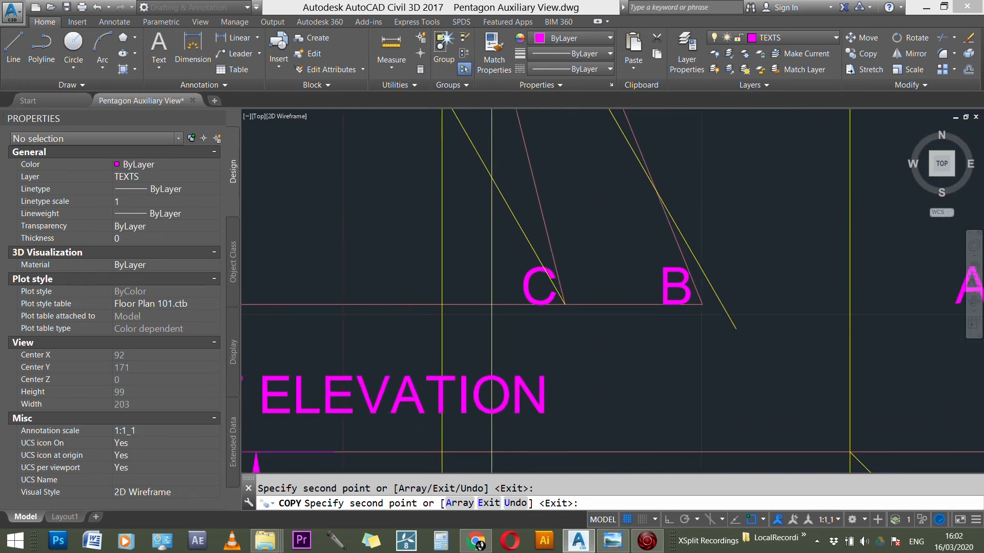
left_click(695, 300)
scroll(774, 307, "down", 5)
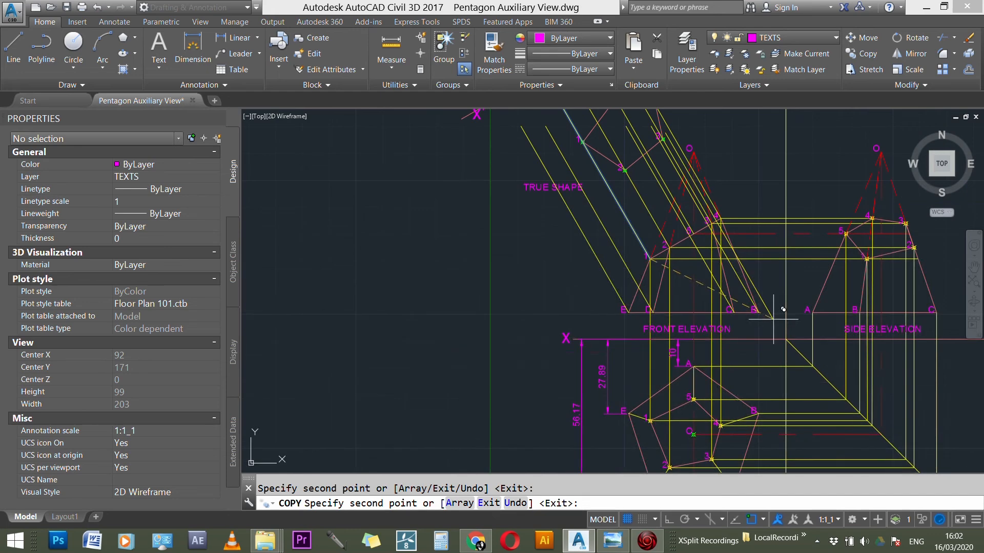
Step: Move the four inclined projection lines from base corners E, D, C and B to the DIMENSIONS layer
scroll(561, 324, "down", 2)
scroll(583, 254, "up", 3)
scroll(563, 306, "down", 3)
scroll(620, 277, "up", 1)
key("Escape")
key("Escape")
scroll(615, 261, "up", 3)
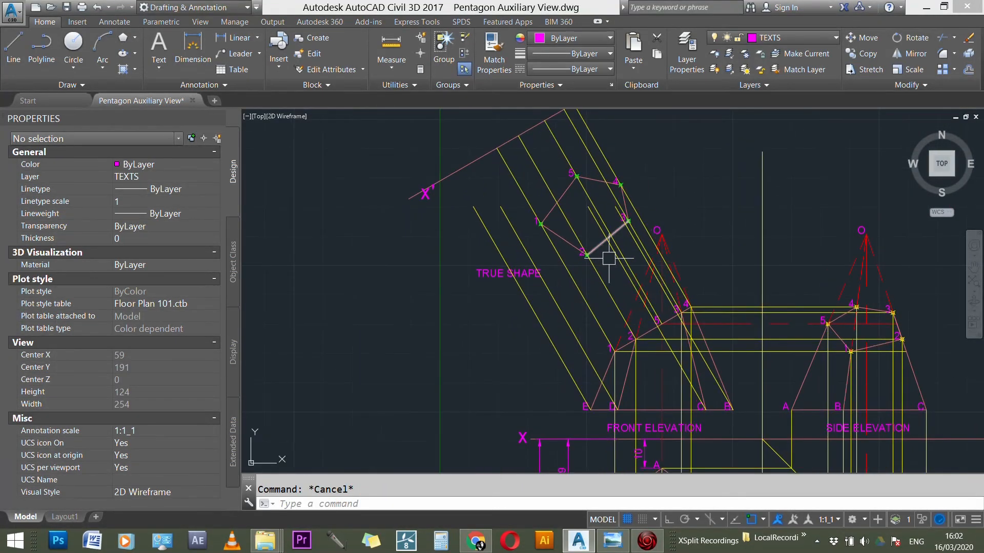
left_click(615, 260)
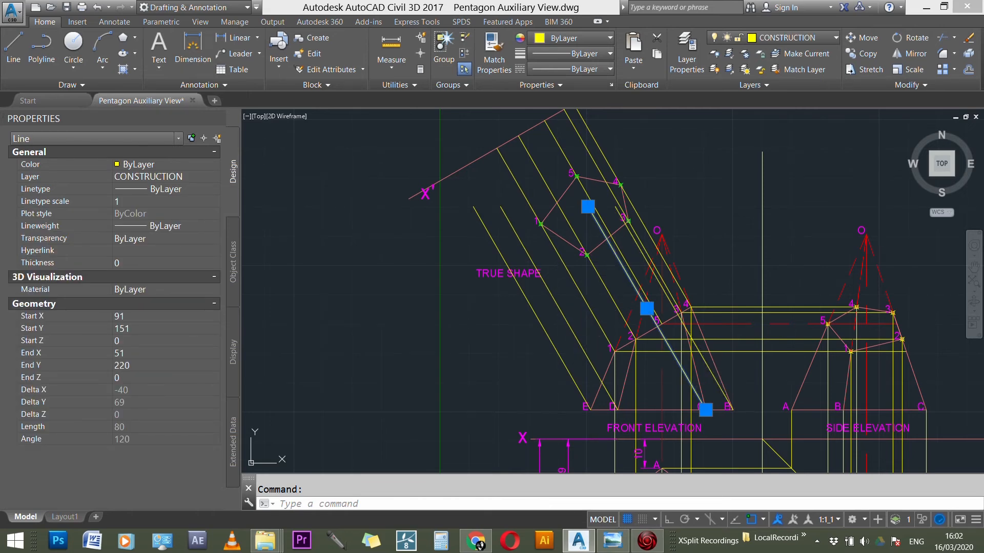
left_click(715, 386)
left_click(578, 341)
left_click(551, 340)
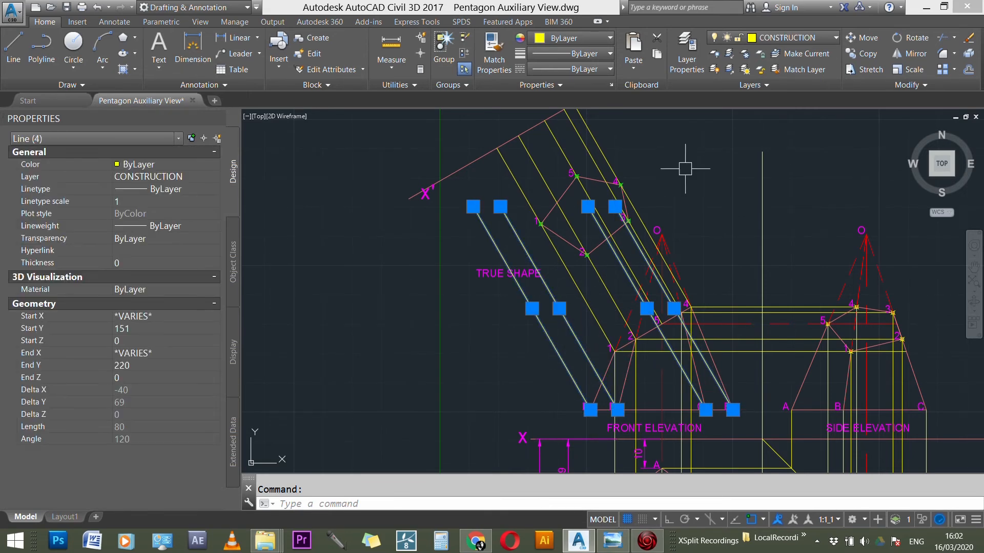
left_click(784, 37)
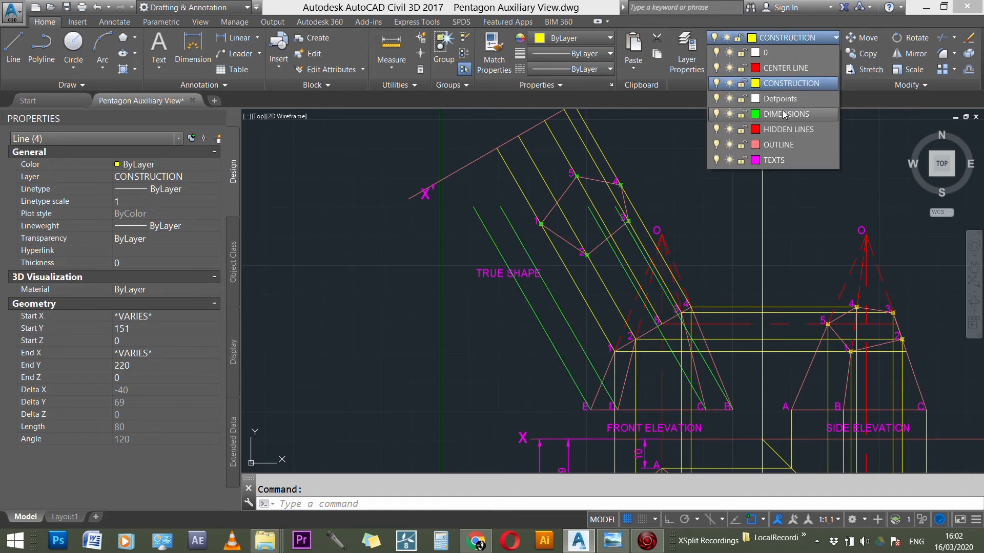
left_click(783, 112)
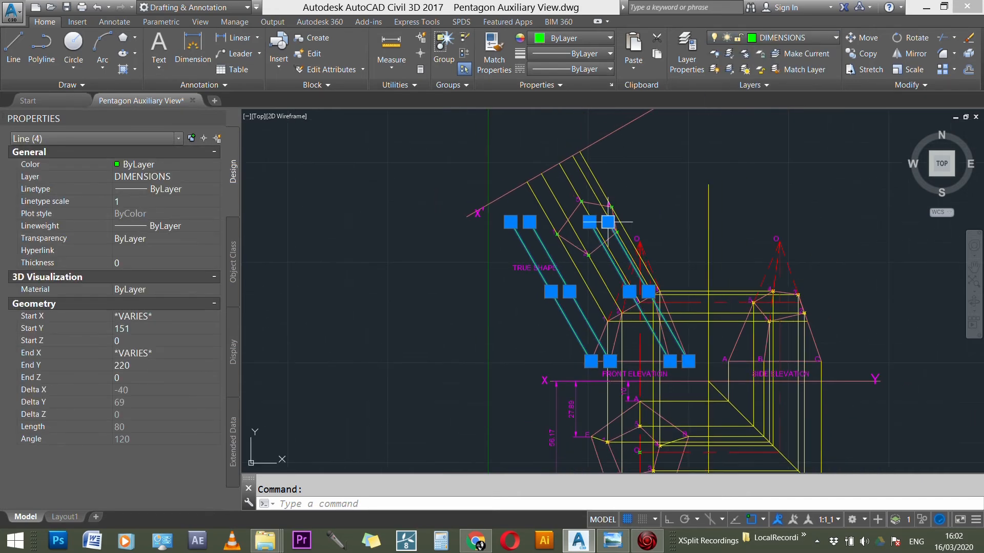
scroll(594, 254, "down", 2)
key("Escape")
Step: Extend the four green projection lines from corners E, D, C and B up to the inclined X'Y' line
scroll(629, 142, "up", 2)
type("EX")
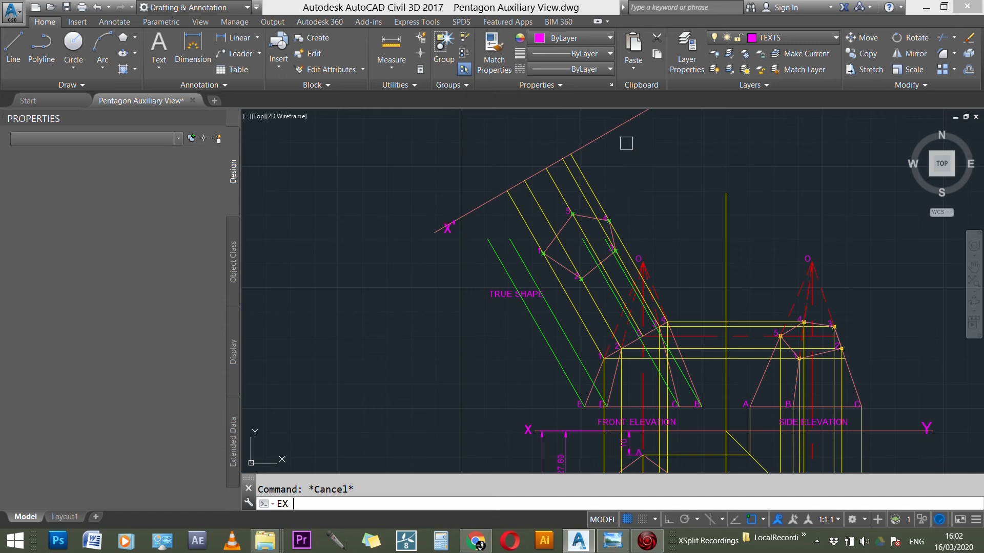
key("Return")
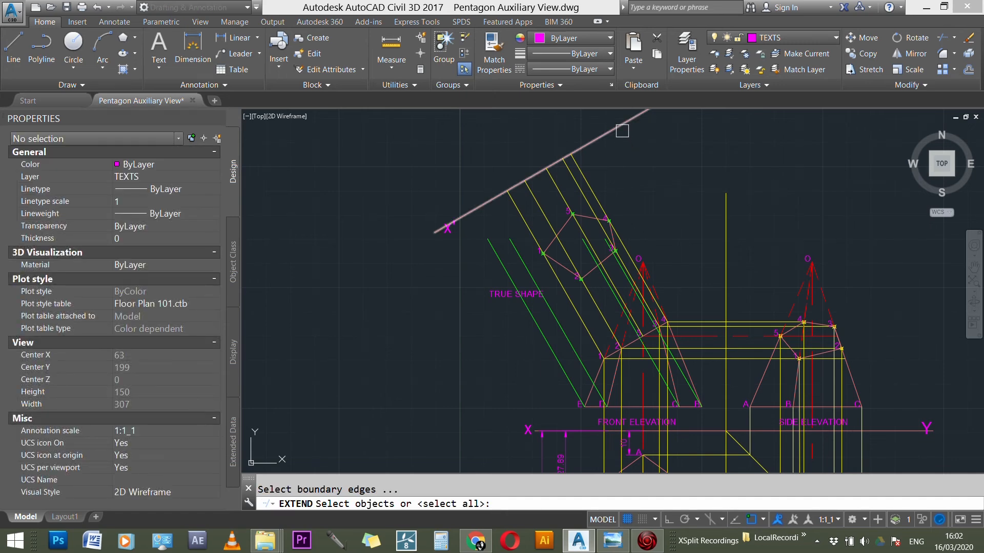
left_click(622, 132)
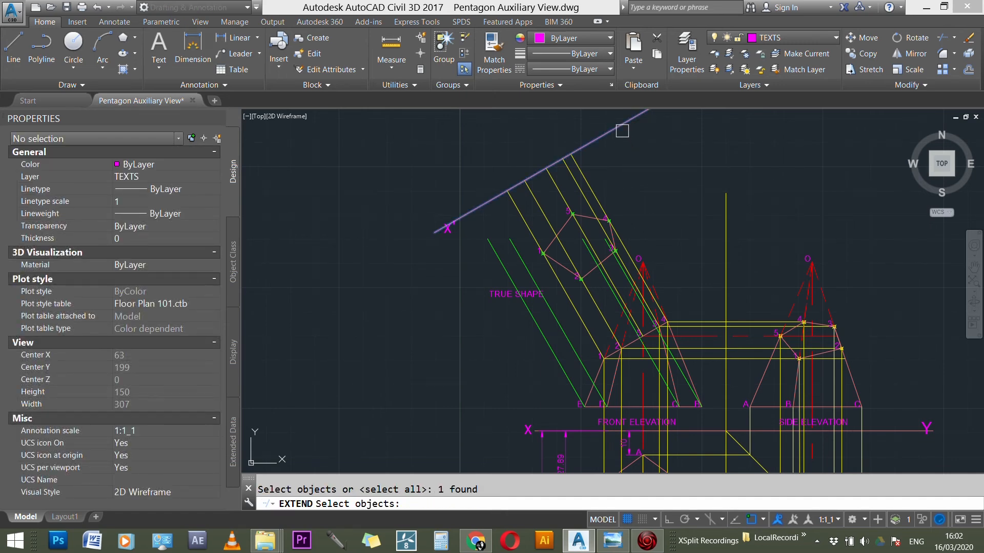
left_click(498, 257)
scroll(584, 290, "up", 3)
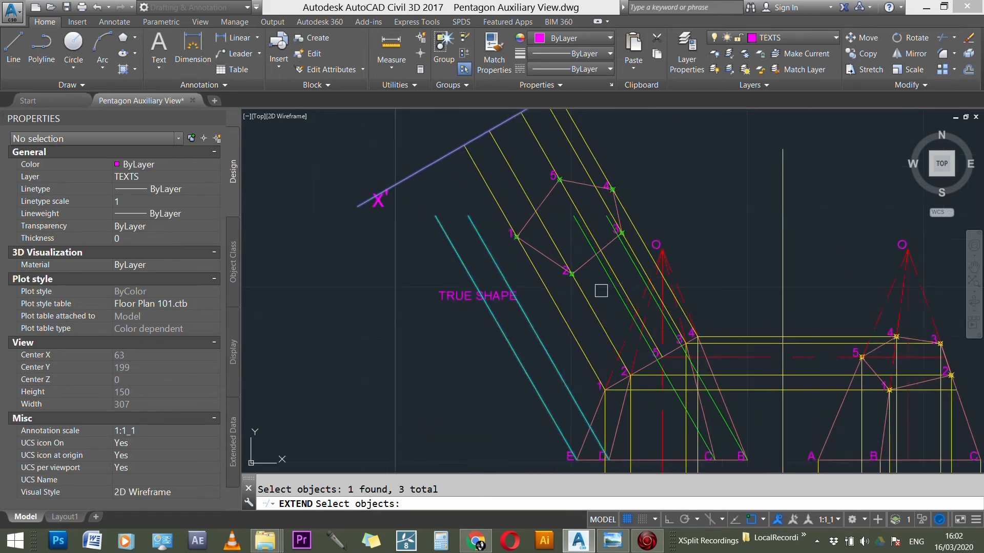
left_click(612, 280)
left_click(643, 270)
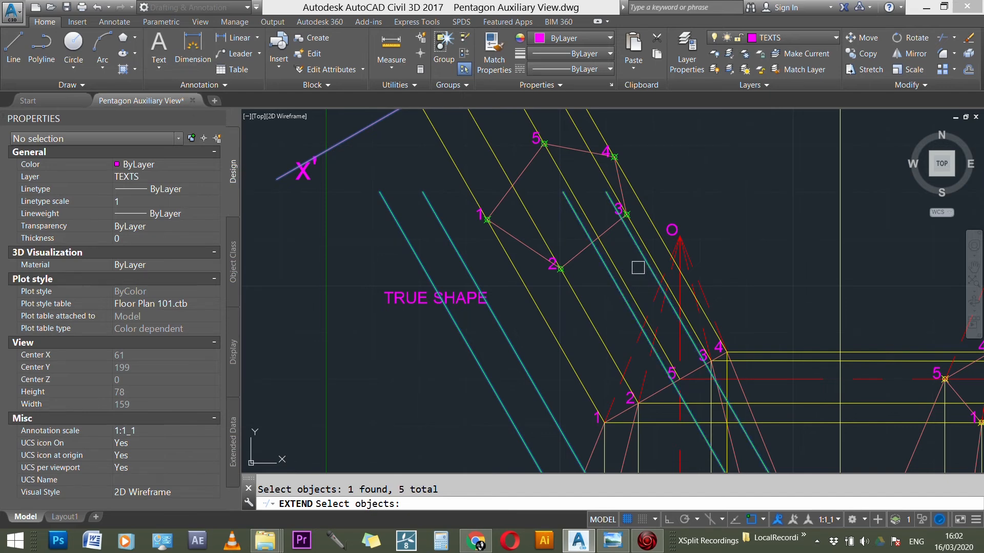
key("Return")
left_click(641, 266)
left_click(611, 278)
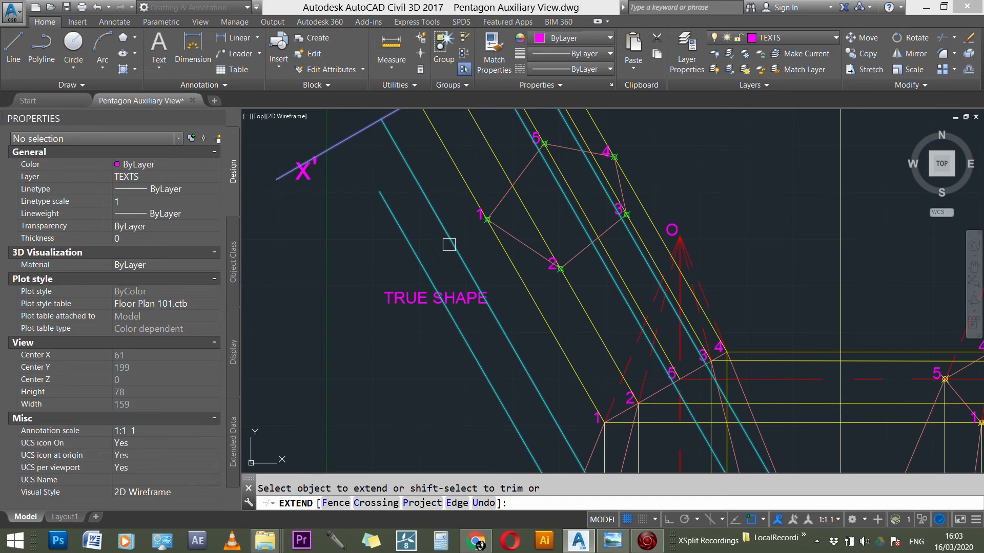
scroll(376, 294, "down", 3)
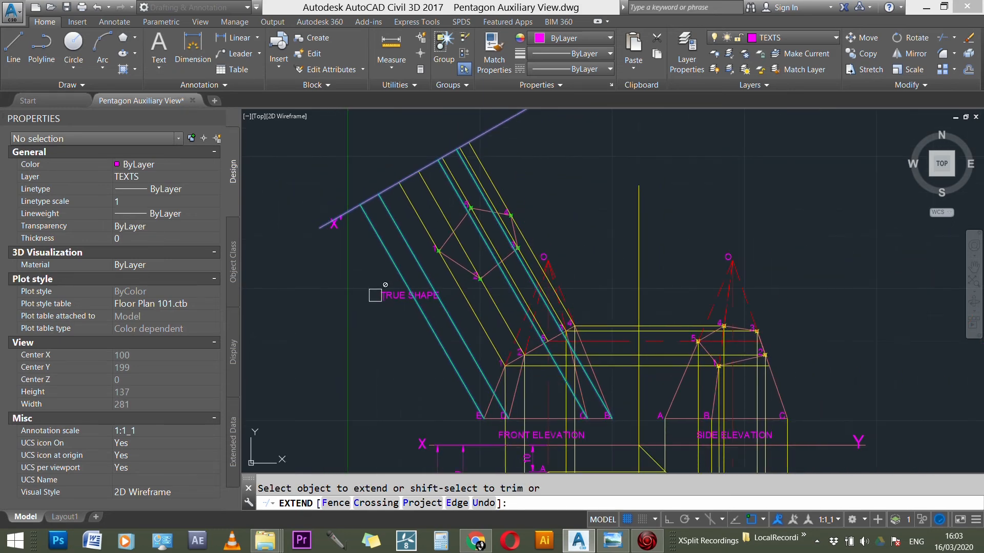
key("Escape")
Step: Copy the projection line at corner C to the point where the centre line meets the front elevation's base
scroll(652, 272, "down", 3)
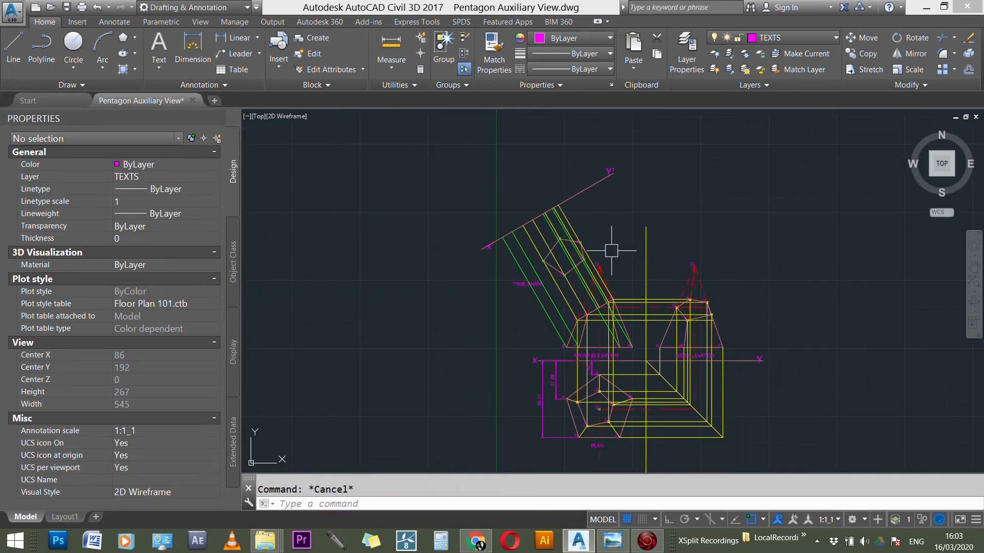
scroll(618, 347, "up", 5)
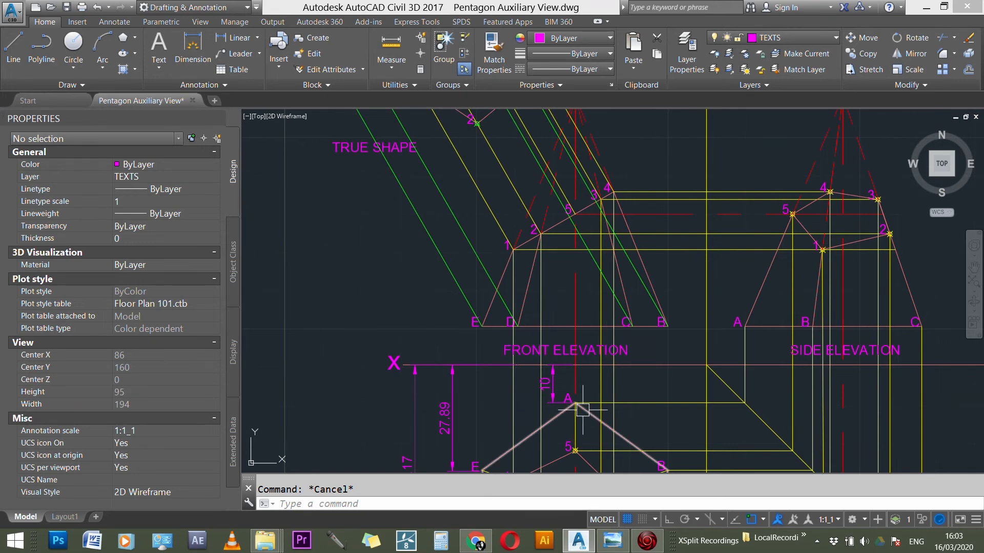
scroll(584, 408, "up", 3)
scroll(583, 408, "down", 6)
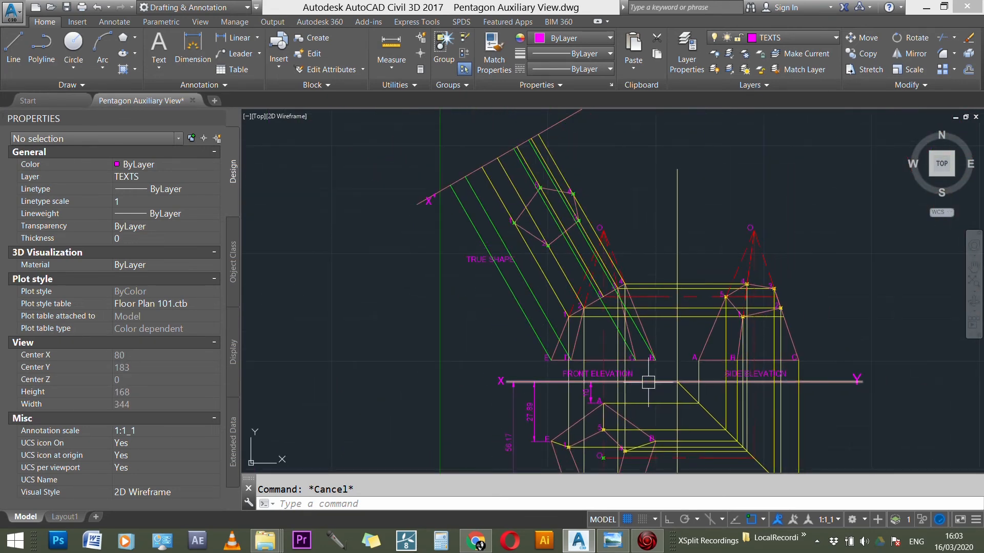
scroll(634, 365, "up", 5)
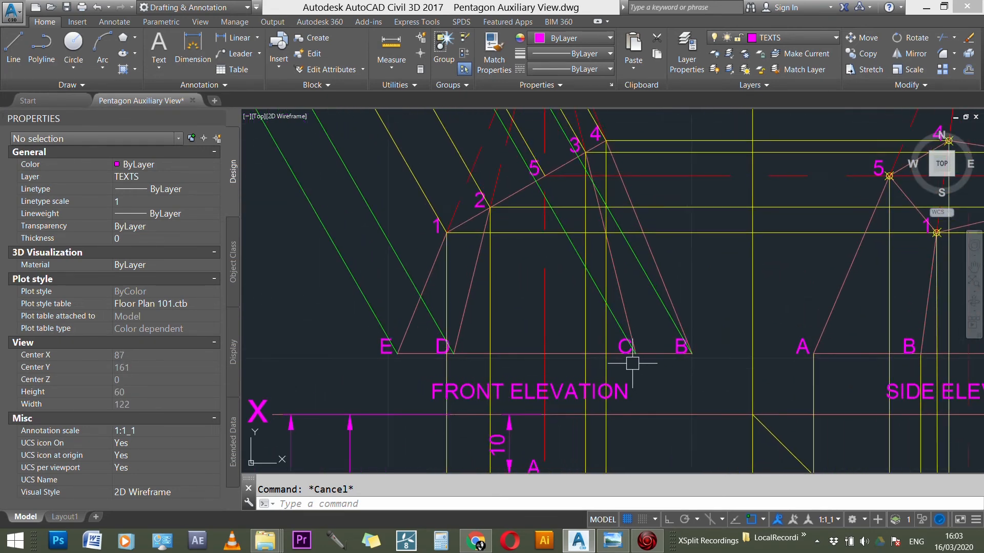
scroll(615, 330, "down", 5)
scroll(615, 330, "up", 7)
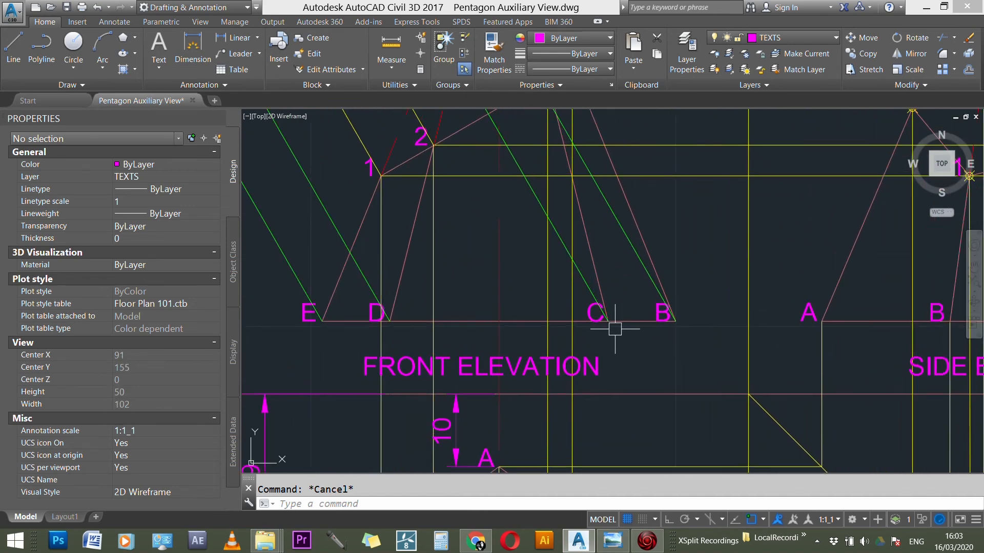
scroll(527, 374, "down", 3)
scroll(527, 409, "up", 2)
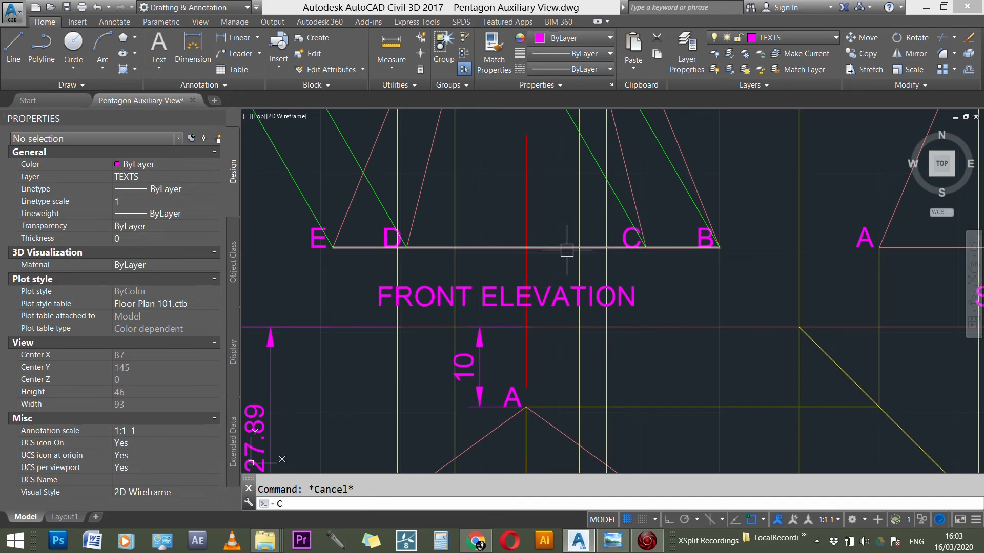
key("Return")
left_click(623, 210)
key("Return")
left_click(646, 248)
left_click(527, 247)
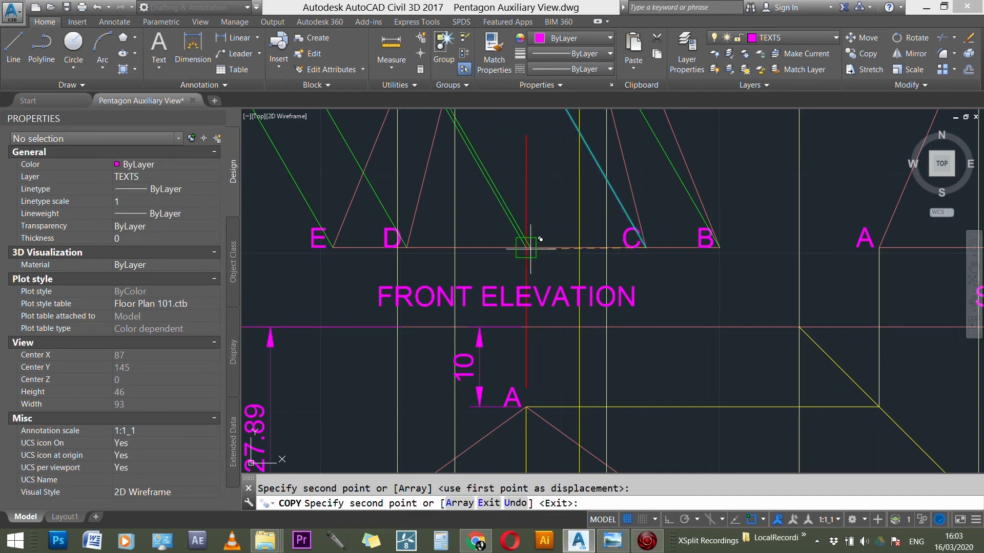
key("Escape")
key("Escape")
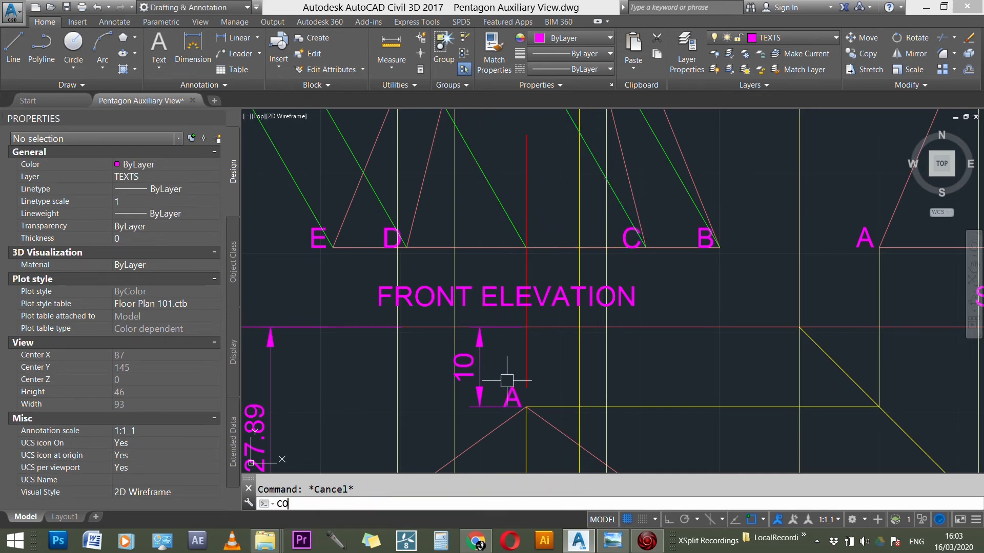
Step: Copy the plan's label A to the foot of the new projection line on the front elevation's base
key("Return")
key("Return")
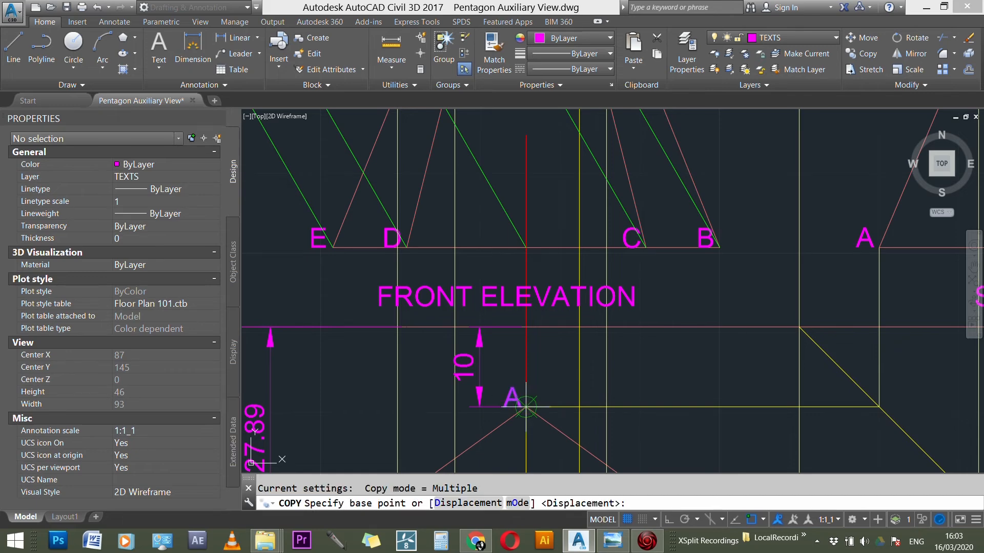
left_click(527, 408)
left_click(535, 237)
key("Escape")
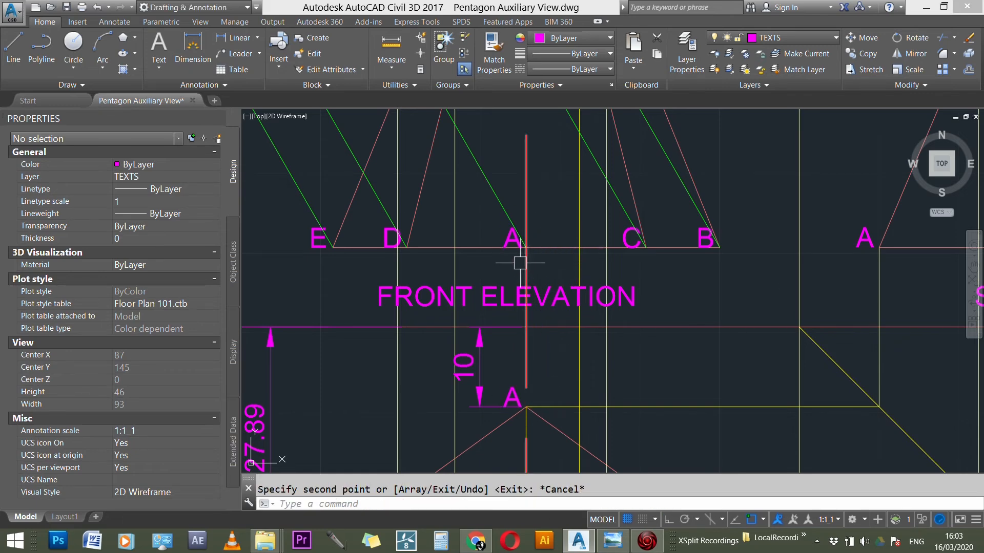
Step: Trim the part of corner A's projection line that extends beyond the X'Y' line
scroll(528, 266, "down", 2)
scroll(544, 294, "down", 4)
scroll(523, 246, "up", 4)
scroll(521, 248, "down", 3)
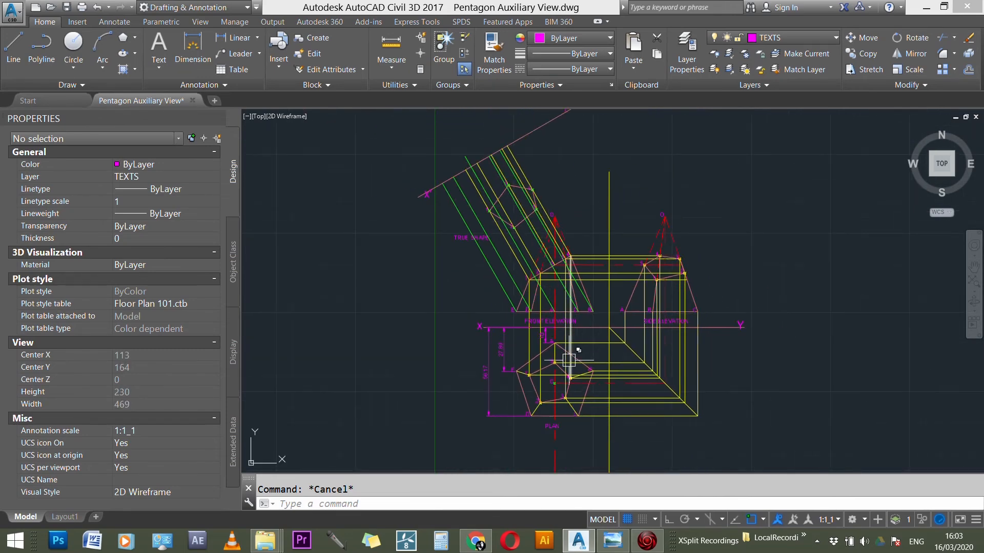
scroll(556, 284, "up", 4)
scroll(556, 284, "down", 4)
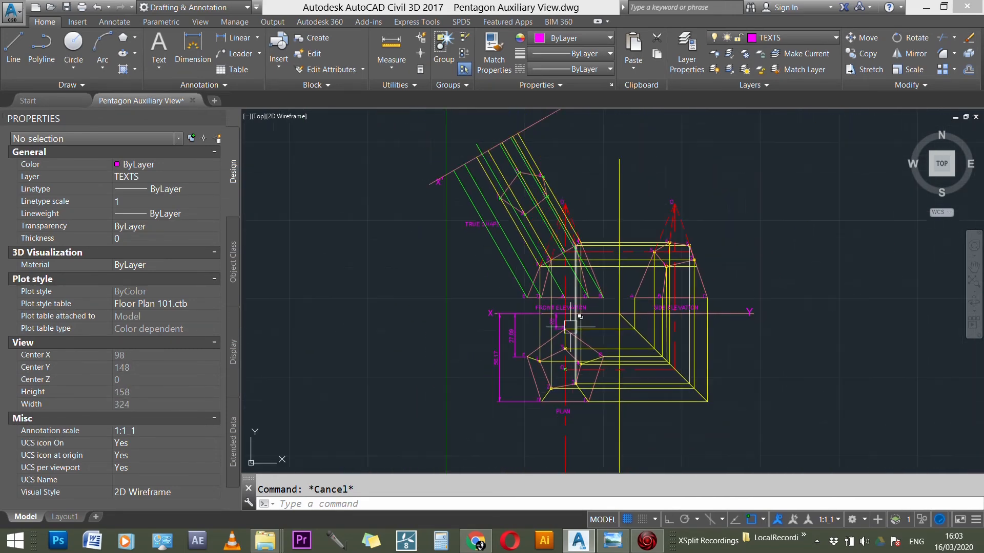
scroll(441, 181, "up", 5)
type("tr")
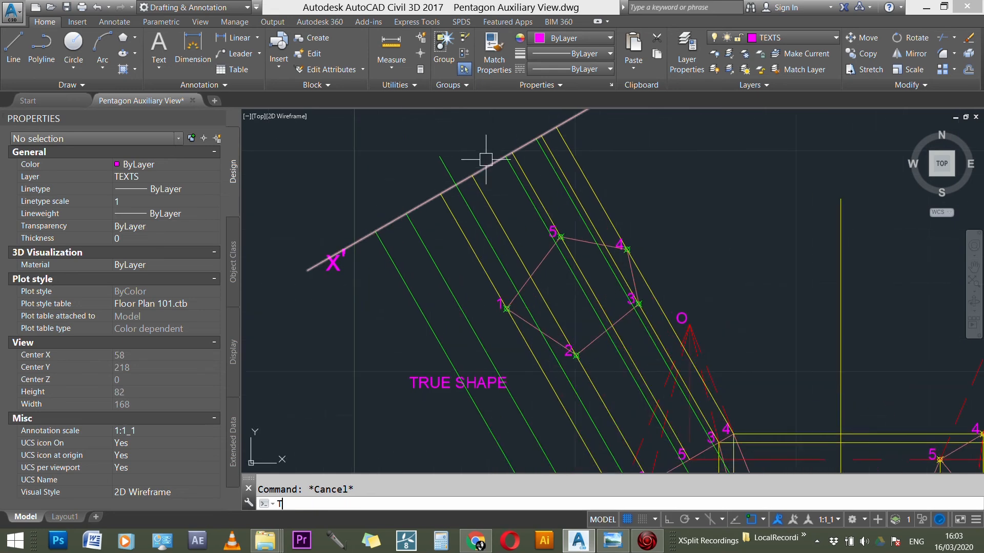
key("Return")
left_click(484, 168)
left_click(446, 160)
key("Return")
key("Escape")
key("Escape")
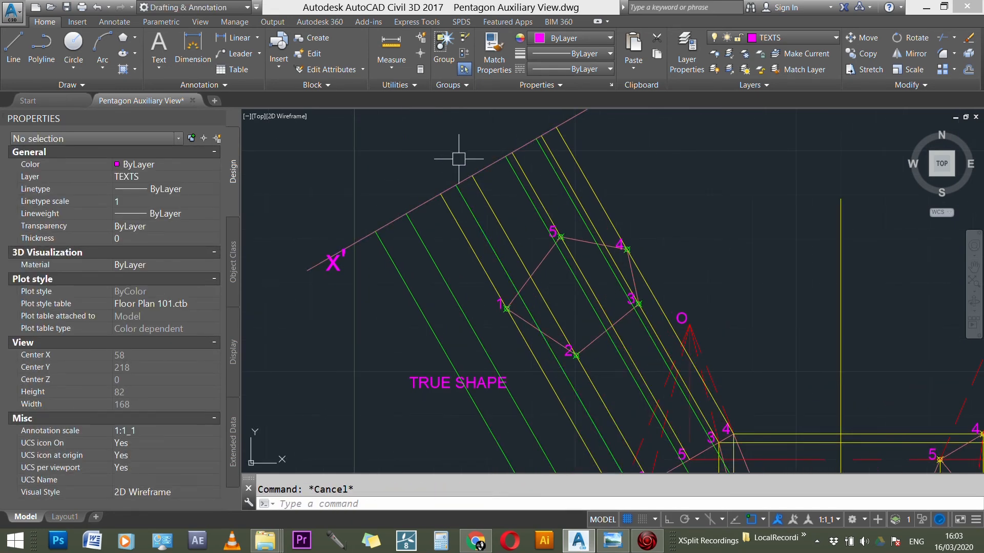
Step: Offset the X'Y' line by 10 towards the true shape
type("o")
key("Return")
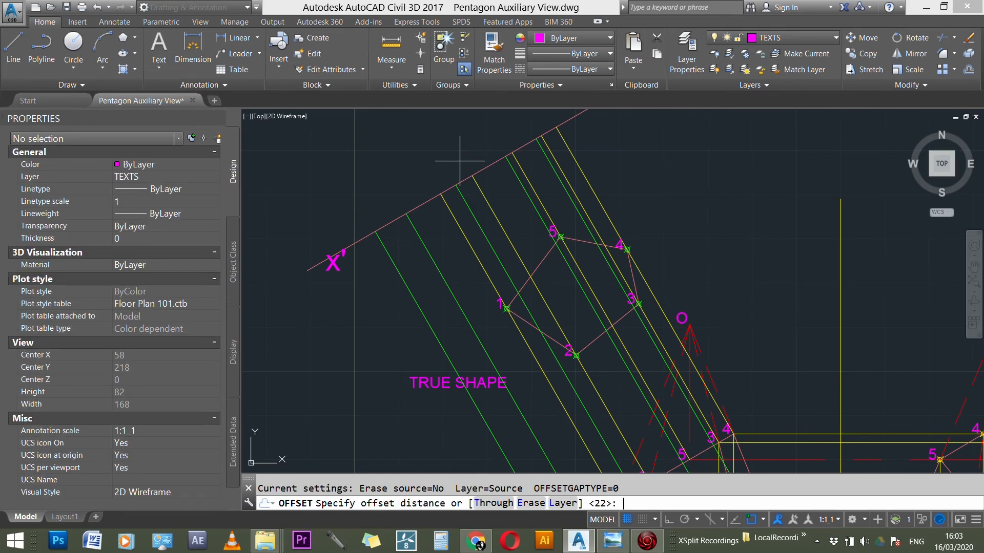
type("10")
key("Return")
left_click(471, 178)
left_click(484, 225)
key("Escape")
Step: Place a point where the offset line crosses corner A's projection line, and erase the offset line
scroll(518, 161, "down", 5)
scroll(516, 220, "up", 5)
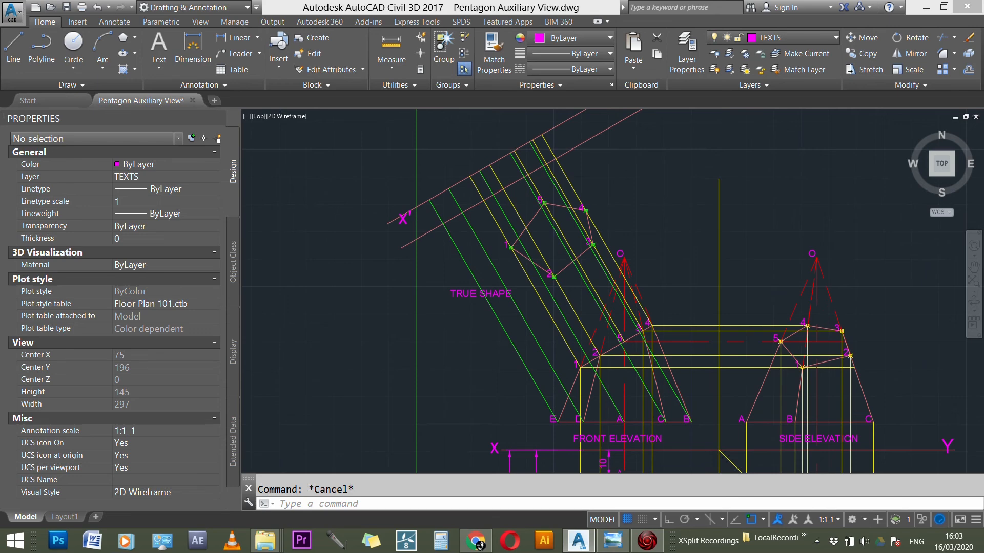
type("POINT")
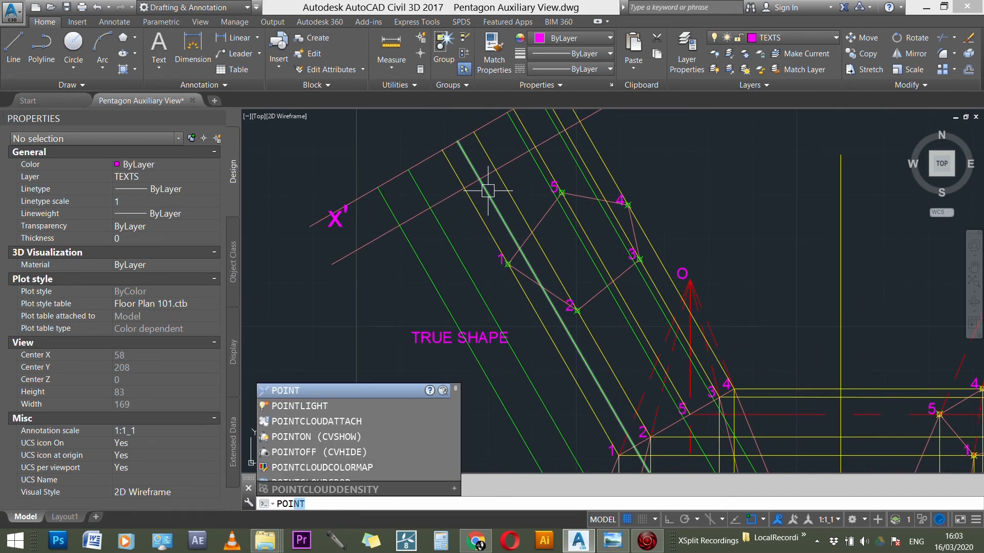
key("Return")
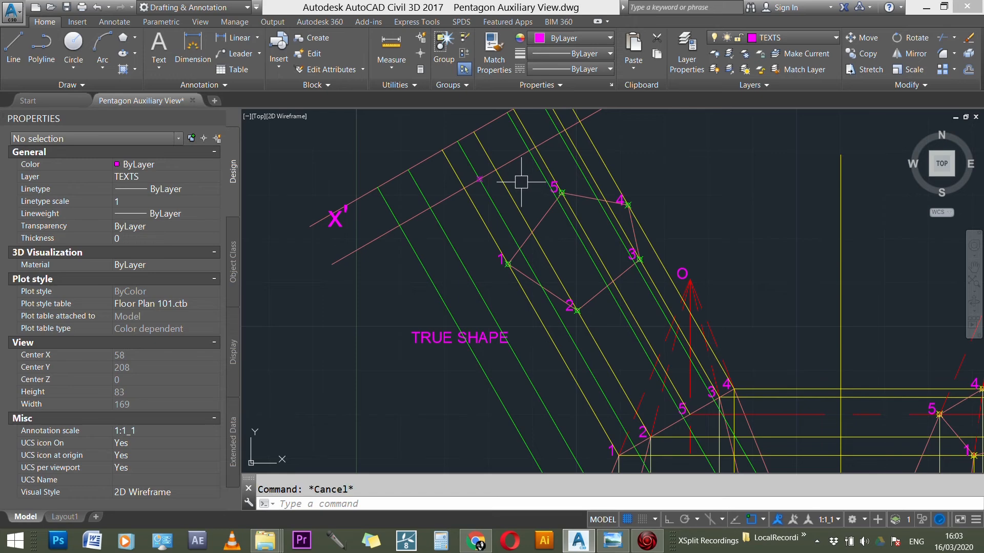
left_click(511, 159)
key("Delete")
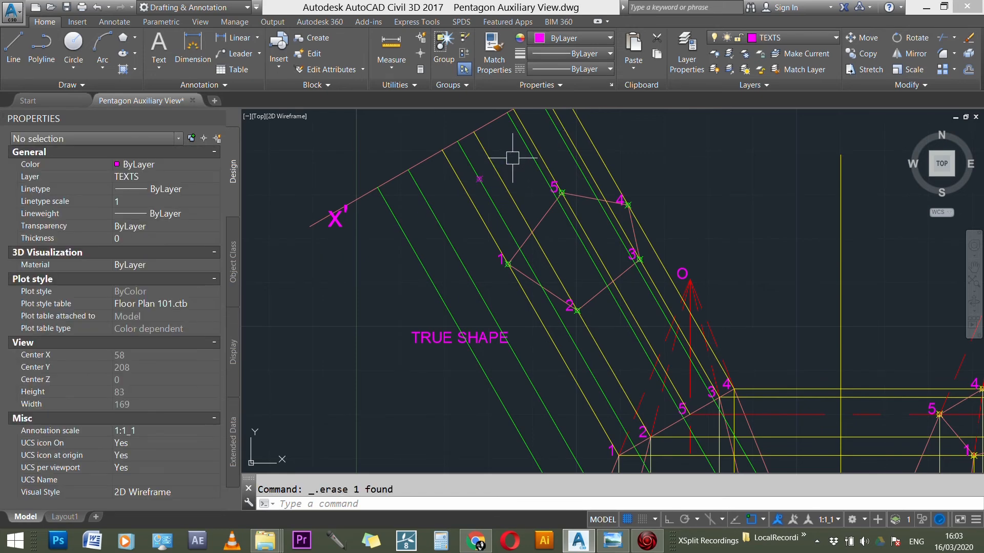
Step: Copy the label A from the existing views to the new point on A's projection line in the auxiliary view
scroll(511, 158, "down", 3)
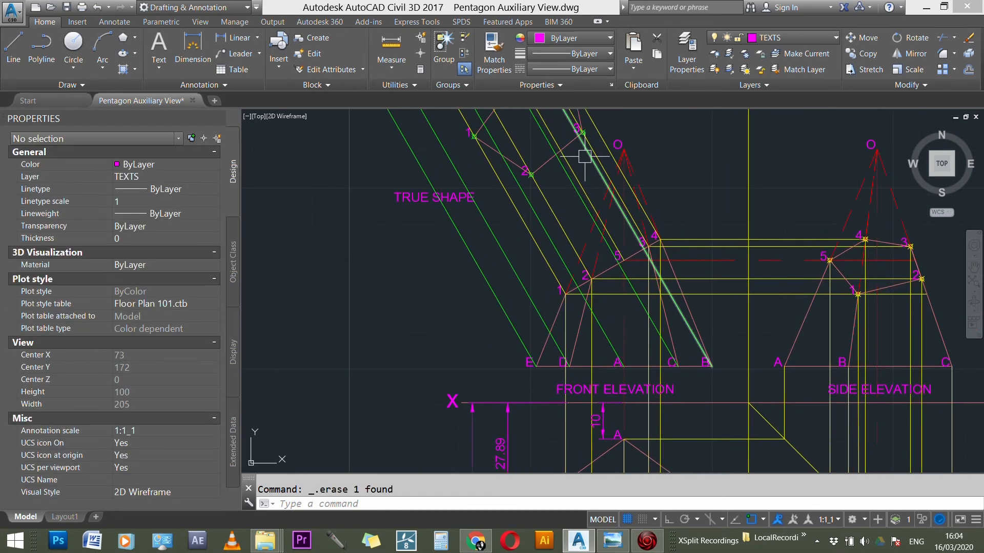
scroll(599, 281, "up", 2)
key("Escape")
scroll(624, 325, "up", 3)
type("co")
key("Return")
scroll(623, 333, "up", 2)
key("Return")
left_click(641, 320)
scroll(641, 328, "down", 5)
scroll(679, 261, "up", 4)
scroll(615, 215, "up", 3)
left_click(594, 214)
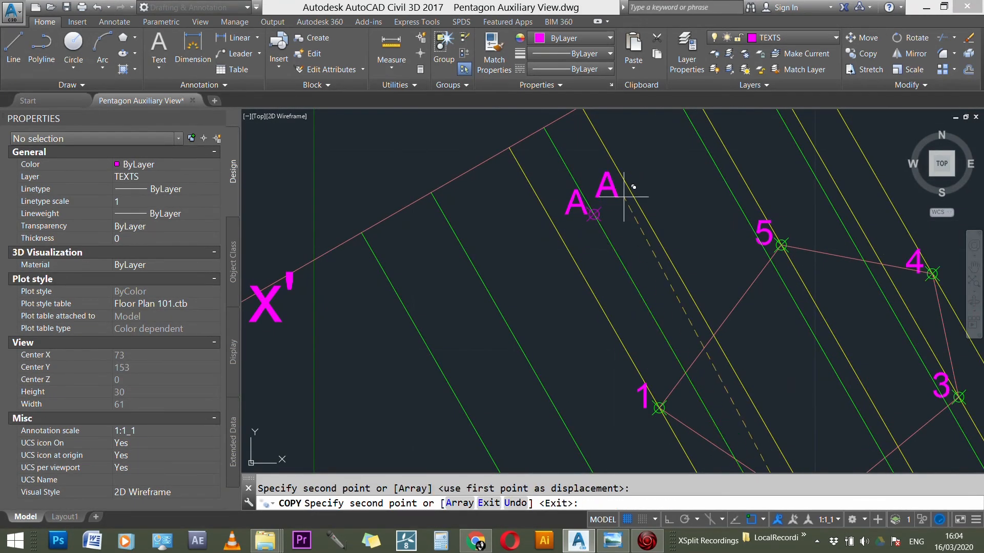
scroll(634, 187, "down", 5)
key("Escape")
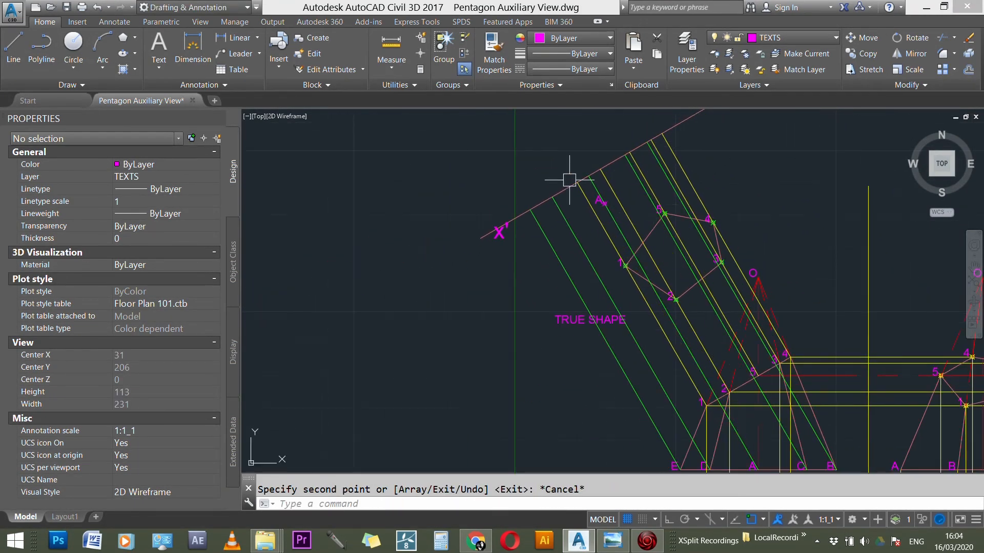
scroll(567, 180, "down", 3)
scroll(591, 183, "up", 3)
scroll(591, 186, "down", 5)
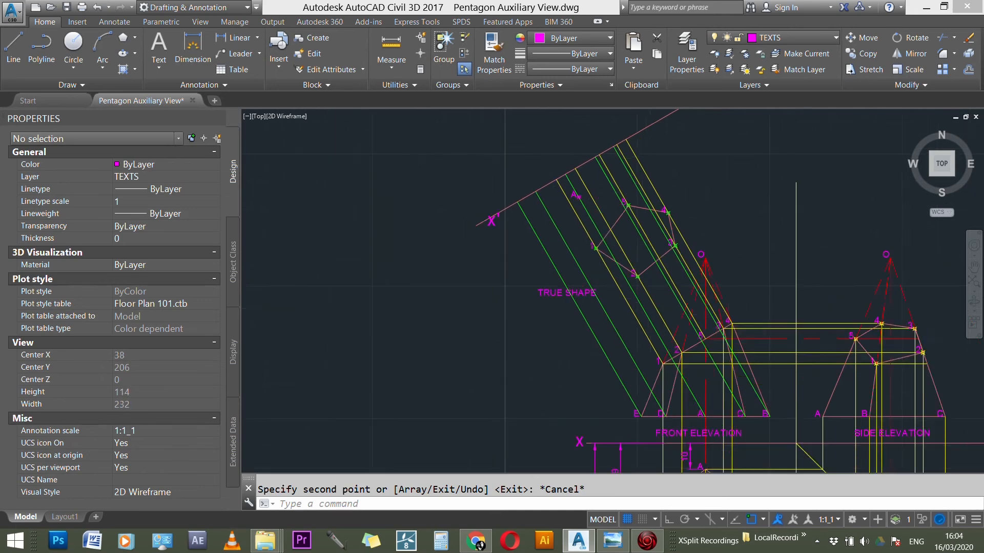
Step: Offset the X'Y' line by 27 towards the true shape, using corner E's distance from XY in the plan
scroll(664, 332, "up", 5)
scroll(651, 322, "down", 3)
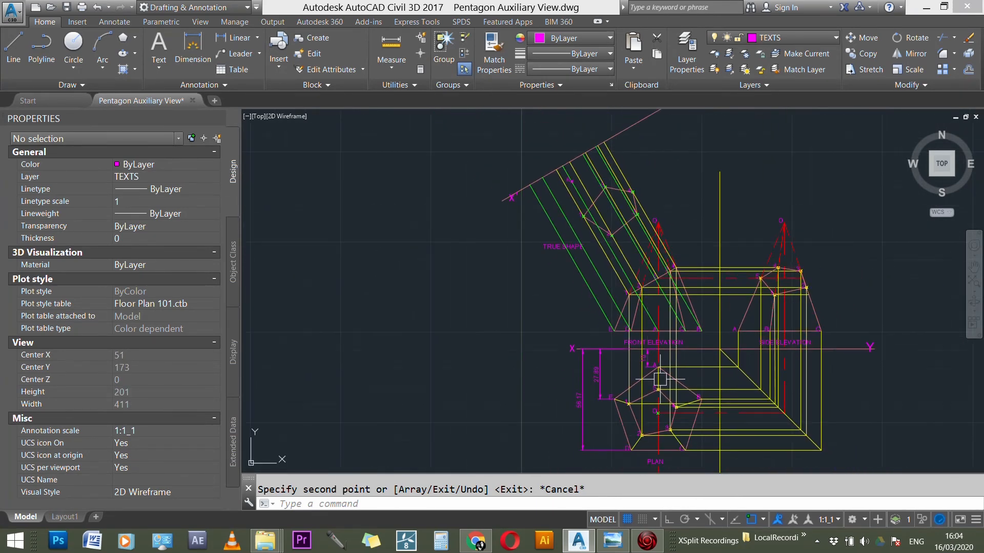
scroll(603, 395, "up", 6)
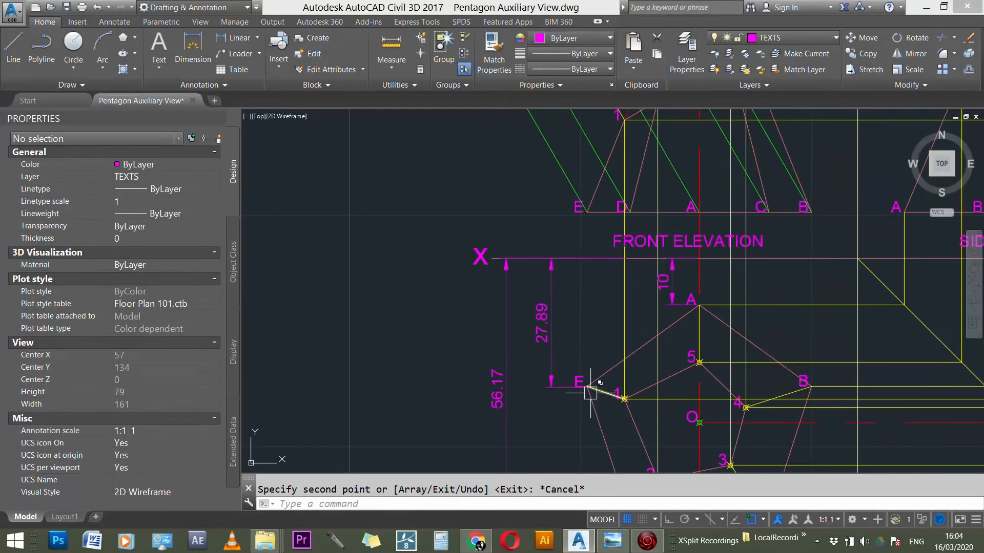
scroll(589, 393, "down", 6)
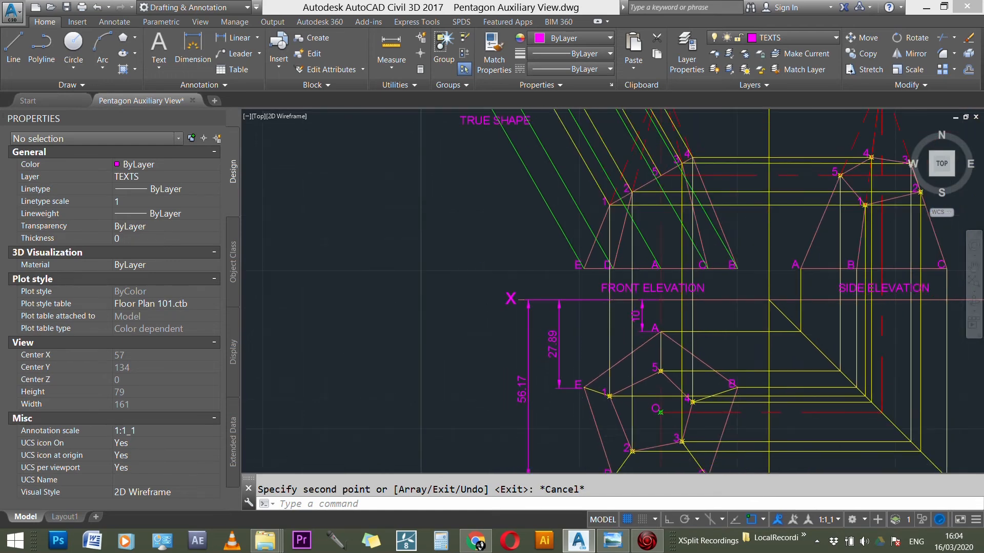
scroll(534, 203, "up", 3)
key("Escape")
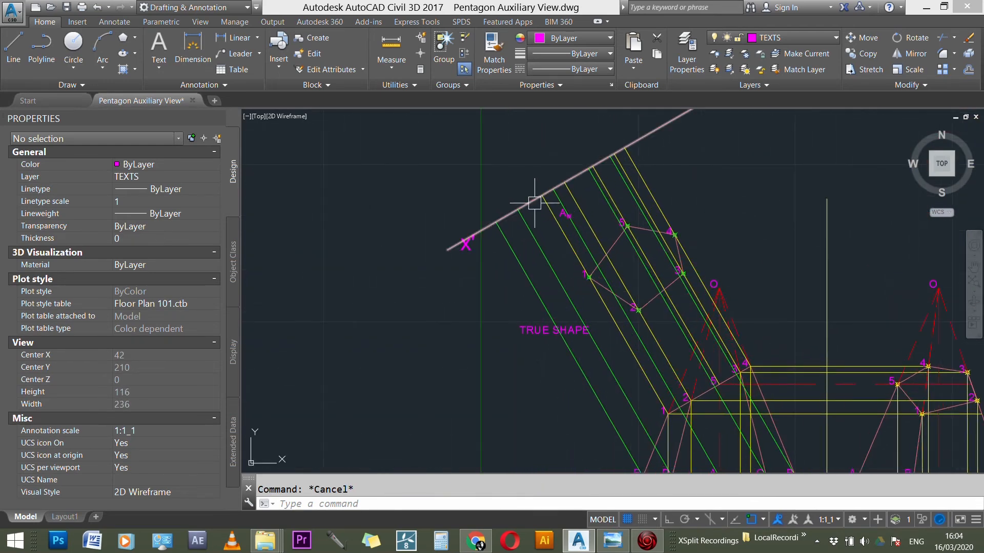
key("Return")
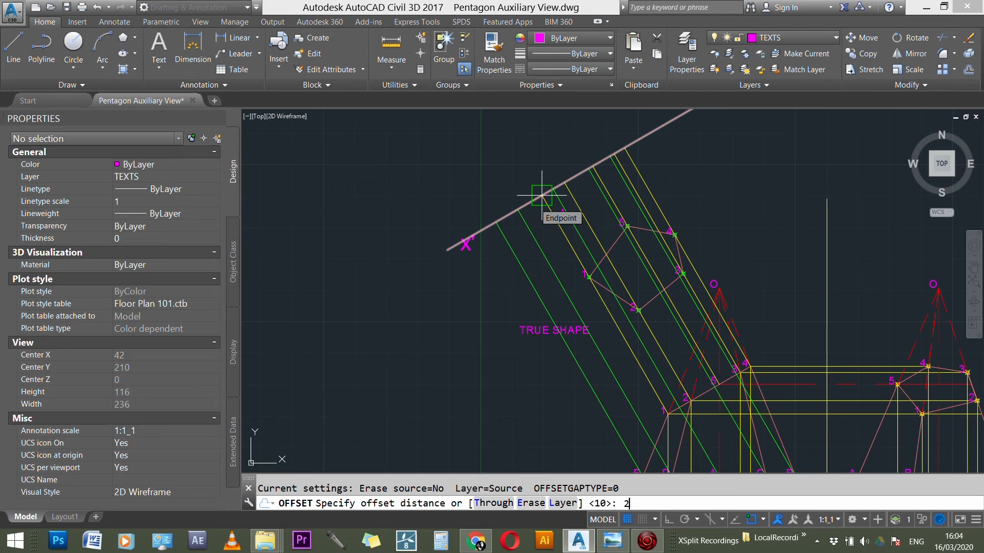
type("27")
key("Return")
left_click(512, 213)
left_click(666, 148)
key("Escape")
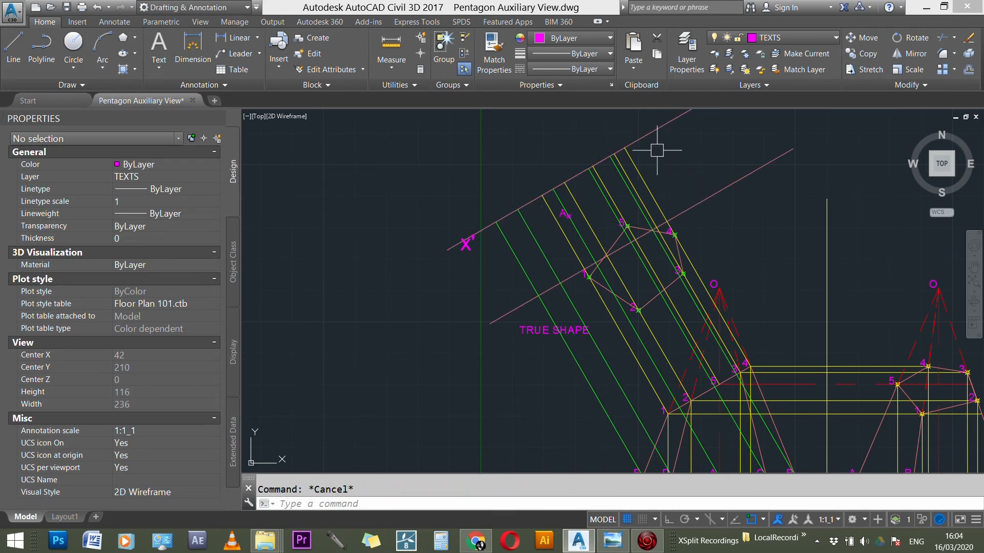
Step: Place a point where the offset line crosses corner E's projection line
scroll(661, 152, "down", 4)
scroll(637, 328, "up", 4)
scroll(630, 330, "down", 3)
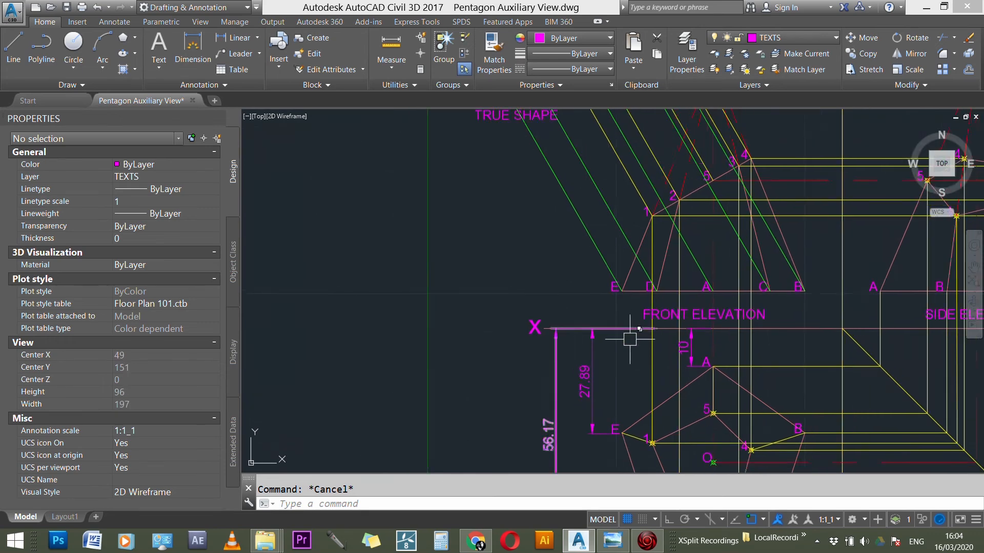
scroll(562, 224, "up", 4)
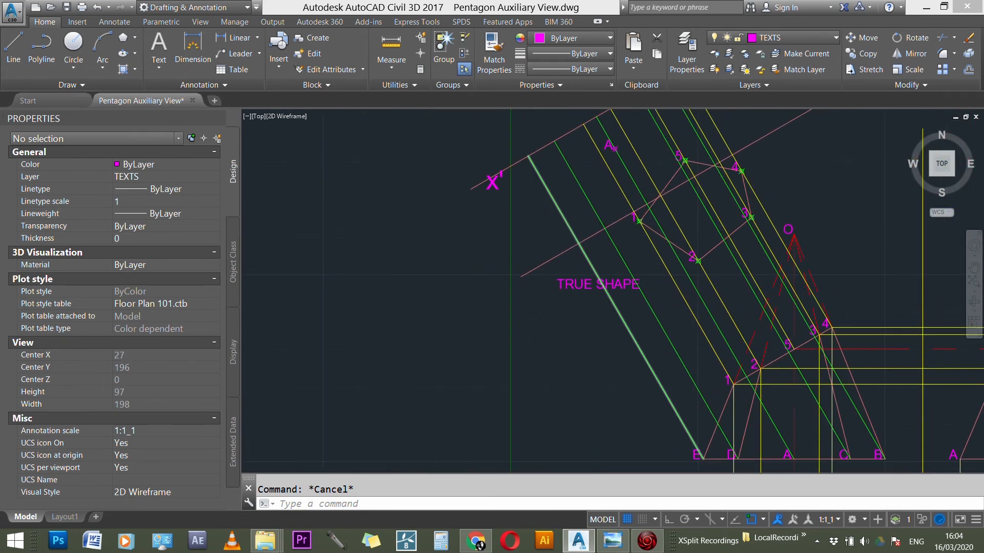
scroll(575, 236, "up", 2)
type("NT")
key("Return")
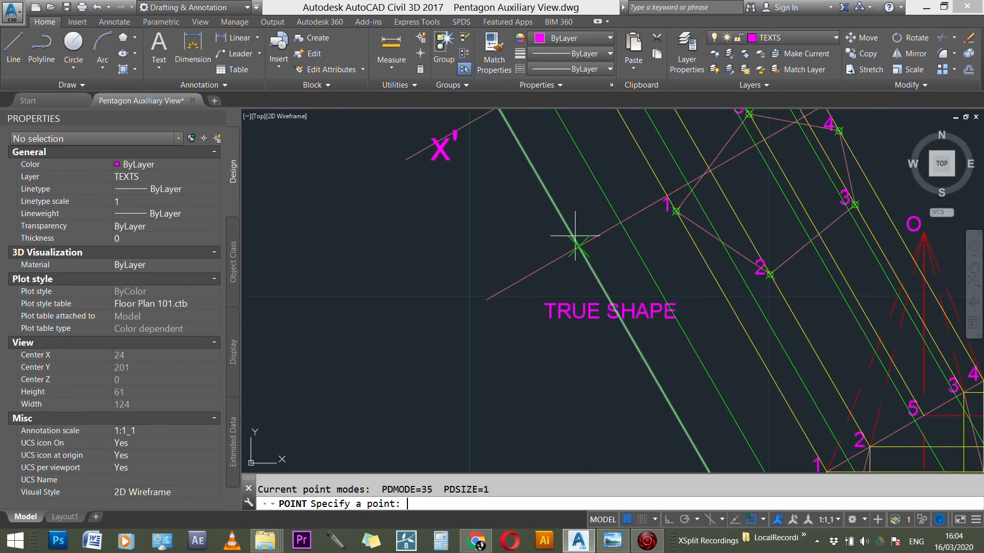
left_click(528, 278)
Step: Place a point where the offset line crosses corner B's projection line, and erase the offset line
scroll(594, 265, "down", 3)
scroll(631, 226, "up", 1)
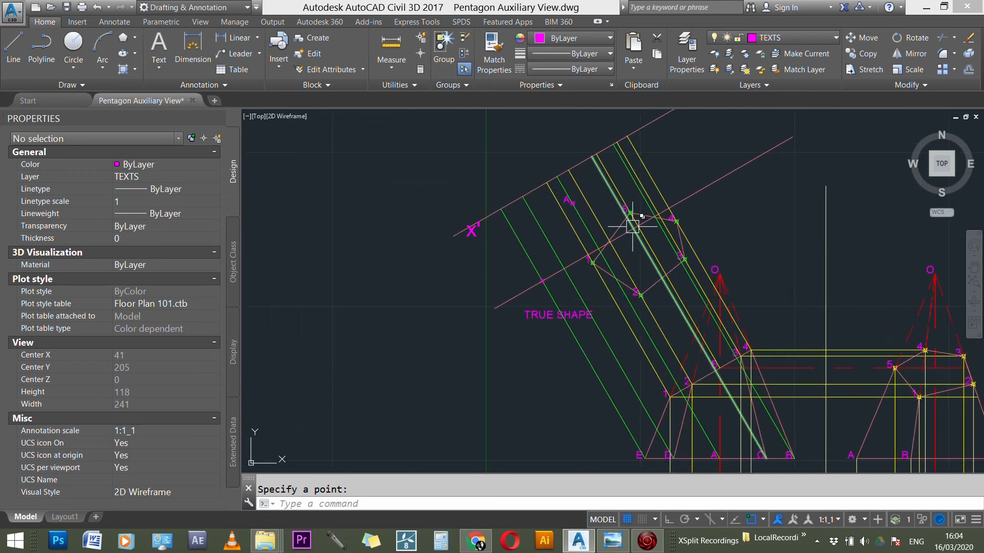
scroll(654, 231, "up", 2)
scroll(663, 236, "down", 4)
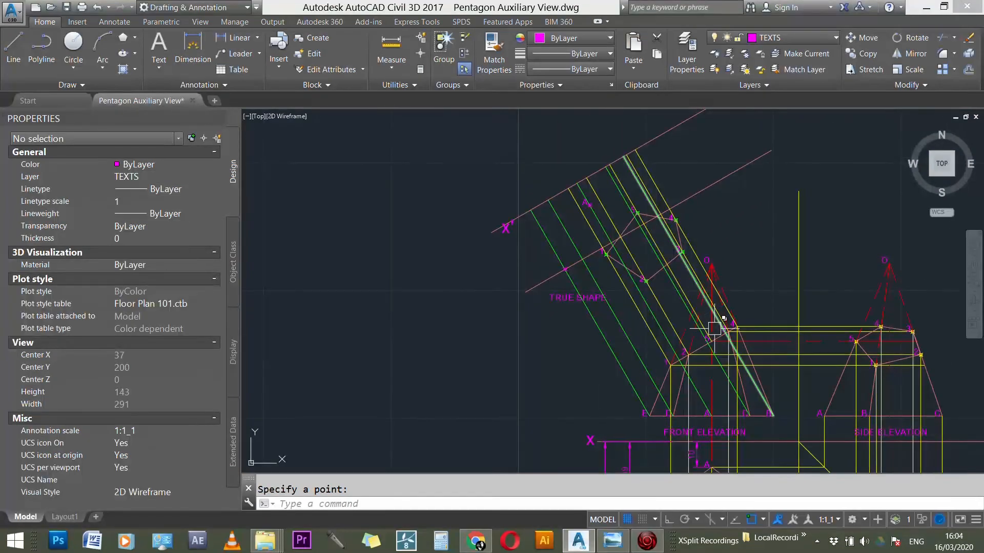
scroll(692, 274, "up", 7)
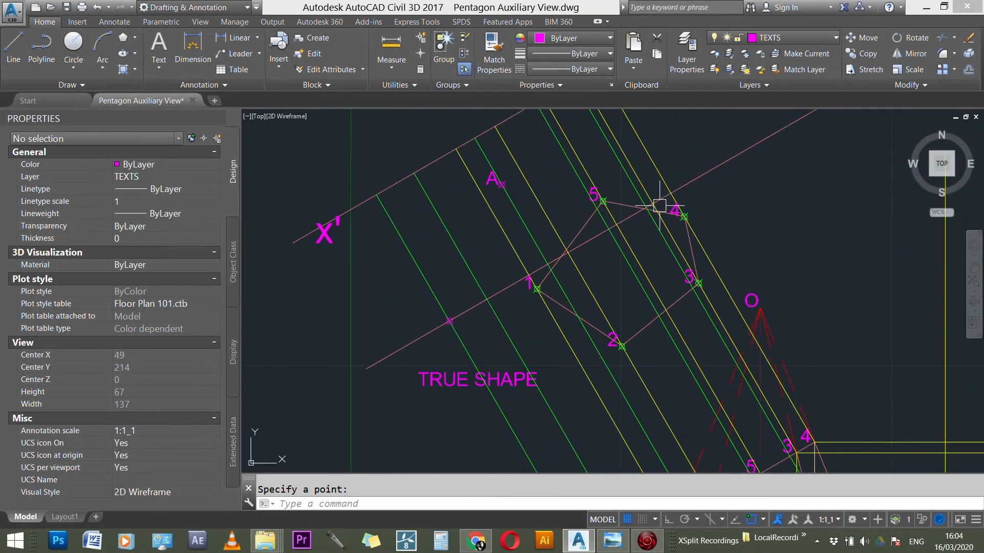
key("Return")
scroll(643, 201, "up", 3)
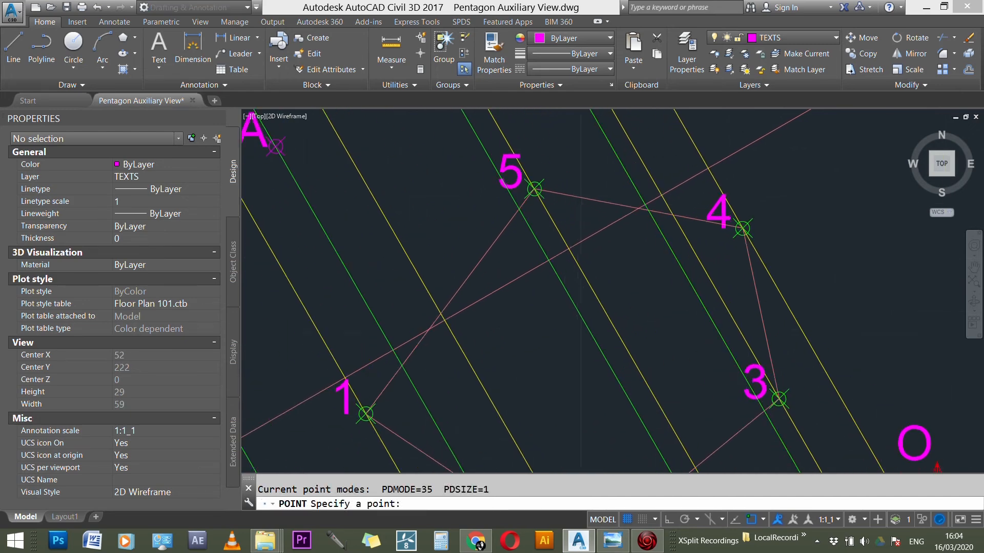
left_click(648, 208)
scroll(689, 189, "down", 2)
key("Escape")
left_click(768, 141)
key("Delete")
scroll(666, 215, "down", 7)
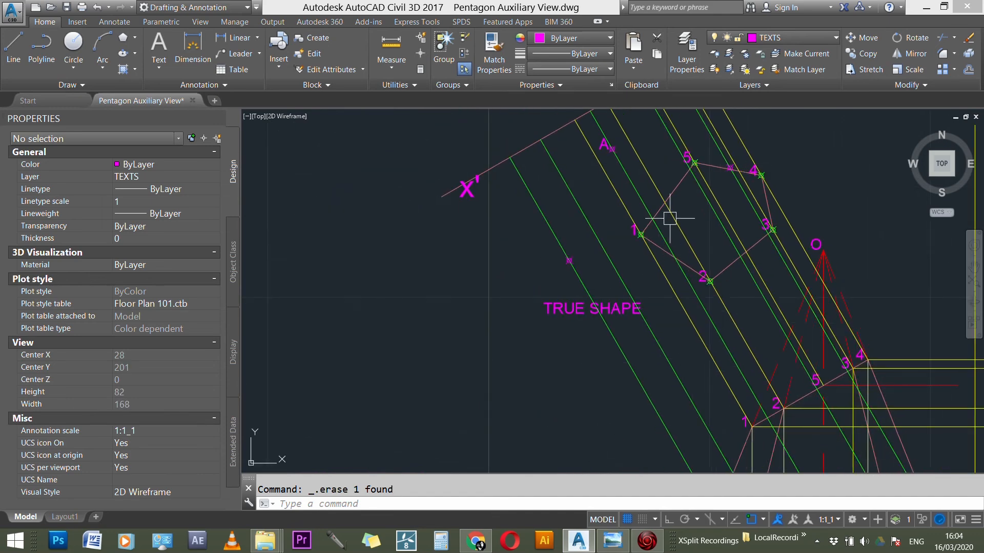
Step: Copy the auxiliary view's label A to the new points on the projection lines of corners E and B
scroll(621, 193, "up", 2)
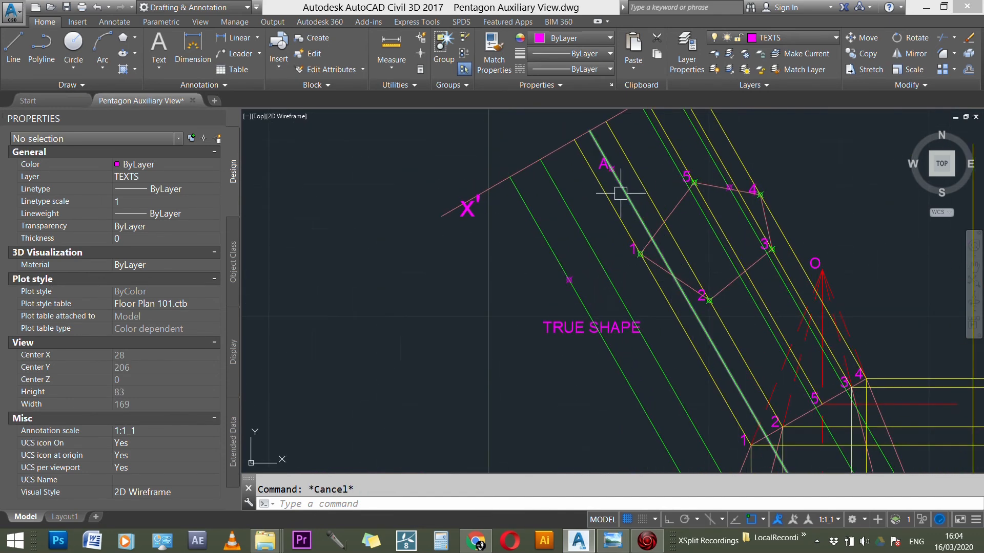
key("Return")
scroll(595, 162, "up", 4)
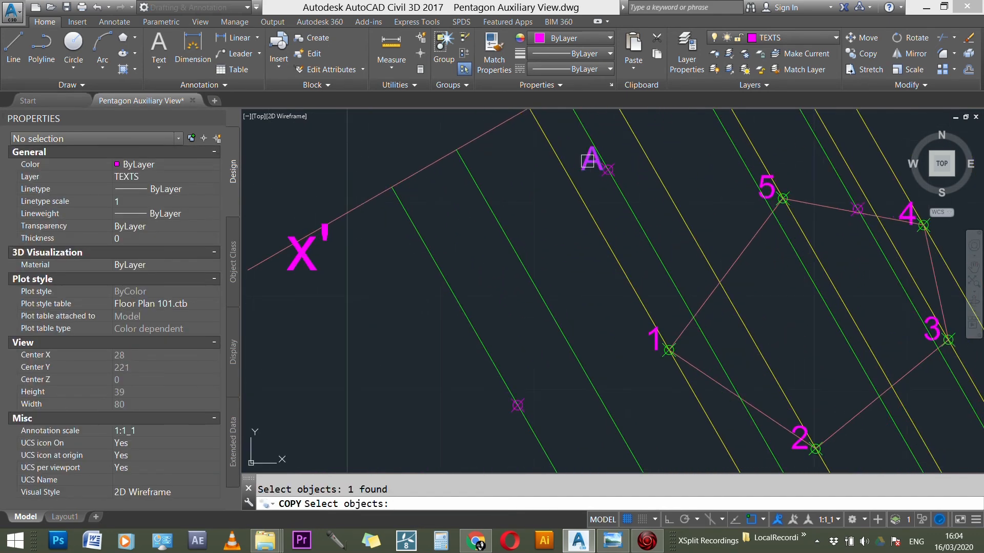
key("Return")
left_click(608, 168)
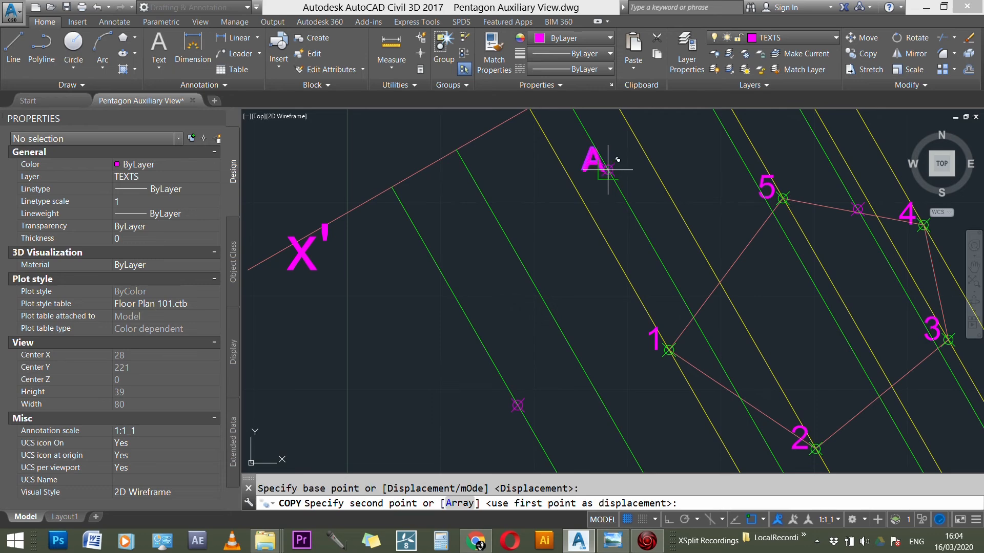
left_click(518, 405)
scroll(435, 416, "down", 3)
scroll(699, 284, "up", 4)
left_click(700, 282)
scroll(700, 282, "down", 4)
scroll(636, 188, "up", 3)
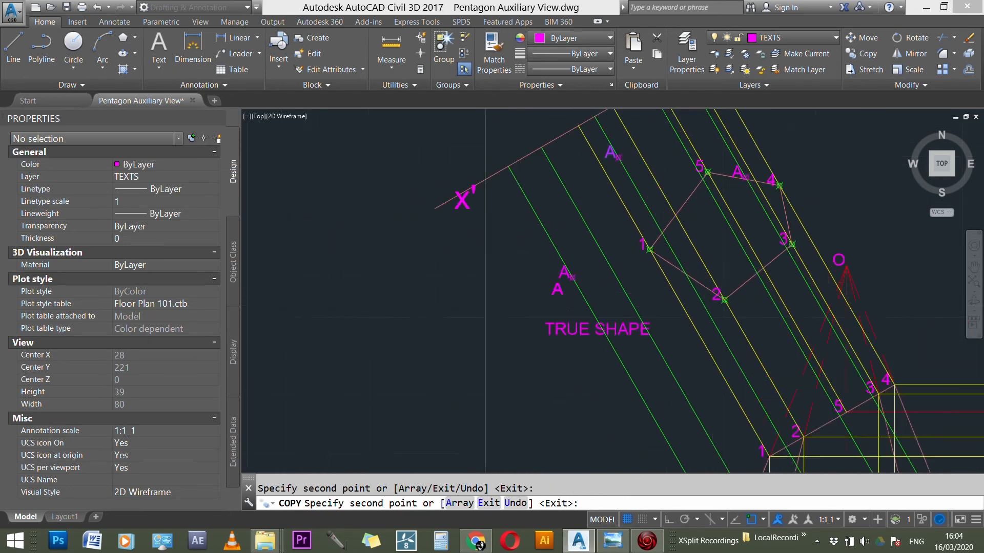
scroll(568, 264, "up", 4)
key("Escape")
Step: Change the copied label at the point on corner E's projection line to E
double_click(563, 262)
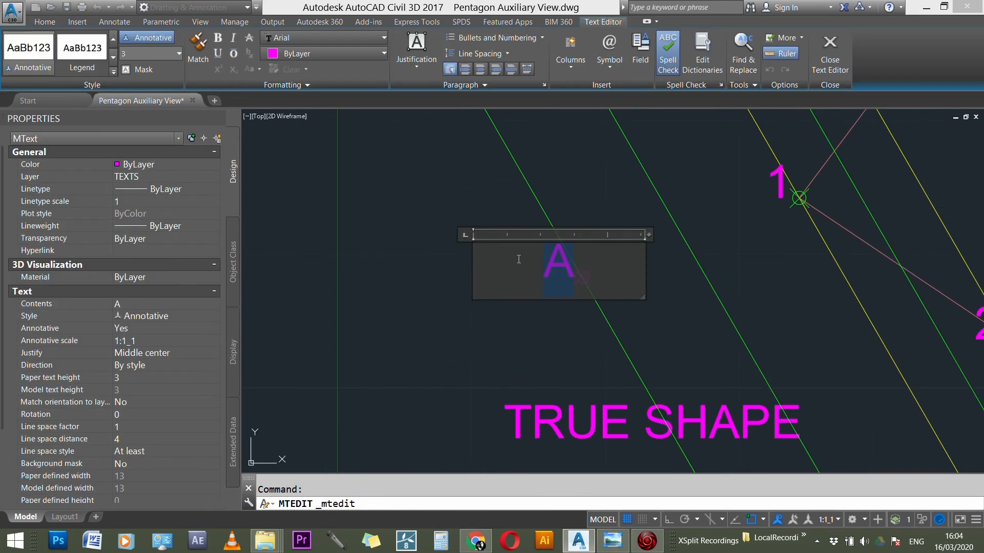
type("E")
left_click(524, 226)
scroll(505, 378, "down", 3)
scroll(676, 237, "up", 4)
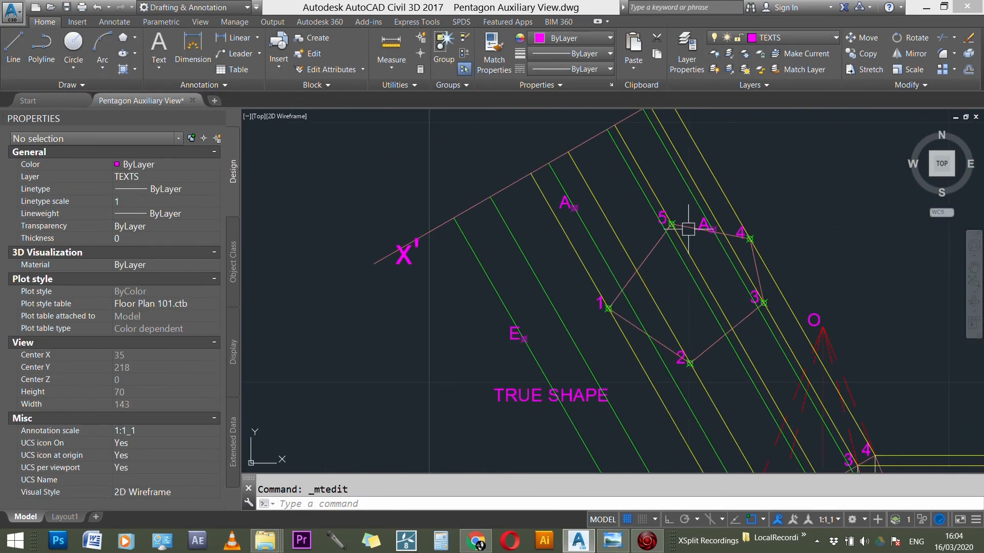
Step: Change the copied label between points 5 and 4 of the true shape to B
scroll(714, 217, "up", 4)
double_click(686, 228)
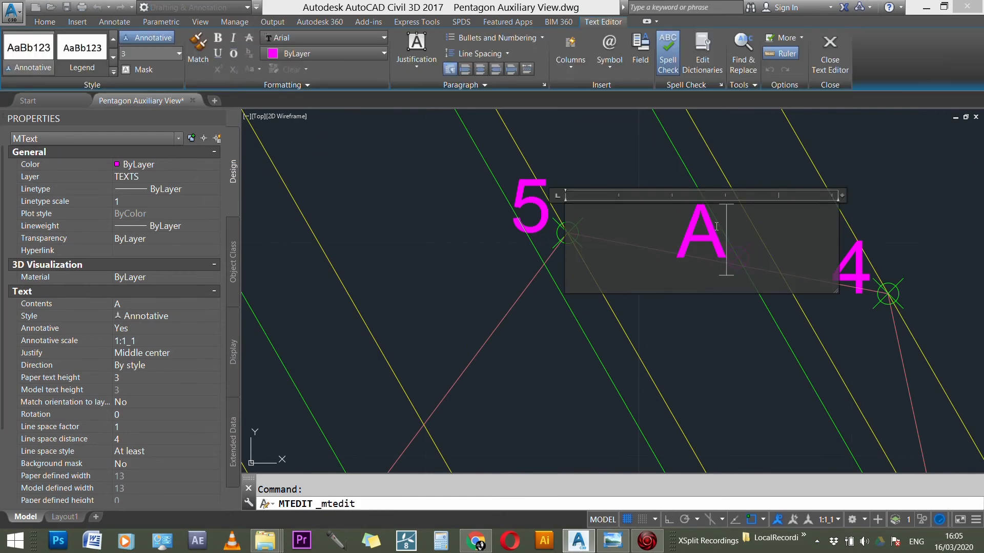
type("B")
left_click(626, 168)
scroll(734, 171, "down", 5)
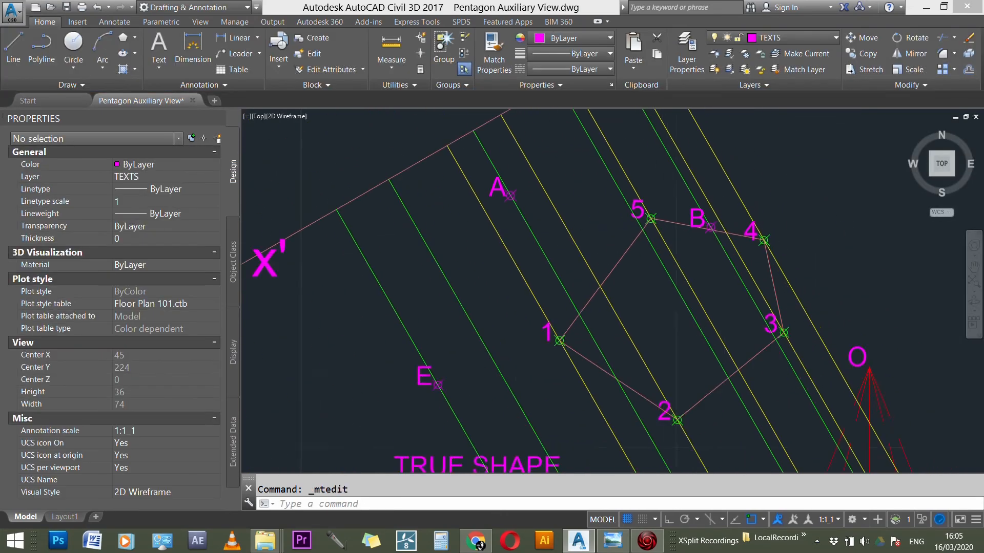
Step: Erase the 10 and 27.89 dimensions between the XY line and the plan corners A and E
scroll(734, 171, "down", 3)
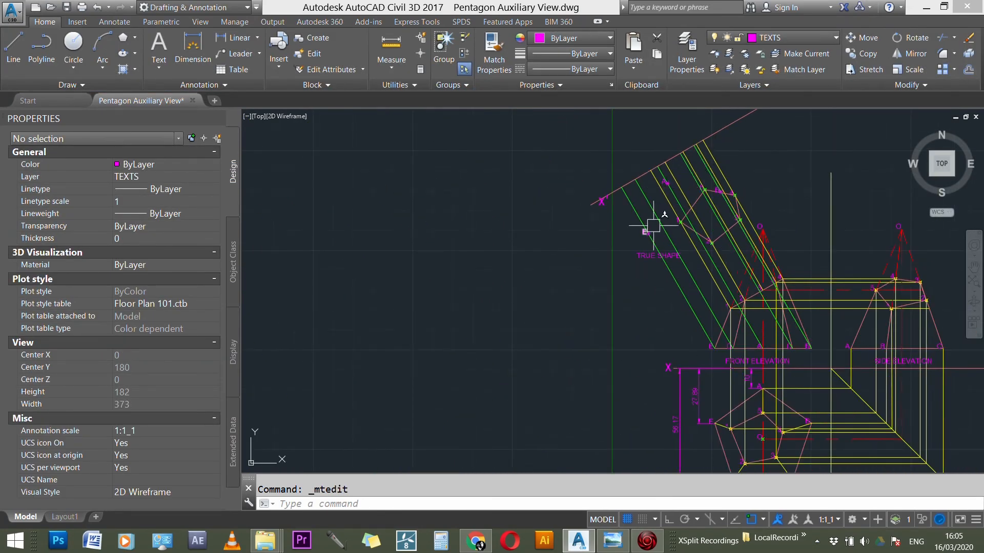
scroll(703, 149, "down", 3)
scroll(717, 315, "up", 5)
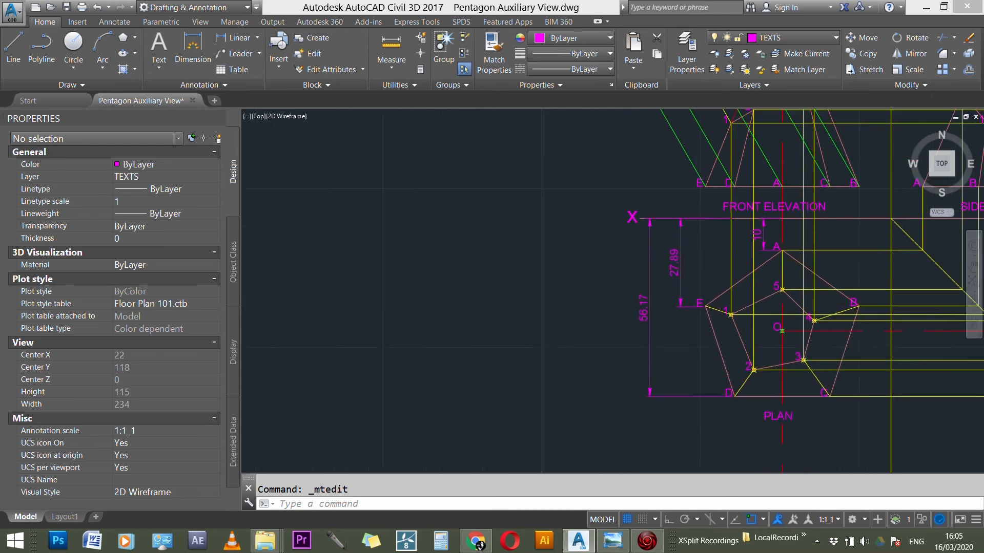
scroll(677, 302, "up", 2)
left_click(784, 215)
key("Delete")
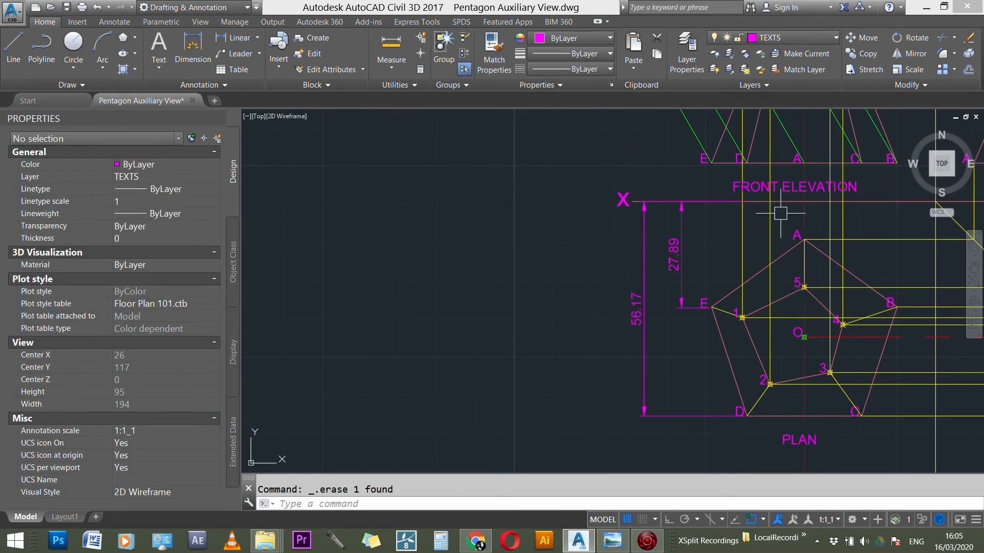
left_click(674, 255)
key("Delete")
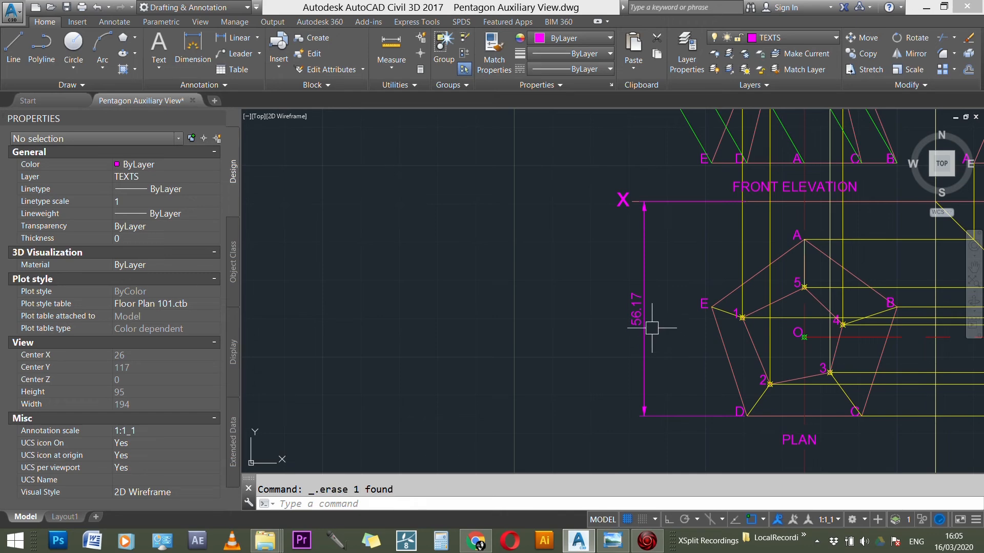
Step: Offset the X'Y' line toward the front elevation by the 56.17 distance dimensioned in the plan
scroll(650, 323, "up", 3)
scroll(638, 325, "down", 3)
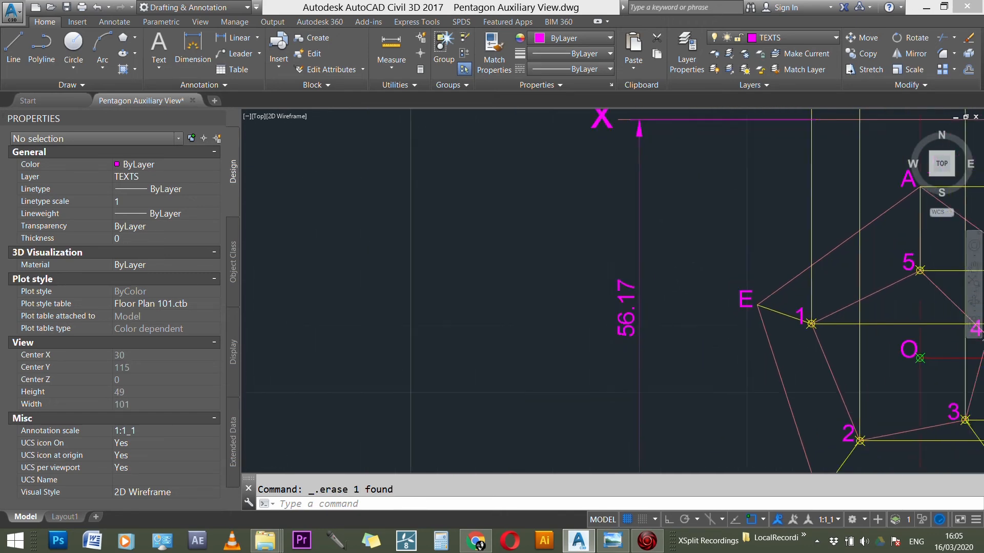
scroll(626, 396, "down", 5)
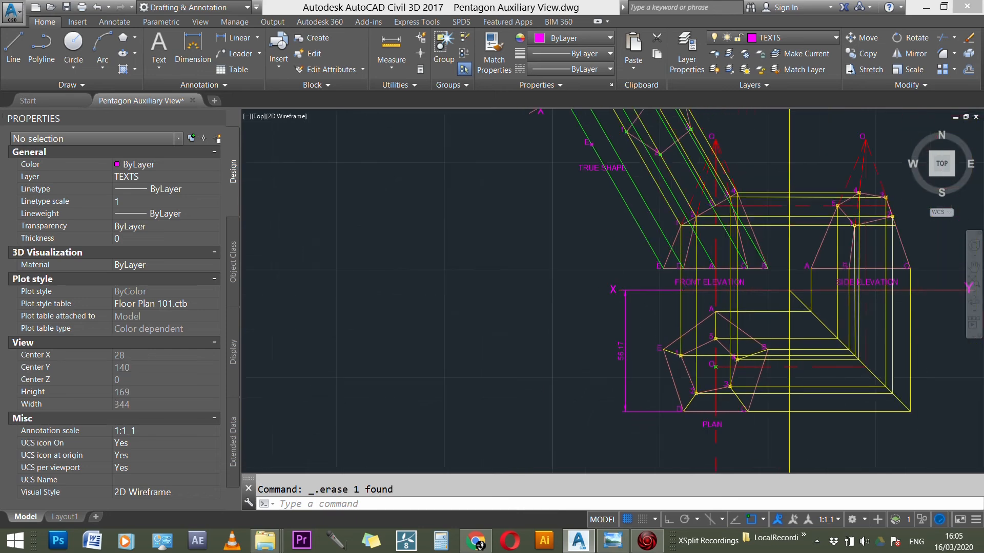
scroll(643, 254, "up", 5)
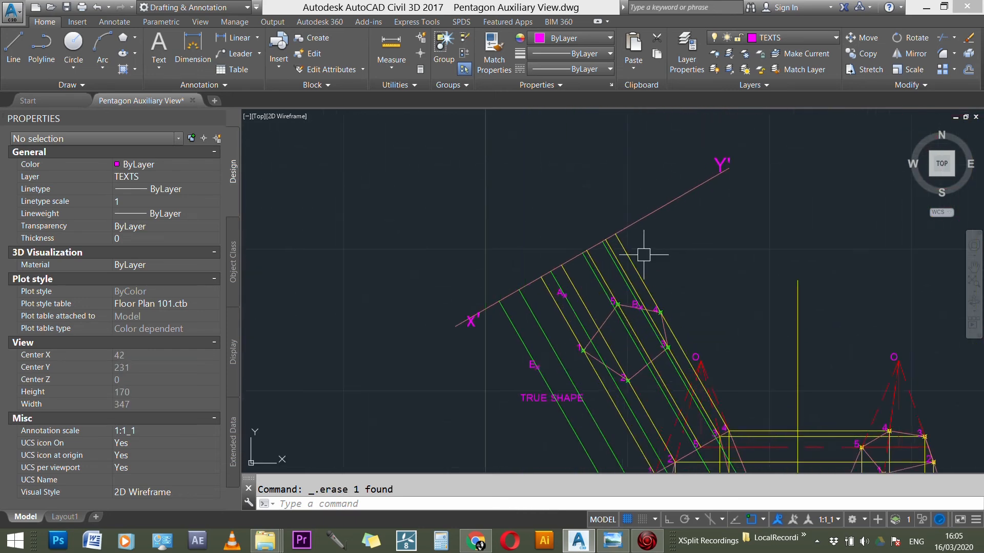
key("Return")
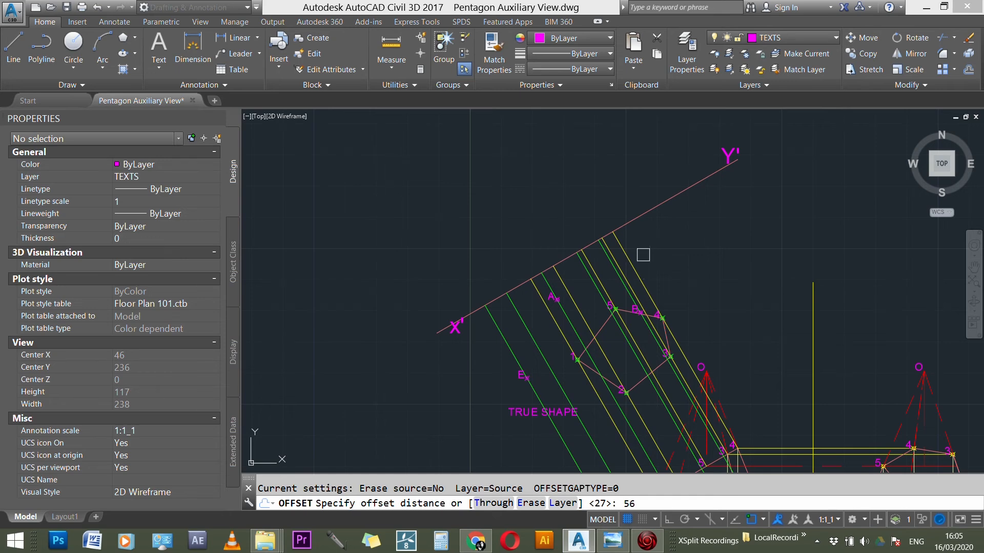
key("Return")
left_click(648, 215)
left_click(701, 261)
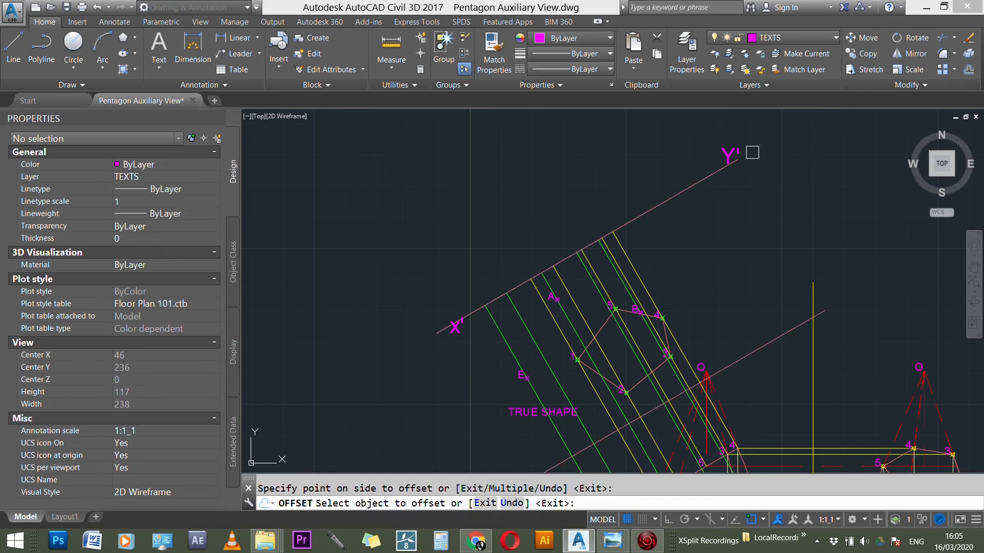
Step: Examine how plan corners D and C relate to the front elevation projectors crossing the offset line
scroll(753, 152, "down", 3)
left_click(672, 350)
scroll(666, 374, "up", 1)
scroll(676, 370, "up", 1)
scroll(673, 352, "down", 4)
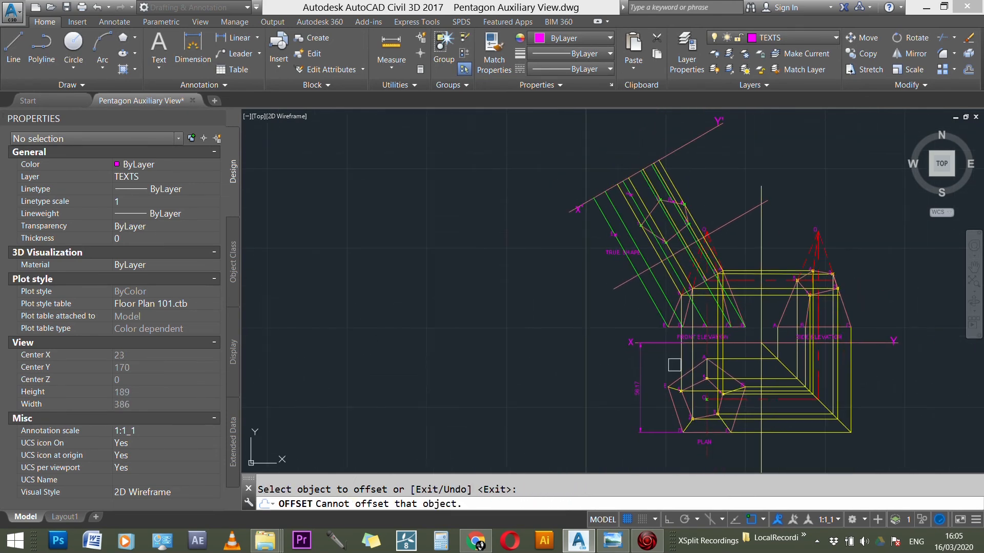
left_click(689, 416)
scroll(687, 405, "up", 1)
scroll(658, 290, "up", 2)
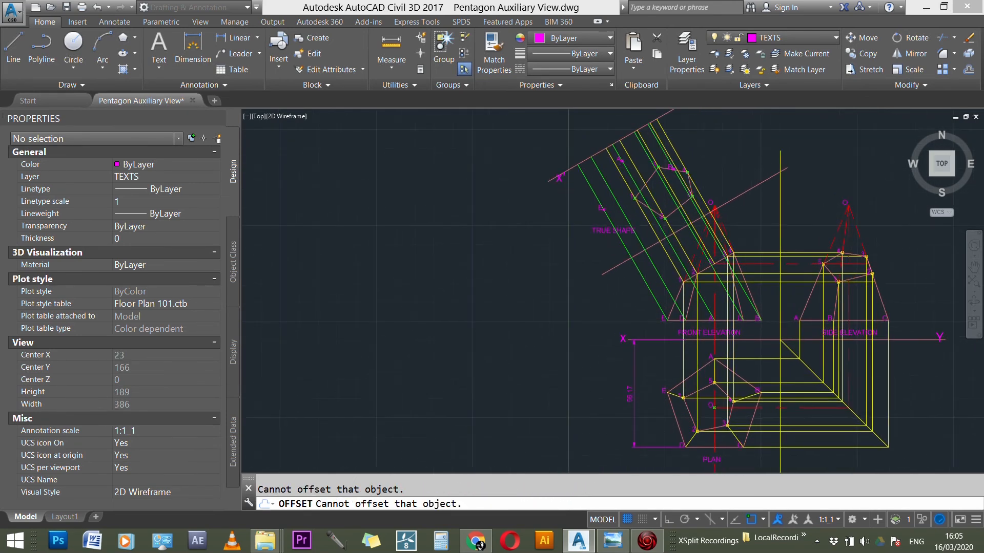
key("Escape")
Step: Place points where the offset line crosses the projectors from D and C, and erase the offset line
type("POINT")
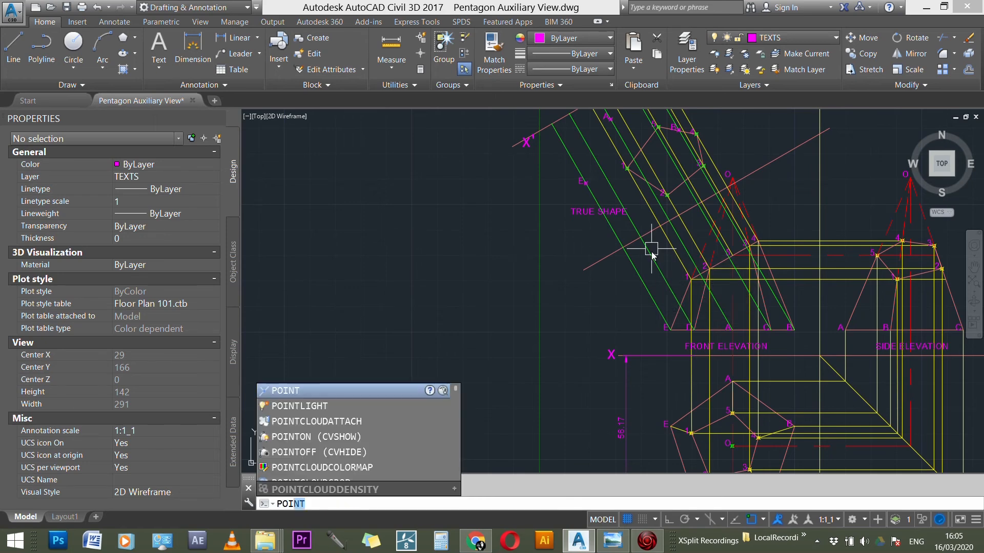
key("Return")
left_click(641, 238)
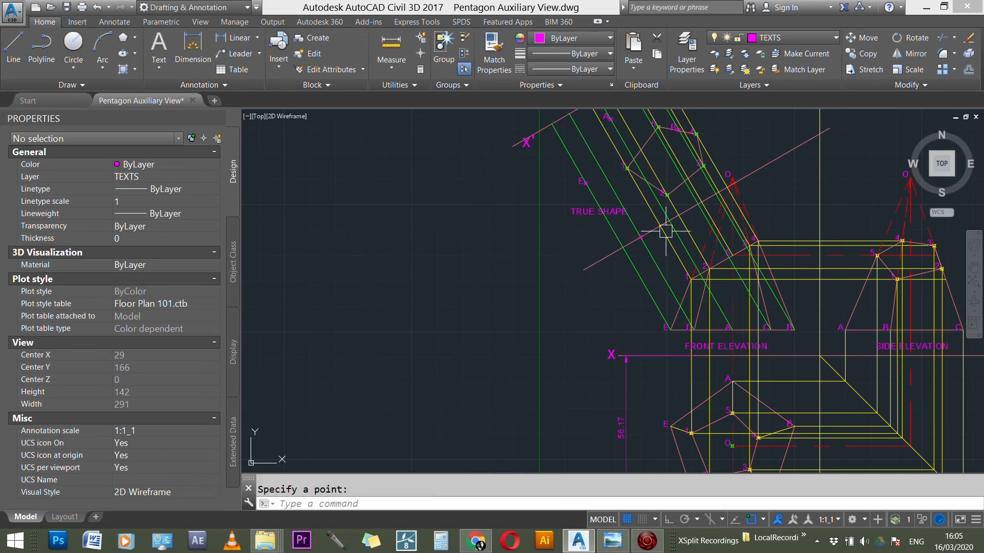
scroll(695, 214, "down", 3)
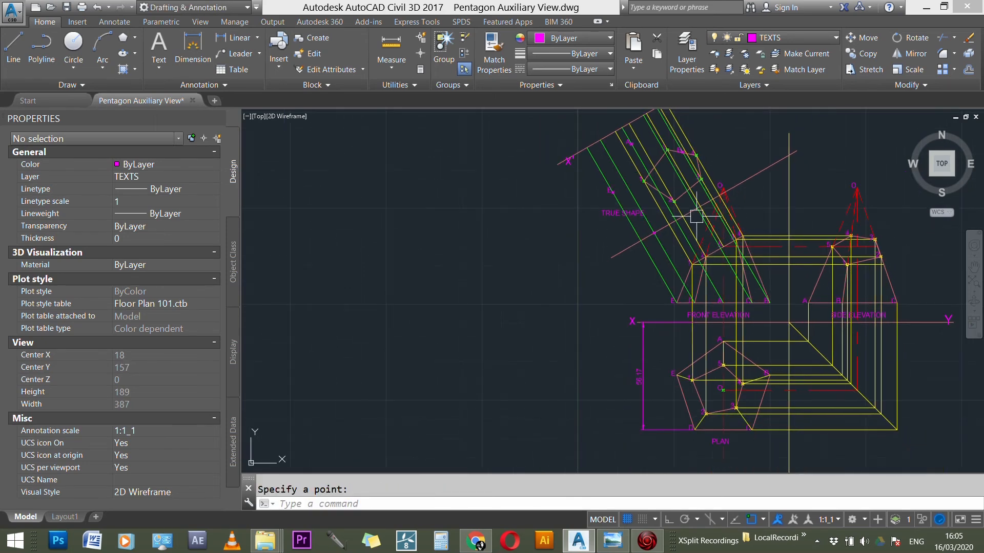
scroll(695, 214, "up", 2)
scroll(710, 197, "up", 5)
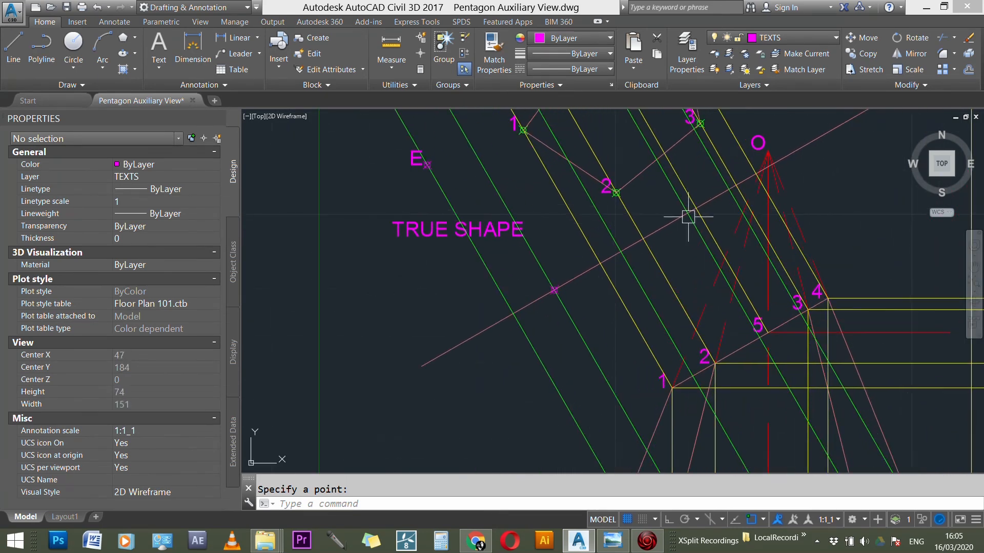
key("Return")
left_click(680, 203)
key("Escape")
left_click(706, 200)
key("Delete")
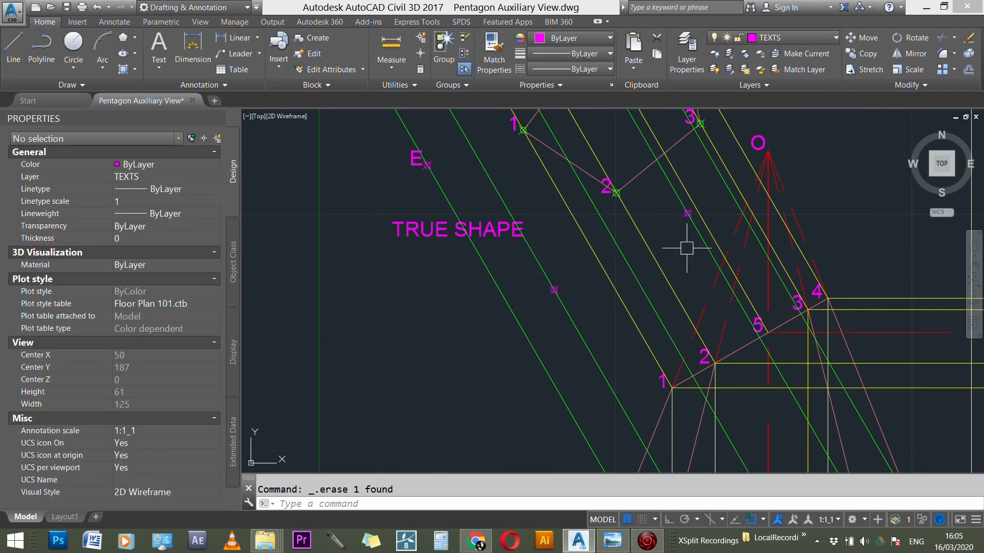
Step: Copy the E label from its point in the true shape to the two new points on the D and C projectors
scroll(549, 209, "down", 3)
scroll(533, 219, "up", 2)
key("Escape")
type("co")
key("Return")
scroll(507, 220, "up", 3)
key("Return")
left_click(517, 232)
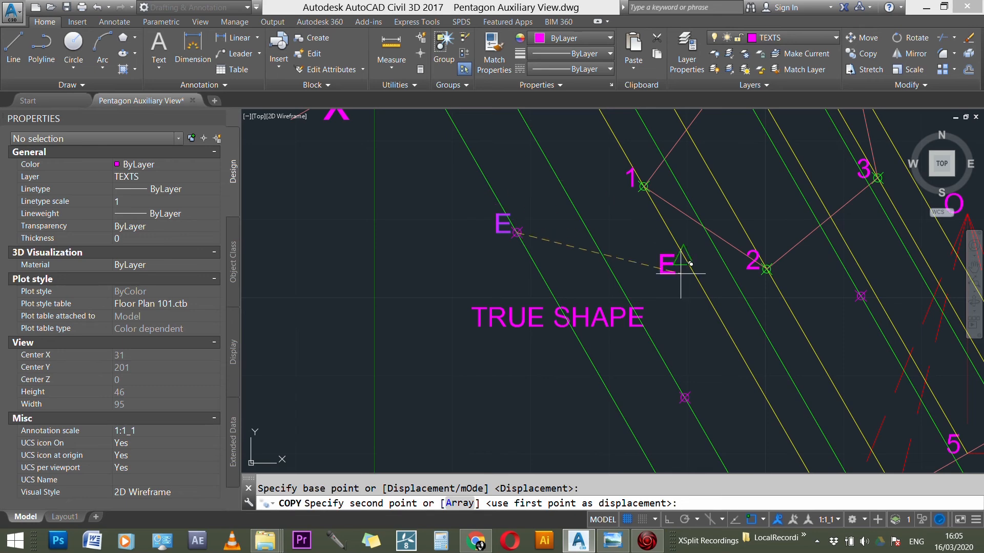
left_click(684, 397)
scroll(569, 159, "down", 5)
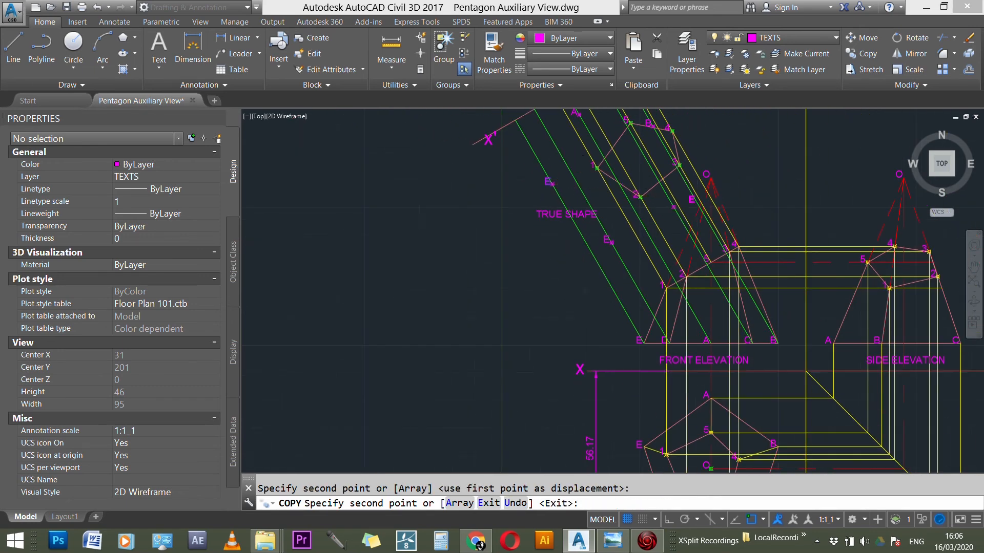
scroll(692, 198, "up", 5)
scroll(635, 174, "down", 3)
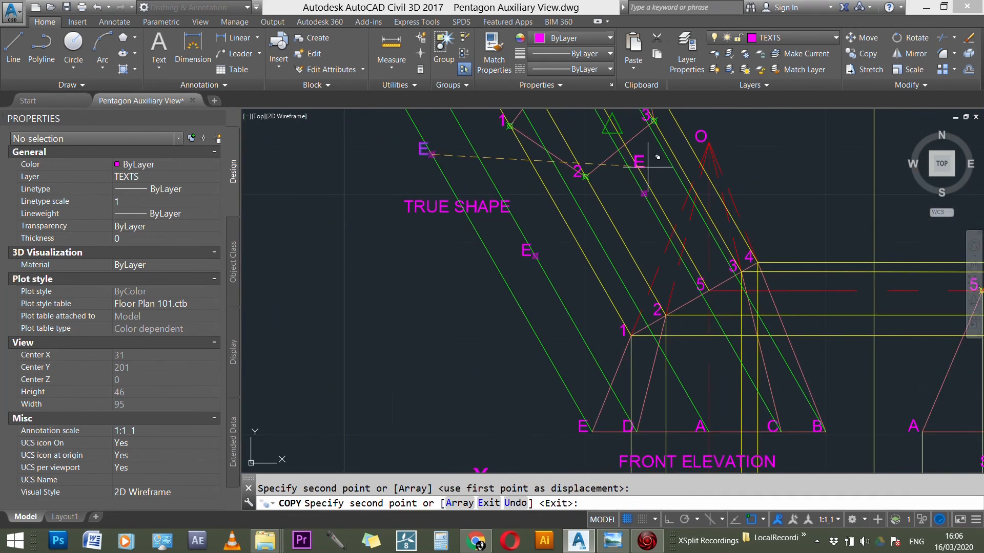
scroll(648, 167, "up", 3)
key("Escape")
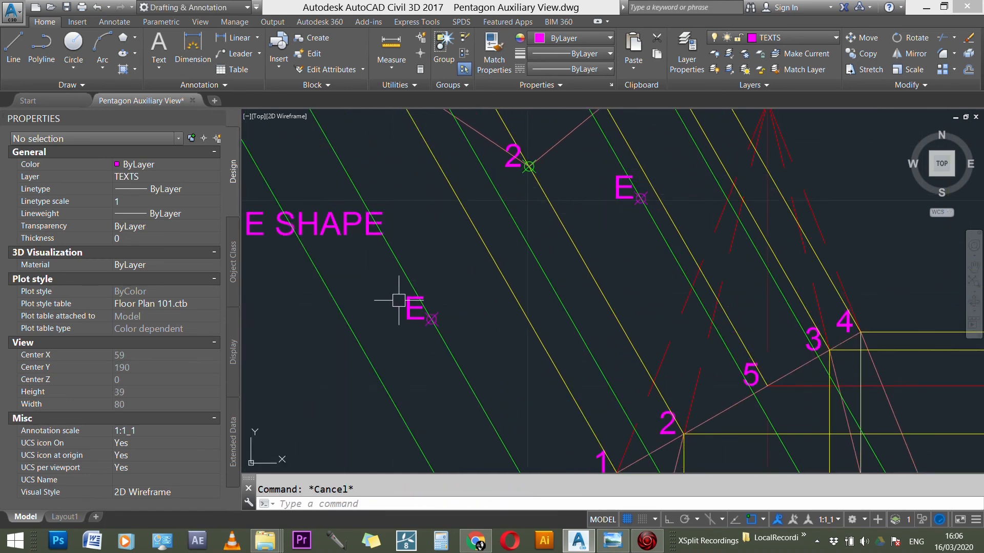
Step: Change the two copied labels to D on the D projector and C on the C projector
double_click(416, 302)
type("D")
left_click(450, 222)
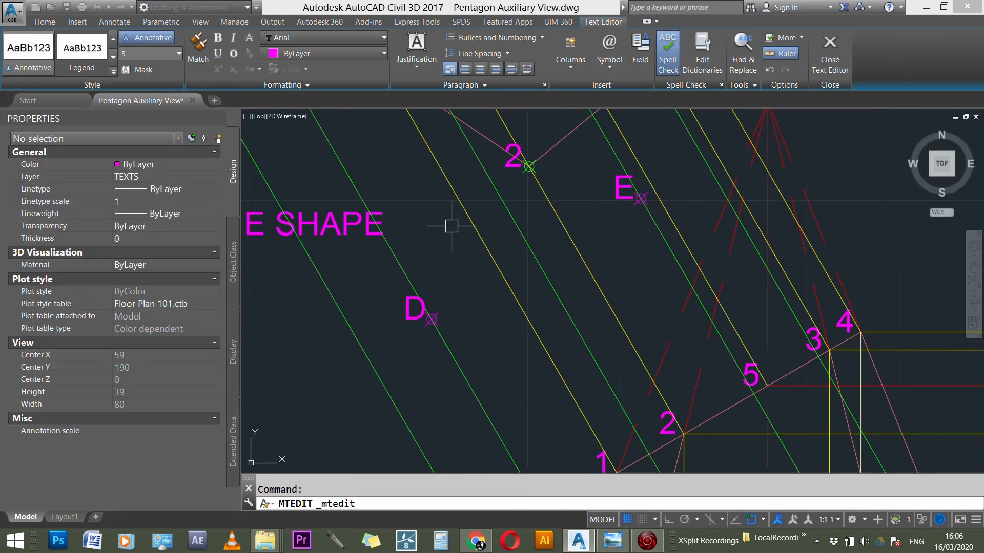
double_click(621, 186)
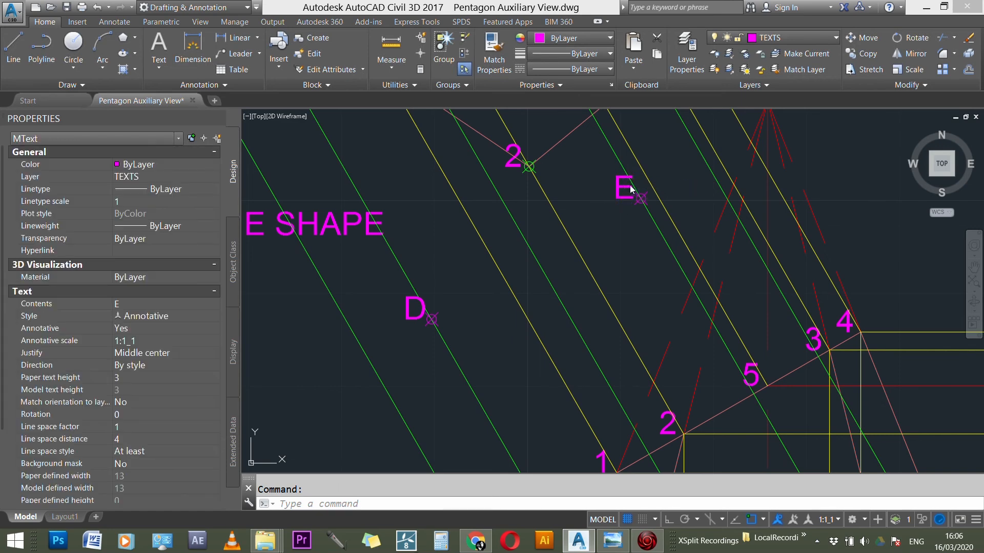
type("C")
left_click(606, 262)
scroll(605, 262, "down", 5)
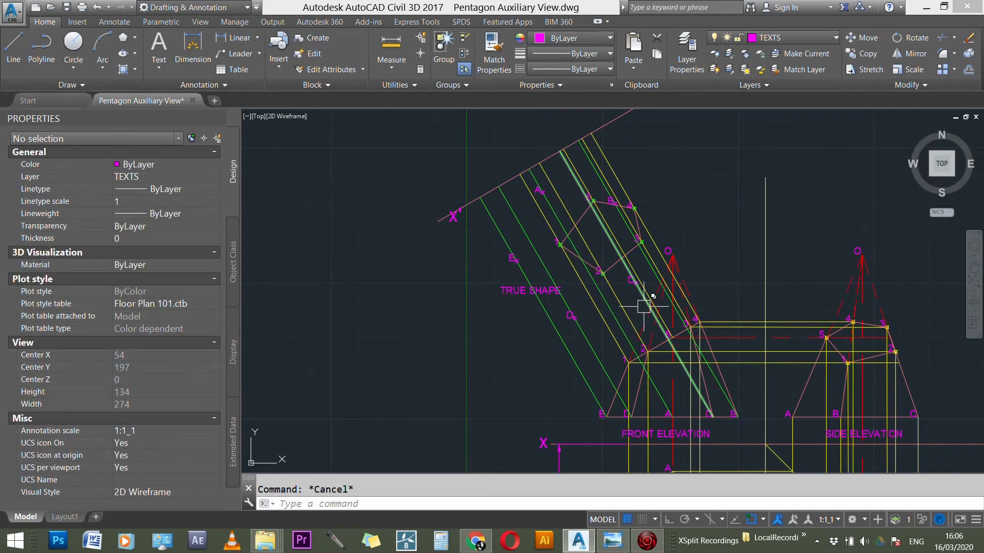
scroll(573, 230, "up", 2)
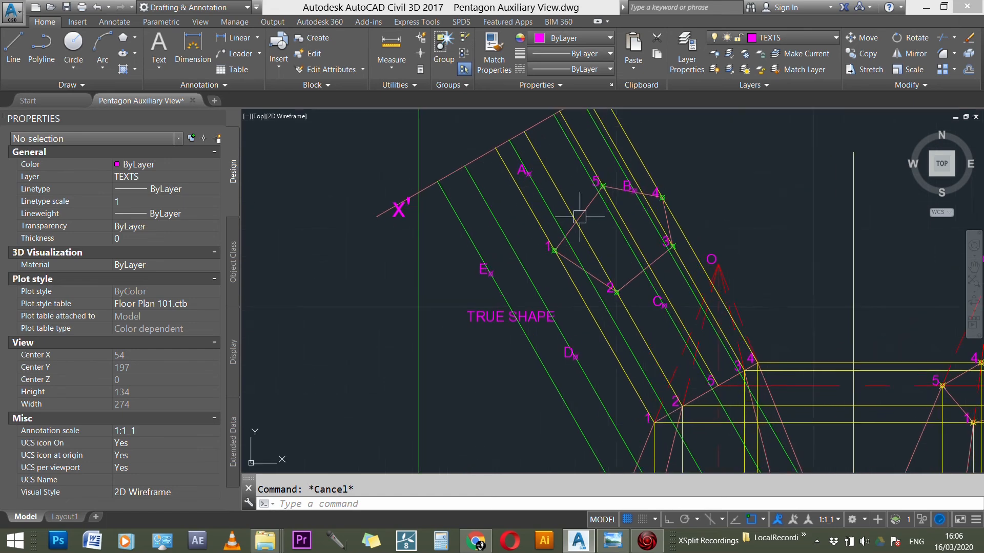
Step: Make OUTLINE the current layer and draw connected lines from A through B to C in the true shape view
left_click(786, 36)
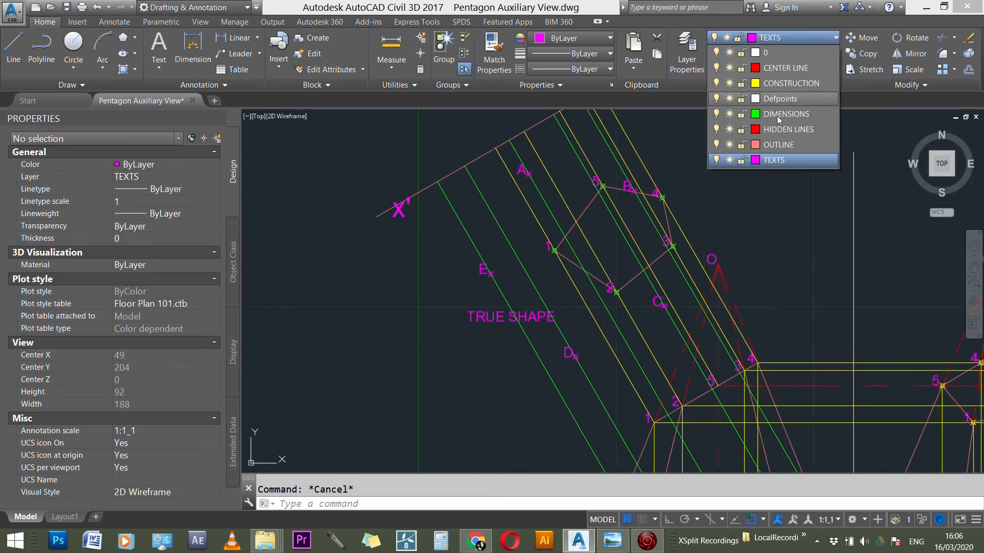
left_click(785, 145)
scroll(612, 236, "up", 1)
type("l")
key("Return")
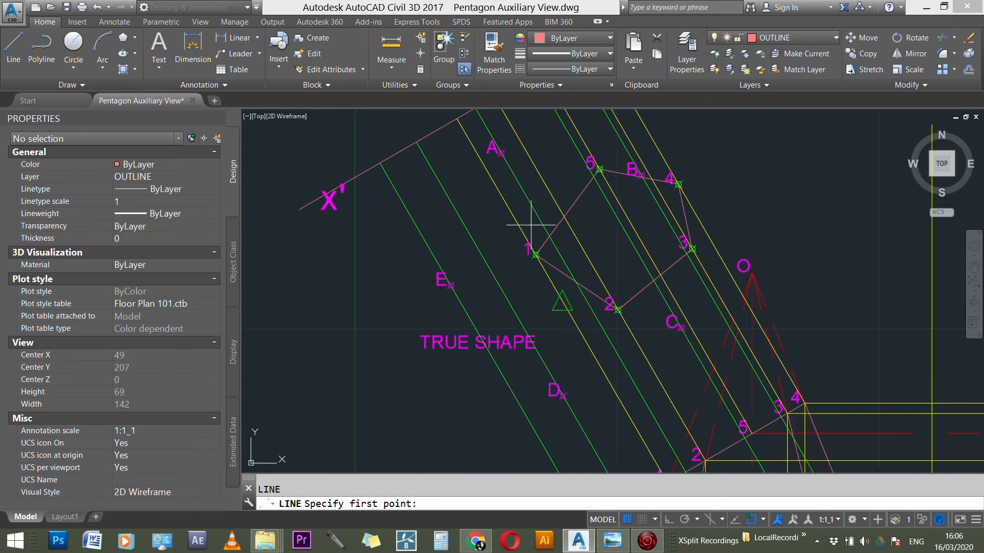
left_click(501, 153)
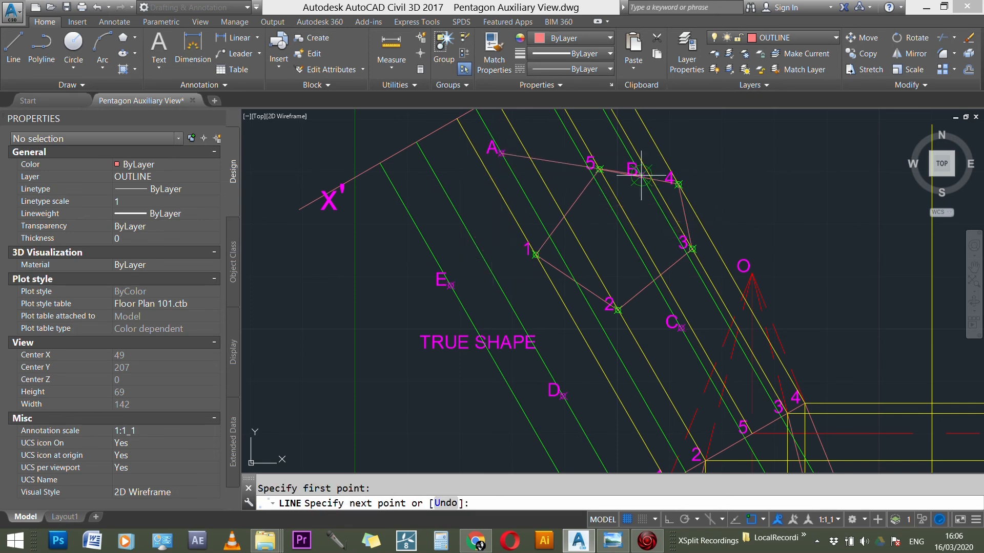
scroll(636, 173, "up", 6)
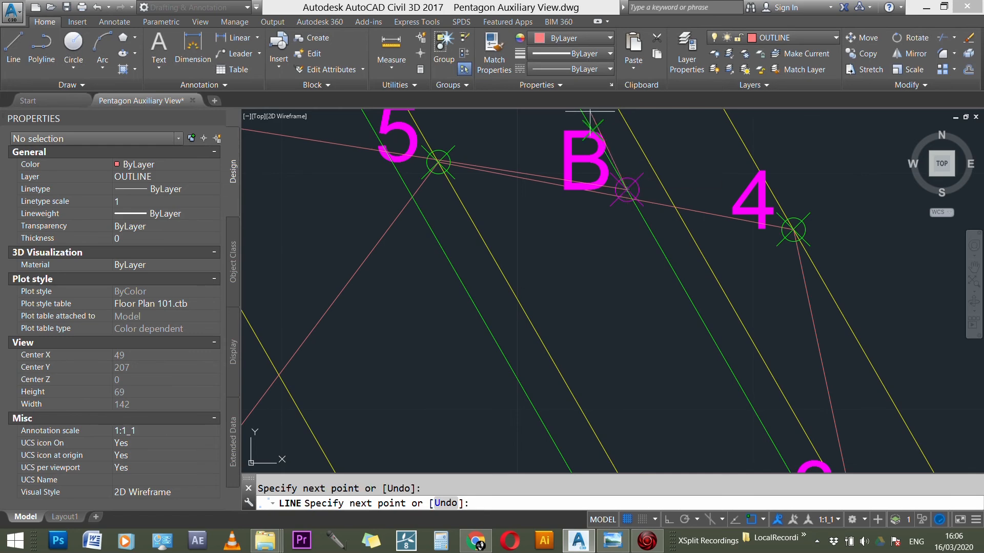
scroll(590, 110, "down", 4)
scroll(687, 361, "up", 4)
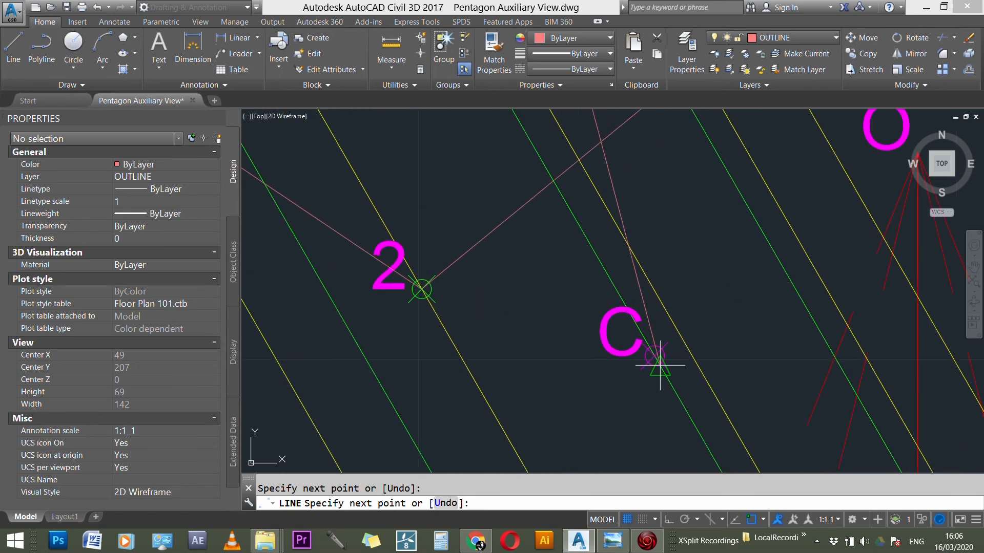
scroll(718, 205, "down", 4)
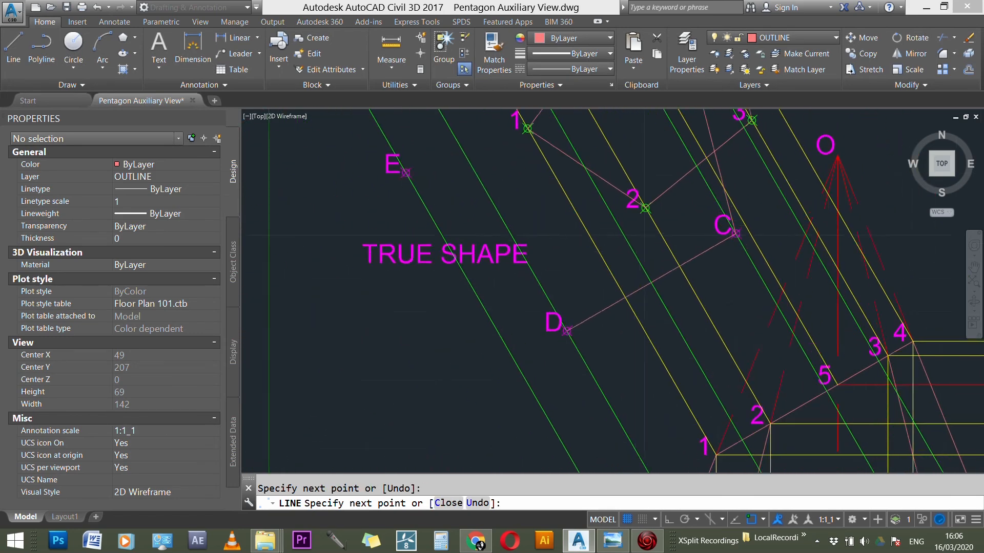
Step: Continue the outline from C through D and E back to A, closing the base pentagon
scroll(565, 319, "up", 4)
left_click(565, 319)
scroll(666, 359, "down", 4)
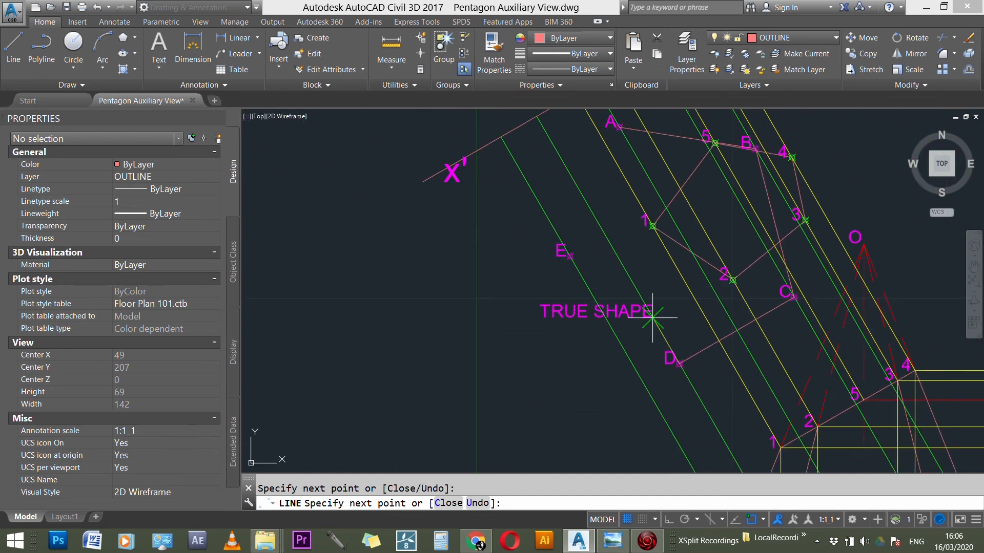
scroll(541, 242, "up", 4)
left_click(541, 243)
scroll(542, 243, "down", 4)
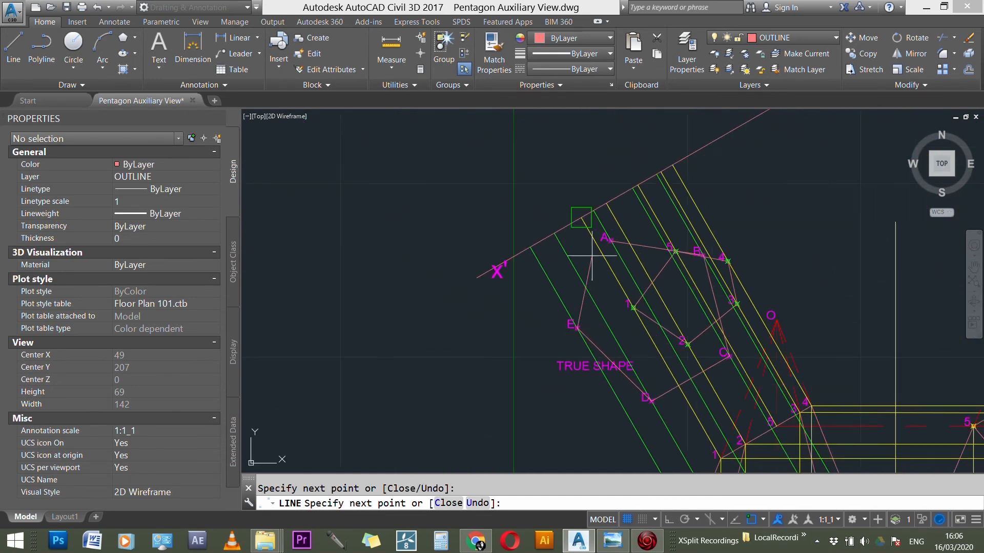
scroll(592, 241, "up", 4)
scroll(597, 242, "up", 1)
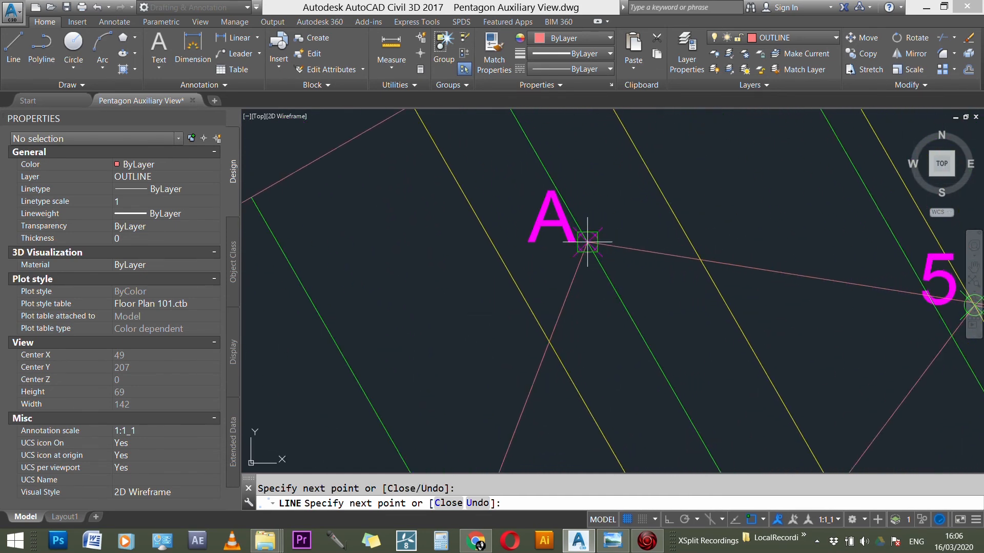
left_click(587, 241)
scroll(588, 242, "down", 4)
key("Escape")
Step: Draw a line joining point 1 of the cut face to base corner E in the true shape view
scroll(466, 342, "down", 1)
scroll(568, 185, "down", 7)
scroll(610, 245, "up", 4)
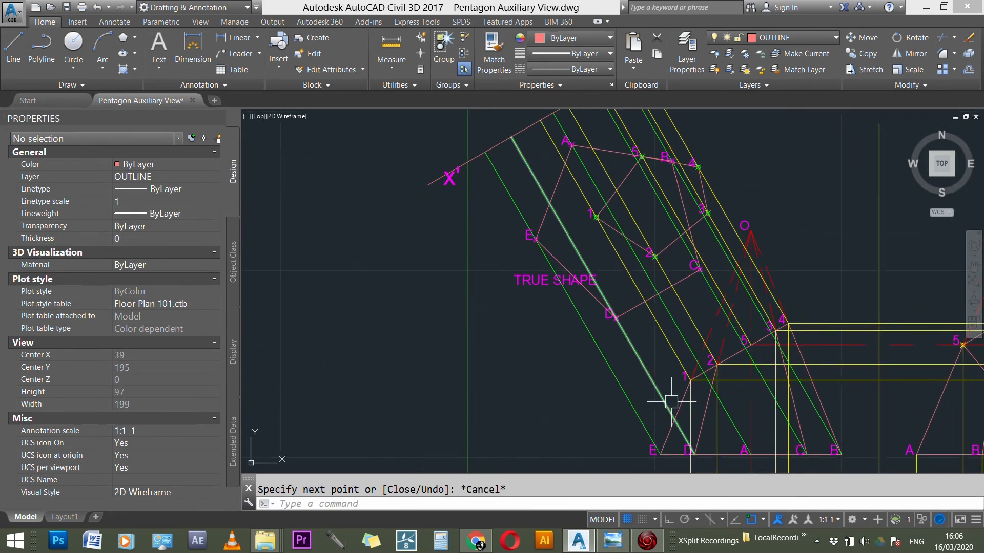
scroll(670, 439, "up", 2)
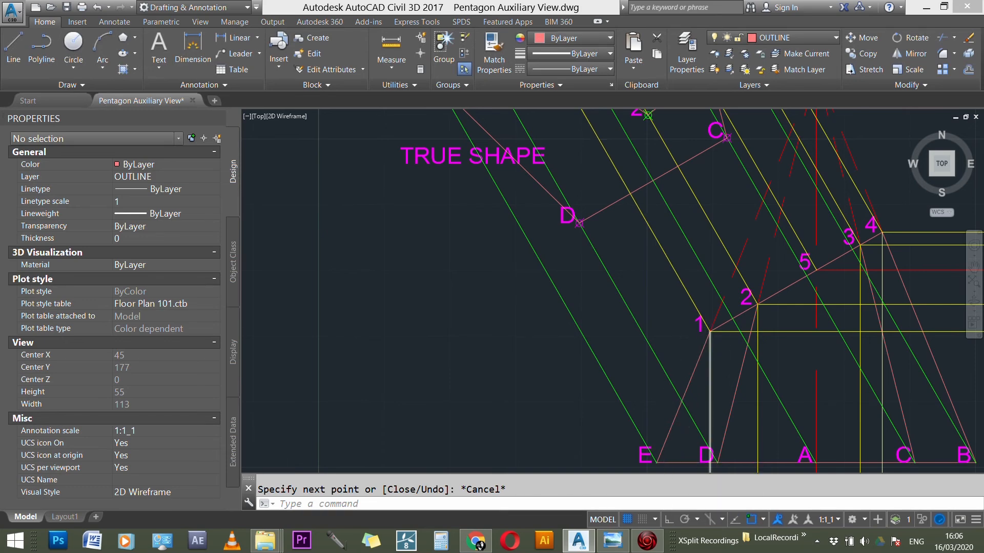
scroll(702, 373, "down", 3)
scroll(717, 412, "down", 1)
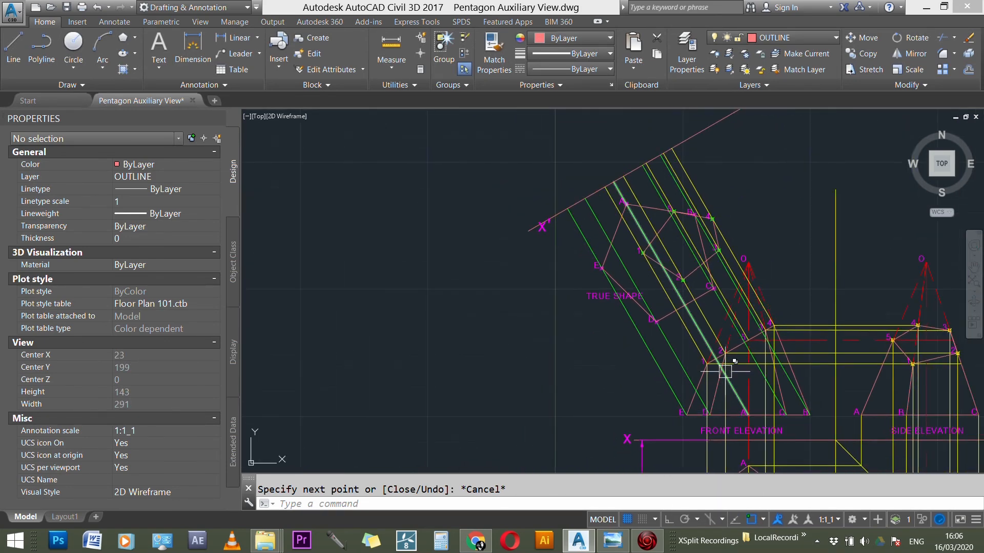
scroll(653, 254, "up", 7)
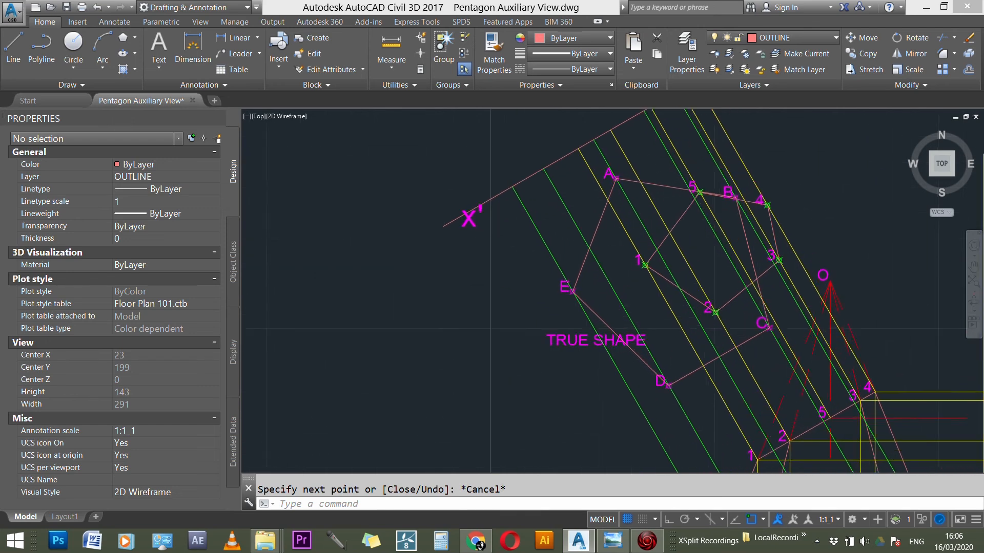
key("Return")
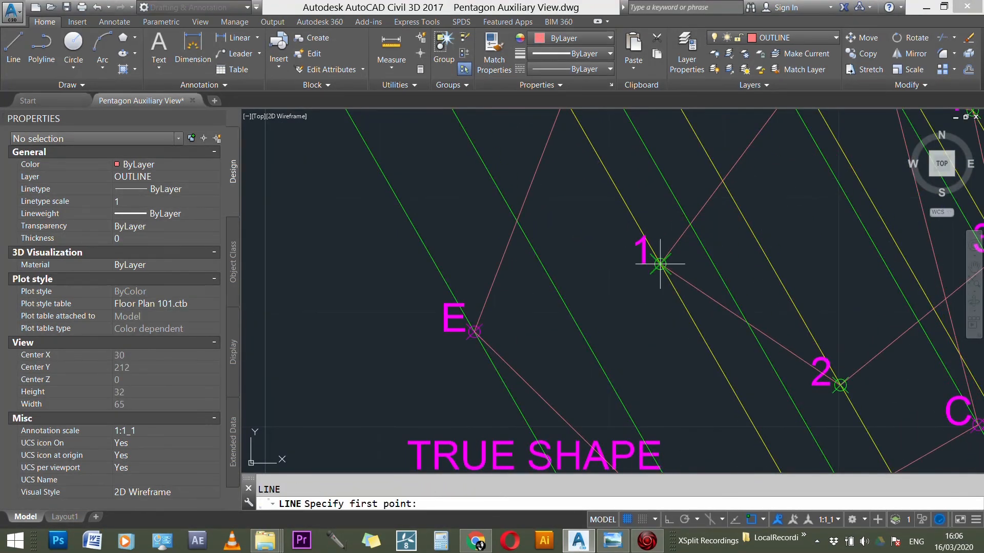
left_click(659, 265)
key("Escape")
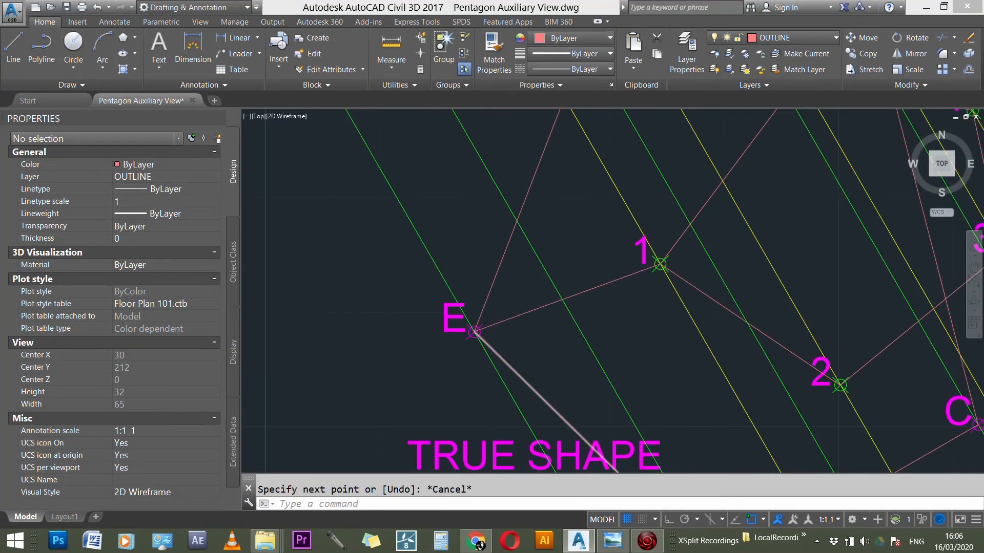
Step: Draw a line joining point 2 of the cut face to base corner D in the true shape view
scroll(543, 330, "down", 5)
scroll(661, 328, "up", 3)
key("Return")
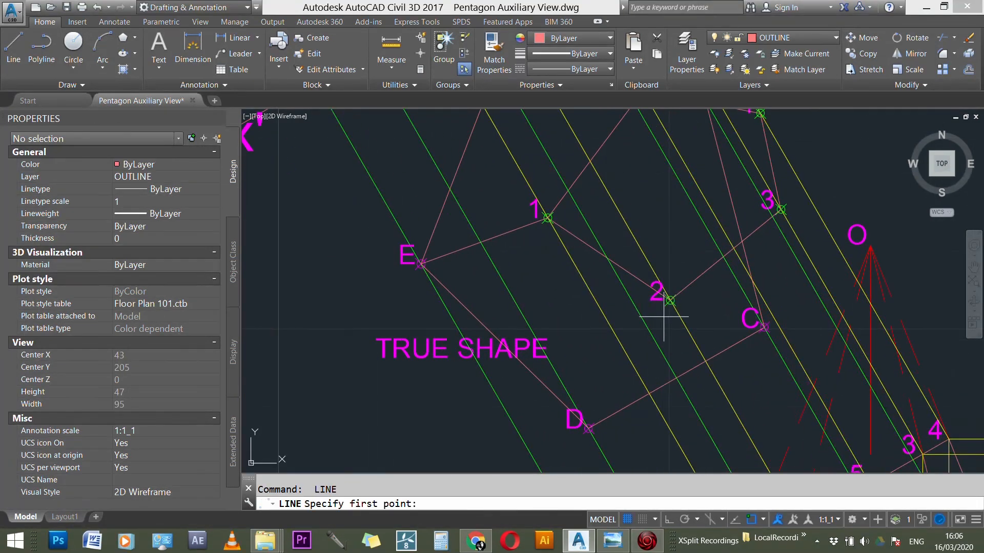
left_click(670, 300)
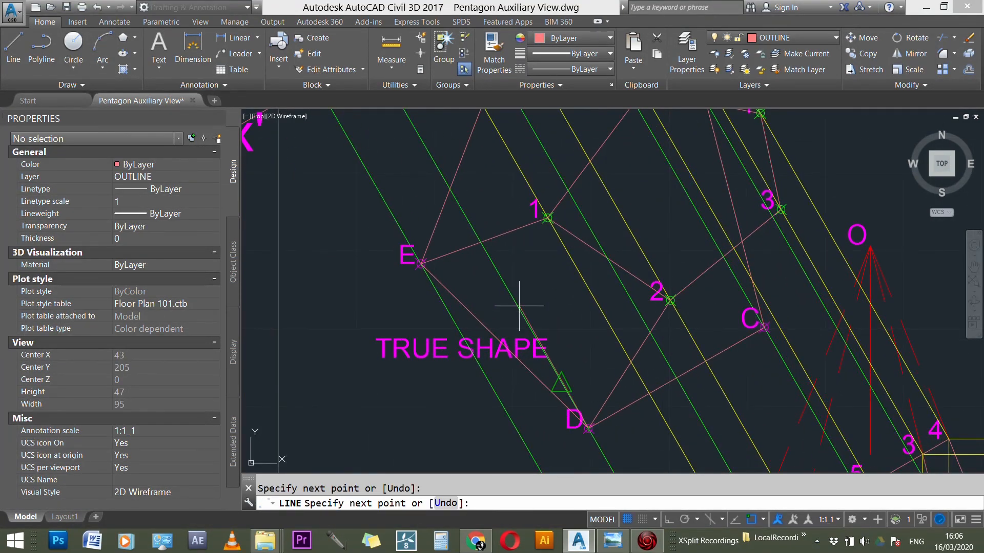
scroll(519, 306, "down", 5)
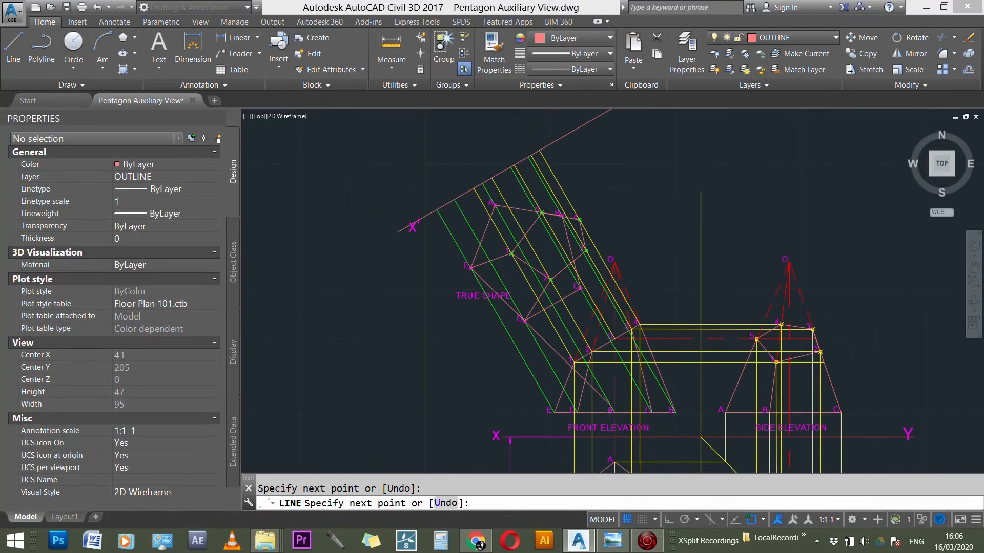
scroll(616, 405, "up", 2)
key("Escape")
Step: Draw a line joining base corner C to point 3 of the cut face in the true shape view
scroll(599, 205, "up", 4)
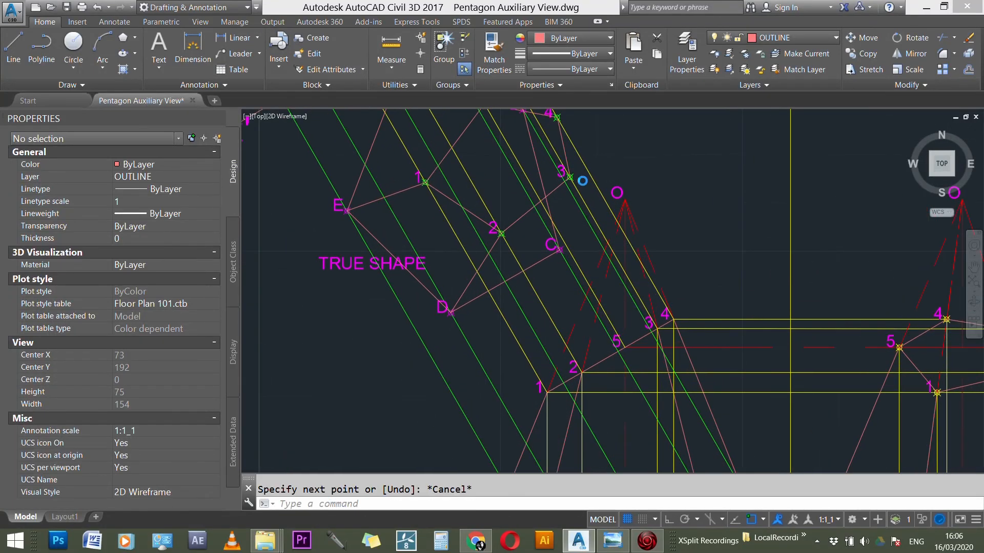
key("Return")
left_click(550, 270)
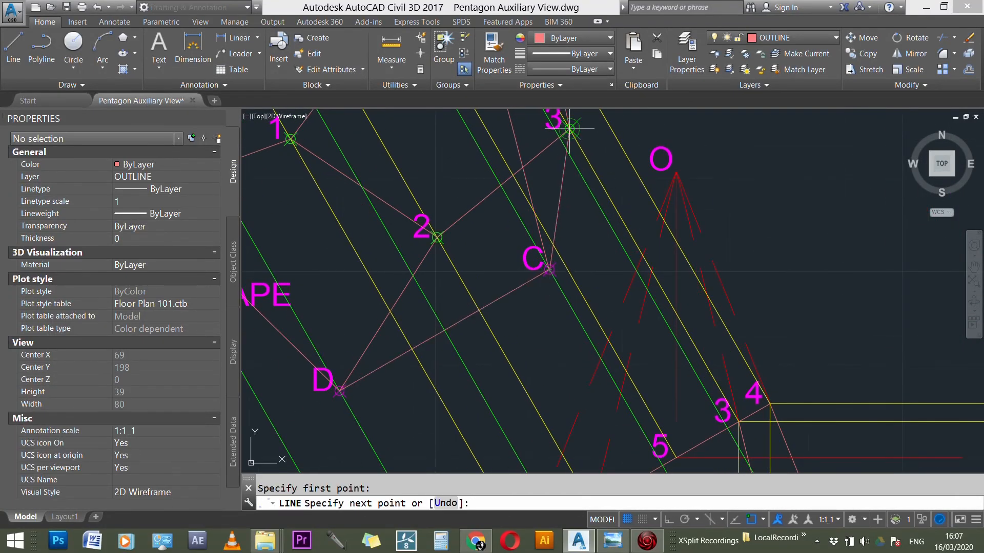
scroll(569, 128, "up", 2)
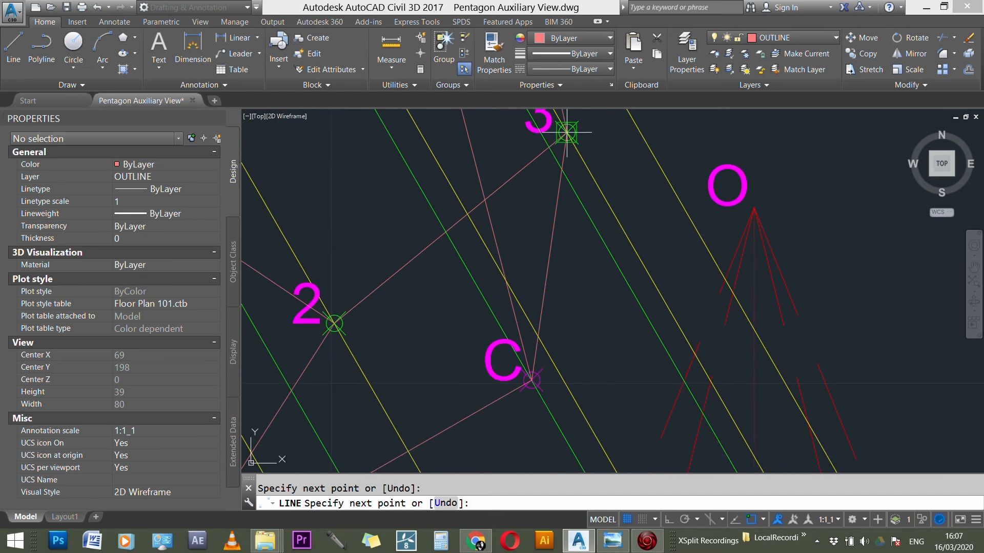
scroll(605, 230, "down", 4)
key("Escape")
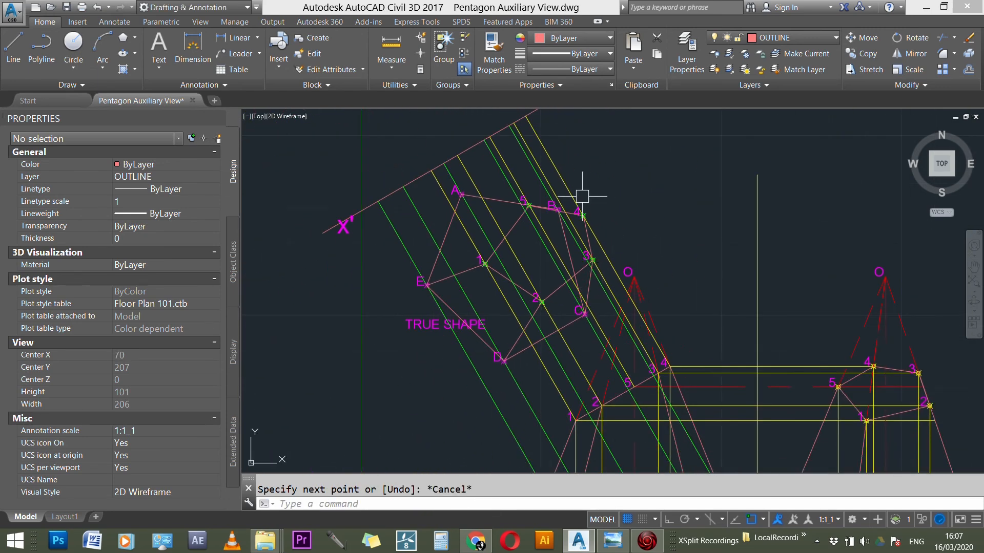
Step: Draw a line joining base corner B to point 4 of the cut face in the true shape view
scroll(582, 192, "down", 2)
scroll(581, 185, "up", 10)
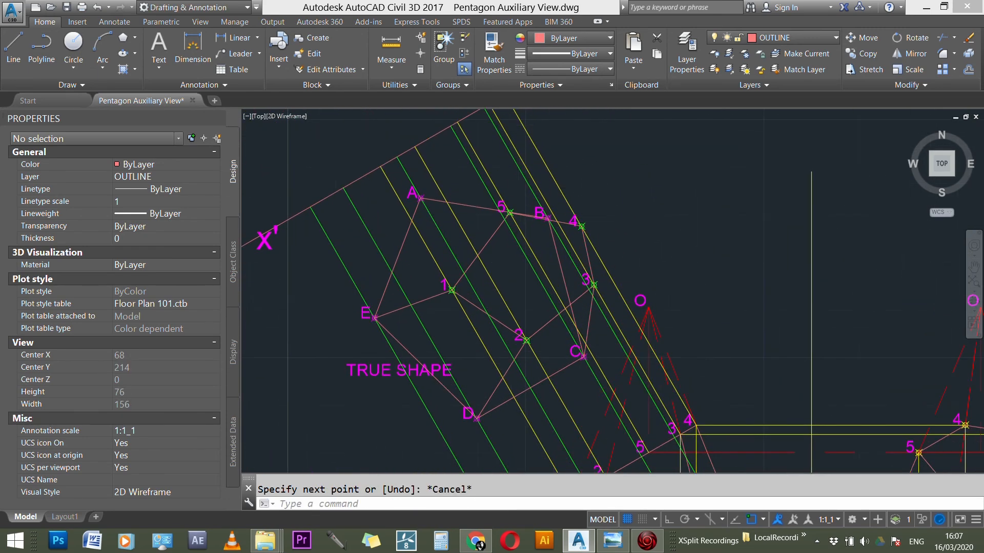
key("Return")
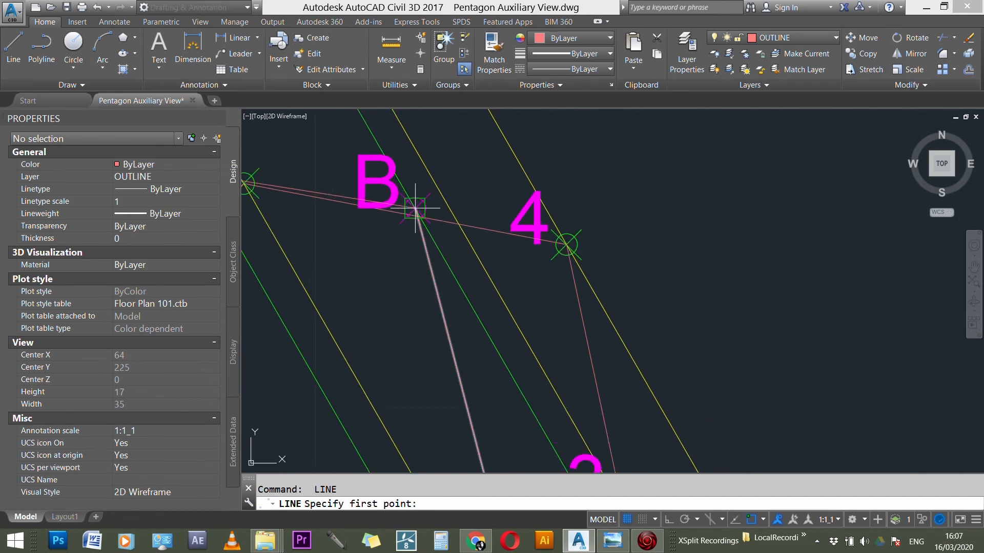
left_click(415, 208)
key("Escape")
scroll(689, 196, "down", 5)
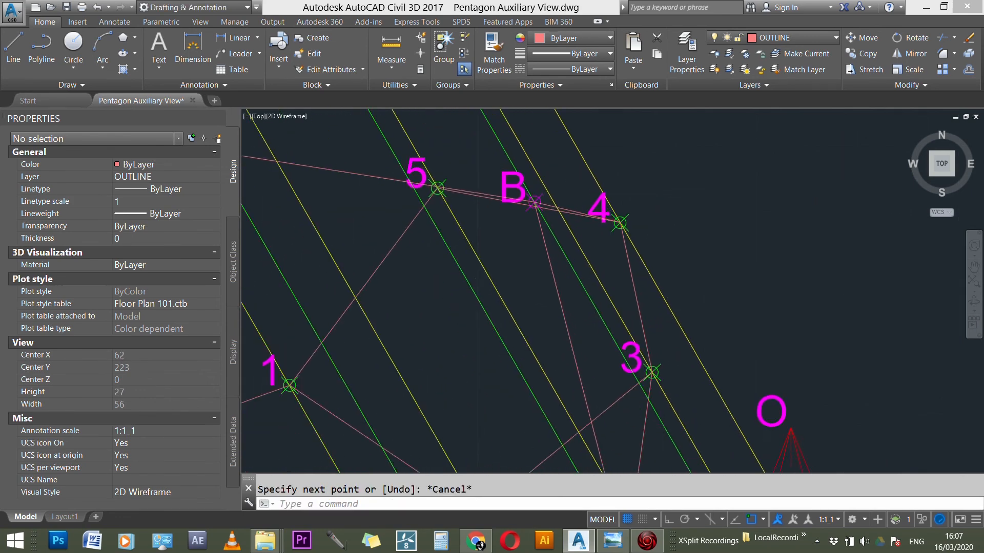
Step: Draw a line joining point 5 of the cut face to base corner A in the true shape view
scroll(620, 227, "up", 5)
scroll(620, 227, "down", 5)
scroll(632, 229, "up", 8)
key("Return")
left_click(634, 240)
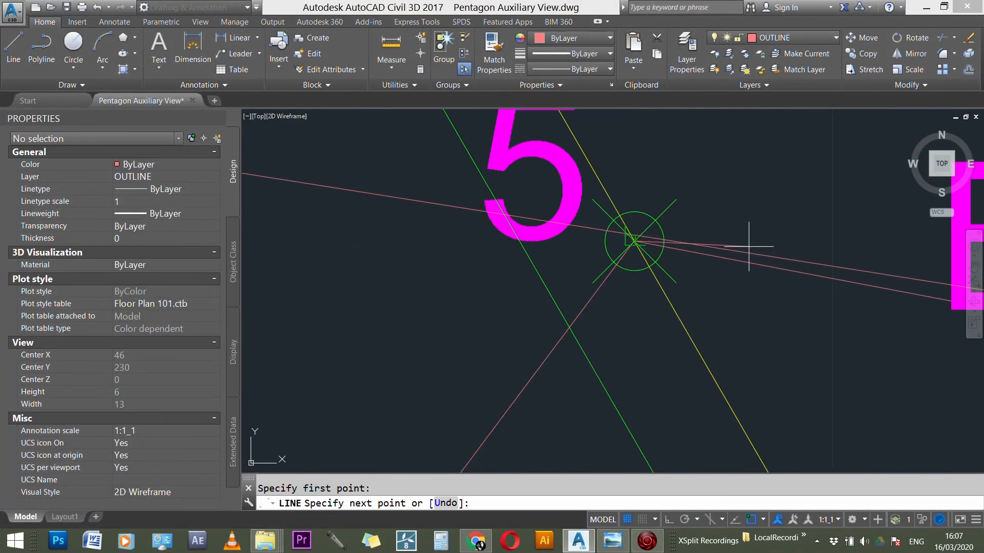
scroll(468, 198, "down", 4)
left_click(412, 202)
key("Escape")
scroll(516, 155, "down", 9)
scroll(518, 157, "down", 2)
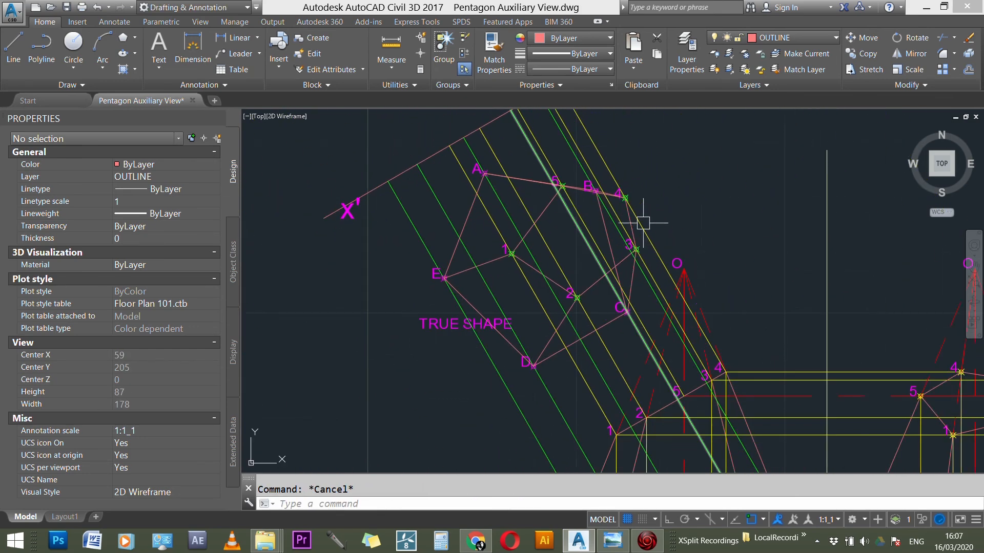
Step: Move base edge BC of the true shape view to the HIDDEN LINES layer
scroll(621, 224, "down", 2)
scroll(618, 227, "up", 4)
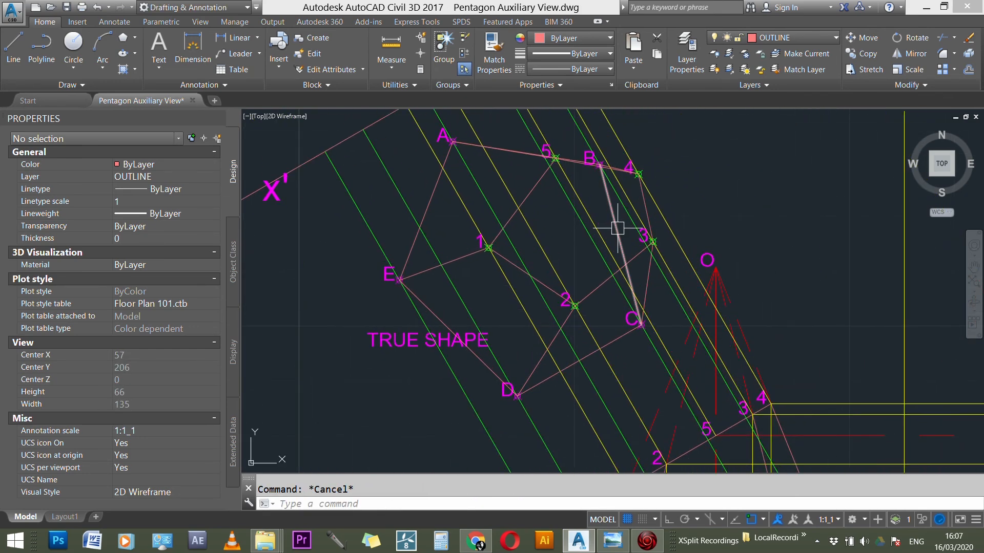
left_click(619, 226)
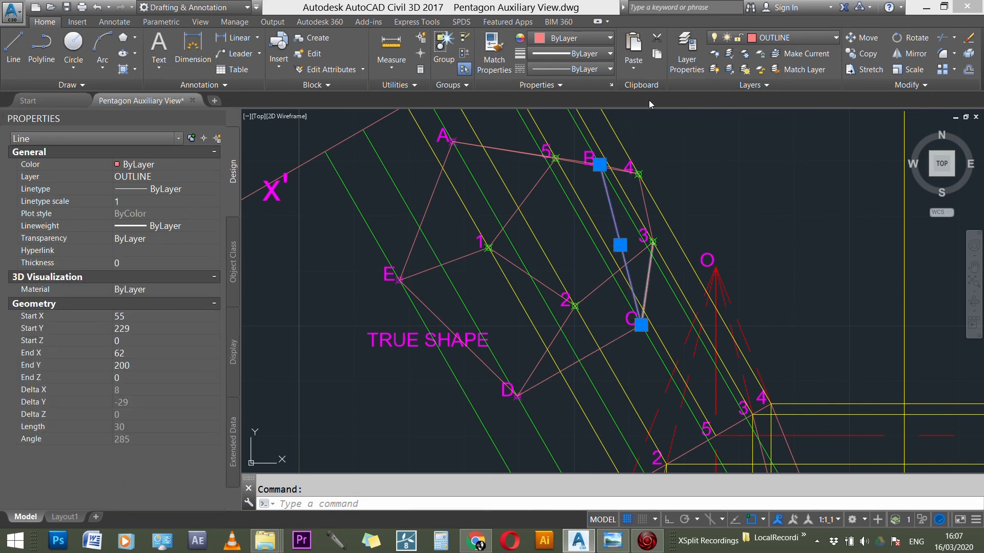
left_click(776, 37)
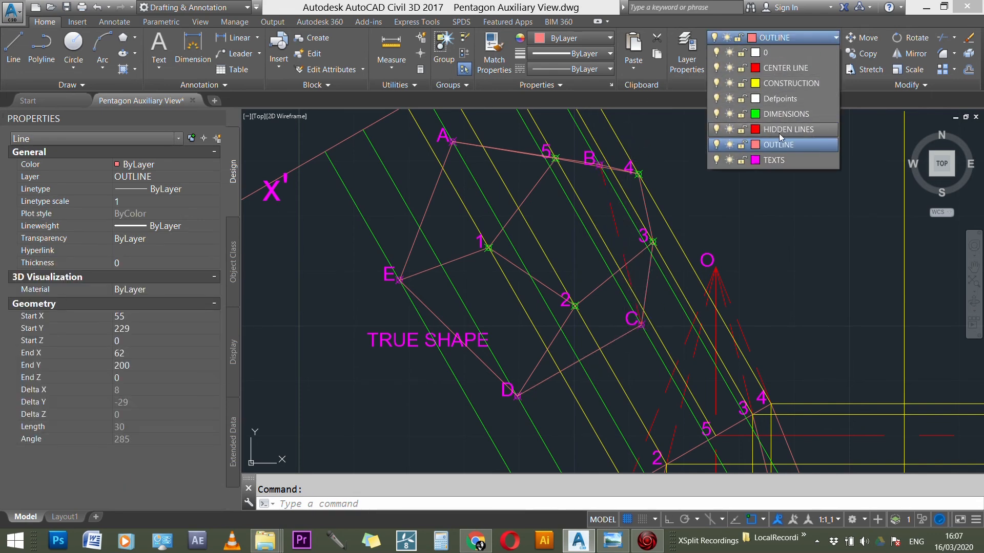
left_click(778, 130)
key("Escape")
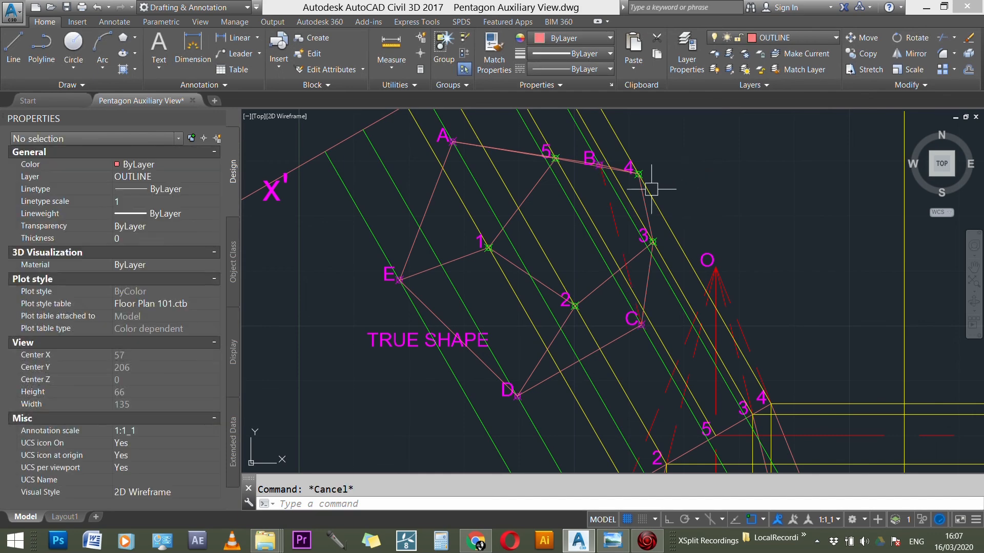
scroll(630, 195, "up", 6)
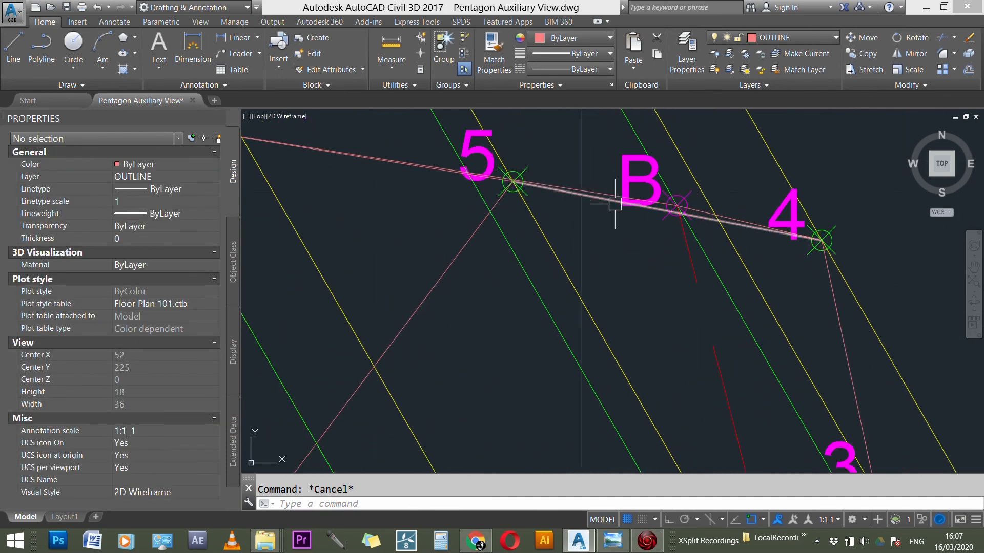
left_click(615, 208)
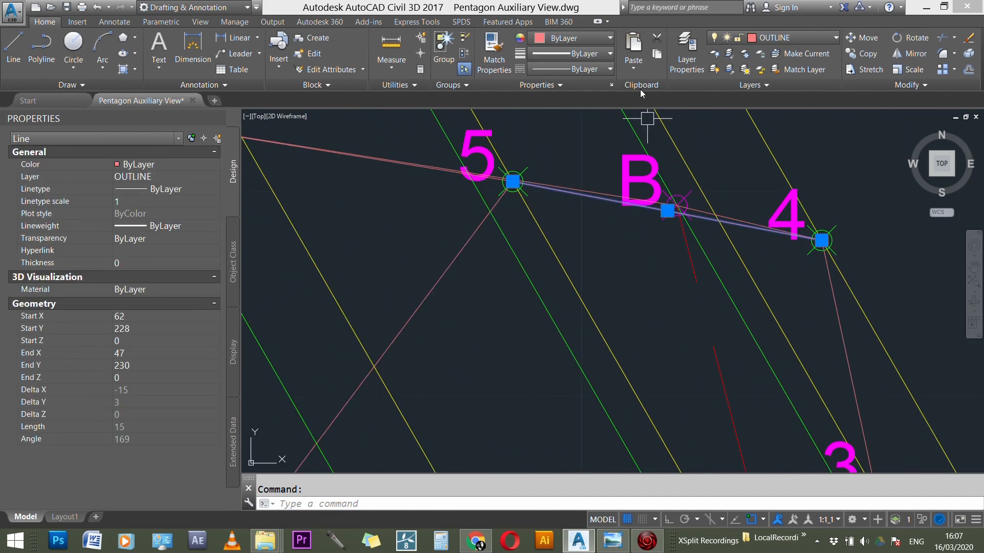
left_click(757, 38)
left_click(757, 38)
key("Escape")
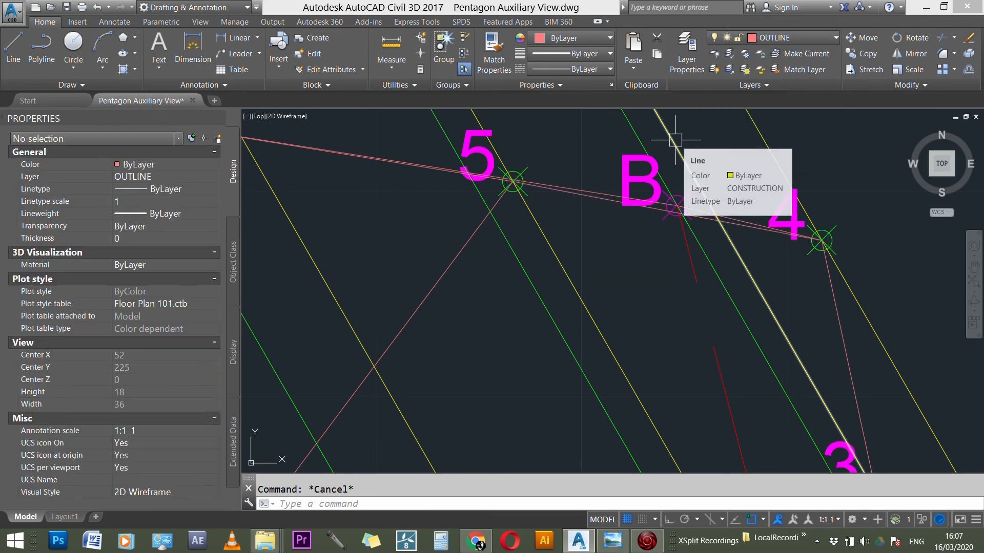
Step: Turn off the CONSTRUCTION and DIMENSIONS layers to leave only the finished views
scroll(674, 143, "down", 5)
scroll(676, 136, "down", 8)
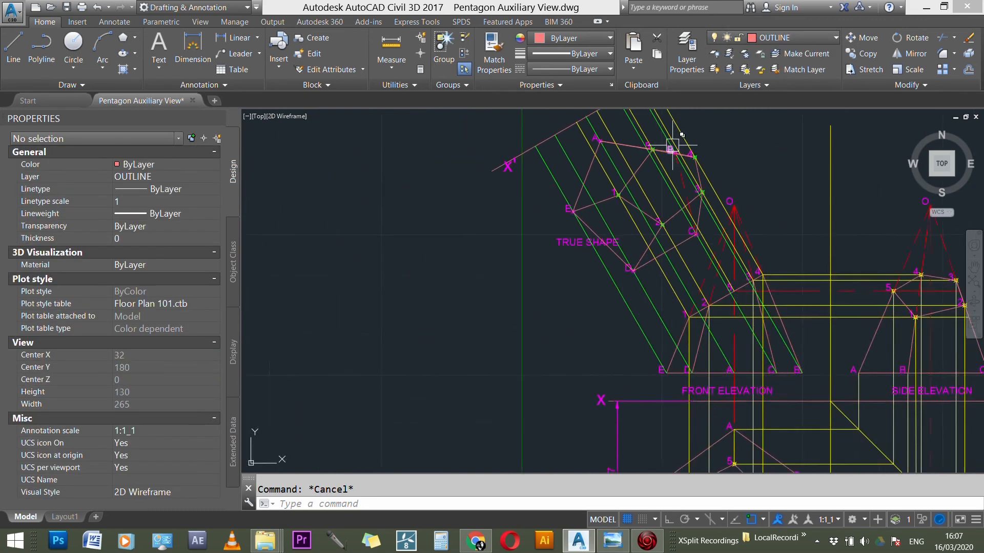
left_click(743, 39)
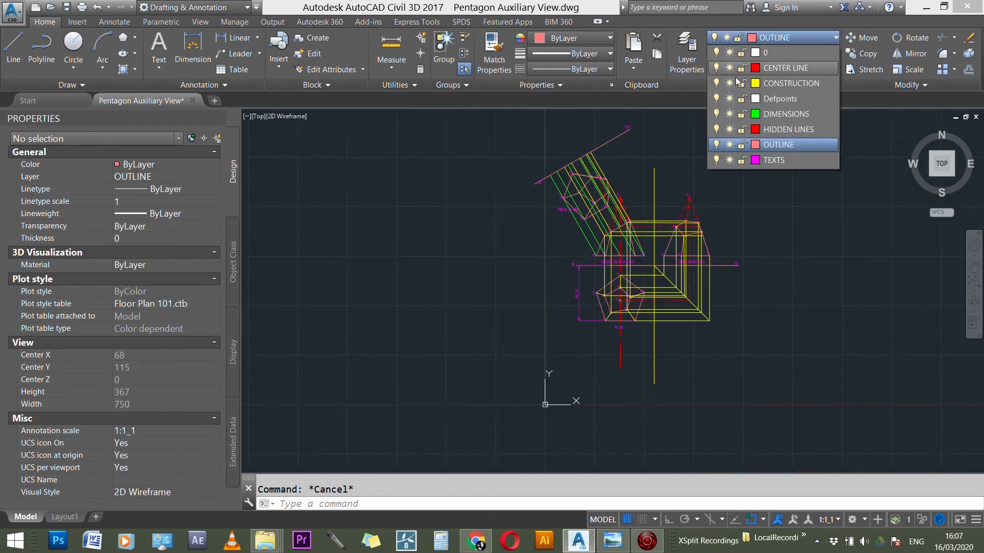
left_click(716, 83)
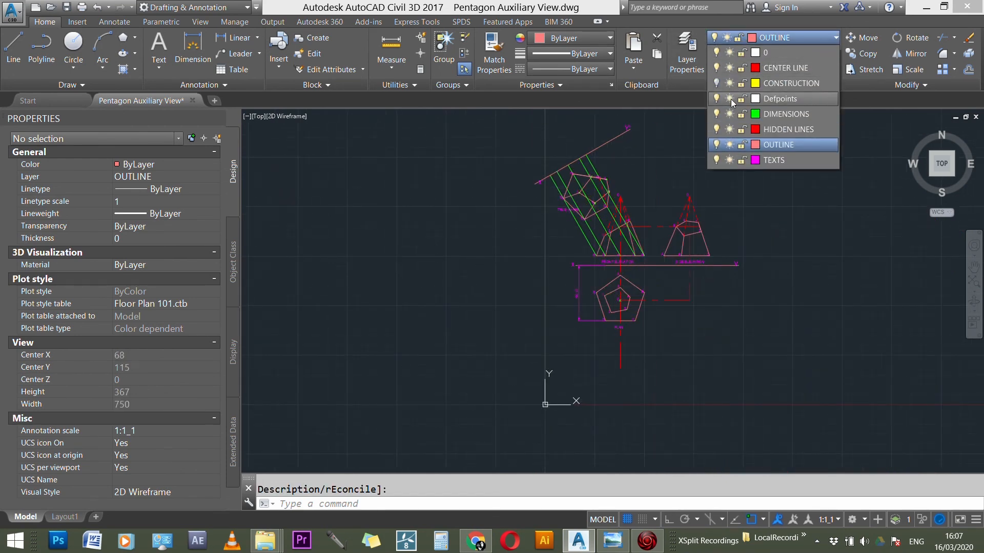
left_click(717, 113)
scroll(628, 154, "up", 8)
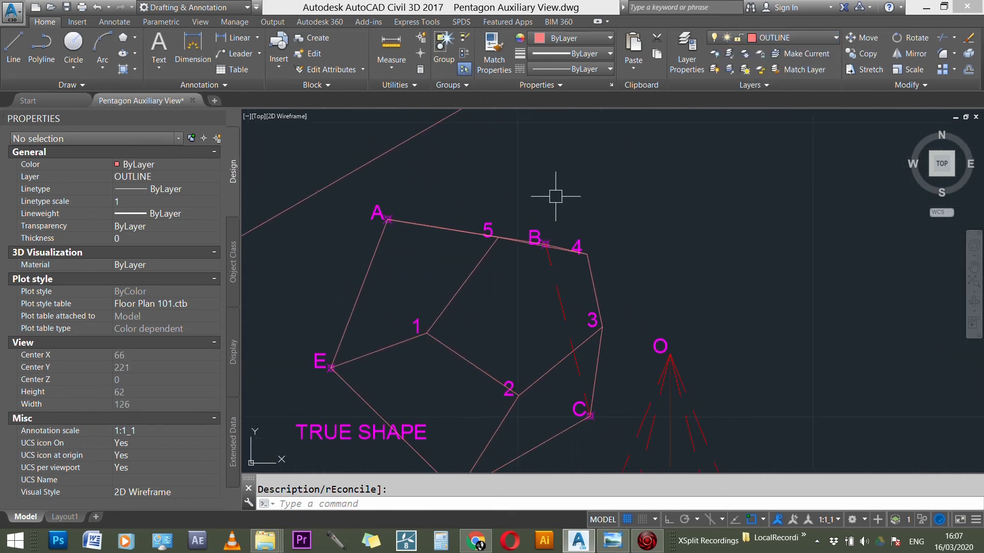
scroll(540, 187, "down", 1)
scroll(554, 282, "up", 1)
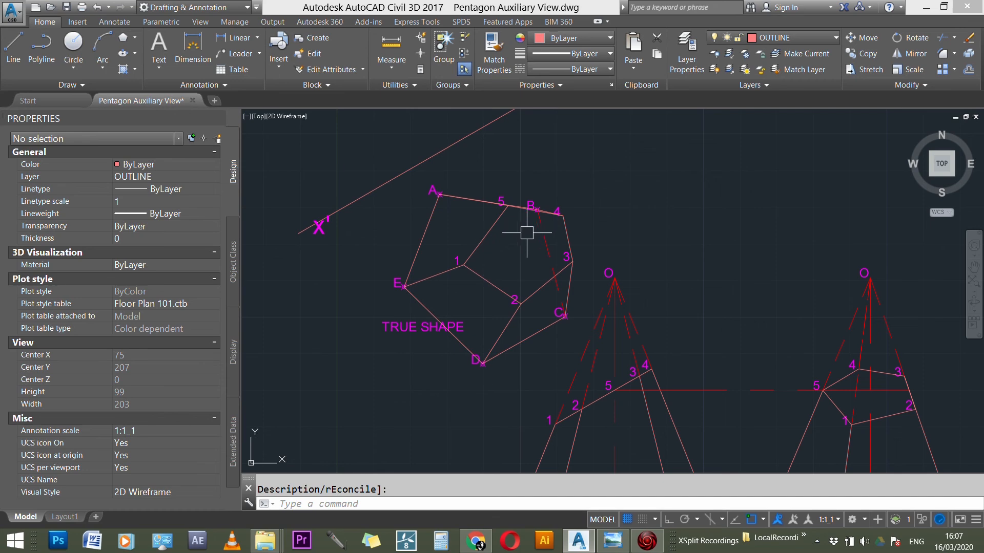
key("Return")
left_click(518, 248)
left_click(557, 236)
left_click(767, 56)
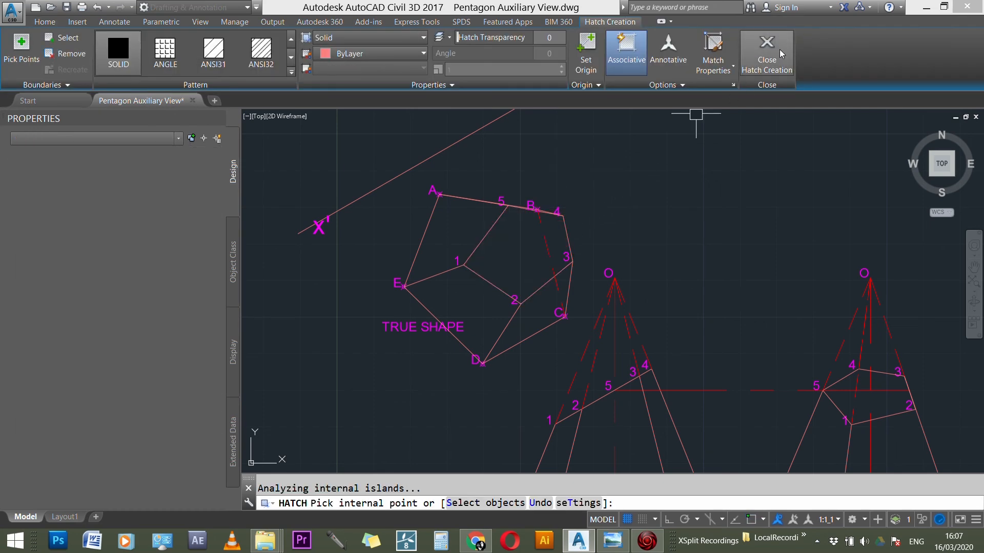
key("Escape")
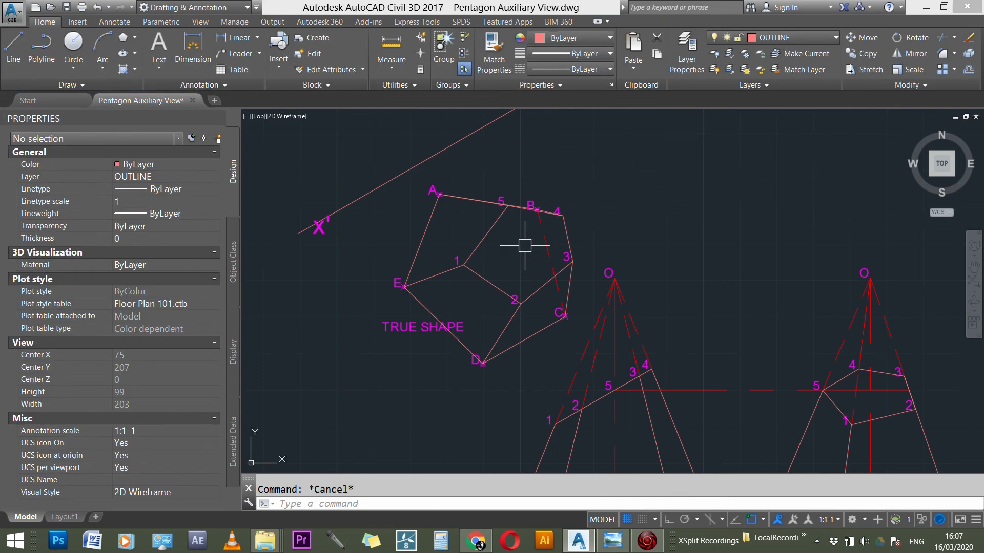
Step: Fill both parts of the cut face 1-2-3-4-5, on either side of hidden edge BC, with a SOLID hatch
type("H")
key("Return")
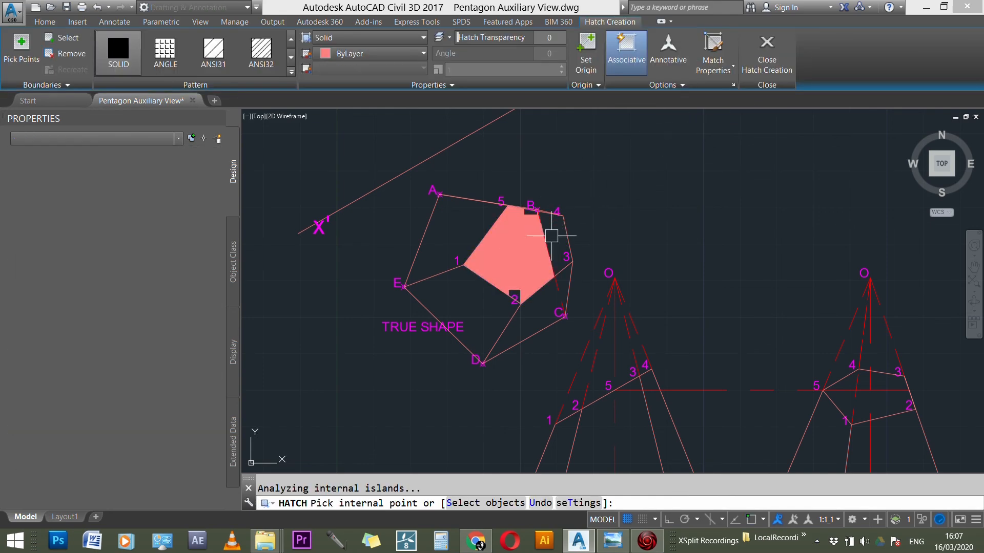
left_click(547, 238)
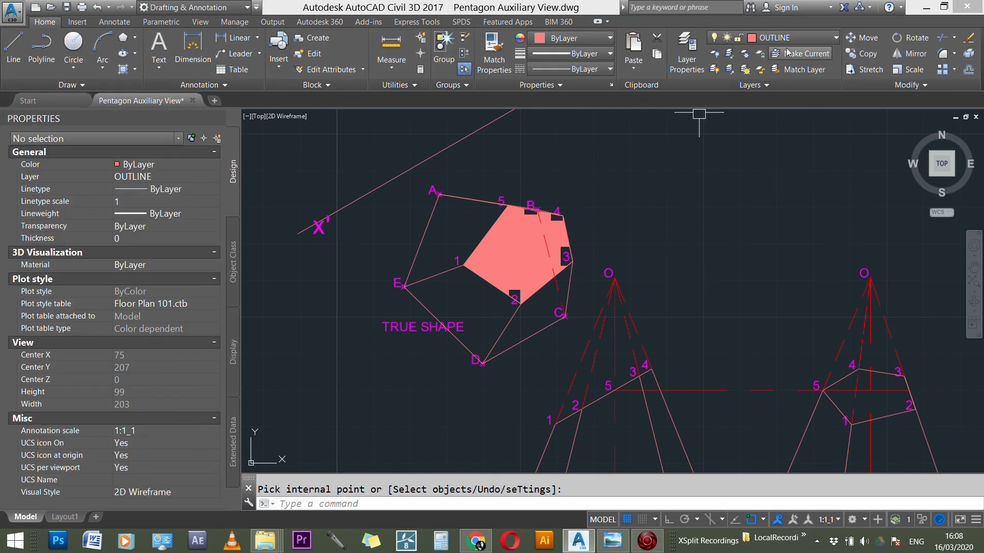
key("Escape")
left_click(508, 255)
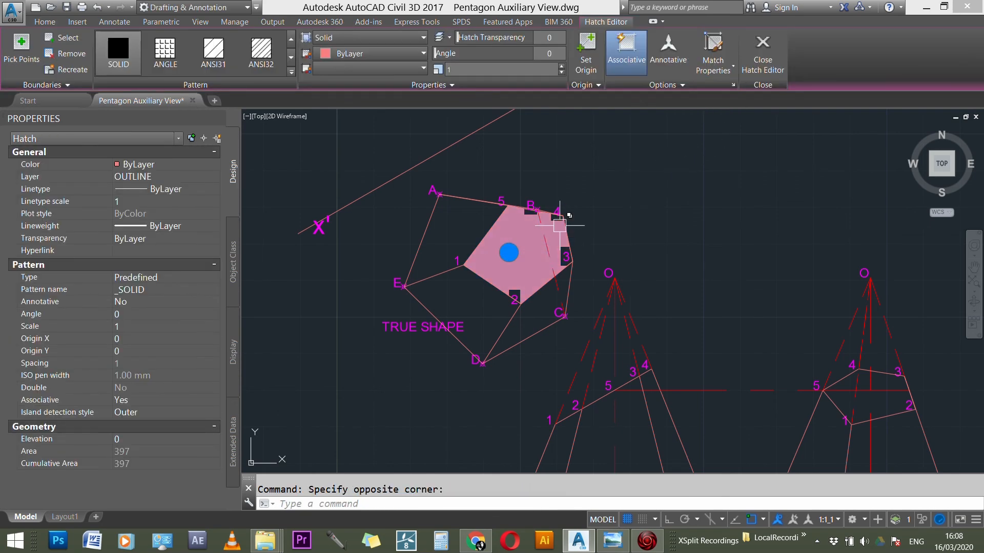
left_click(557, 232)
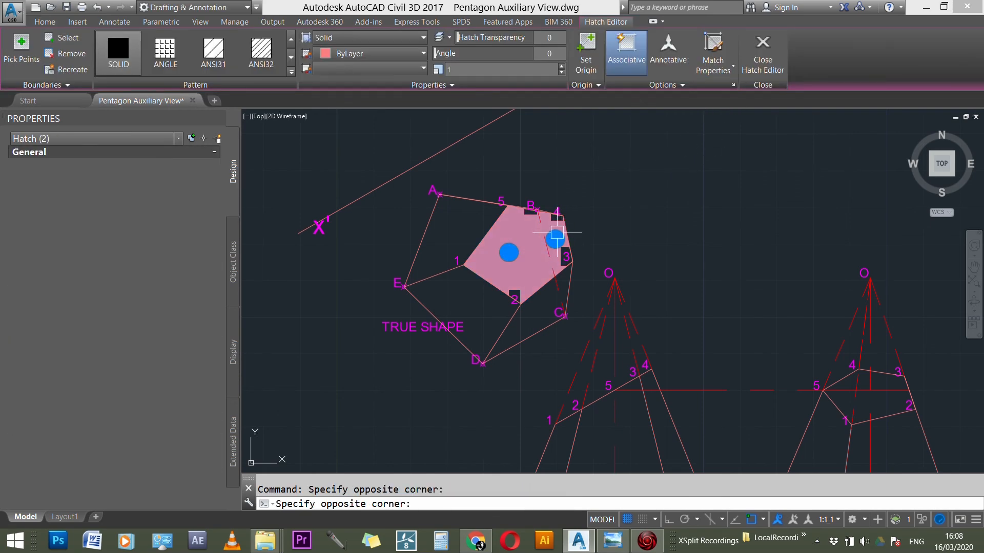
left_click(772, 51)
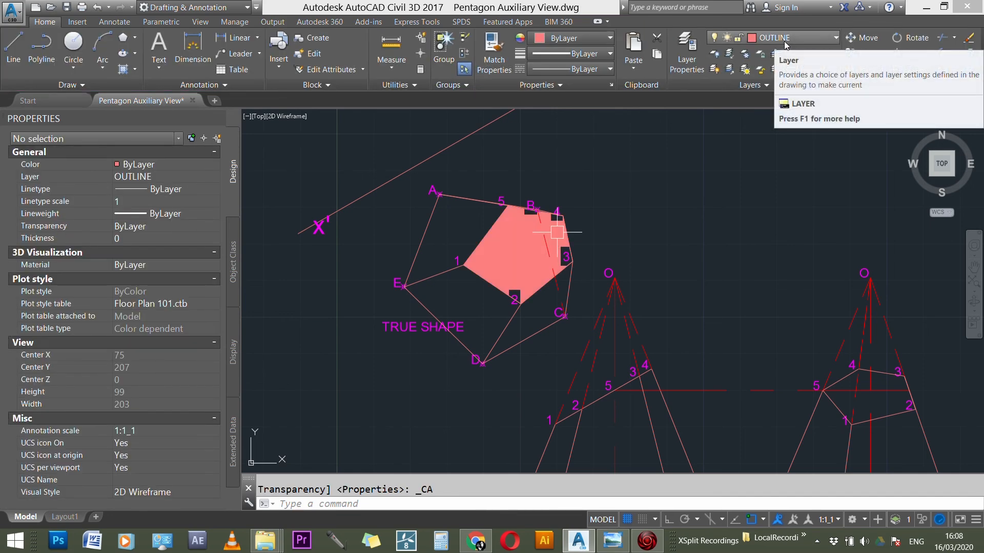
Step: Make layer 0 current and draw a diagonal sample line in the empty space between the true shape and the side elevation
left_click(784, 42)
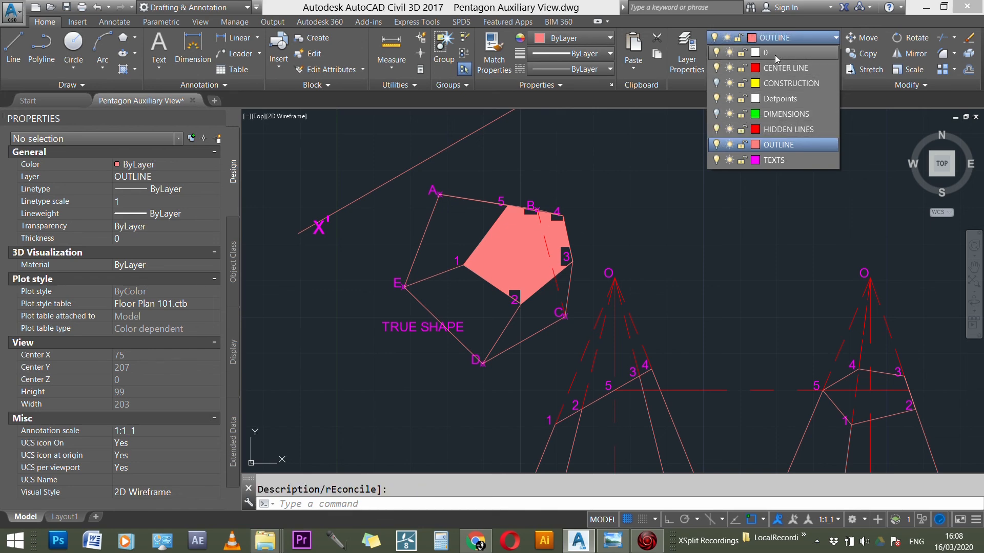
left_click(771, 53)
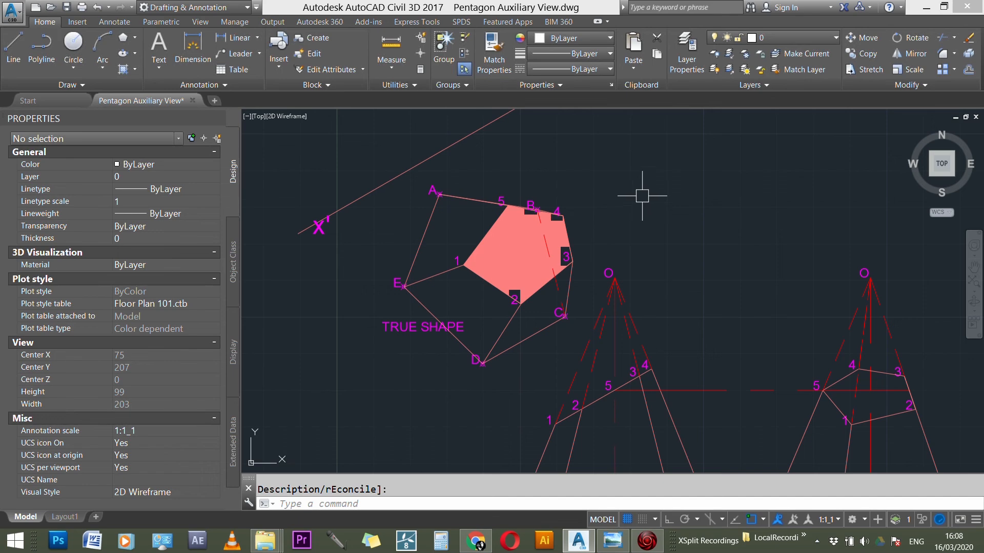
key("Escape")
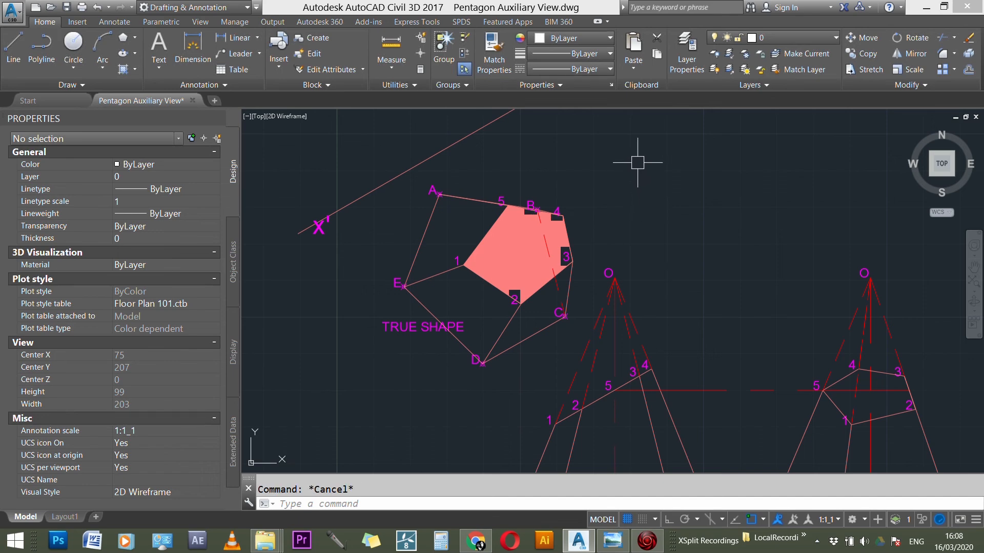
type("l")
key("Return")
left_click(641, 142)
left_click(734, 230)
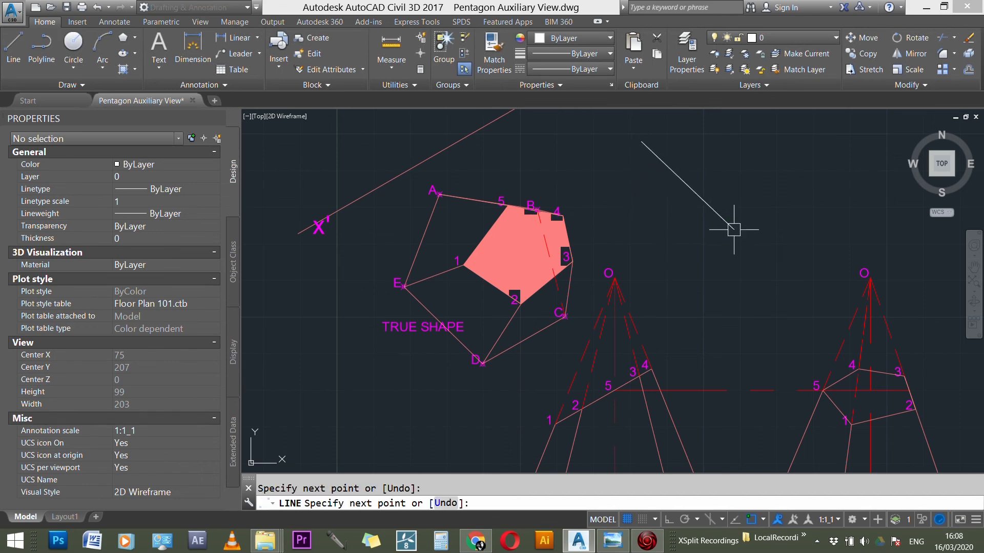
key("Escape")
Step: Match the diagonal sample line's properties to both solid hatch parts of the true shape's cut face
type("MA")
key("Return")
left_click(681, 180)
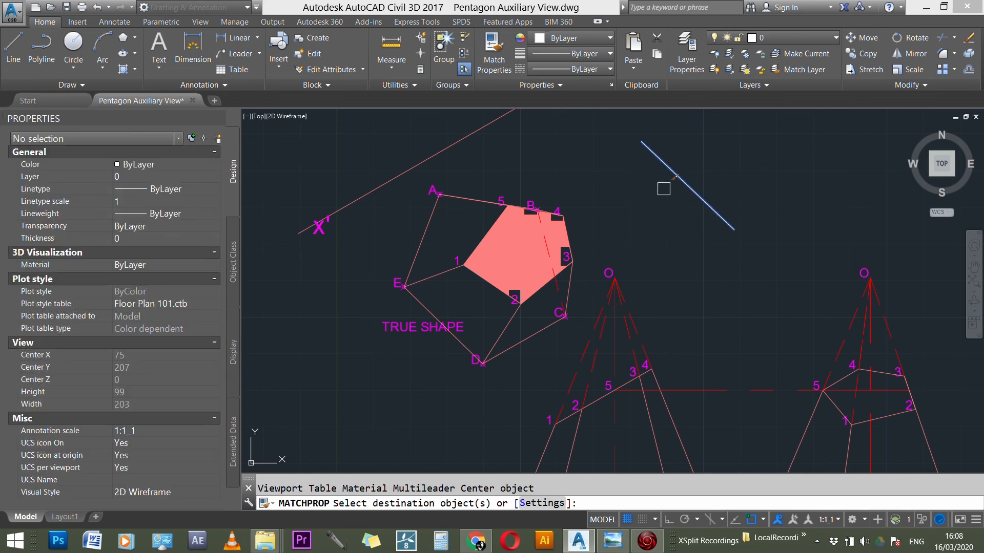
left_click(492, 243)
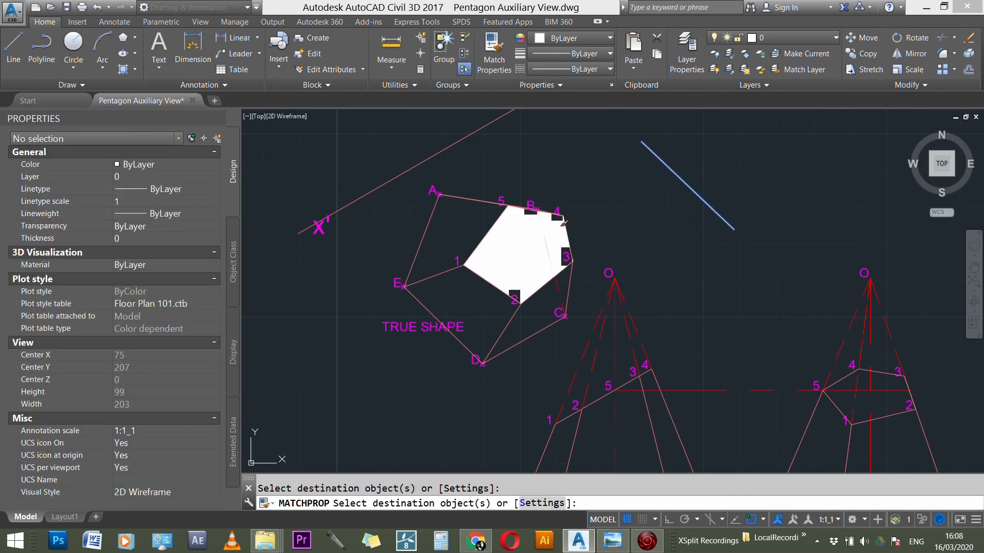
key("Escape")
Step: Change the larger hatch part of the true shape's cut face to the JIS_WOOD pattern
left_click(492, 246)
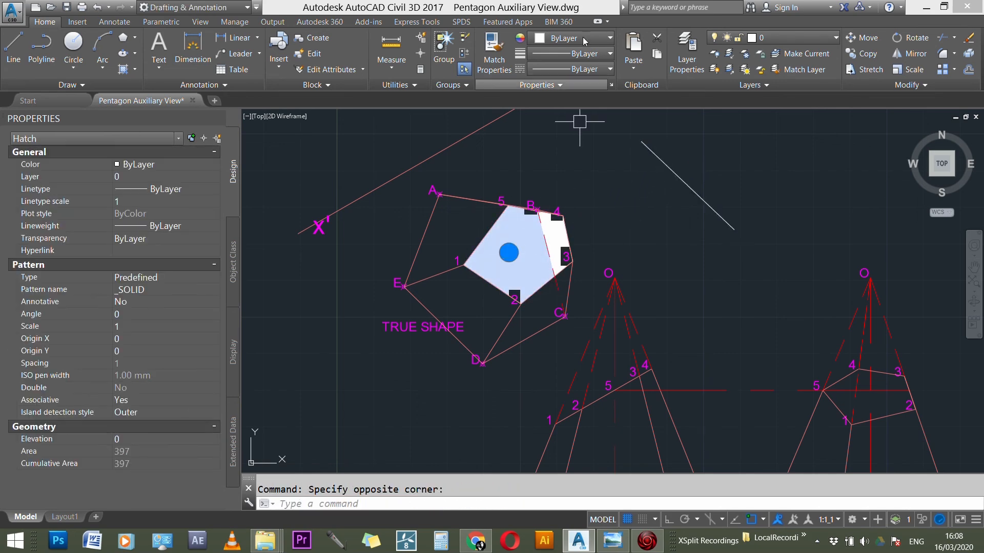
left_click(292, 73)
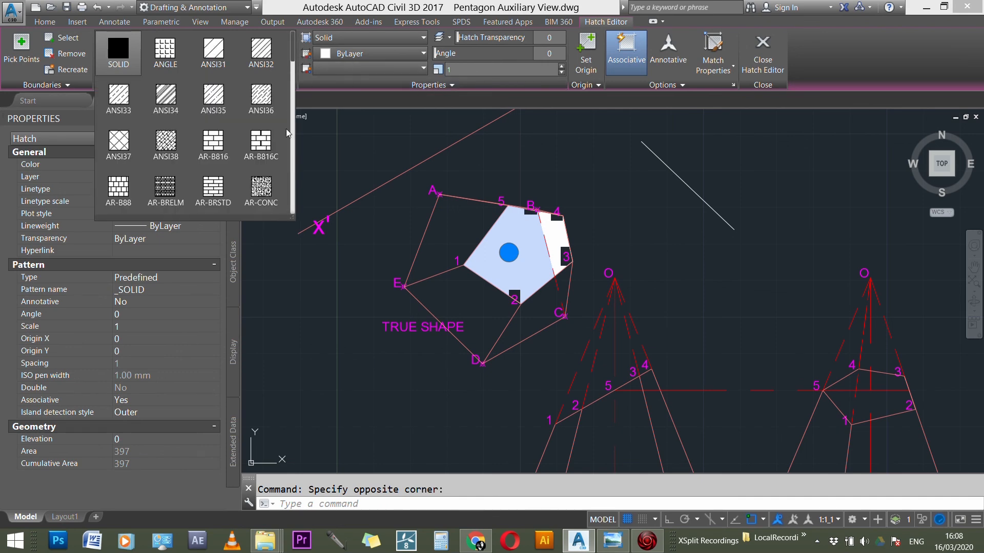
mouse_move(292, 59)
left_mouse_down()
mouse_move(298, 198)
mouse_move(297, 181)
left_mouse_up()
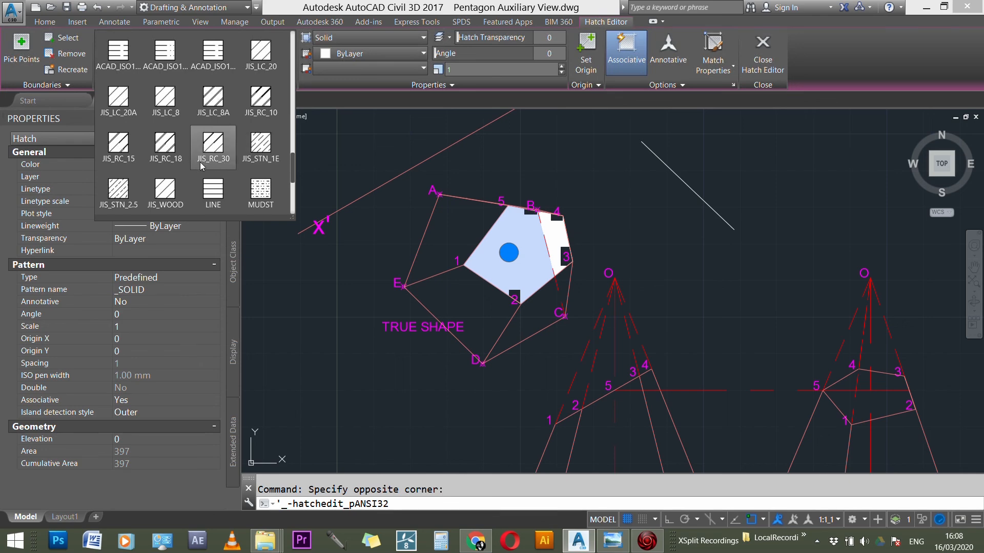
left_click(165, 191)
key("Escape")
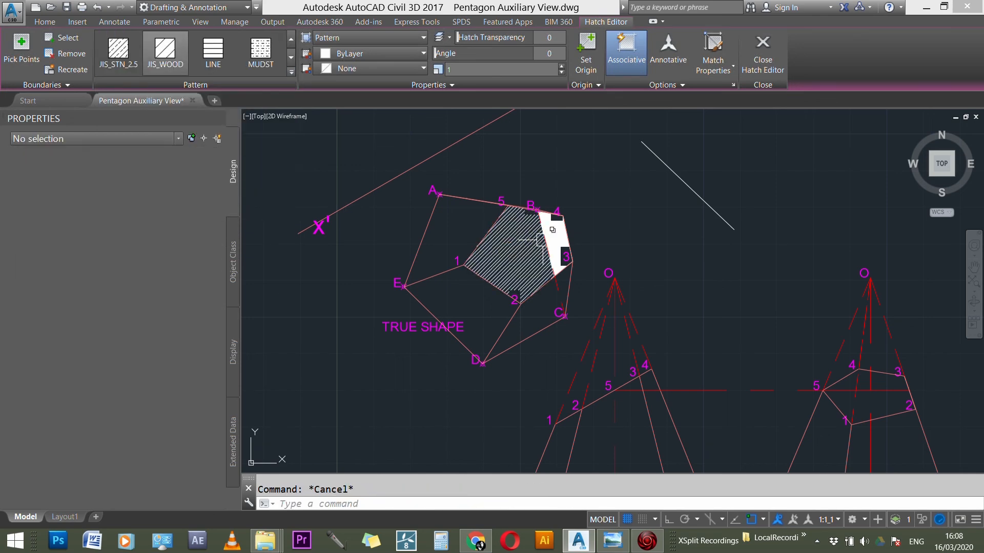
Step: Match the JIS_WOOD hatch onto the smaller solid part of the cut face, beyond hidden edge BC
type("ma")
key("Return")
left_click(544, 235)
scroll(548, 240, "up", 2)
left_click(555, 236)
key("Escape")
Step: Delete the diagonal sample line beside the true shape
left_click(771, 153)
key("Delete")
scroll(599, 259, "down", 5)
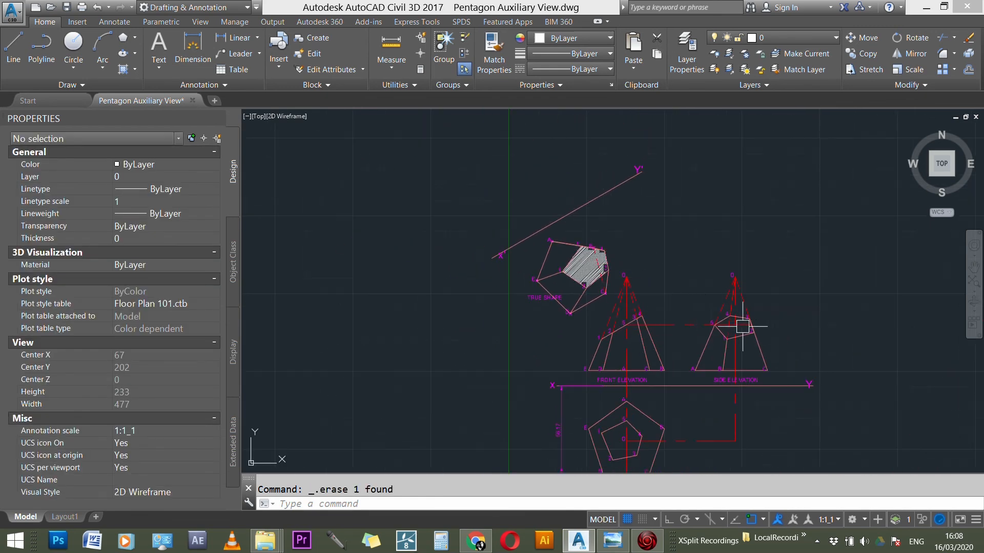
Step: Fill all parts of cut face 1-2-3-4-5 in the plan, on every side of the center lines, with a SOLID hatch
type("h")
key("Return")
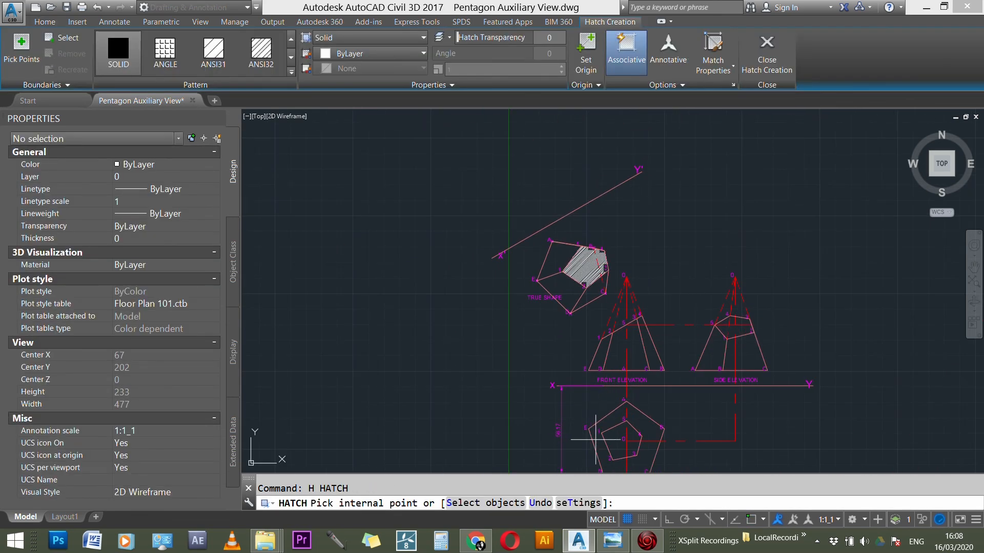
left_click(623, 439)
key("Return")
scroll(629, 446, "up", 3)
key("Return")
left_click(633, 424)
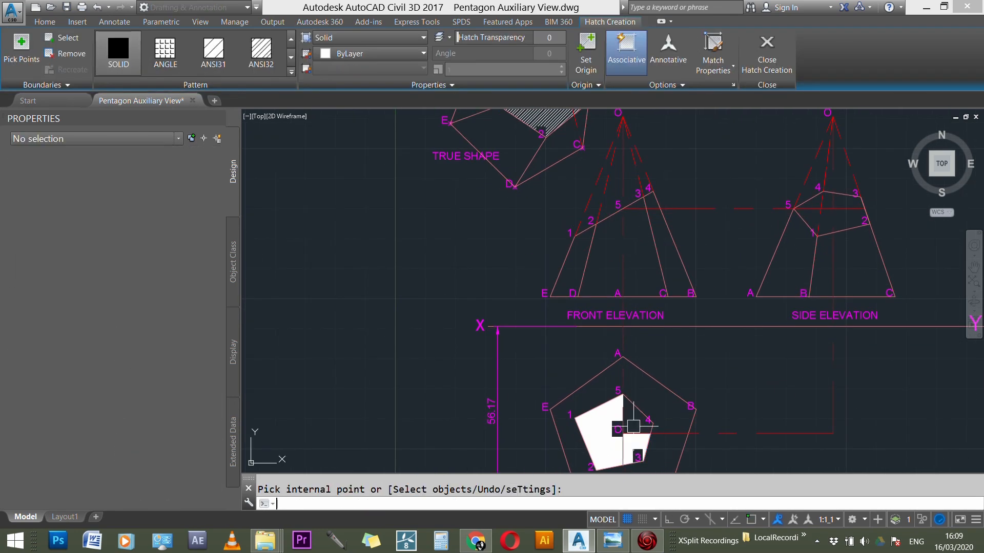
key("Return")
key("Return")
left_click(634, 419)
scroll(563, 426, "down", 3)
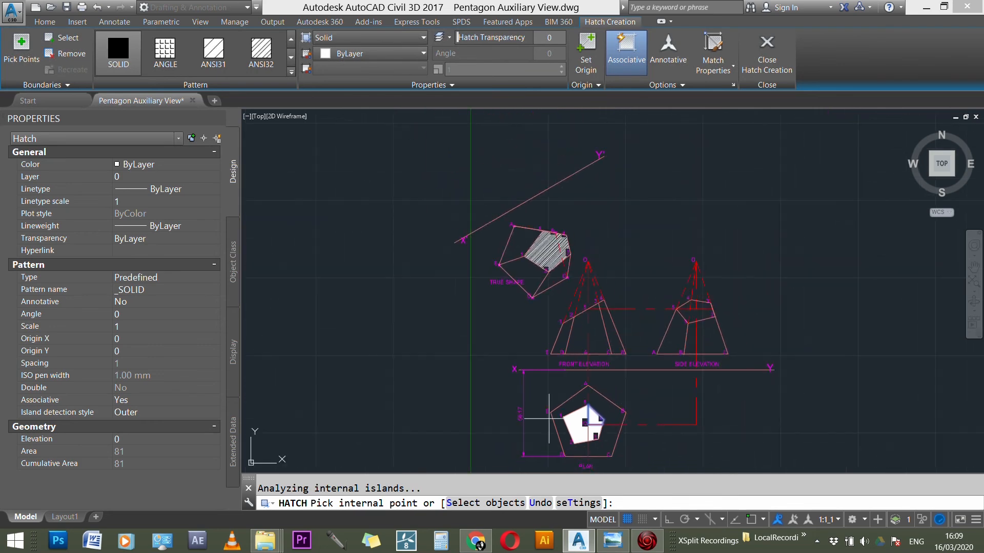
key("Return")
Step: Fill the lower parts of the side elevation's cut face, on both sides of the vertical axis, with a SOLID hatch
scroll(690, 307, "up", 5)
key("Return")
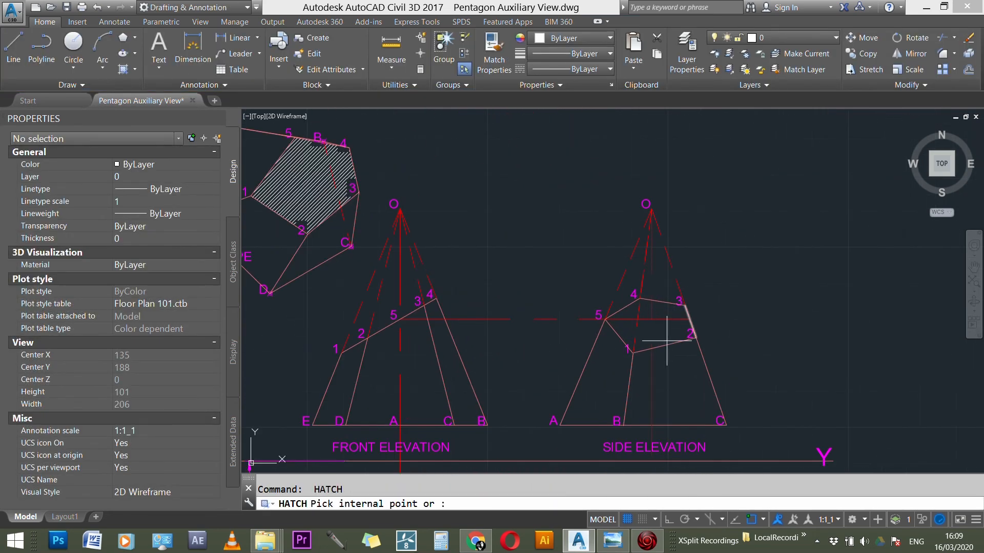
left_click(664, 333)
scroll(653, 335, "up", 3)
key("Return")
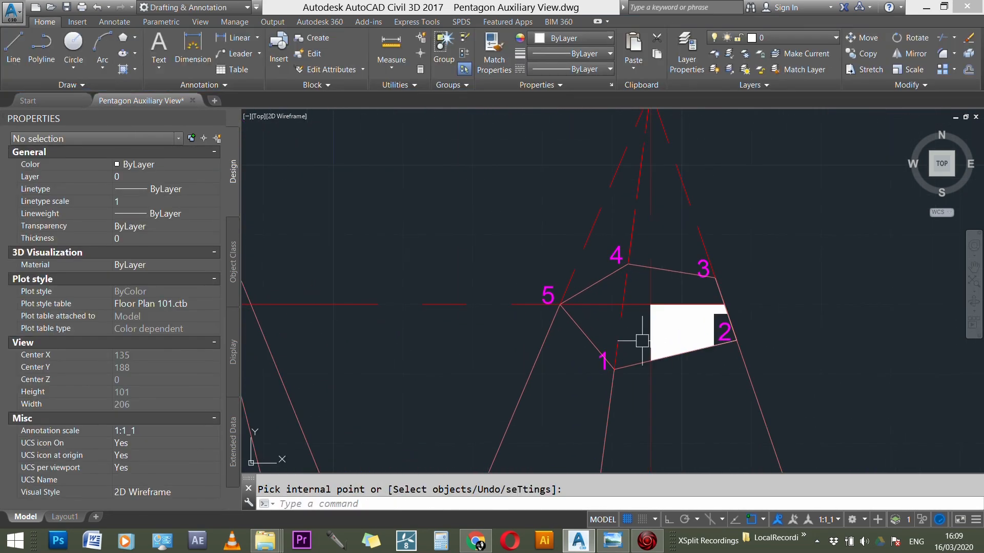
key("Return")
left_click(636, 335)
key("Return")
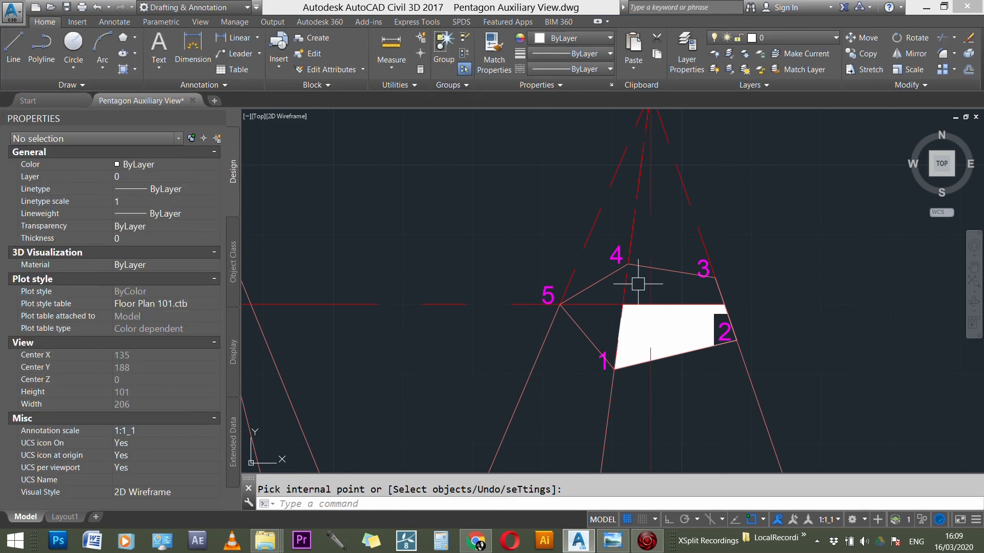
Step: Try to hatch the part of the side elevation's cut face near point 5, and undo the hatches made in that view
key("Return")
left_click(589, 352)
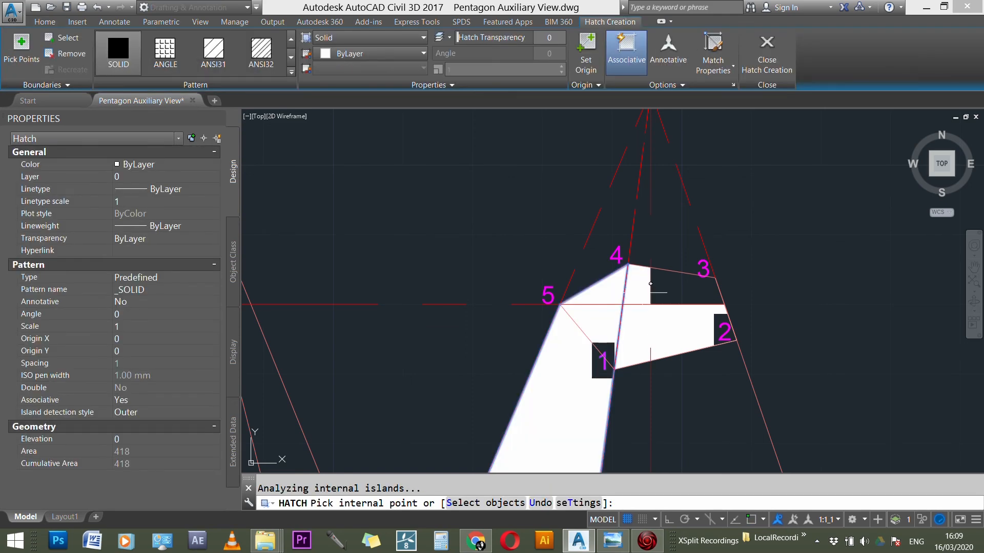
scroll(644, 291, "down", 3)
key("ctrl+z")
scroll(634, 302, "up", 3)
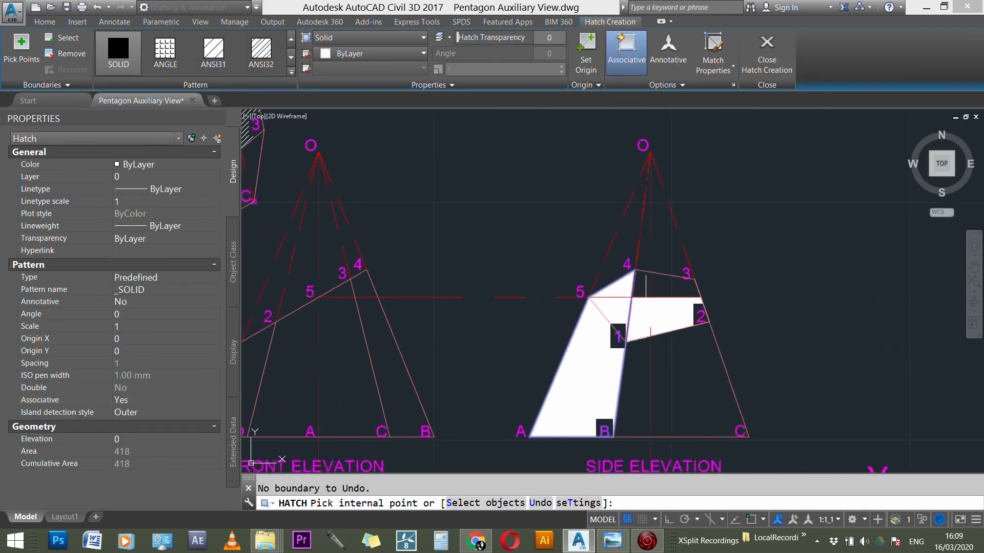
key("Escape")
scroll(642, 294, "up", 3)
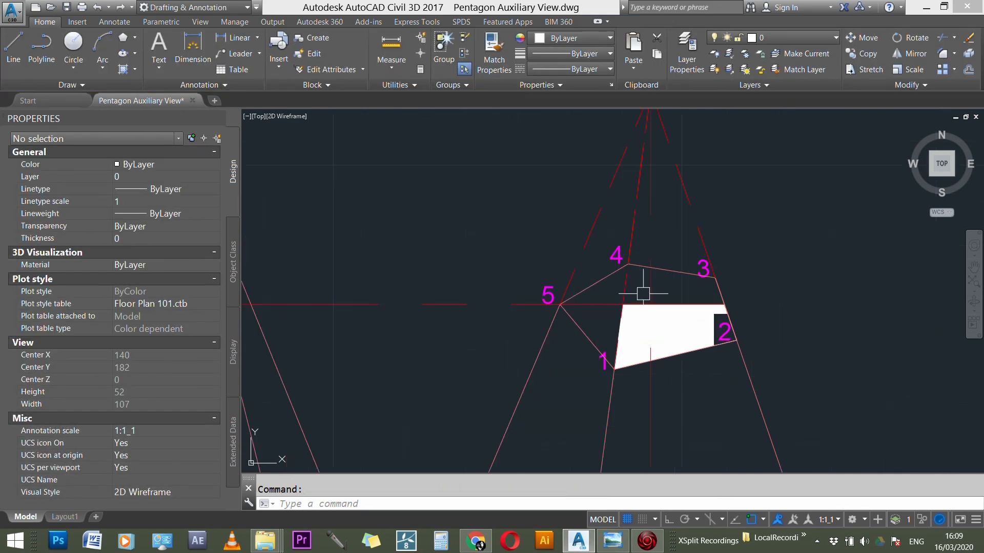
scroll(639, 288, "down", 3)
key("Escape")
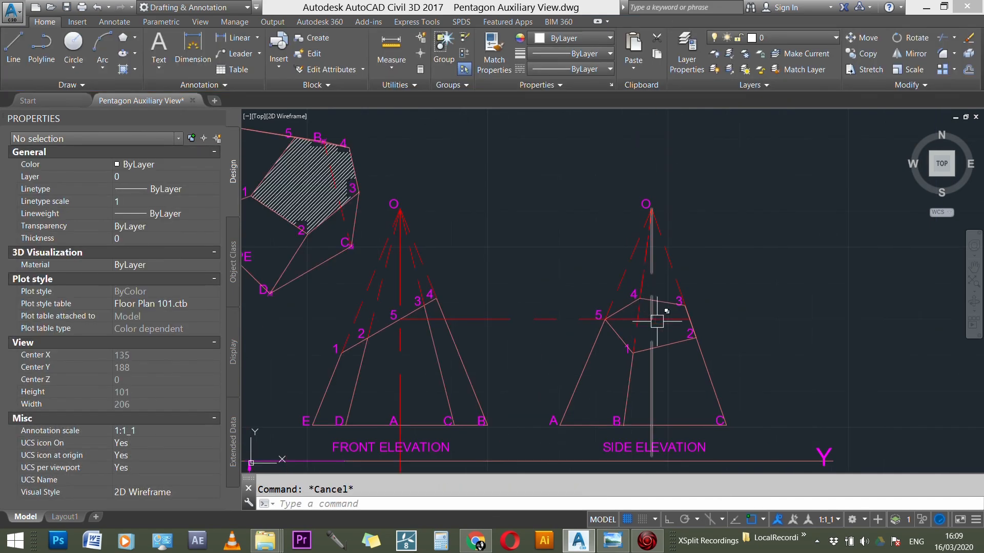
Step: Fill the four parts of the side elevation's cut face between line 4-1 and edge 2-3 with a SOLID hatch
type("h")
key("Return")
left_click(666, 320)
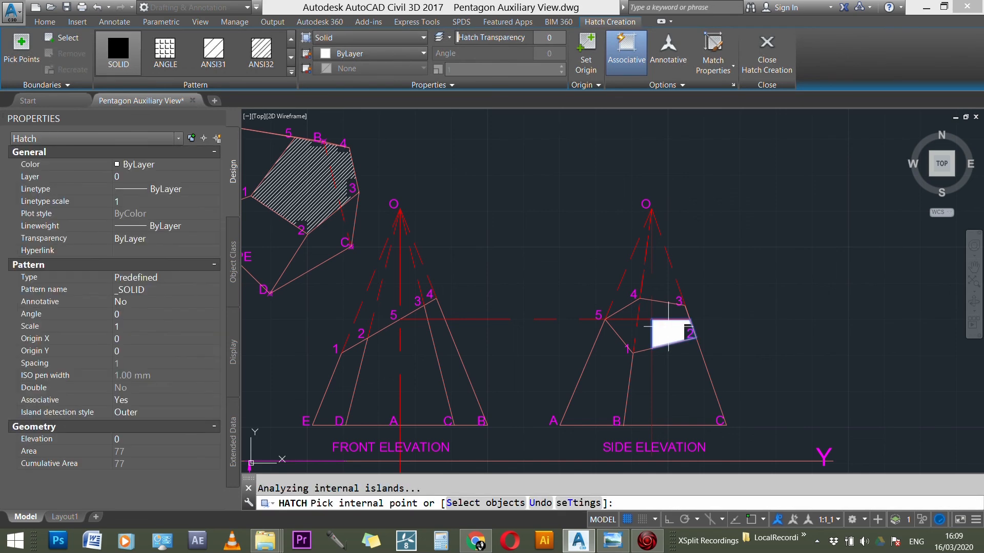
left_click(671, 318)
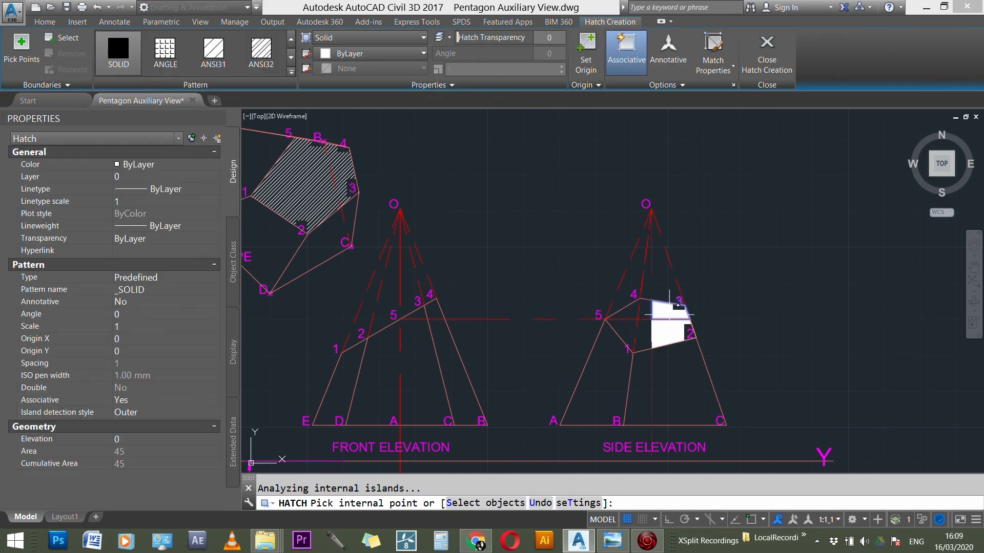
key("Return")
key("Return")
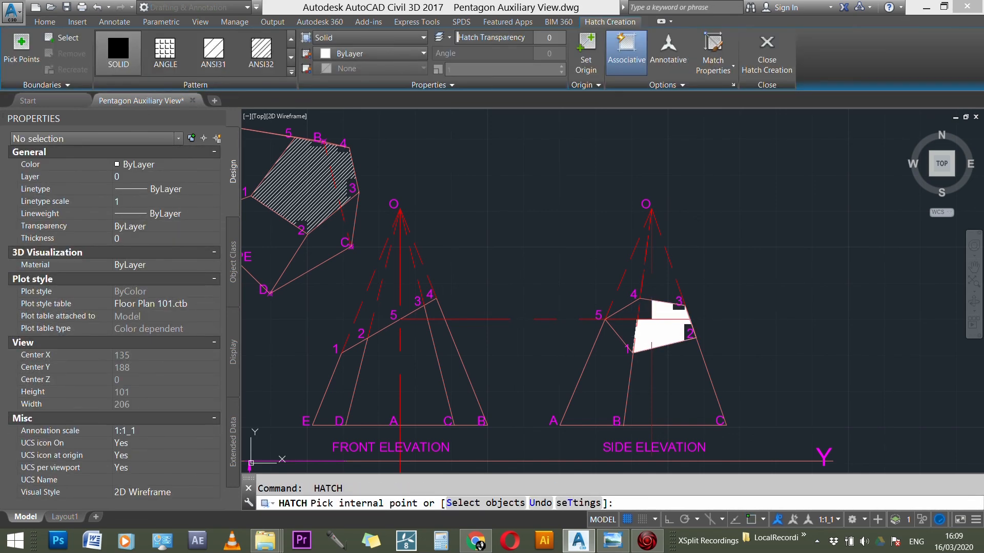
left_click(643, 336)
key("Return")
scroll(646, 307, "up", 4)
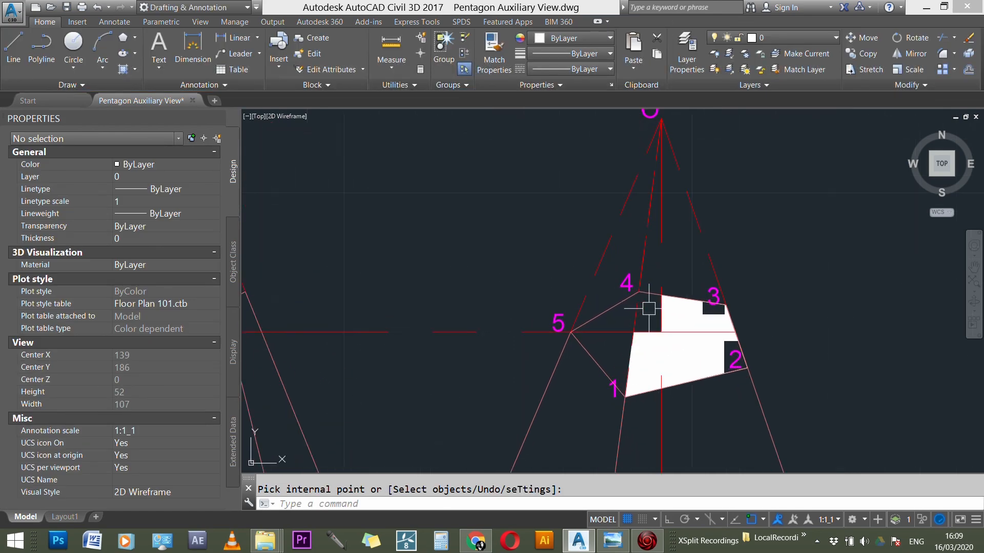
key("Return")
left_click(648, 308)
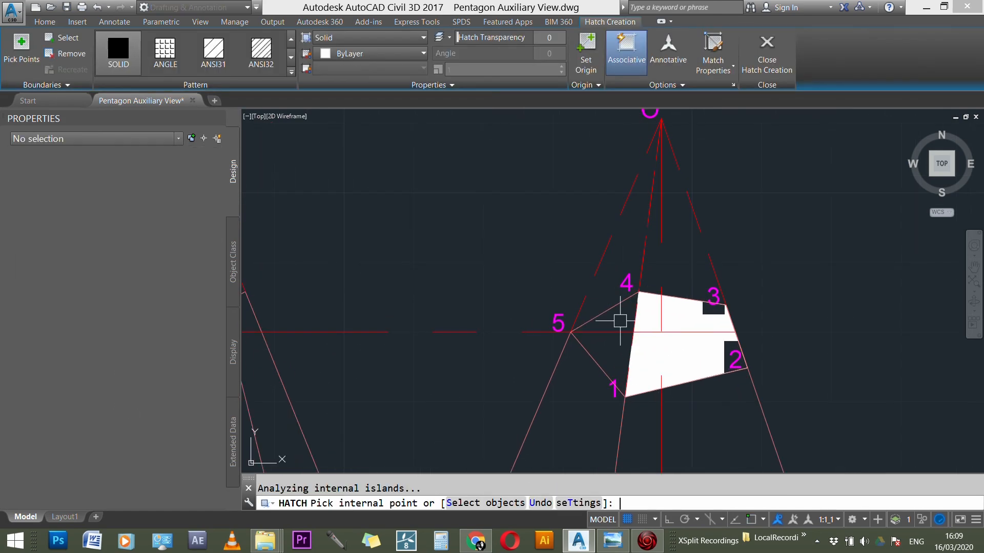
key("Return")
key("Return")
Step: Try to hatch the remaining triangular part 4-5-1 of the side elevation's cut face
left_click(636, 307)
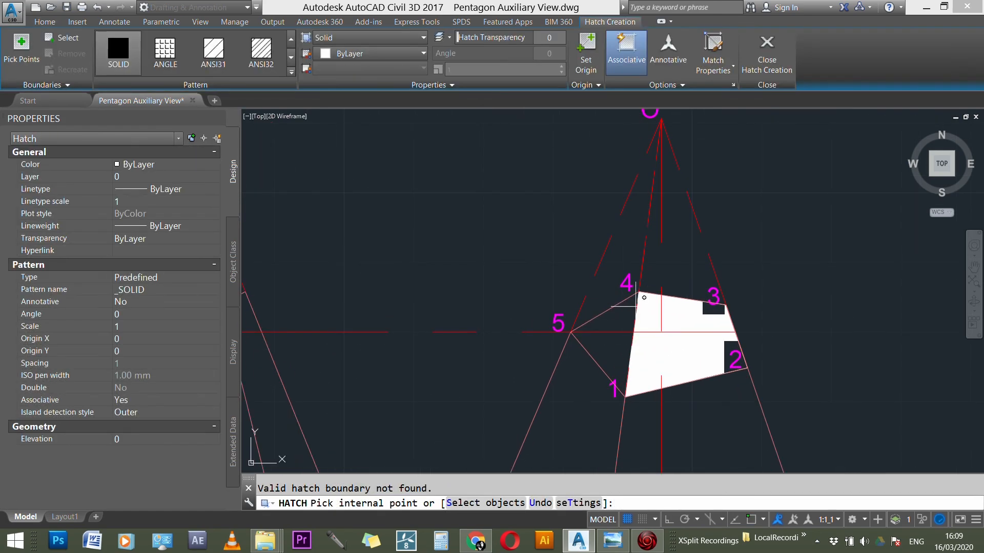
scroll(614, 323, "down", 2)
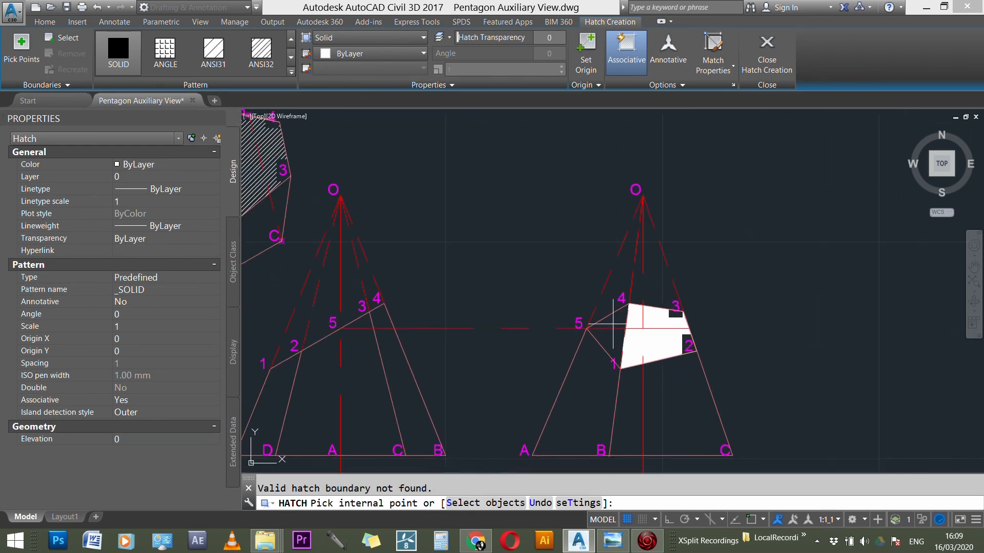
key("Return")
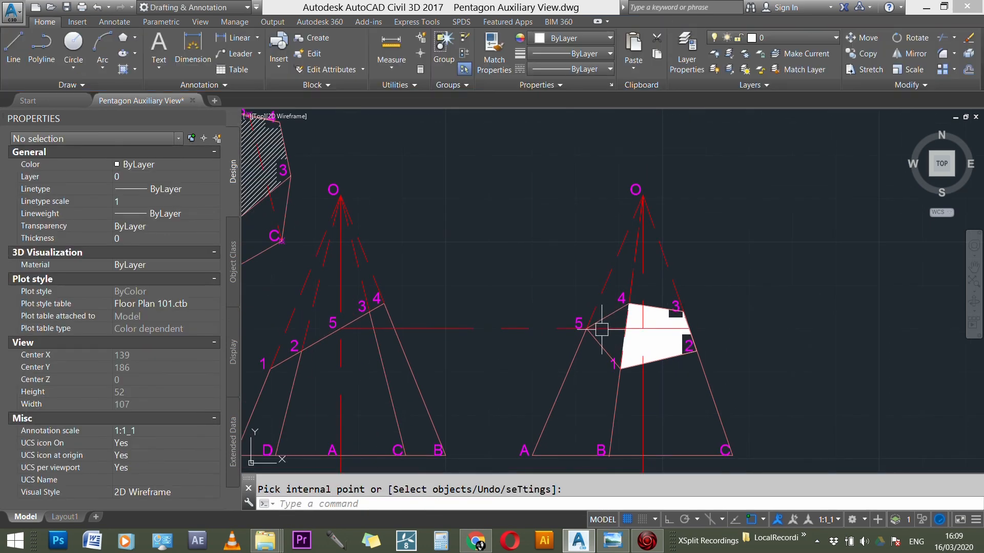
key("Return")
left_click(615, 321)
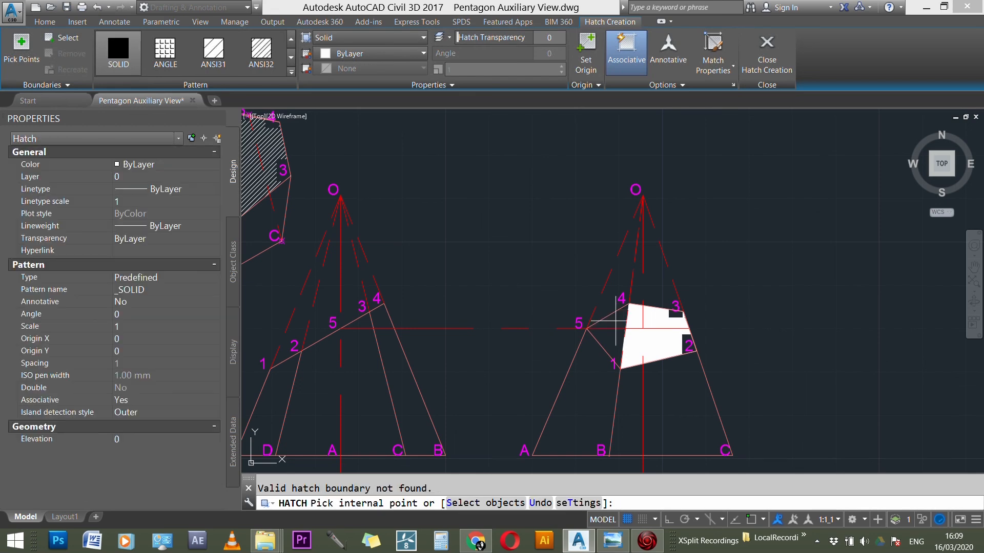
left_click(767, 52)
Step: Match the side elevation's solid cut-face hatches to the line hatch of the true shape with Match Properties
scroll(799, 264, "down", 3)
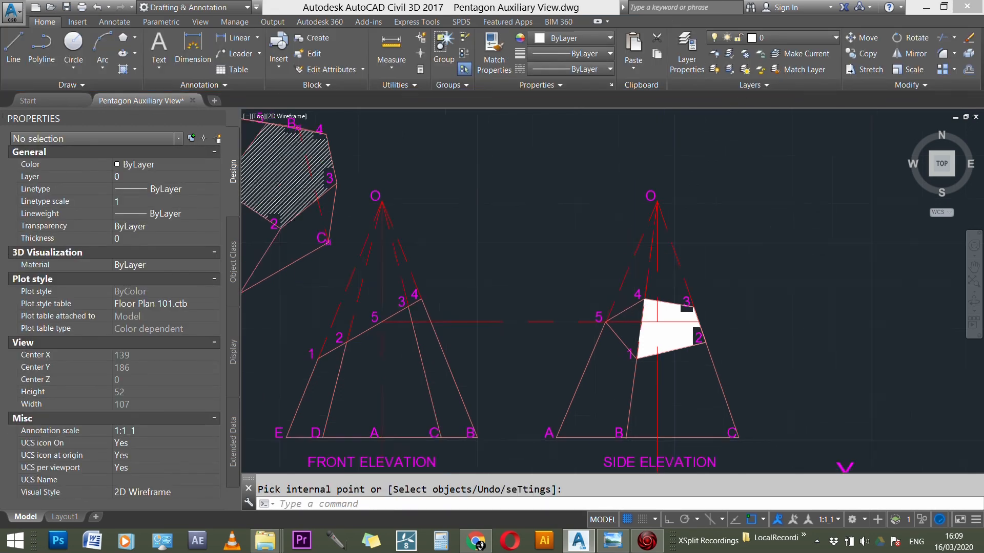
scroll(799, 264, "down", 3)
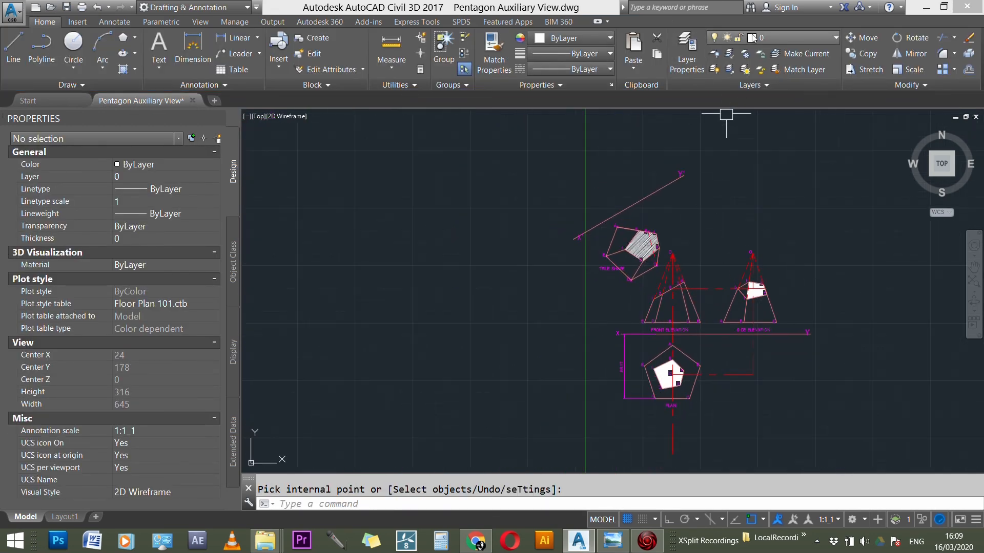
scroll(666, 243, "up", 3)
type("ma")
key("Return")
scroll(578, 242, "up", 2)
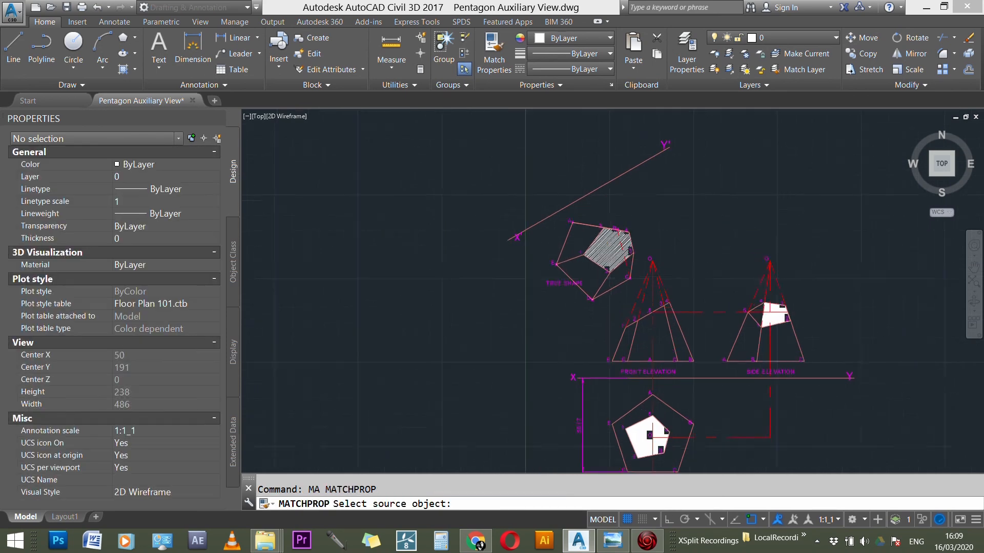
left_click(578, 242)
scroll(903, 372, "up", 4)
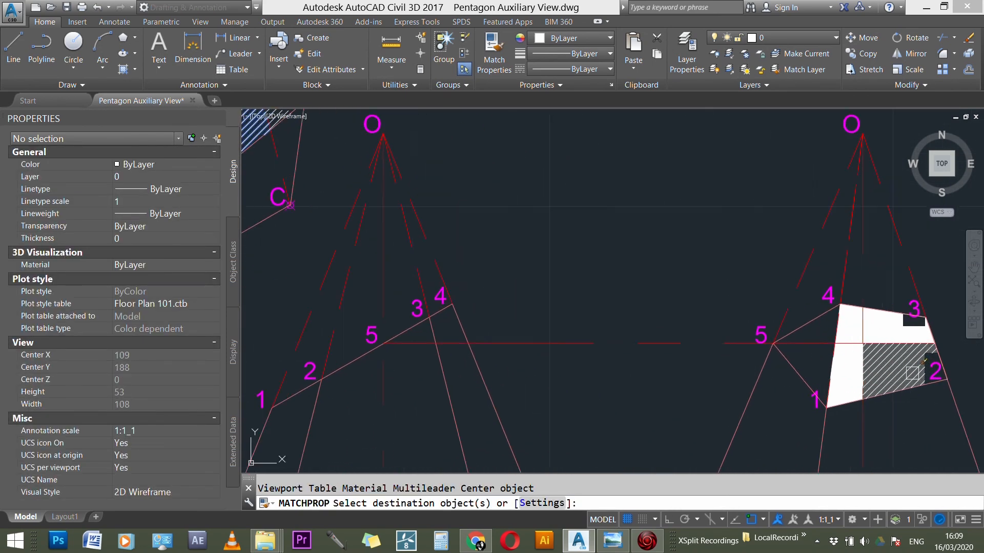
left_click(908, 331)
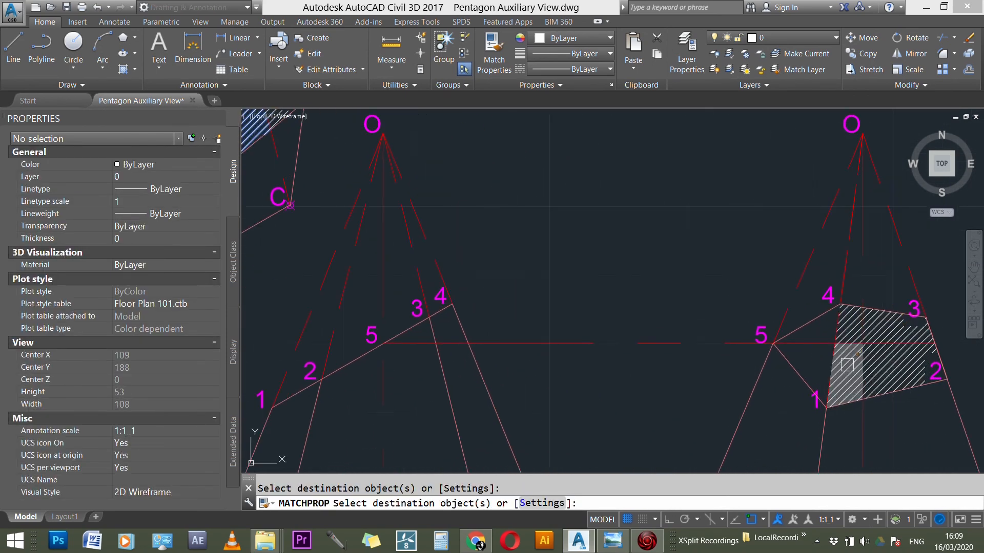
Step: Apply the true shape's hatch properties to the solid hatches of the plan's cut face
scroll(747, 292, "down", 5)
scroll(660, 383, "up", 6)
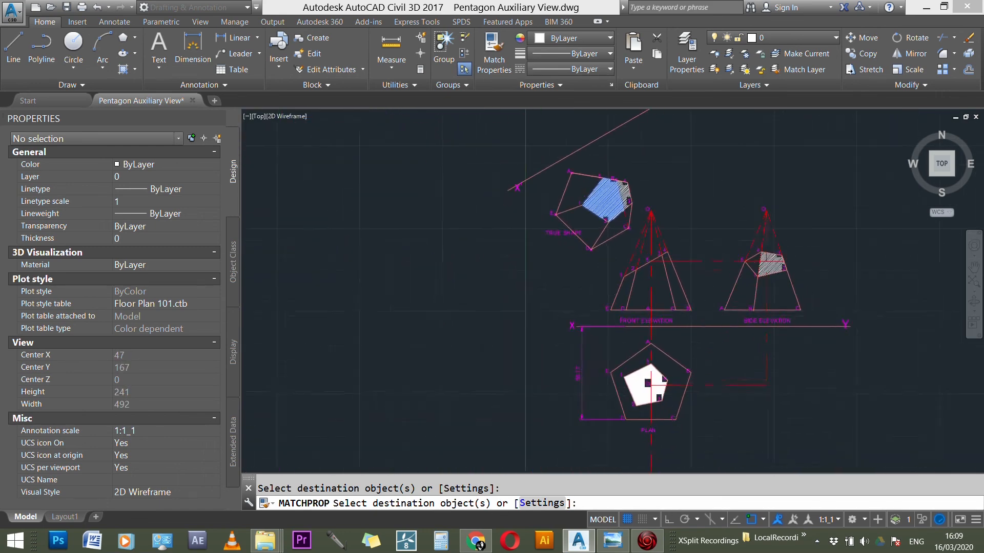
left_click(639, 404)
left_click(635, 377)
left_click(601, 377)
key("Escape")
Step: Delete the vertical dimension between the XY line and the base of the plan
scroll(528, 374, "down", 5)
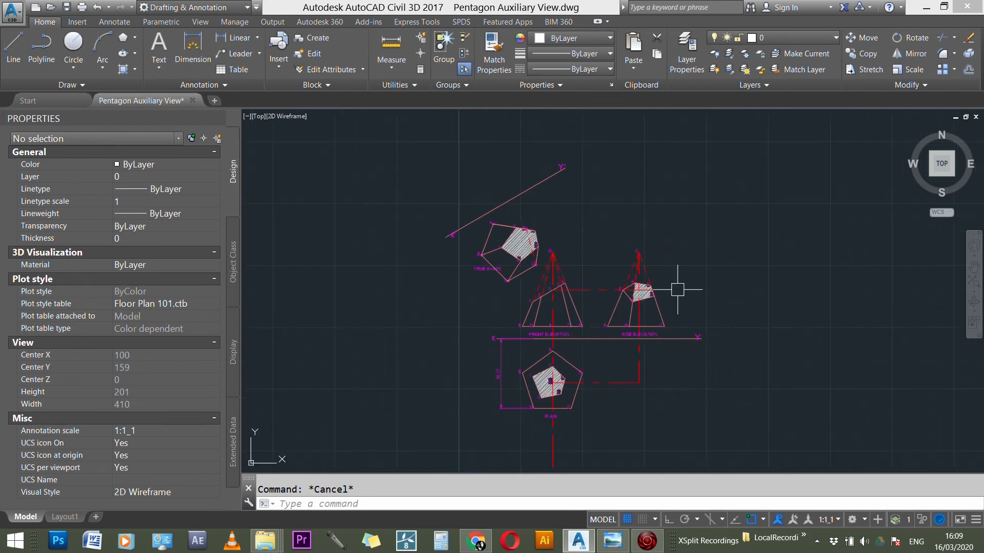
scroll(594, 353, "up", 3)
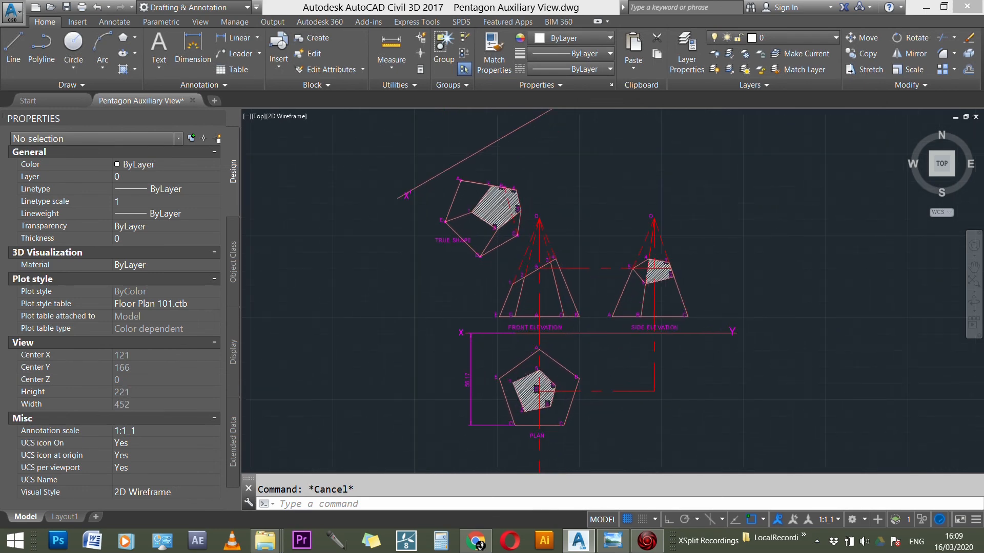
left_click(461, 364)
key("Delete")
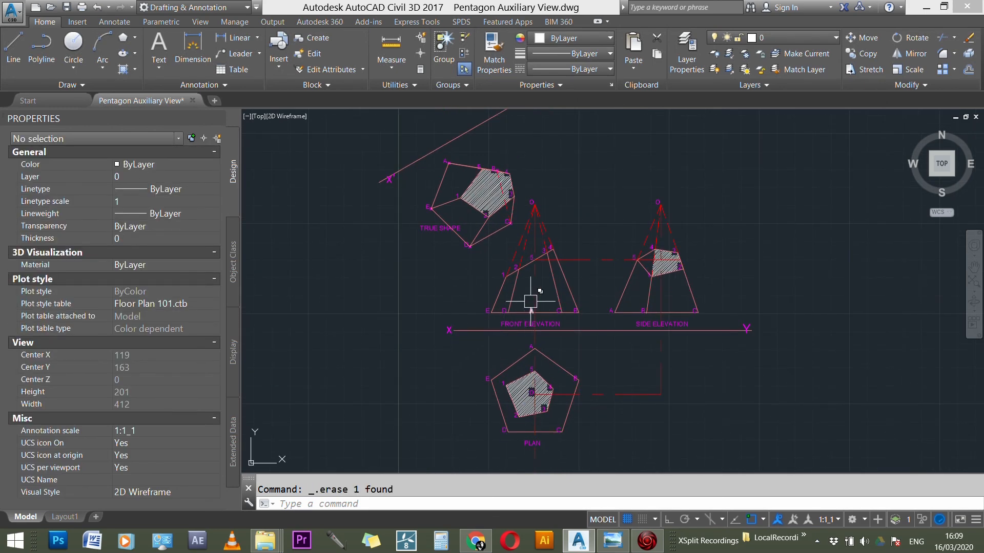
Step: Copy the TRUE SHAPE label to the space beside the hatched section, above the front elevation's apex
scroll(535, 279, "down", 2)
scroll(450, 229, "up", 4)
type("C")
key("Return")
left_click(464, 248)
key("Return")
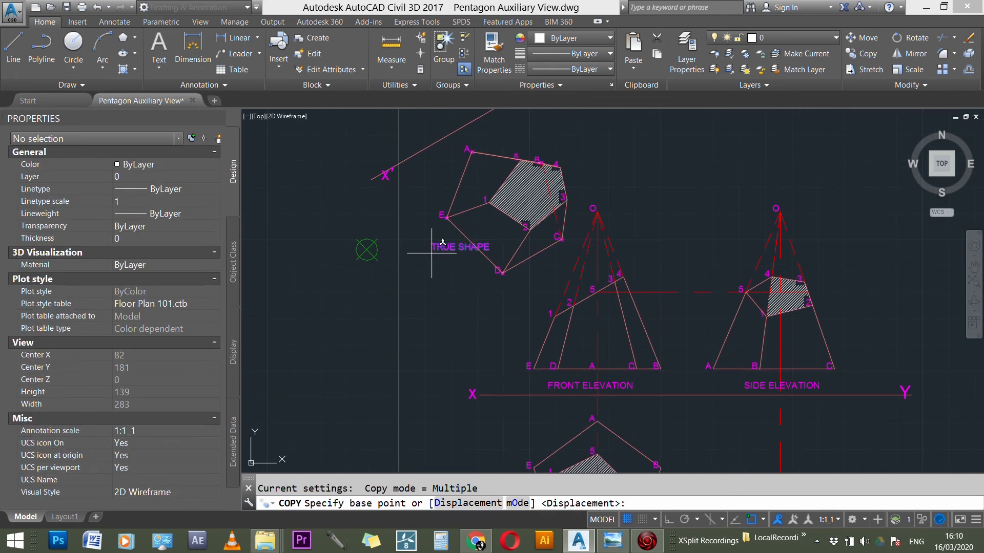
left_click(367, 250)
left_click(504, 182)
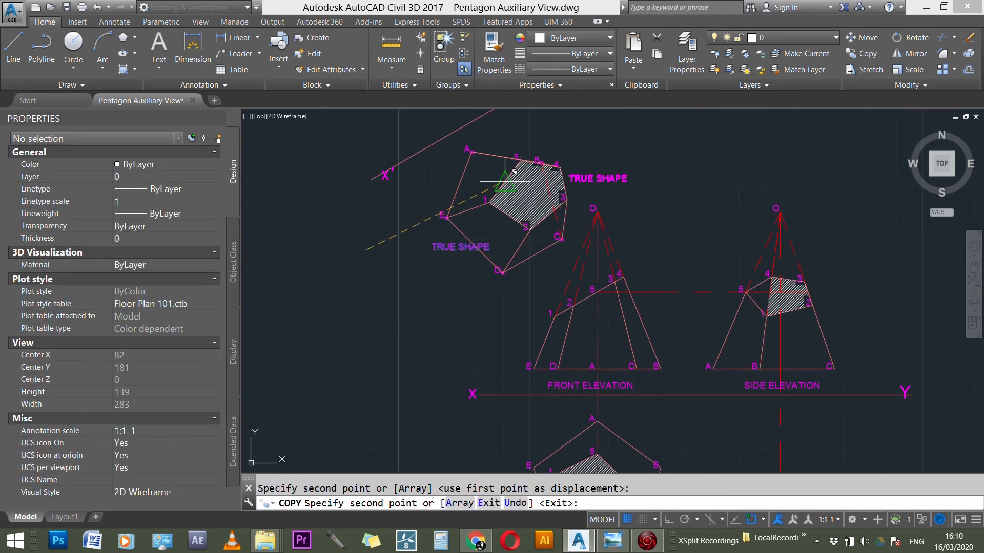
key("Escape")
Step: Move the original TRUE SHAPE label slightly lower, below edge E-D, and change its text to AUXILIARY VIEW
left_click(452, 248)
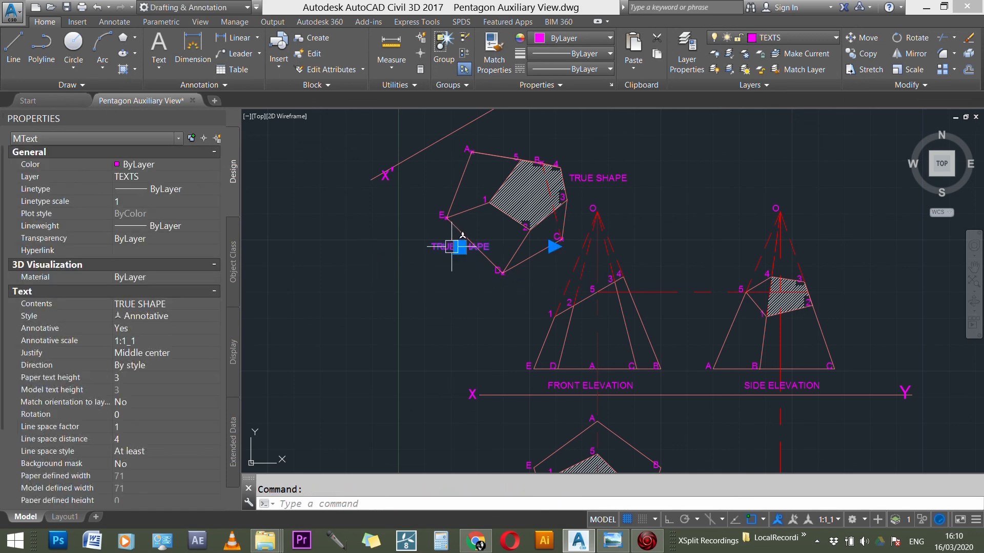
left_click(460, 247)
left_click(446, 287)
key("Escape")
double_click(446, 287)
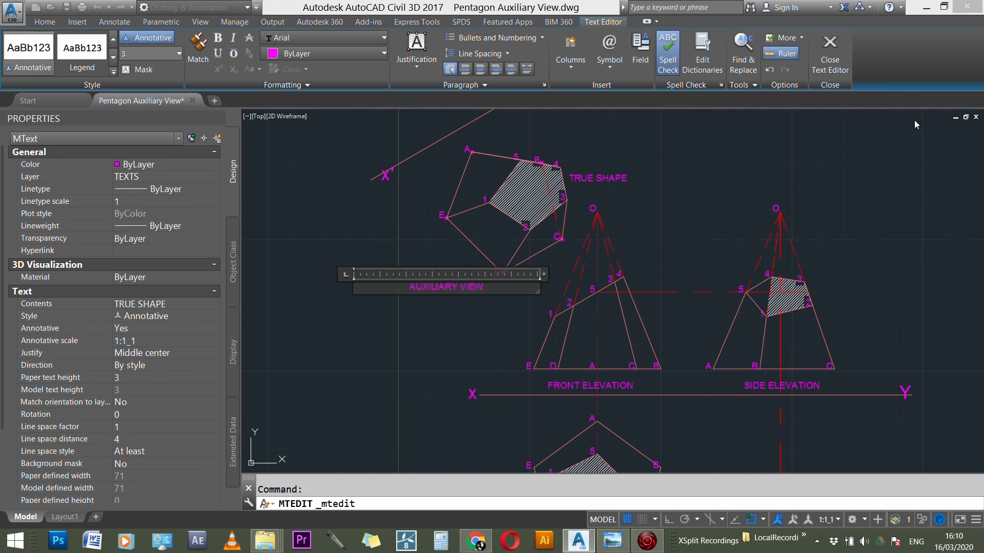
left_click(830, 51)
key("Escape")
Step: Compare the finished views with the pentagon based pyramid in the reference photo 20171006_112430.jpg in Windows Photo Viewer, and return to the AutoCAD drawing
scroll(623, 328, "down", 1)
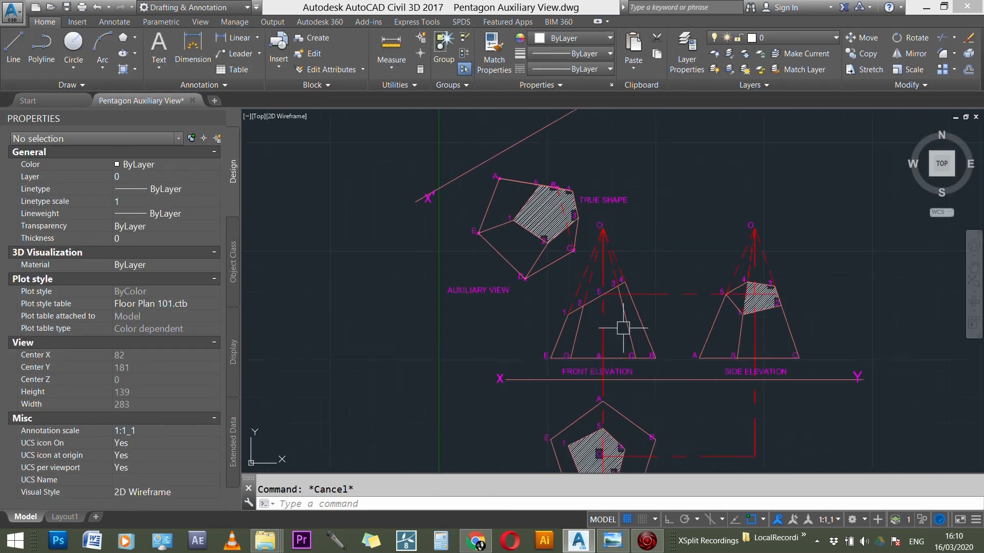
scroll(623, 327, "down", 3)
scroll(658, 421, "up", 2)
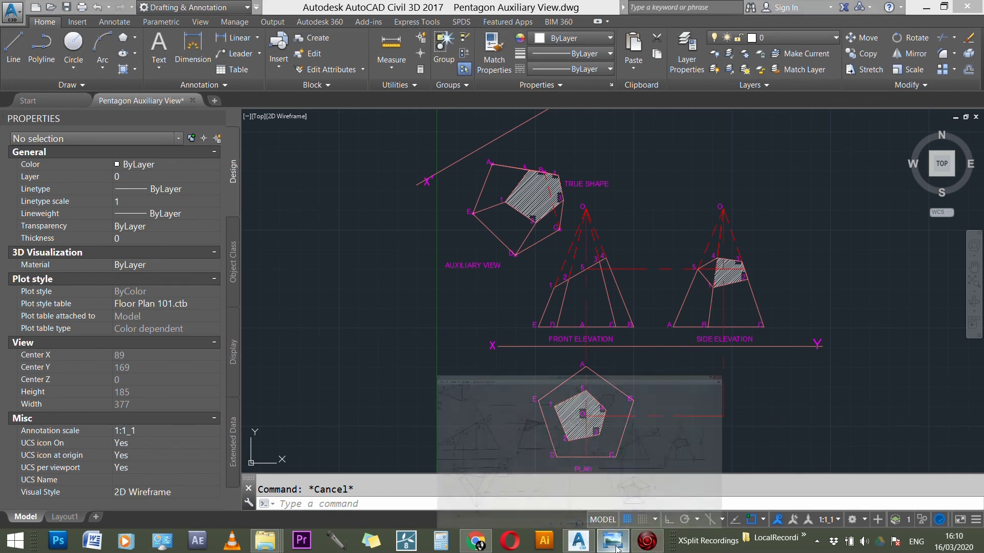
left_click(613, 474)
scroll(581, 291, "down", 5)
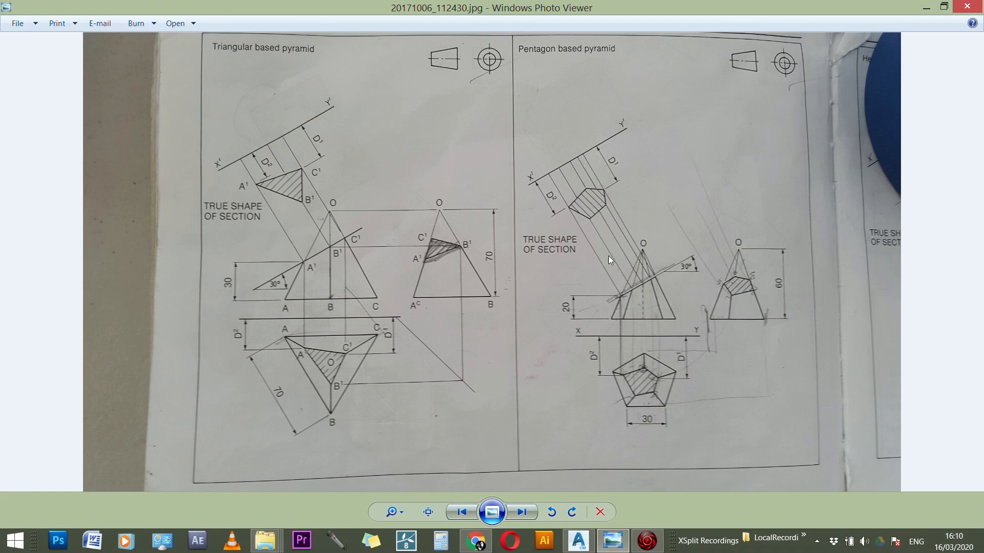
scroll(560, 236, "up", 1)
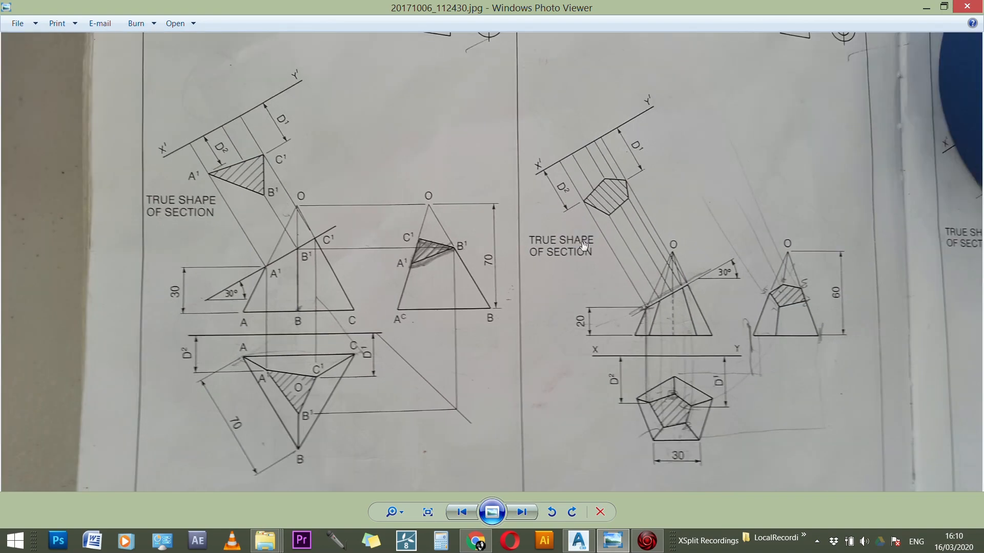
scroll(586, 248, "down", 1)
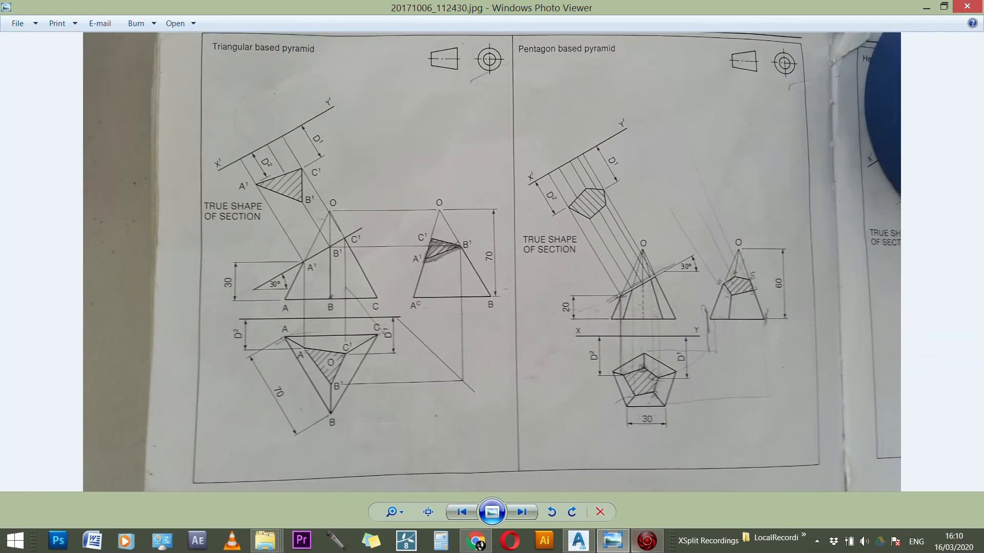
left_click(578, 540)
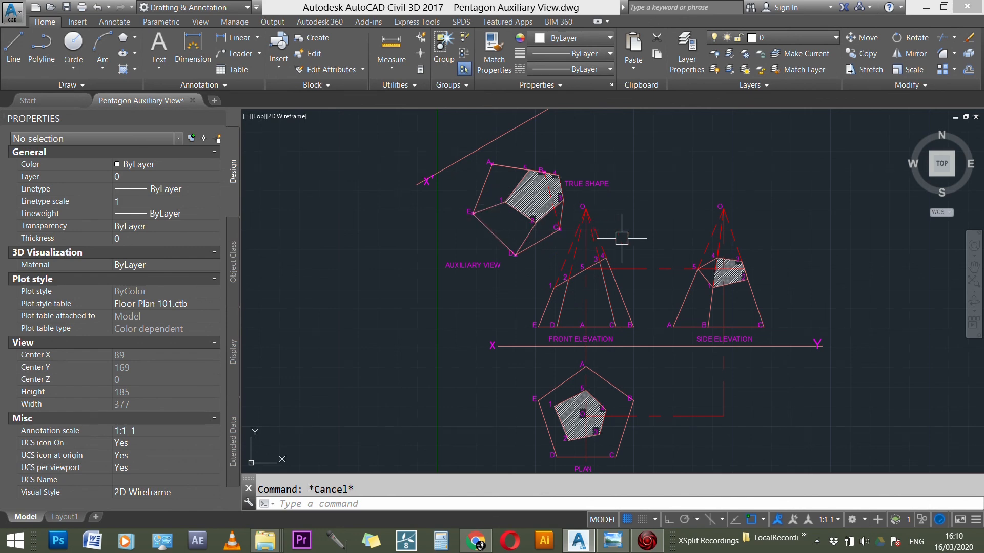
scroll(621, 238, "down", 1)
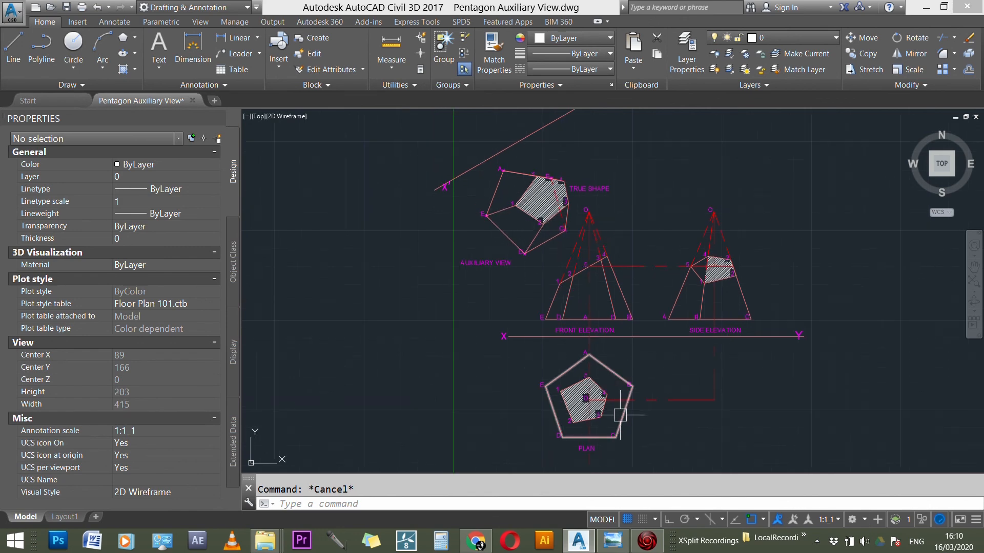